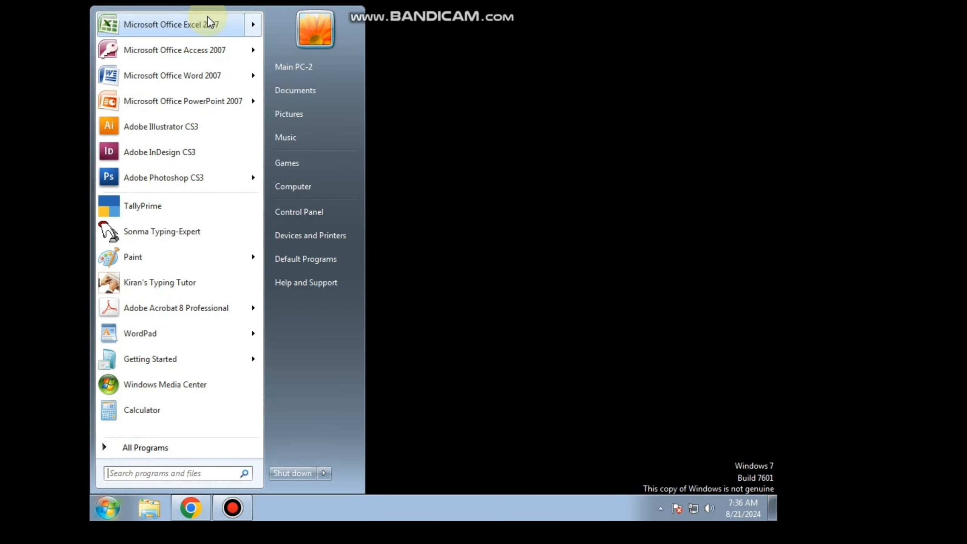
Step: Locate Microsoft Office Excel 2007 in the Microsoft Office program folder
mouse_move(182, 28)
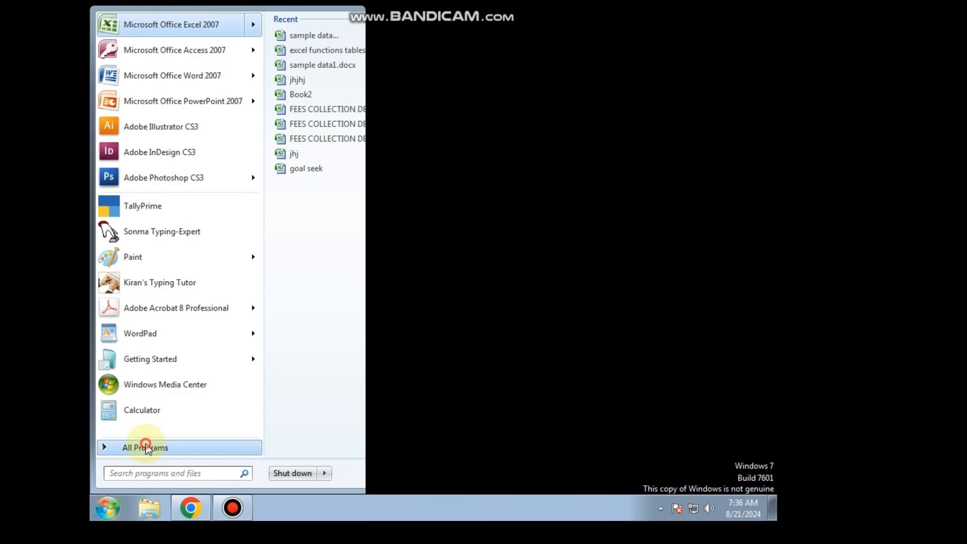
click(143, 447)
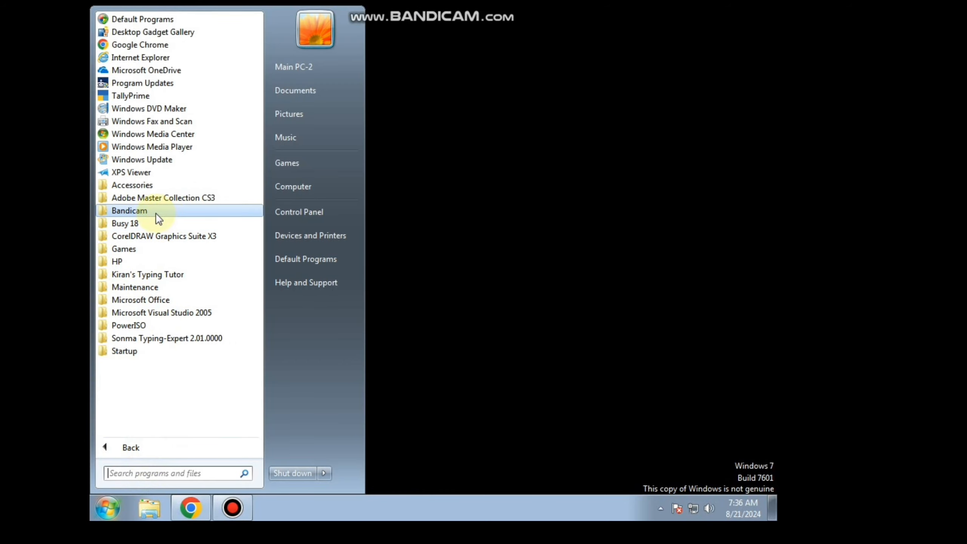
click(164, 303)
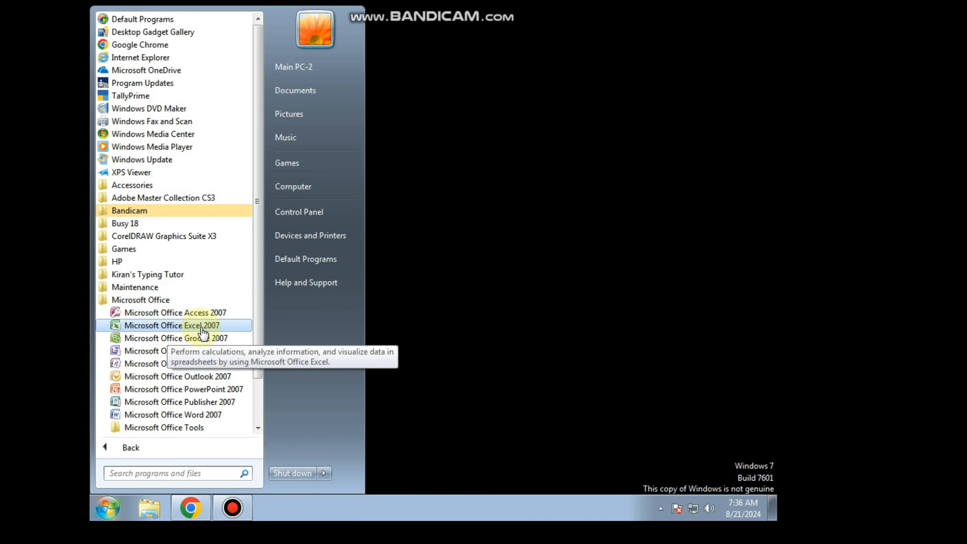
click(420, 247)
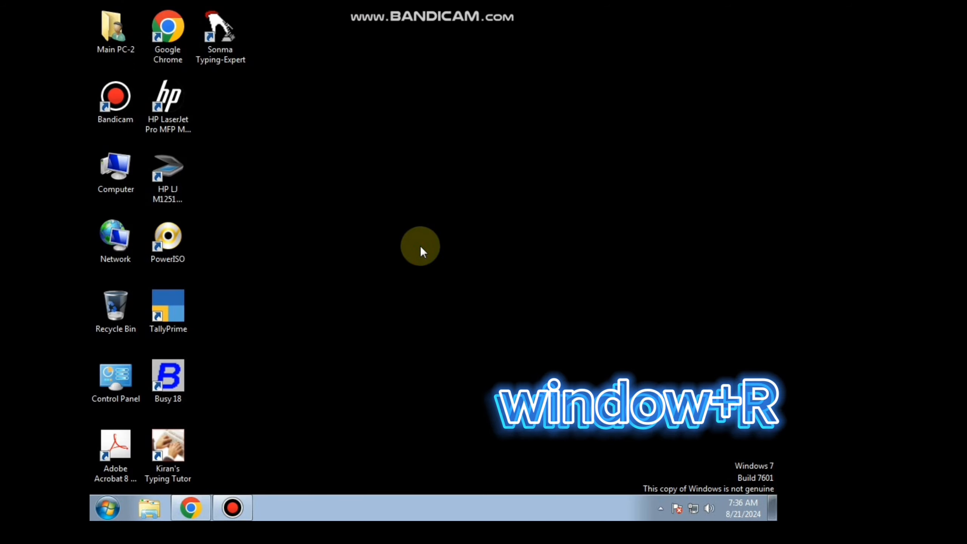
Step: Launch Excel by running the command excel
key(super+r)
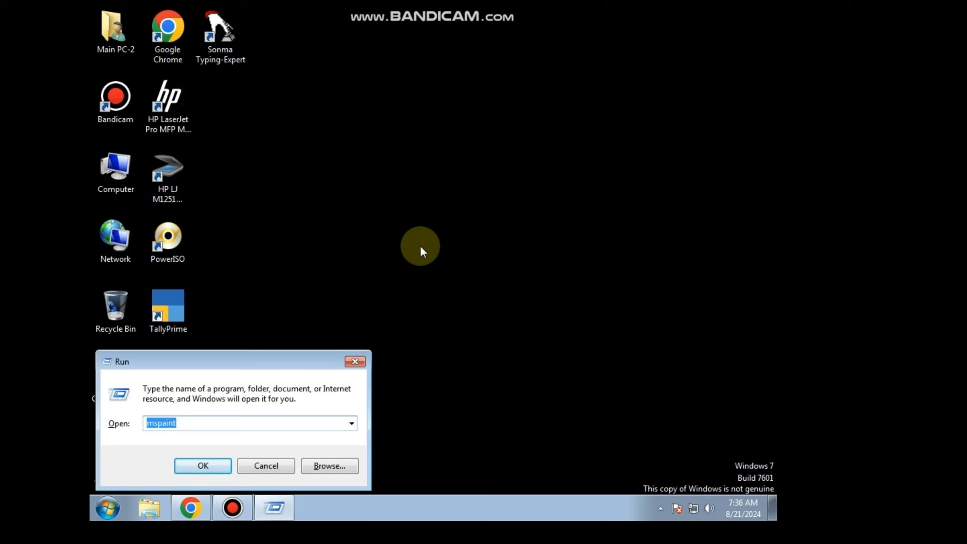
text(exce)
key(Down)
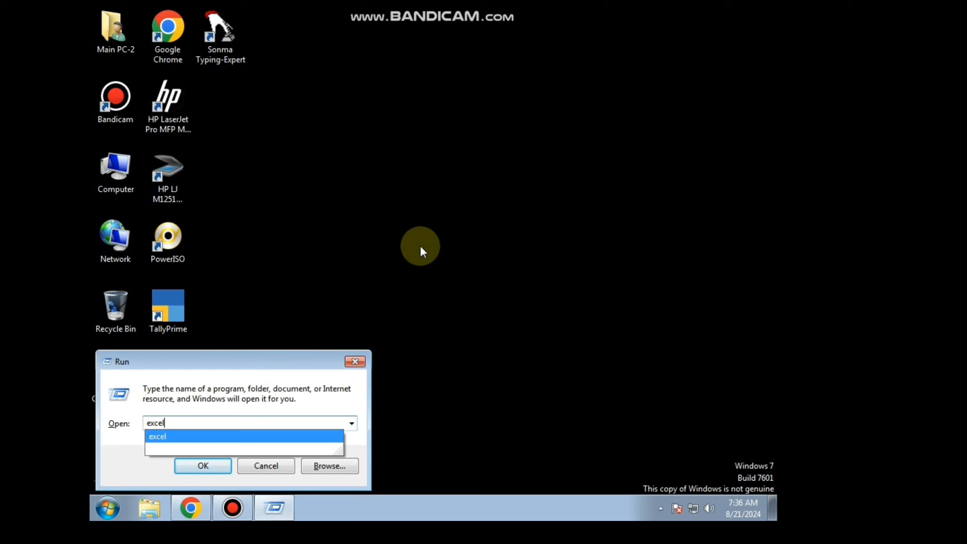
key(Return)
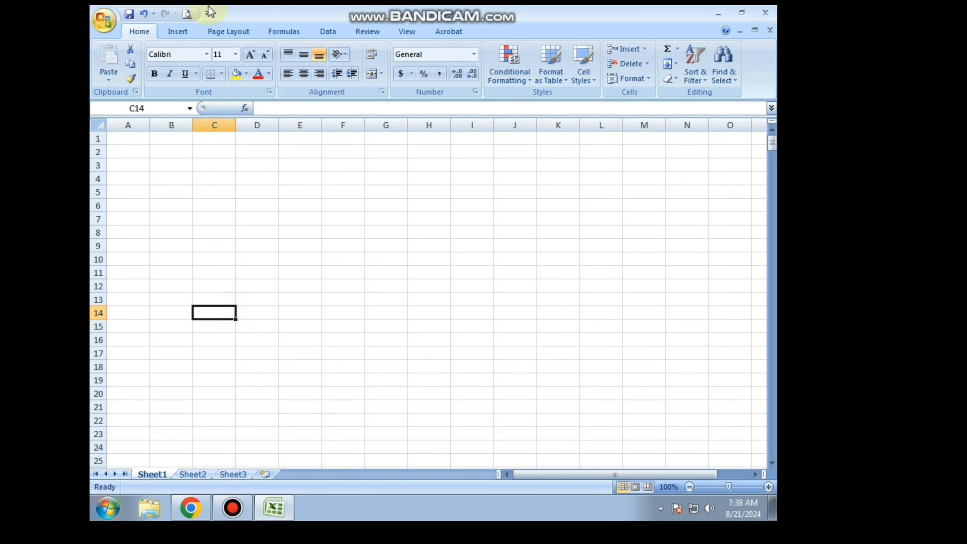
Step: Examine the Name Box, the formula bar and individual worksheet cells such as B6, F7 and C12
click(156, 108)
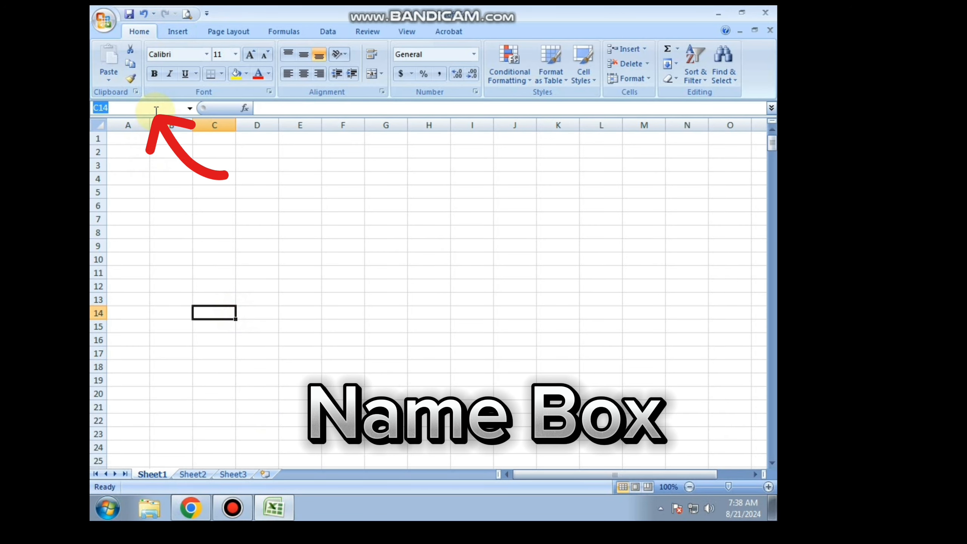
click(181, 205)
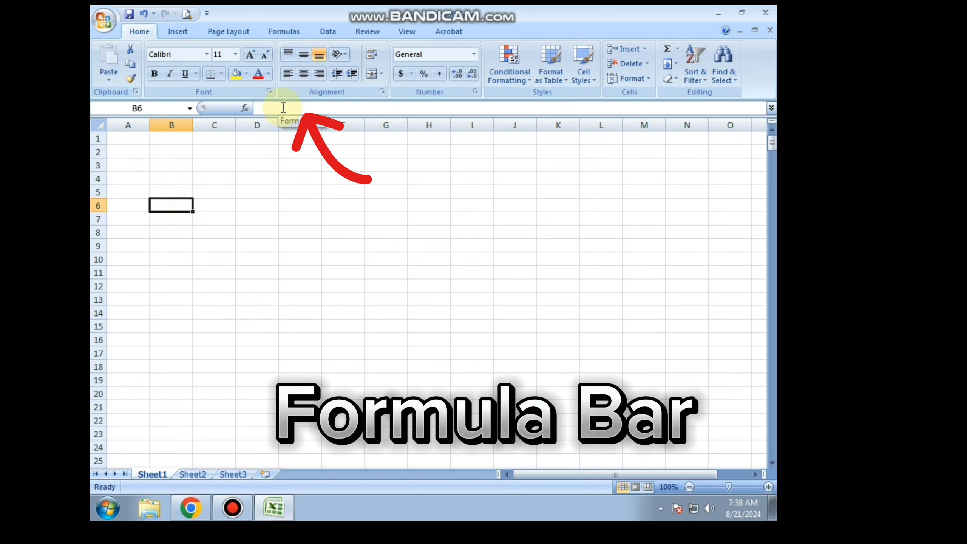
click(233, 246)
click(324, 224)
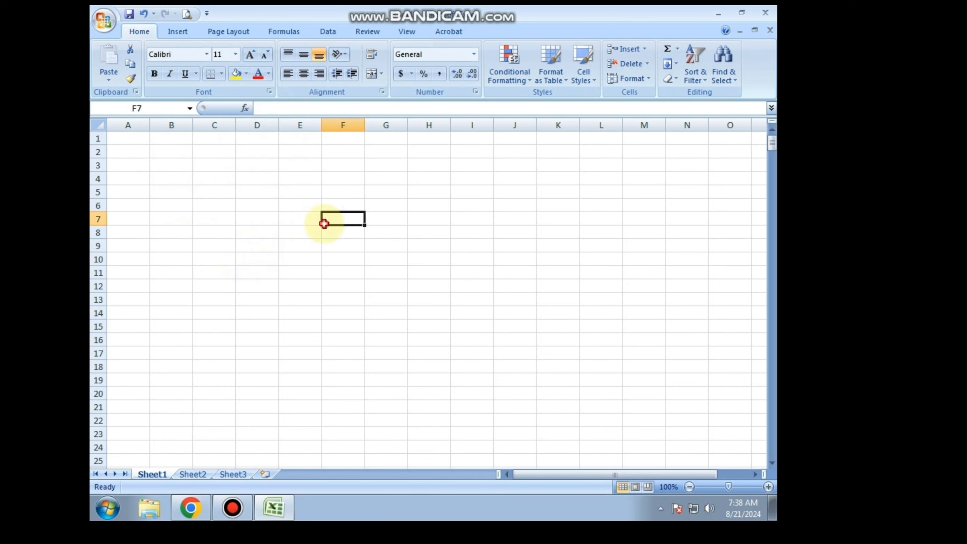
click(296, 269)
click(216, 274)
click(220, 290)
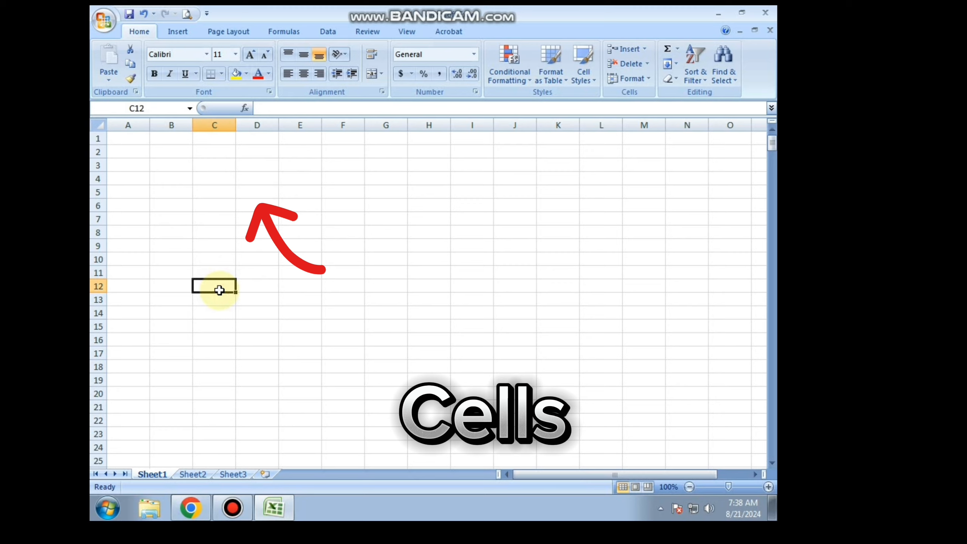
click(207, 233)
Step: Select columns A, B, C and D one after another to show the worksheet's columns
click(141, 123)
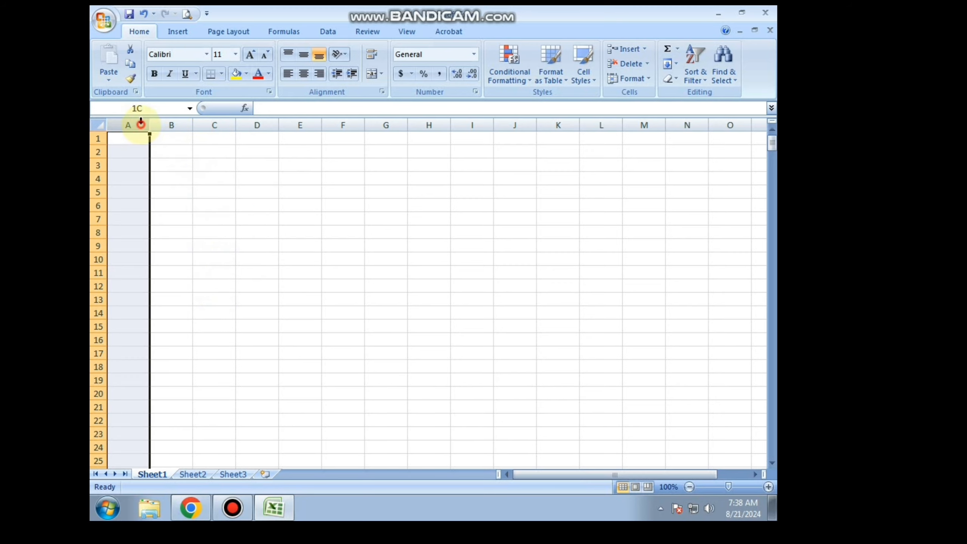
click(173, 121)
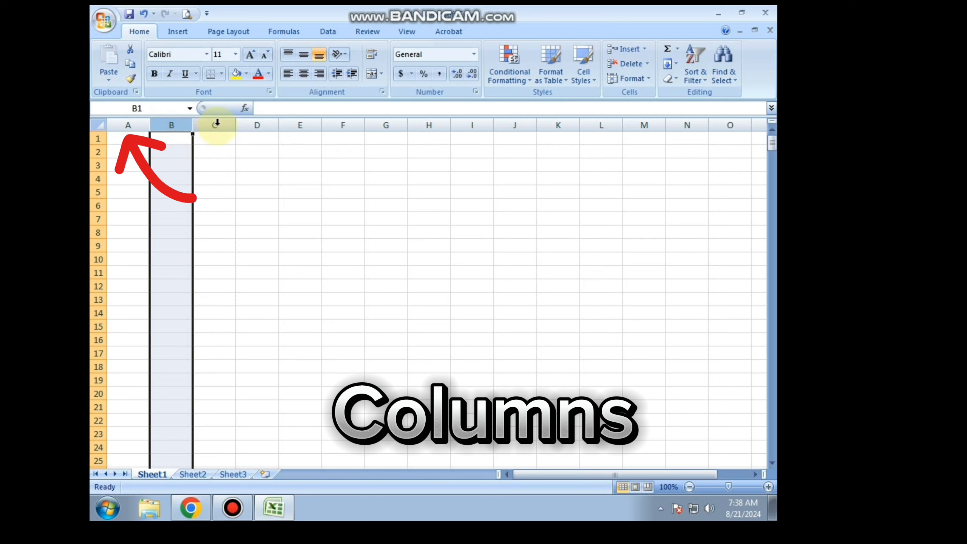
click(217, 121)
click(251, 123)
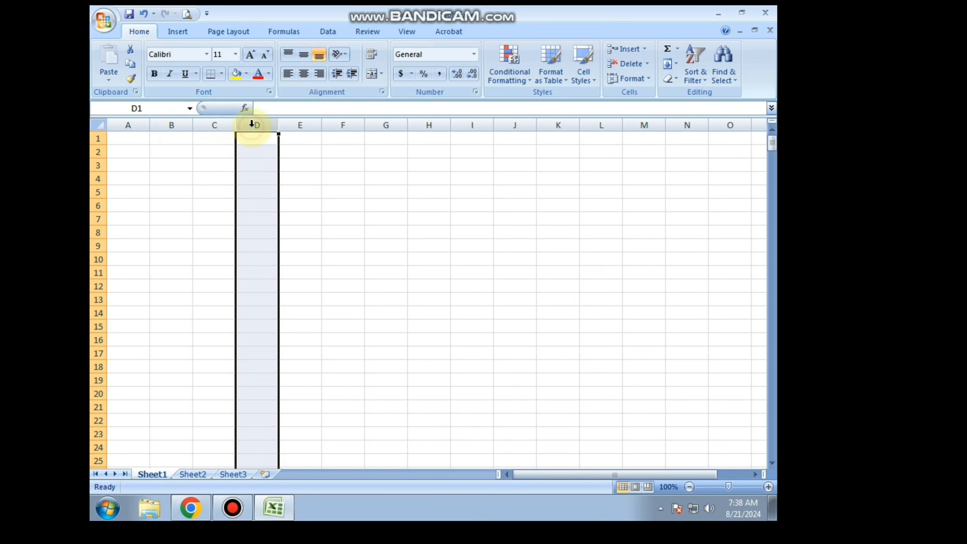
click(194, 196)
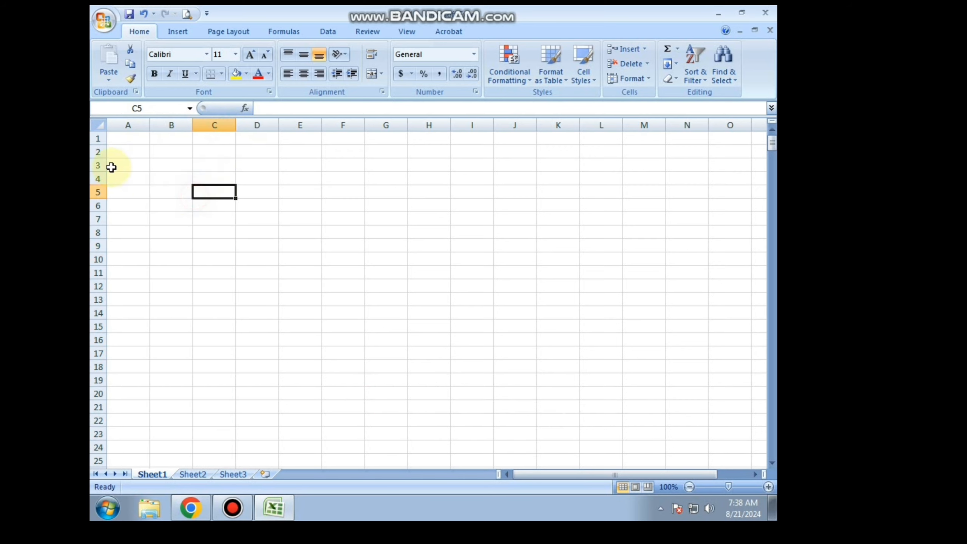
Step: Select rows 1, 2, 3 and 4 one after another to show the worksheet's rows
click(97, 138)
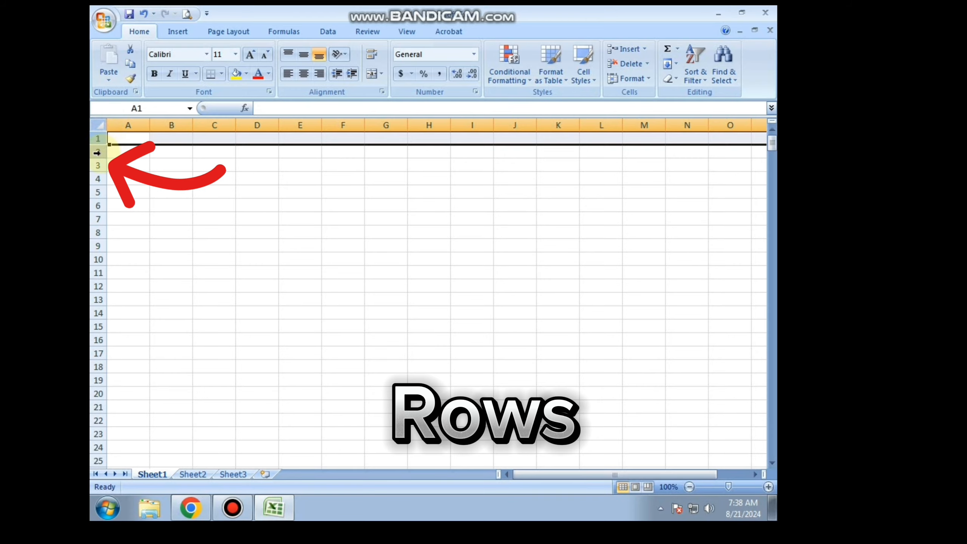
click(97, 152)
click(98, 166)
click(97, 177)
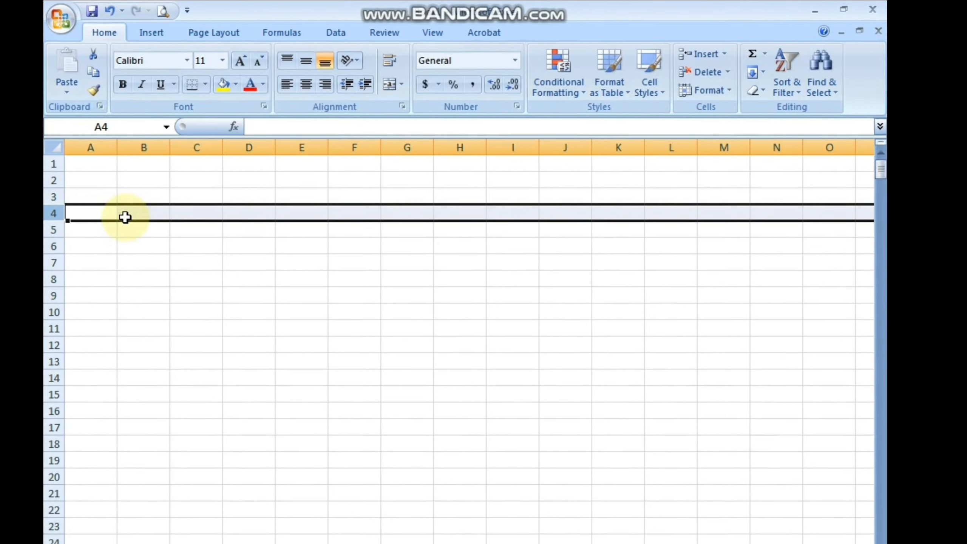
click(160, 177)
Step: Show column B and row 3 meeting at cell B3, and check the addresses of cells B3, C5 and I9
click(169, 125)
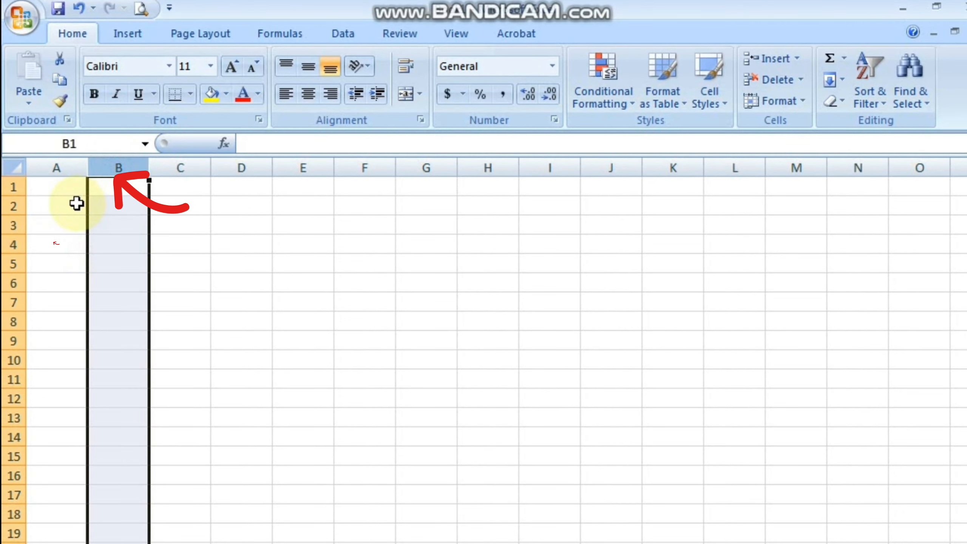
click(15, 225)
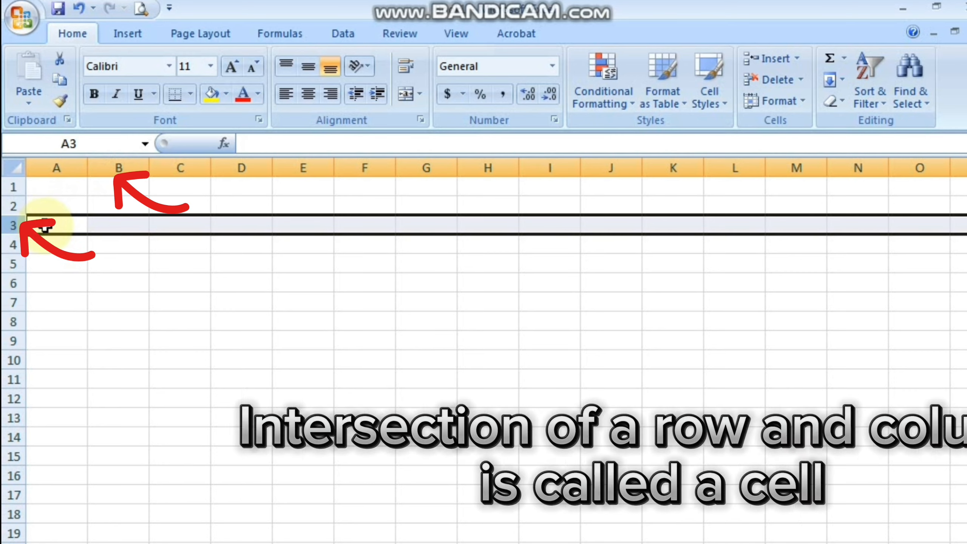
click(132, 224)
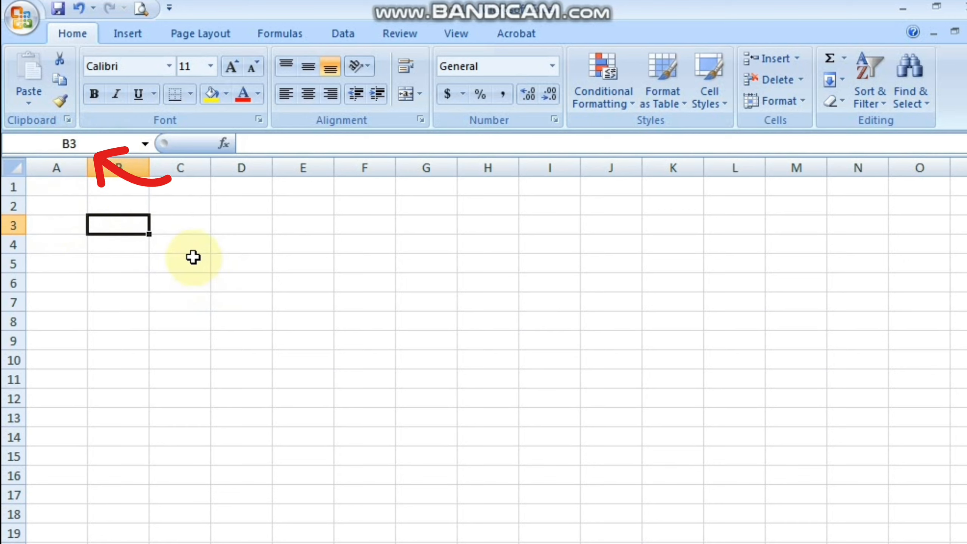
click(192, 257)
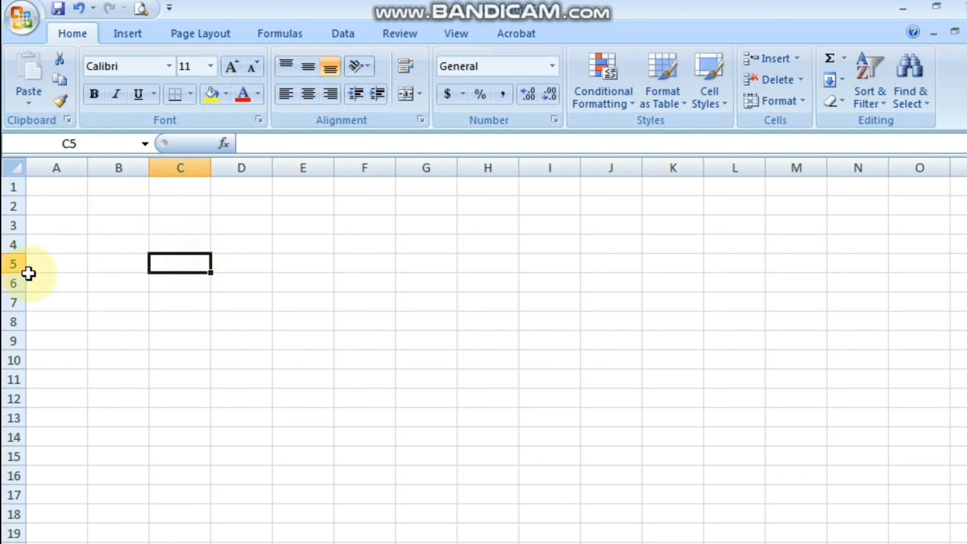
click(530, 341)
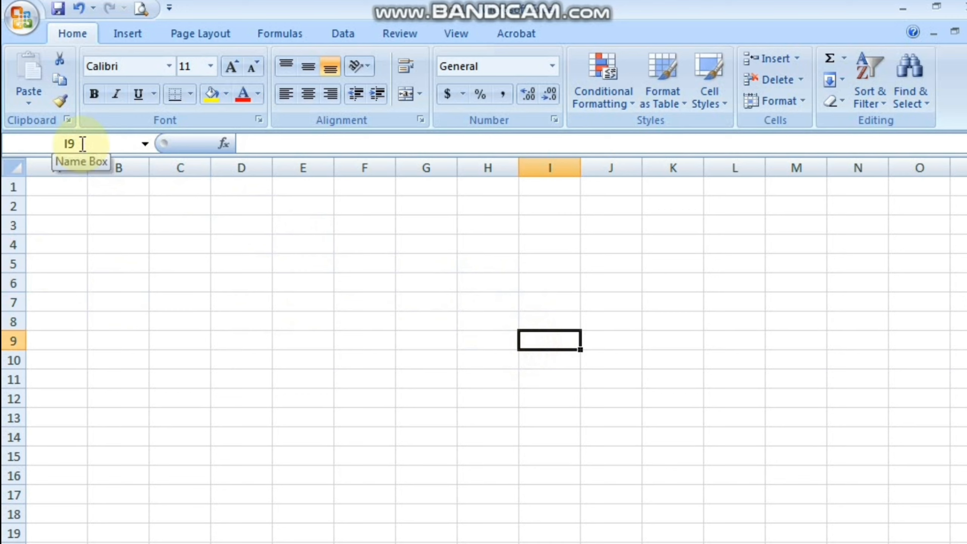
Step: Enter the text teacher in cell B4 and inspect the cell's content in the formula bar
drag(84, 246, 114, 243)
click(109, 239)
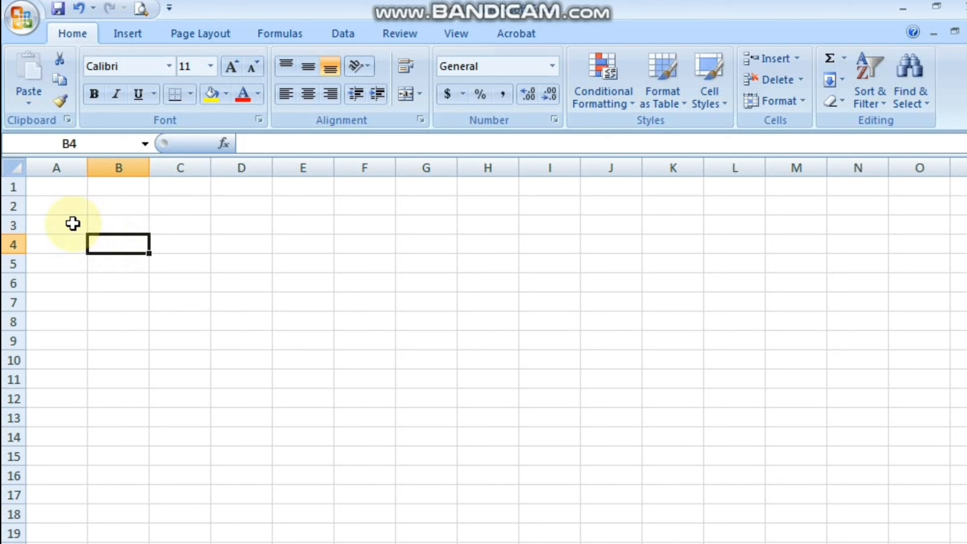
text(t)
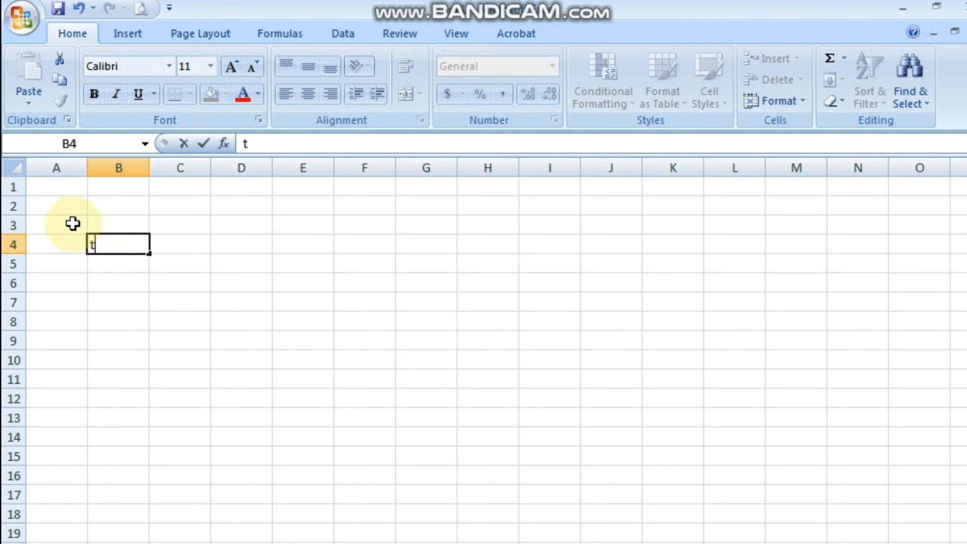
text(eacher)
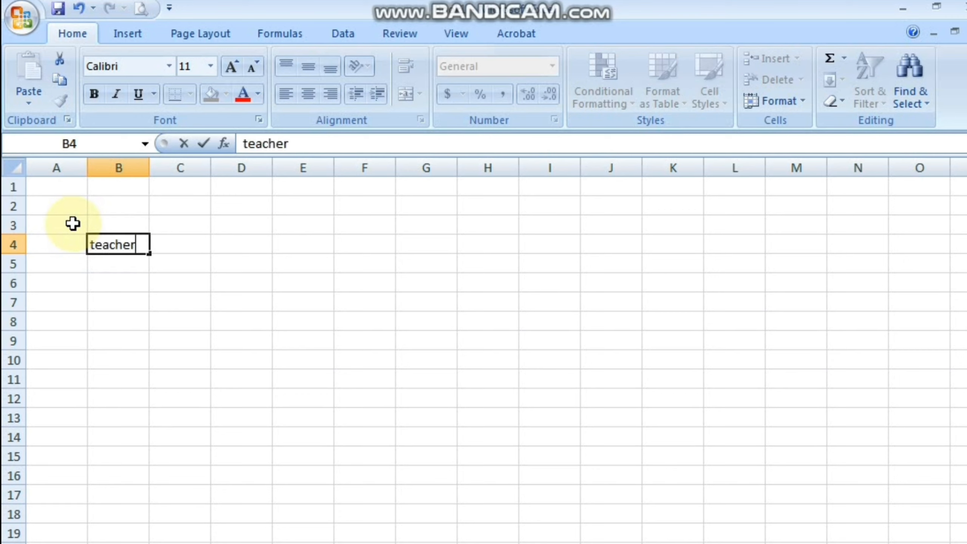
click(299, 224)
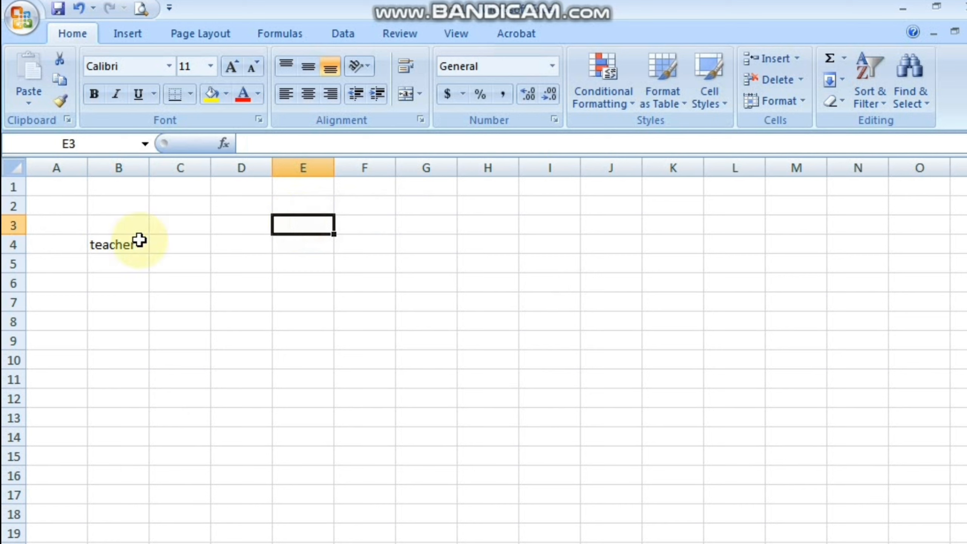
click(119, 243)
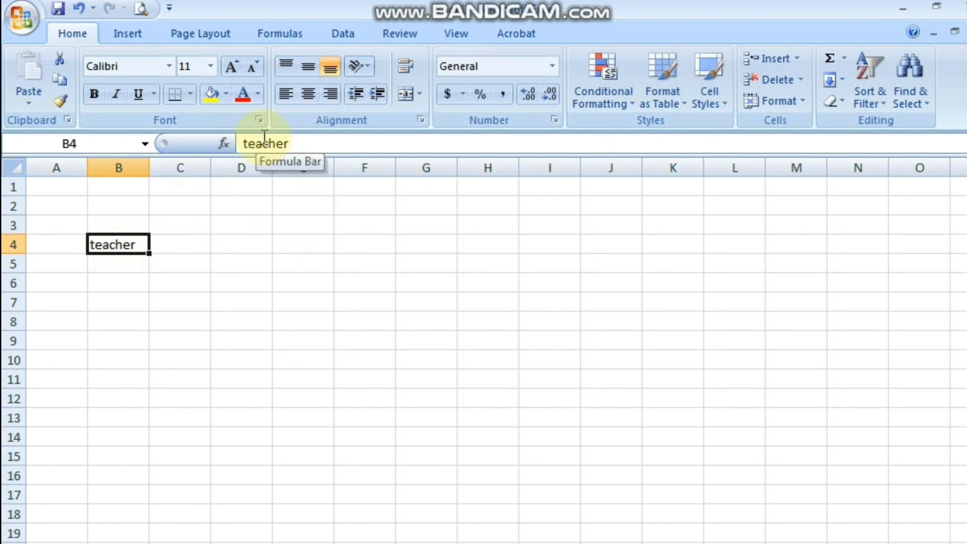
Step: Enter the formula =2+2 in cell B7 and inspect it in the formula bar
click(121, 300)
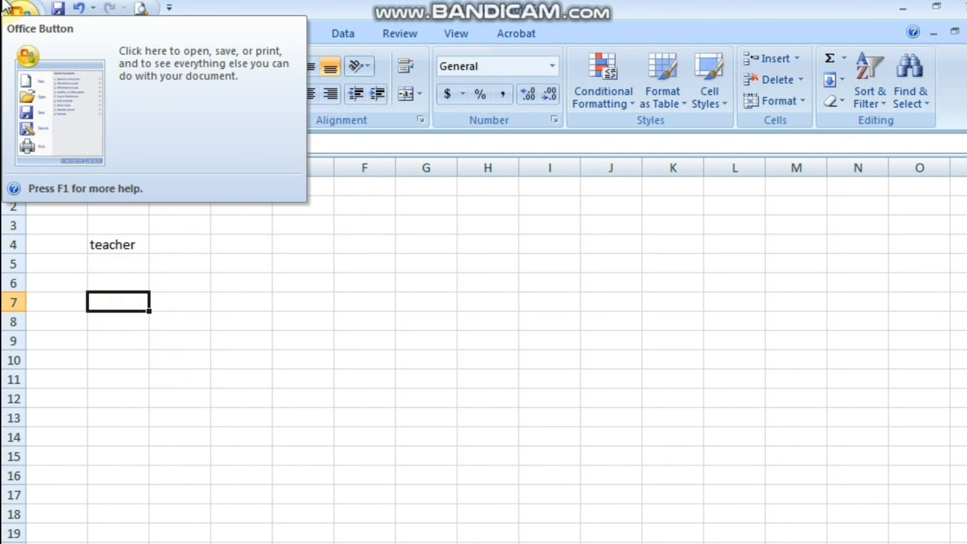
text(=)
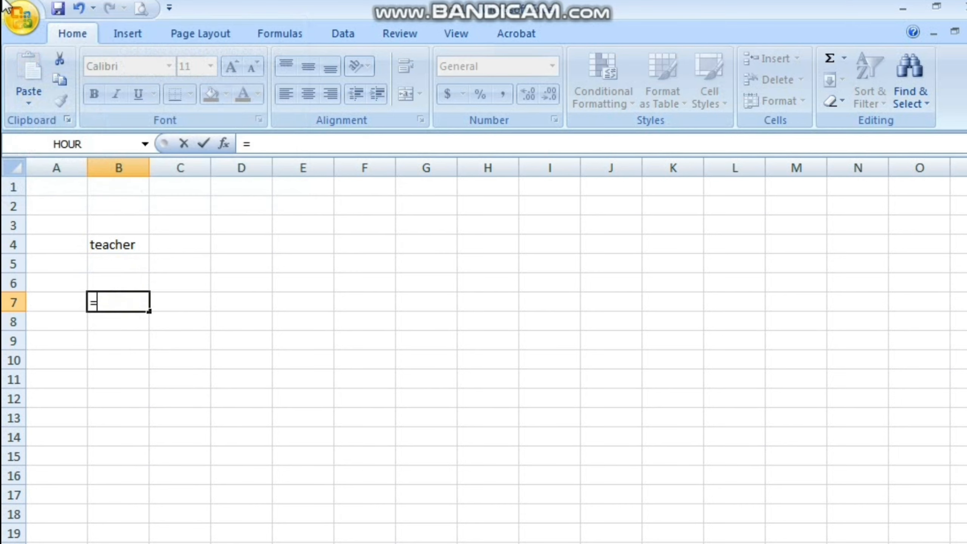
text(2+2)
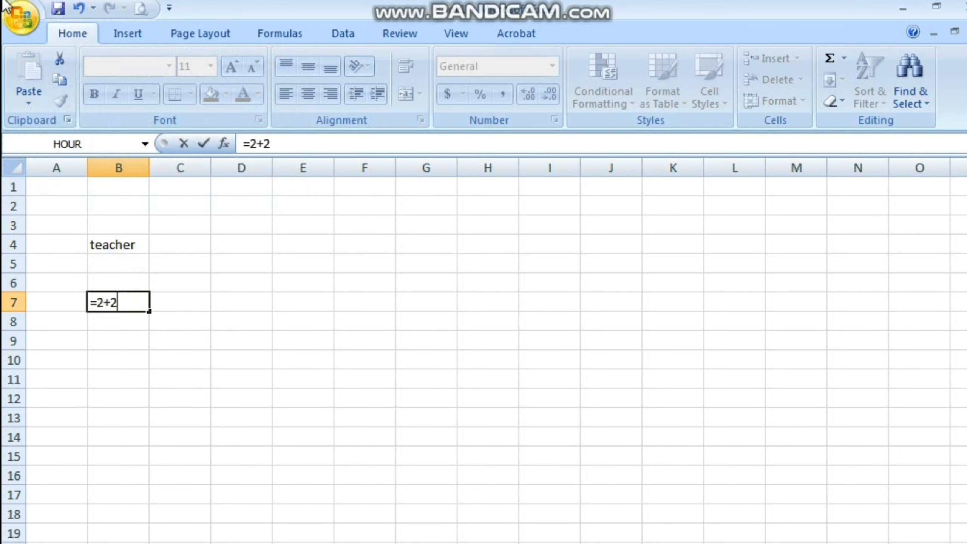
key(Return)
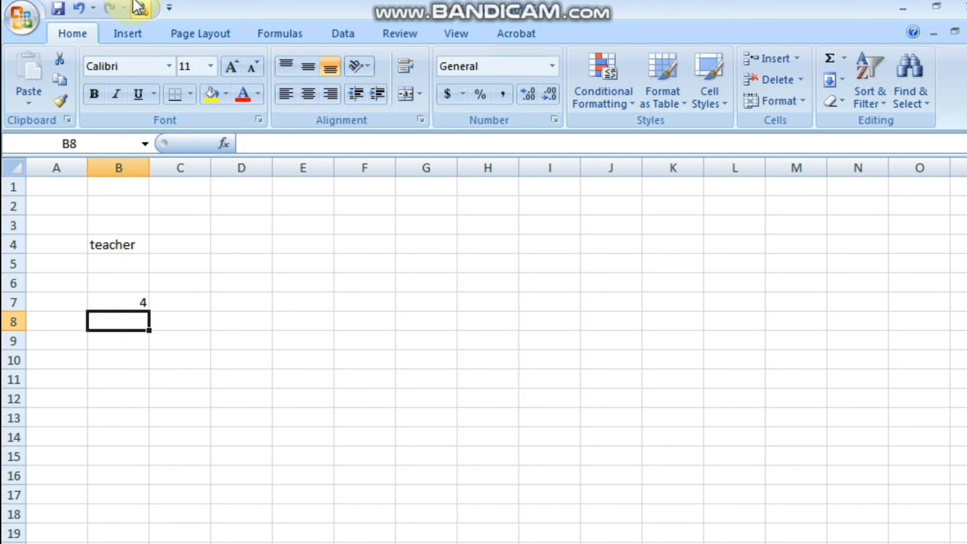
click(121, 297)
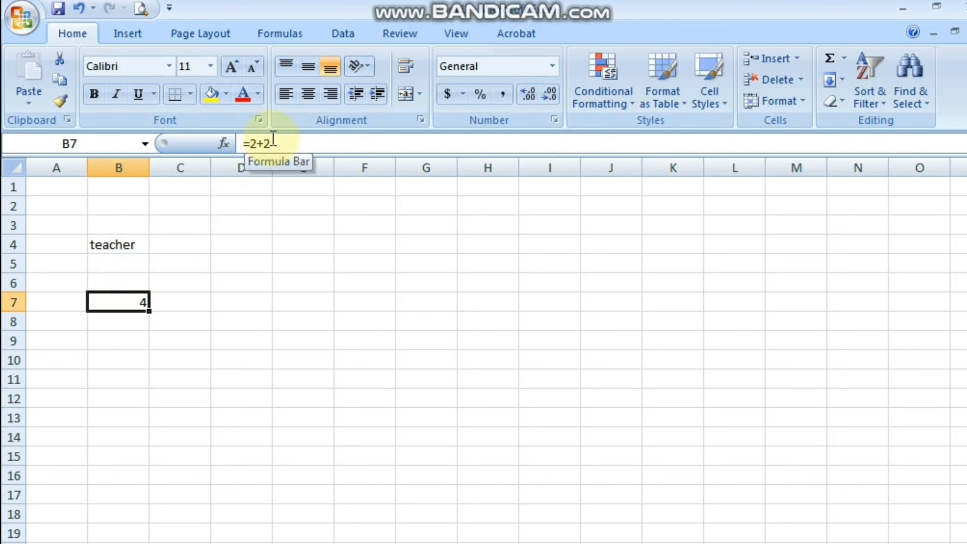
Step: Clear the contents of the range A2:C10
click(186, 341)
drag(198, 358, 78, 199)
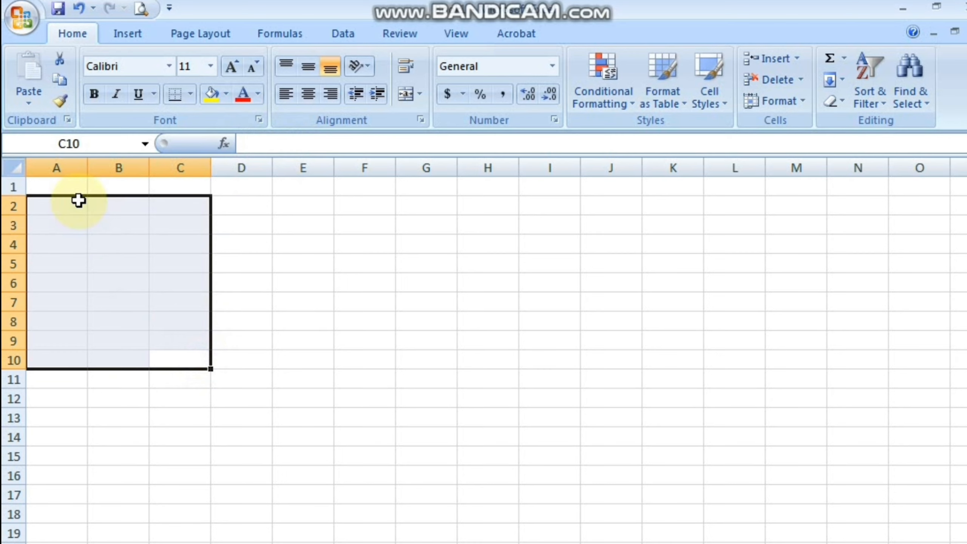
click(221, 323)
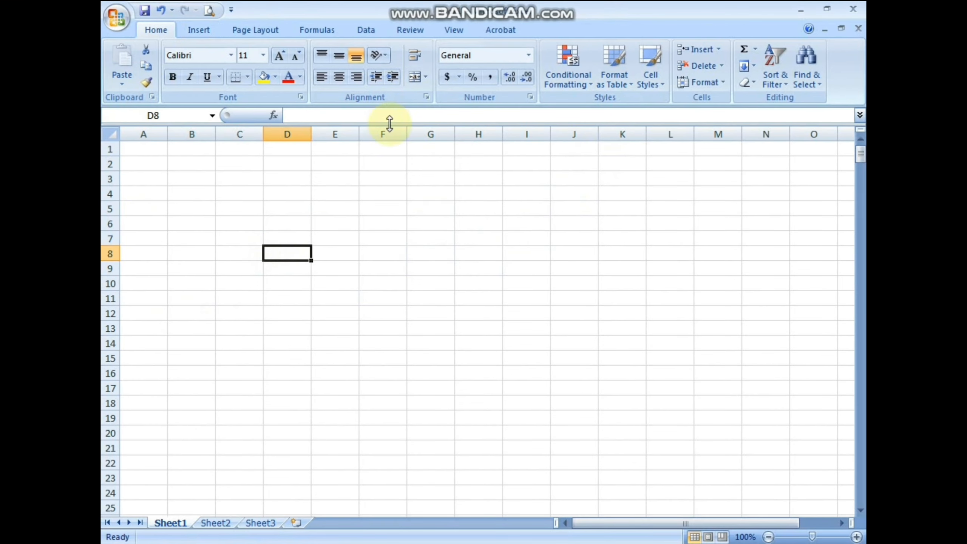
Step: View Sheet1, Sheet2 and Sheet3 in turn, and insert two new worksheets into the workbook
click(182, 528)
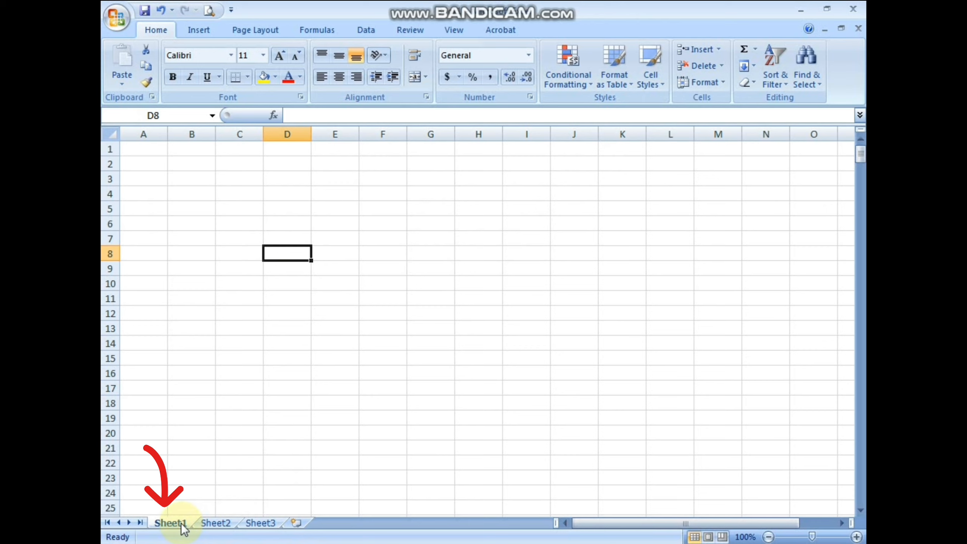
click(214, 524)
click(258, 524)
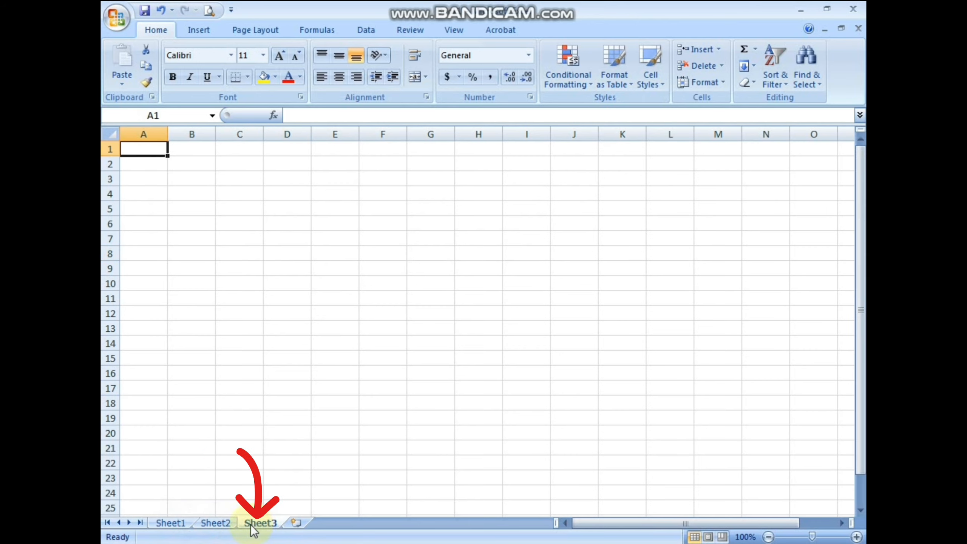
click(299, 524)
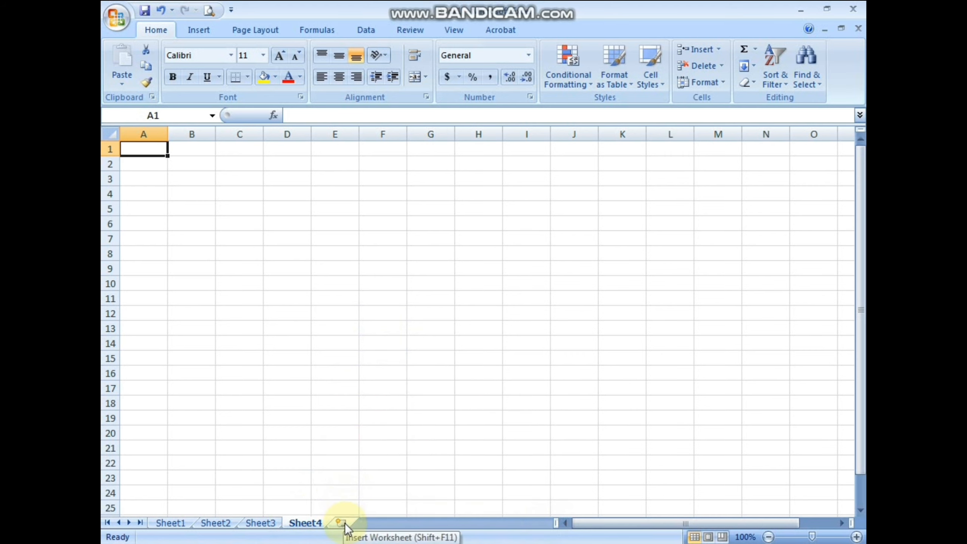
key(shift+F11)
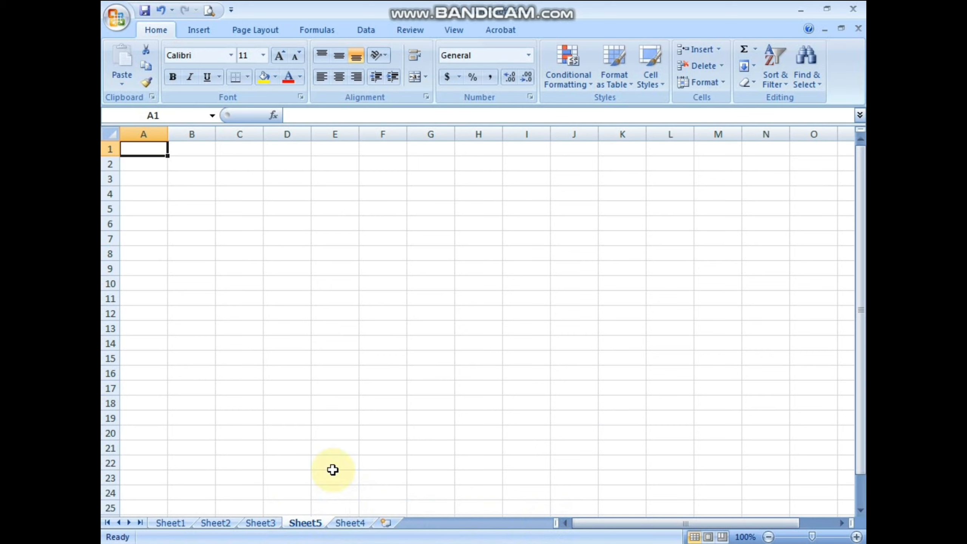
Step: Enter the text .xlsx in cell A2 of Sheet5
click(142, 166)
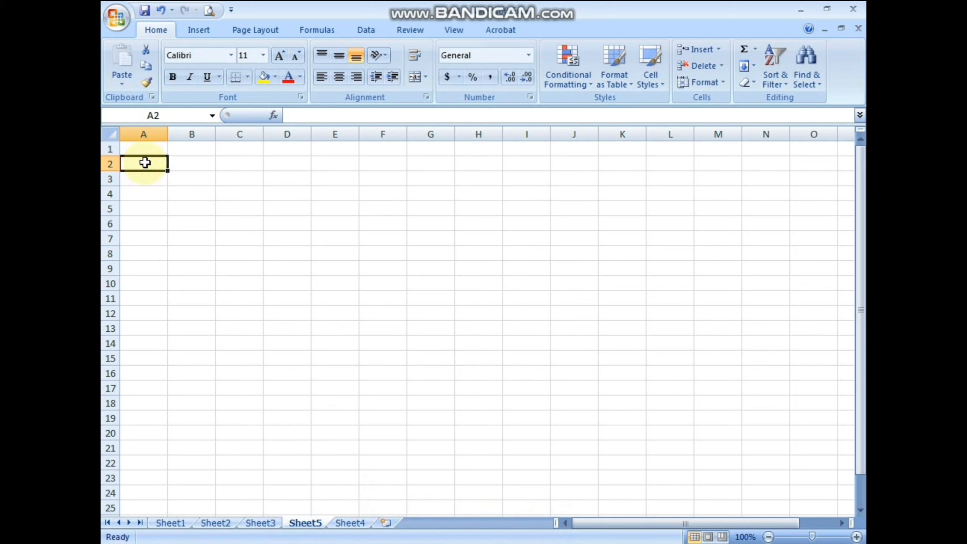
text(.xlsx)
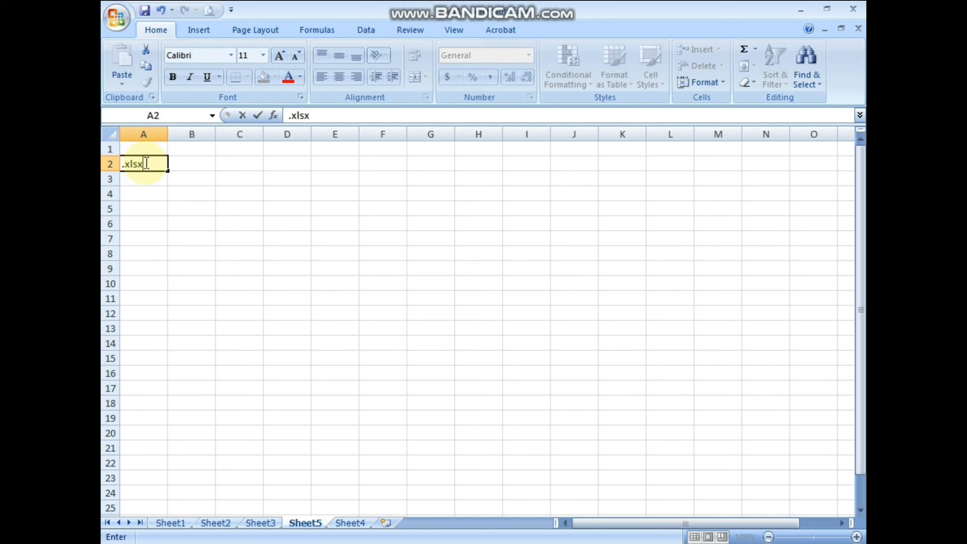
key(Return)
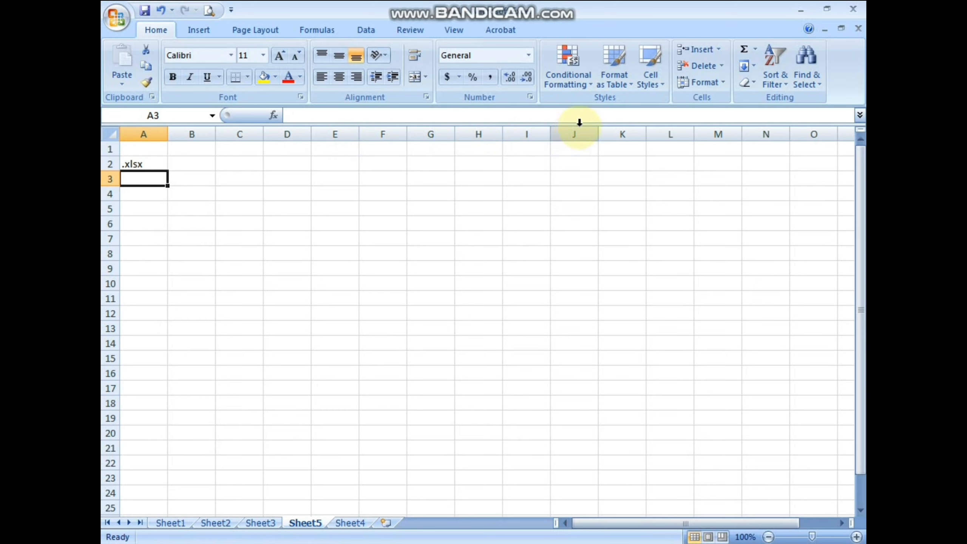
Step: Browse the column letters past Z by moving the active cell along row 3 to DA3
key(Right)
key(Right)
key(Right)
key(Right)
key(Right)
key(Right)
key(Right)
key(Right)
key(Right)
key(Right)
key(Right)
key(Right)
key(Right)
key(Right)
key(Right)
key(Right)
key(Right)
key(Right)
key(Right)
key(Right)
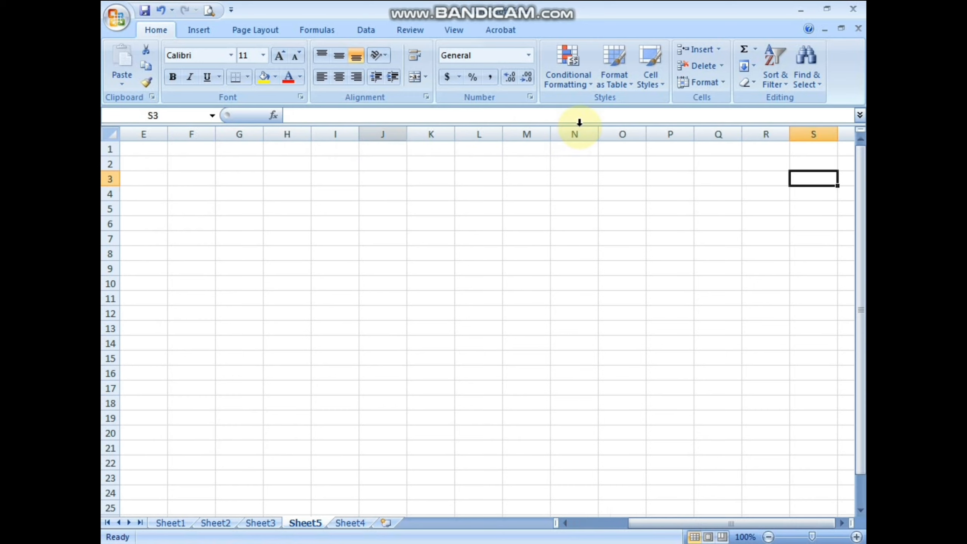
key(Right)
key(Right)
key(Right)
key(Right)
key(Right)
key(Right)
key(Right)
key(Right)
key(Right)
key(Right)
key(Right)
key(Right)
key(Right)
key(Right)
key(Right)
key(Right)
key(Right)
key(Right)
key(Right)
key(Right)
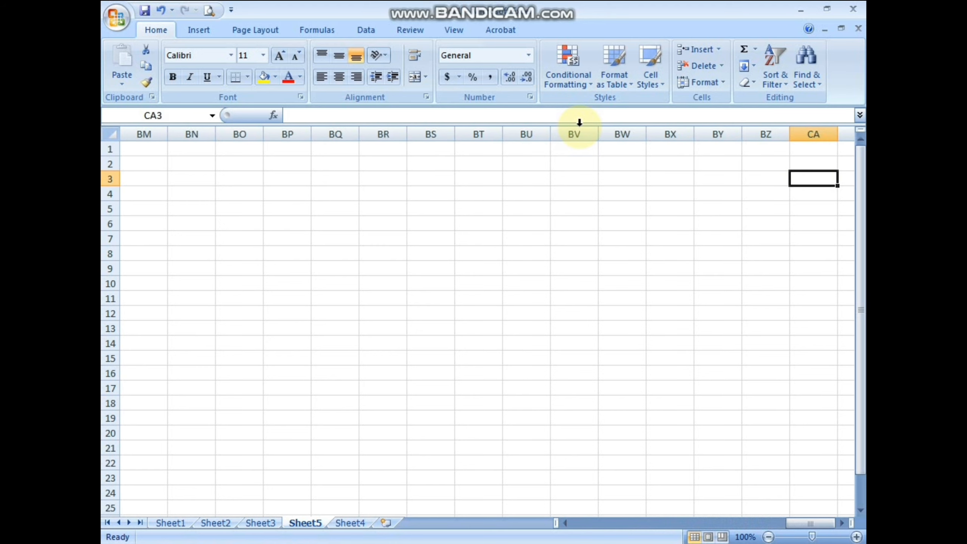
key(Right)
key(Right)
key(Right)
key(Right)
key(Right)
key(Right)
key(Right)
key(Right)
key(Right)
key(Right)
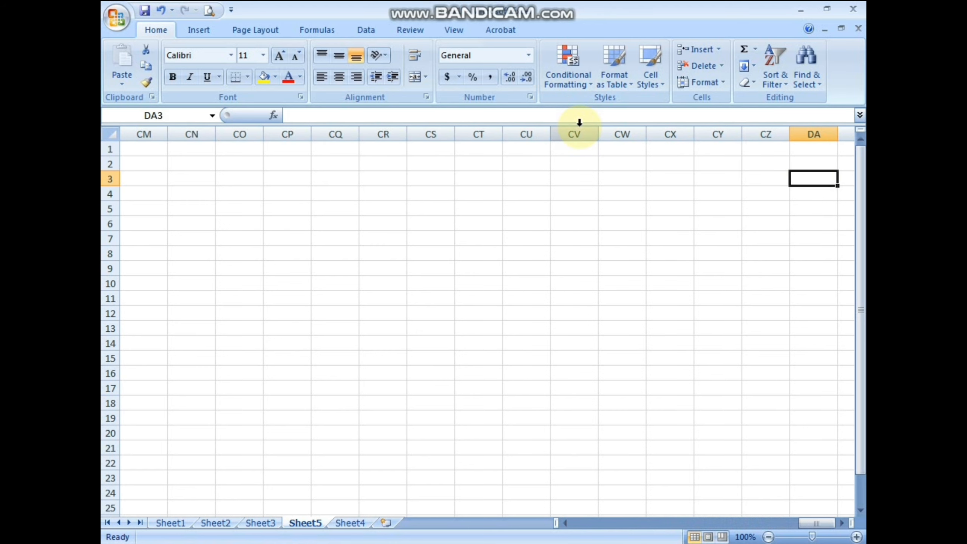
Step: Move the active cell back along row 3 to column A, passing the column letters in reverse
key(Left)
key(Left)
key(Left)
key(Left)
key(Left)
key(Left)
key(Left)
key(Left)
key(Left)
key(Left)
key(Left)
key(Left)
key(Left)
key(Left)
key(Left)
key(Left)
key(Left)
key(Left)
key(Left)
key(Left)
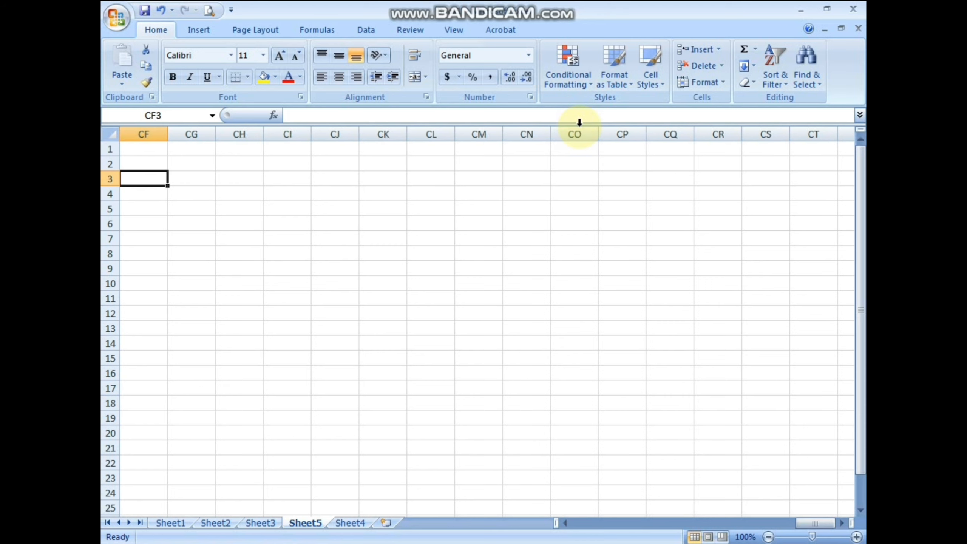
key(Left)
key(Left)
key(Left)
key(Left)
key(Left)
key(Left)
key(Left)
key(Left)
key(Left)
key(Left)
key(Left)
key(Left)
key(Left)
key(Left)
key(Left)
key(Left)
key(Left)
key(Left)
key(Left)
key(Left)
Step: Browse the row numbers down column A to cell A83, and return to cell A1
key(Down)
key(Down)
key(Down)
key(Down)
key(Down)
key(Down)
key(Down)
key(Down)
key(Down)
key(Down)
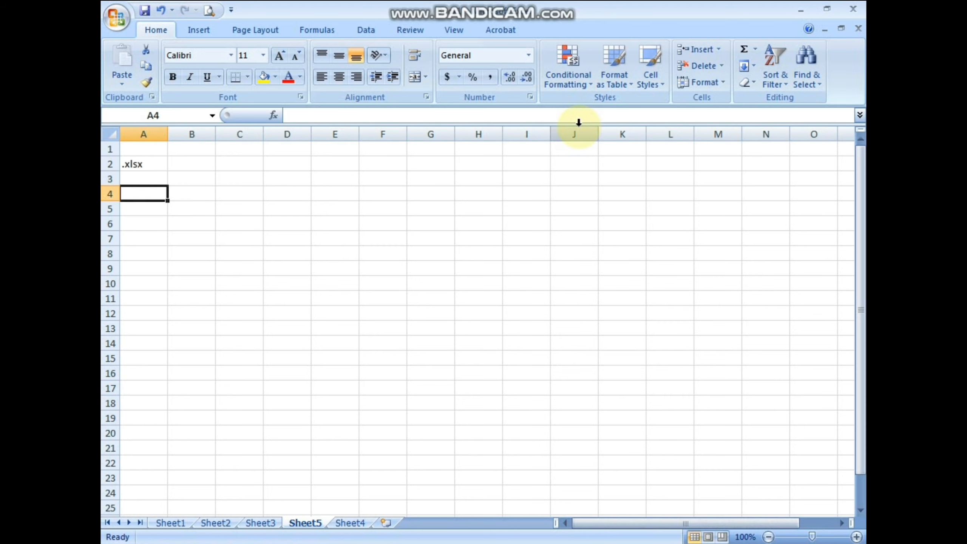
key(Down)
key(Down)
key(Down)
key(Down)
key(Down)
key(Down)
key(Down)
key(Down)
key(Down)
key(Down)
key(Down)
key(Down)
key(Down)
key(Down)
key(Down)
key(Down)
key(Down)
key(Down)
key(Down)
key(Down)
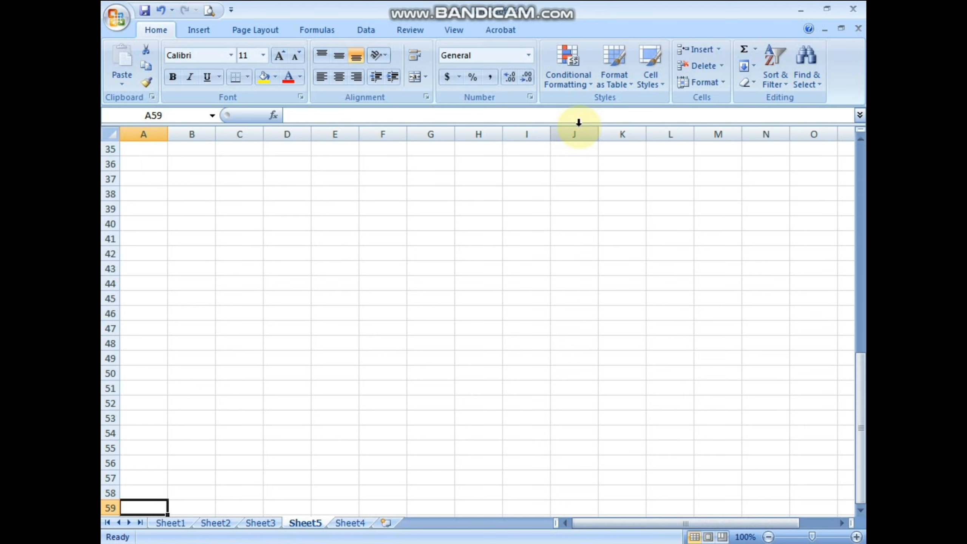
key(Down)
key(Down)
key(Down)
key(Down)
key(Down)
key(Down)
key(Down)
key(Down)
key(Down)
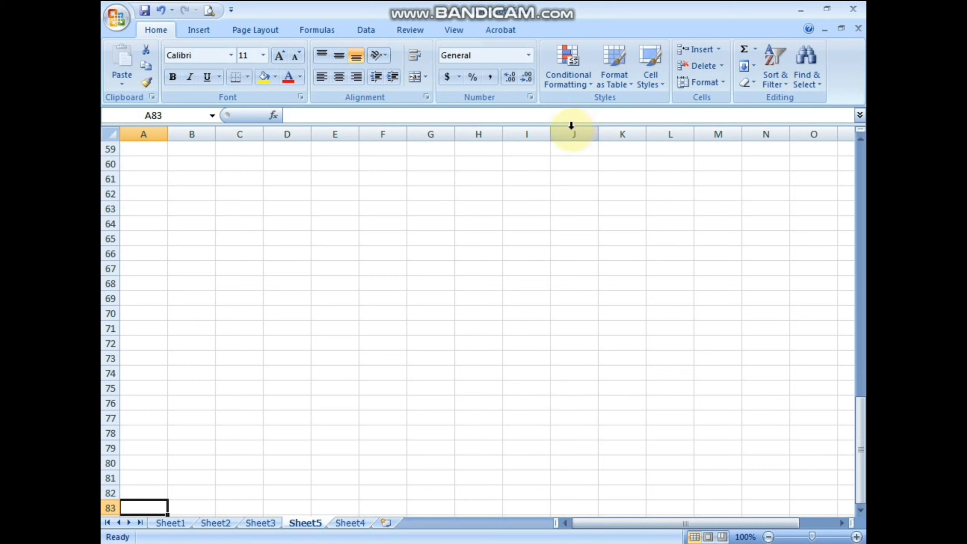
key(ctrl+Up)
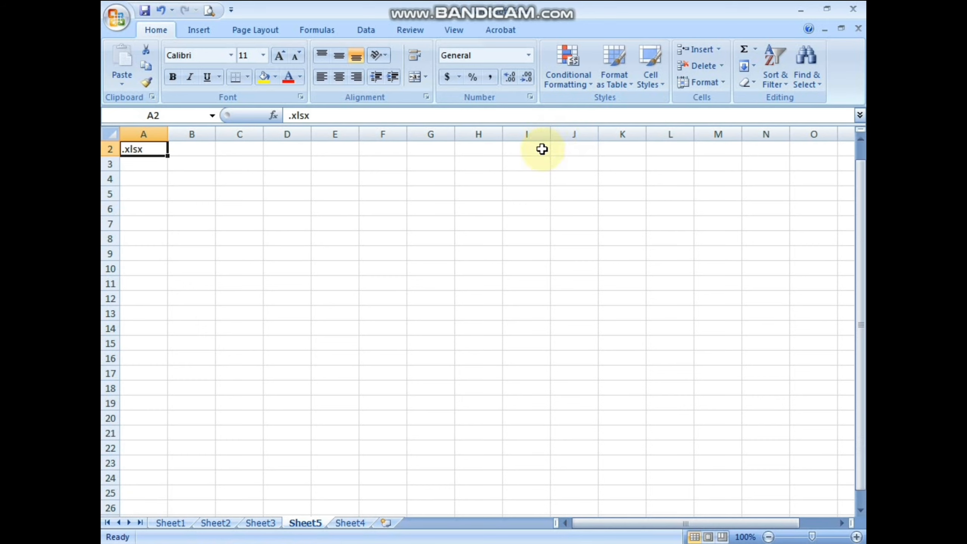
key(Up)
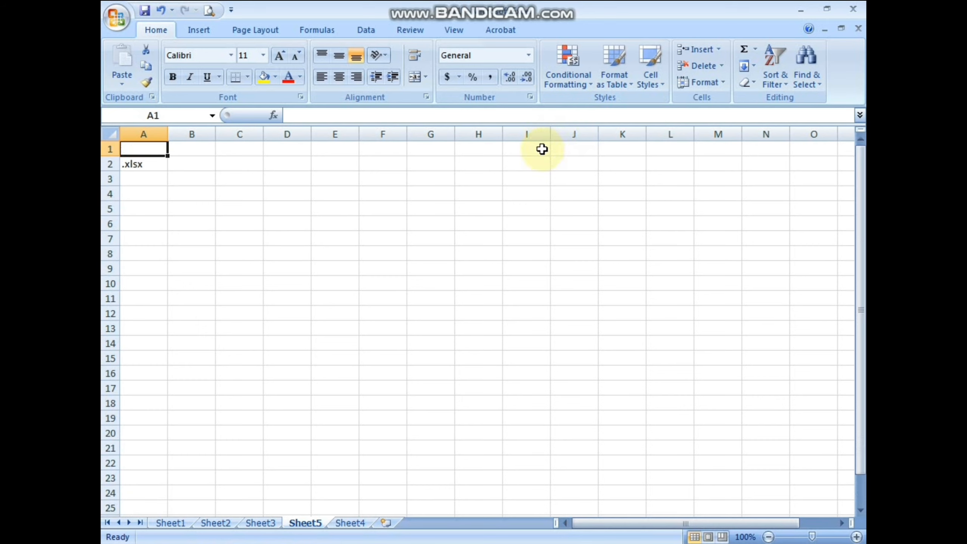
Step: Jump from cell C3 to the worksheet's last column to read its letter, and jump back to cell A3
click(220, 176)
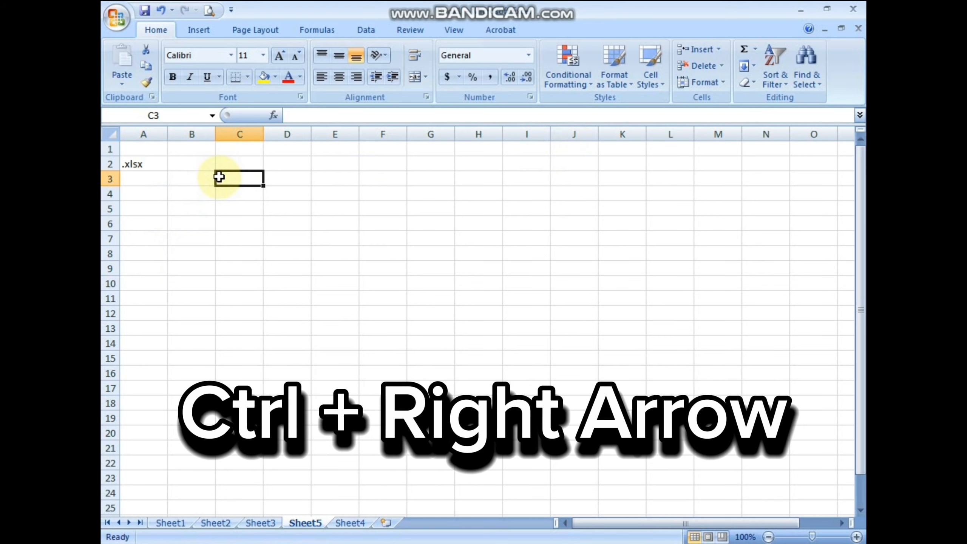
key(ctrl+Right)
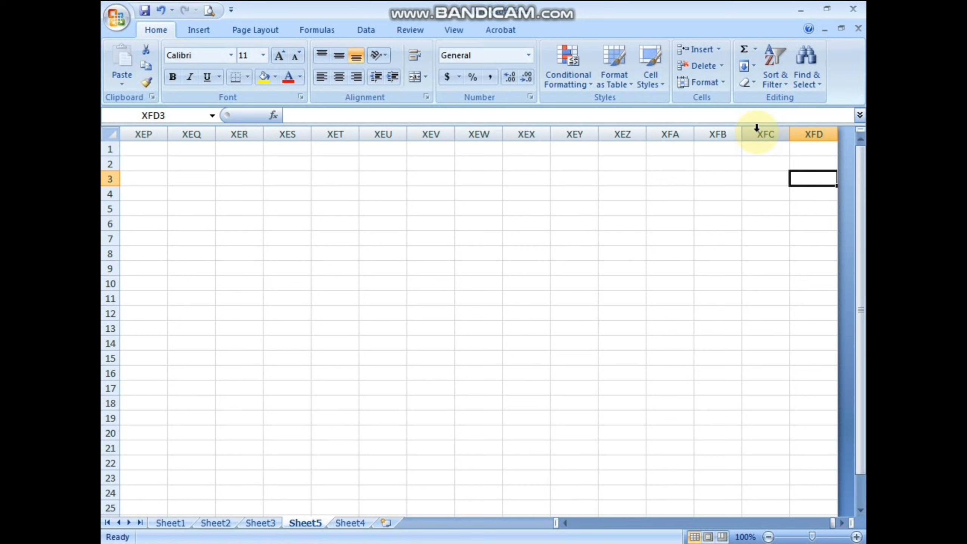
key(ctrl+Left)
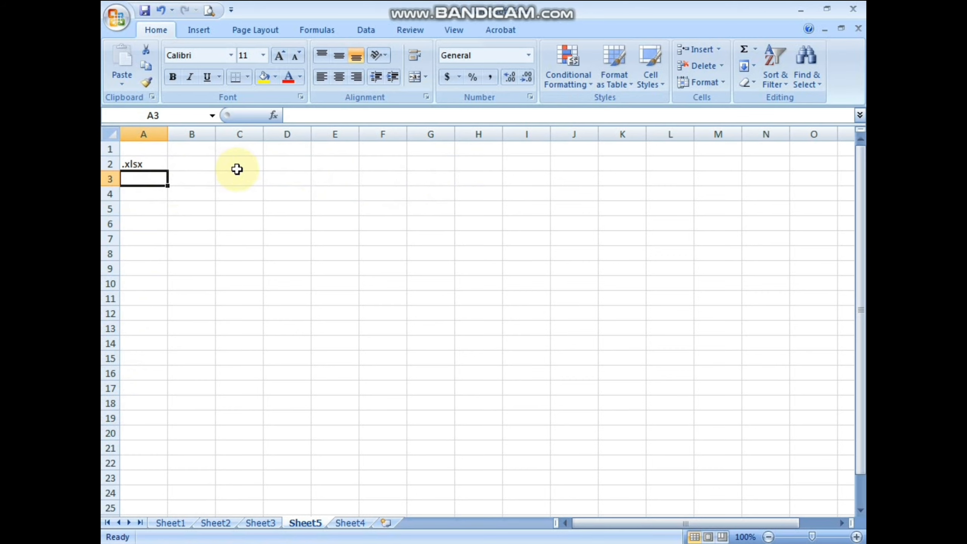
Step: Jump to the worksheet's last row in column A to read its number, and return to cell A1
key(ctrl+Down)
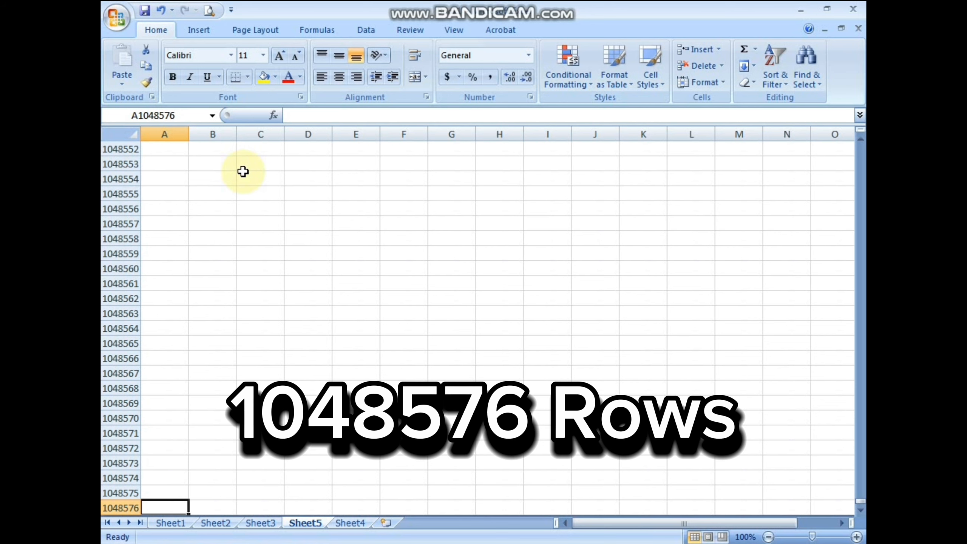
key(ctrl+Up)
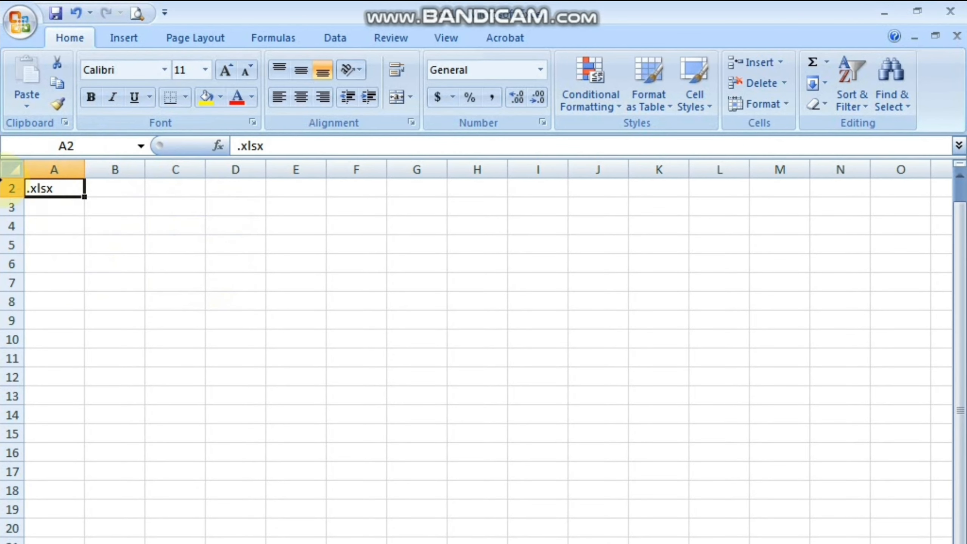
key(Up)
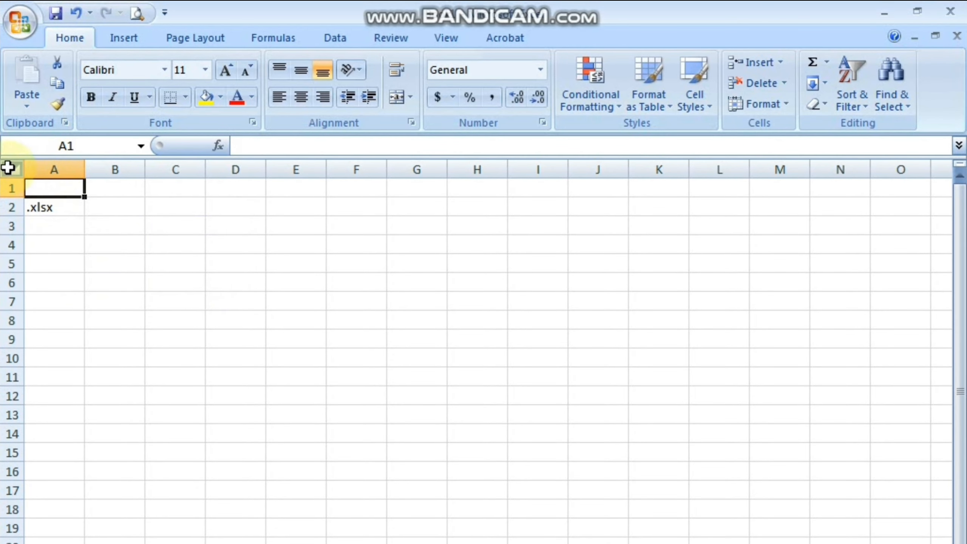
Step: Select the entire worksheet twice to check its row and column counts in the Name Box, deselecting it each time
click(8, 168)
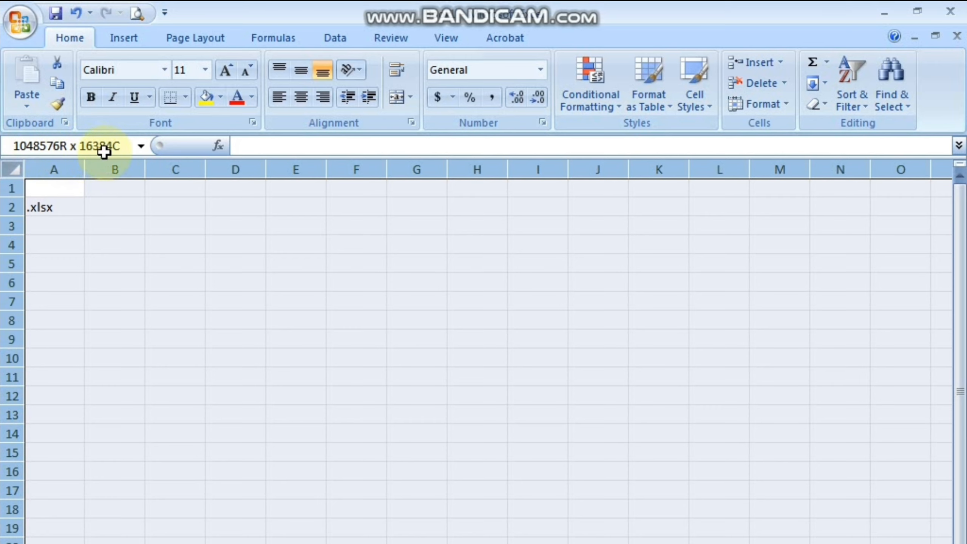
click(125, 269)
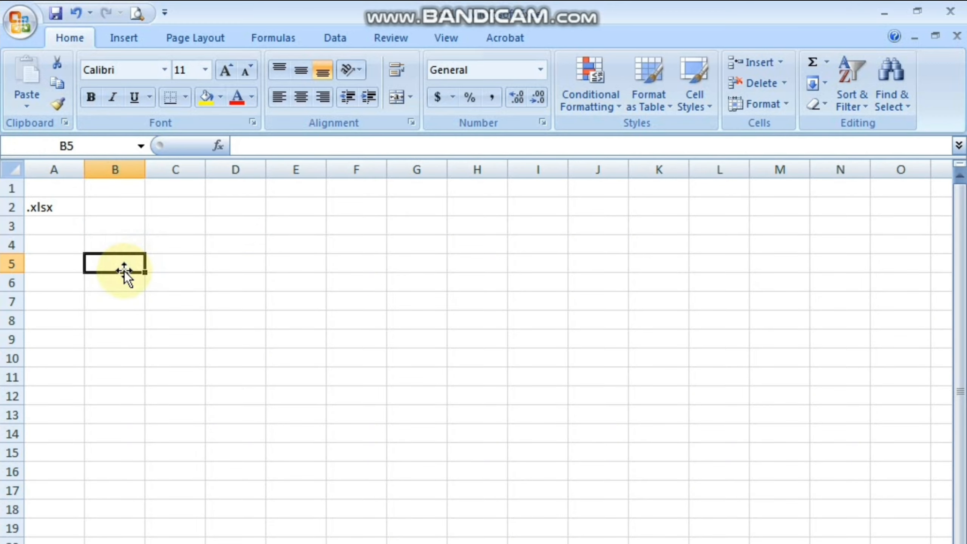
click(22, 168)
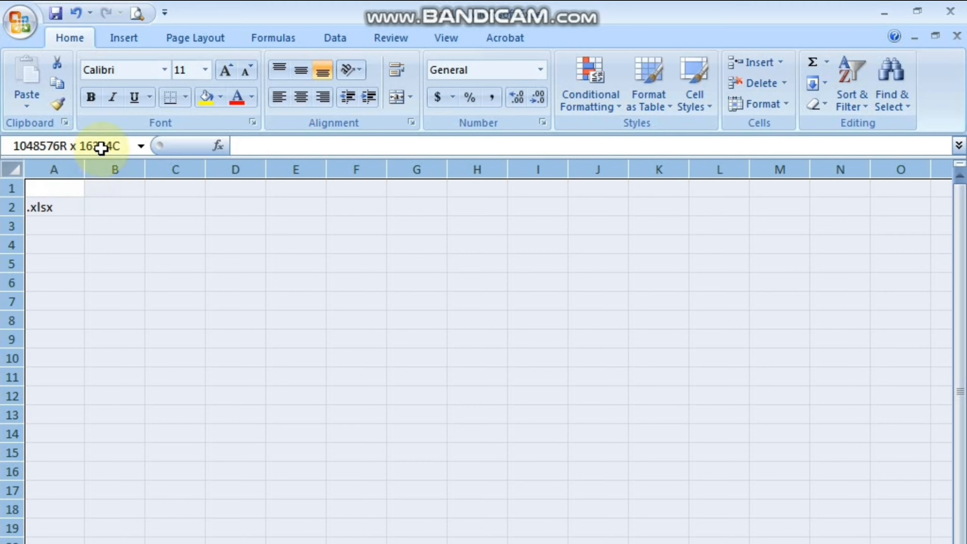
click(104, 214)
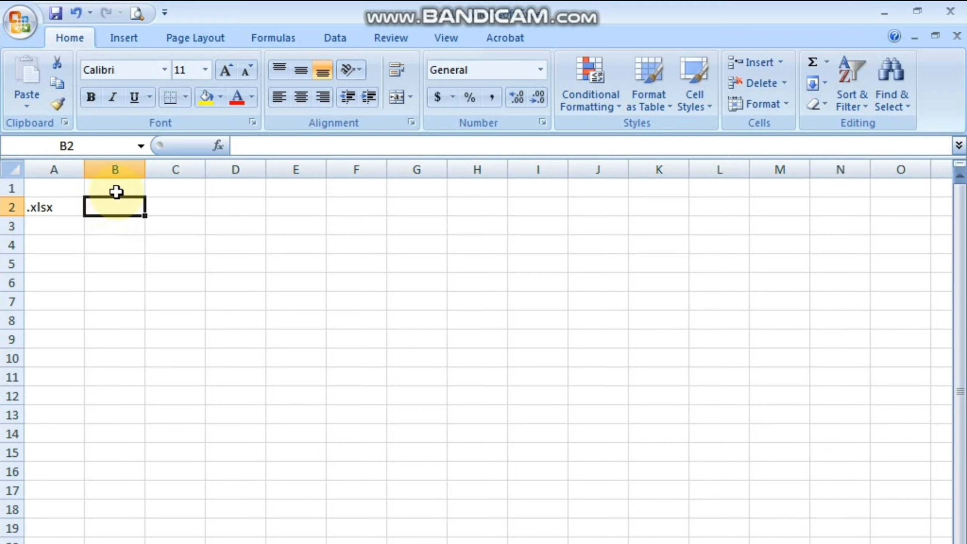
click(104, 219)
click(109, 259)
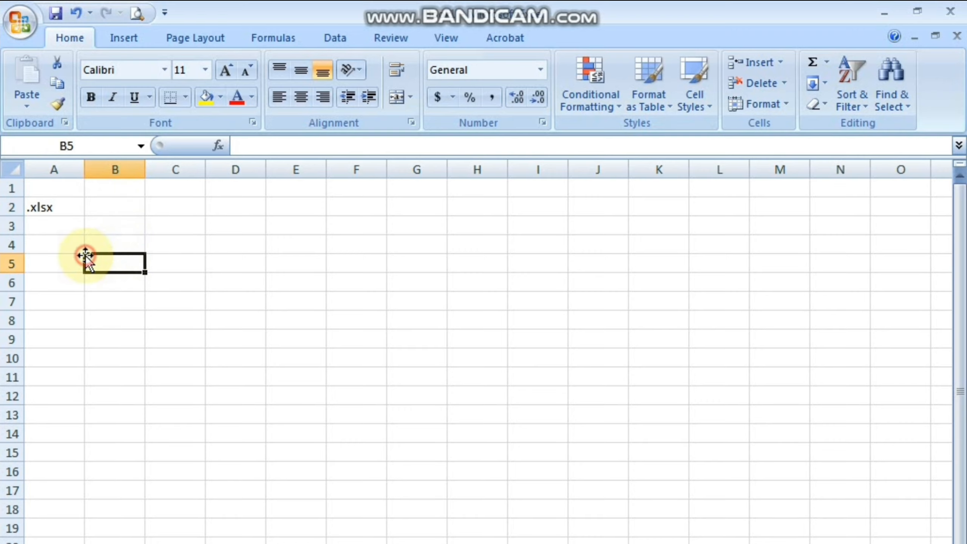
click(110, 225)
click(57, 222)
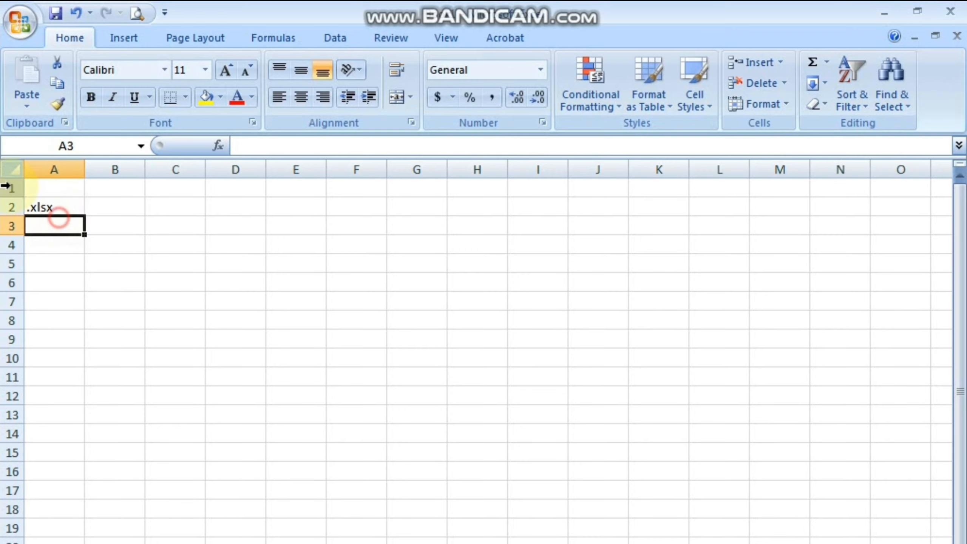
Step: Select the entire worksheet and clear its contents
click(12, 169)
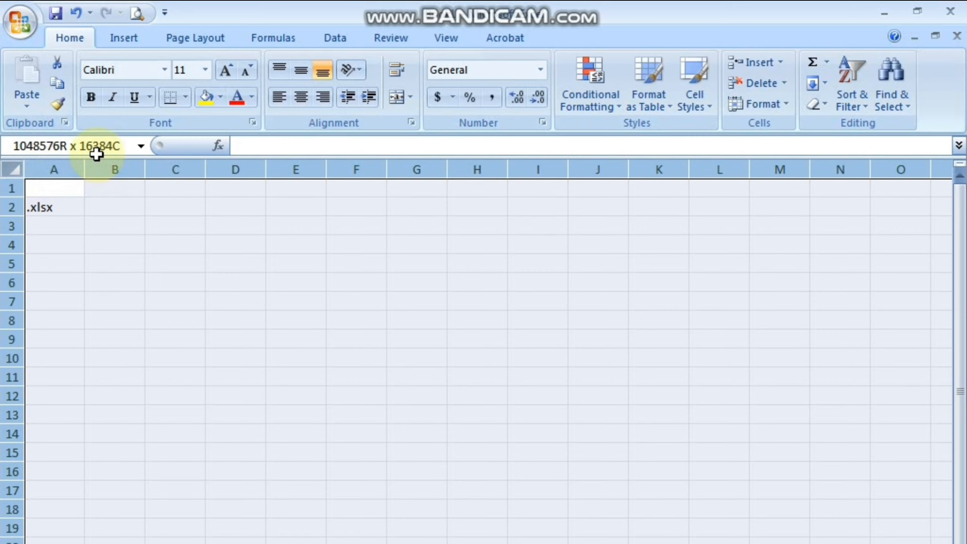
key(Delete)
Step: Enter the number 20 in cell A2
click(52, 209)
click(52, 223)
click(55, 210)
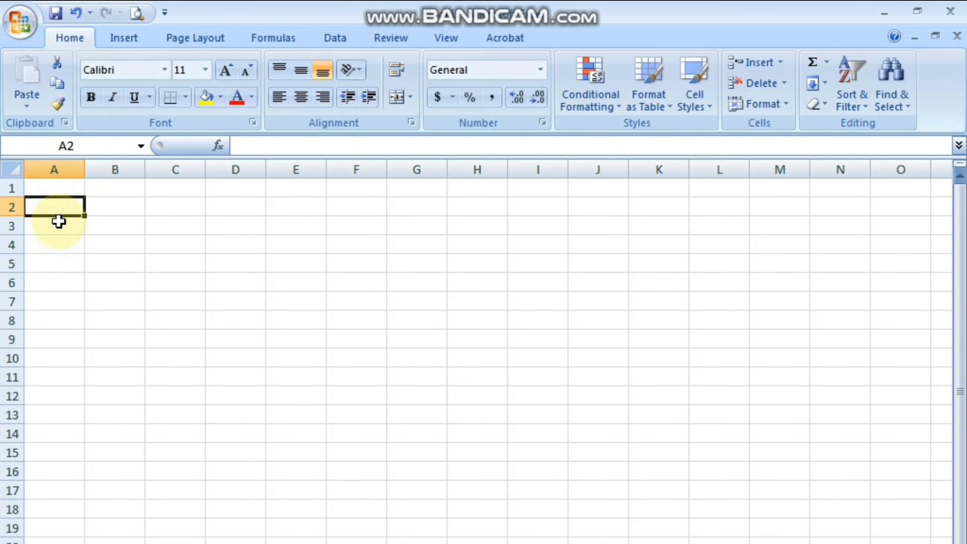
text(20)
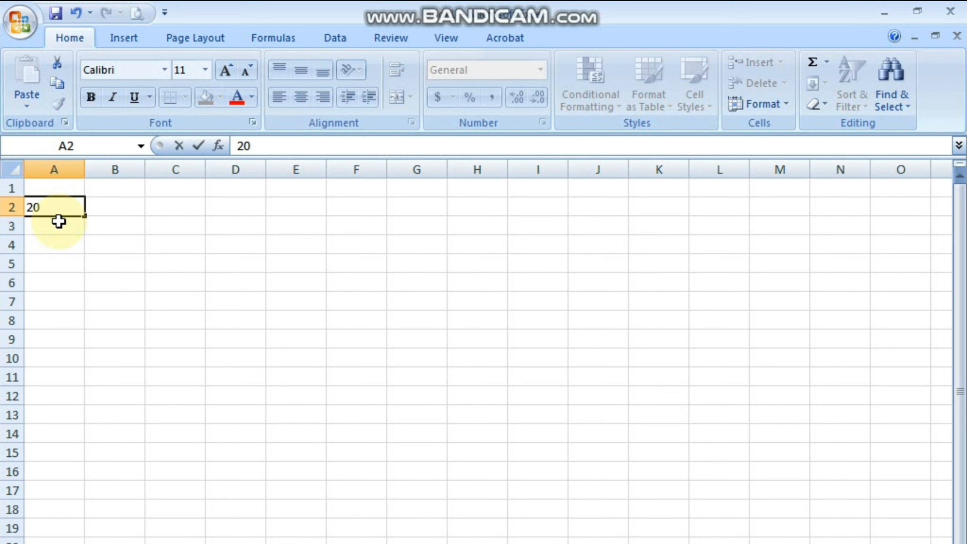
key(Return)
key(Up)
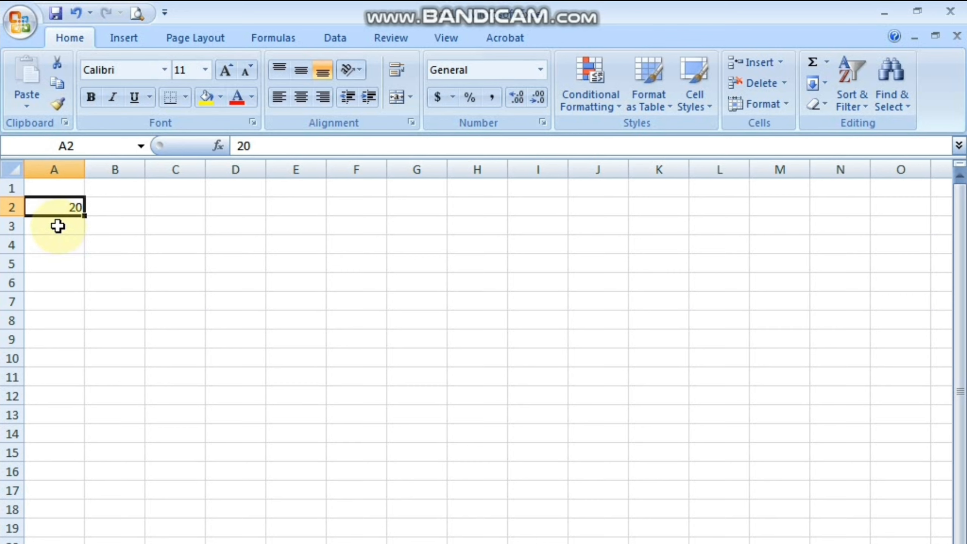
Step: Move the 20 from cell A2 to A1 and copy it down column A to row 20 with the fill handle
drag(57, 225, 53, 473)
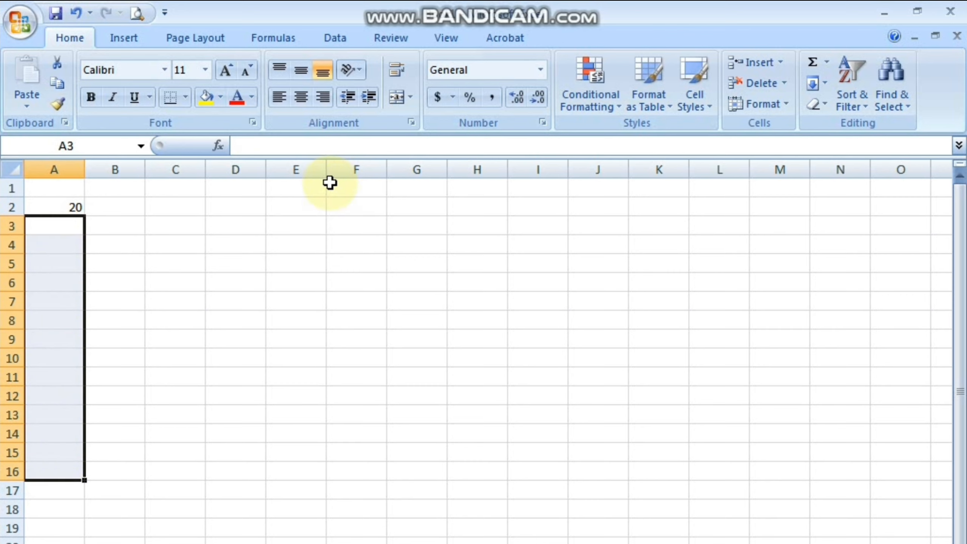
click(61, 205)
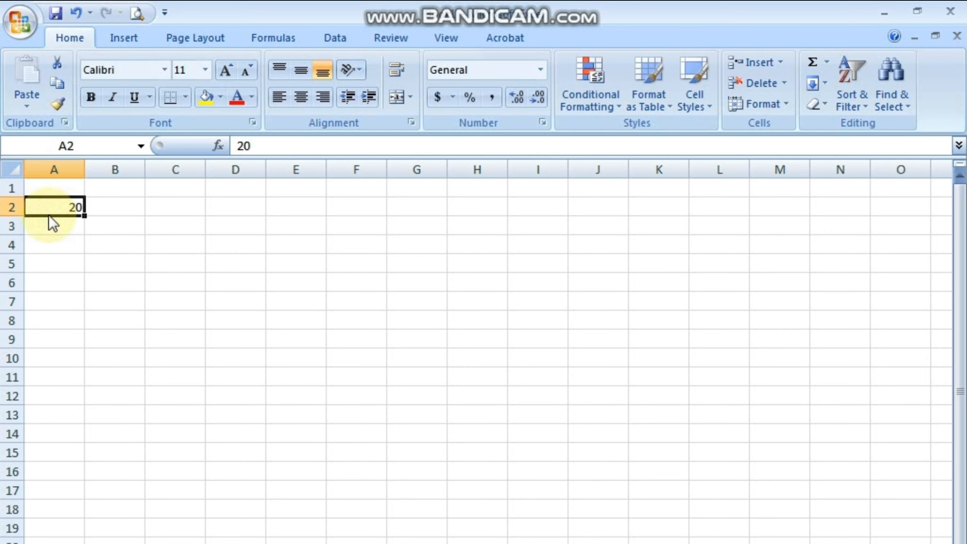
drag(48, 205, 48, 191)
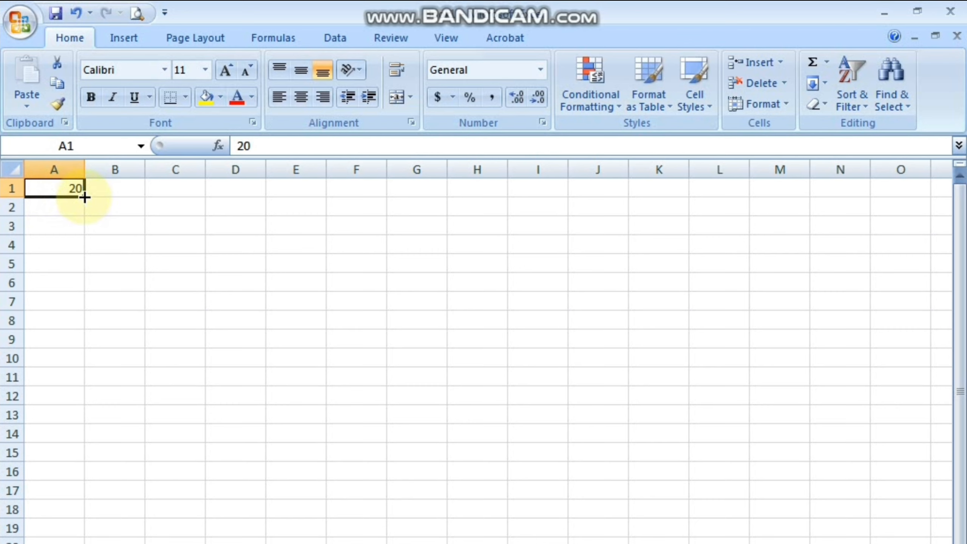
drag(85, 196, 66, 539)
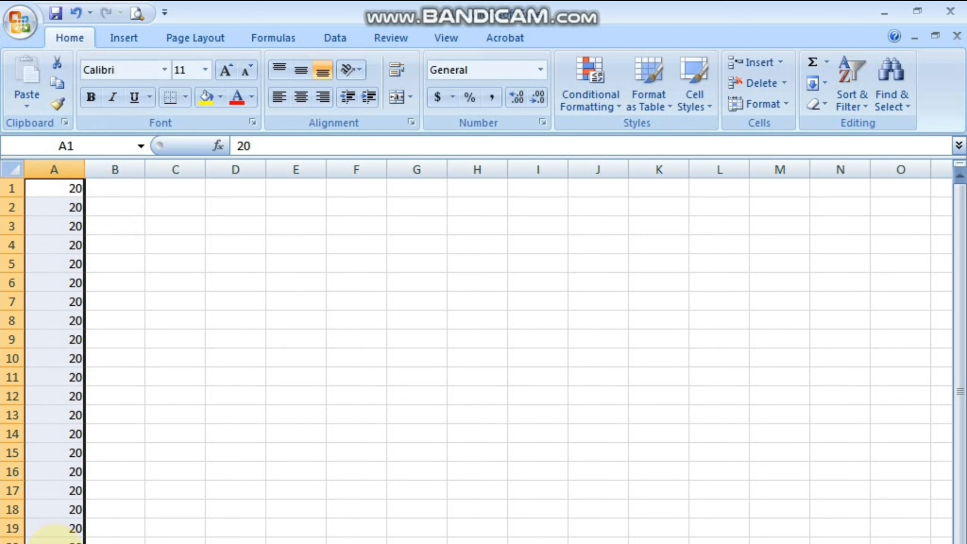
click(147, 359)
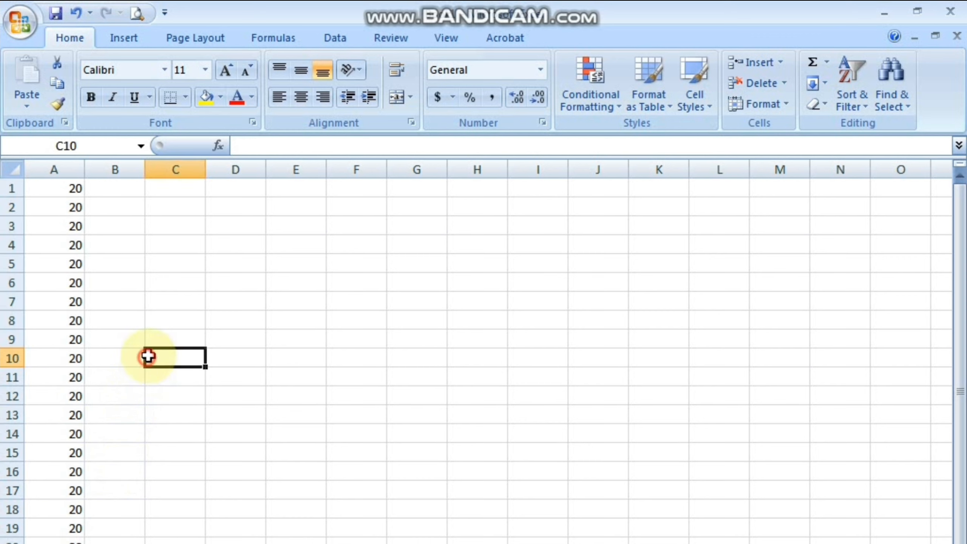
Step: Enter 1 in cell B1 and 2 in cell B2 as the start of a number series
click(136, 209)
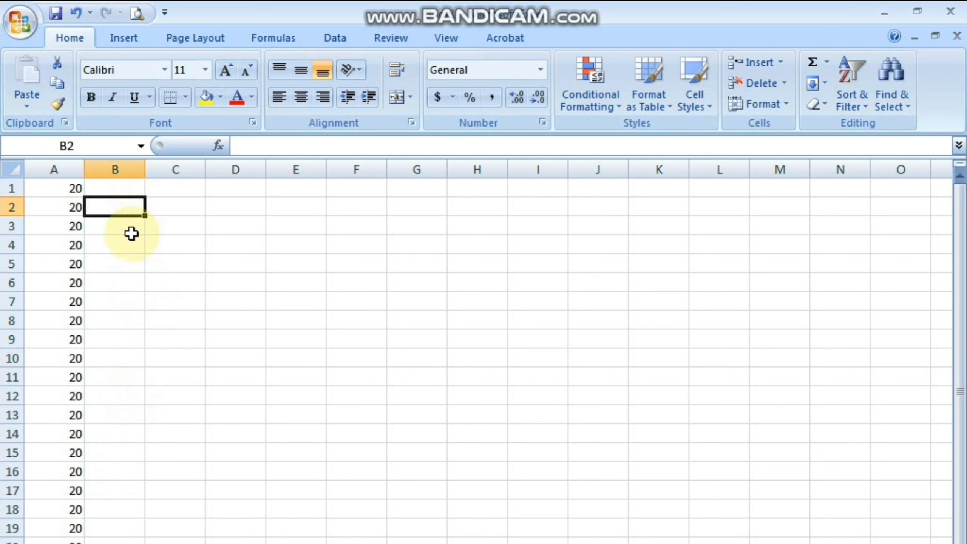
key(Up)
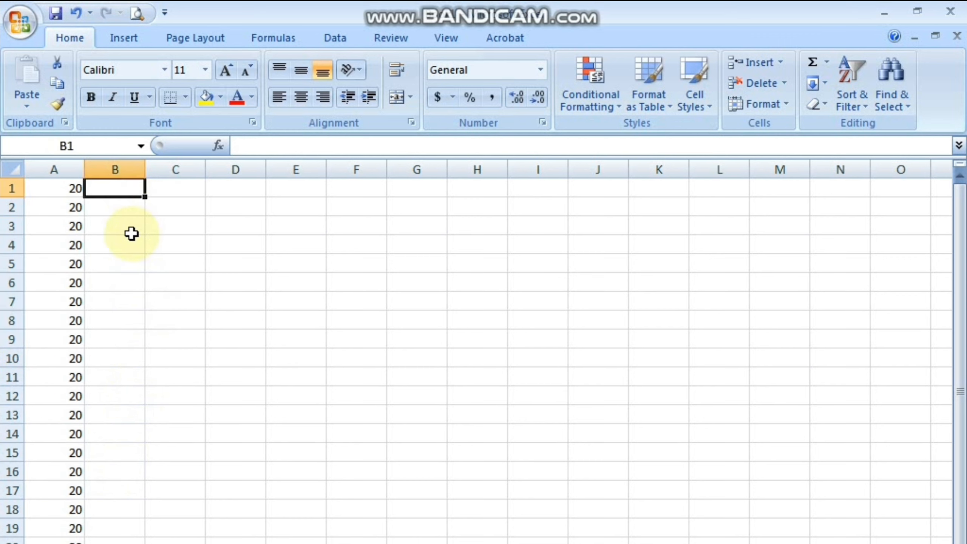
text(1)
key(Return)
text(2)
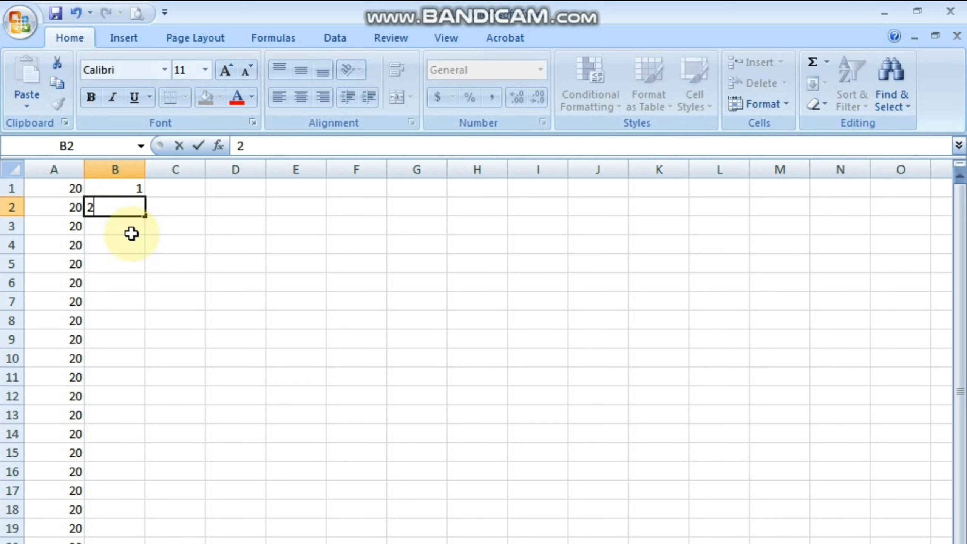
key(Up)
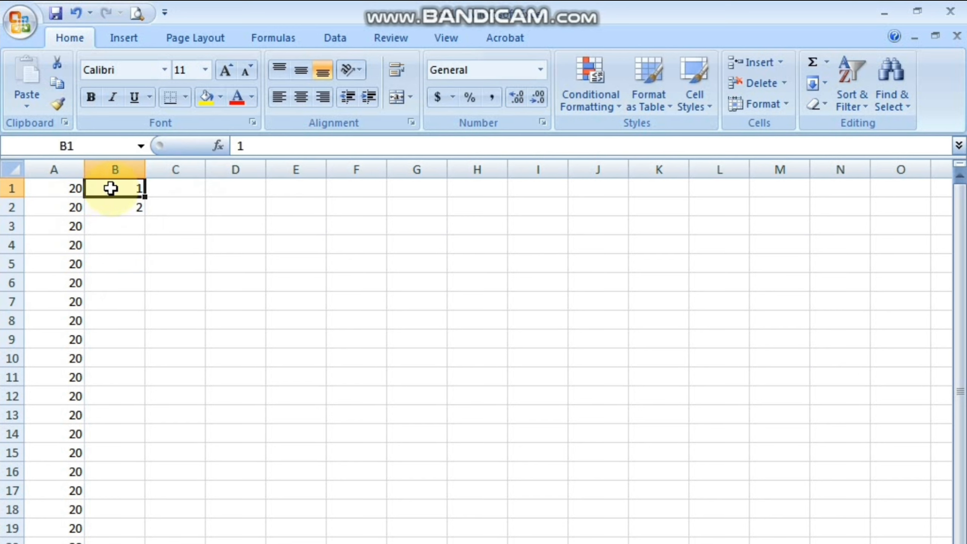
Step: Extend the series in B1:B2 down column B to 100 in row 100, and return to the sheet's first rows
drag(111, 187, 114, 206)
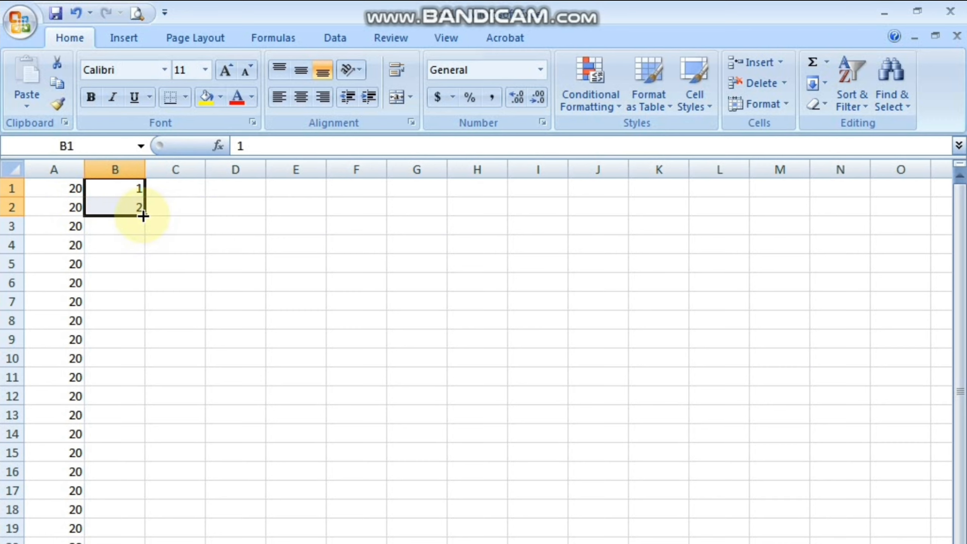
drag(146, 216, 160, 543)
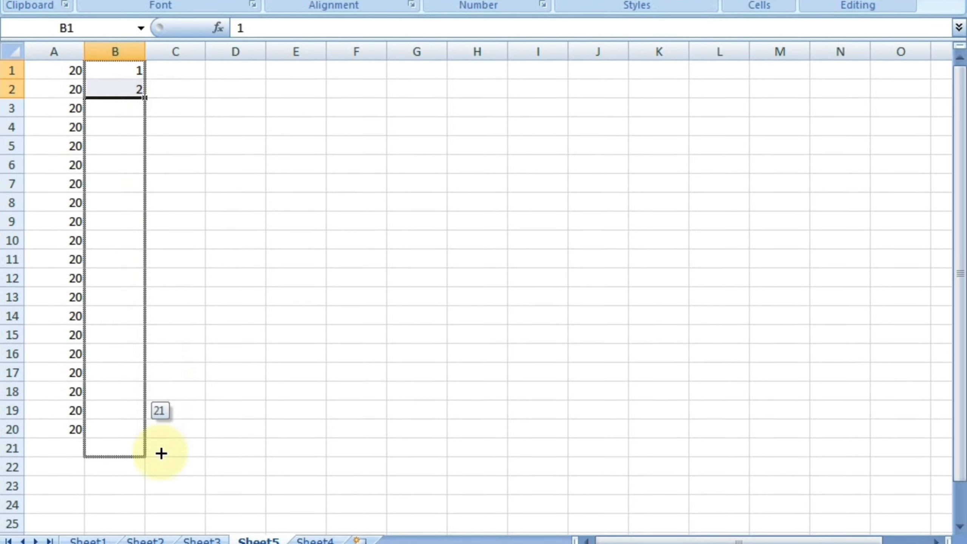
drag(161, 453, 128, 75)
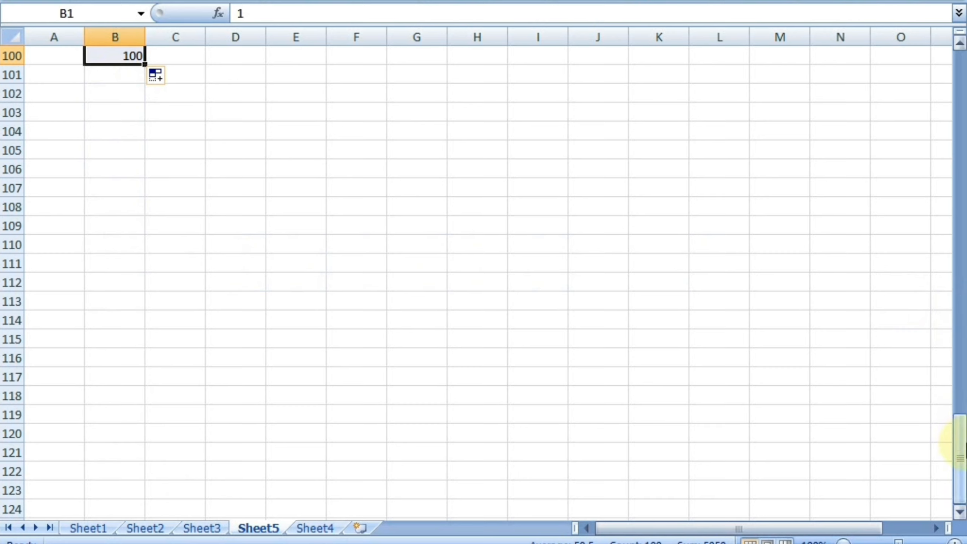
drag(959, 443, 790, 78)
Step: Enter 19 in C1 and 38 in C2, and fill the multiples of 19 down to cell C10
click(199, 107)
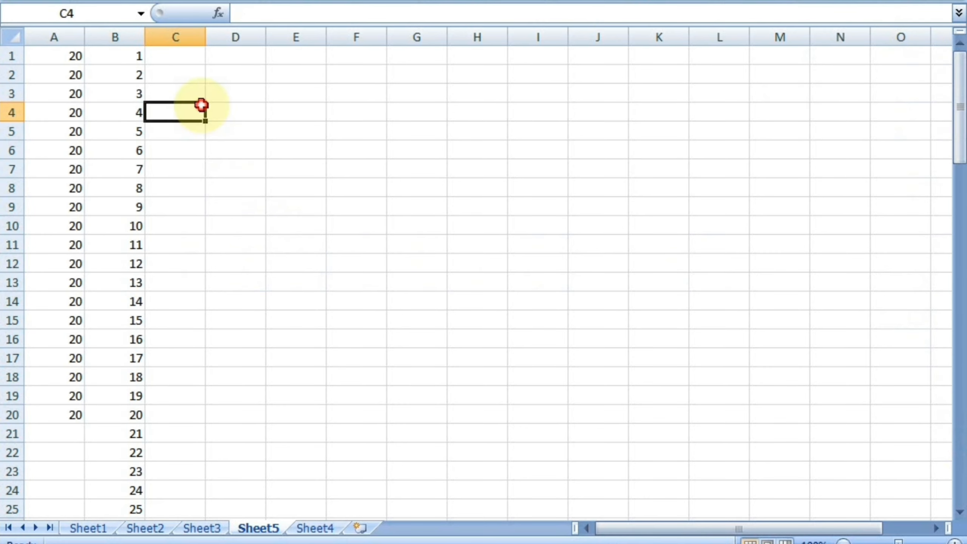
click(166, 59)
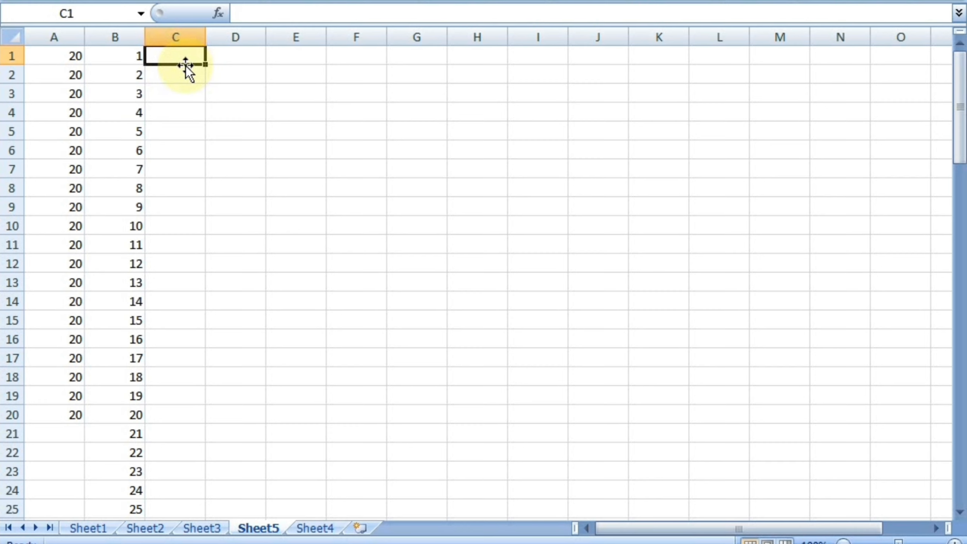
text(19)
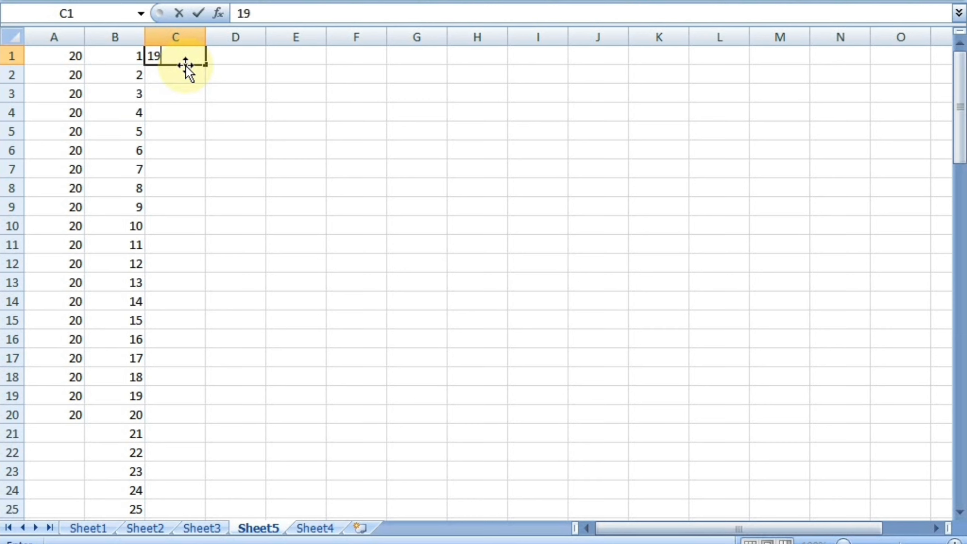
key(Return)
text(38)
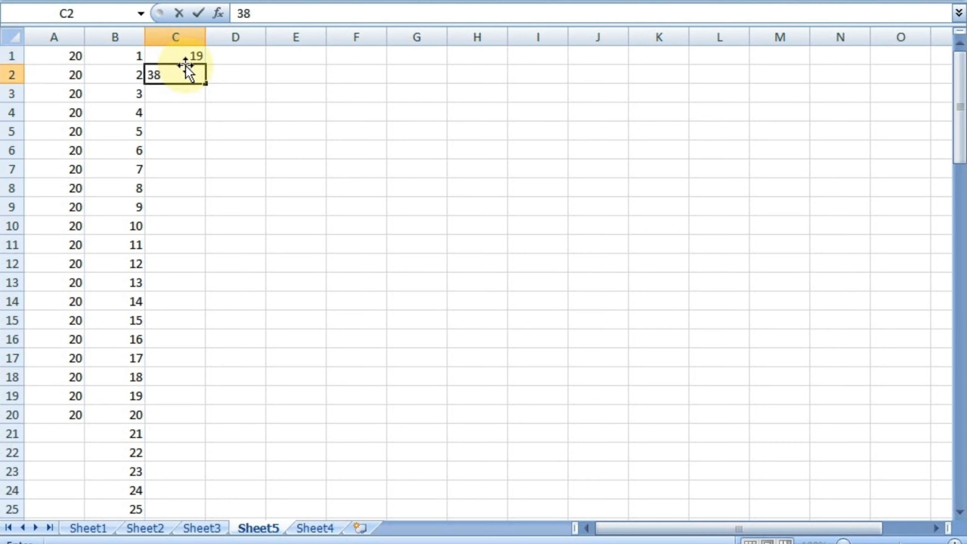
drag(186, 63, 190, 225)
click(167, 268)
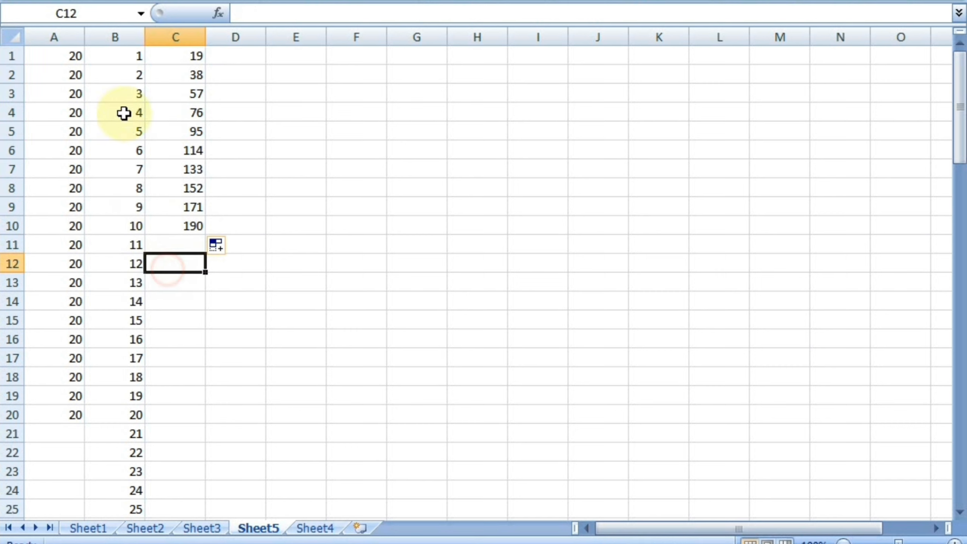
click(192, 53)
click(182, 94)
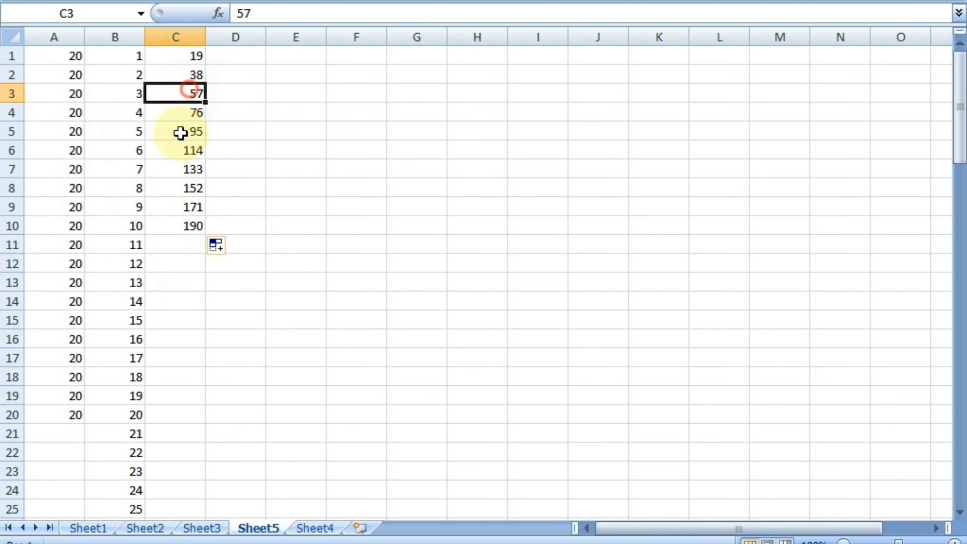
Step: Enter 40 in D1 and 80 in D2, and fill the multiples of 40 down to cell D10
click(250, 95)
click(238, 55)
text(40)
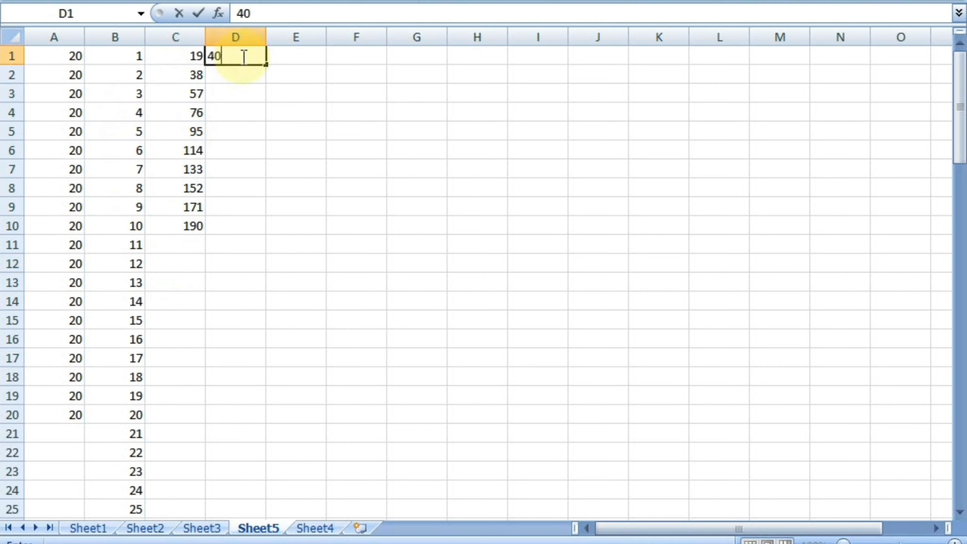
key(Return)
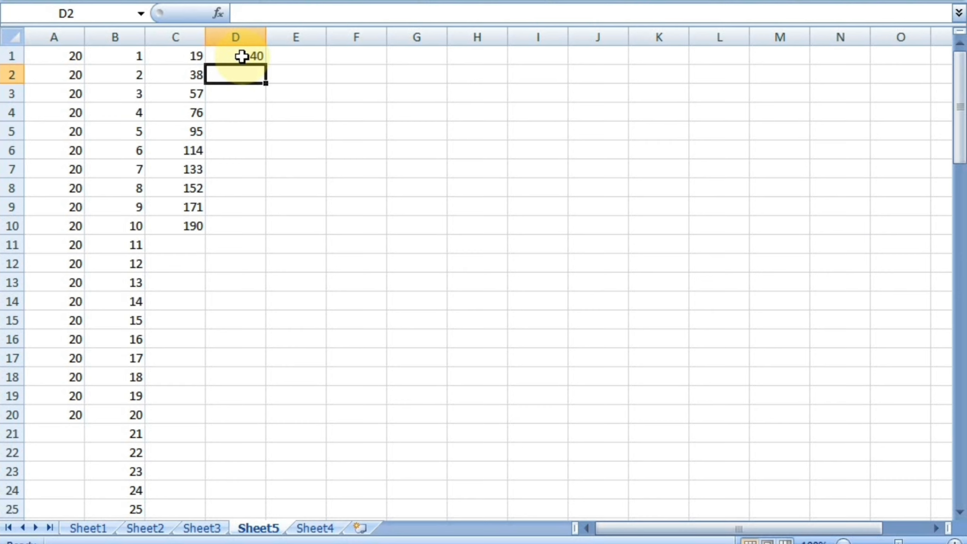
text(80)
click(242, 56)
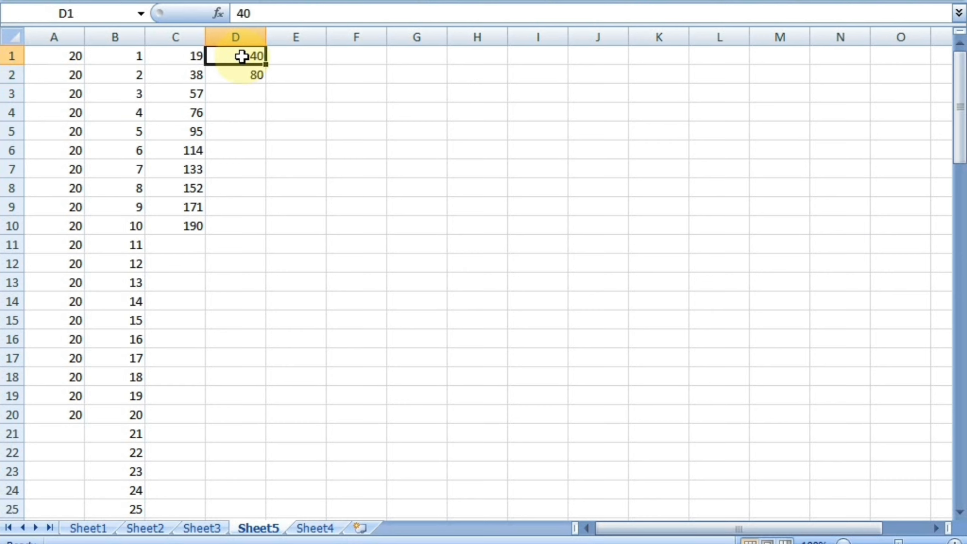
key(shift+Down)
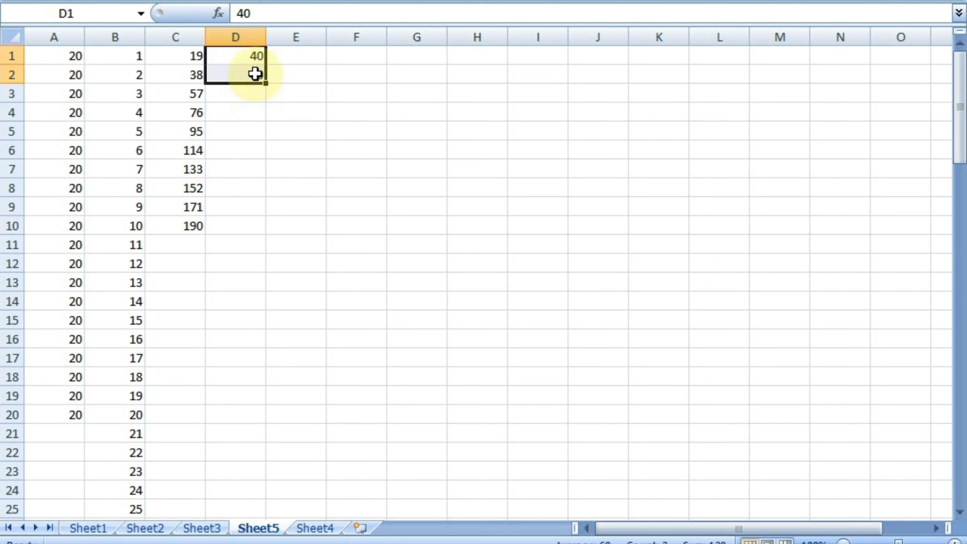
drag(268, 88, 265, 231)
click(234, 297)
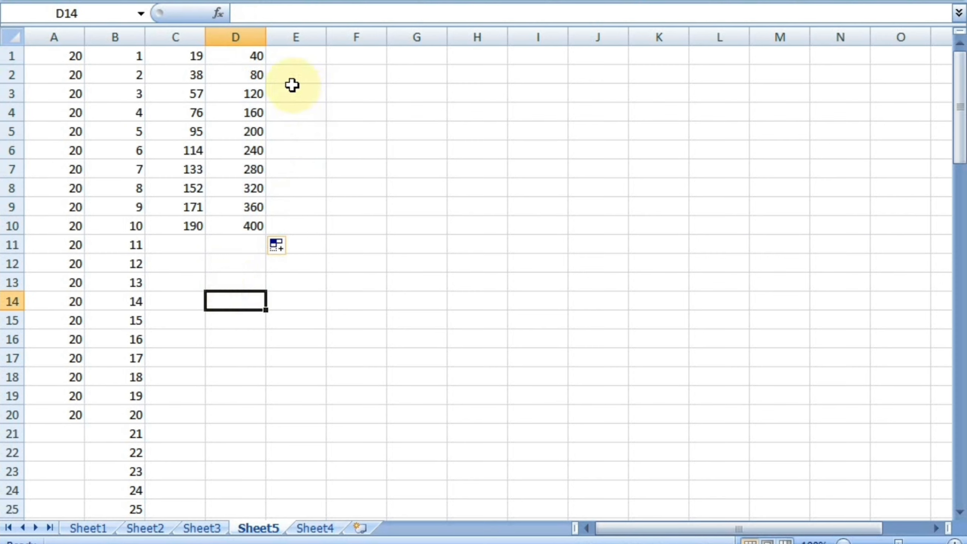
Step: Enter 1 in E1 and 3 in E2, and fill the odd-number series down to cell E21
click(296, 54)
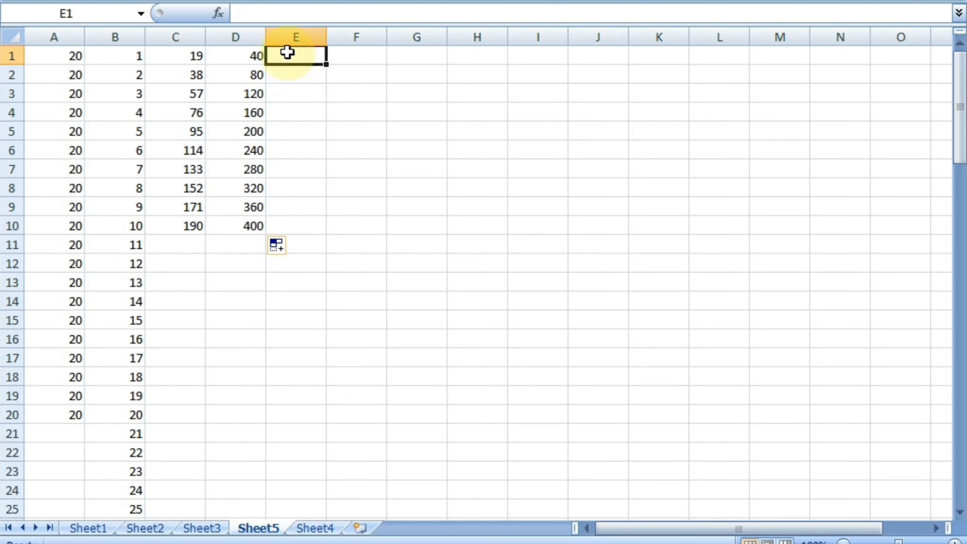
text(1)
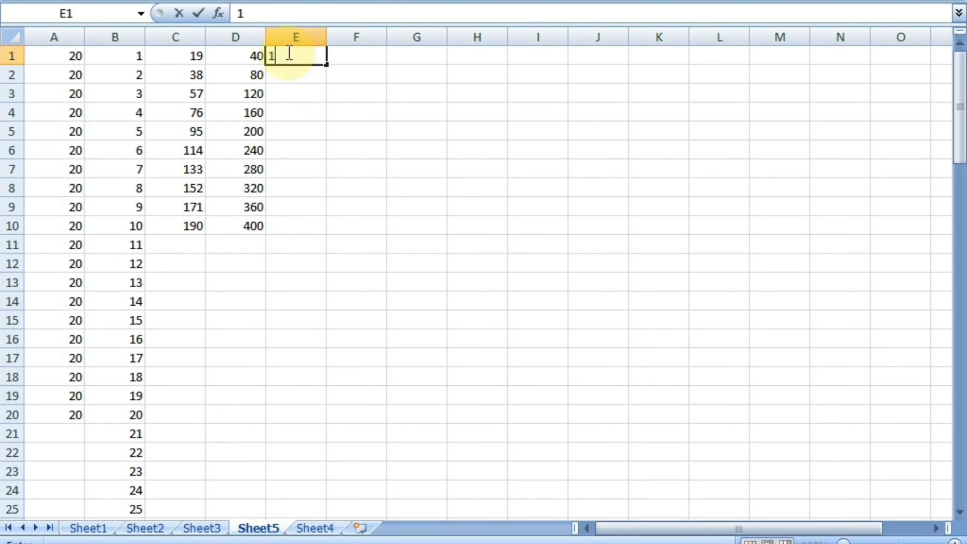
key(Return)
text(3)
key(Return)
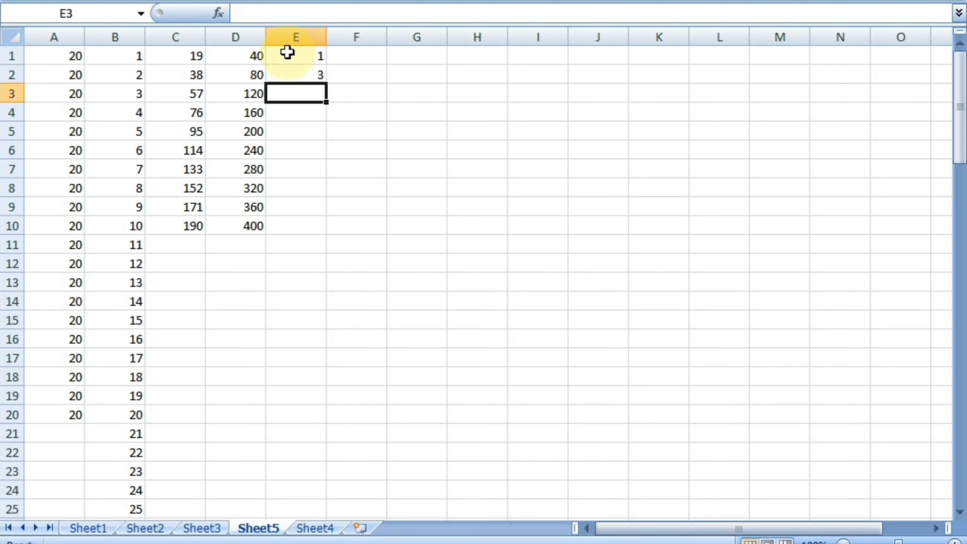
drag(288, 56, 293, 71)
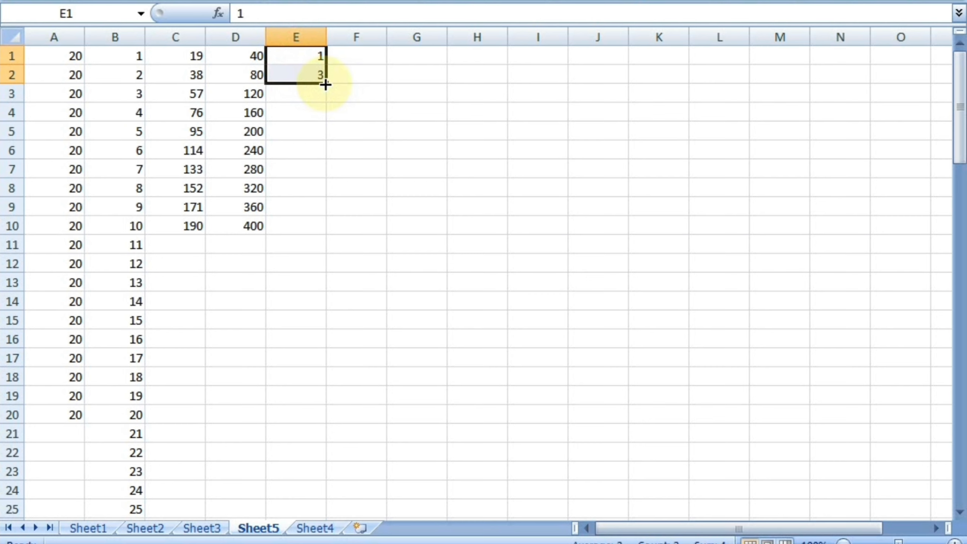
drag(325, 84, 291, 442)
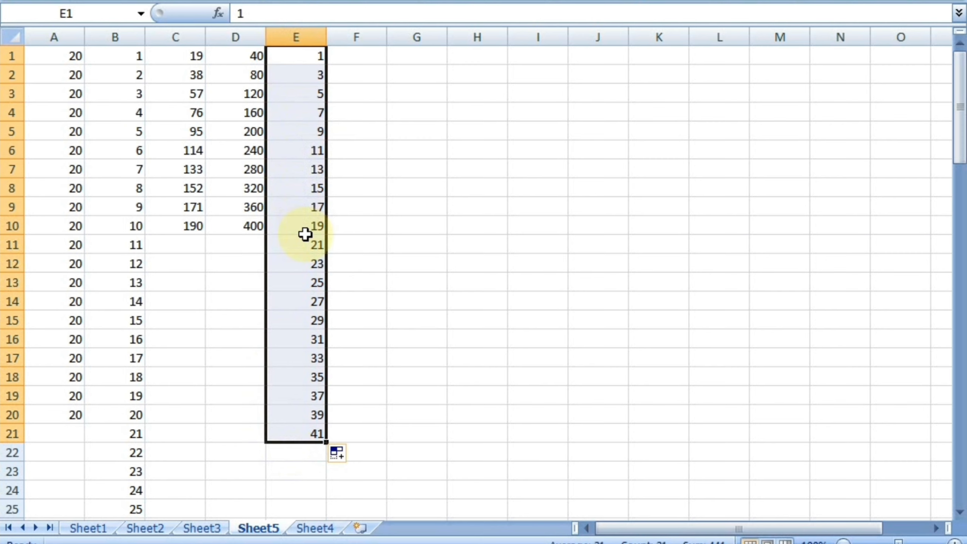
Step: Enter 2 in F1 and 4 in F2, and fill the even-number series down to cell F20
click(403, 176)
click(347, 36)
click(348, 56)
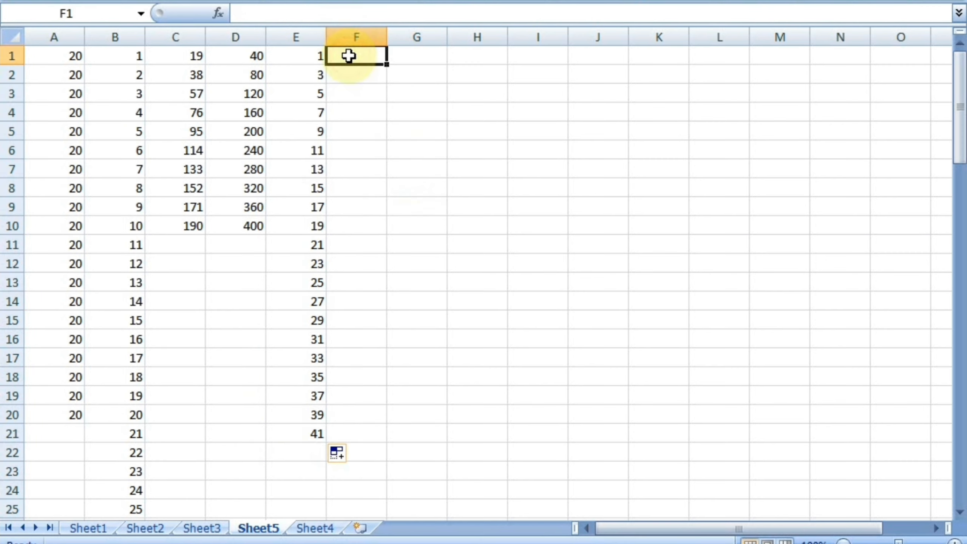
text(2)
key(Return)
text(4)
click(348, 56)
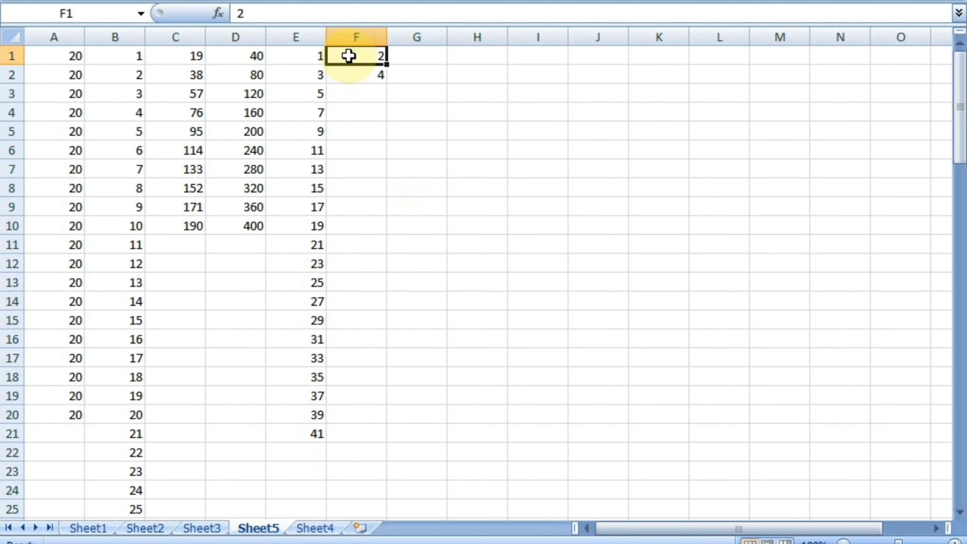
key(shift+Down)
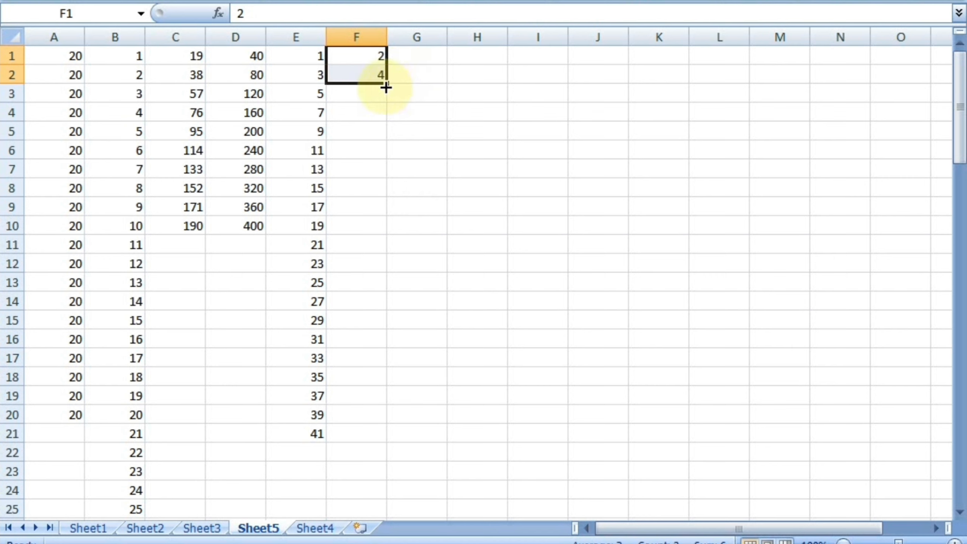
drag(387, 85, 401, 417)
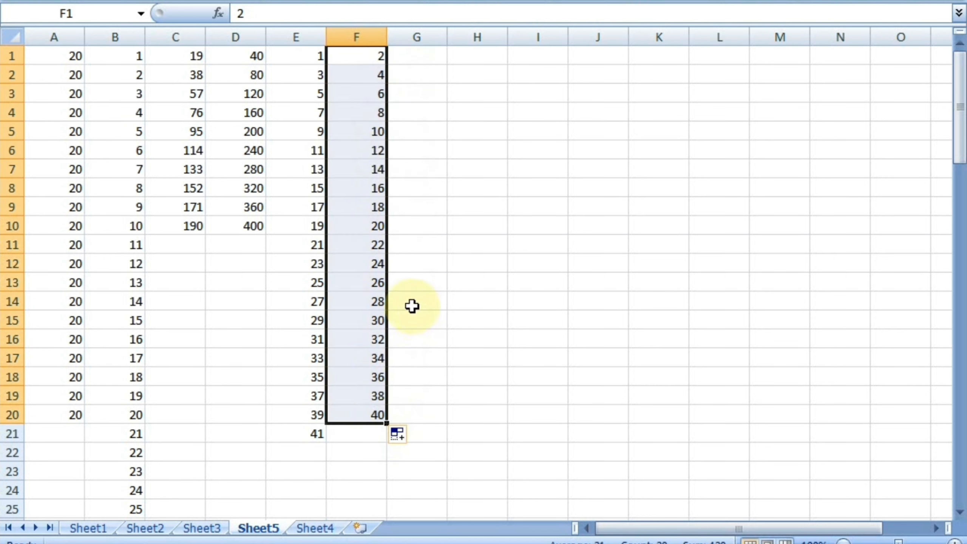
Step: Enter 1, 4 and 7 in cells G1 to G3, and fill the series in steps of 3 down to cell G12
click(392, 169)
click(433, 59)
text(1)
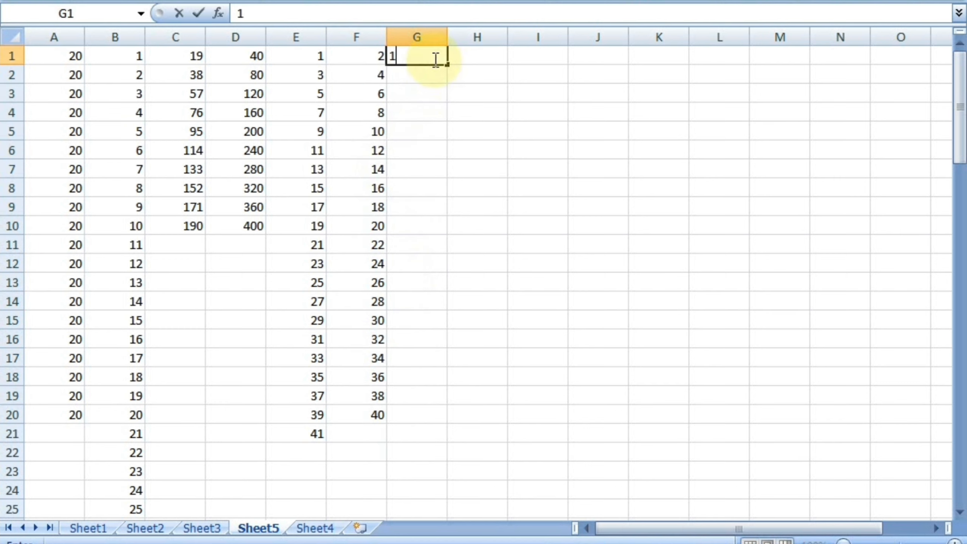
key(Return)
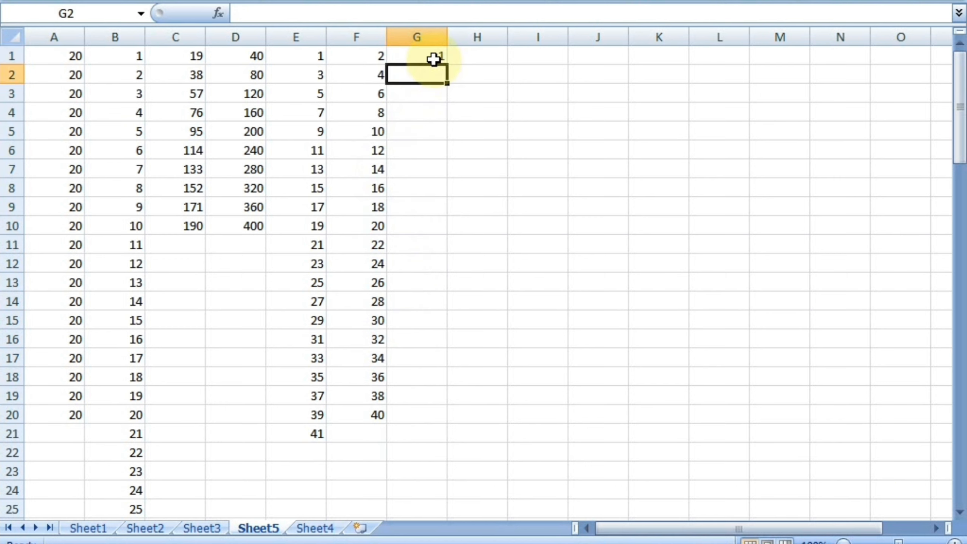
text(4)
key(Return)
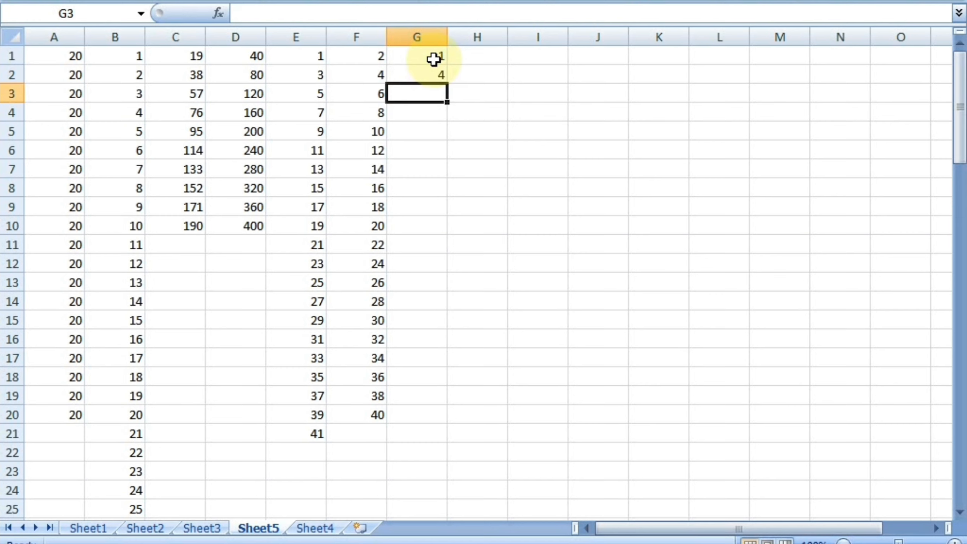
text(7)
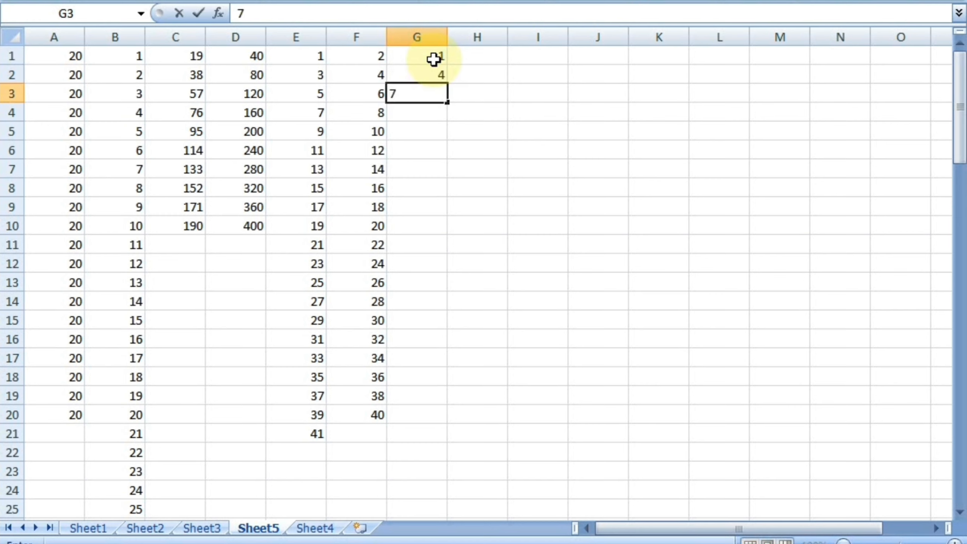
key(Return)
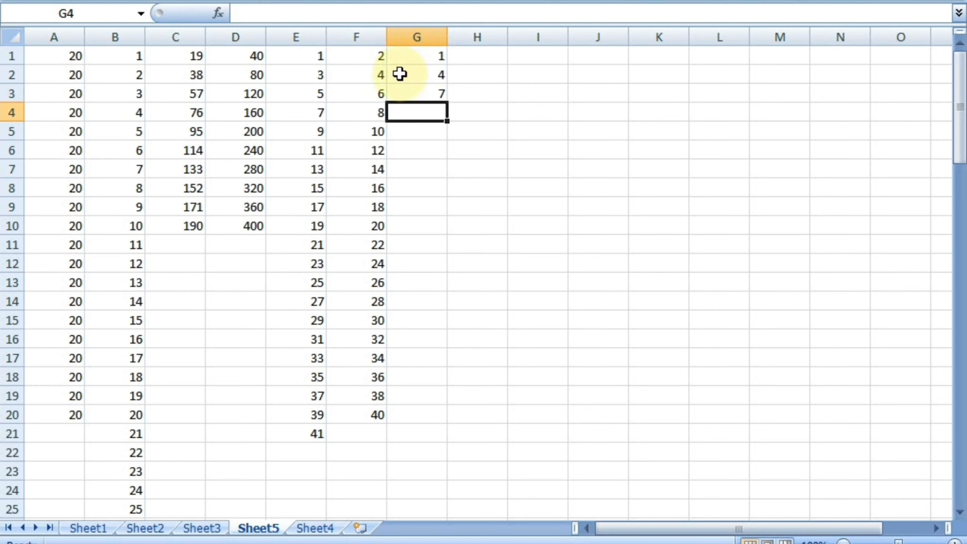
drag(425, 54, 450, 268)
click(487, 134)
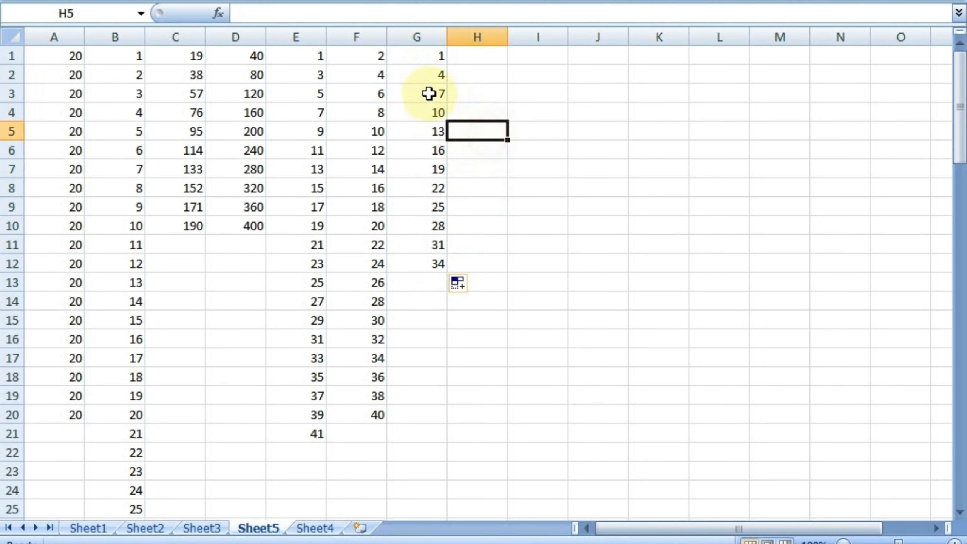
click(430, 93)
click(431, 113)
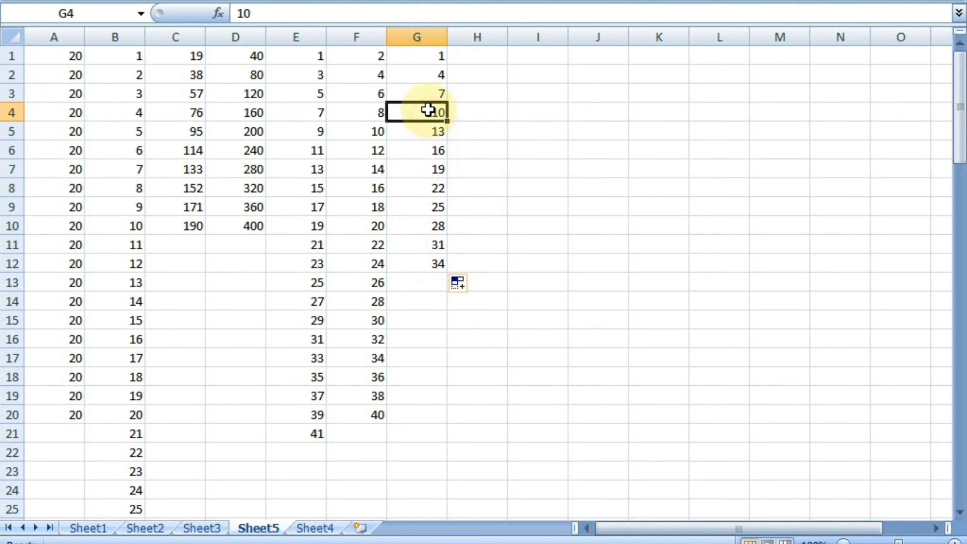
click(427, 137)
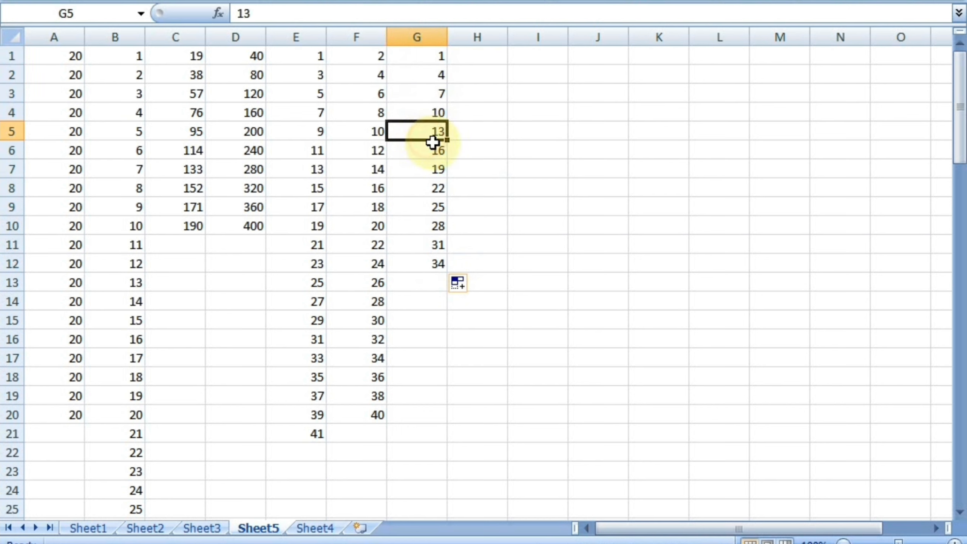
click(432, 149)
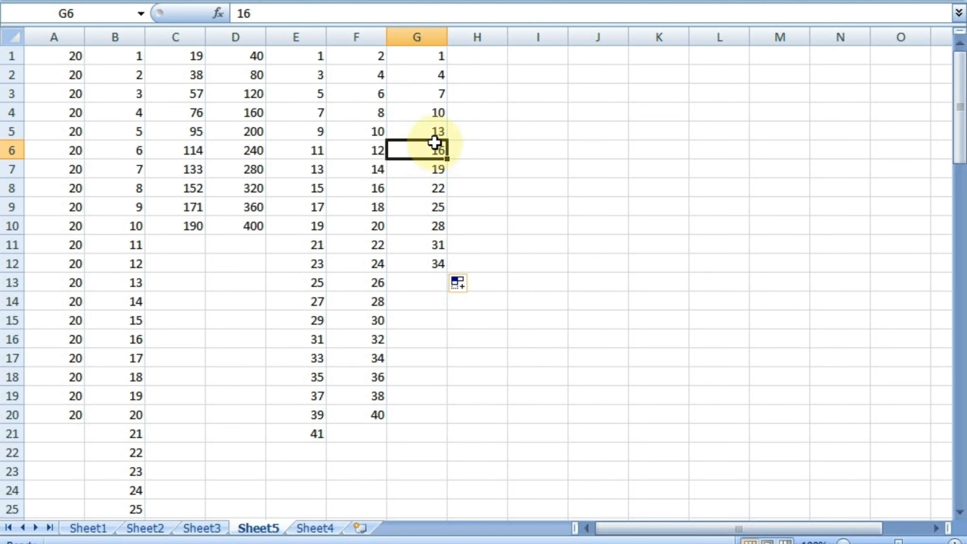
Step: Enter Sunday in I4 and fill the weekday names down to cell I12
click(548, 116)
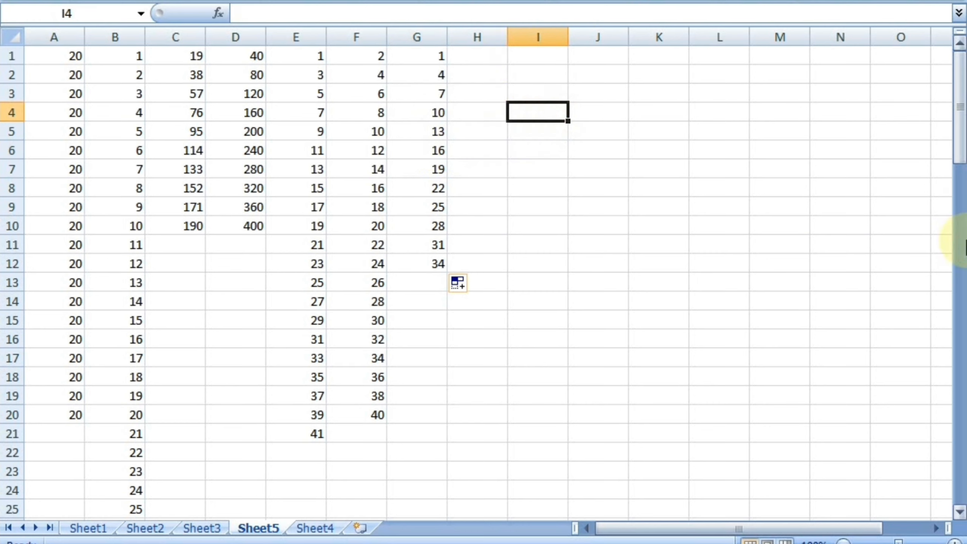
text(sund)
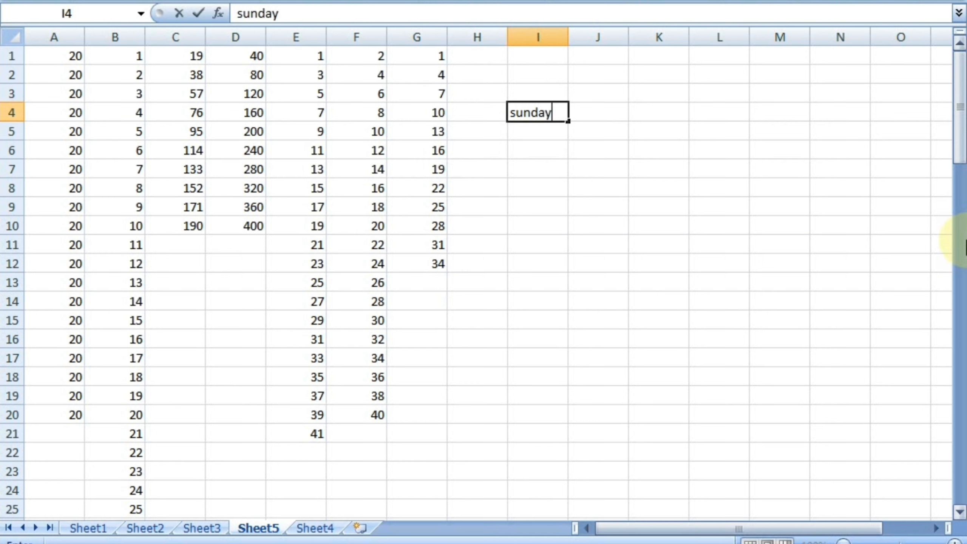
text(ay)
click(666, 168)
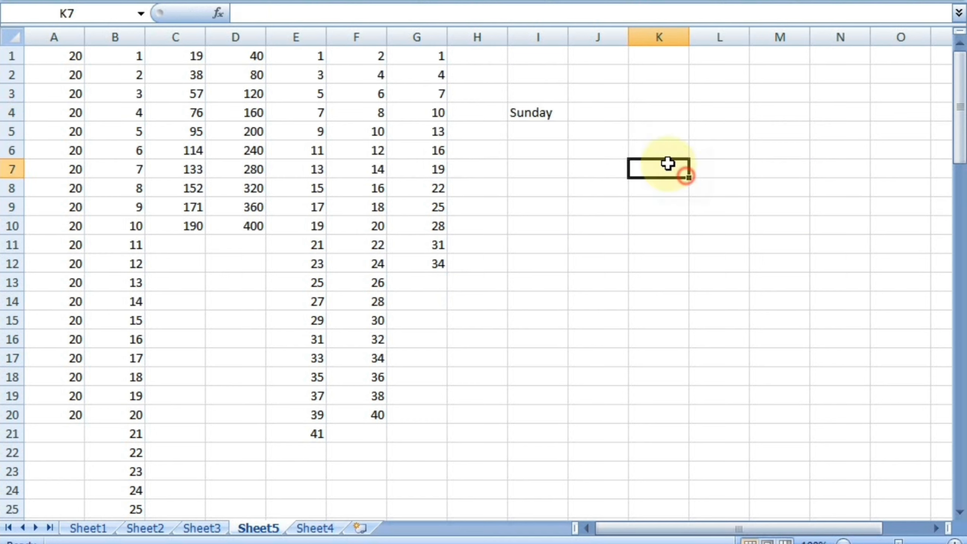
click(548, 114)
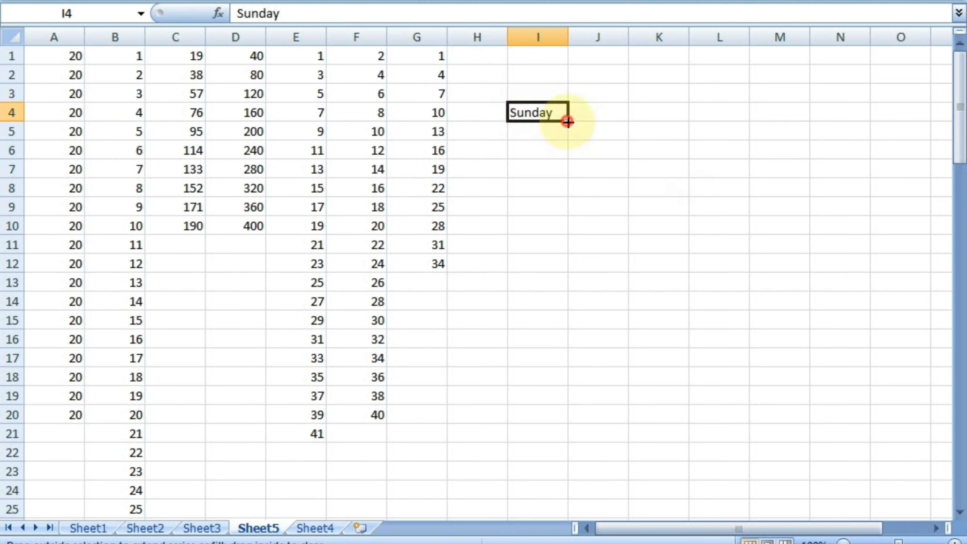
drag(567, 122, 578, 274)
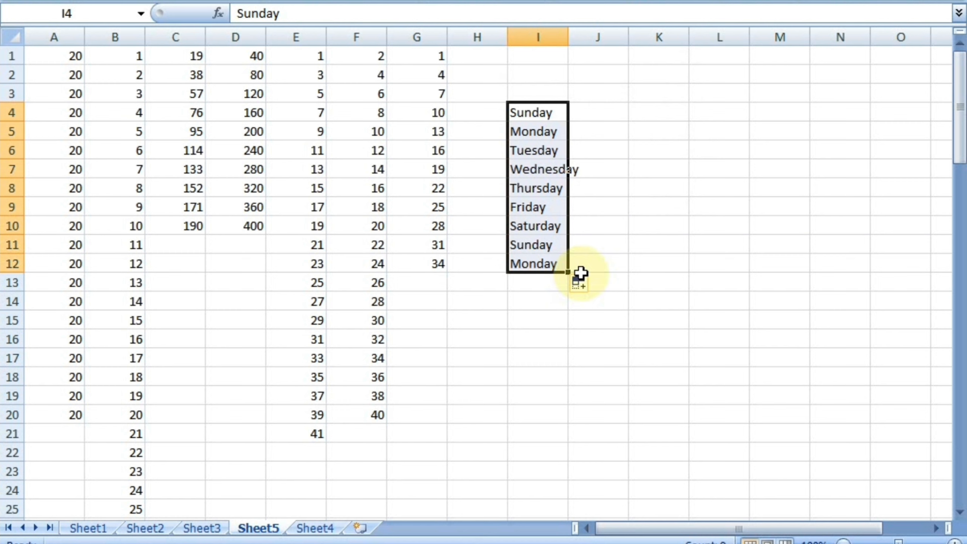
click(658, 153)
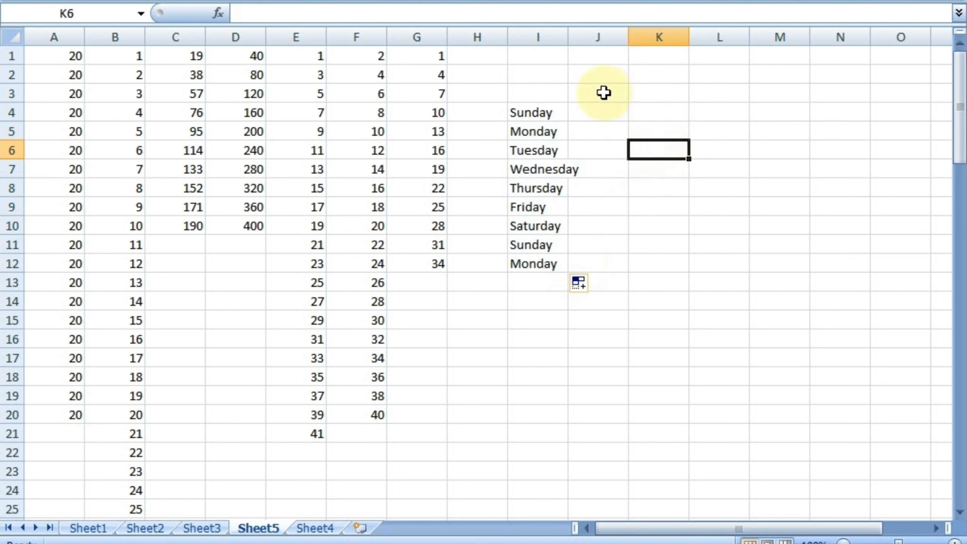
click(549, 230)
click(552, 244)
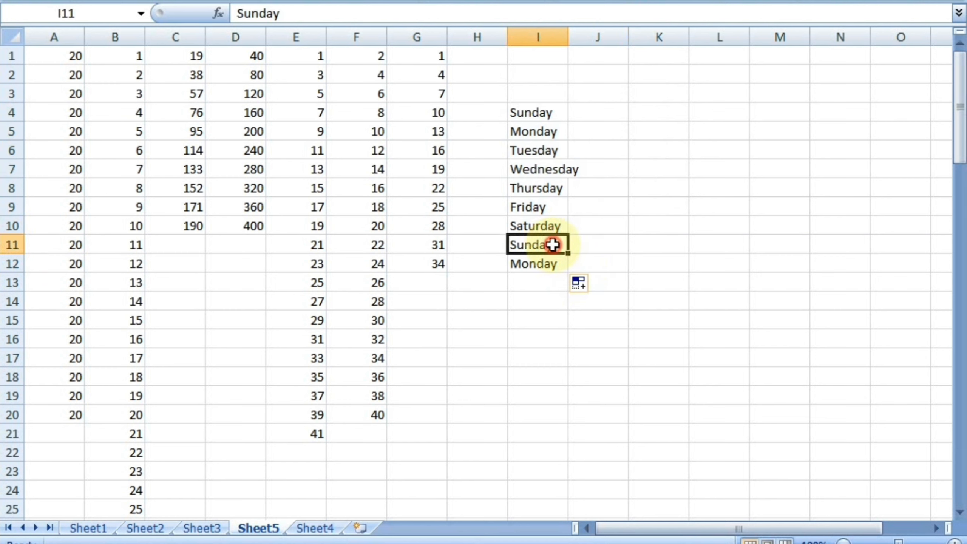
Step: Enter january in J4 and fill the month names down to december in cell J15
click(598, 111)
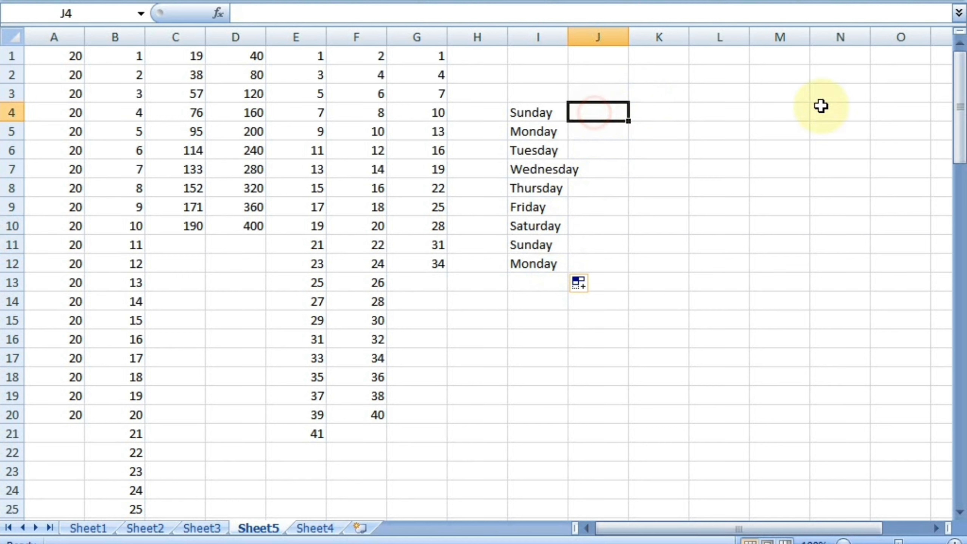
text(january)
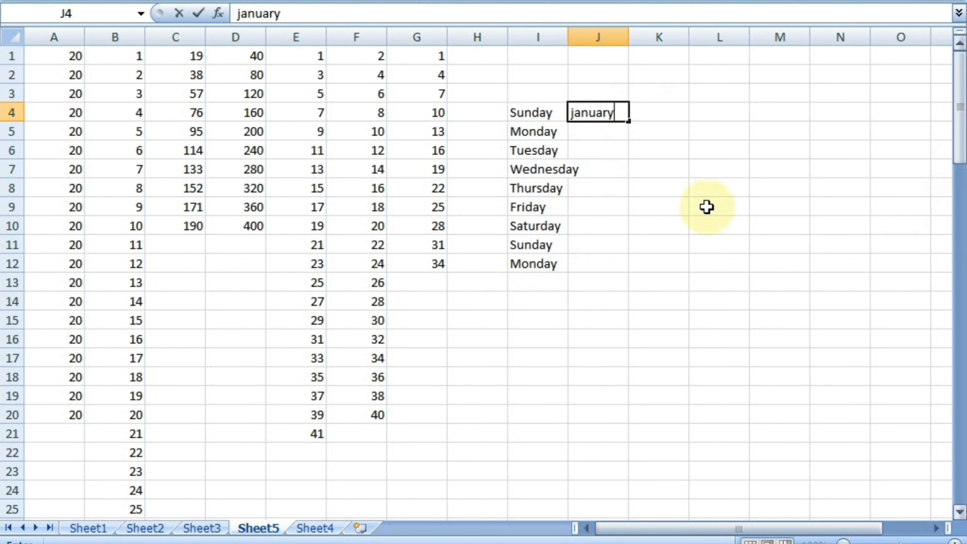
click(553, 188)
click(610, 112)
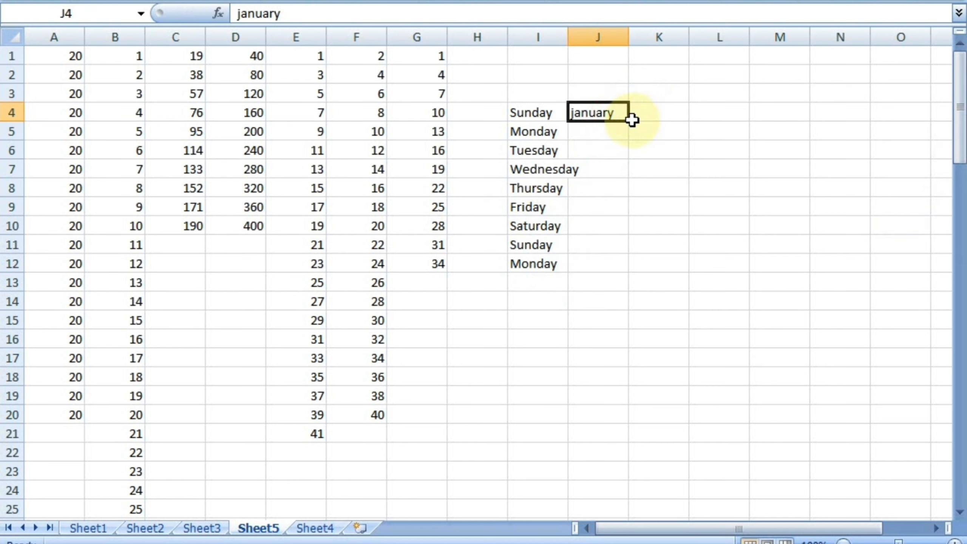
drag(626, 123, 613, 323)
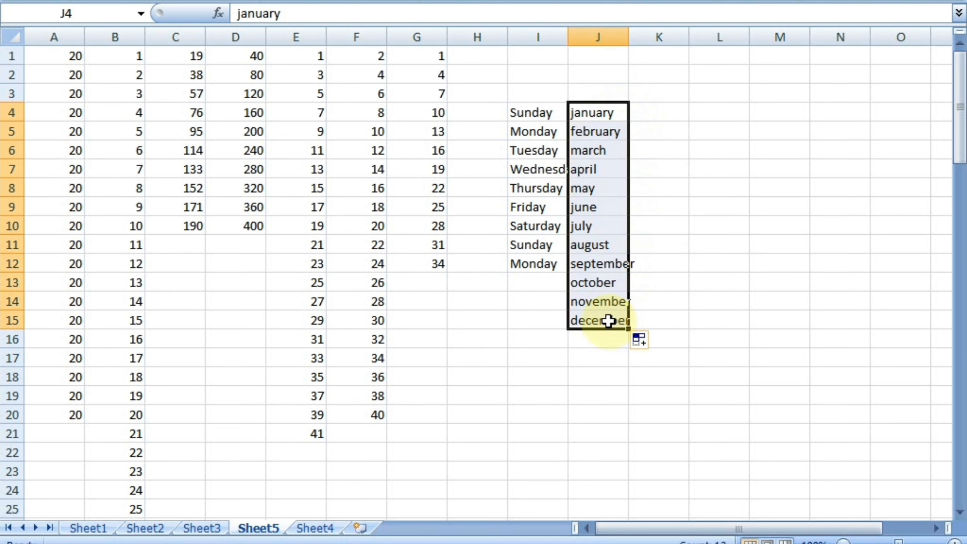
click(478, 318)
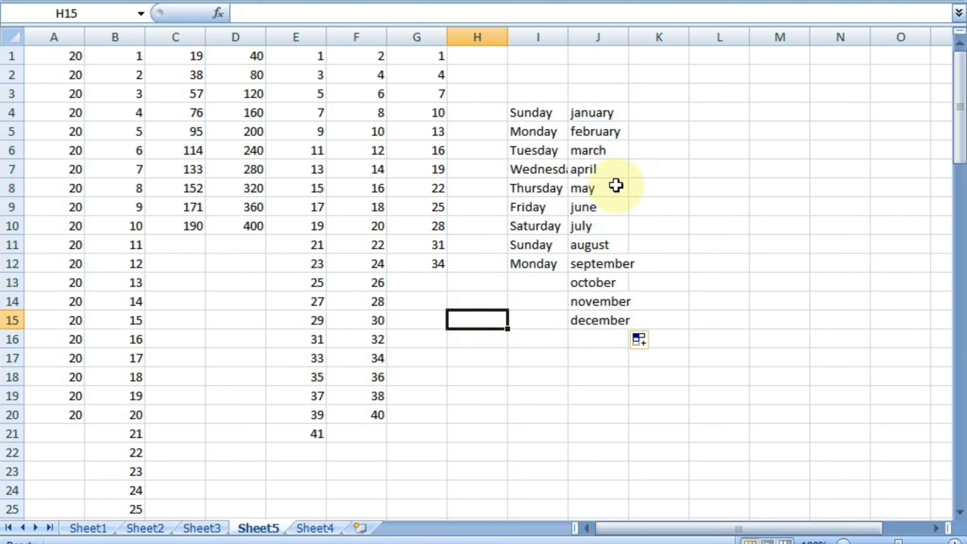
Step: Enter the abbreviations sun in K4 and jan in L4
click(668, 112)
text(s)
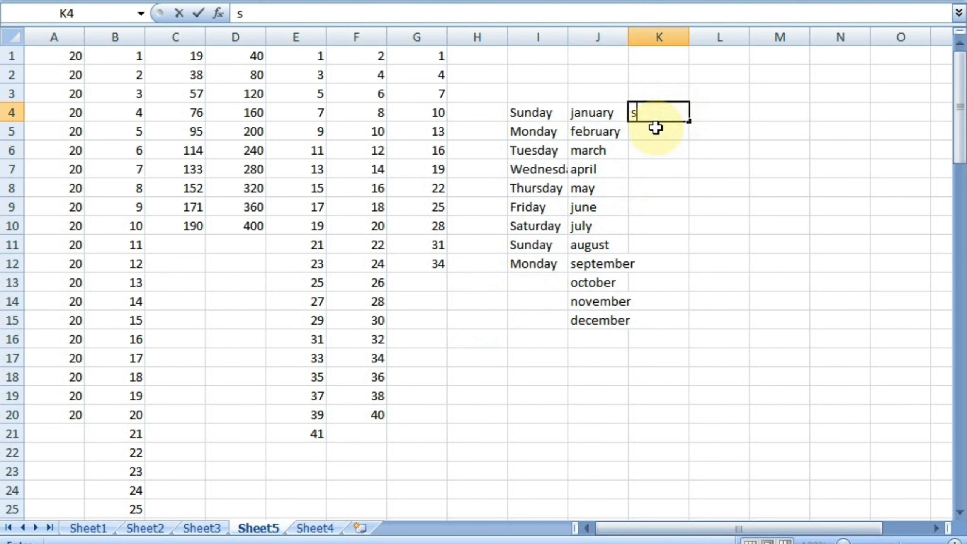
text(un)
key(Tab)
text(jan)
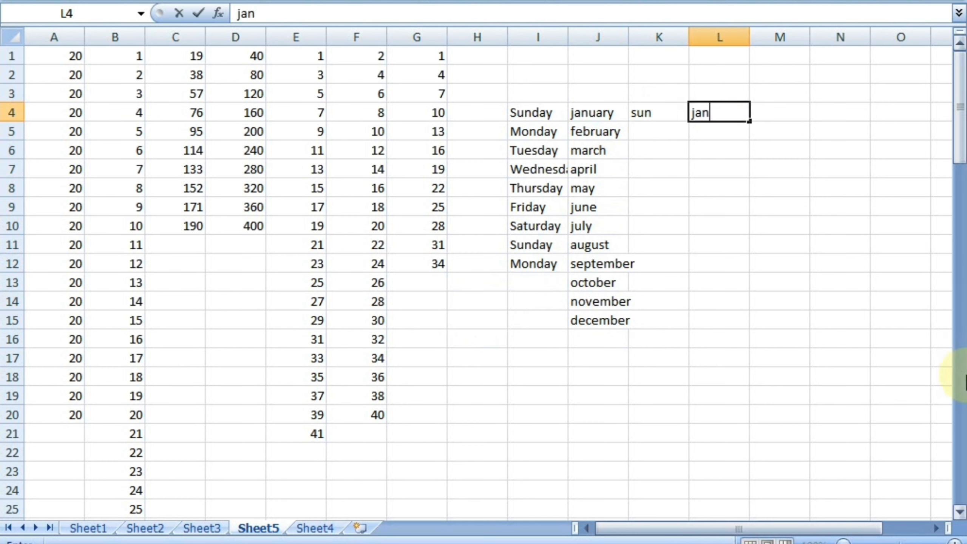
click(786, 281)
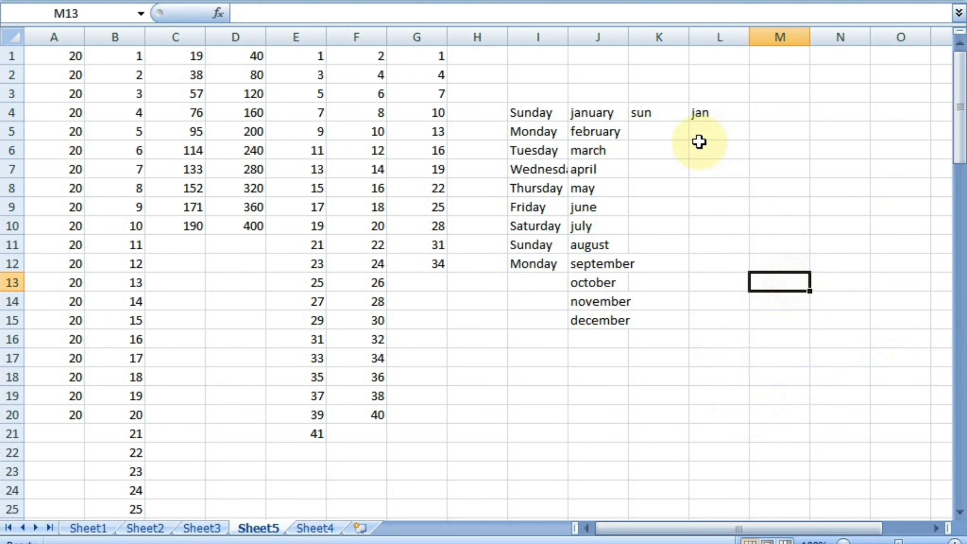
Step: Fill the short weekday names from K4 down to K10 and the short month names from L4 down to L15
click(662, 118)
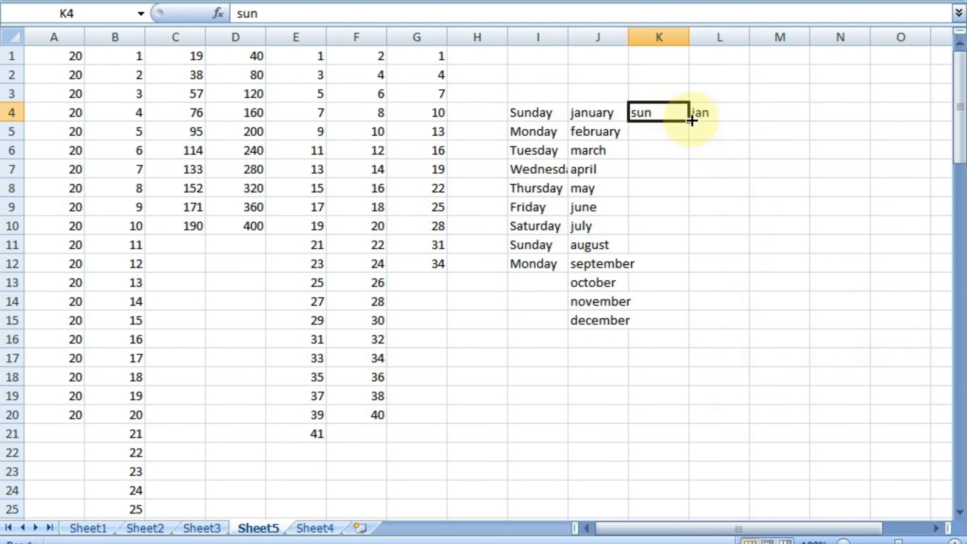
drag(690, 121, 681, 230)
click(722, 110)
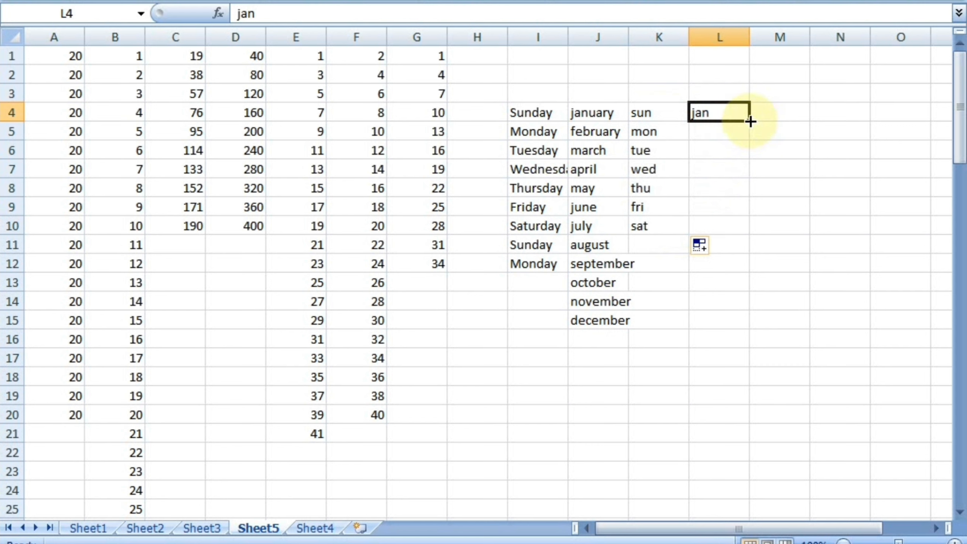
drag(750, 122, 731, 328)
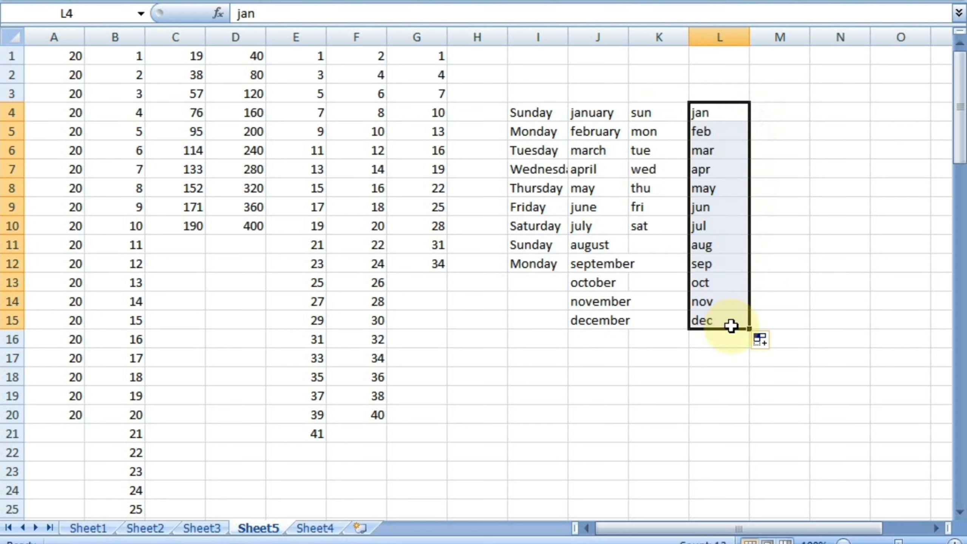
click(866, 305)
Step: Select the entire worksheet and delete all its contents
click(625, 240)
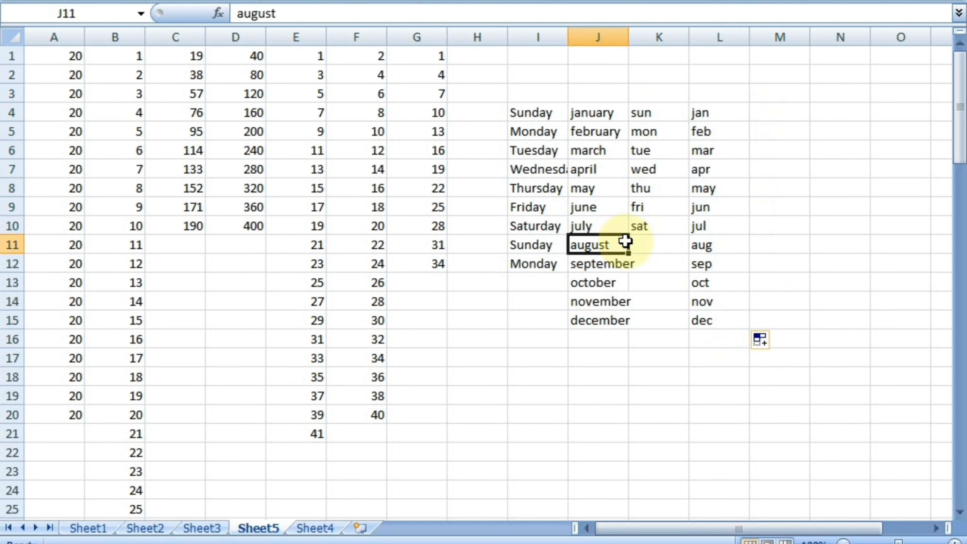
key(ctrl+a)
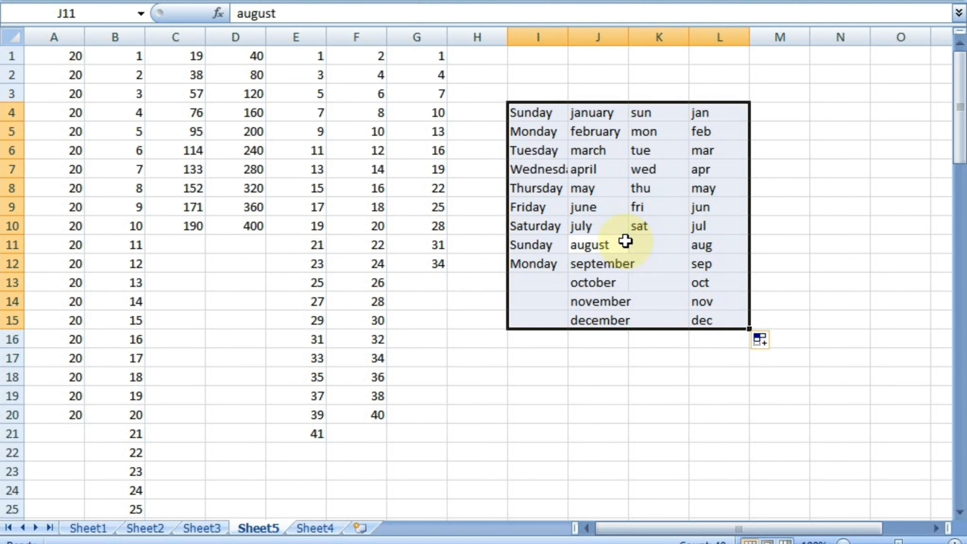
key(ctrl+a)
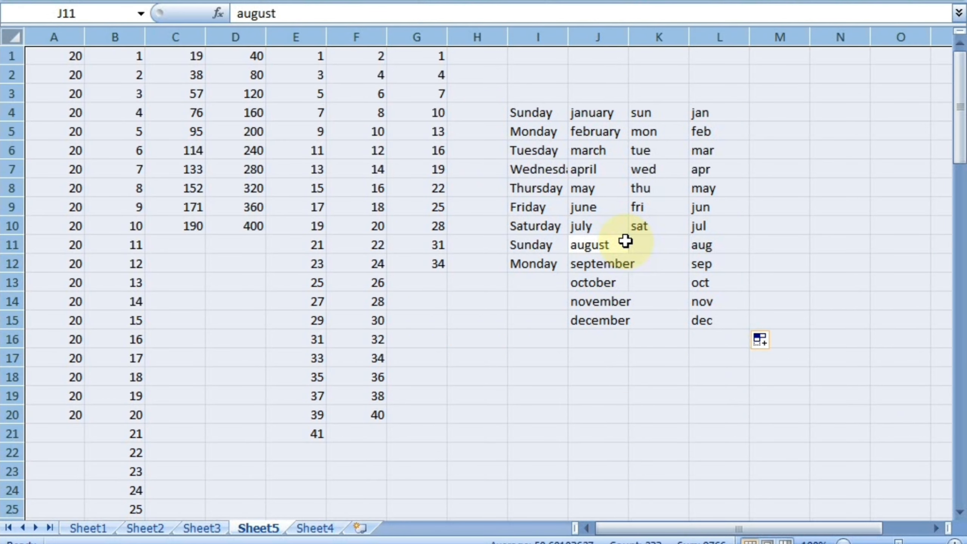
key(Delete)
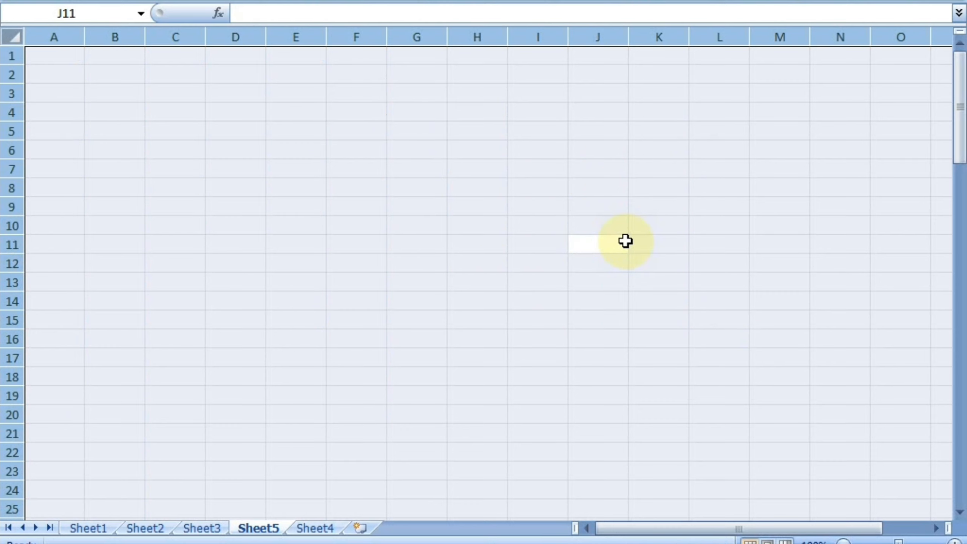
Step: Enter the headings name, hindi, english and maths in cells A1 to D1
click(64, 56)
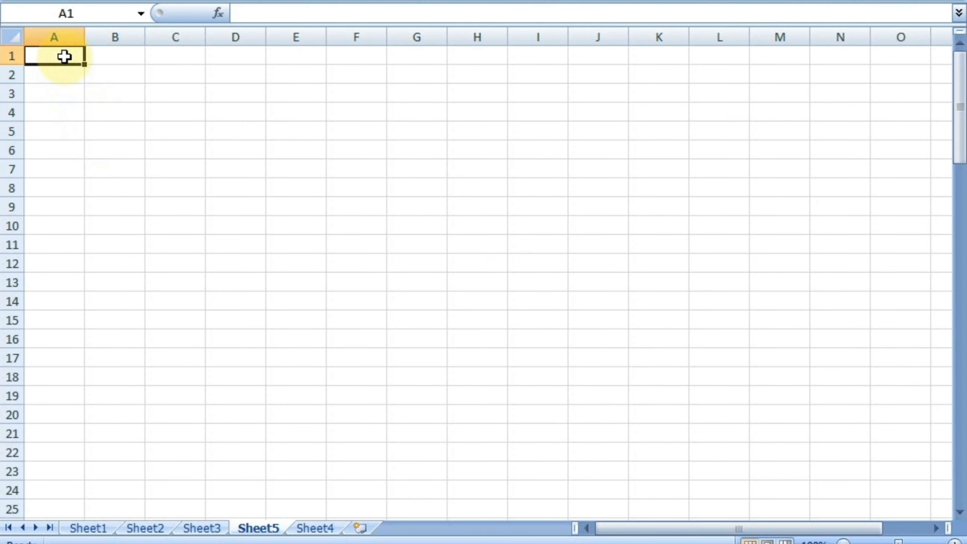
text(nam)
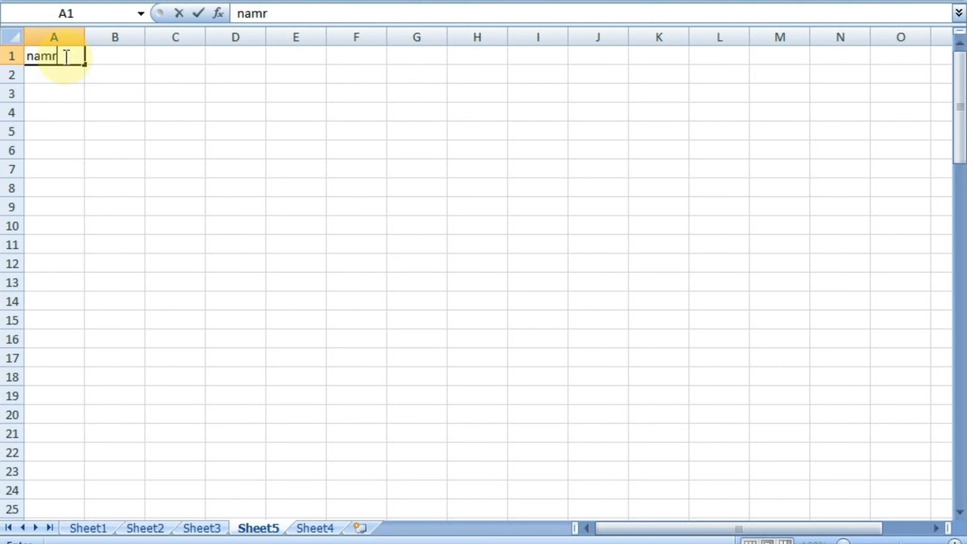
text(e)
key(Tab)
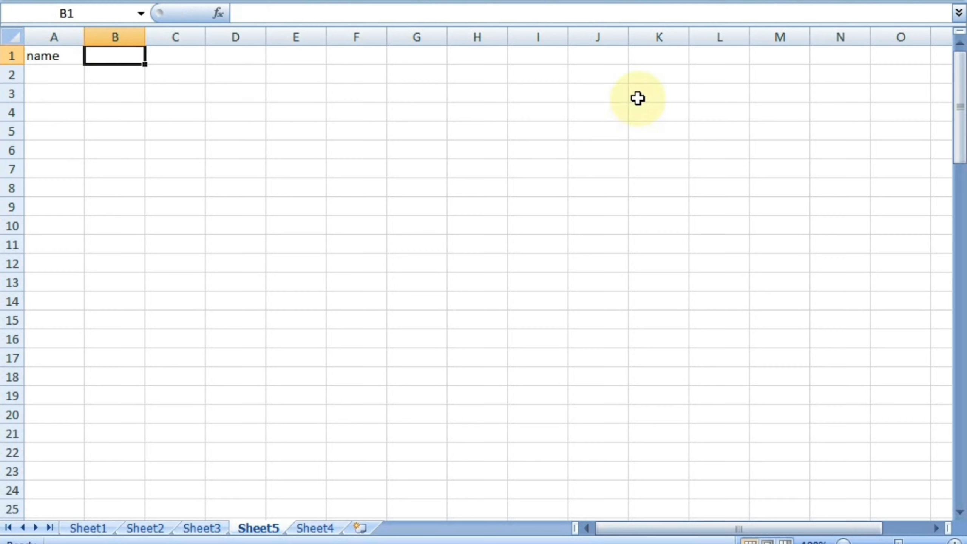
text(hindi)
key(Tab)
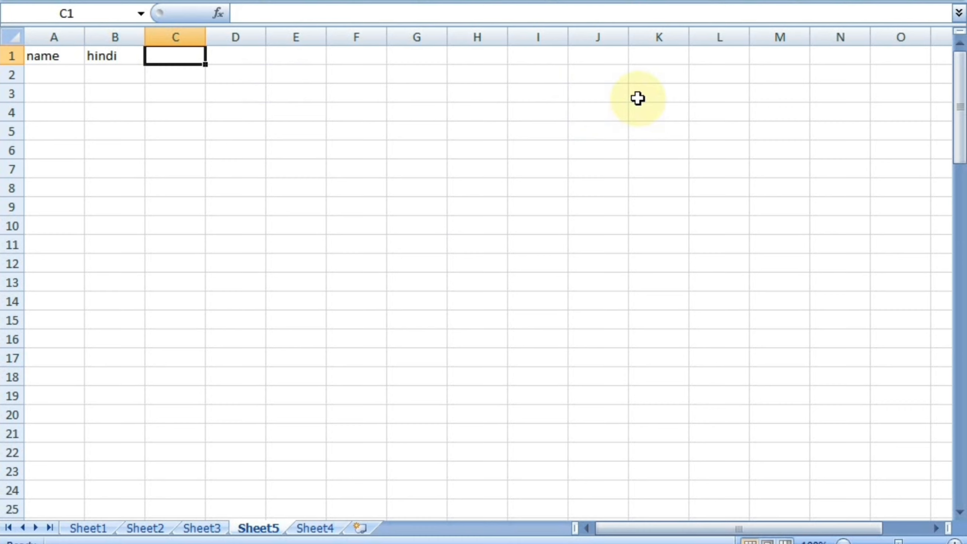
text(english)
key(Tab)
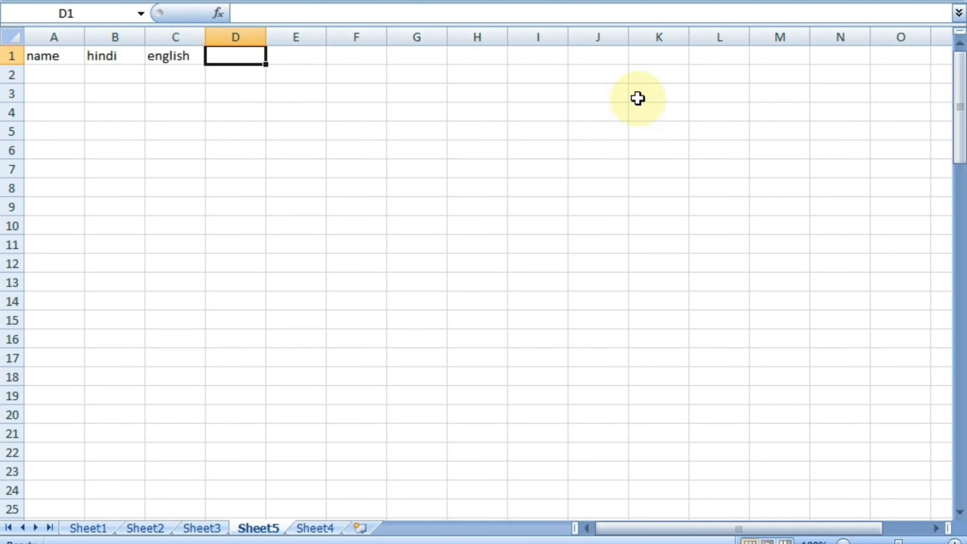
text(matg)
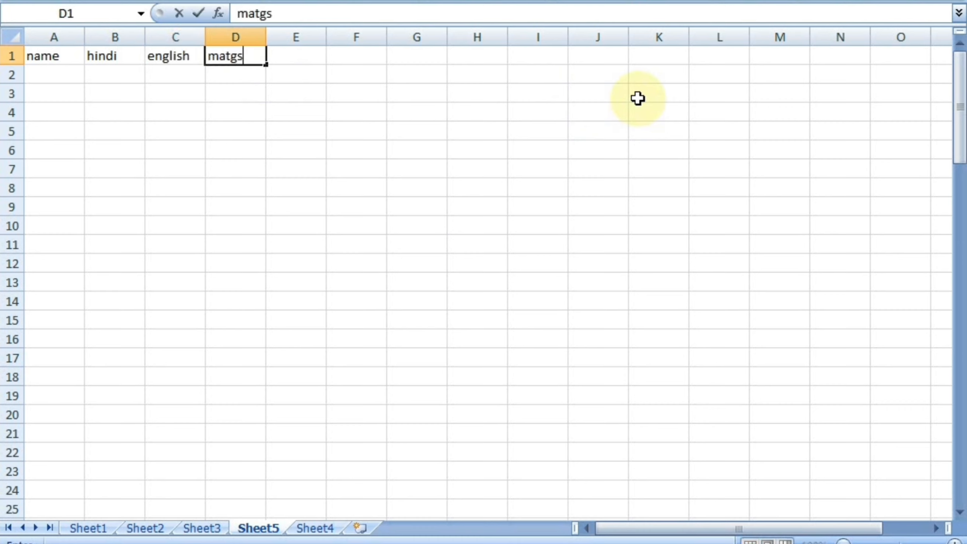
text(s)
key(BackSpace)
key(BackSpace)
text(hs)
key(Return)
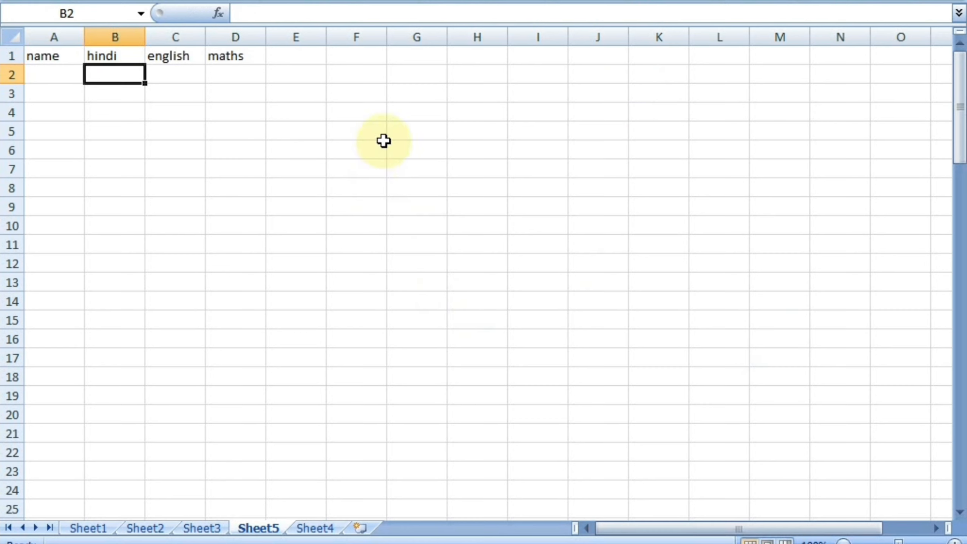
click(290, 56)
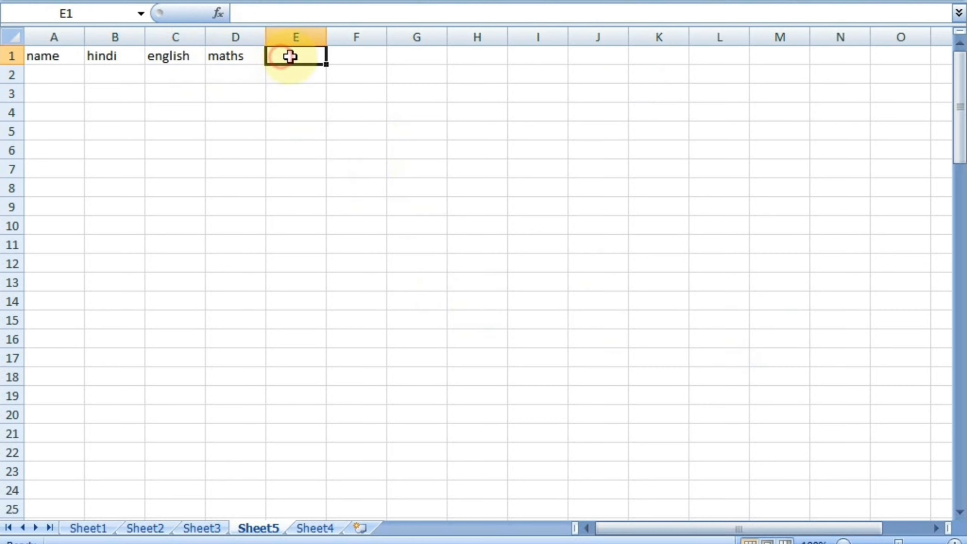
click(351, 58)
click(415, 56)
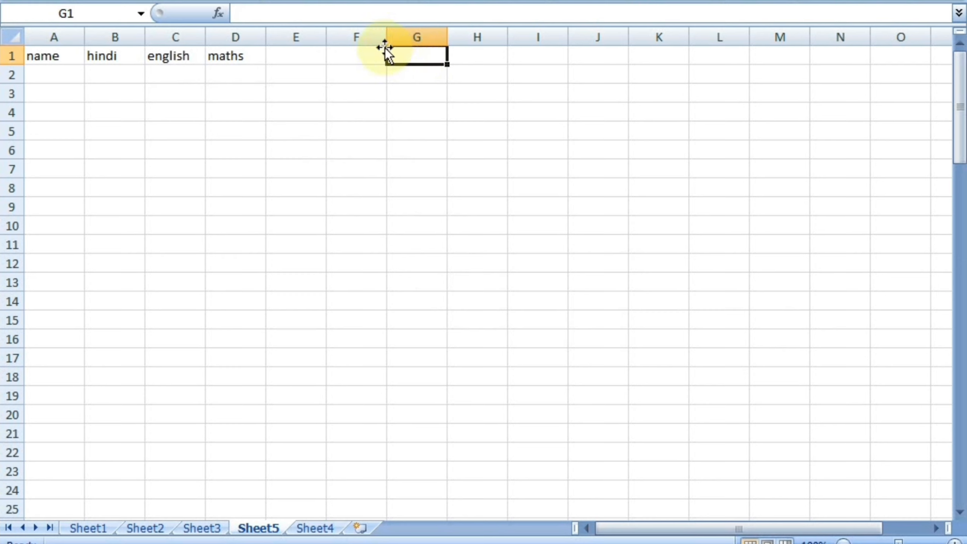
click(349, 56)
drag(46, 73, 52, 262)
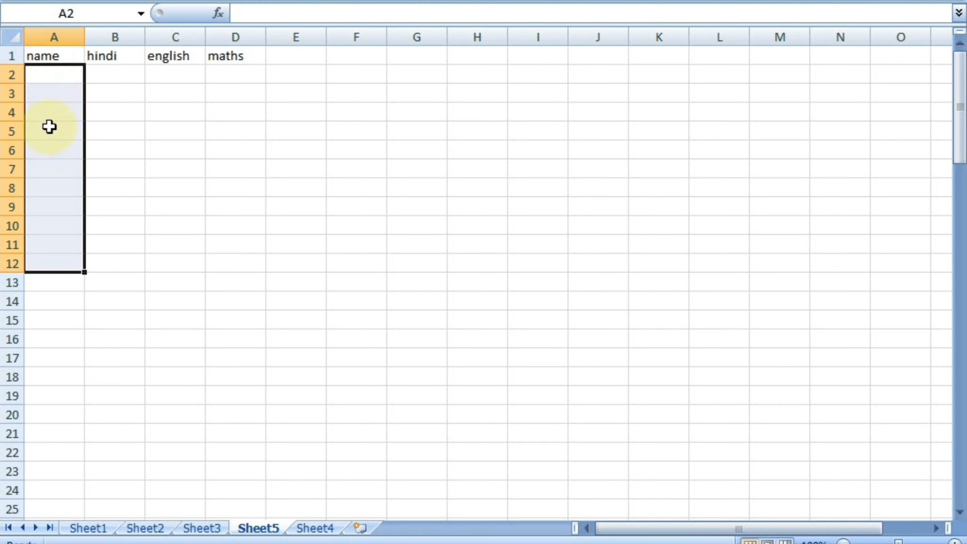
Step: Enter the marks 45 for hindi, 58 for english and 65 for maths in row 2
click(115, 76)
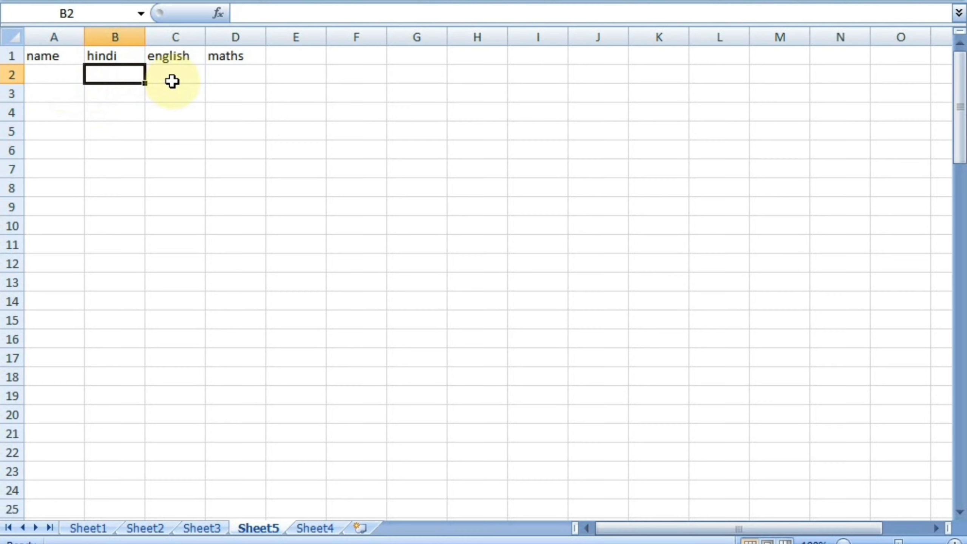
text(45)
click(172, 81)
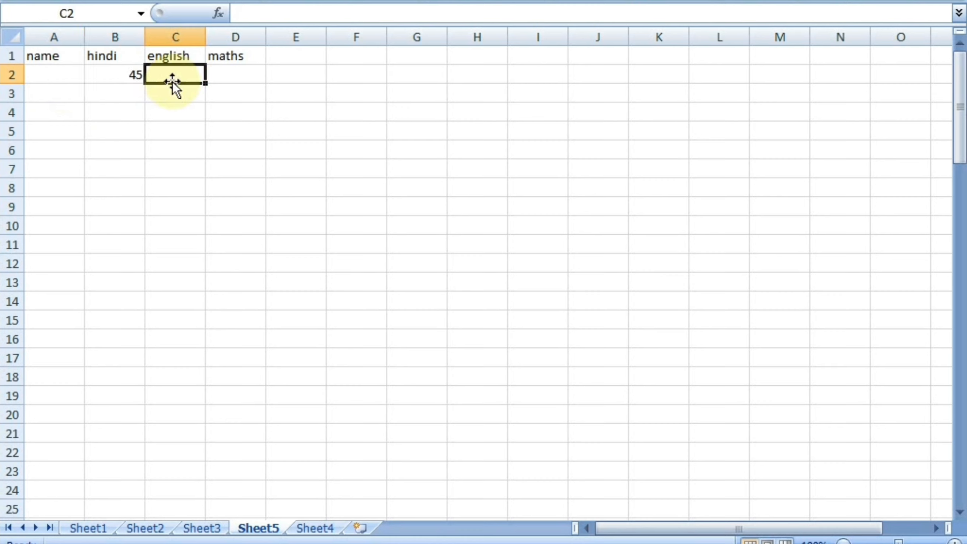
text(58)
key(Tab)
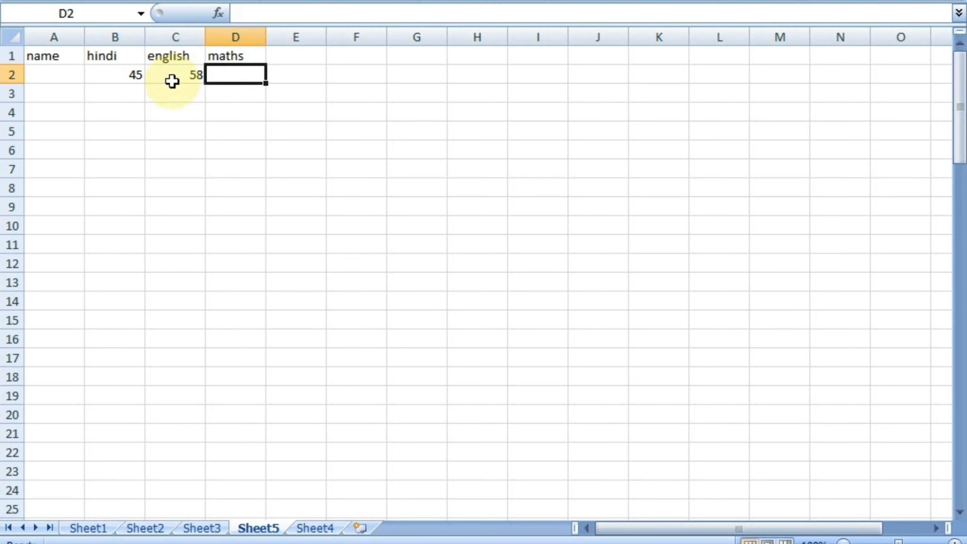
text(65)
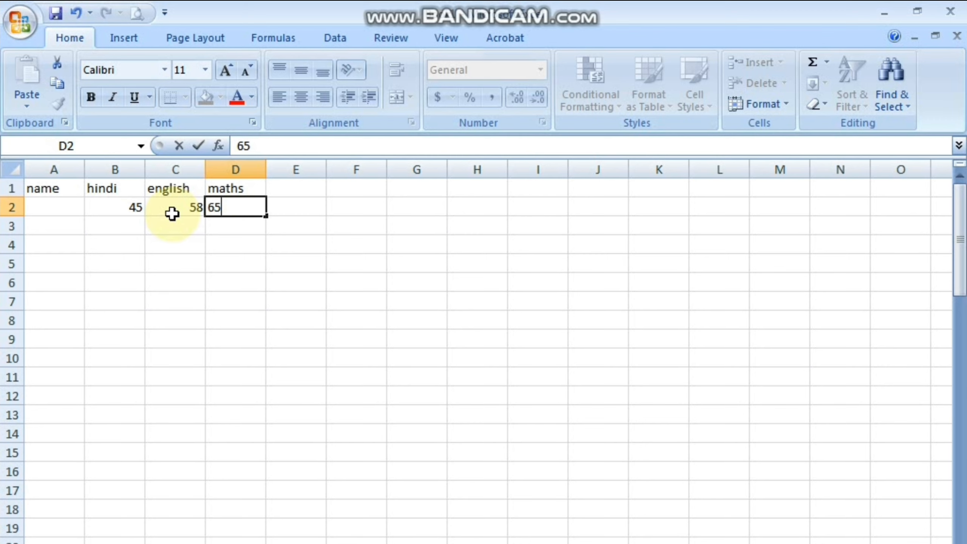
key(Return)
Step: Open the Save As dialog for the workbook and cancel it without saving
key(ctrl+s)
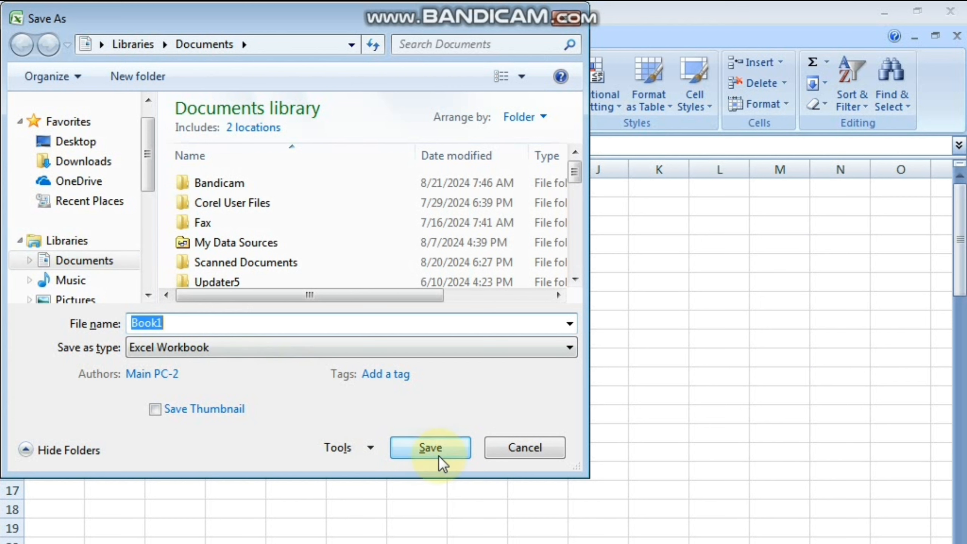
click(533, 449)
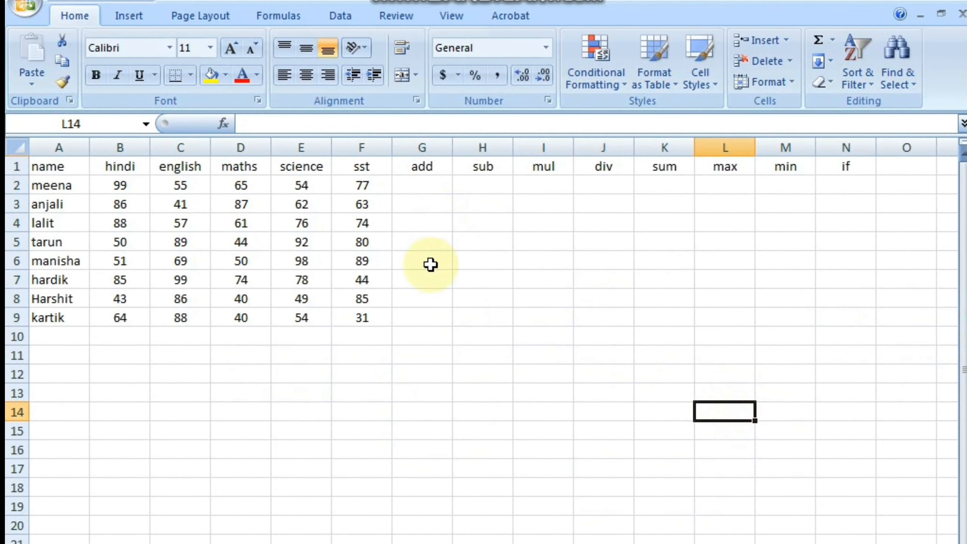
Step: Examine the marks table in A1 to F9 and the add, sub, mul and div headings in row 1
drag(364, 319, 22, 144)
click(330, 245)
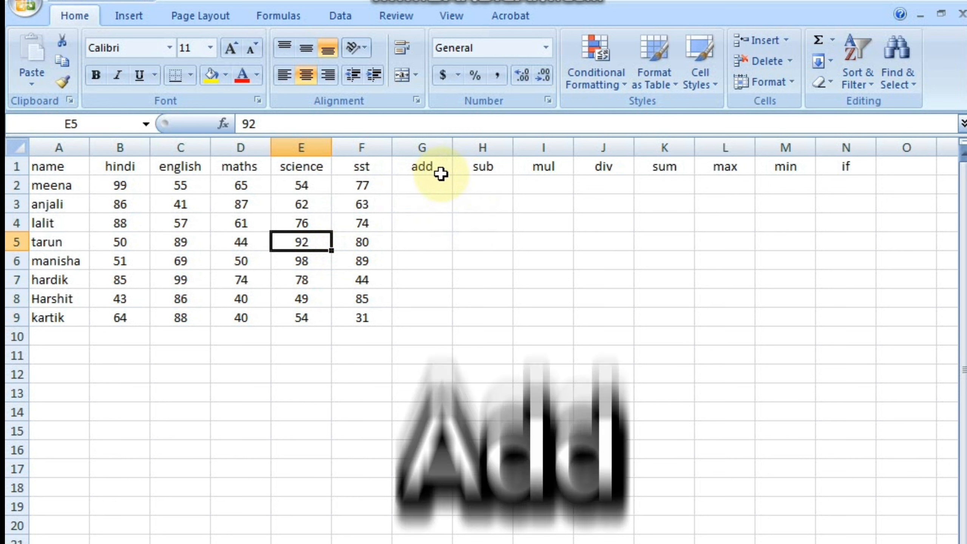
click(429, 166)
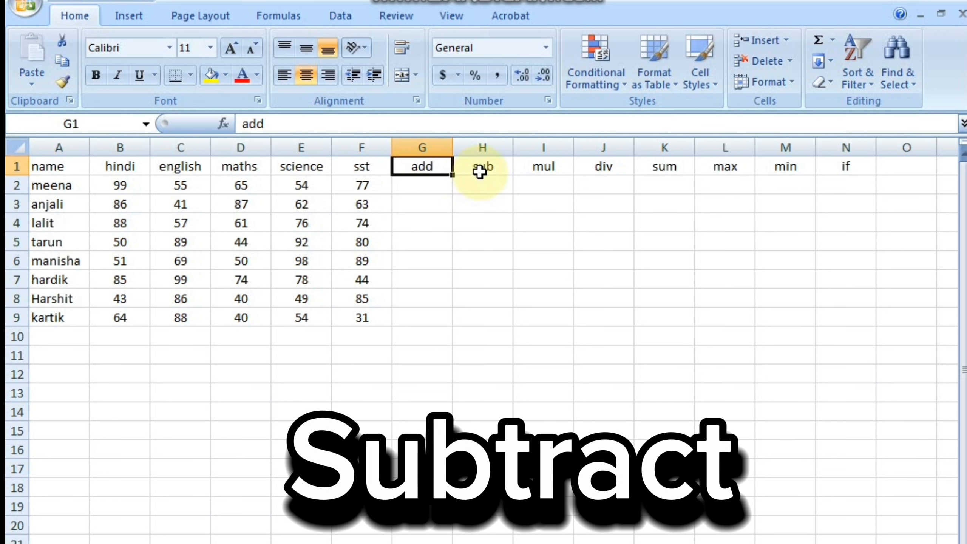
click(479, 171)
click(540, 171)
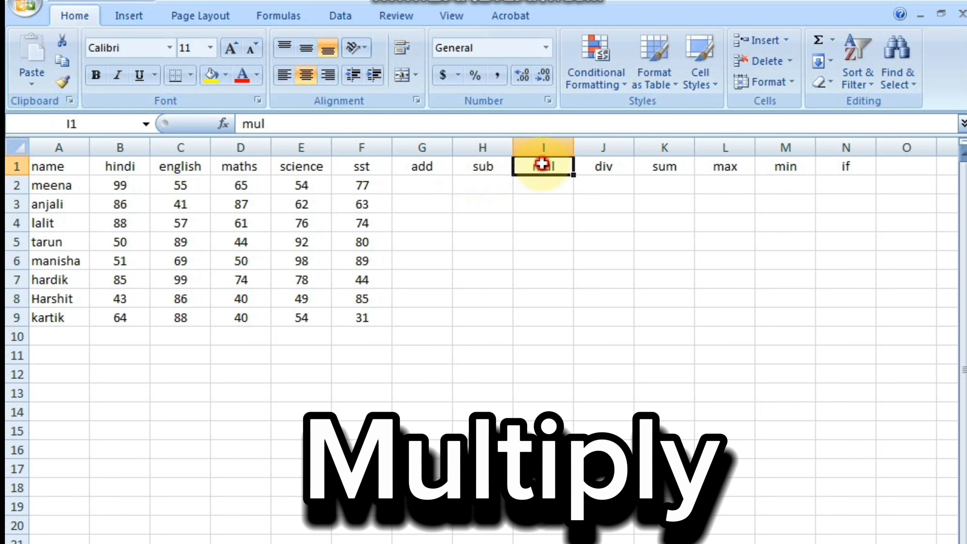
click(609, 169)
click(423, 166)
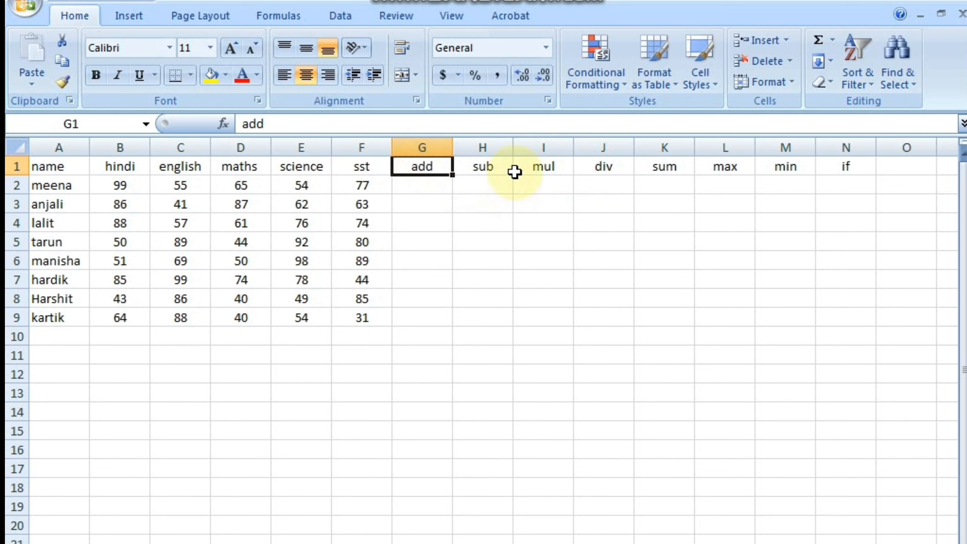
click(500, 168)
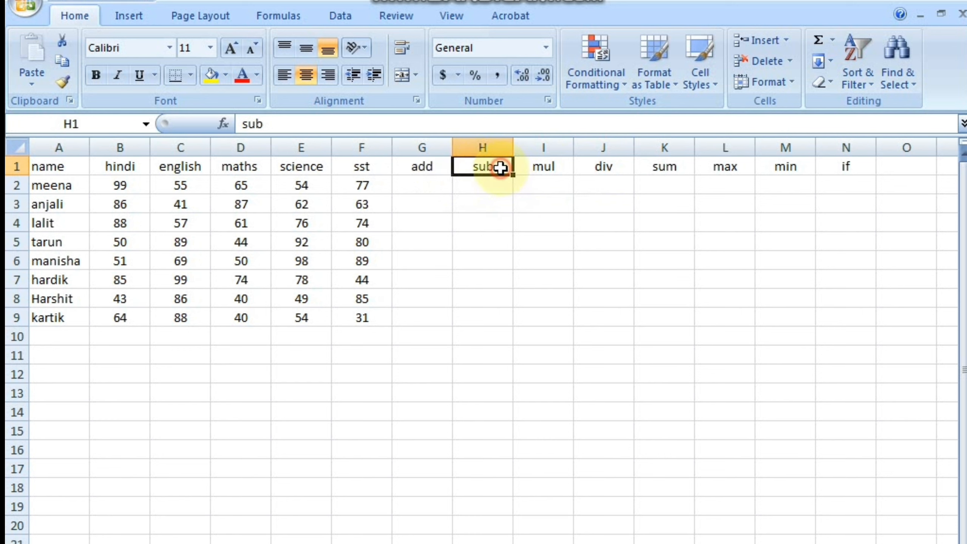
click(557, 170)
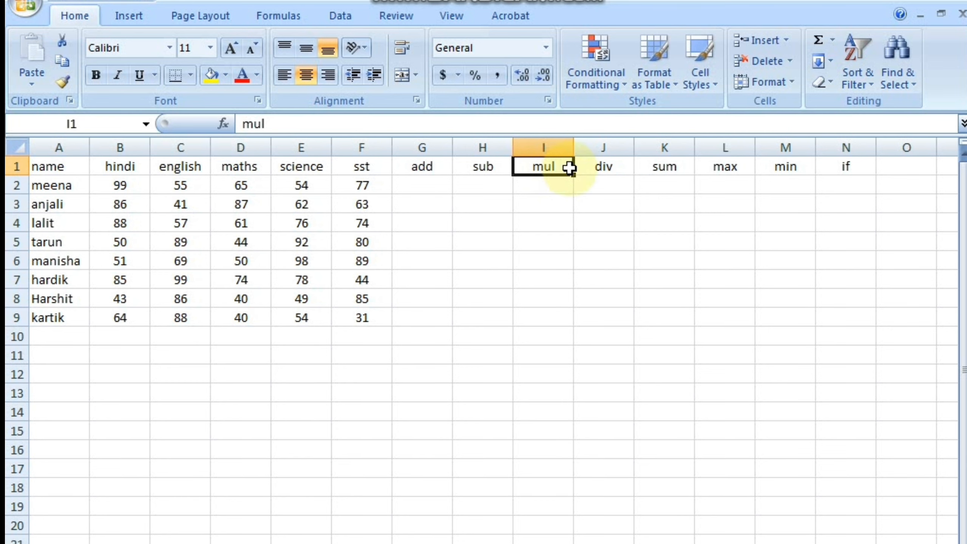
Step: Add the hindi and english marks of row 2 in cell G2 with the formula =B2+C2
click(409, 182)
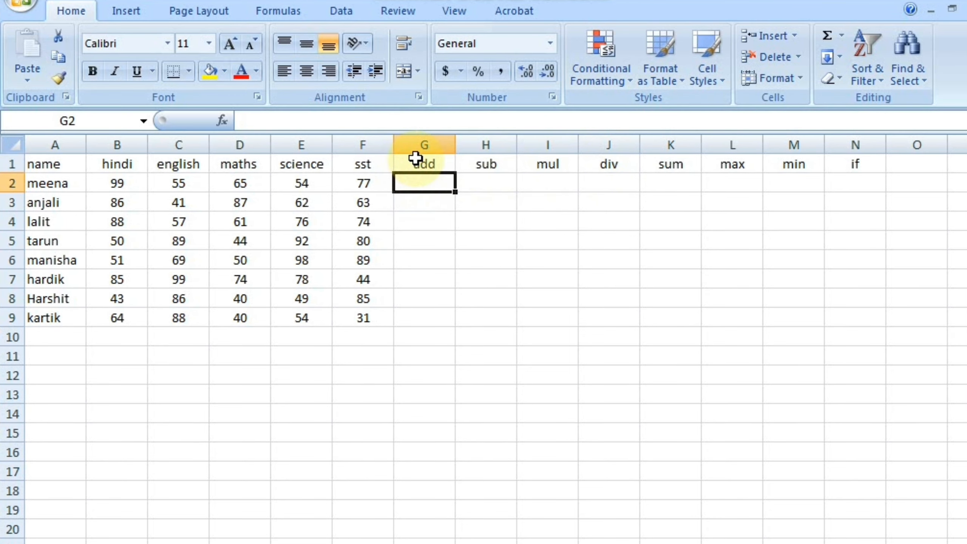
text(=)
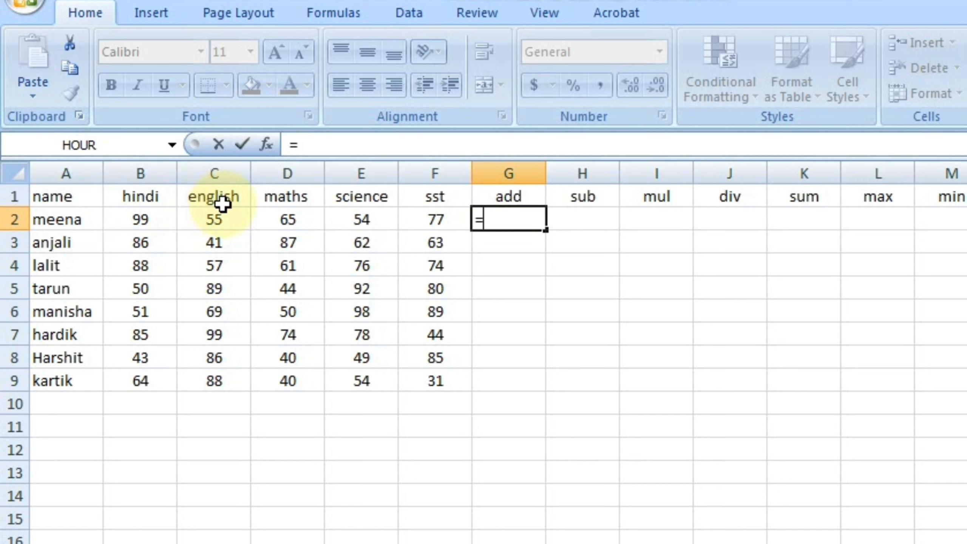
click(140, 220)
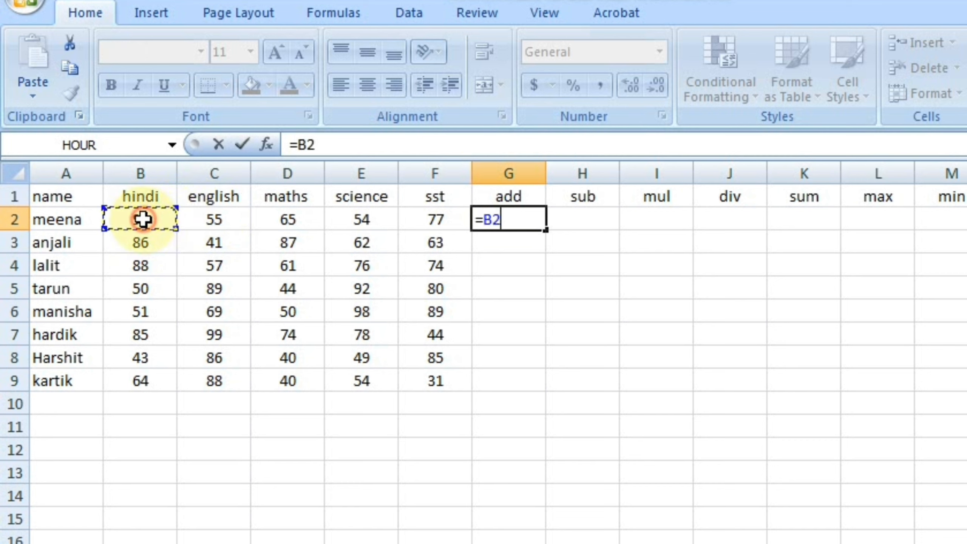
text(+)
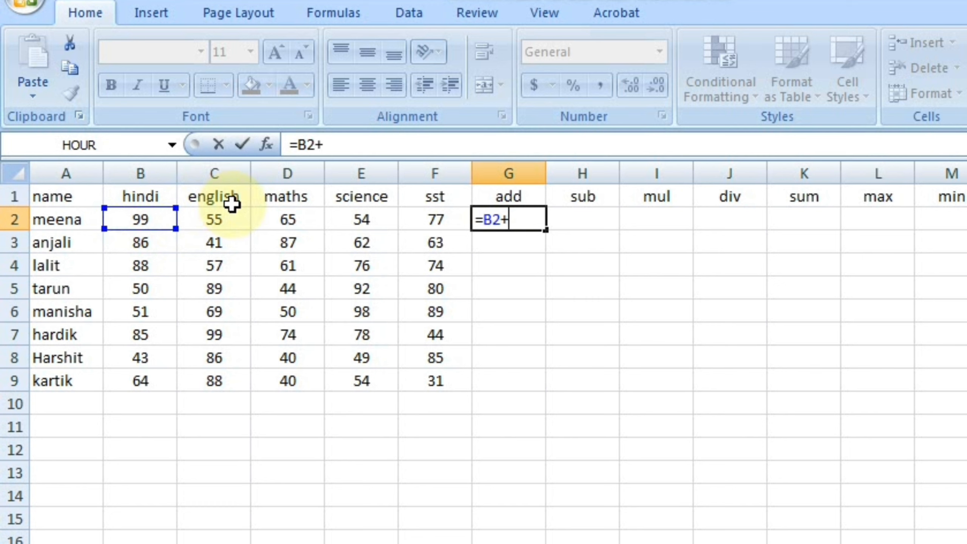
click(229, 217)
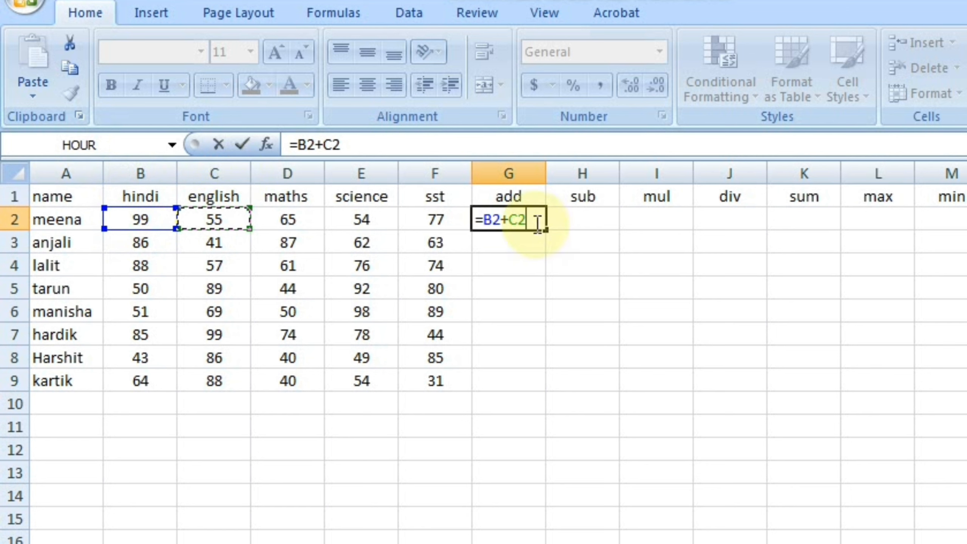
key(Return)
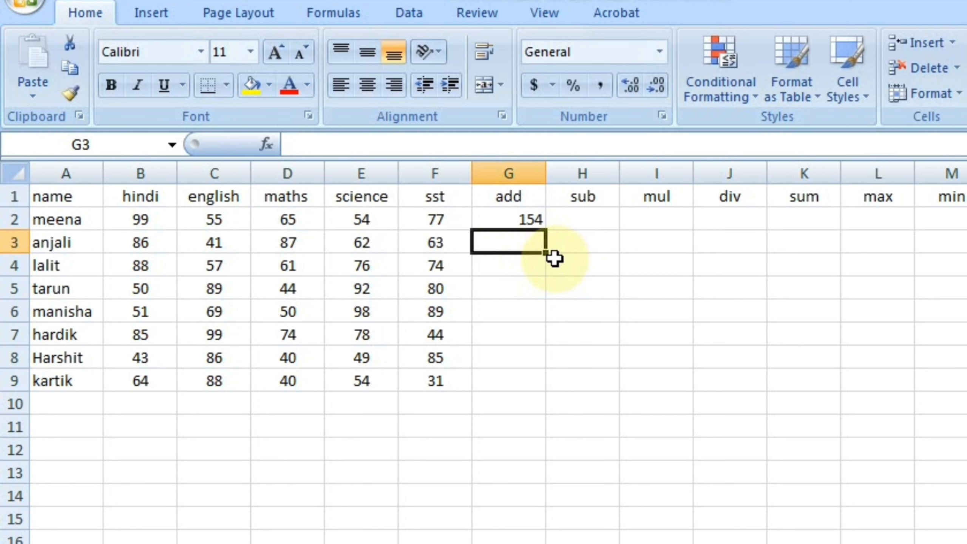
Step: Add all five subject marks of row 3 in cell G3 with the formula =B3+C3+D3+E3+F3
text(=)
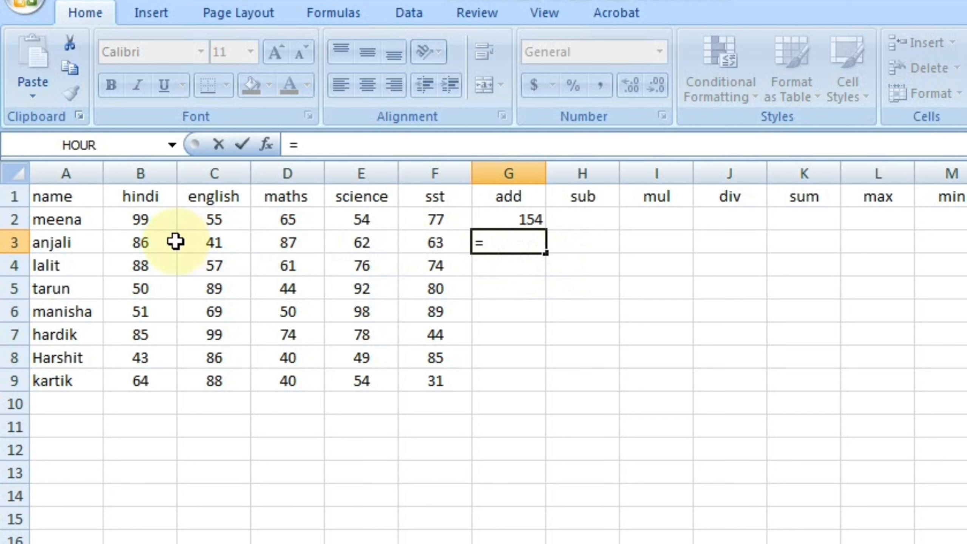
click(160, 241)
text(+)
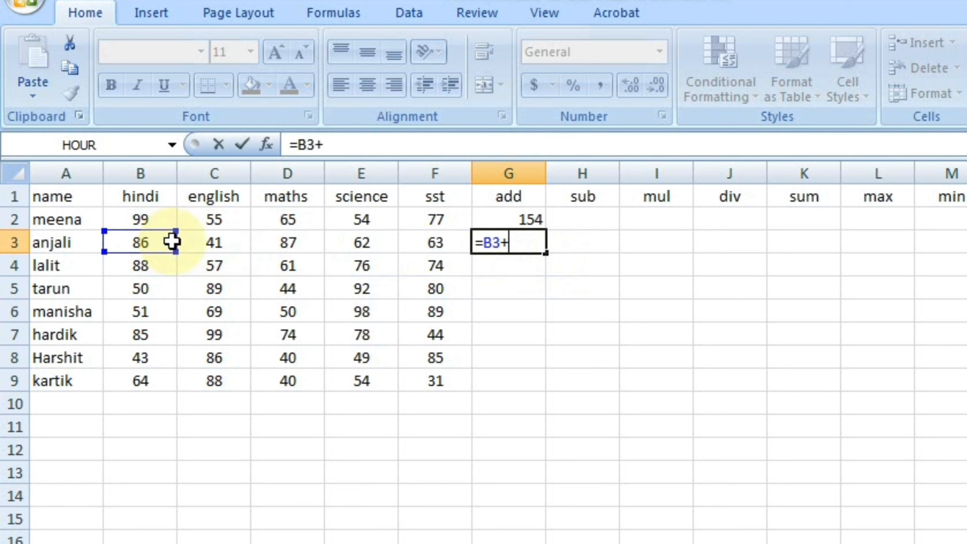
click(236, 246)
text(+)
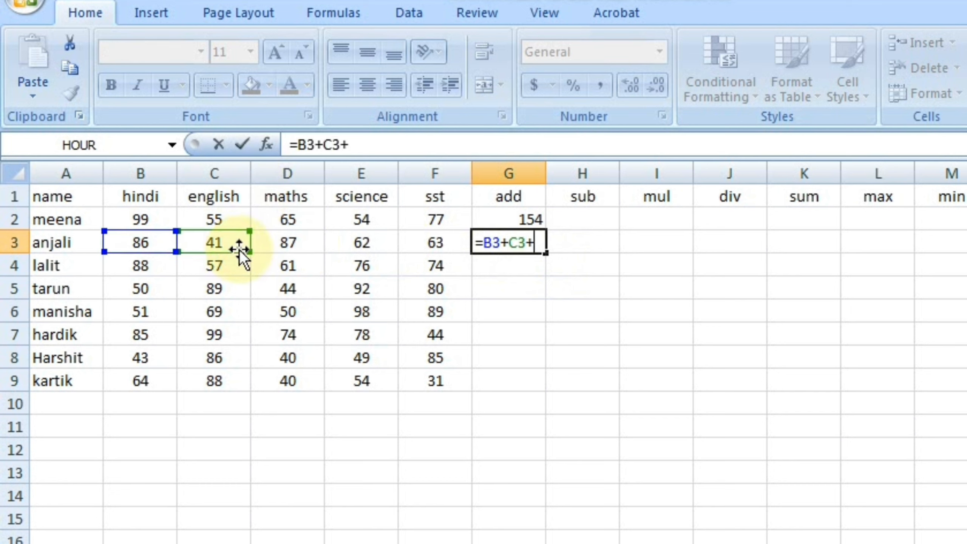
click(288, 241)
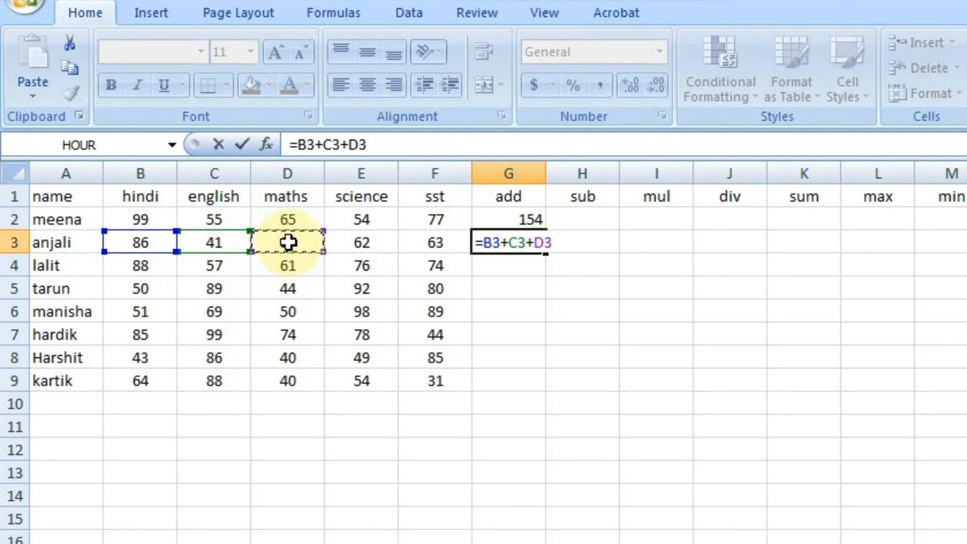
text(+)
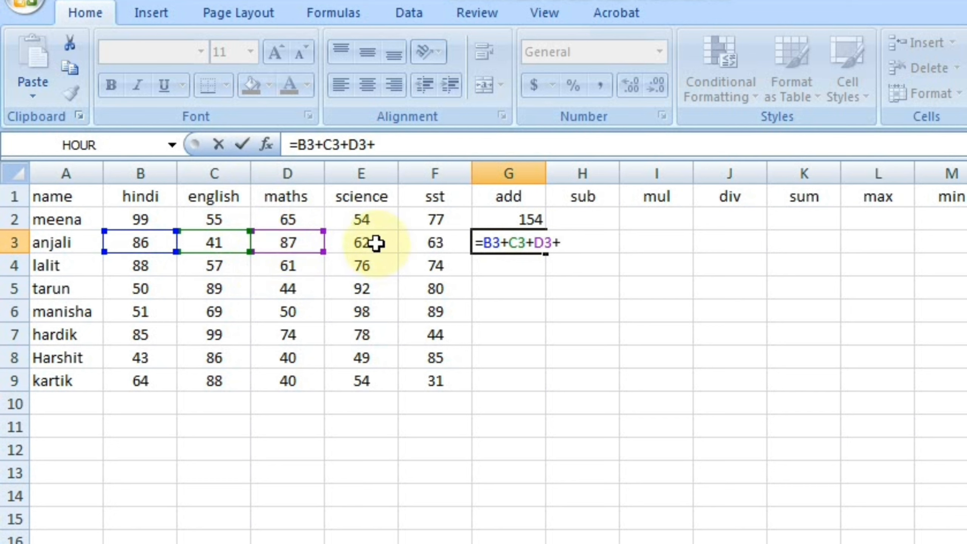
click(378, 238)
text(+)
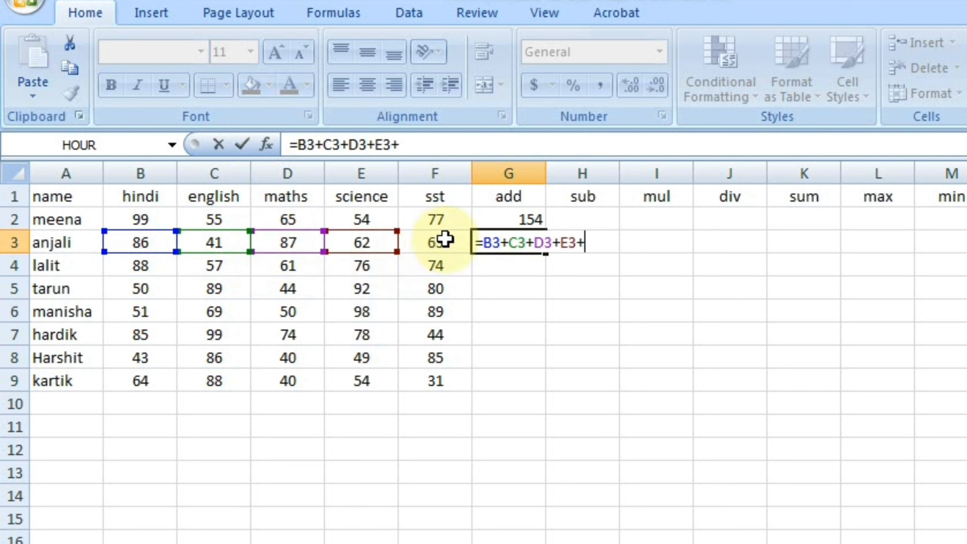
click(446, 240)
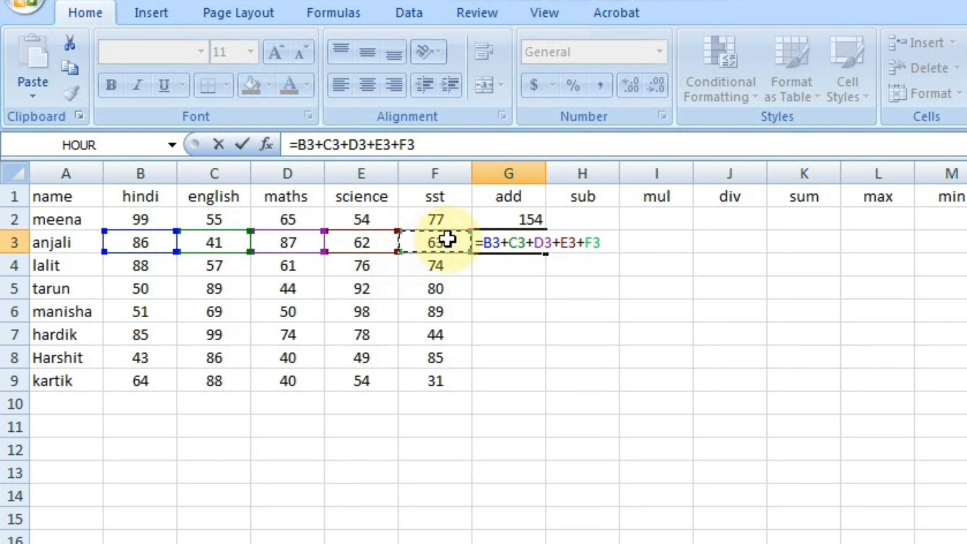
key(Return)
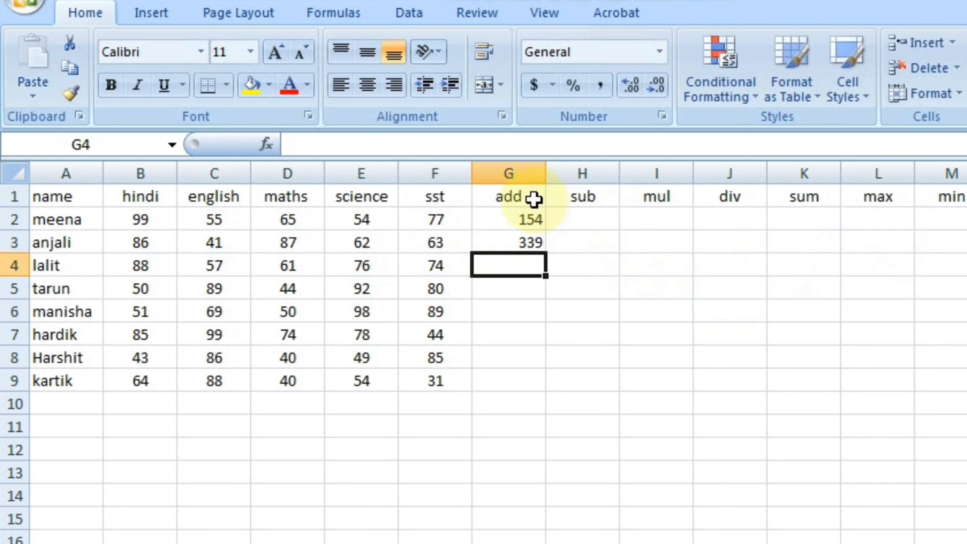
Step: Remove the sst mark from the addition in G3, leaving the formula =B3+C3+D3+E3
click(539, 240)
double_click(538, 239)
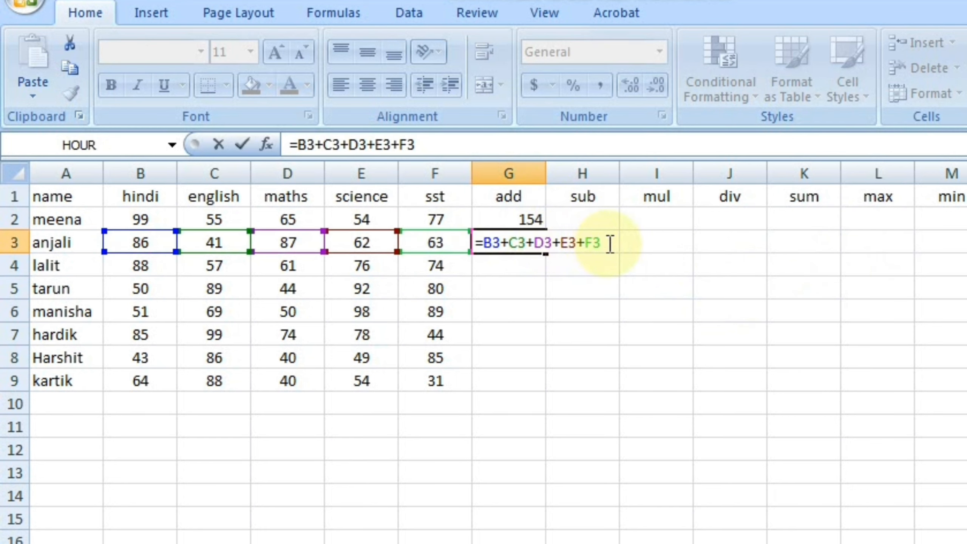
key(BackSpace)
key(BackSpace)
key(BackSpace)
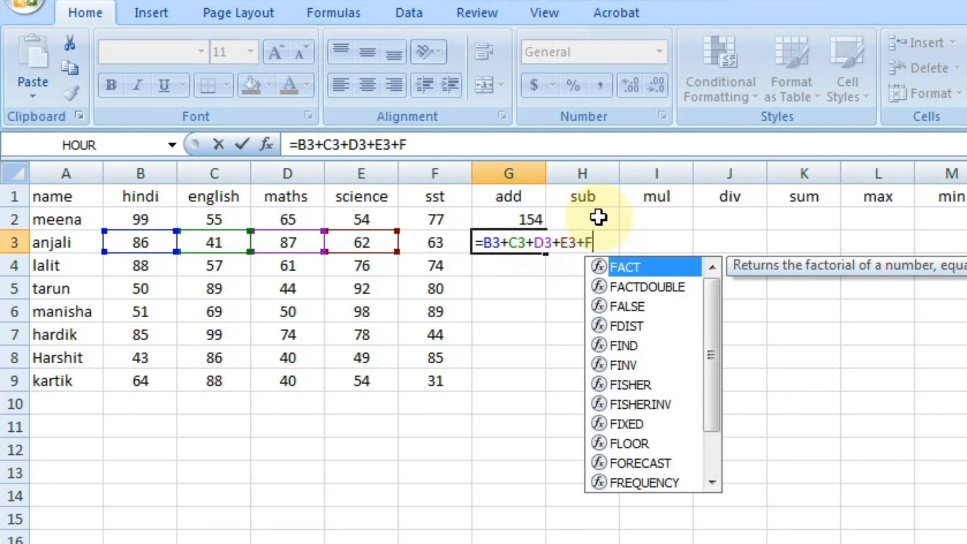
key(Return)
click(570, 241)
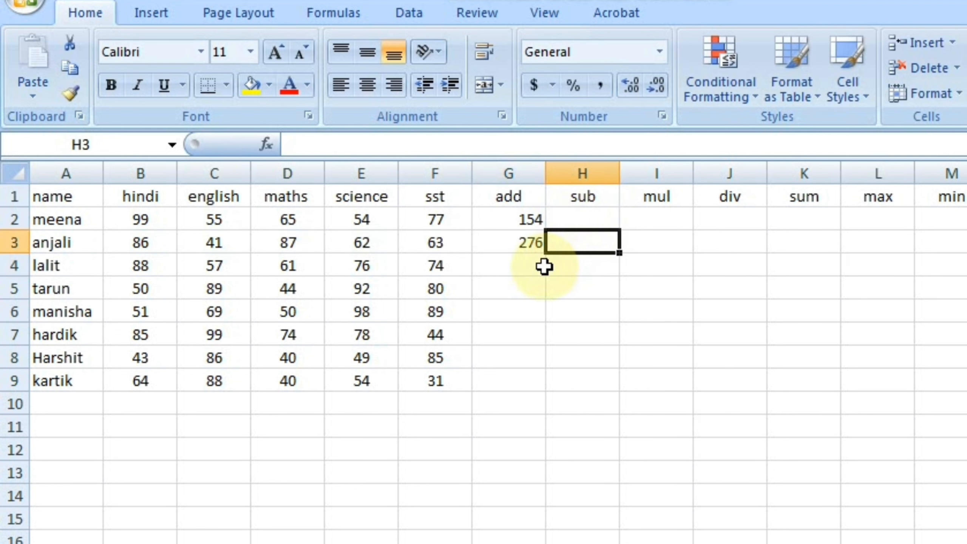
click(531, 261)
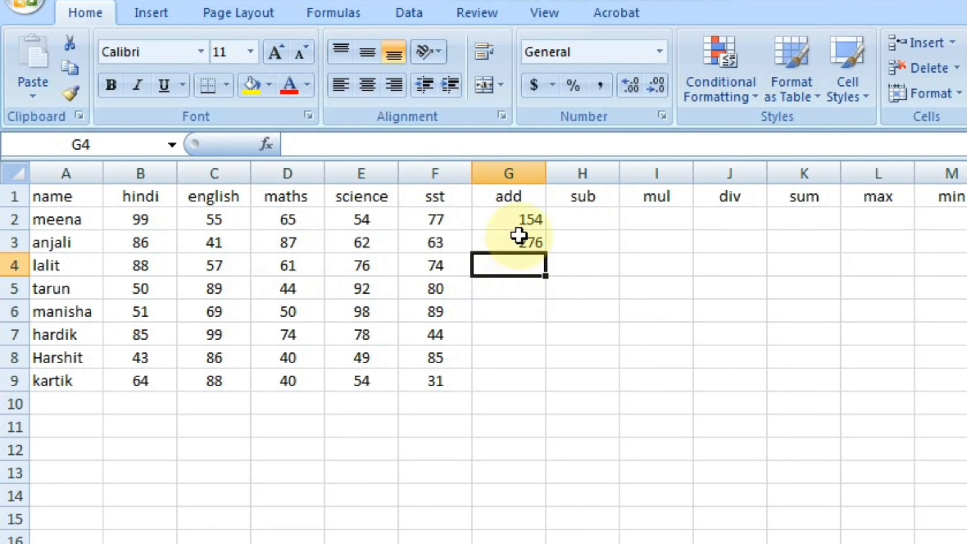
Step: Clear the addition results in cells G2 and G3
drag(516, 225, 523, 235)
key(Delete)
click(502, 226)
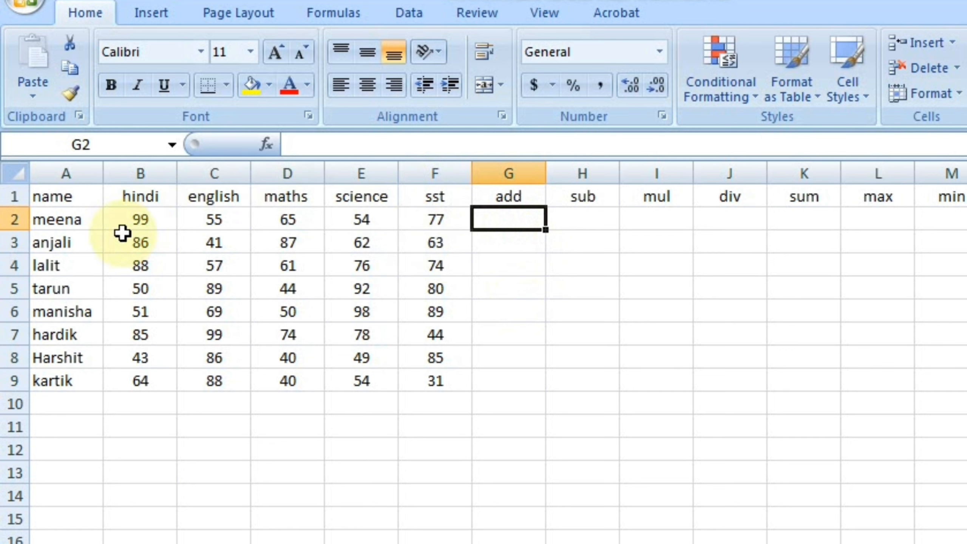
Step: Examine the hindi and english marks in rows 2 to 4 and the matching add cells in column G
click(137, 216)
click(205, 216)
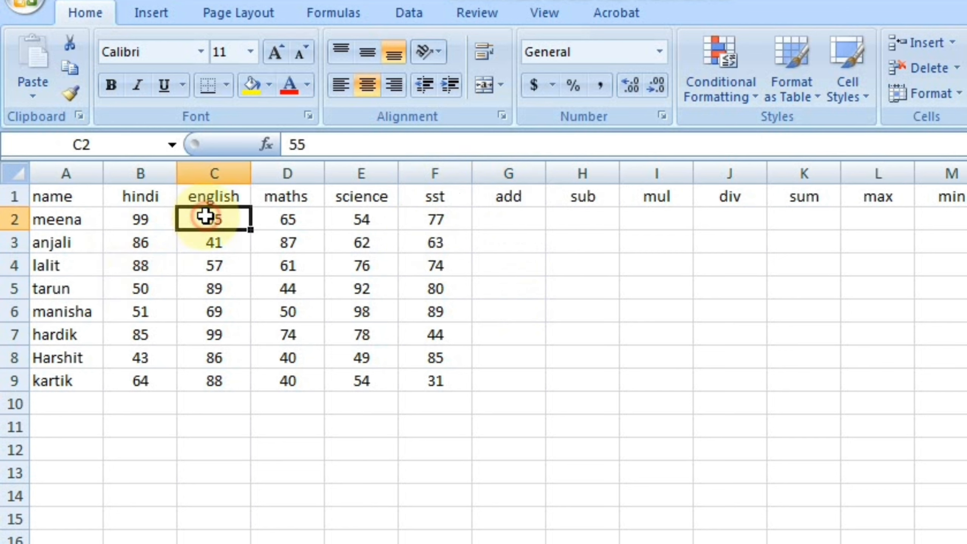
drag(503, 227, 503, 387)
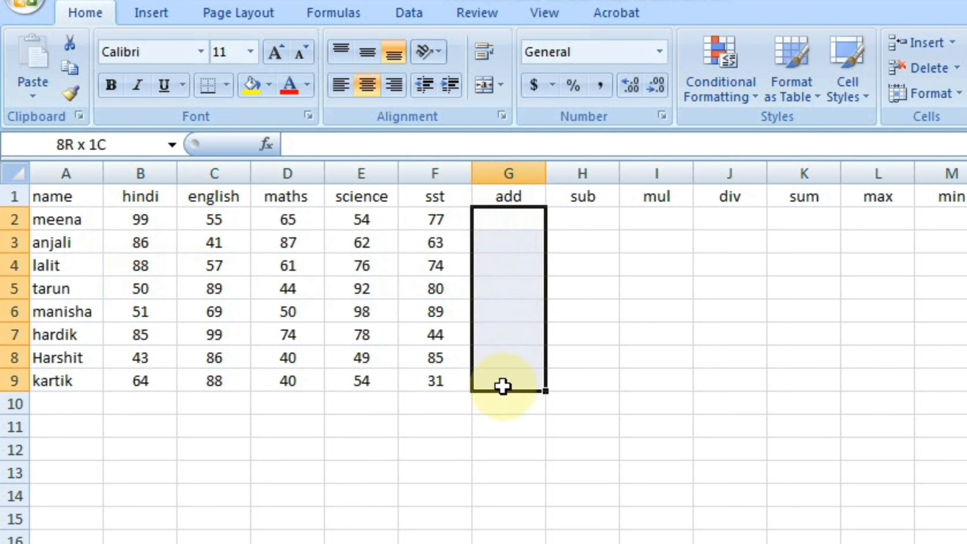
click(154, 219)
drag(200, 216, 208, 240)
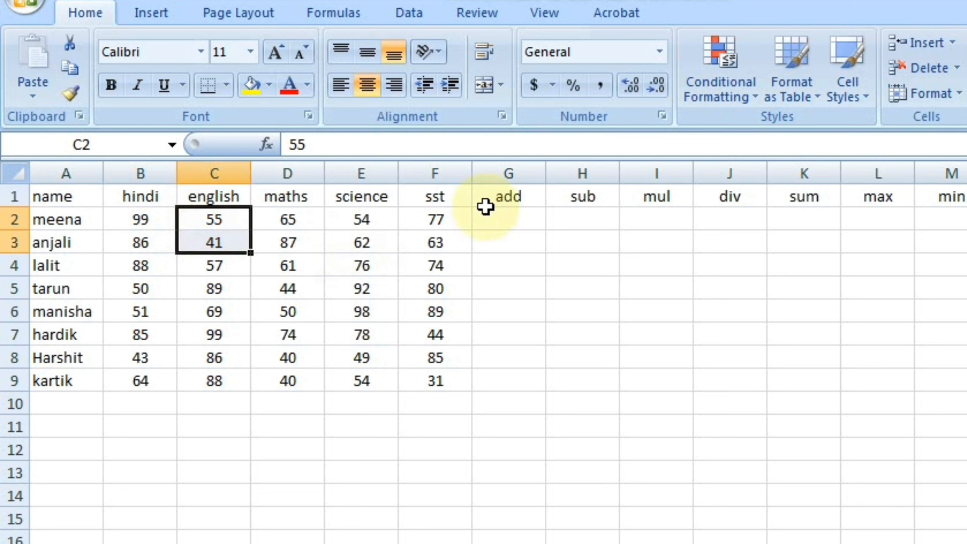
click(505, 222)
click(134, 242)
click(228, 243)
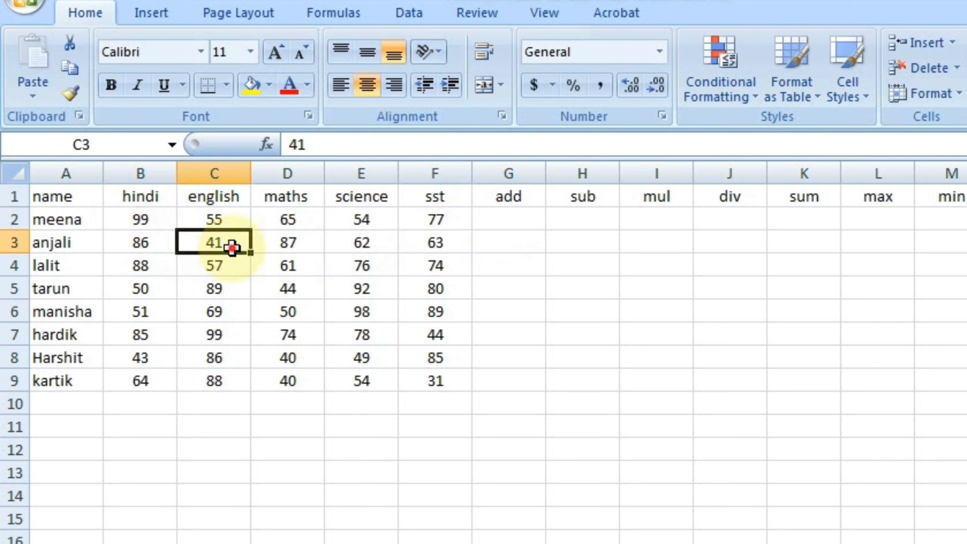
click(530, 236)
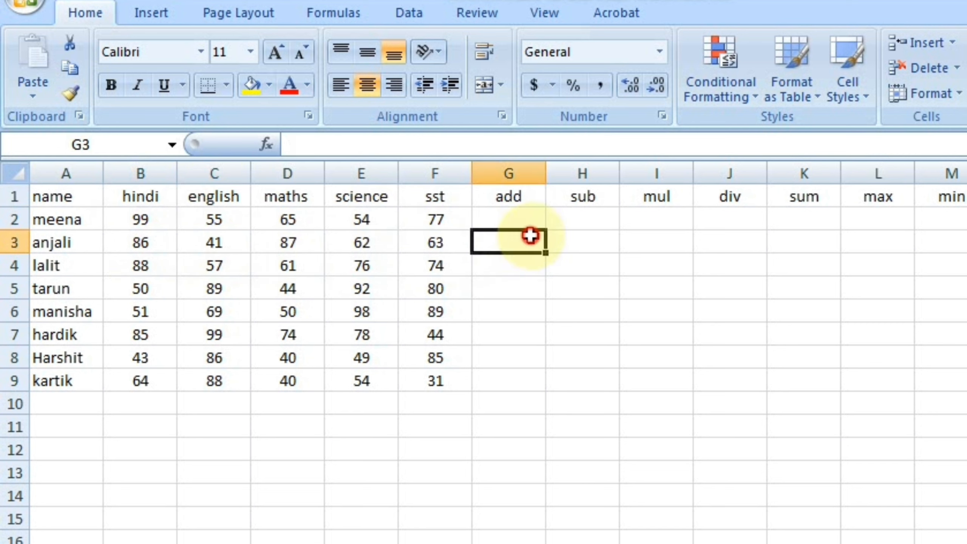
click(138, 265)
click(215, 267)
click(509, 260)
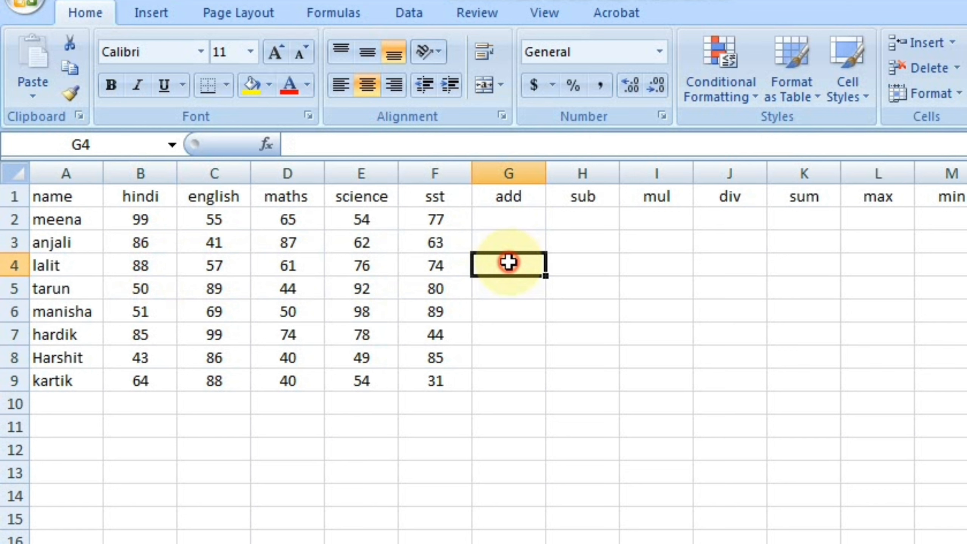
Step: Add the row 2 hindi and english marks in G2 with =B2+C2 and fill the formula down to G9
click(503, 218)
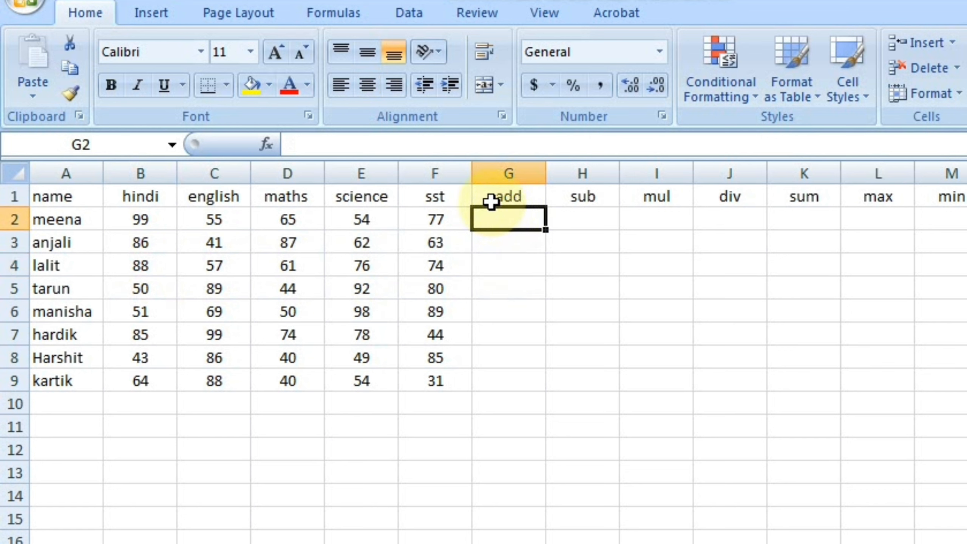
text(=)
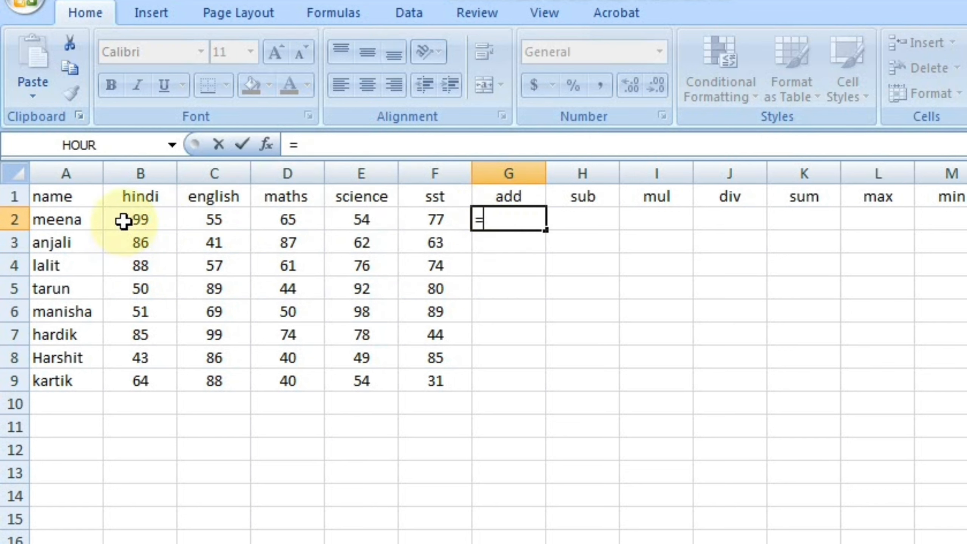
click(142, 220)
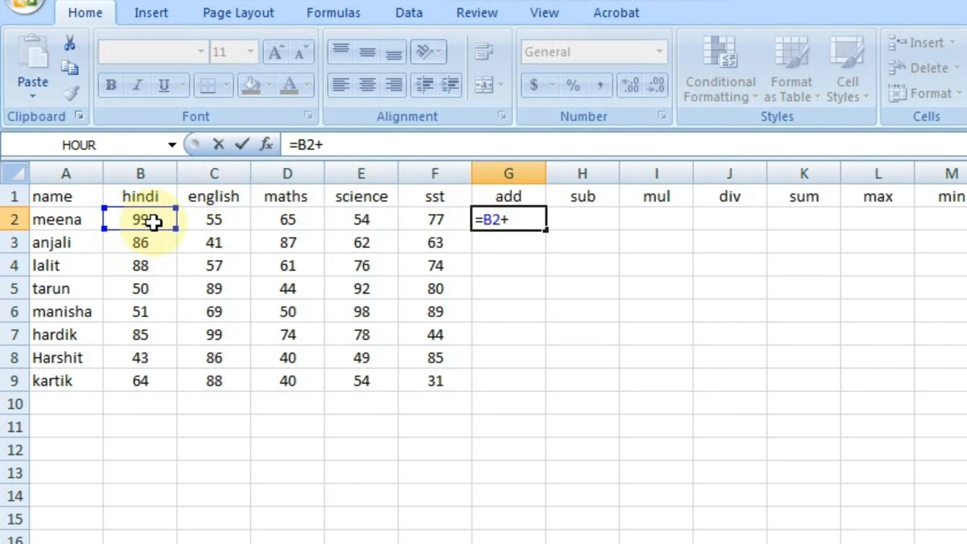
text(+)
click(205, 220)
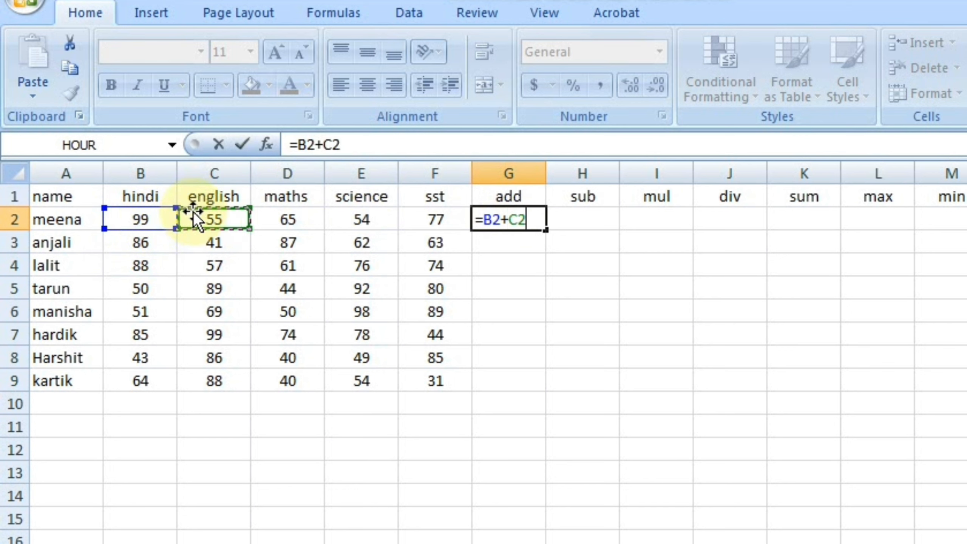
key(Return)
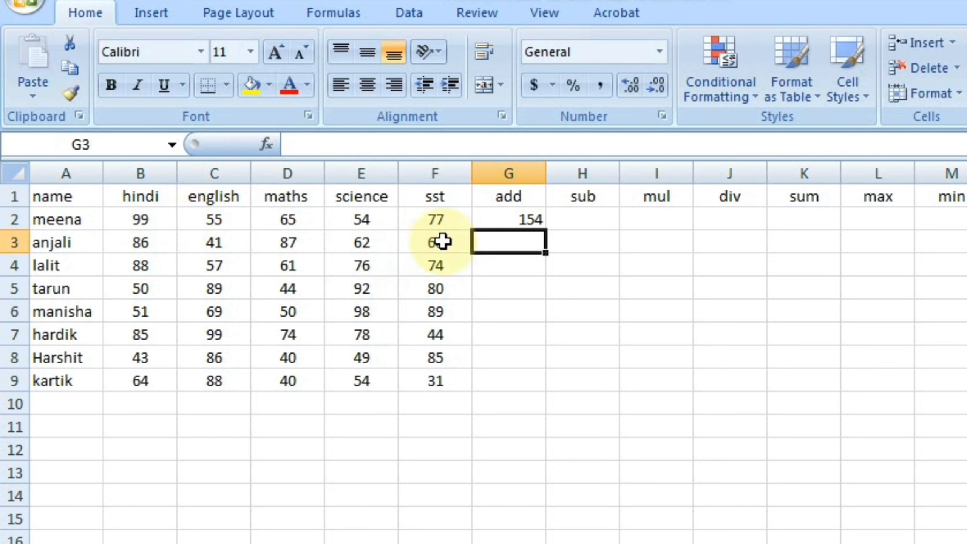
click(512, 215)
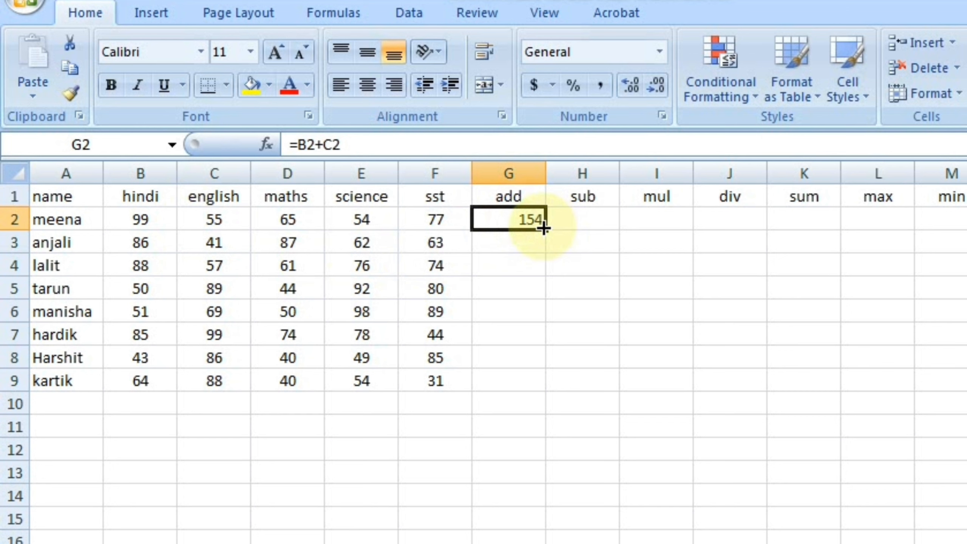
drag(545, 233, 552, 380)
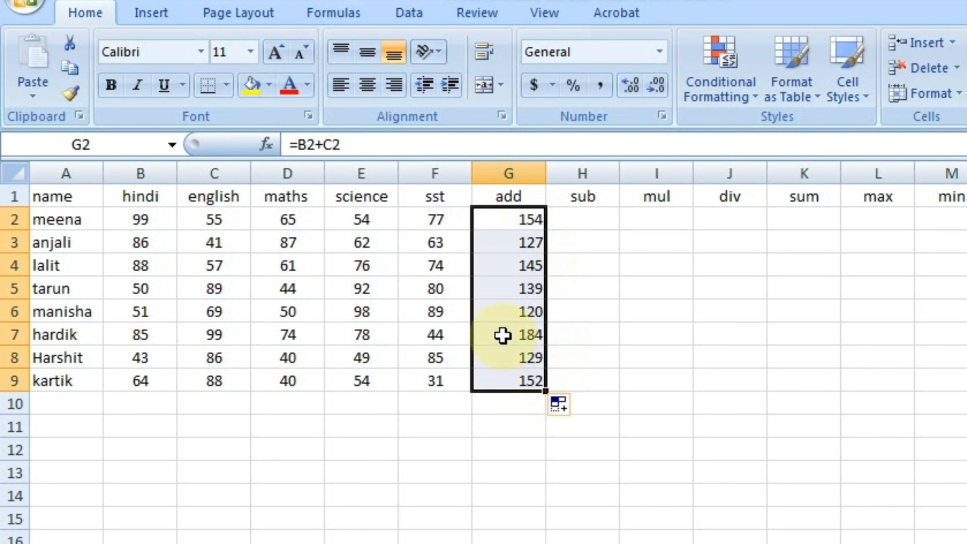
Step: Check the formulas in G2:G9 against the hindi and english marks of their rows, including rows 3 and 9
click(509, 219)
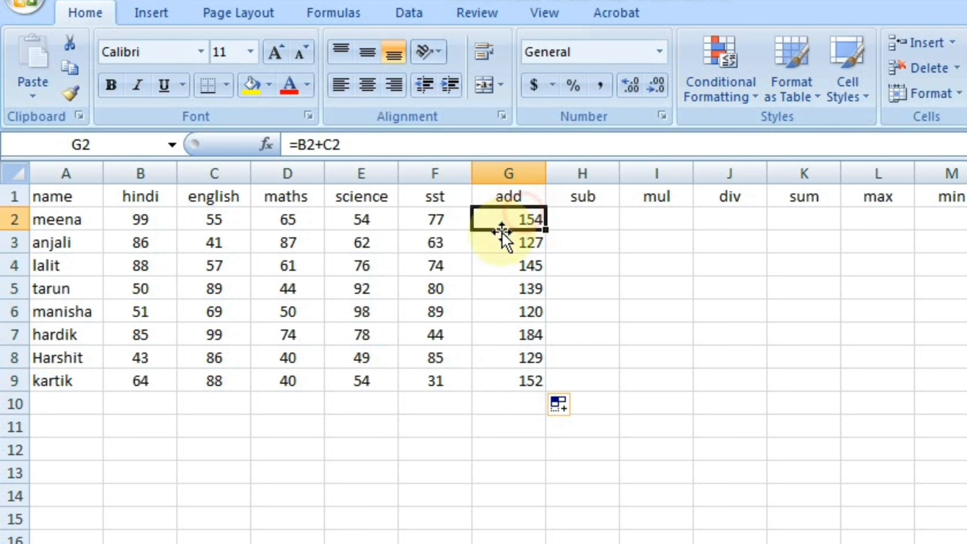
click(201, 210)
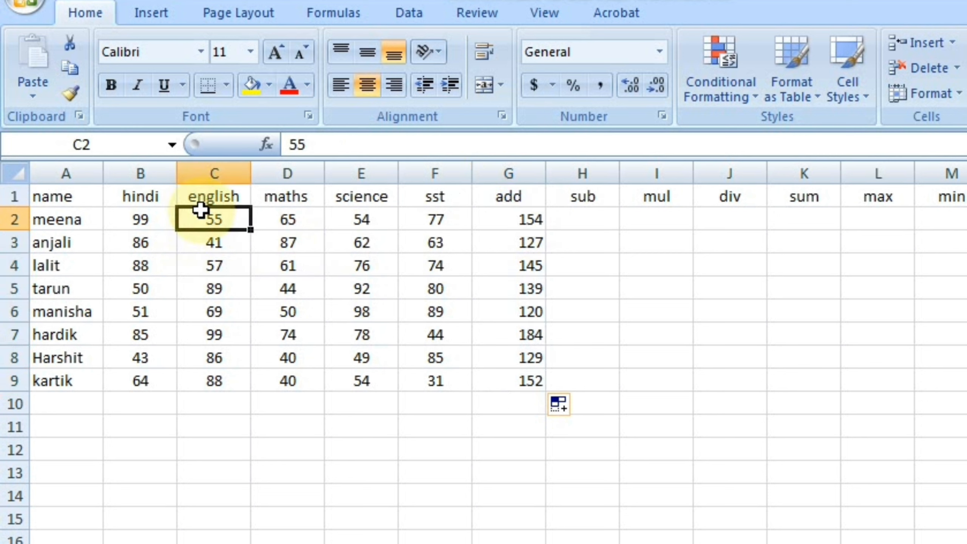
click(531, 244)
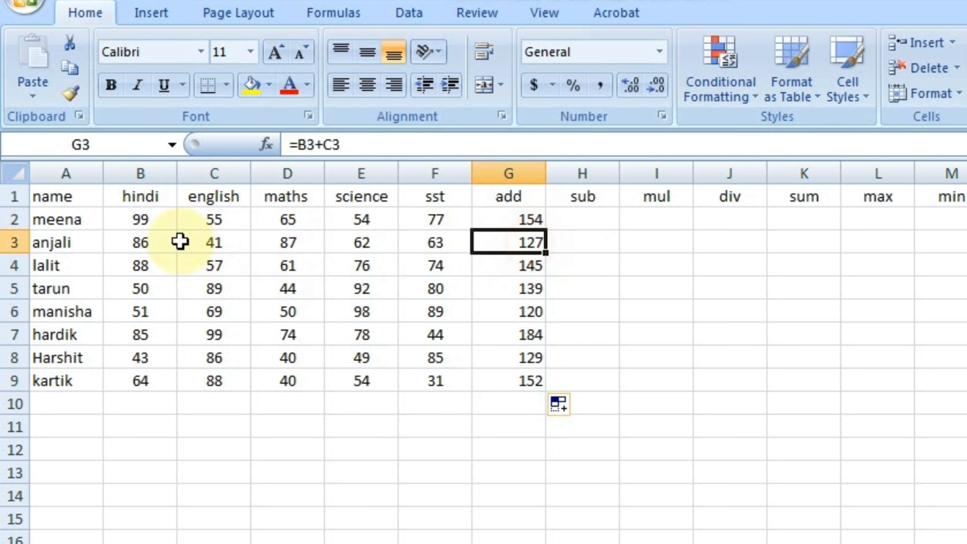
click(140, 240)
click(210, 240)
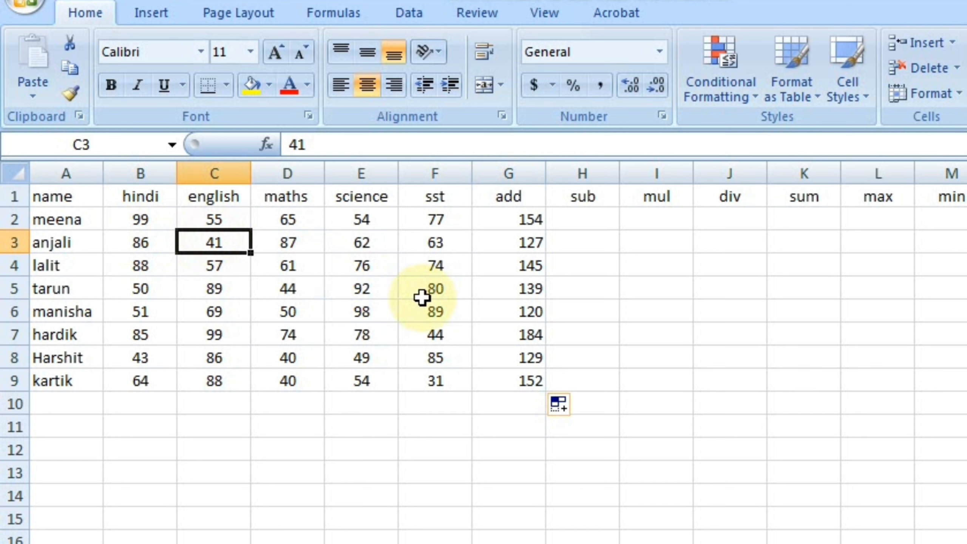
click(516, 378)
click(159, 380)
click(213, 378)
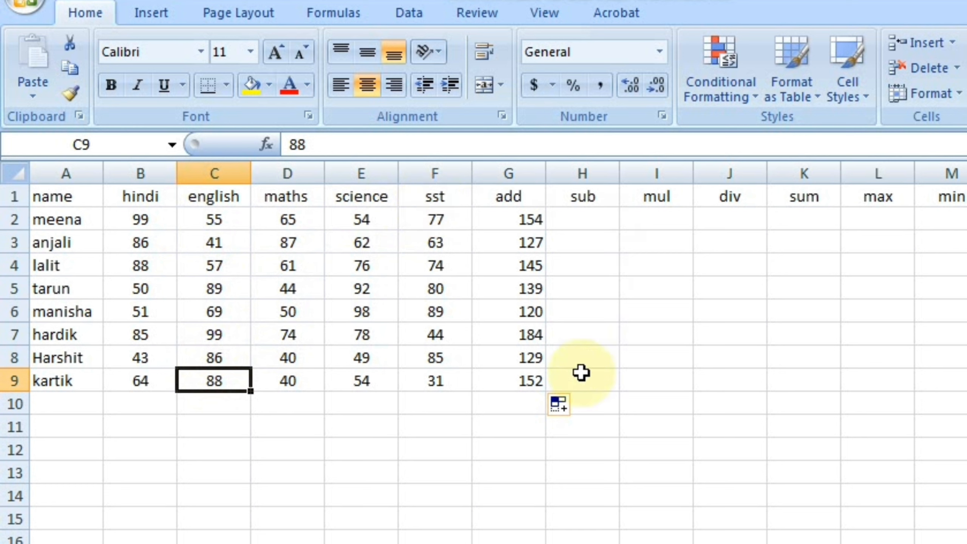
click(506, 311)
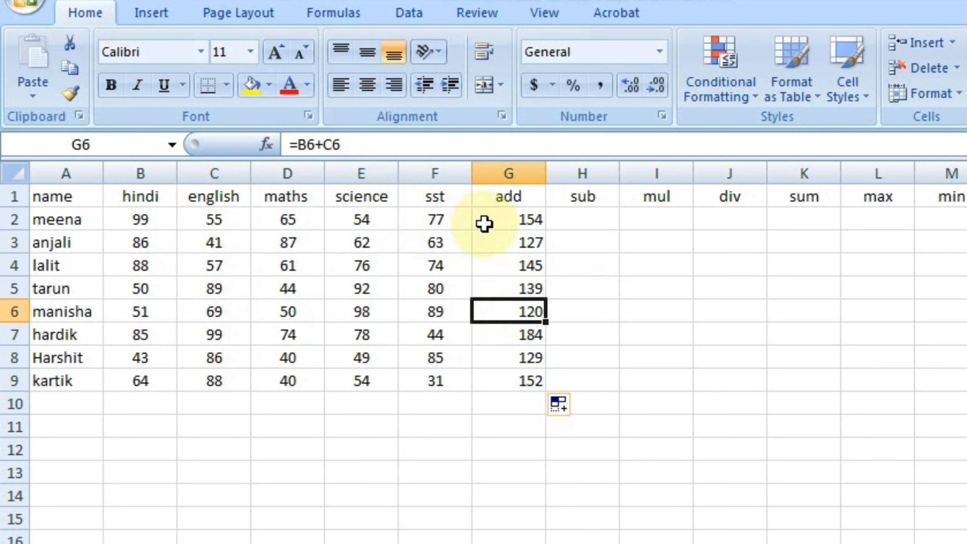
drag(509, 222, 511, 380)
Step: Calculate a direct addition of two numbers in cell G15 with the formula =5+5
click(512, 425)
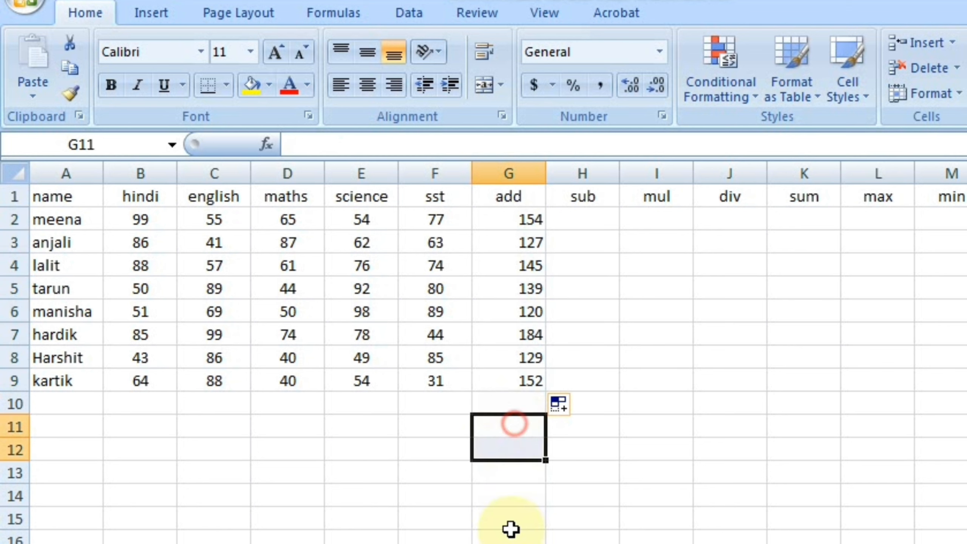
click(491, 520)
text(=5+5)
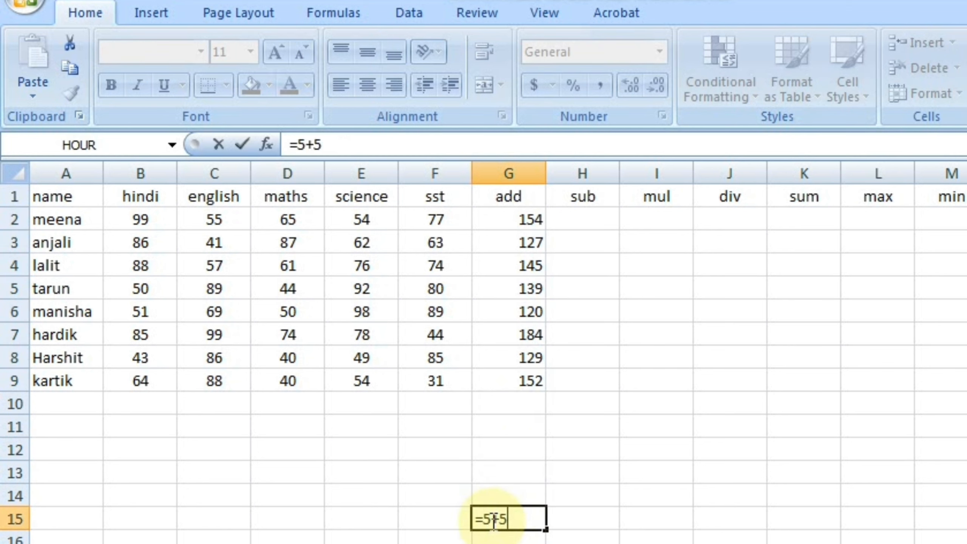
key(Return)
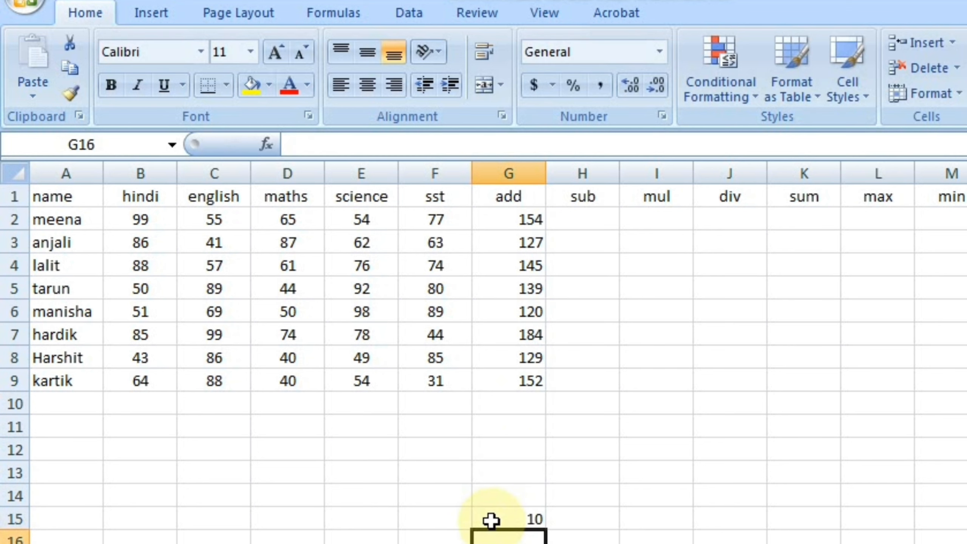
Step: Clear the direct addition formula from cell G15
click(555, 518)
click(527, 499)
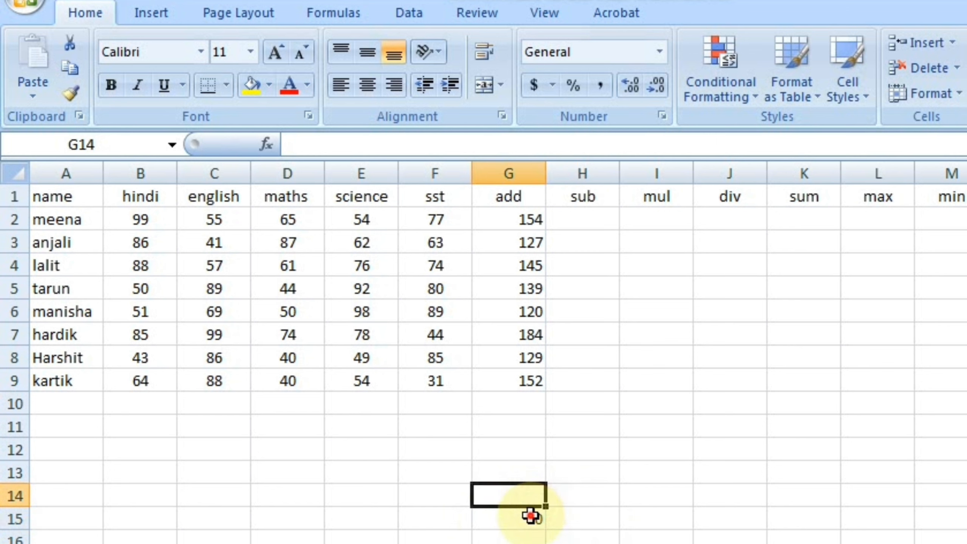
click(530, 516)
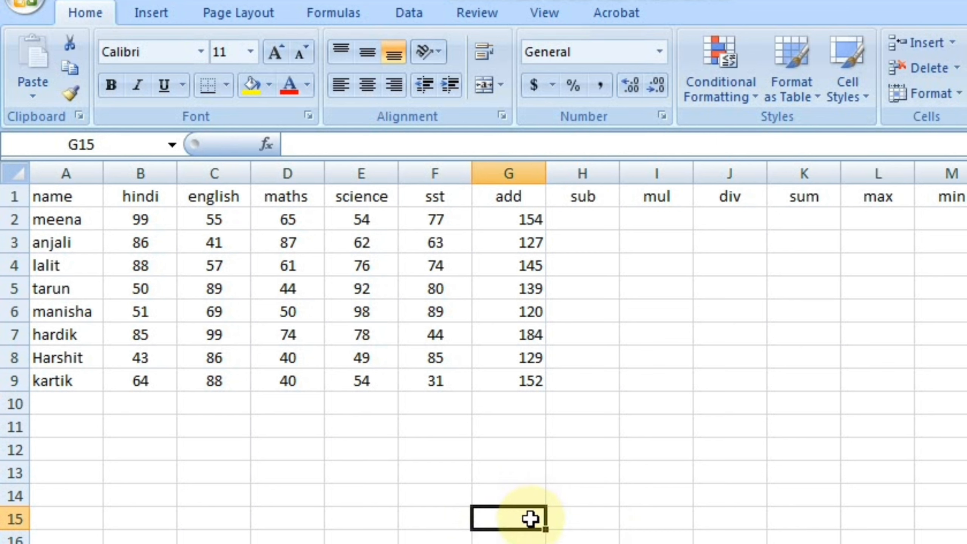
Step: Enter =B2+50 in H2 of the sub column and fill the formula down to H9
click(602, 219)
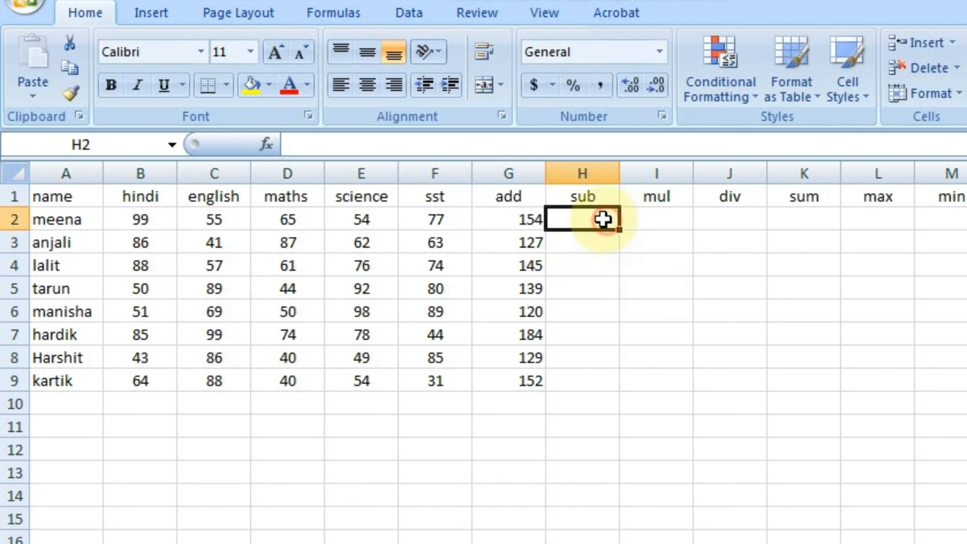
text(=)
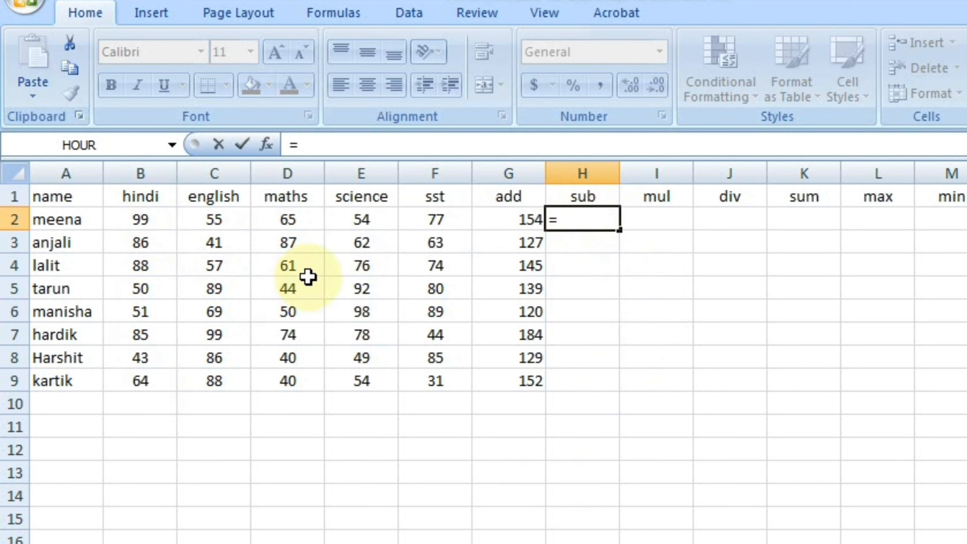
click(143, 219)
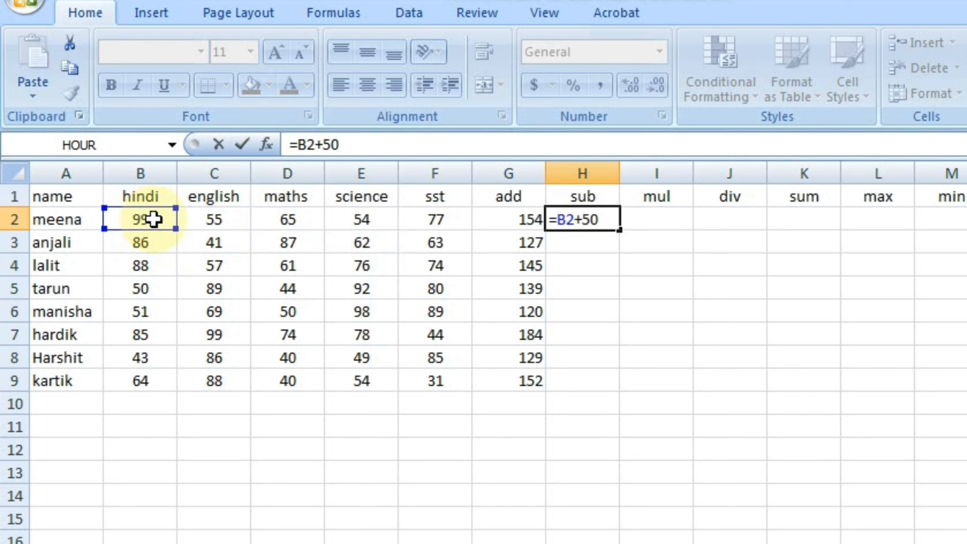
key(Return)
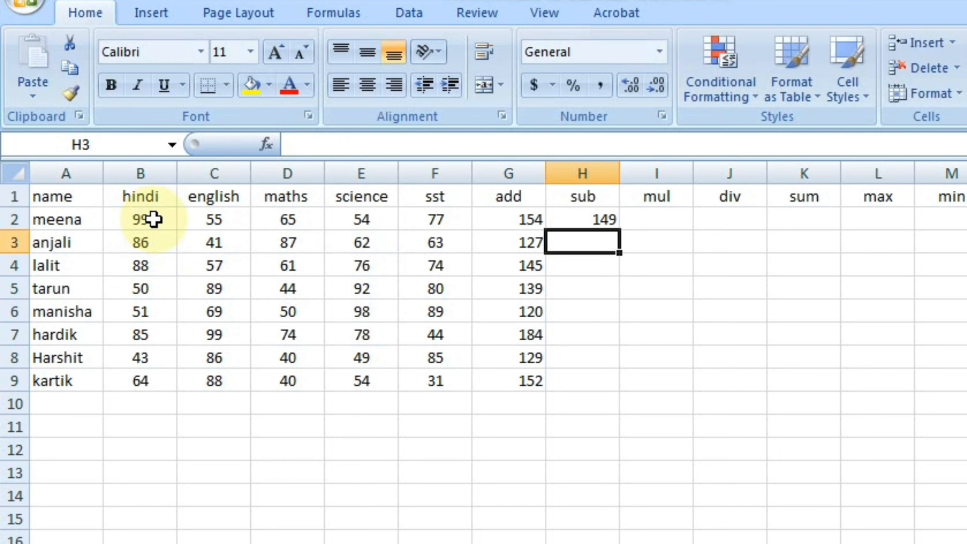
click(128, 220)
click(601, 219)
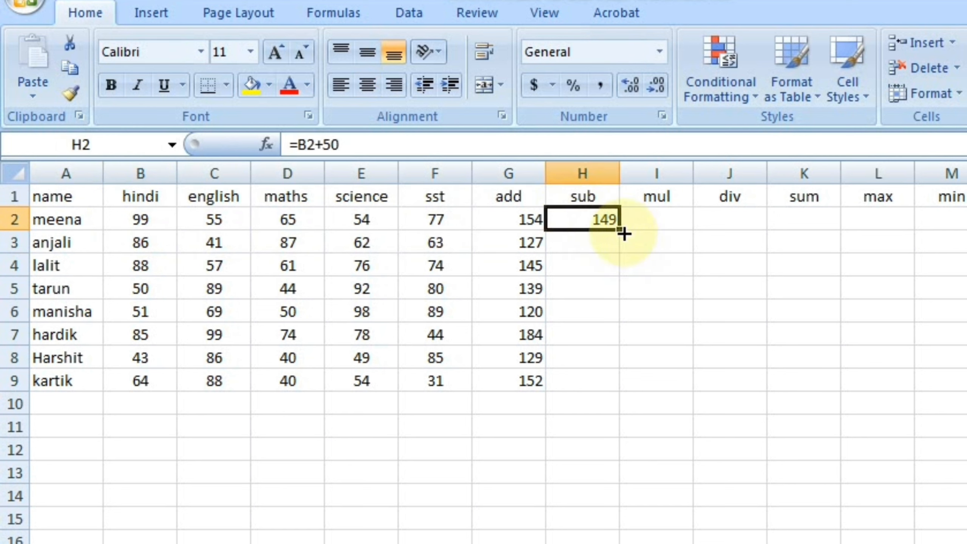
drag(621, 233, 619, 393)
click(549, 440)
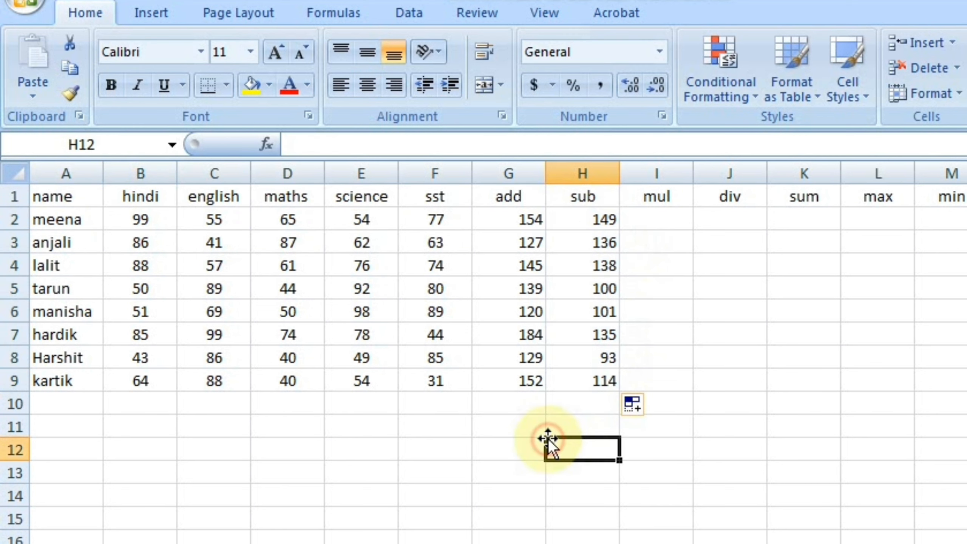
Step: Check the formula in H8 against the hindi mark in row 8
click(137, 355)
click(579, 365)
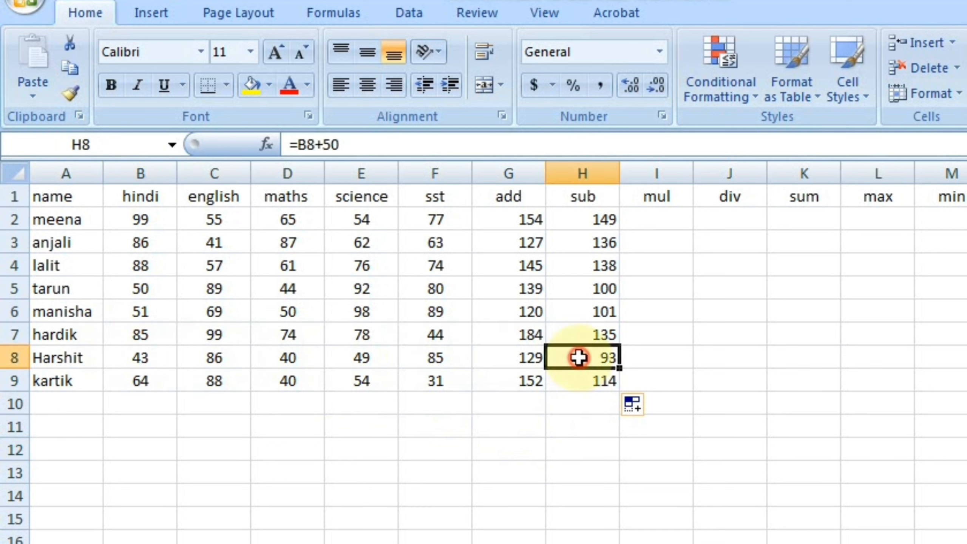
click(656, 305)
Step: Clear the contents of the sub cells H2:H10
drag(591, 217, 601, 394)
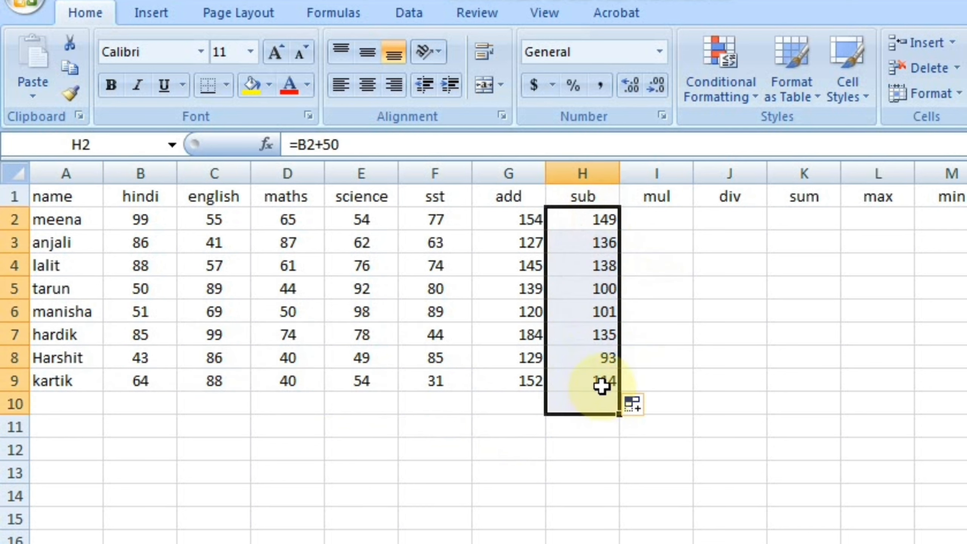
key(Delete)
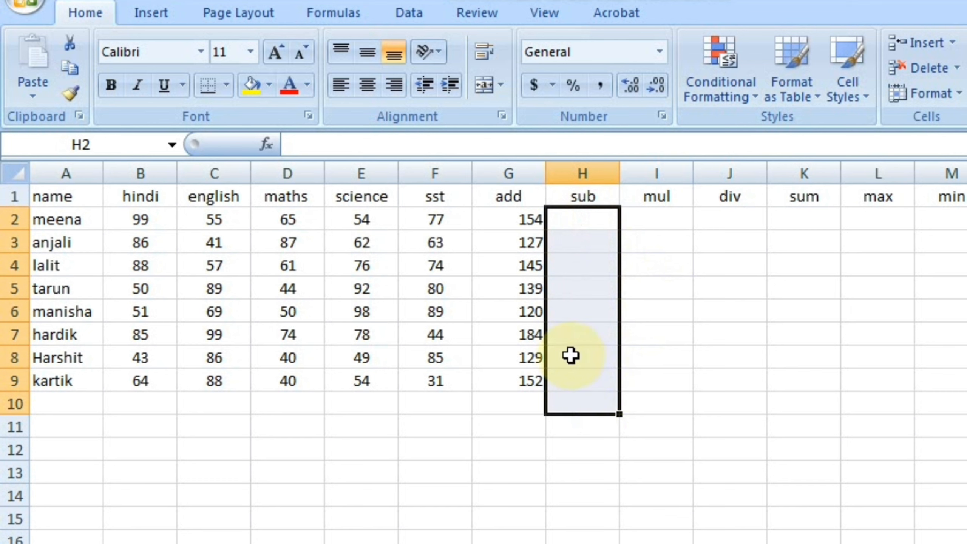
click(570, 333)
Step: Subtract the row 2 english mark from the hindi mark in H2 with =B2-C2 and fill the formula down to H9
click(578, 221)
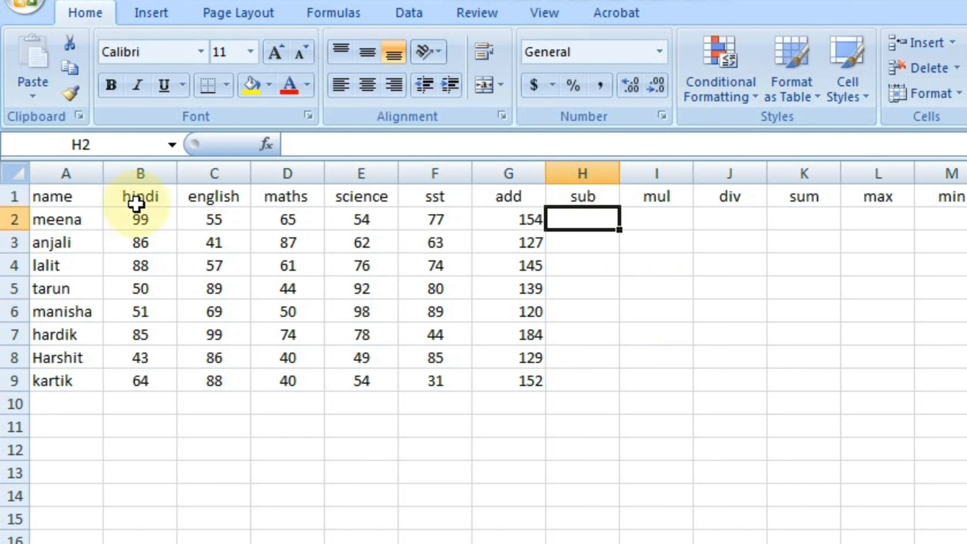
click(141, 216)
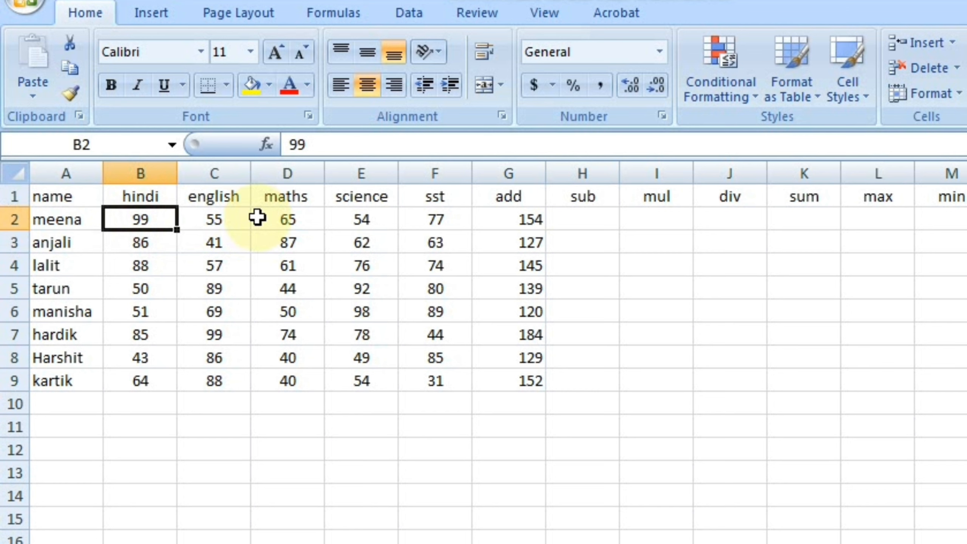
click(593, 216)
text(=)
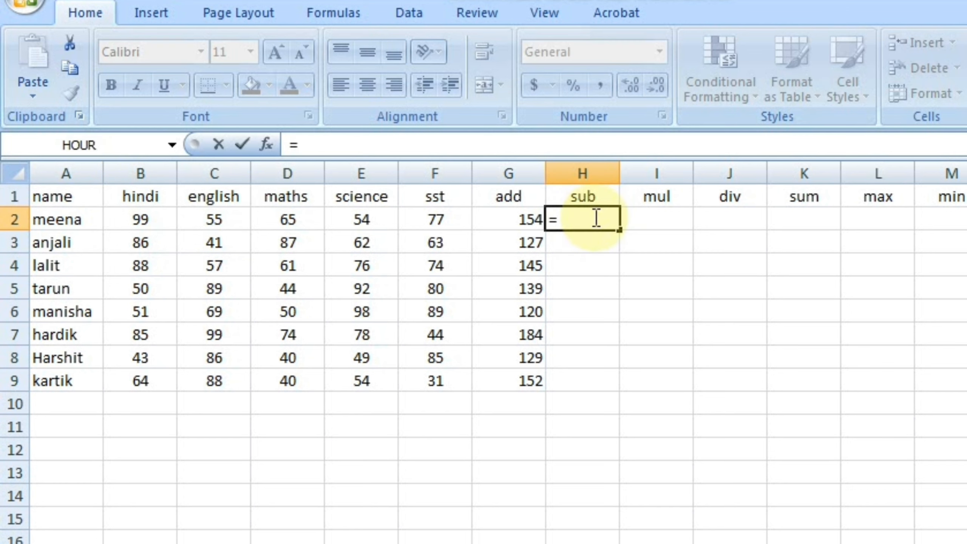
click(146, 220)
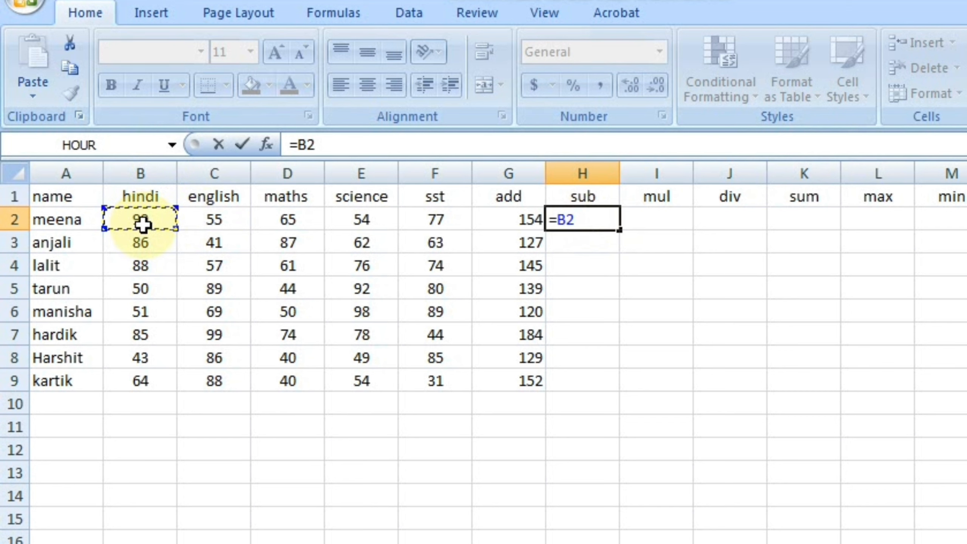
click(214, 221)
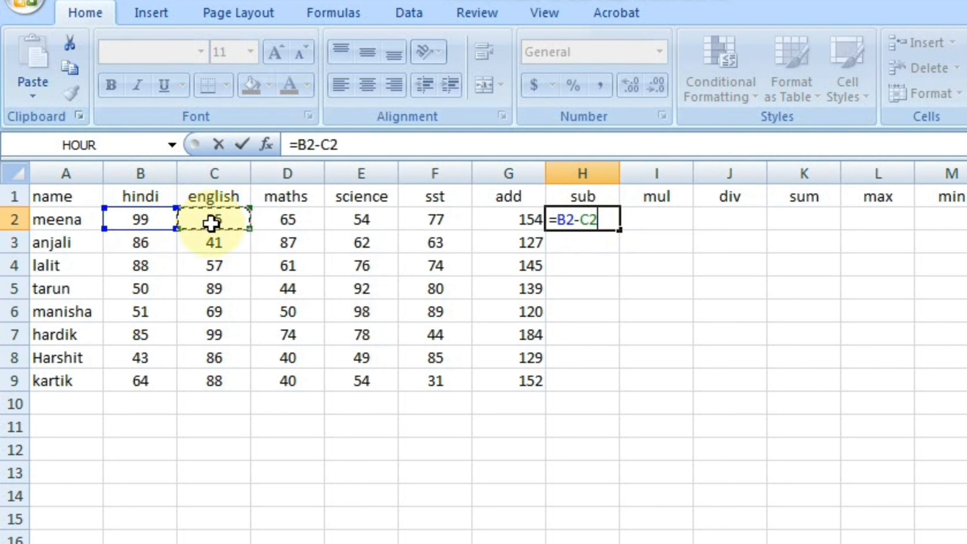
key(Return)
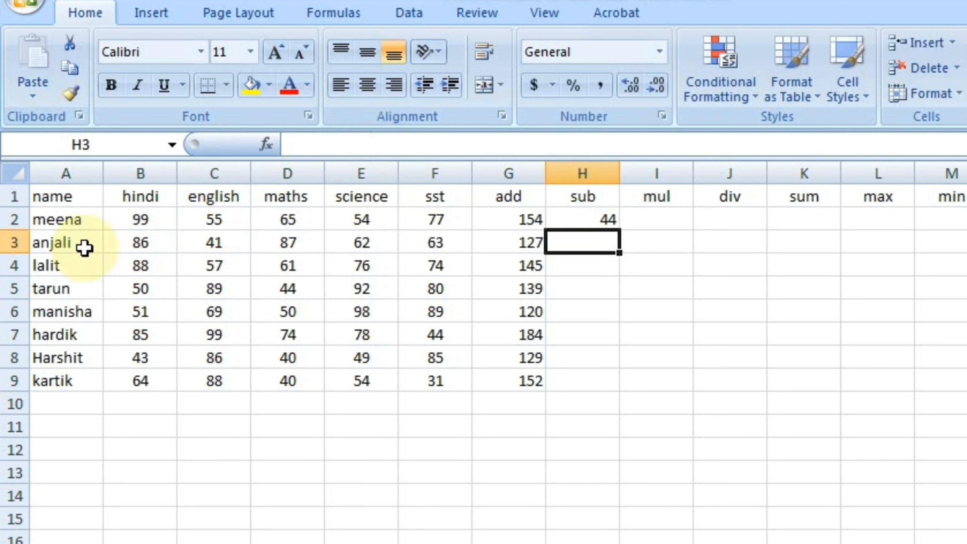
click(611, 224)
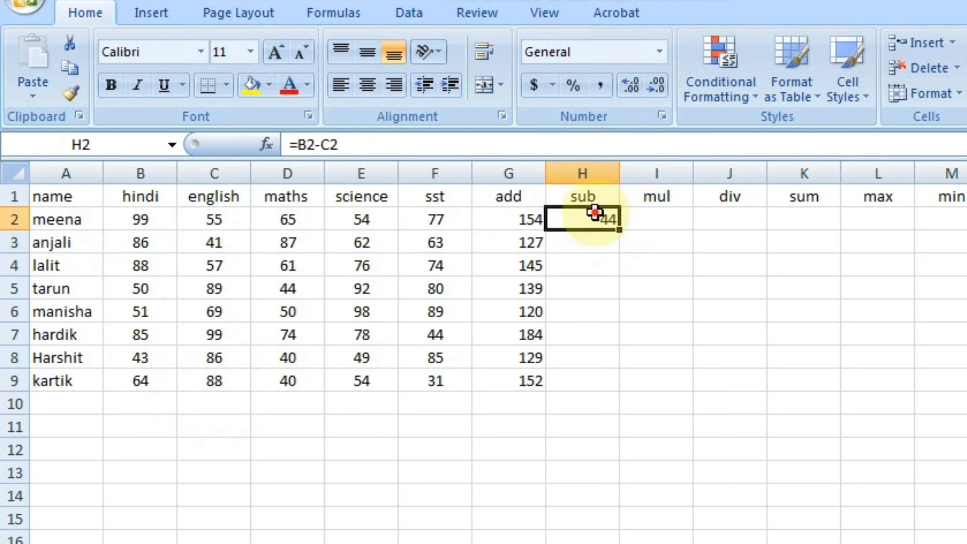
double_click(620, 230)
click(694, 267)
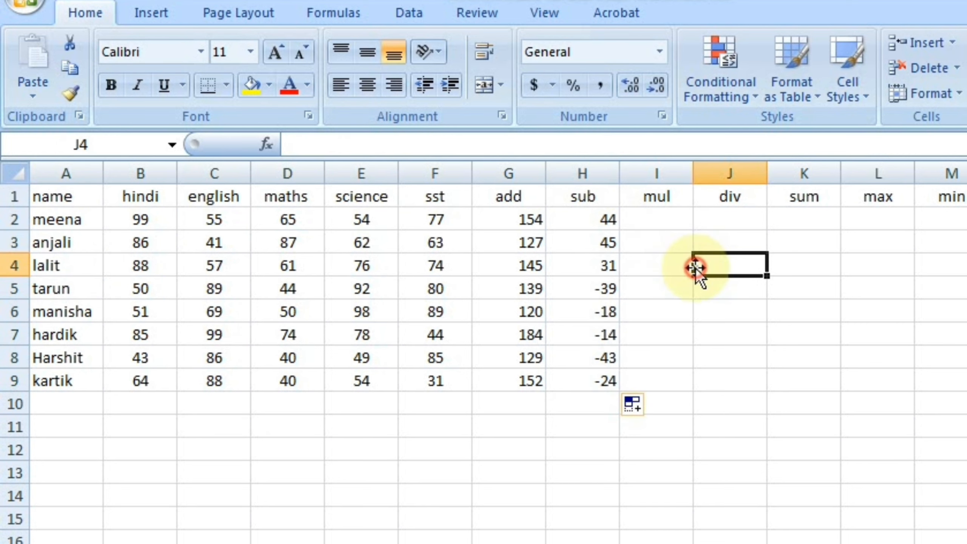
Step: Compare the subtraction result in H5 with the hindi and english marks in row 5
click(605, 284)
click(140, 284)
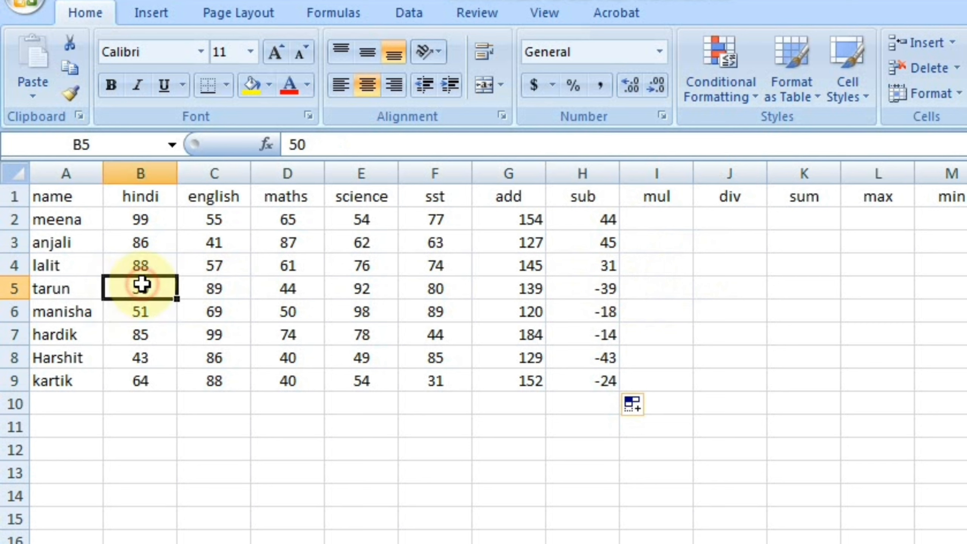
click(221, 282)
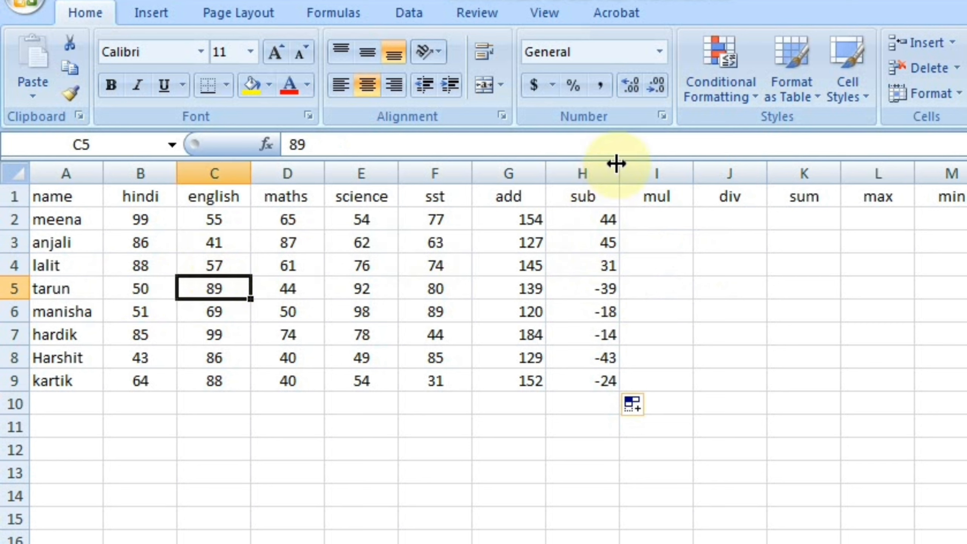
Step: Multiply the row 2 hindi and english marks in I2 of the mul column with =B2*C2
click(656, 218)
click(164, 210)
click(258, 209)
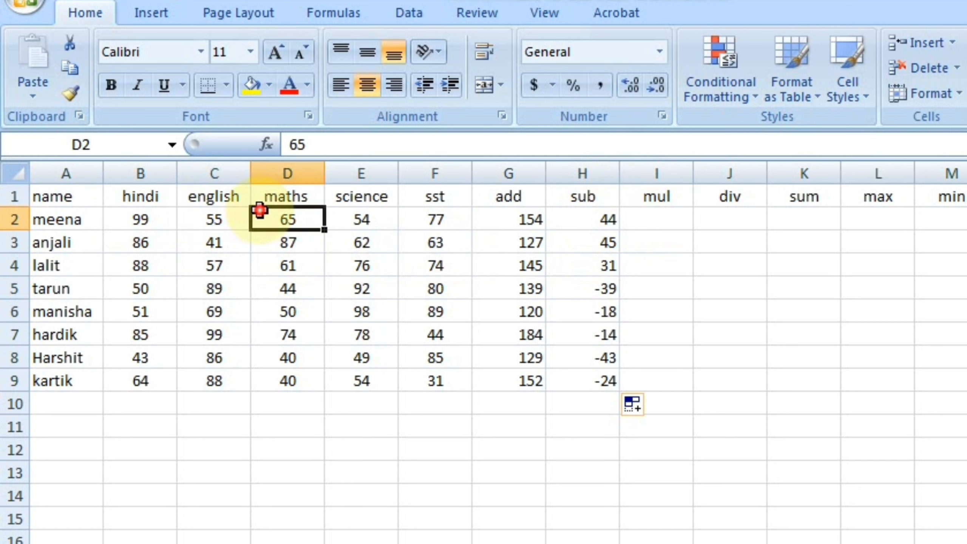
click(213, 219)
click(673, 218)
text(=)
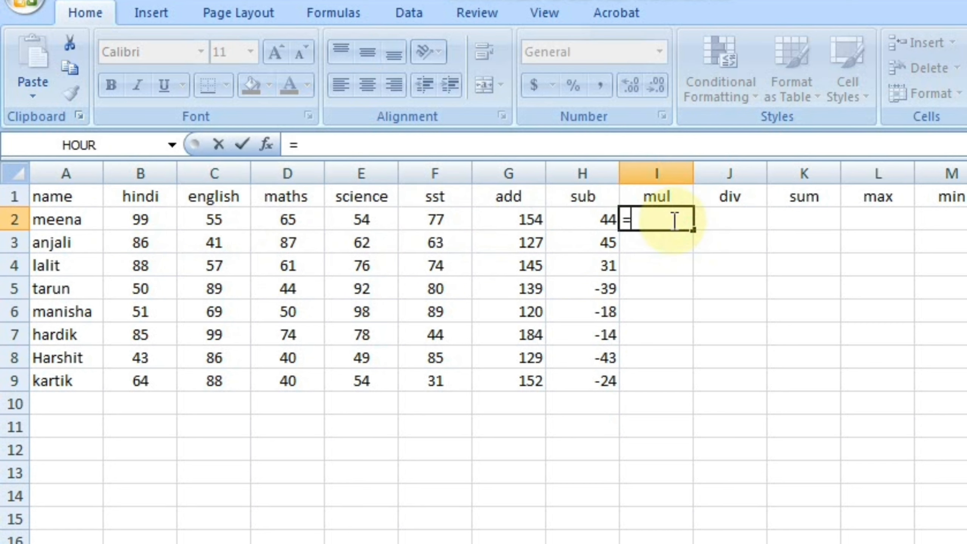
click(141, 218)
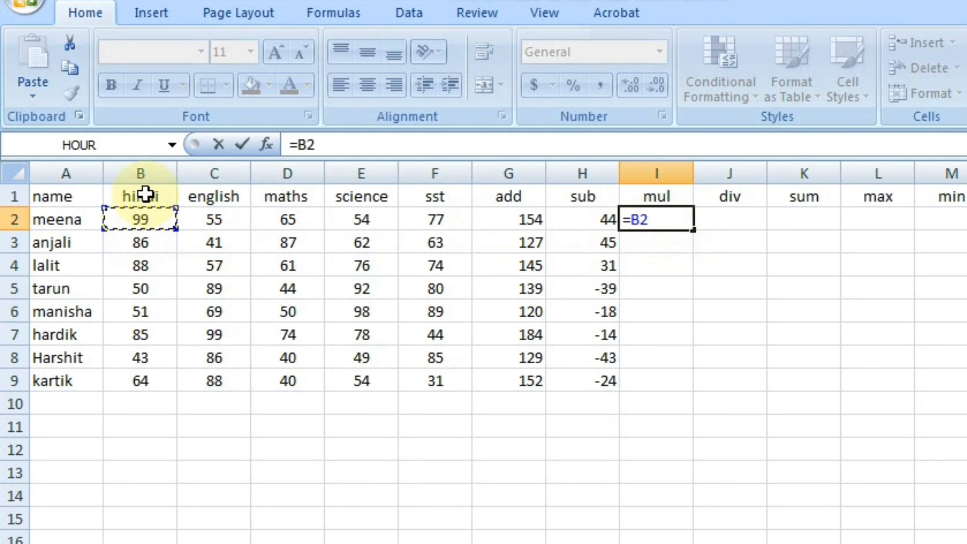
text(*)
click(200, 218)
key(Return)
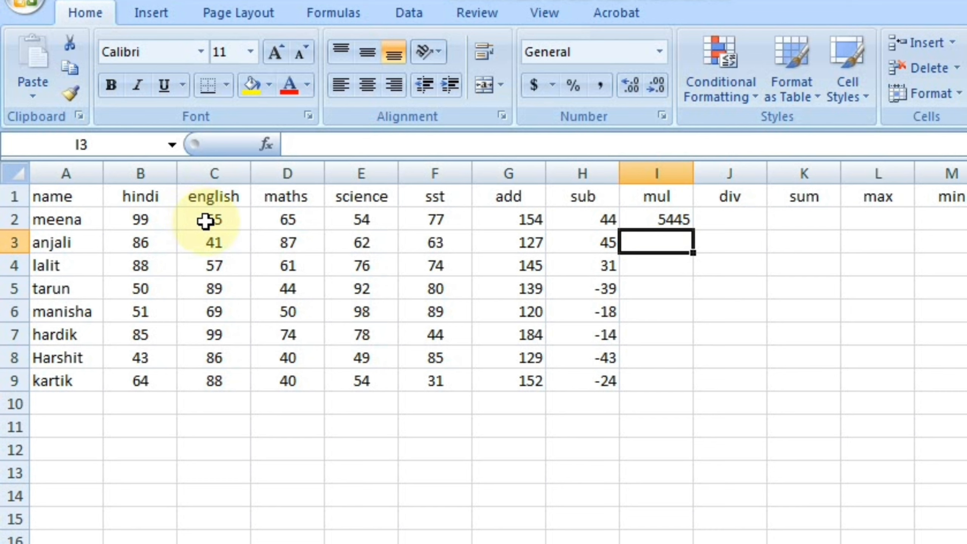
Step: Review the row 2 hindi and english marks used in the multiplication
click(166, 233)
click(183, 220)
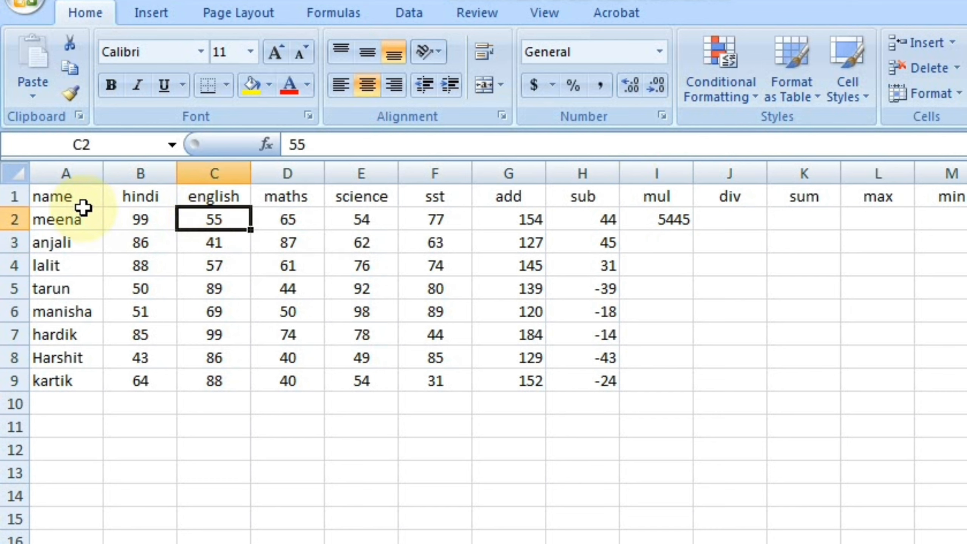
click(139, 216)
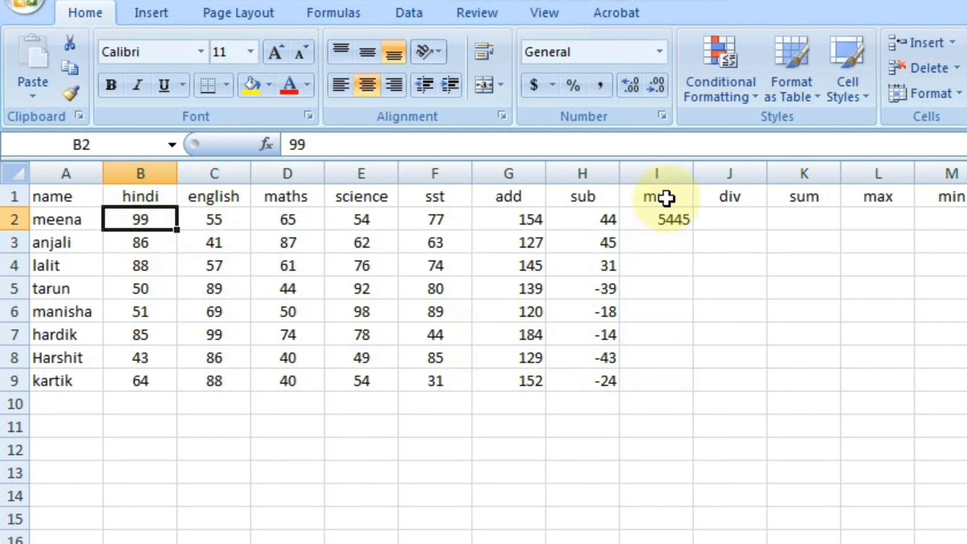
Step: Change the formula in I2 to =B2*2 and fill it down to I9
double_click(665, 221)
click(679, 223)
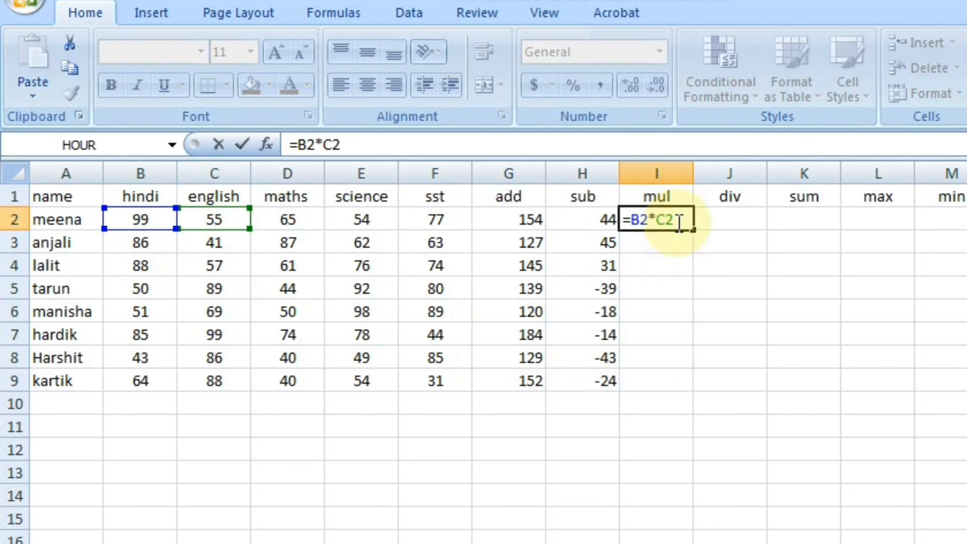
key(BackSpace)
key(BackSpace)
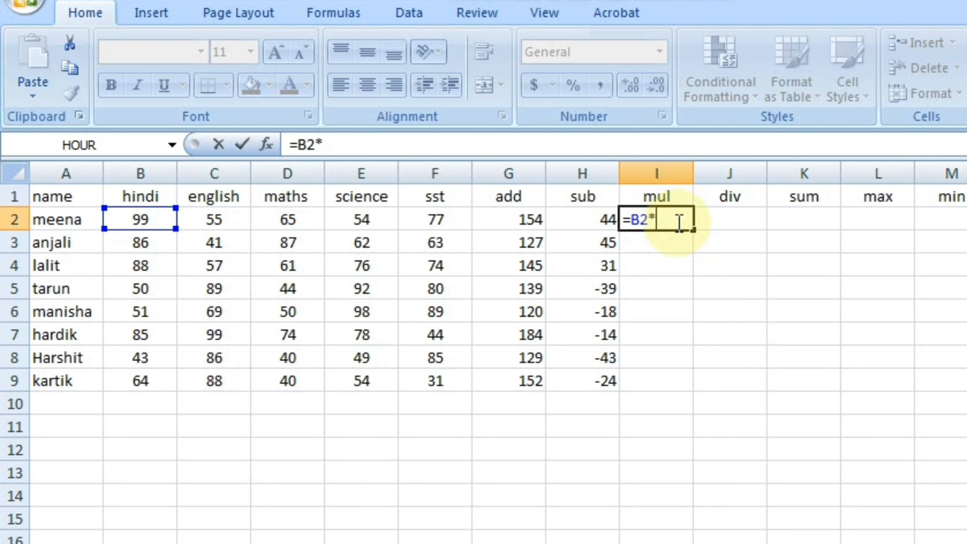
key(Return)
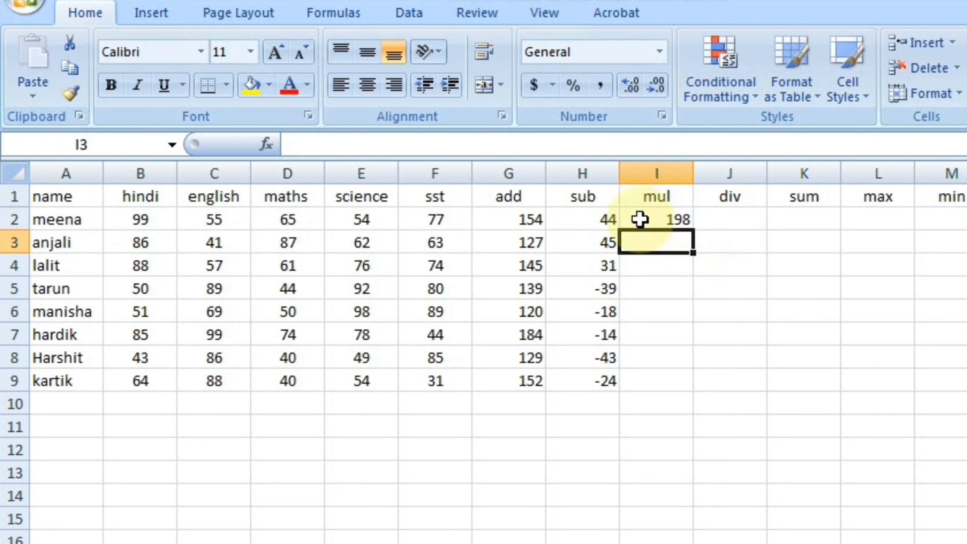
click(659, 220)
double_click(694, 233)
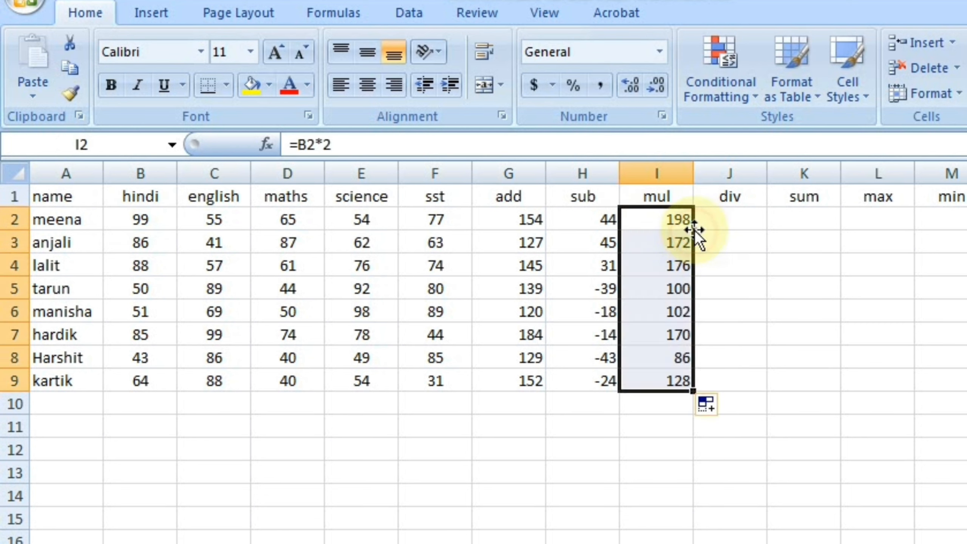
Step: Divide the row 2 hindi mark by 2 in J2 of the div column with =B2/2 and fill it down to J9
click(722, 213)
text(=)
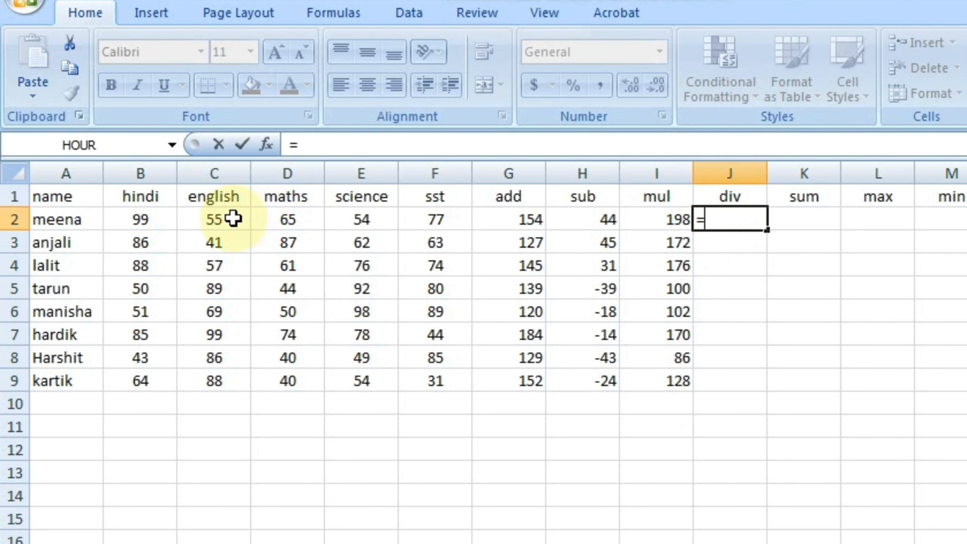
click(154, 218)
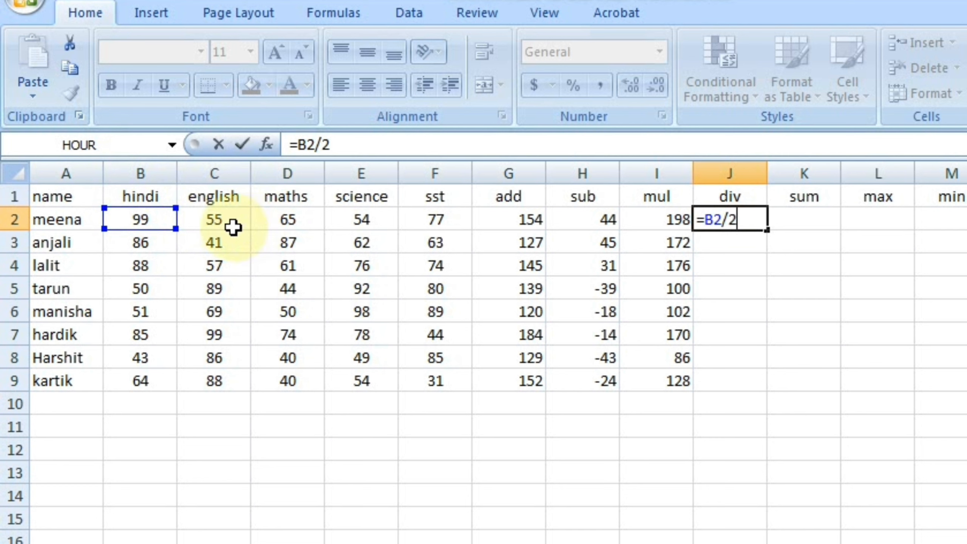
key(Return)
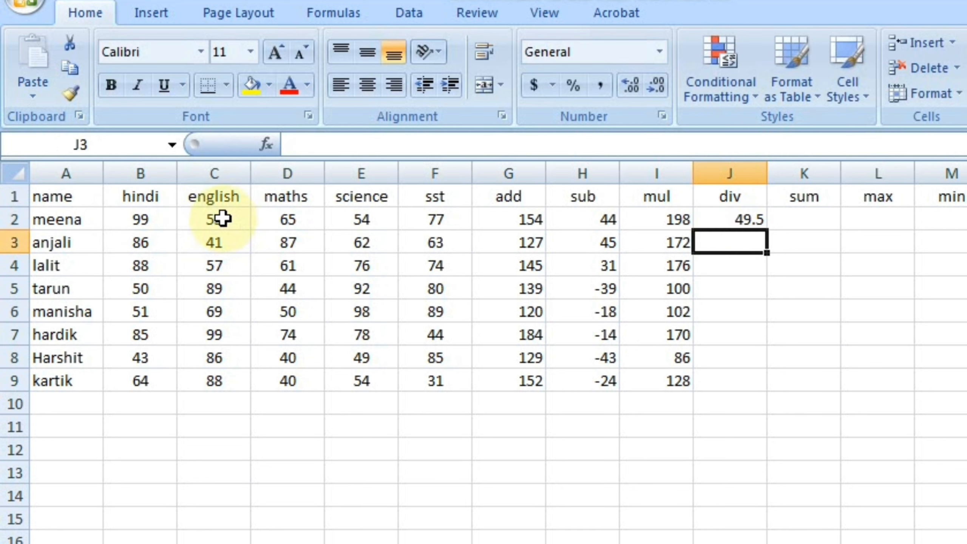
click(723, 220)
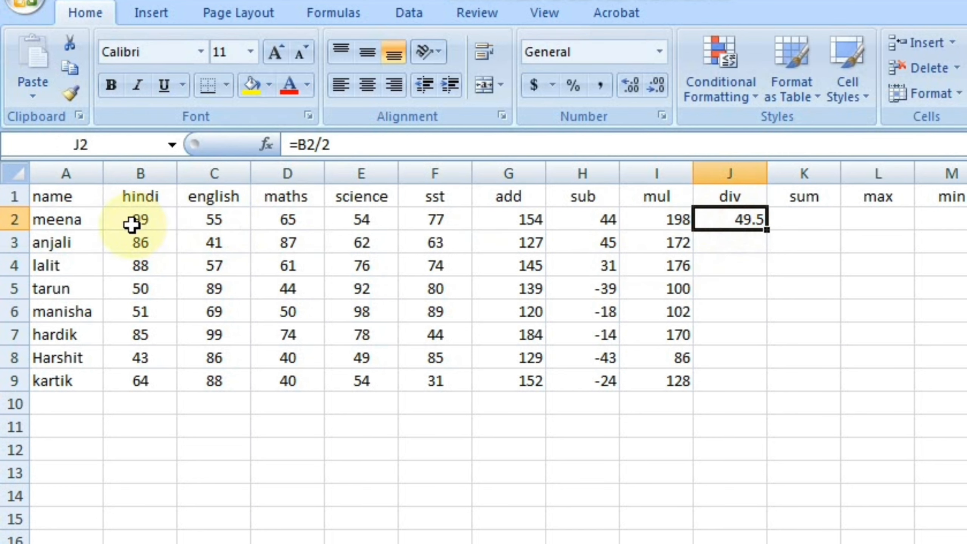
double_click(768, 230)
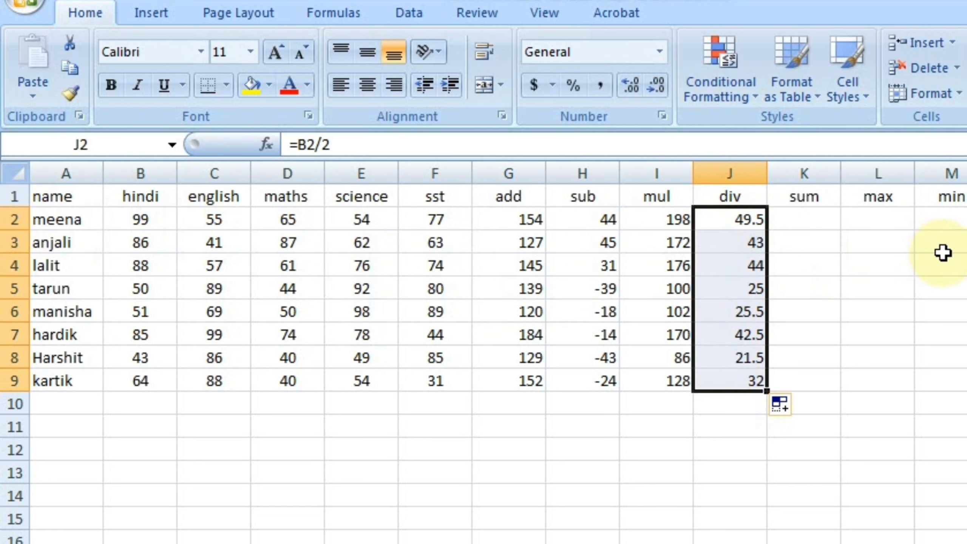
Step: Review the formulas in the add, sub, mul and div columns for the first students
click(755, 242)
click(809, 246)
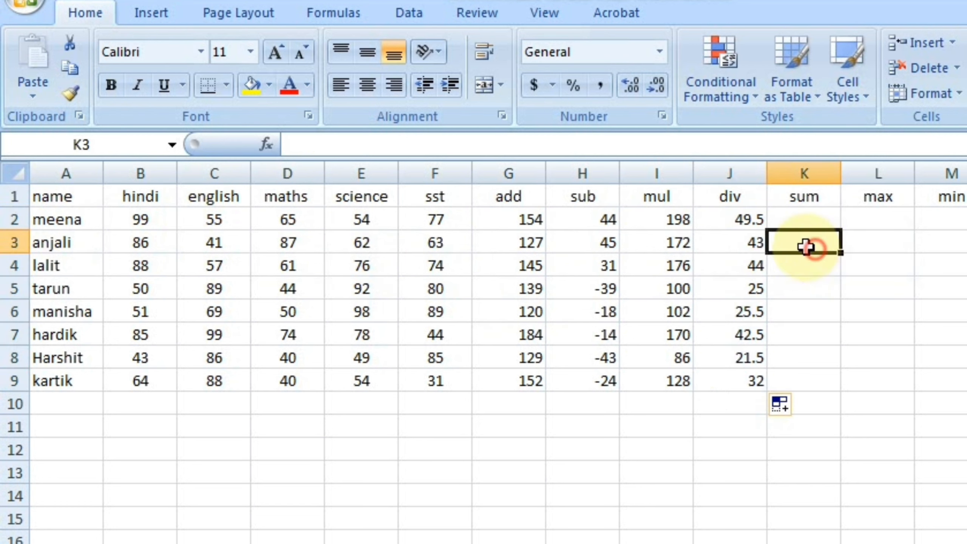
drag(725, 214, 744, 244)
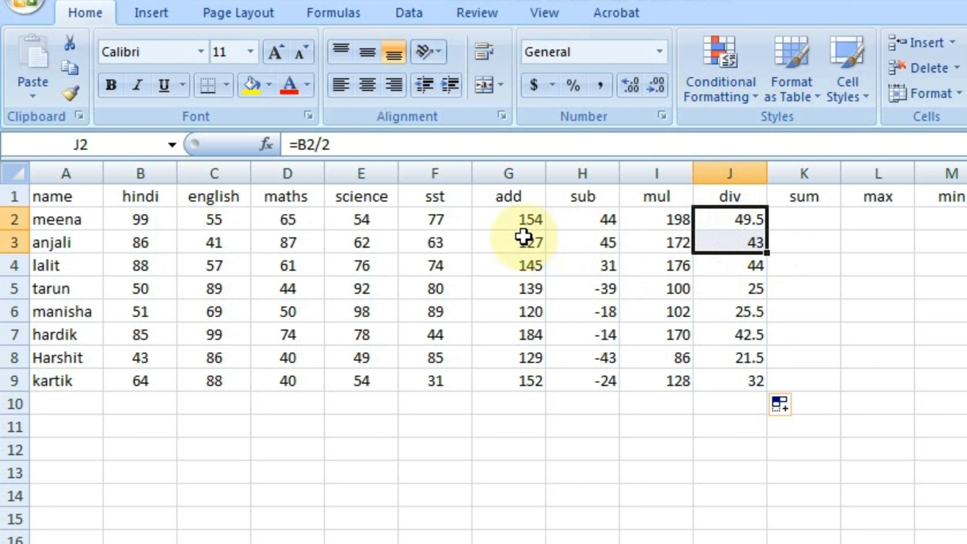
click(504, 222)
click(583, 220)
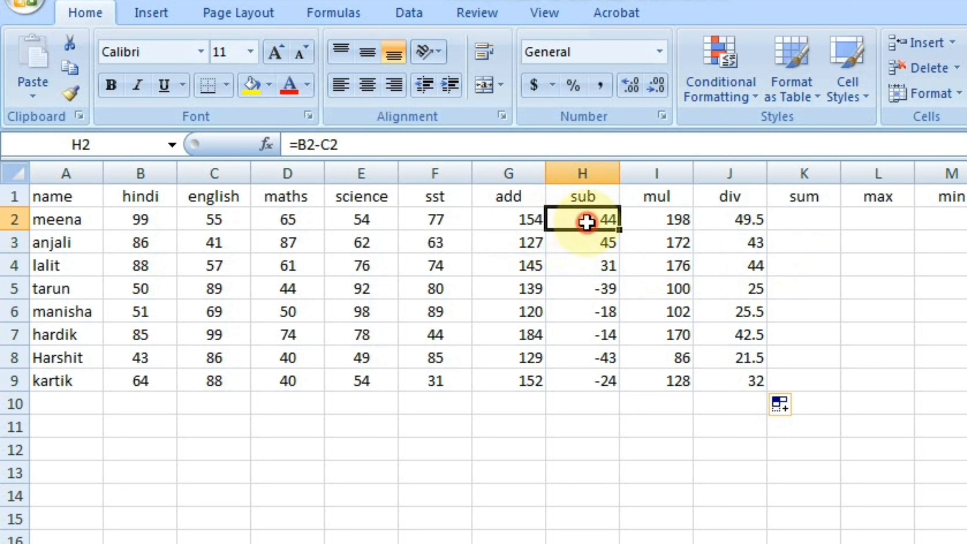
click(670, 236)
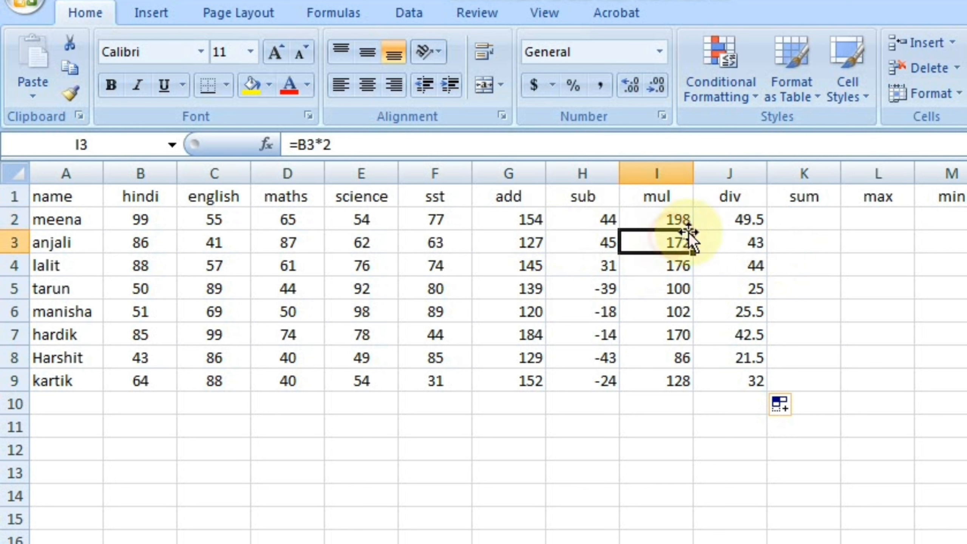
click(720, 223)
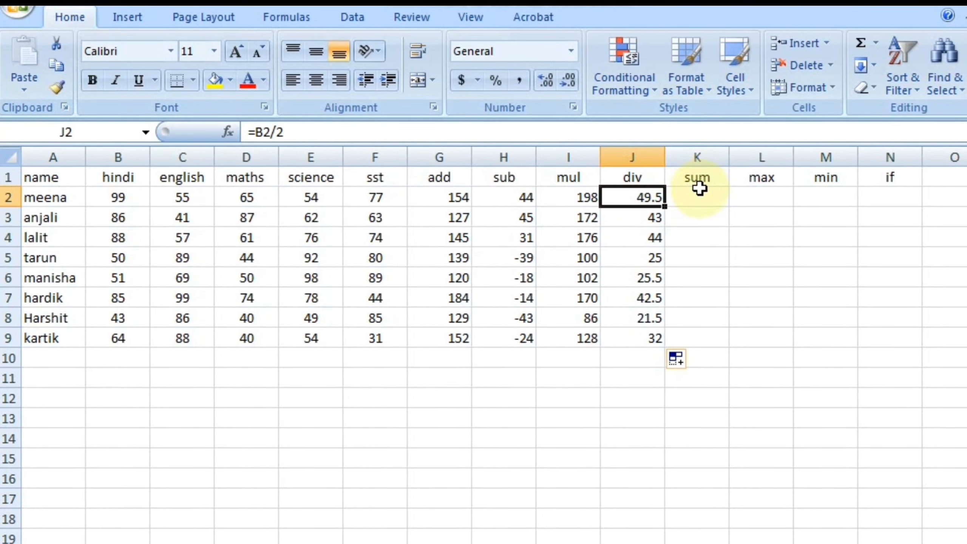
Step: Examine the addition formula in G3 and the full block of subject marks in B2:F9
click(746, 206)
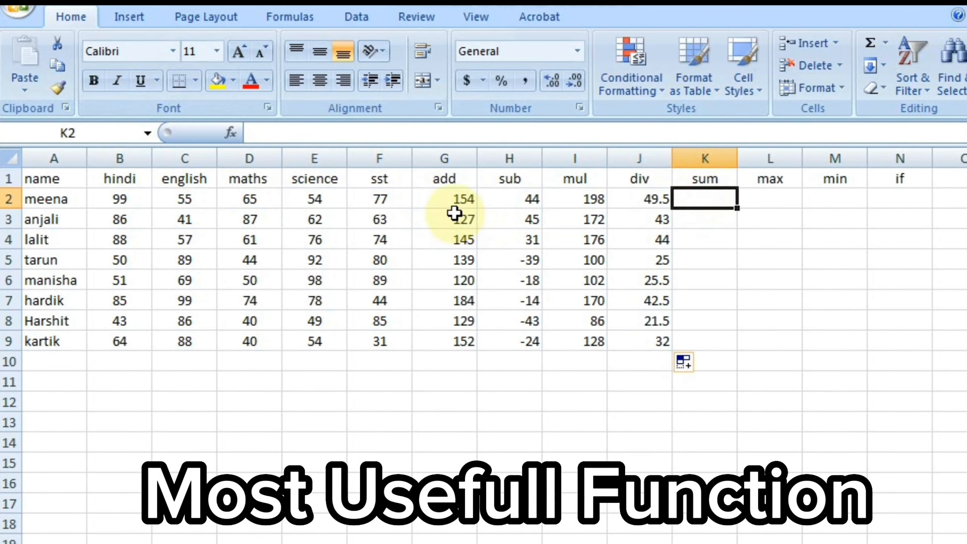
click(454, 219)
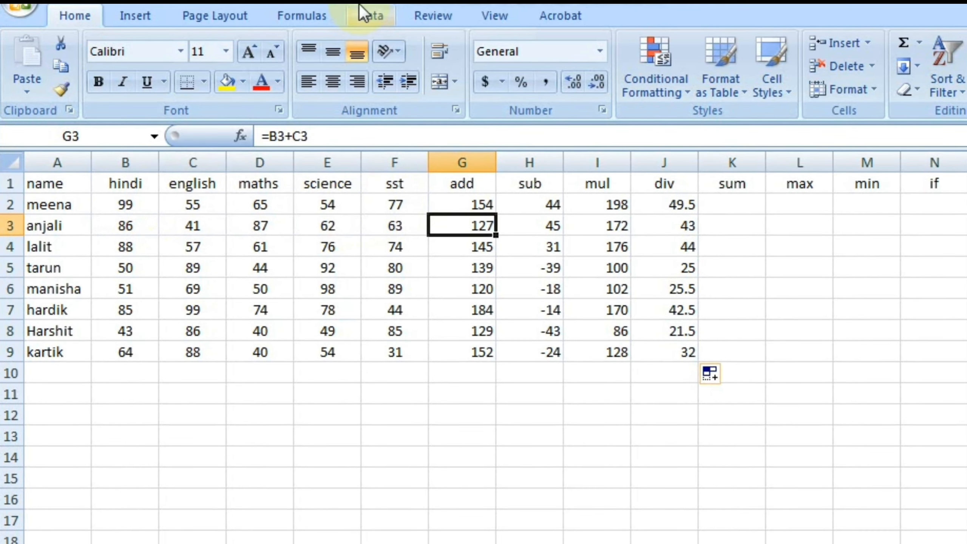
drag(127, 205, 425, 358)
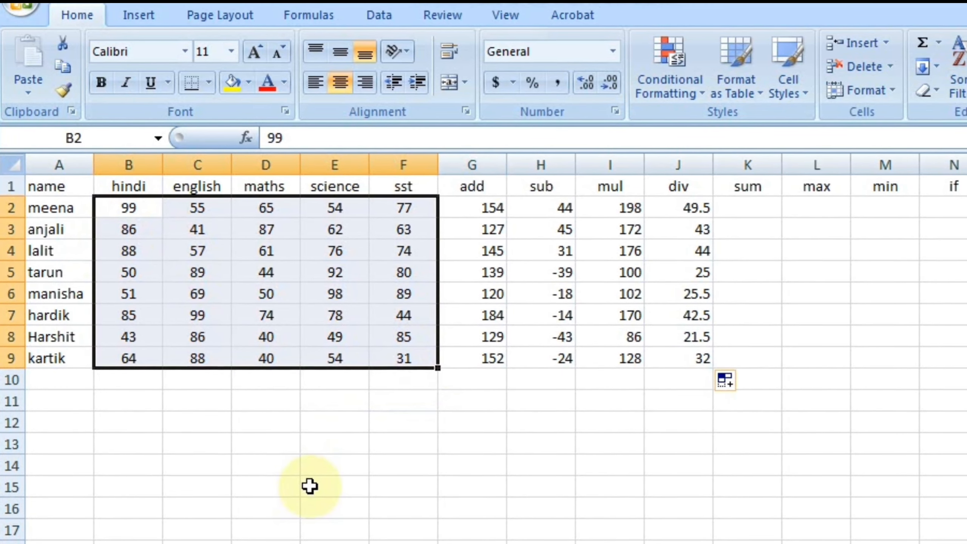
click(329, 458)
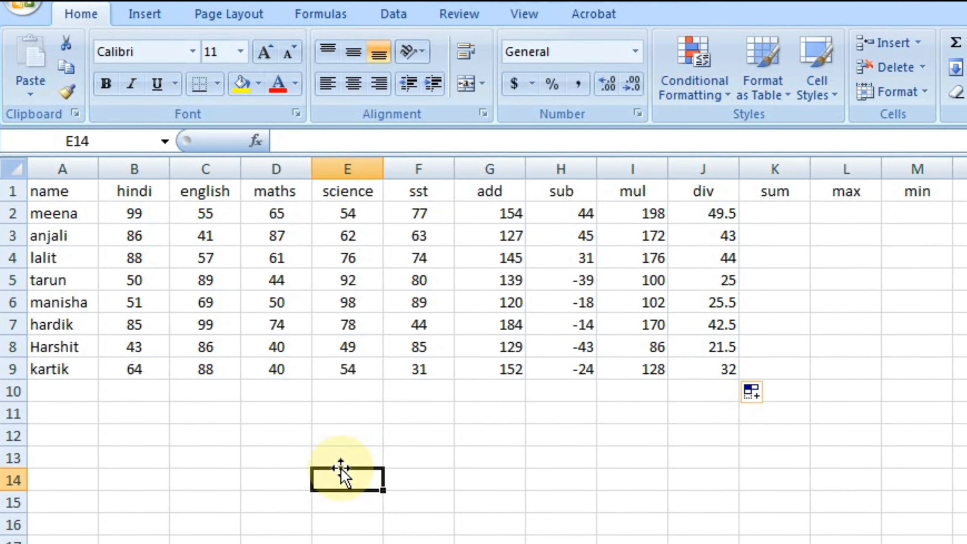
Step: Total the row 2 subject marks in K2 of the sum column with =SUM(B2:F2) and fill it down to K9
click(785, 209)
text(=)
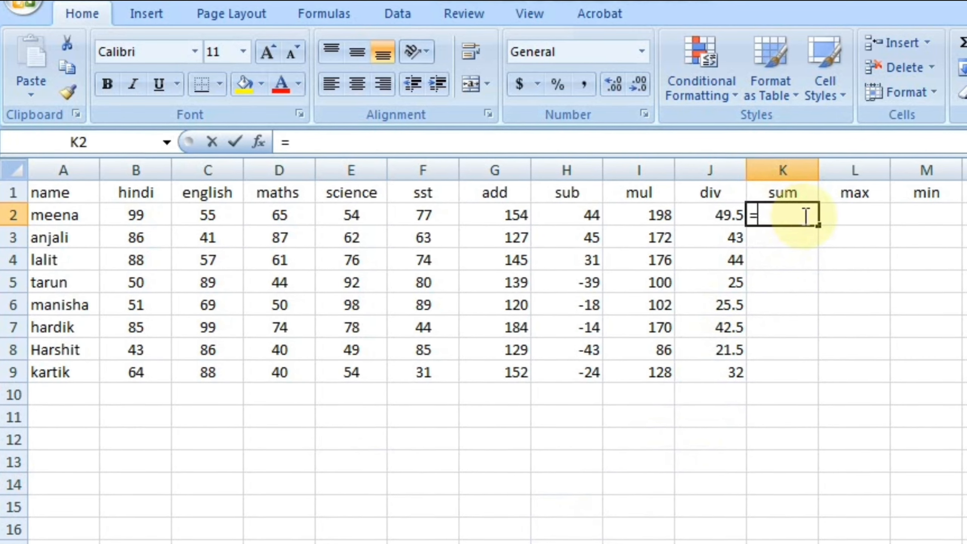
text(sum)
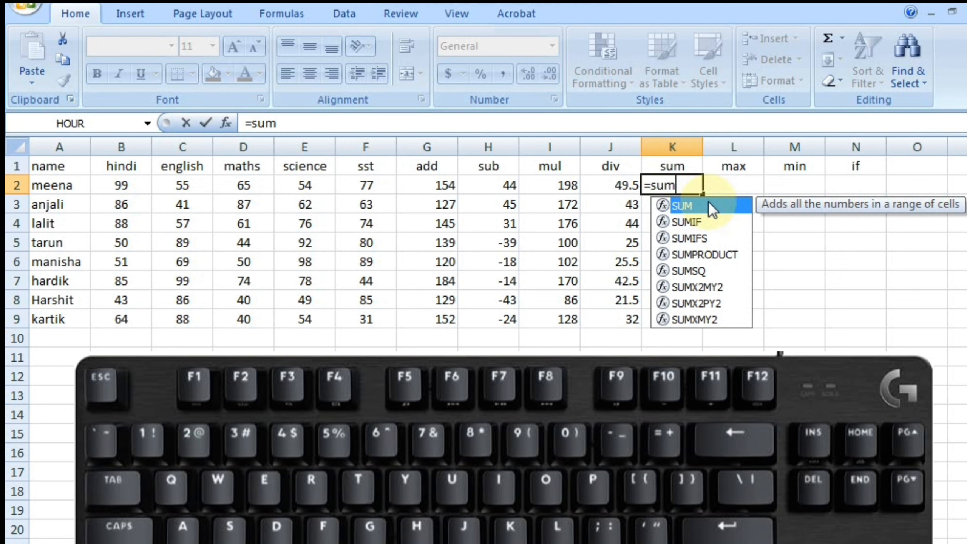
text(()
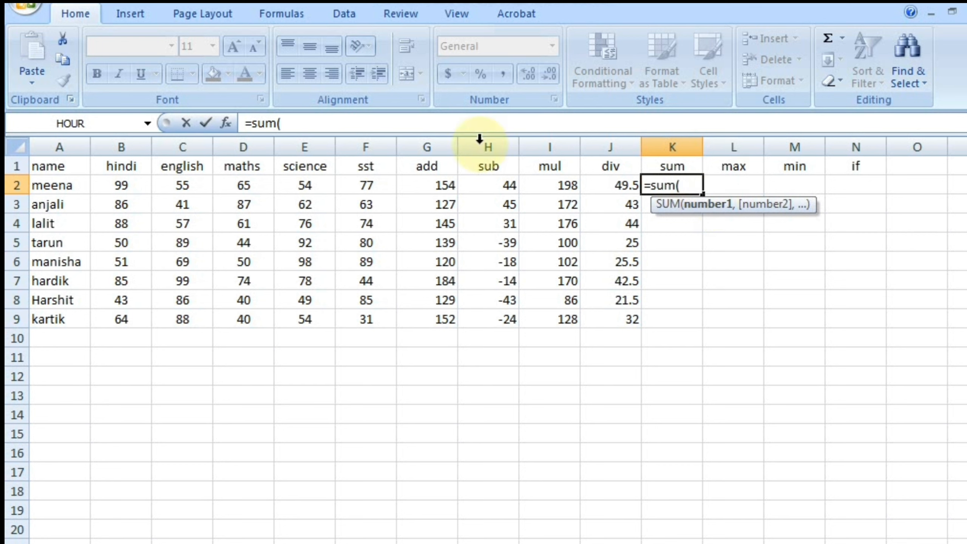
drag(124, 184, 356, 186)
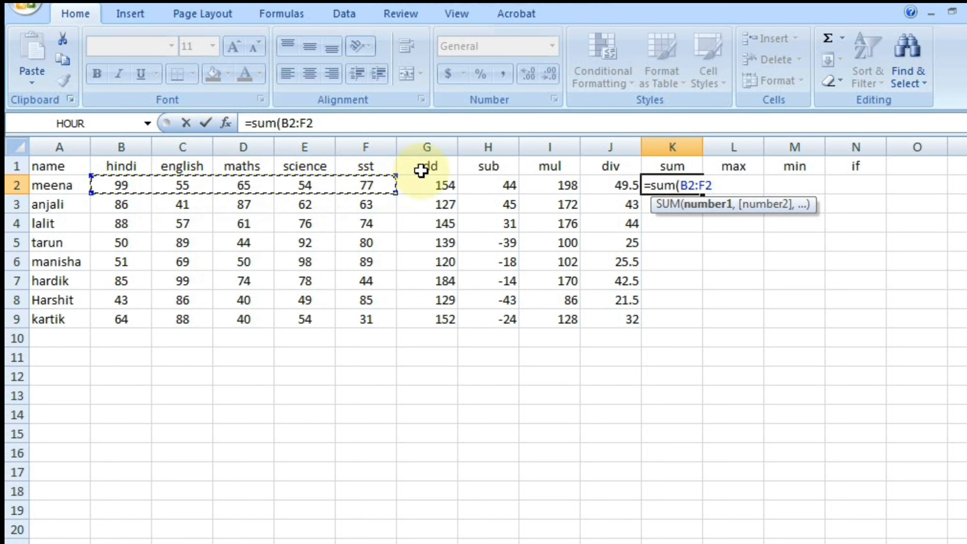
text())
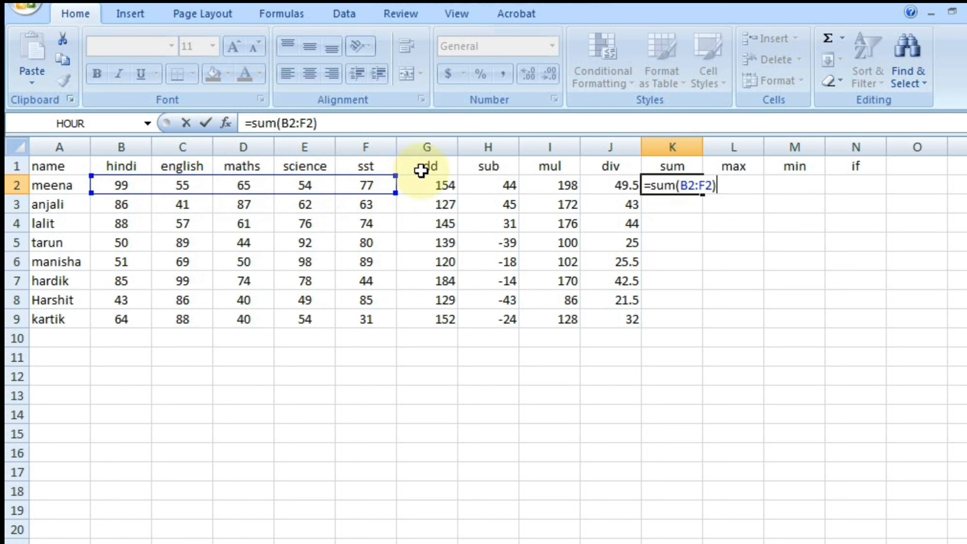
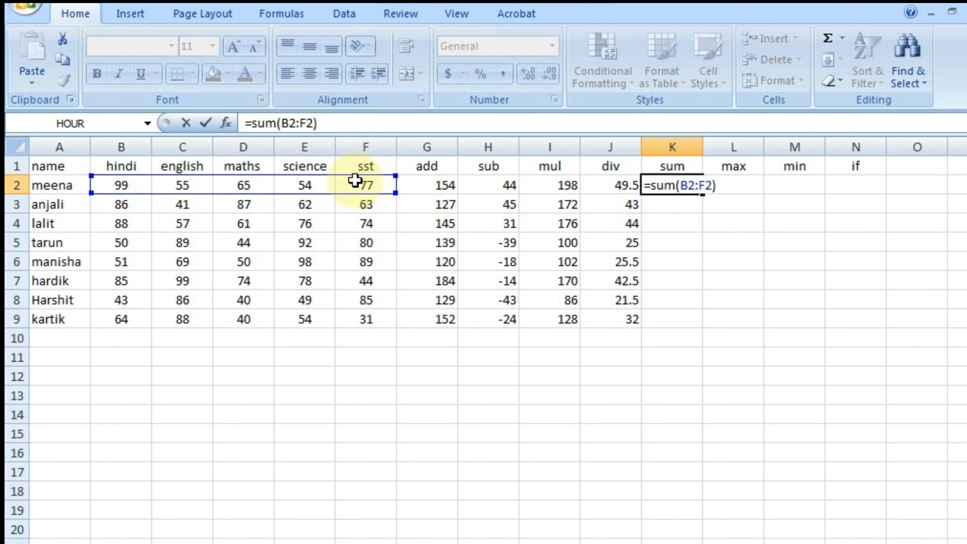
key(Return)
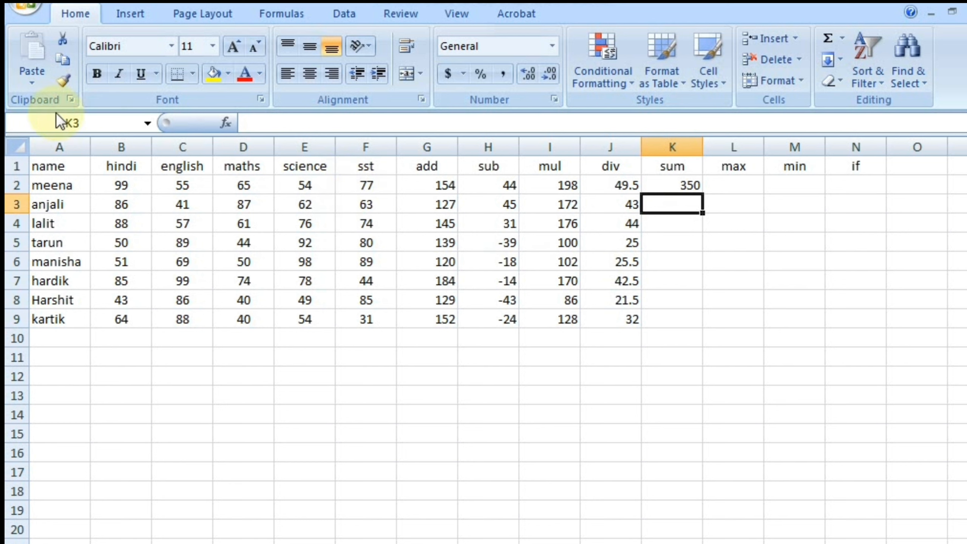
click(699, 184)
double_click(703, 194)
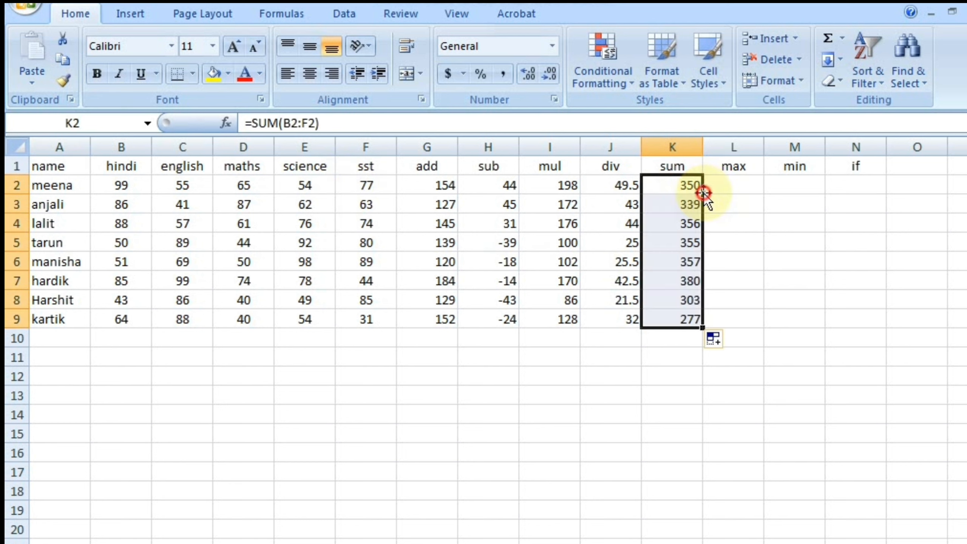
Step: Total the hindi marks below their column in B10 with =SUM(B2:B9) and clear the cell again
click(268, 261)
drag(125, 188, 139, 313)
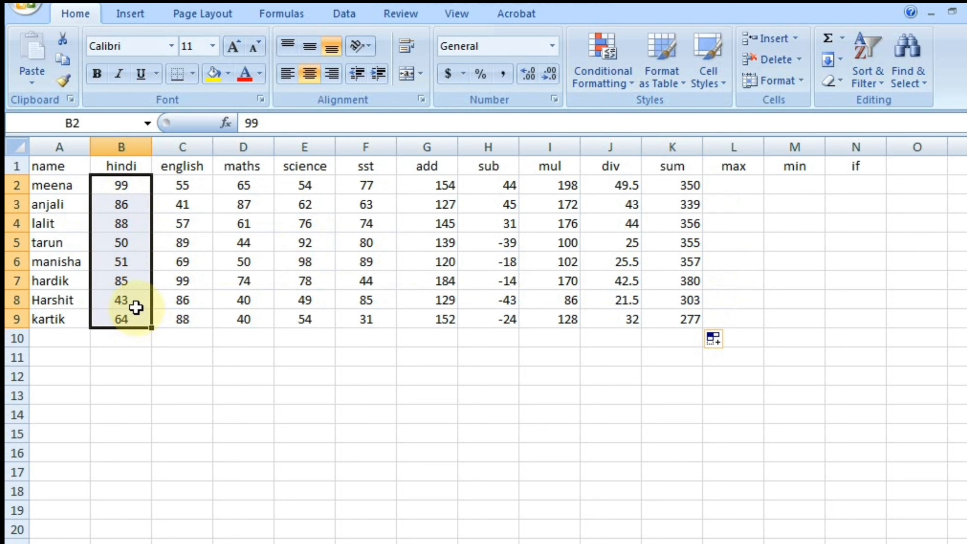
click(126, 336)
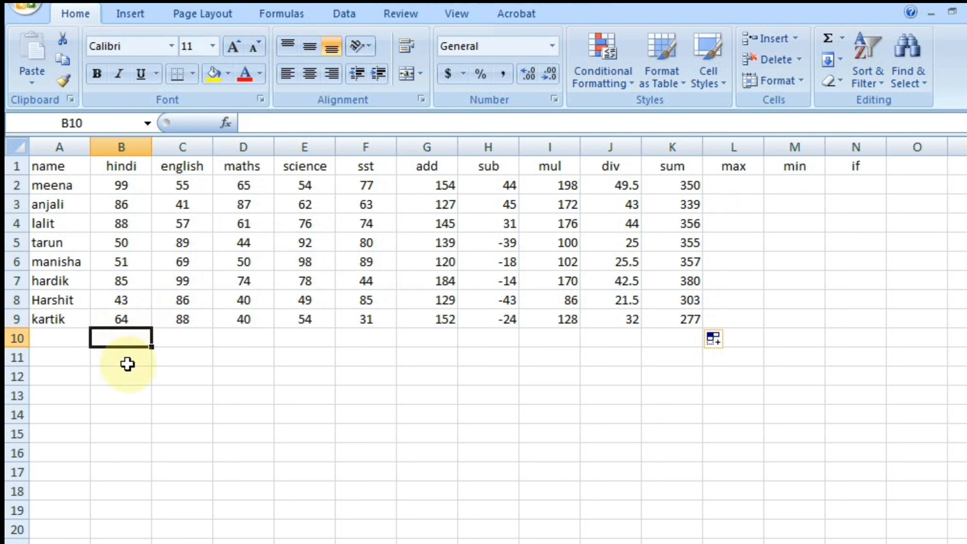
text(=sum)
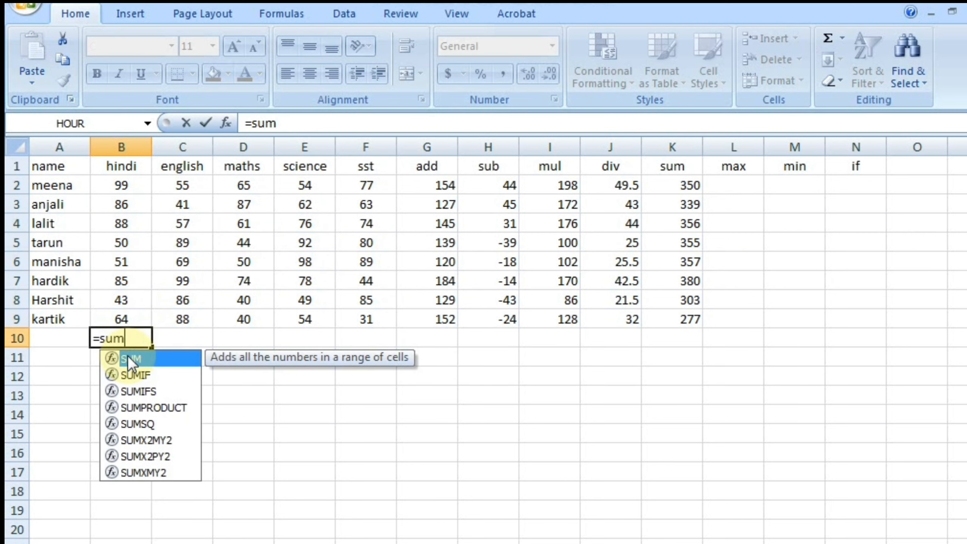
double_click(128, 358)
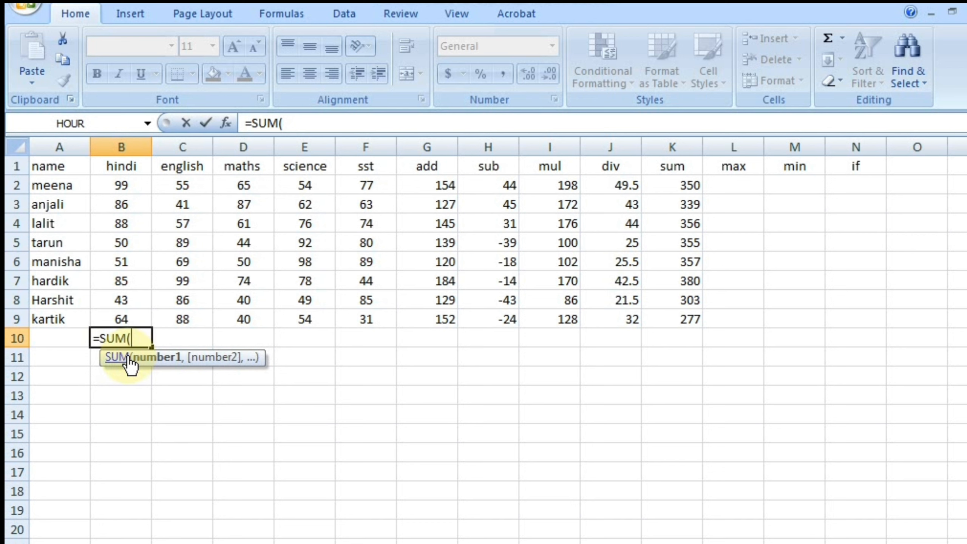
drag(118, 184, 121, 319)
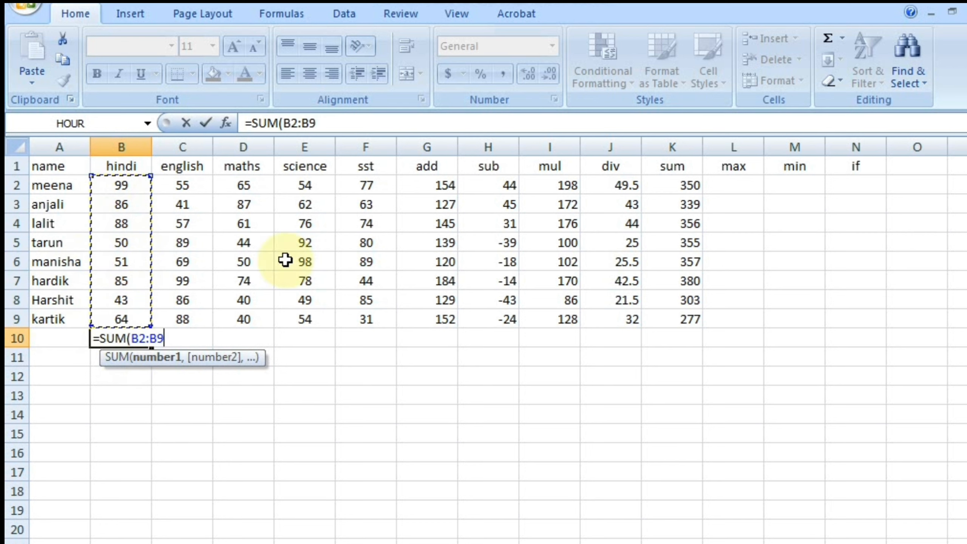
text())
key(Return)
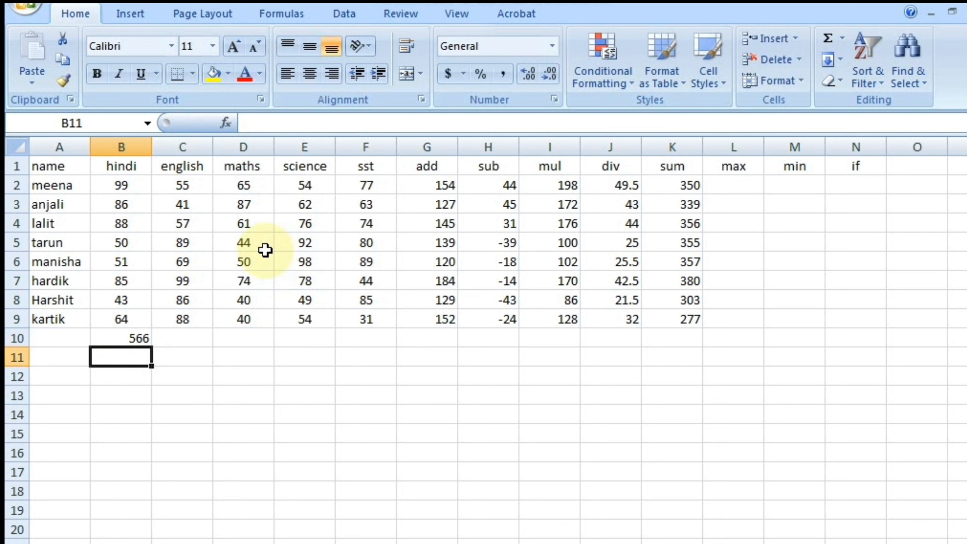
key(Up)
key(Delete)
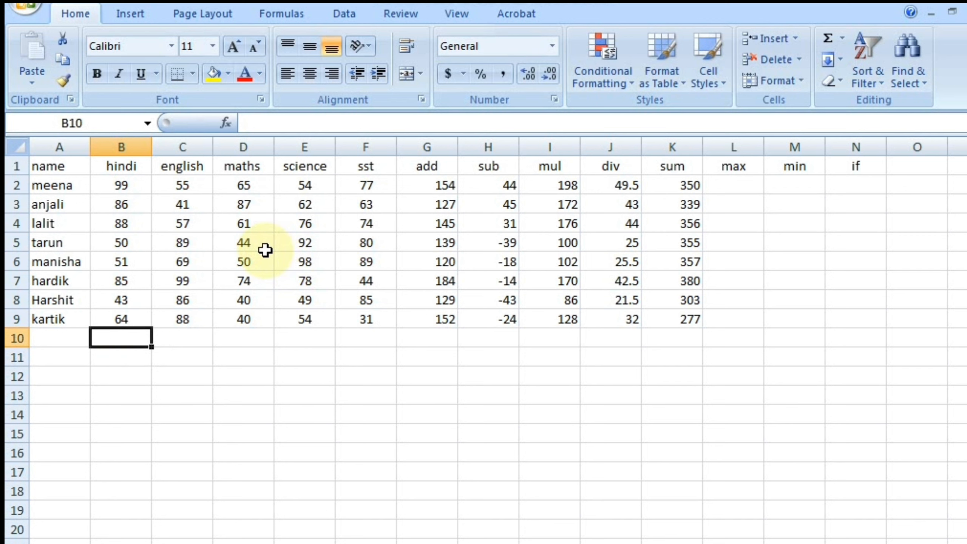
Step: Insert an AutoSum of the hindi marks B2:B9 in B10
key(alt)
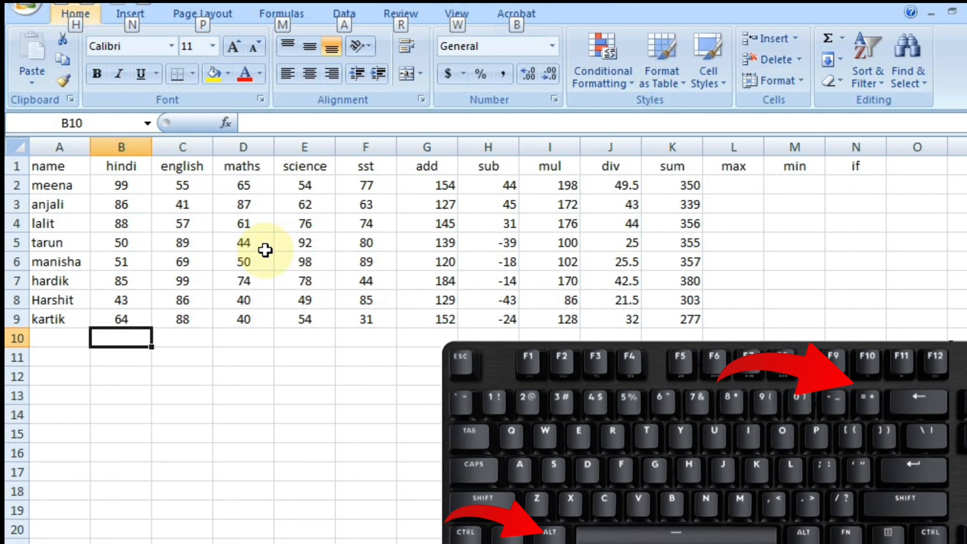
key(alt)
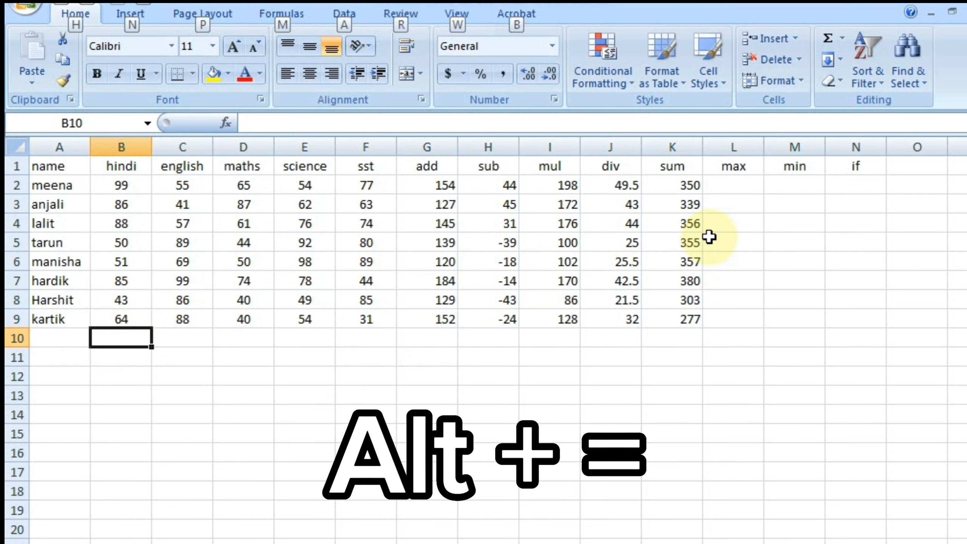
key(alt+equal)
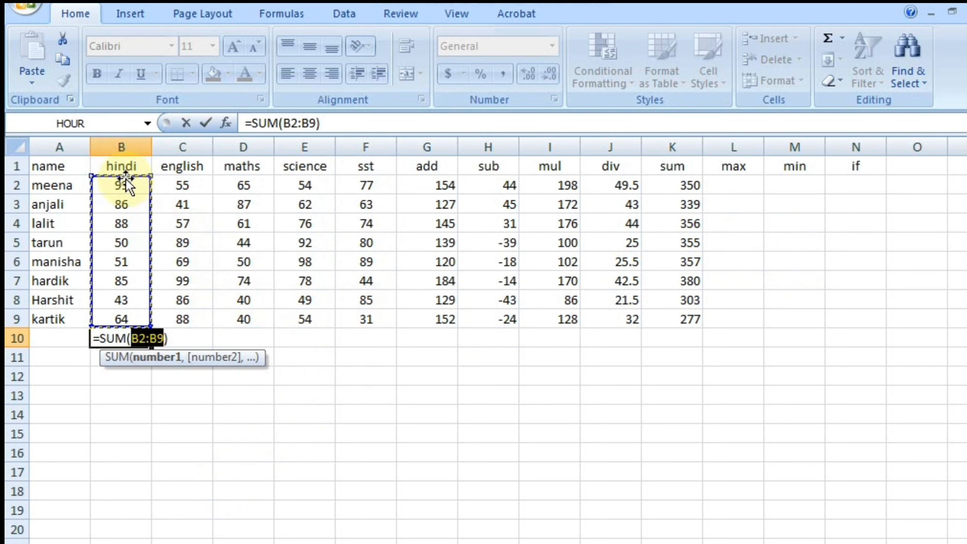
key(Return)
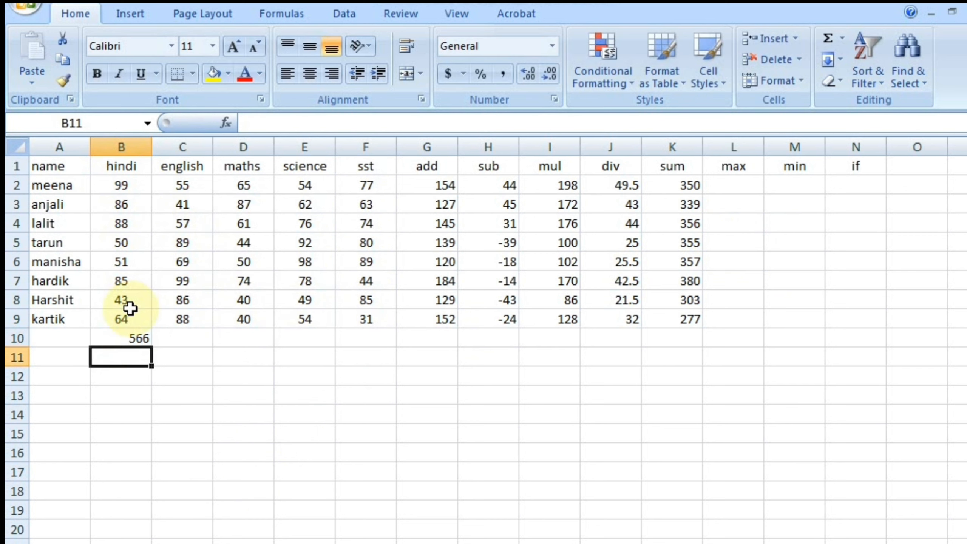
Step: Insert an AutoSum of the row 2 marks B2:F2 in L2 and clear the cell again
click(734, 186)
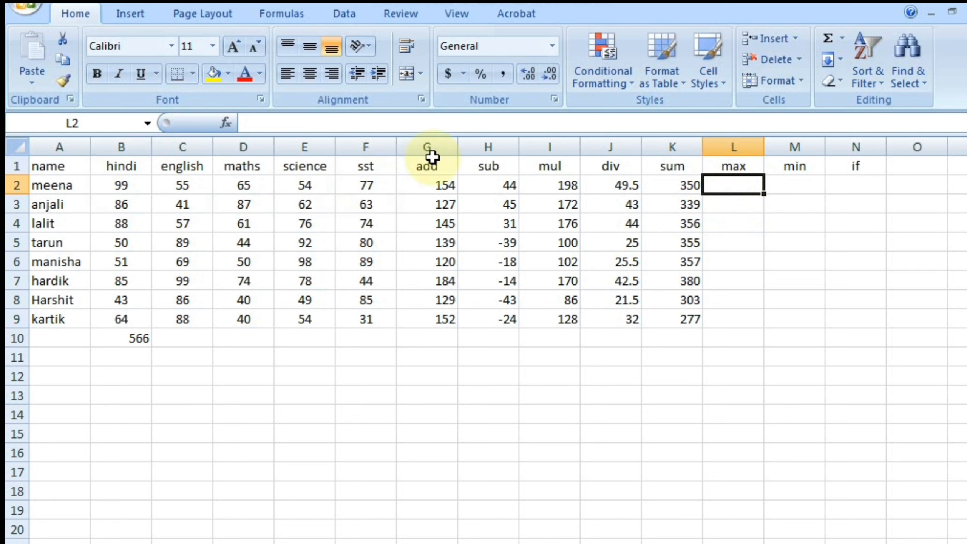
key(alt+equal)
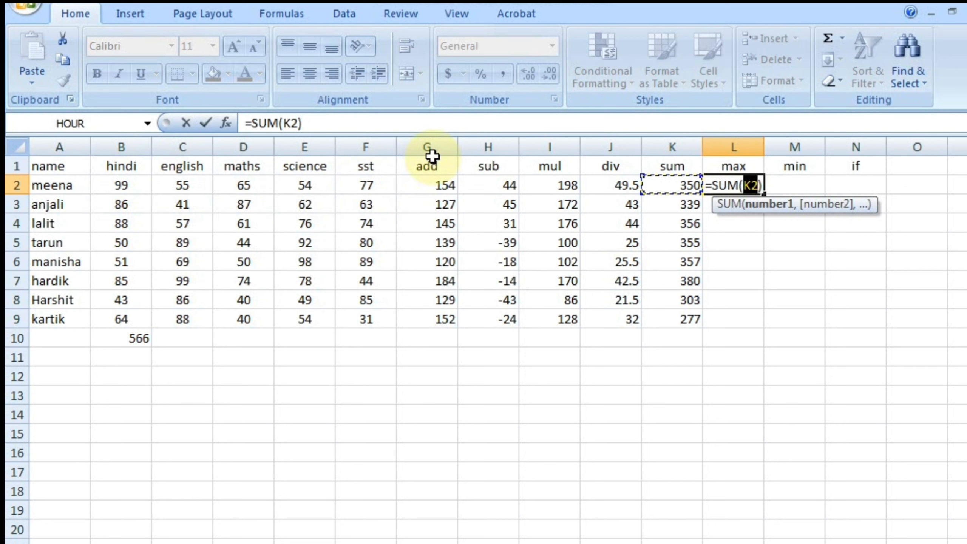
drag(108, 179, 365, 183)
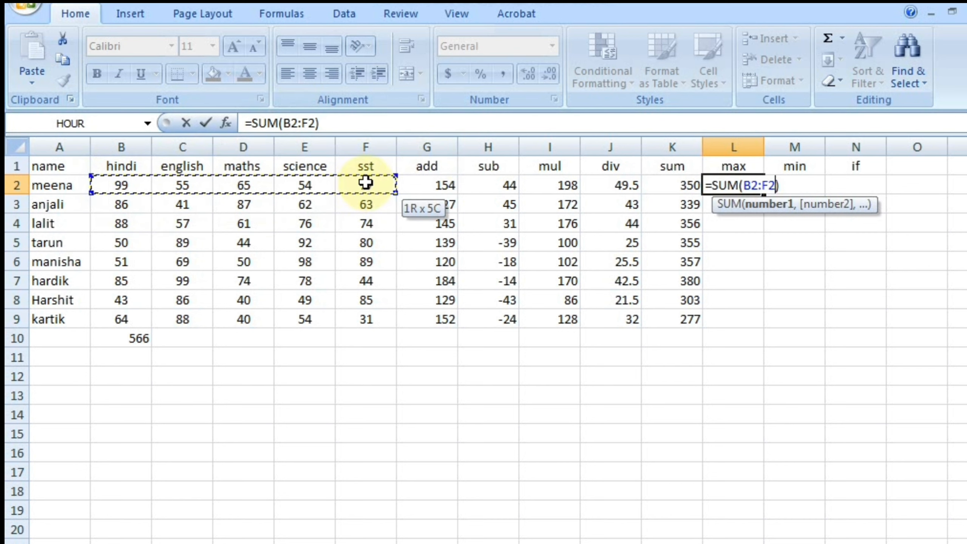
key(Return)
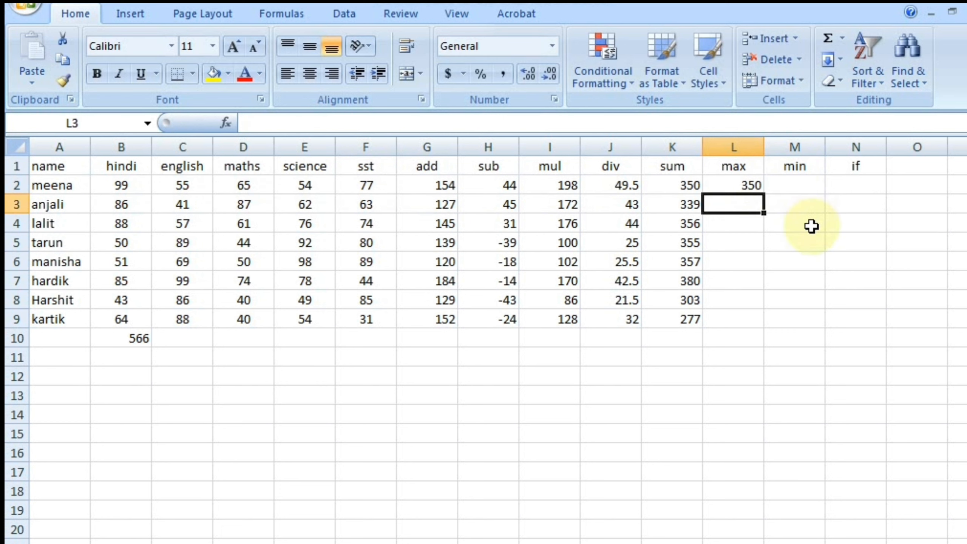
click(739, 190)
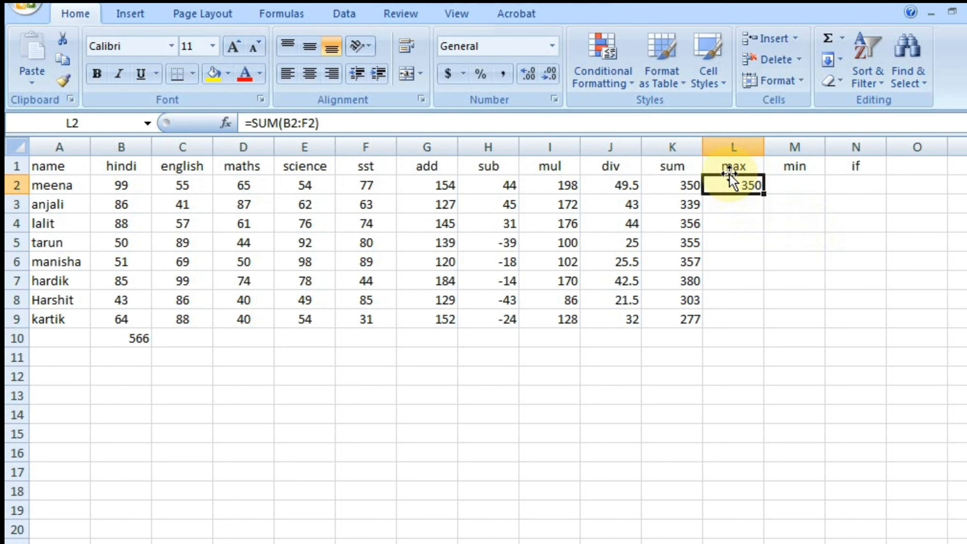
key(Delete)
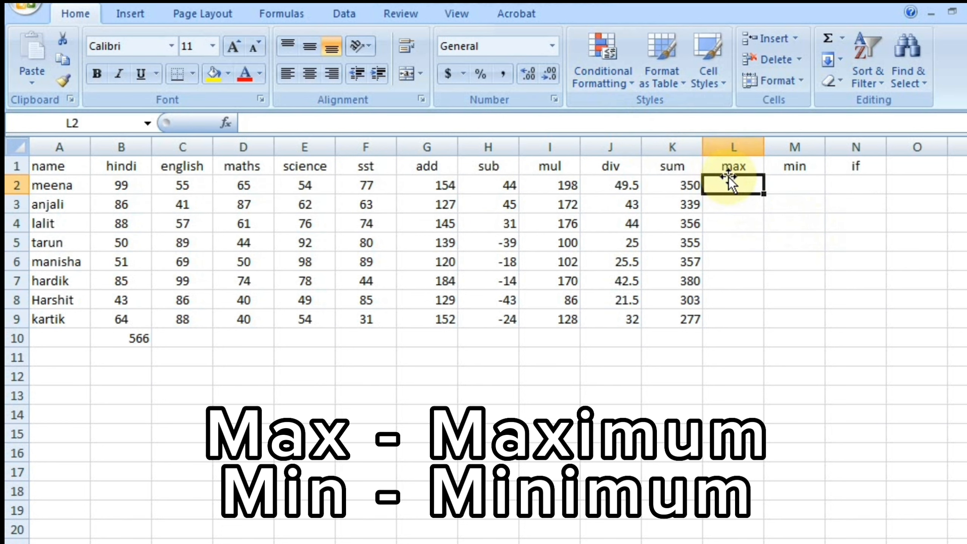
Step: Examine the block of subject marks in B2:F9, including its corner cells B2 and F9
click(563, 260)
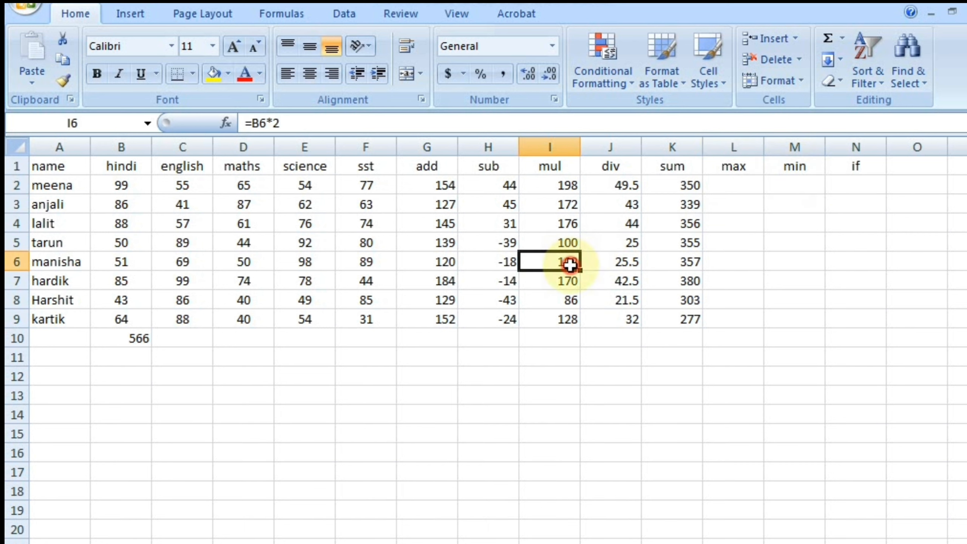
drag(368, 319, 122, 193)
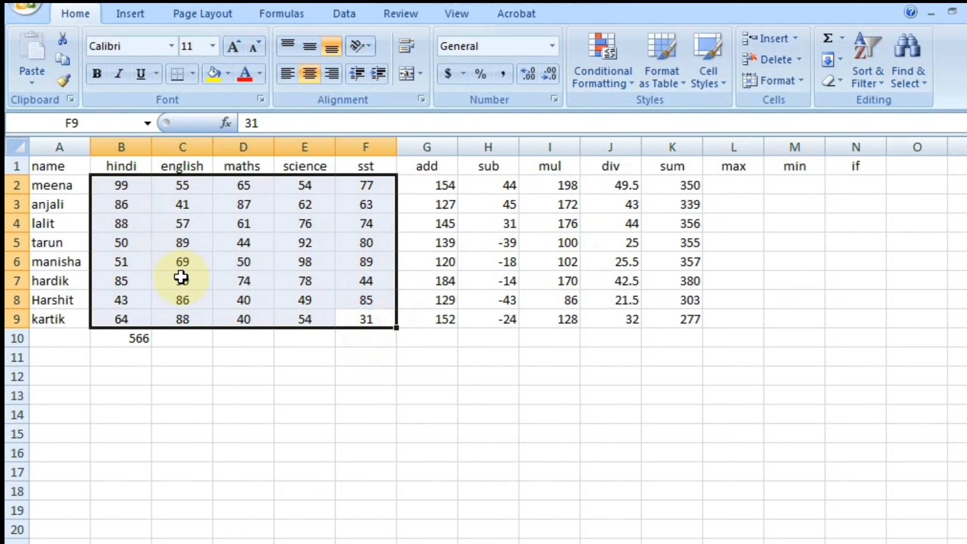
click(135, 180)
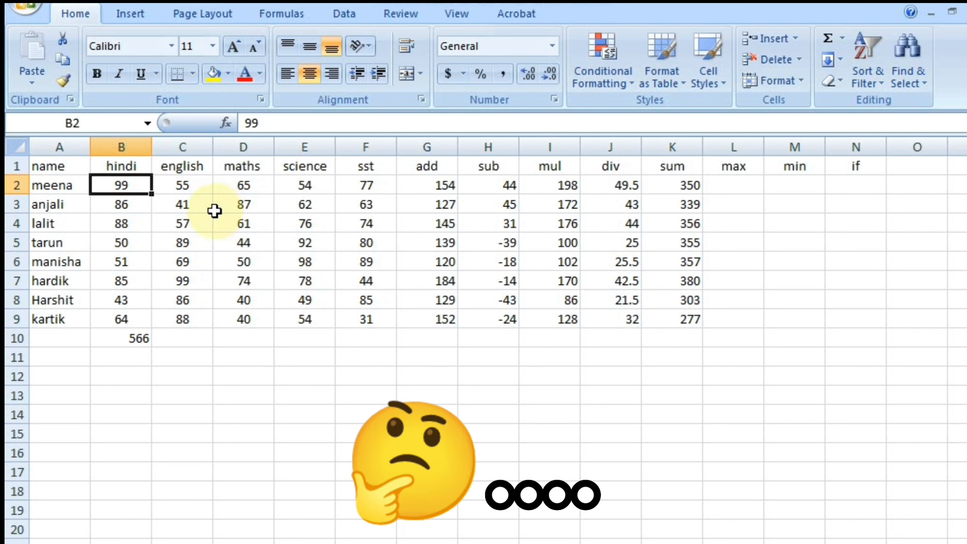
click(358, 318)
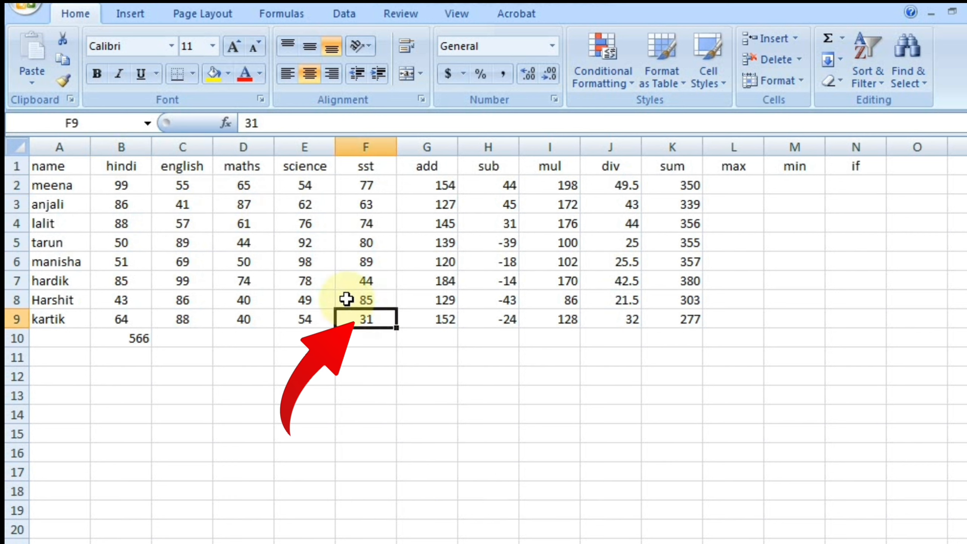
click(394, 261)
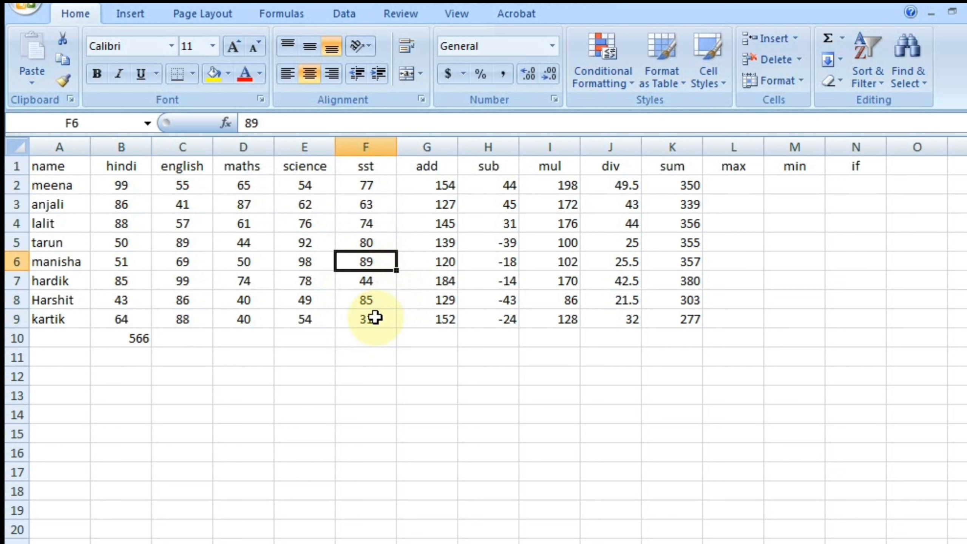
drag(374, 317, 125, 185)
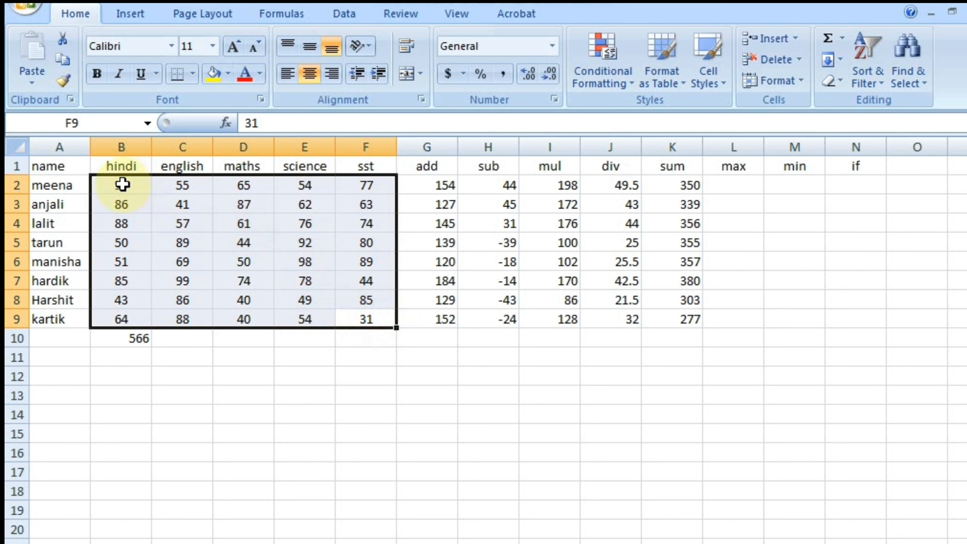
click(179, 256)
drag(129, 187, 794, 543)
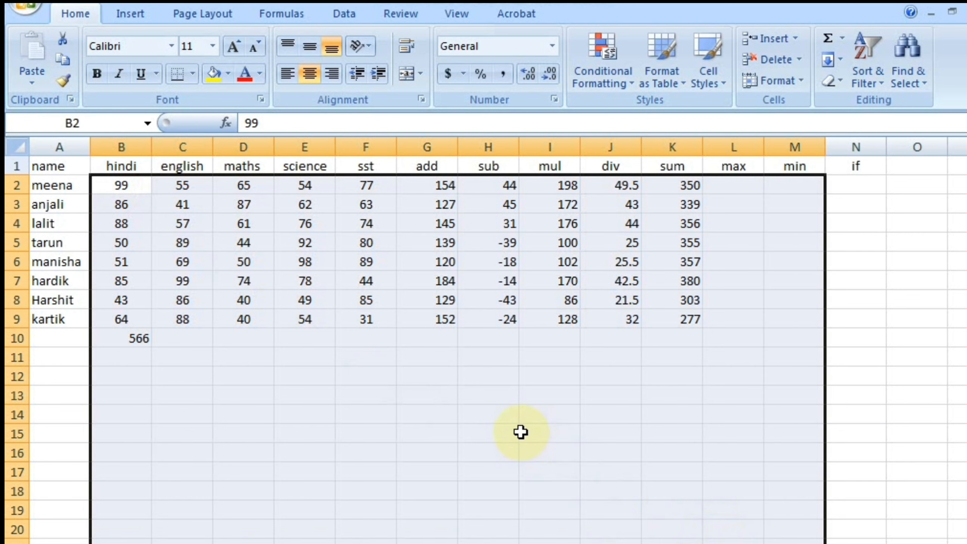
click(512, 420)
Step: Compare the row 2 and row 3 subject marks with their cells L2 and L3 in the max column
click(743, 185)
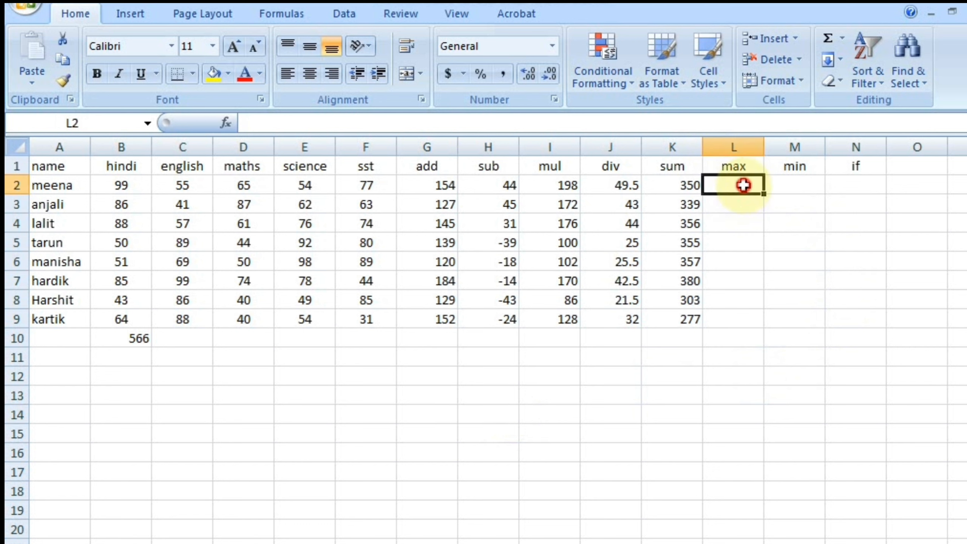
drag(506, 281, 503, 263)
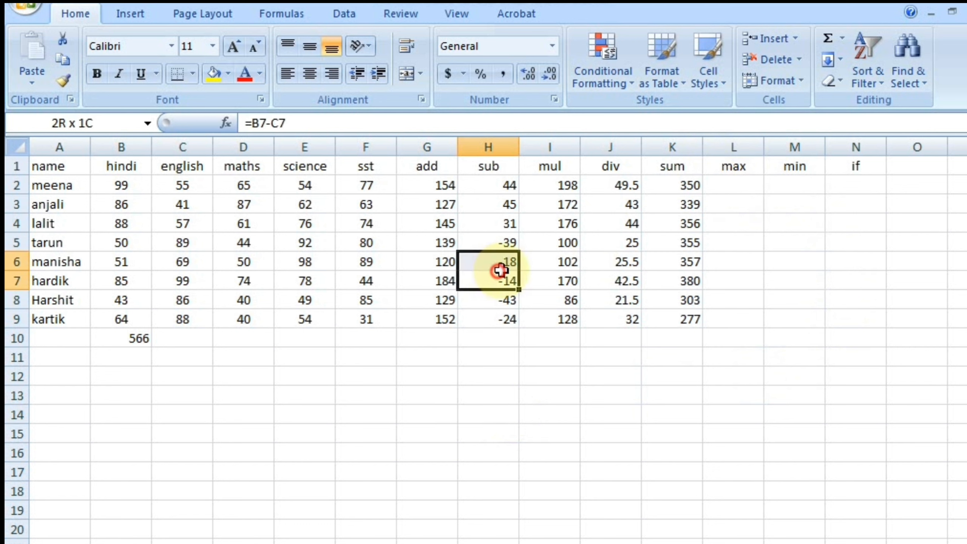
drag(113, 185, 345, 185)
click(712, 186)
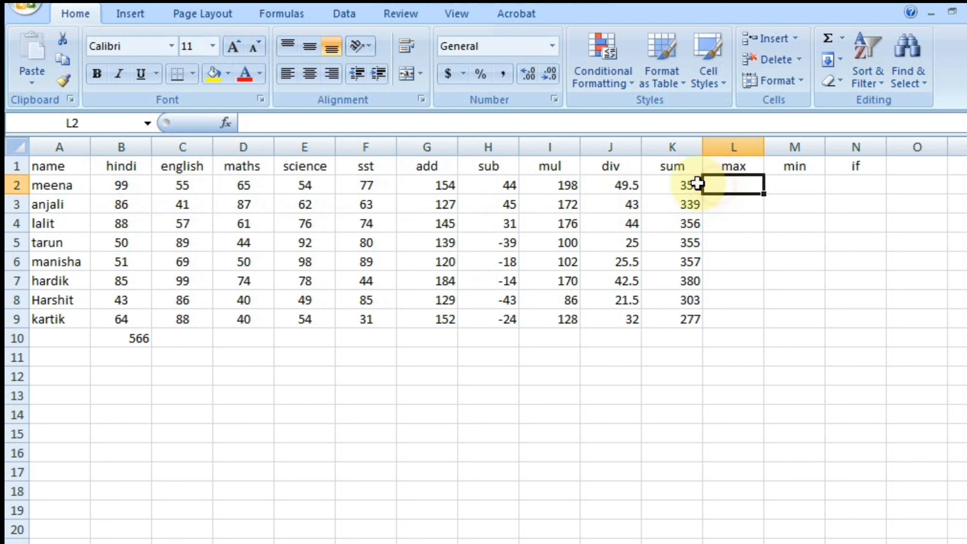
drag(134, 208, 381, 205)
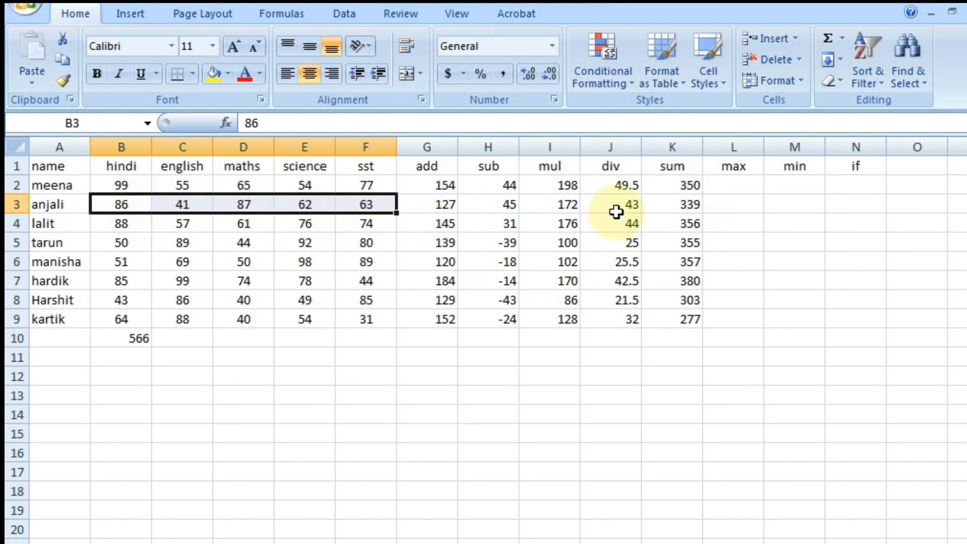
click(729, 199)
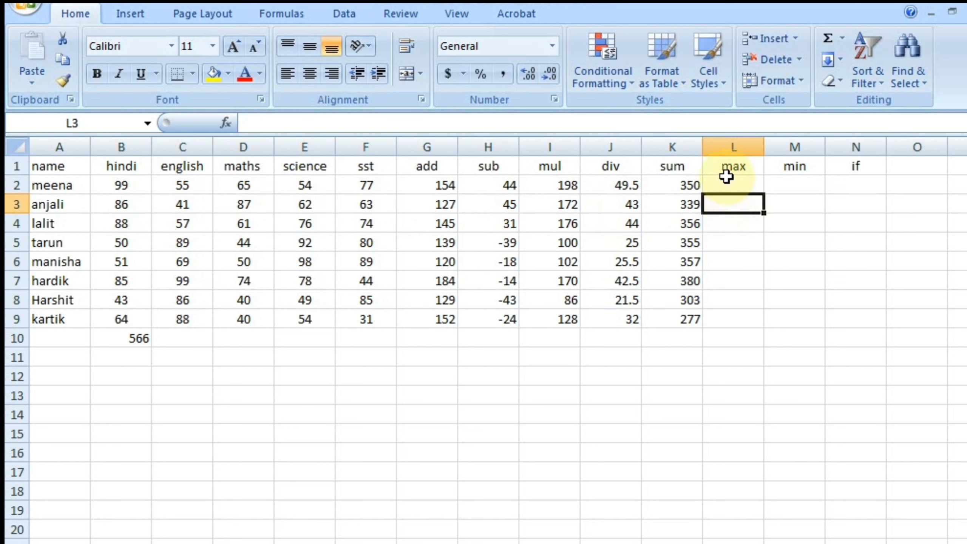
Step: Find the highest mark in the whole table with =MAX(B2:F9) in L2 of the max column
click(725, 182)
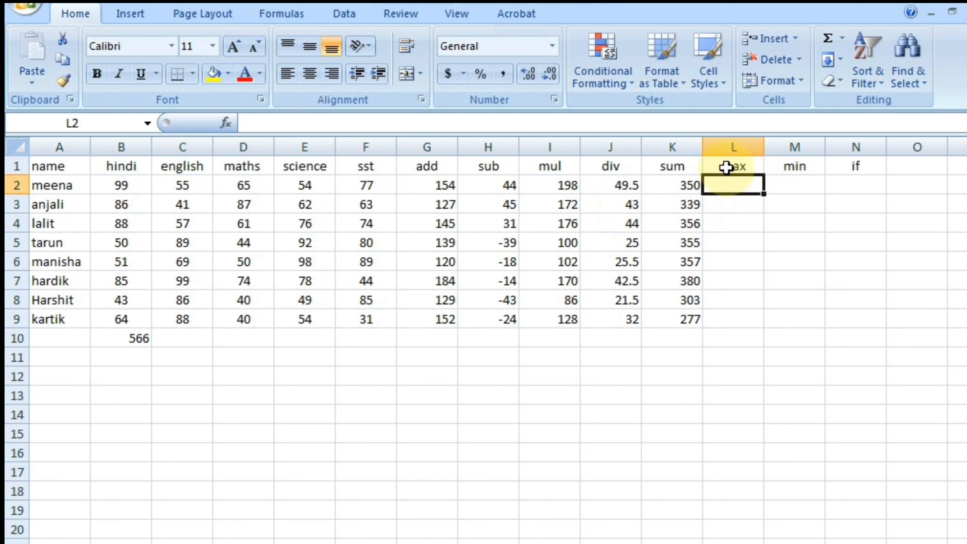
text(=max)
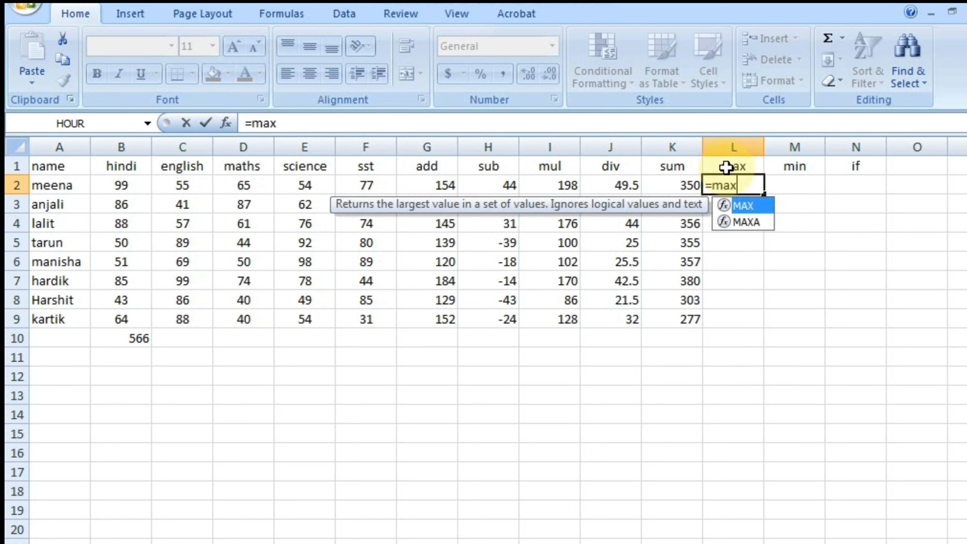
key(Tab)
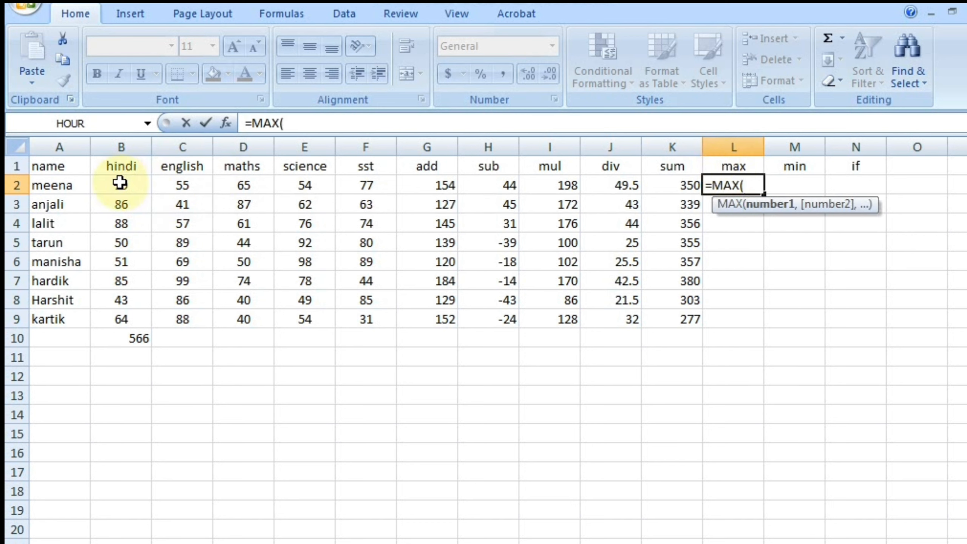
drag(120, 183, 381, 319)
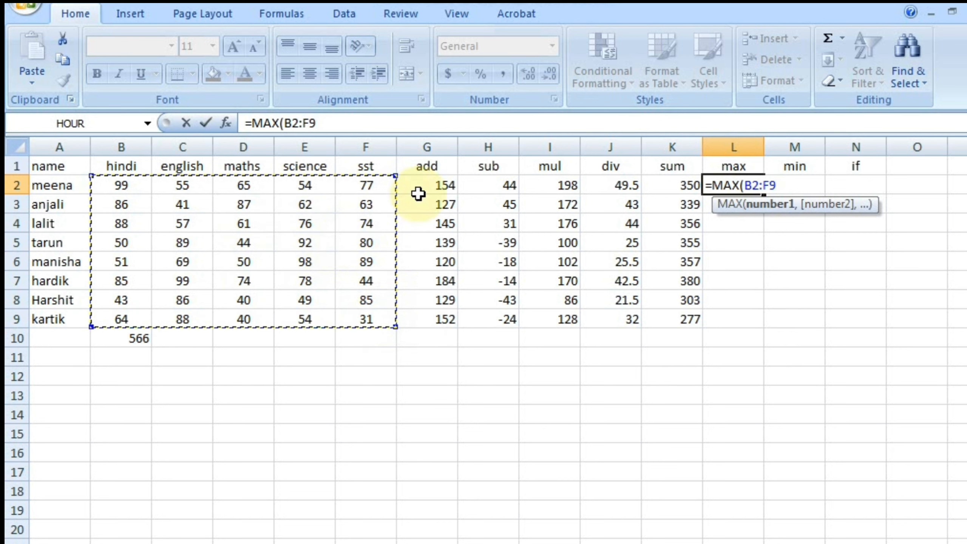
text())
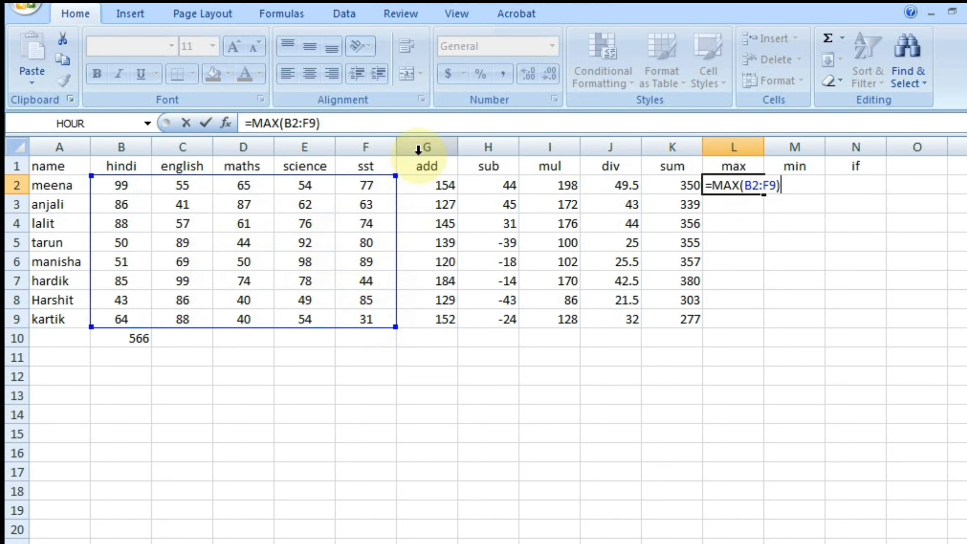
key(Return)
click(752, 183)
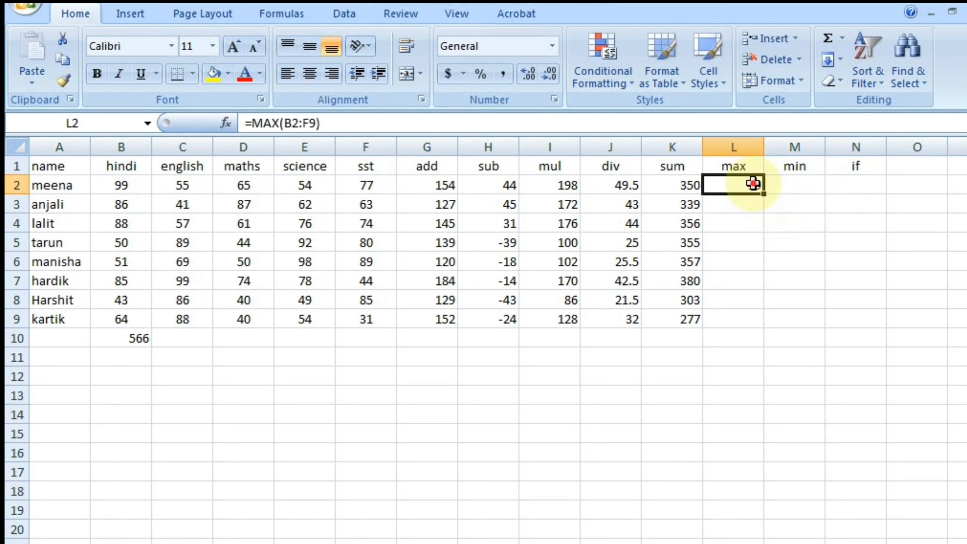
Step: Set the maths mark in D4 to 101 to test the MAX formula
click(246, 228)
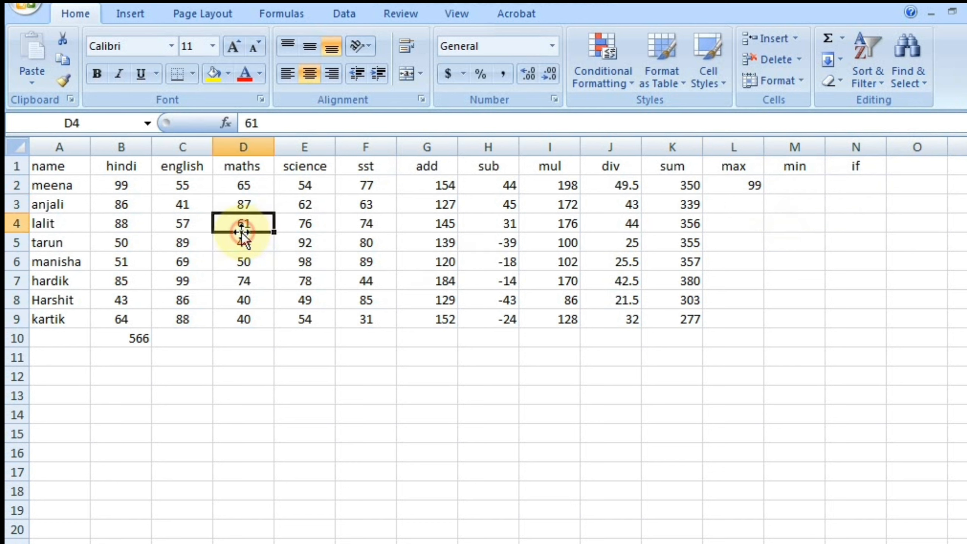
text(1)
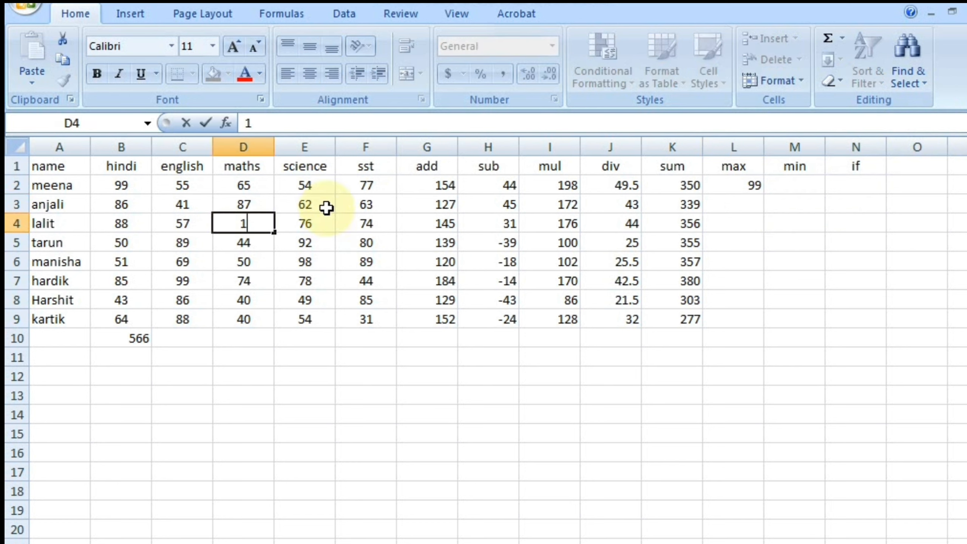
text(01)
key(Return)
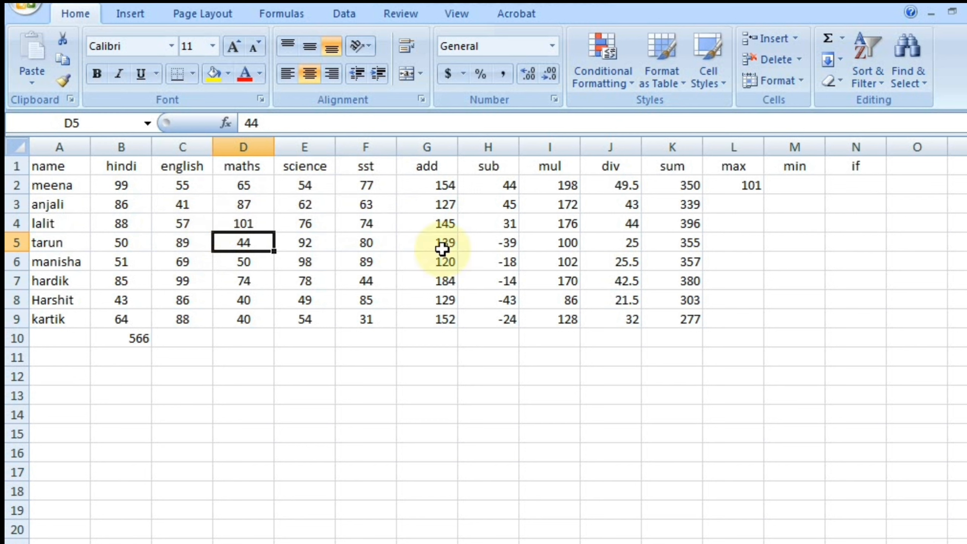
Step: Check the sum formula in K2 and set the science mark in E2 to 64
click(671, 179)
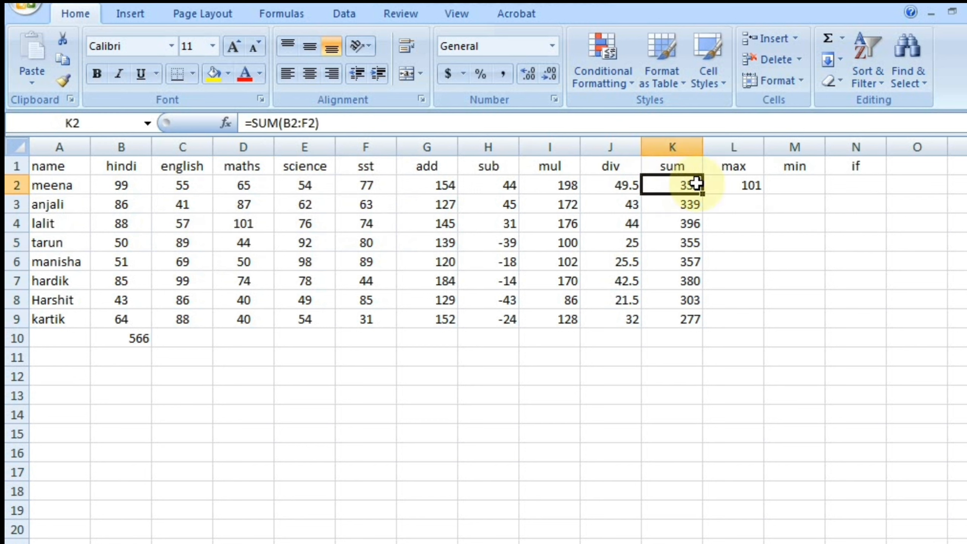
click(305, 183)
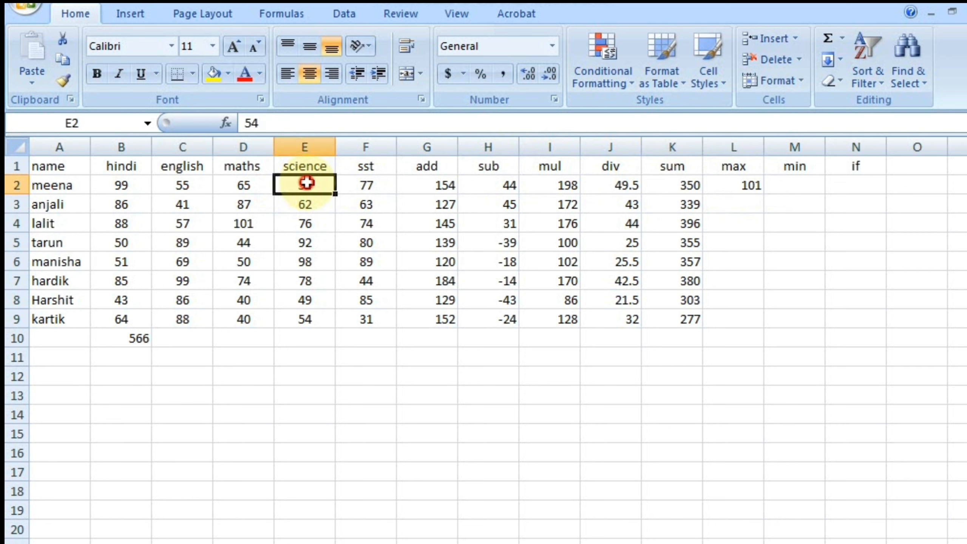
text(64)
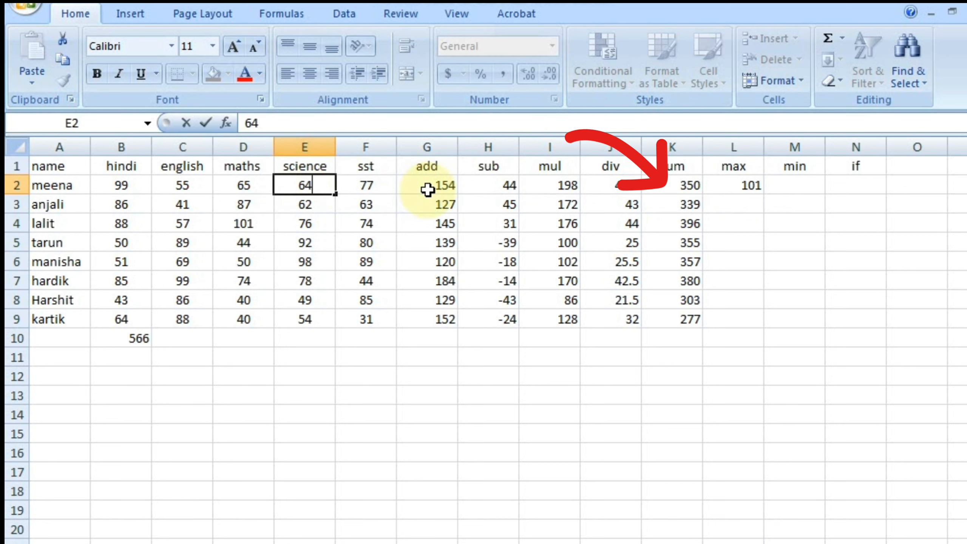
key(Return)
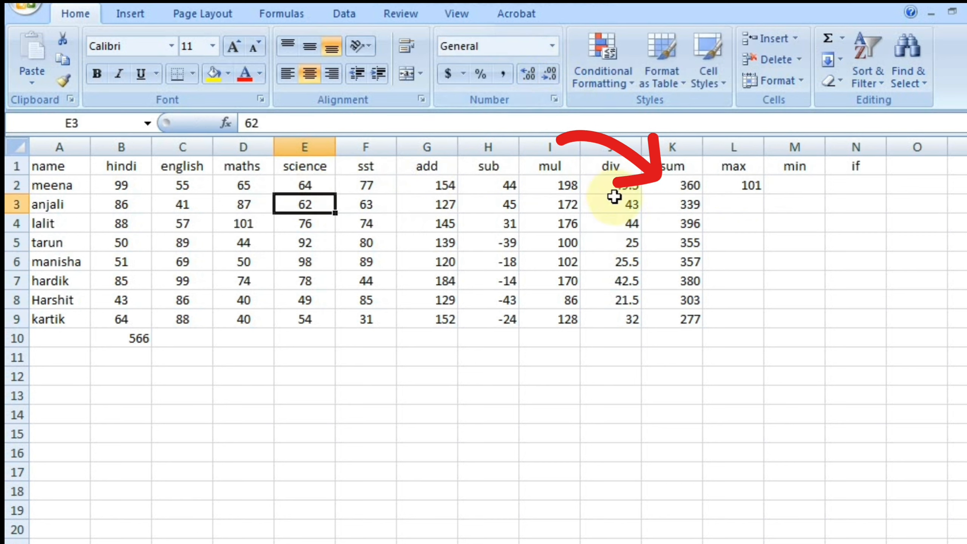
click(678, 186)
Step: Replace the formula in L2 of the max column with =MAX(B2:F2) to get only the row 2 student's highest mark
click(743, 182)
key(Delete)
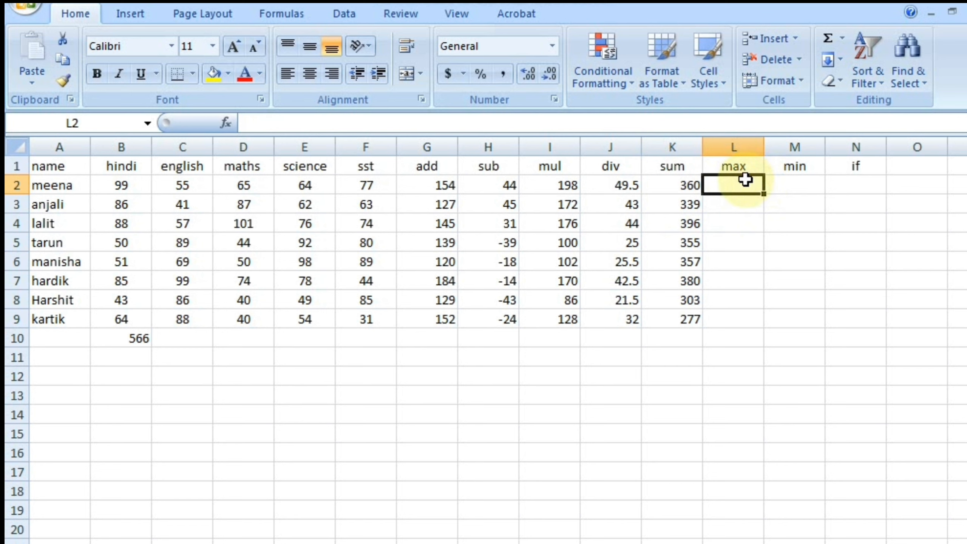
drag(125, 184, 362, 189)
click(735, 182)
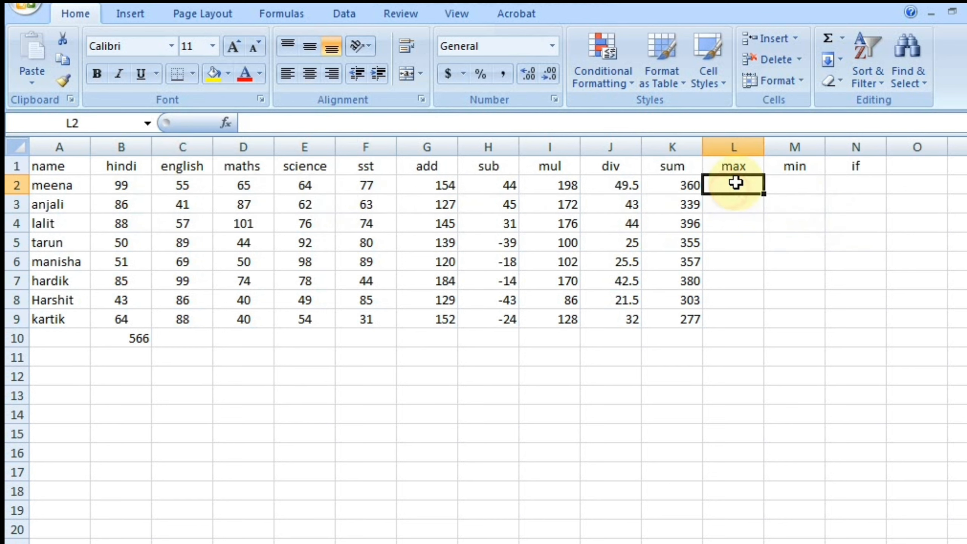
text(=max)
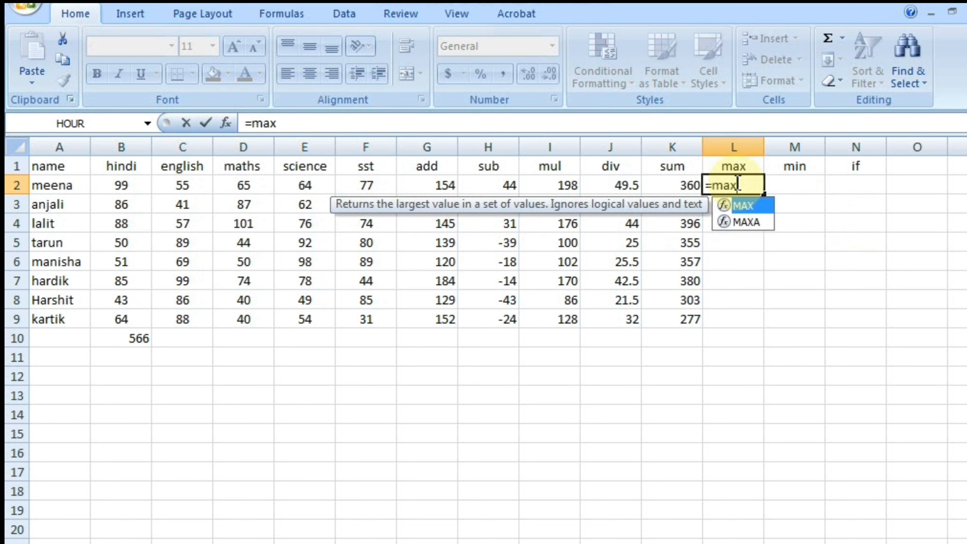
key(Tab)
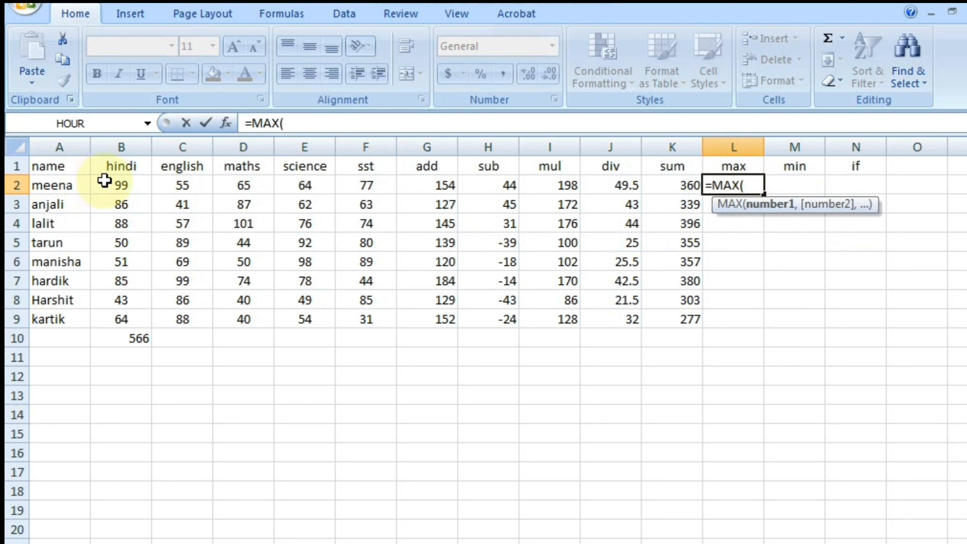
drag(106, 182, 367, 181)
key(Return)
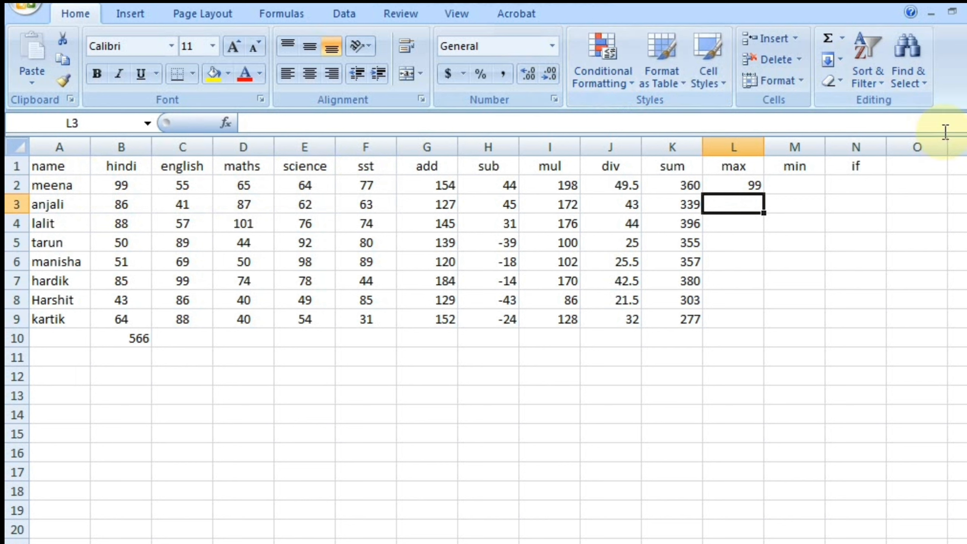
Step: Fill the MAX formula from L2 down to L9 and check it against the row 7 subject marks
click(754, 185)
double_click(763, 194)
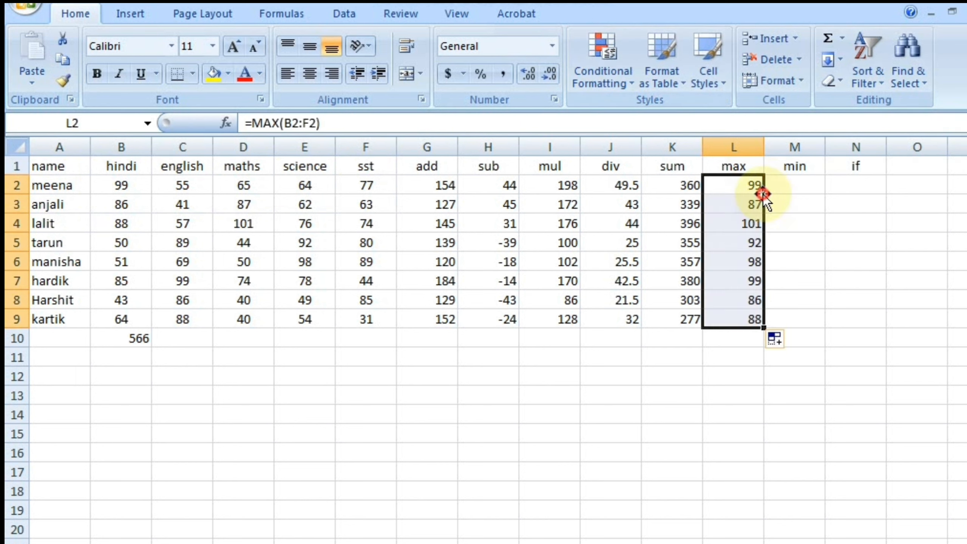
drag(136, 277, 347, 275)
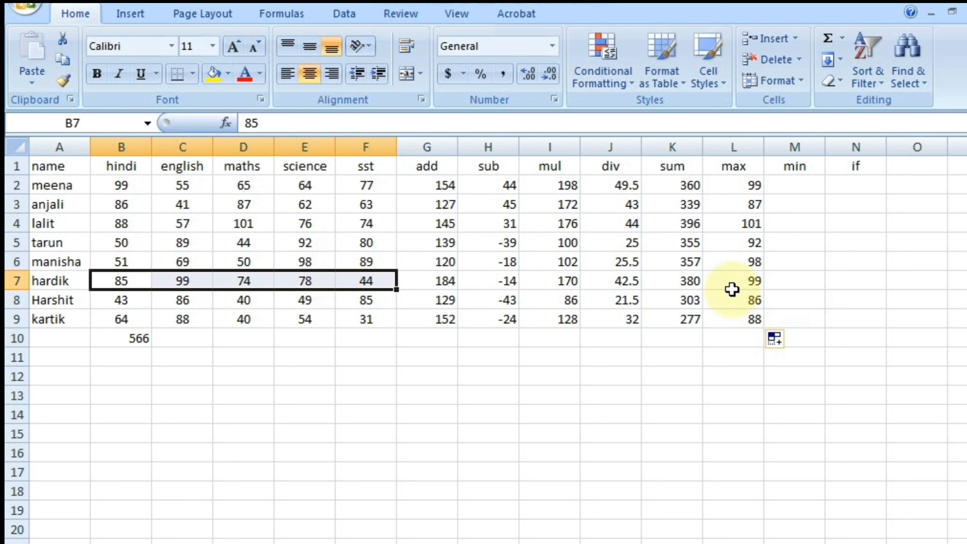
Step: Find the lowest row 2 mark with =MIN(B2:F2) in M2 of the min column
click(803, 178)
text(=min)
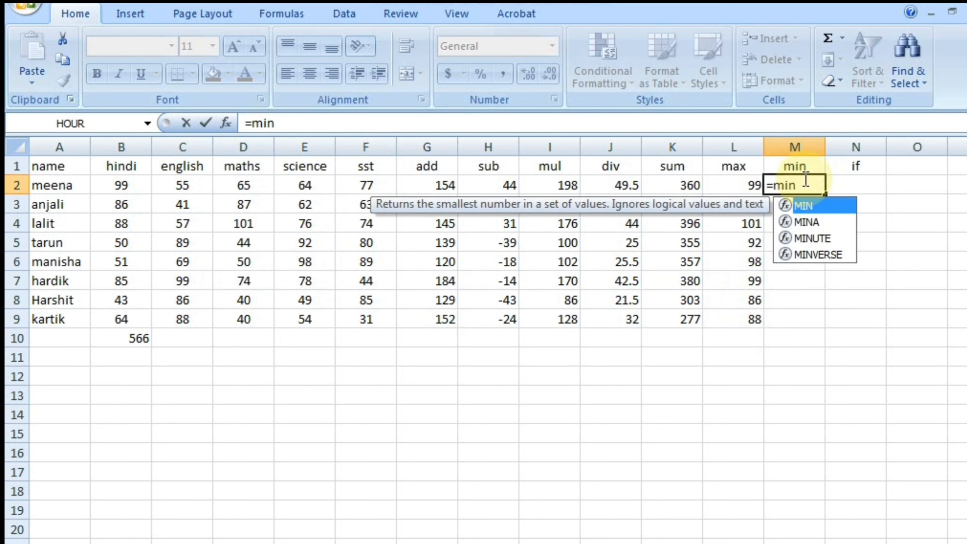
key(Tab)
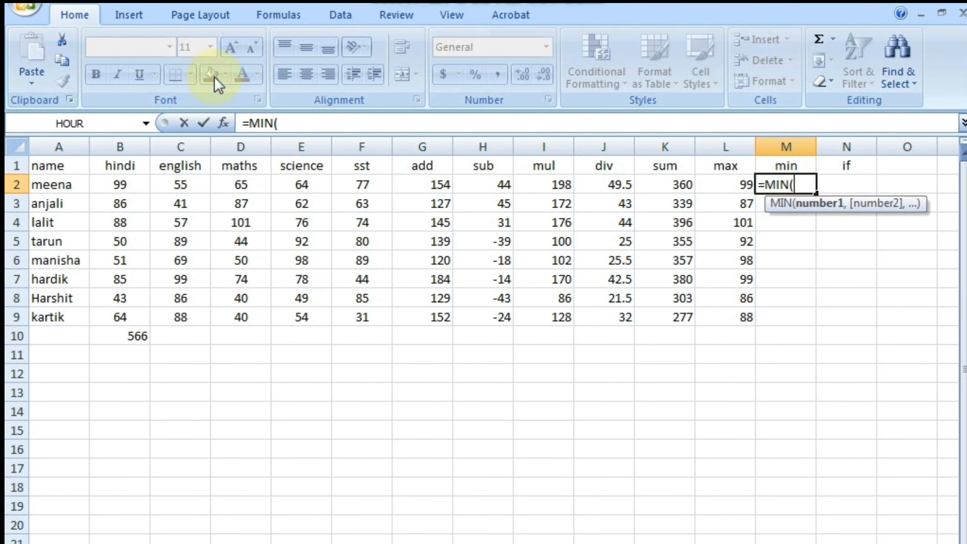
drag(120, 184, 367, 186)
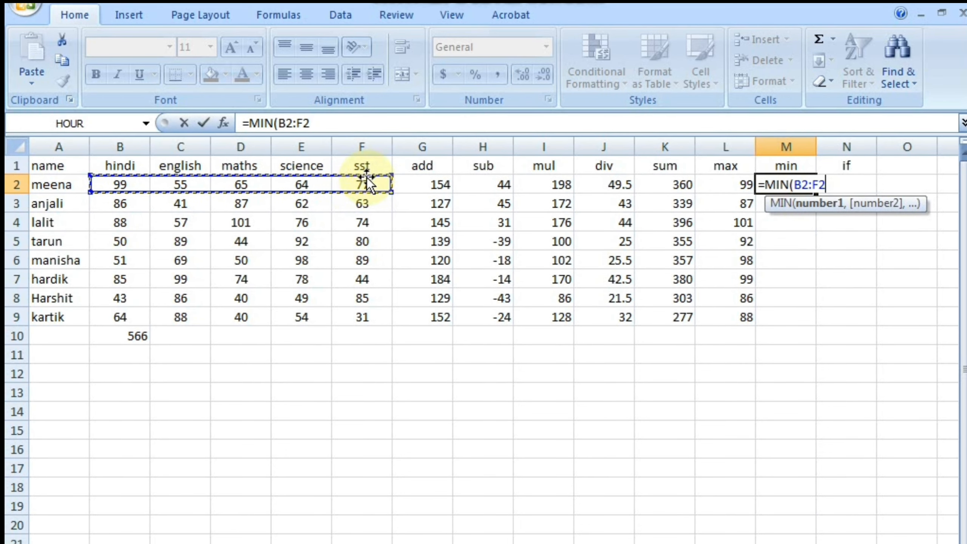
text())
key(Return)
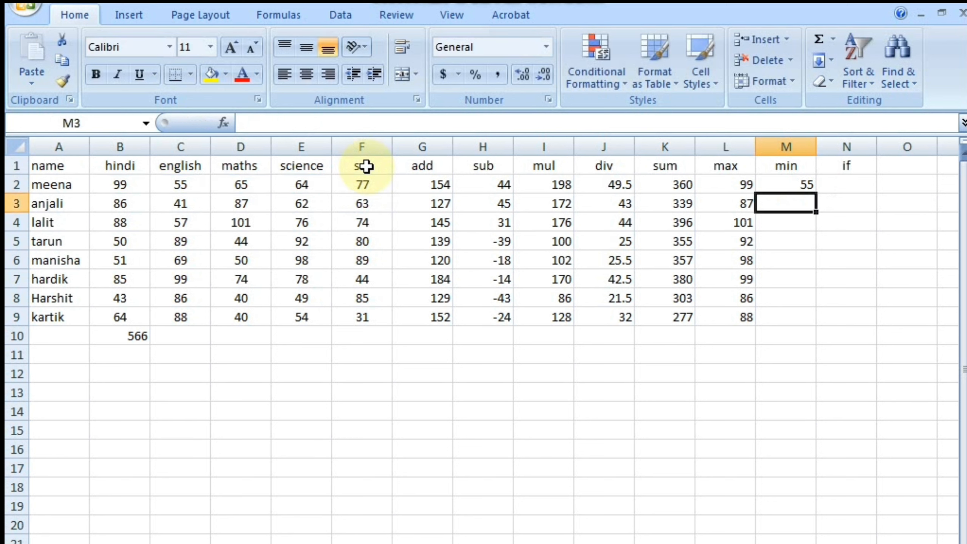
Step: Fill the MIN formula from M2 down to M9 and check it against the row 9 subject marks
click(811, 185)
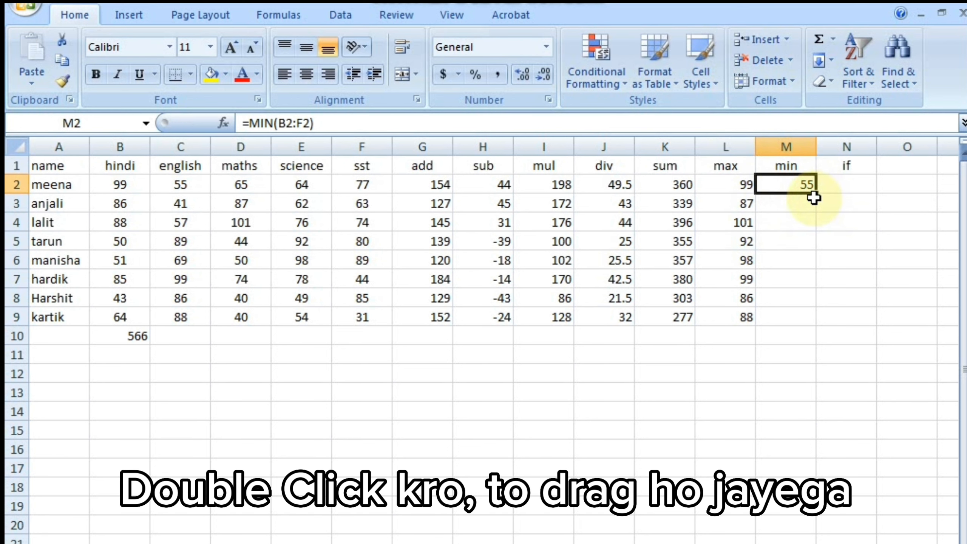
double_click(815, 194)
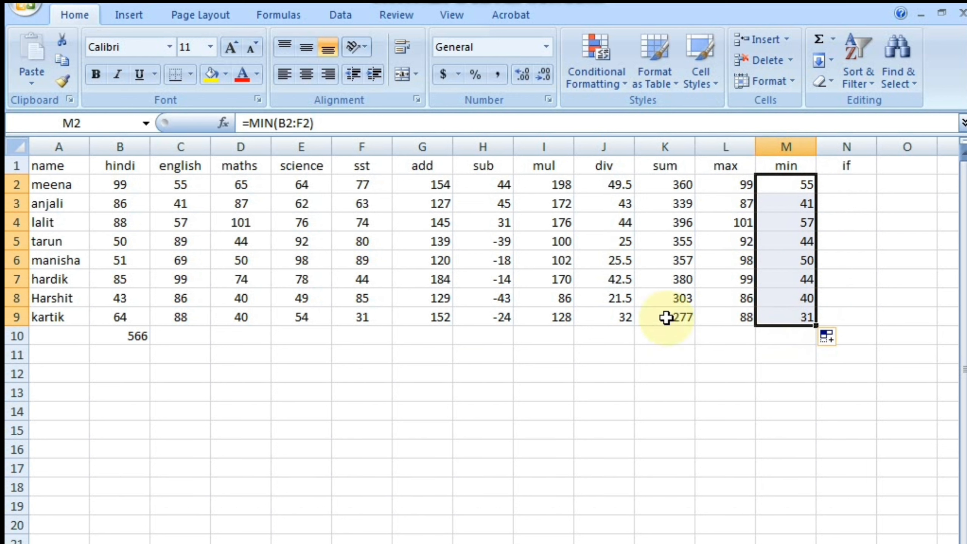
drag(367, 311, 138, 317)
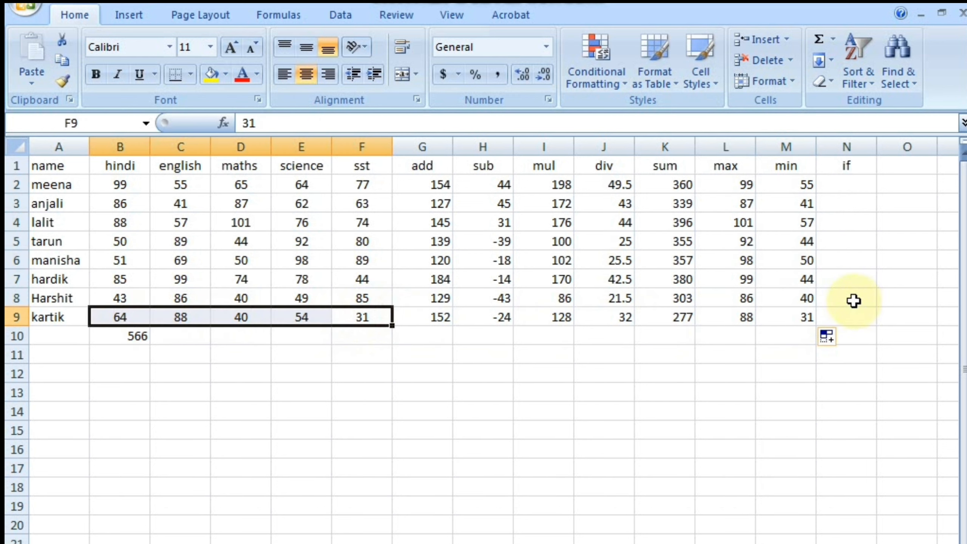
click(789, 312)
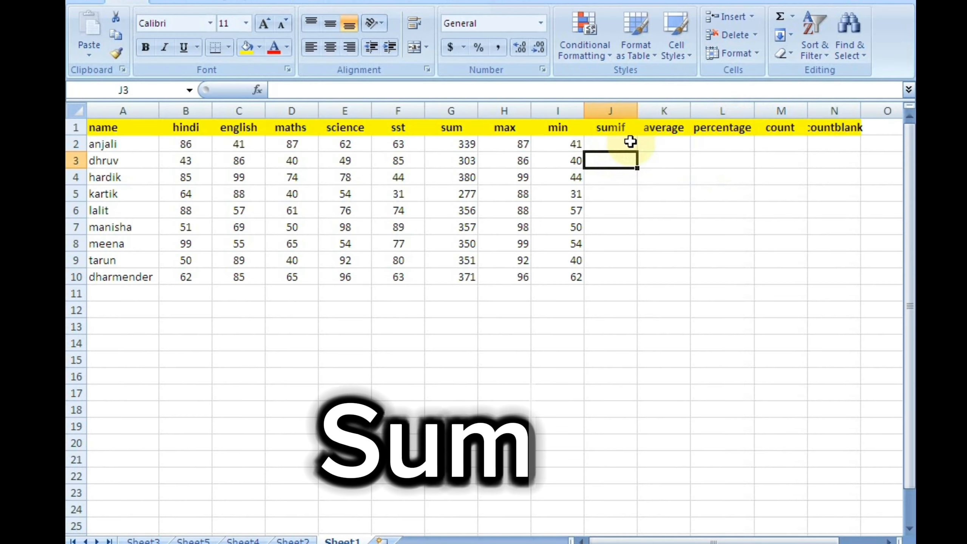
Step: Examine the row 2 subject marks in B2:F2 and the empty cell J2 of the sumif column
click(630, 141)
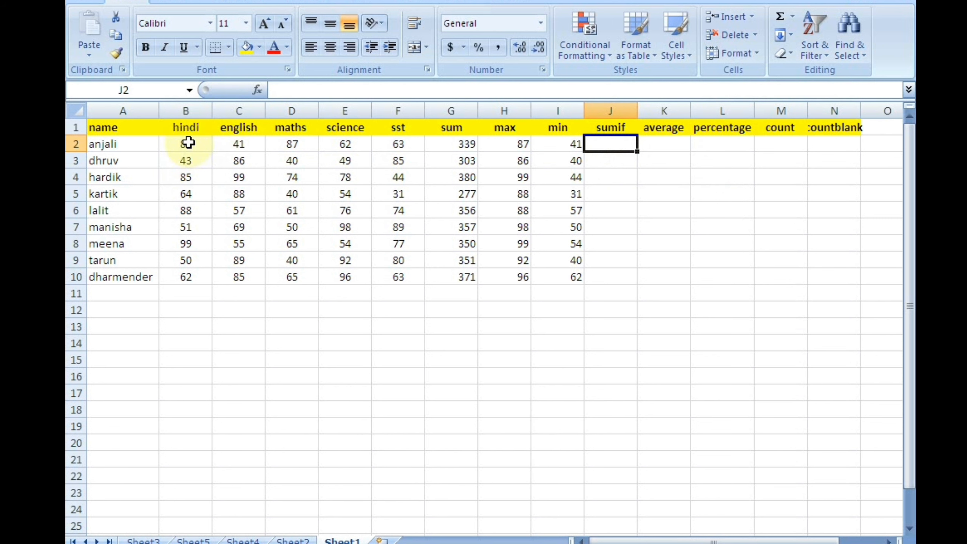
drag(188, 143, 355, 143)
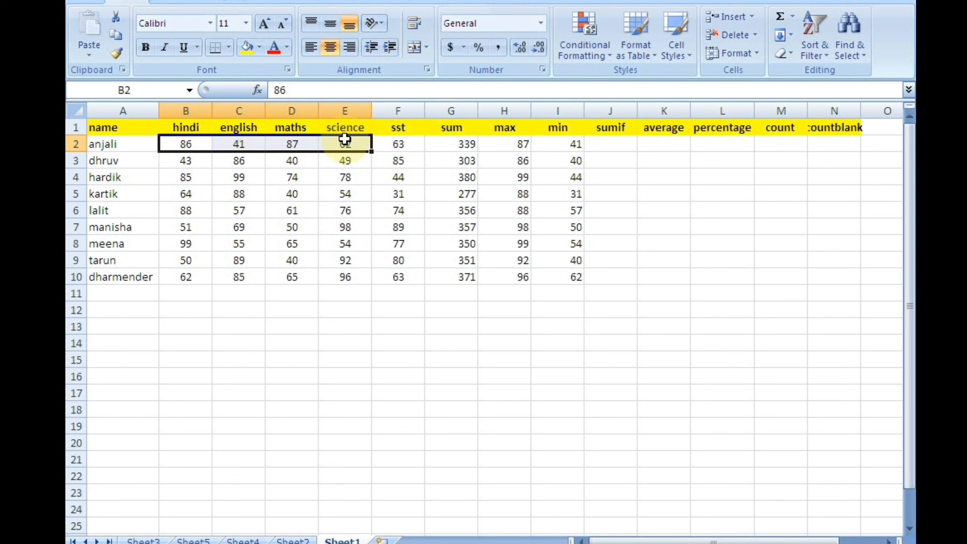
click(622, 142)
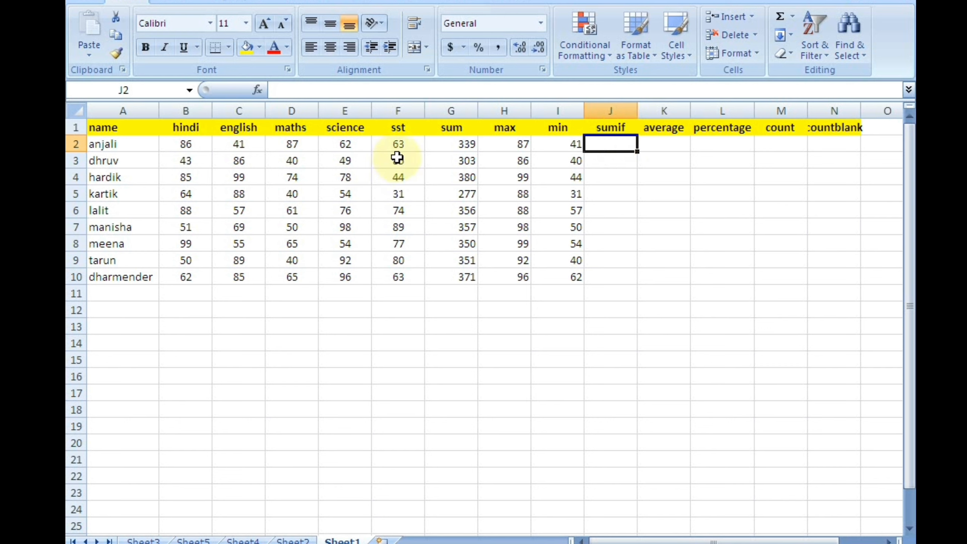
click(404, 145)
drag(405, 145, 204, 141)
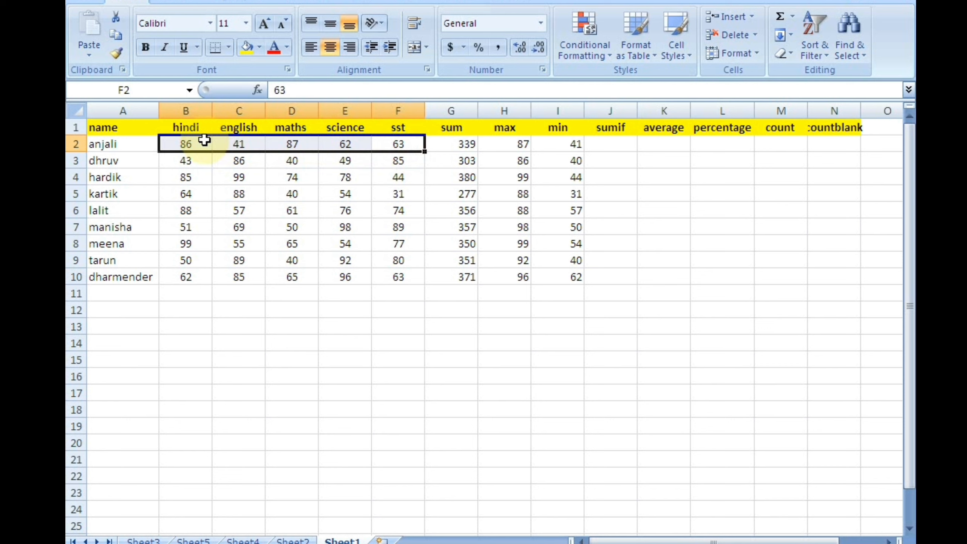
click(291, 181)
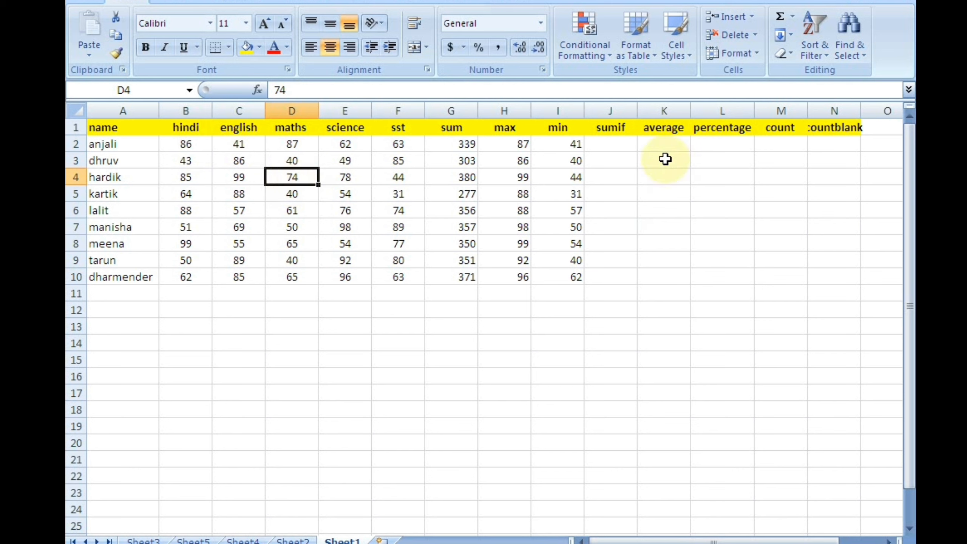
Step: Add up only the row 2 marks above 50 with =SUMIF(B2:F2,">50") in J2 of the sumif column
click(610, 142)
text(=sumi)
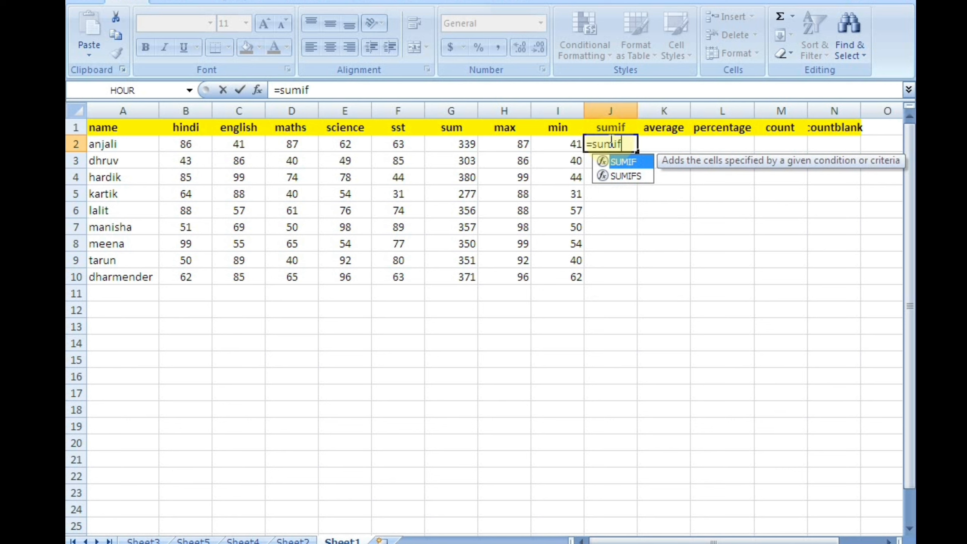
text(f)
key(Tab)
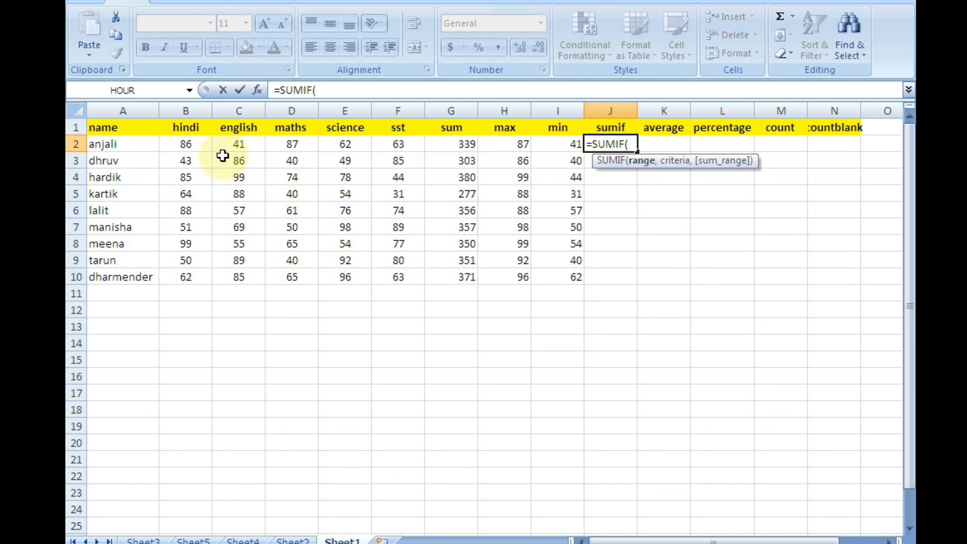
drag(186, 149, 405, 145)
text(,)
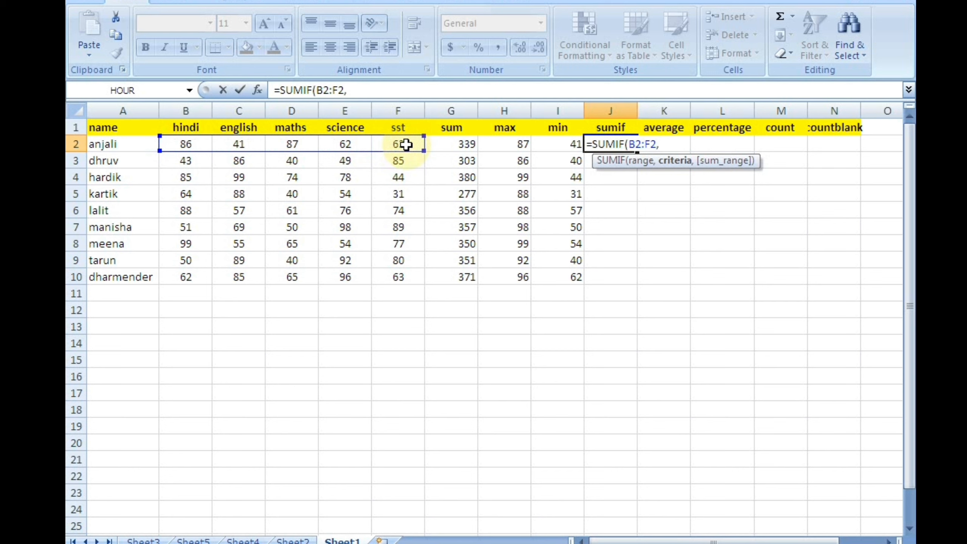
text(">50)
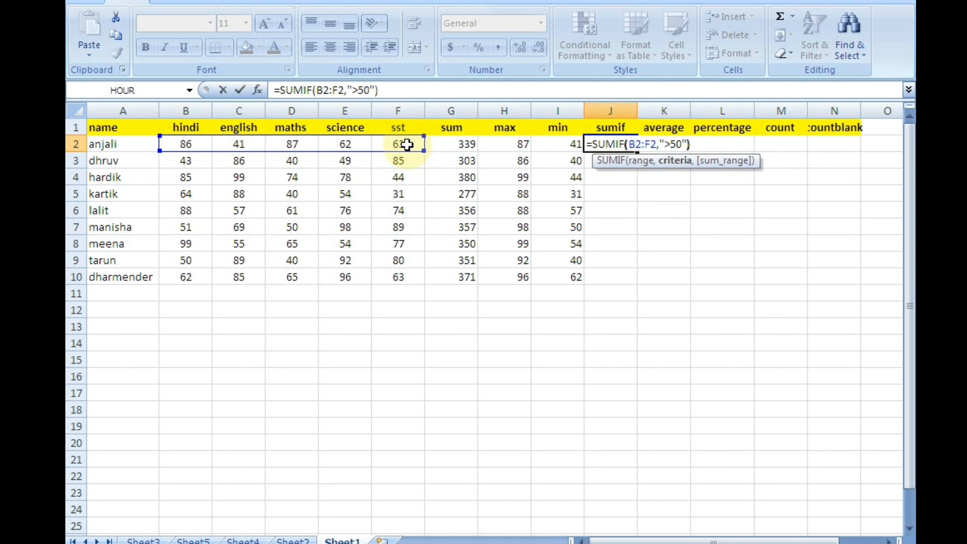
key(Return)
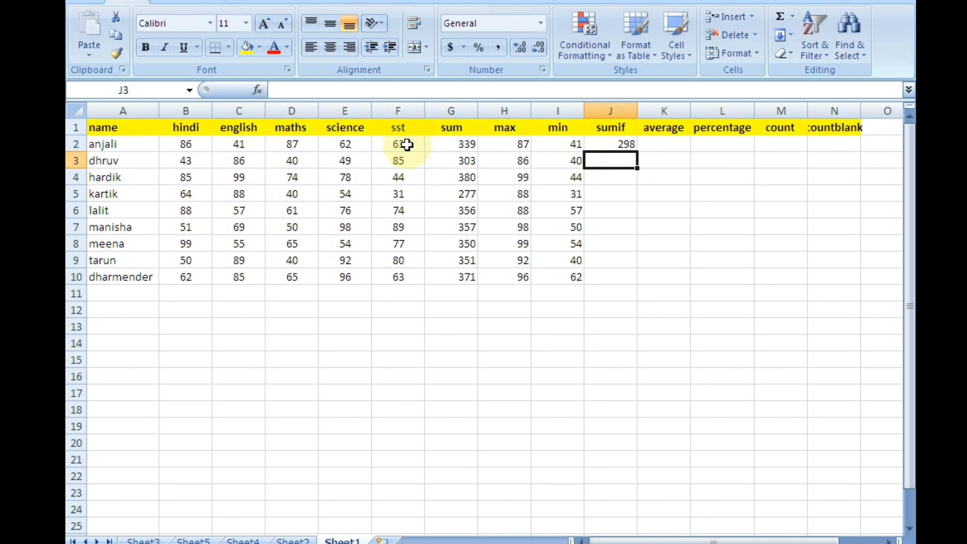
Step: Check each subject mark in row 2 against the SUMIF condition used in J2
key(Up)
click(239, 144)
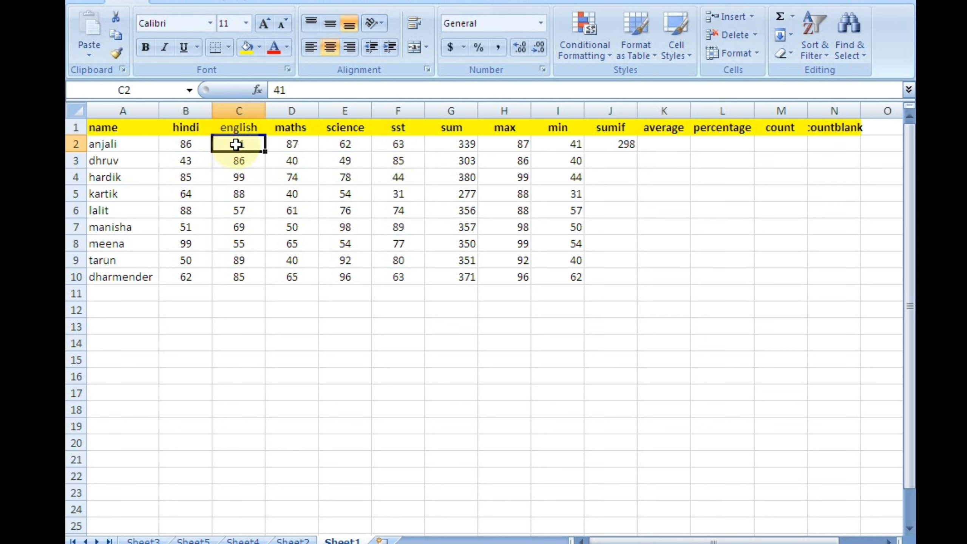
click(184, 147)
click(288, 147)
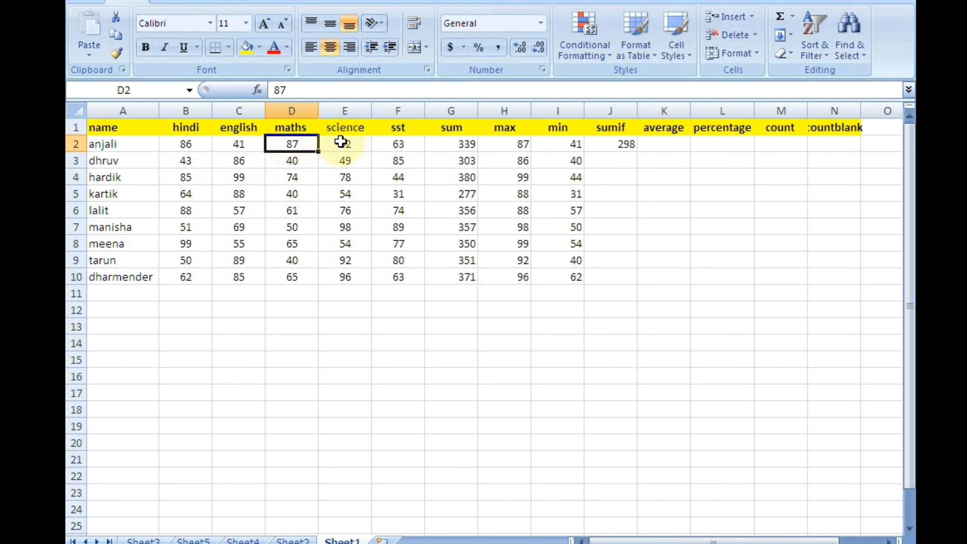
click(340, 142)
click(398, 145)
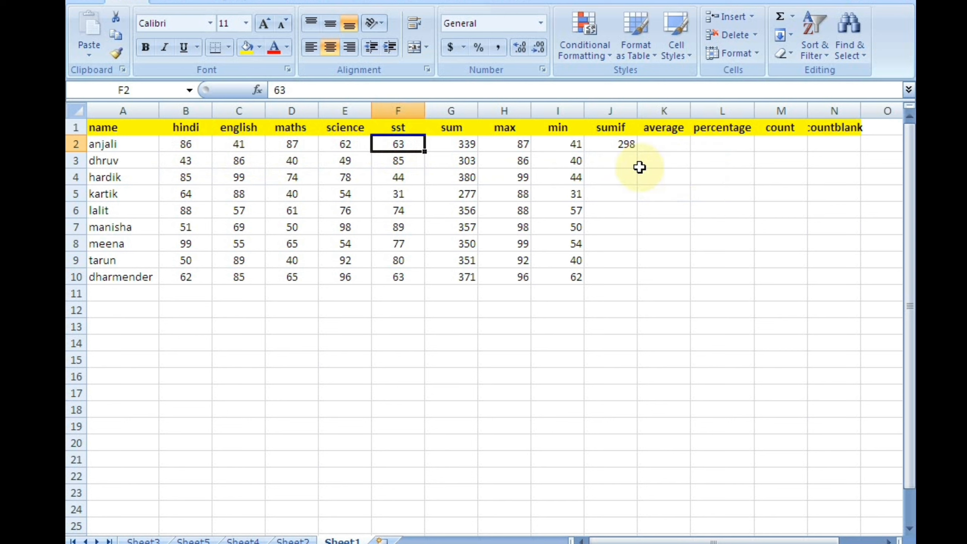
Step: Test the SUMIF formula by setting the maths mark in D2 to 49 and the hindi mark in B2 to 47
click(286, 141)
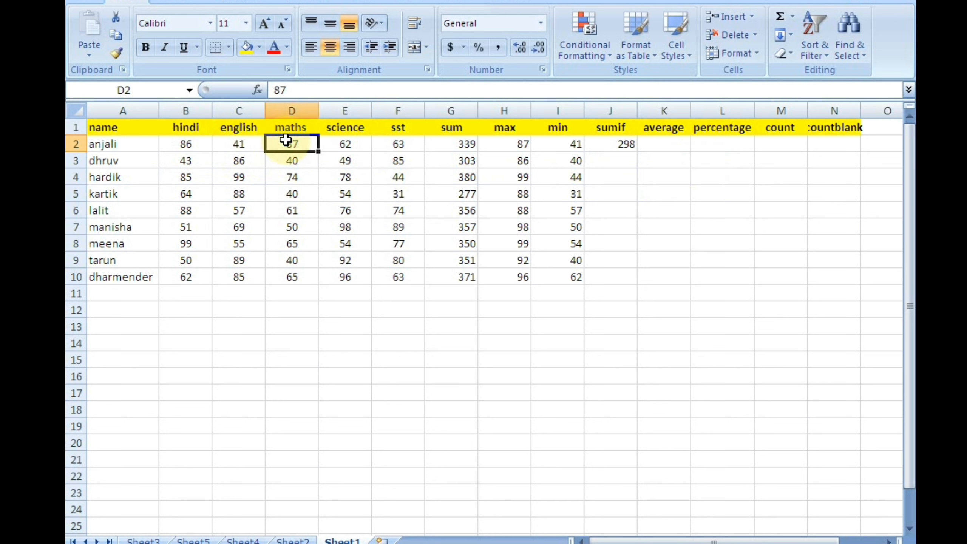
text(49)
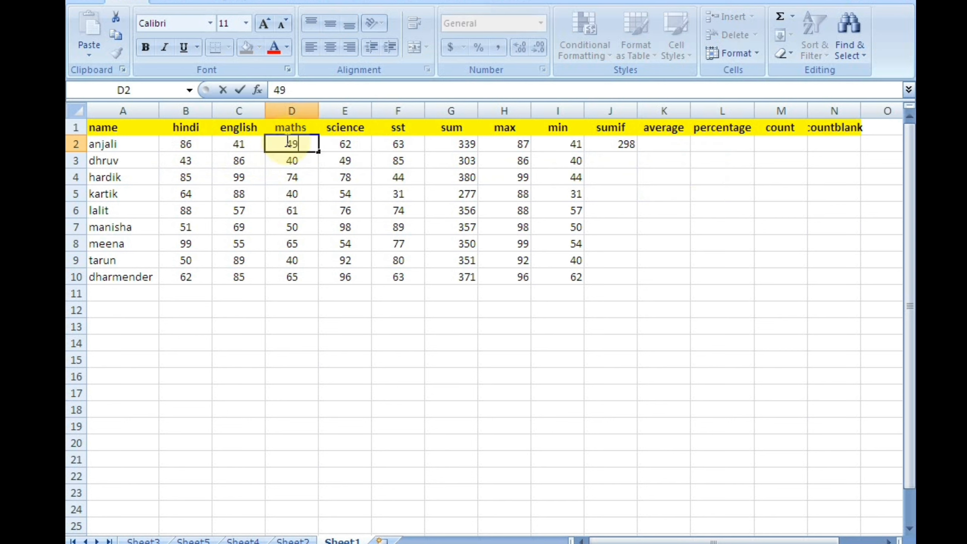
key(Return)
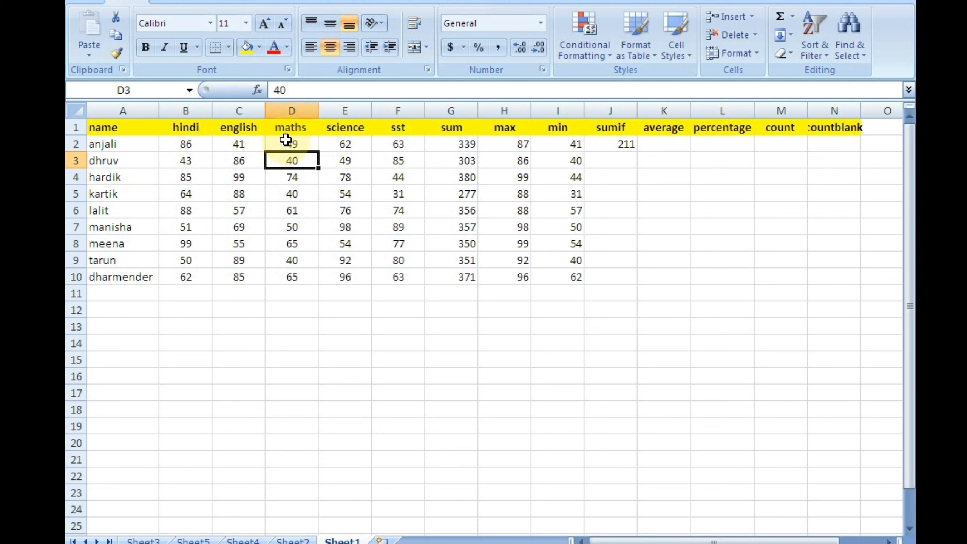
click(203, 143)
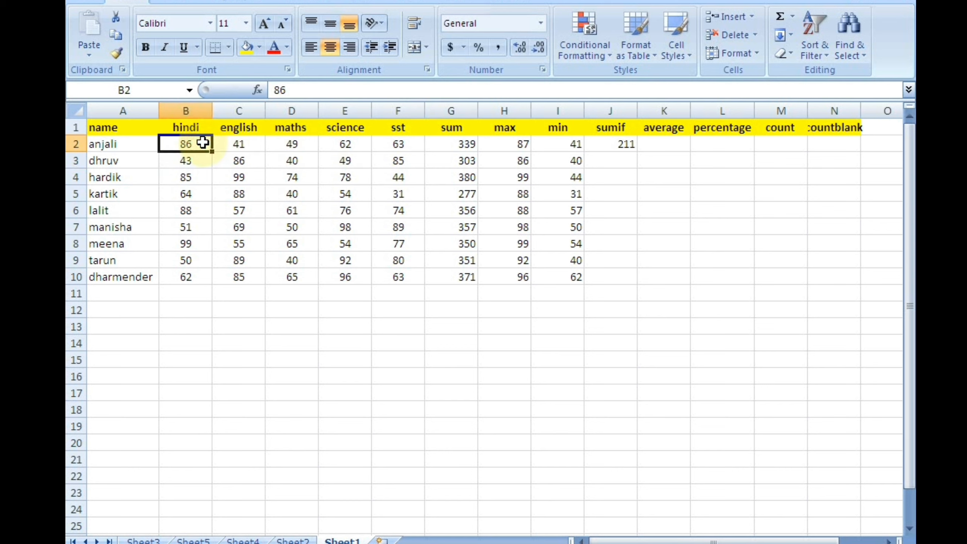
text(47)
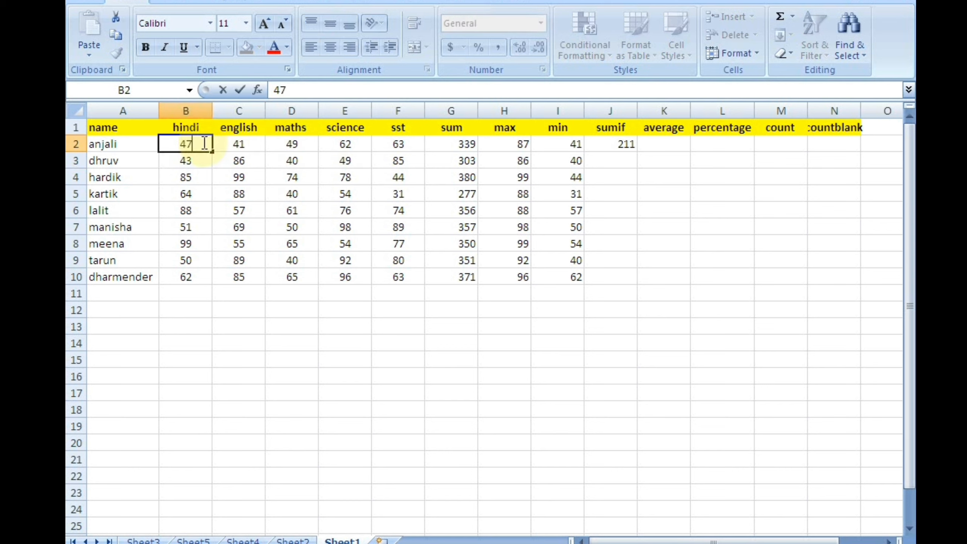
key(Return)
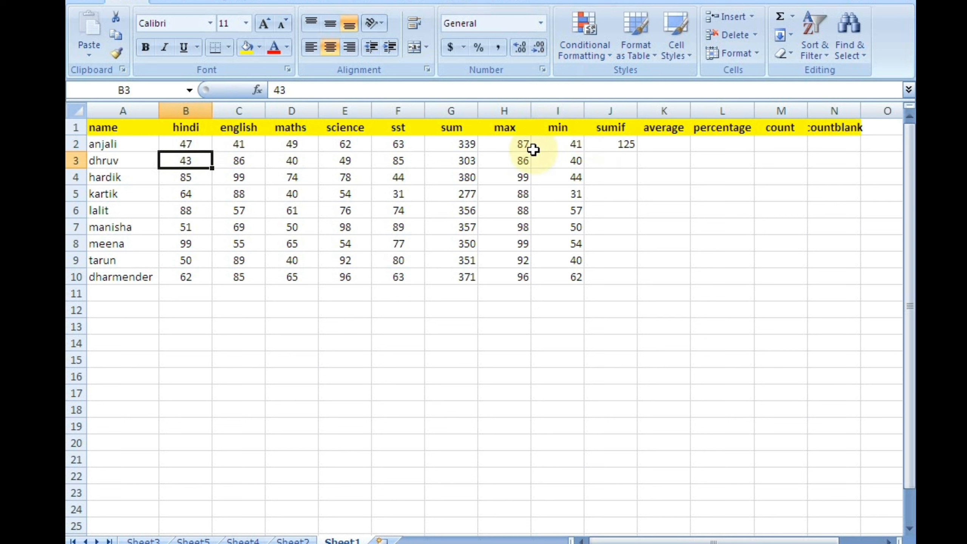
click(292, 144)
click(364, 142)
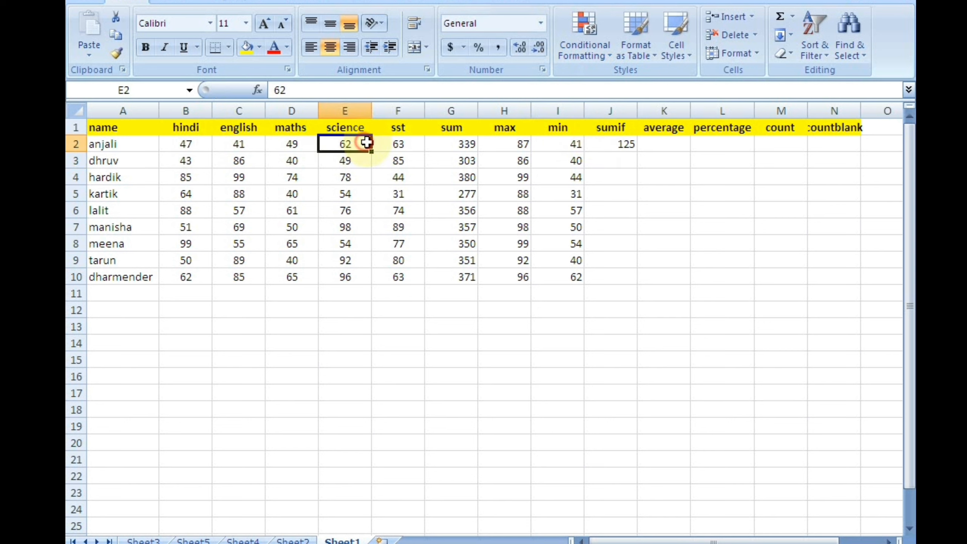
Step: Change the SUMIF criterion in J2 to "<50" so it adds only the row 2 marks below 50
click(407, 141)
click(625, 145)
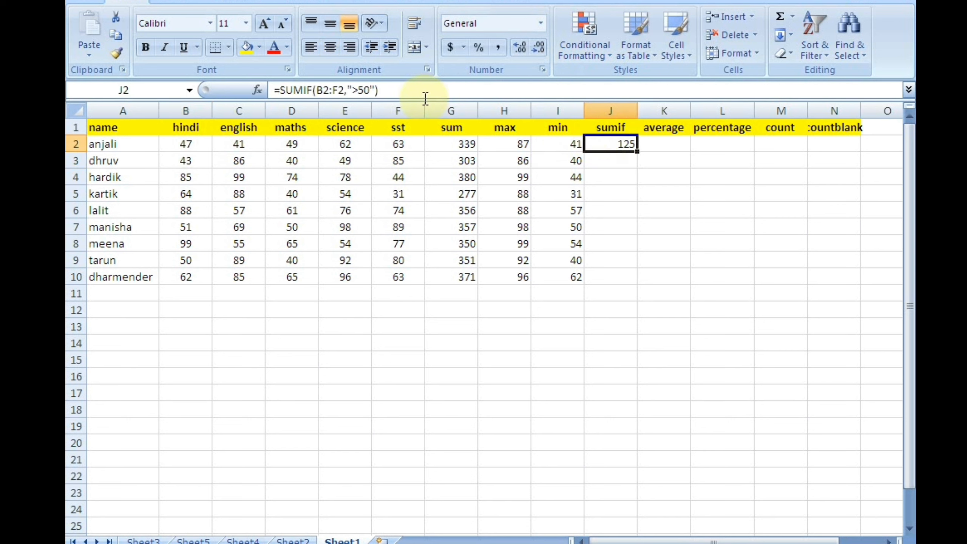
click(362, 90)
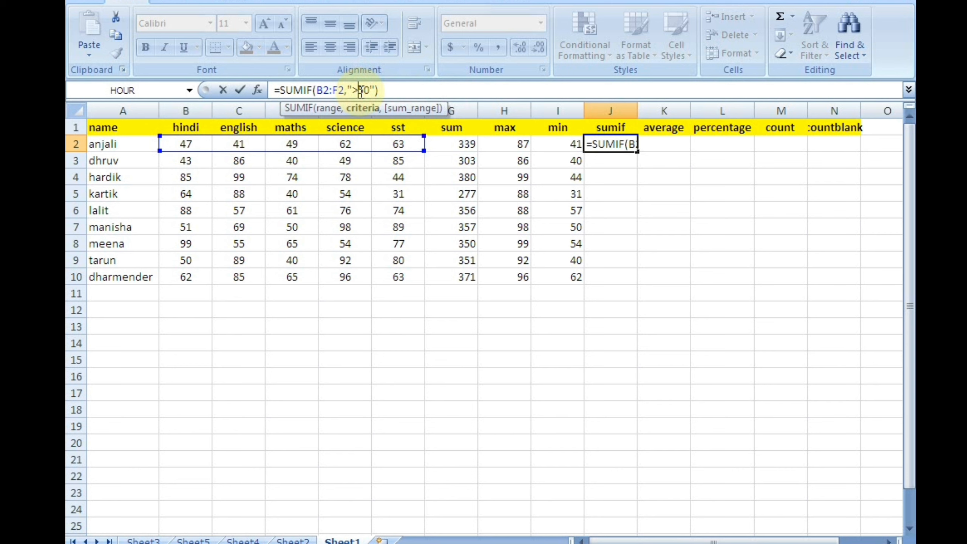
key(BackSpace)
text(<)
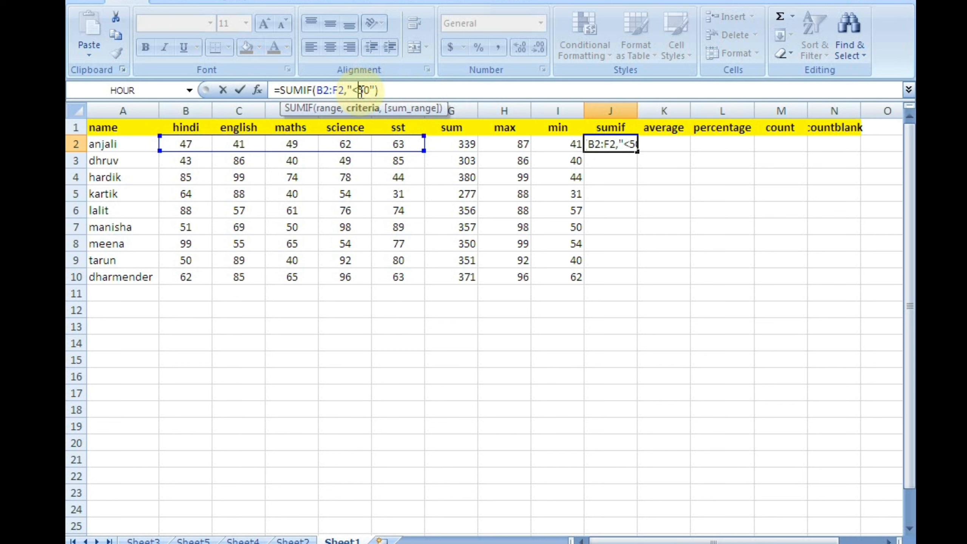
key(Return)
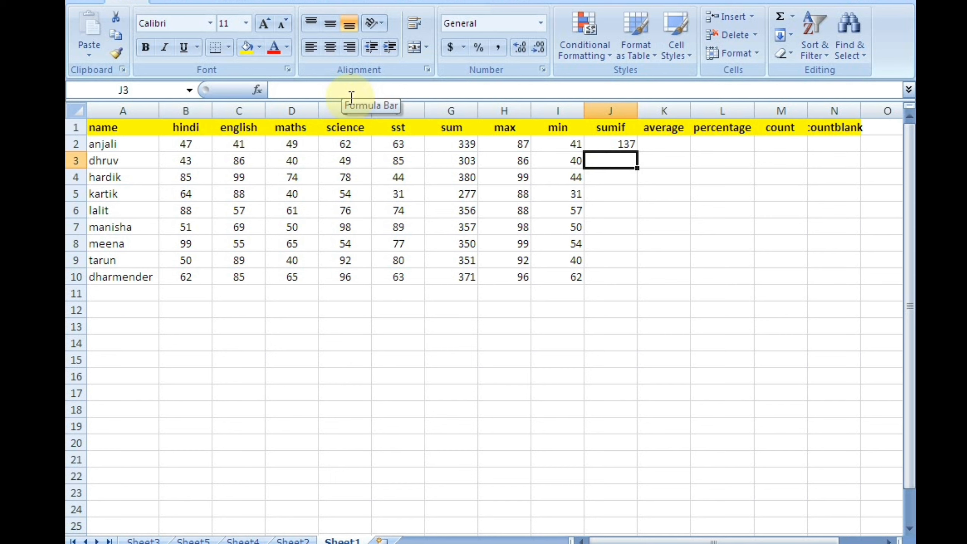
Step: Clear the SUMIF formula from J2
key(Up)
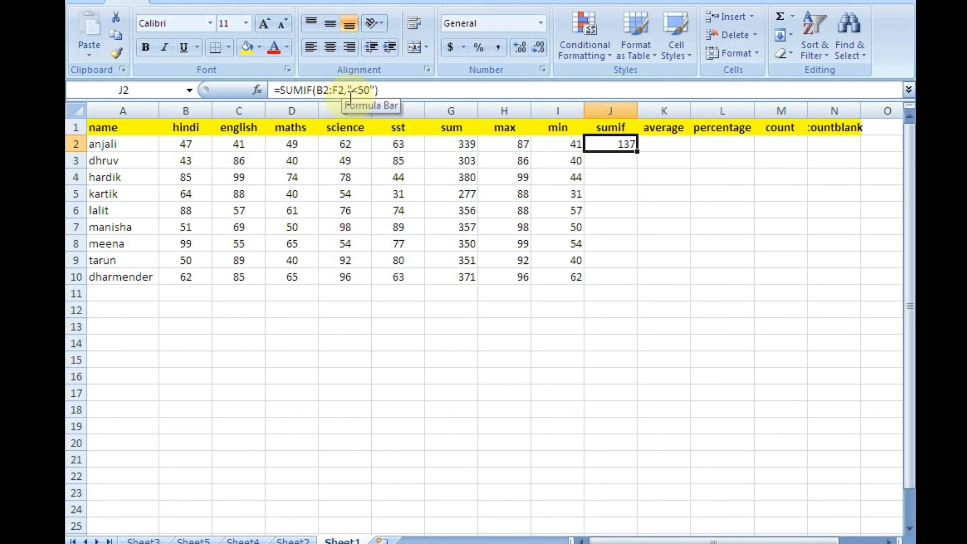
key(Up)
key(Down)
key(Delete)
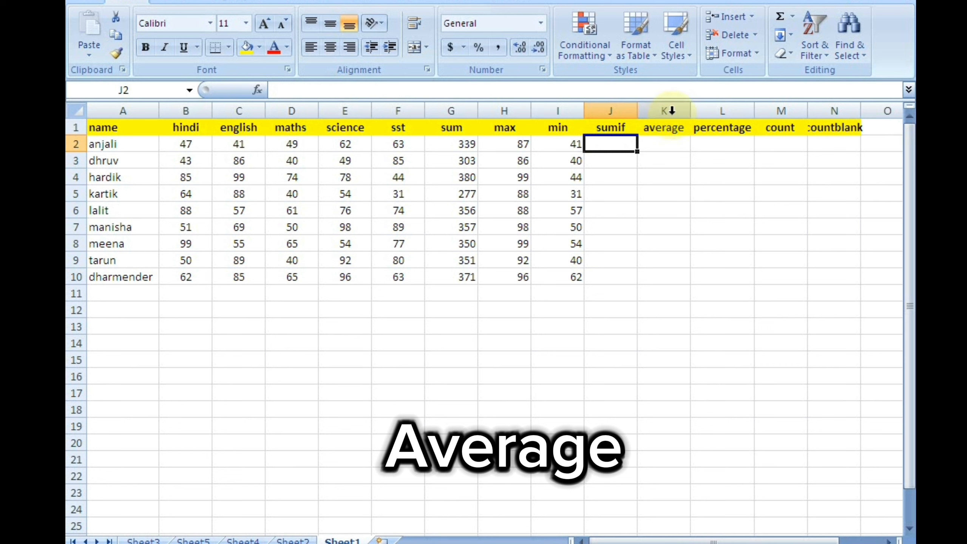
Step: Average the row 2 subject marks with =AVERAGE(B2:F2) in K2 and fill the formula down to K10
click(665, 146)
click(697, 144)
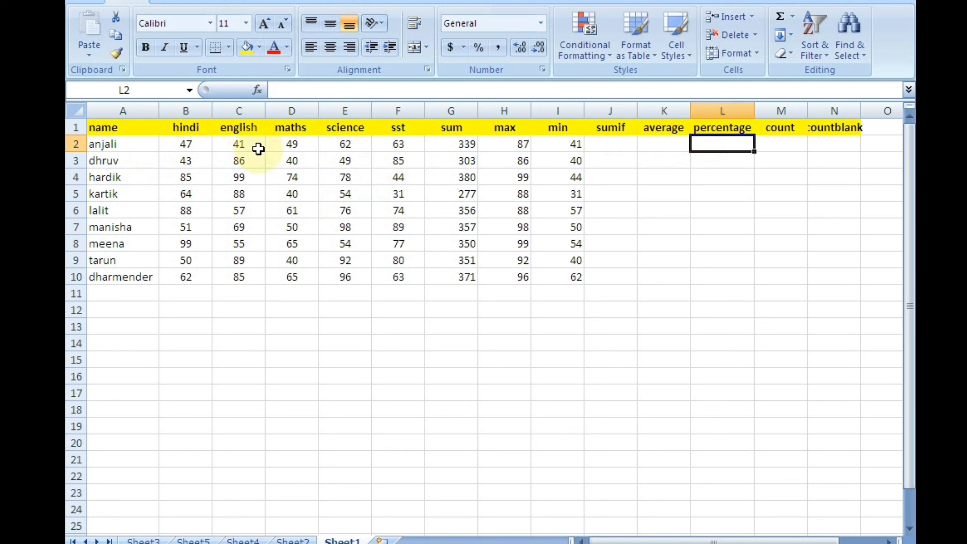
click(669, 146)
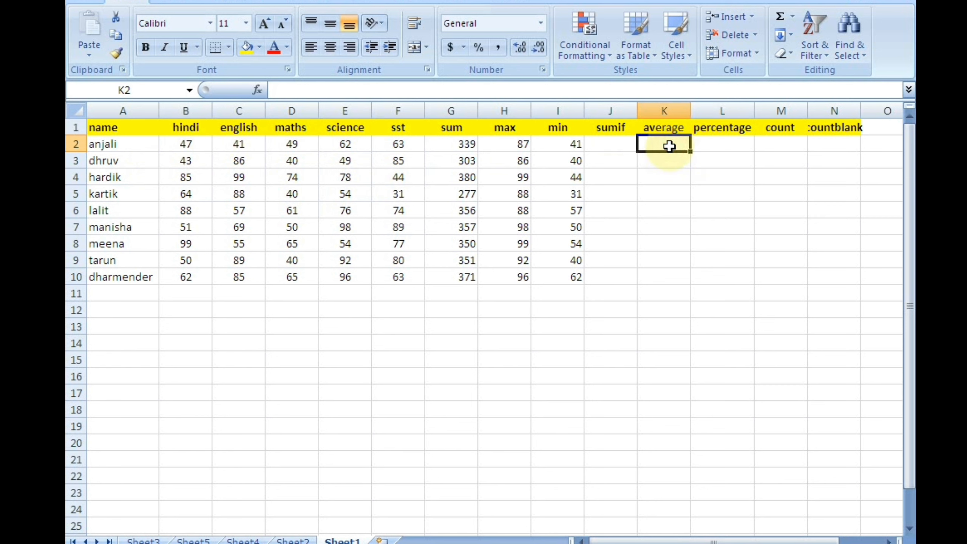
text(=ave)
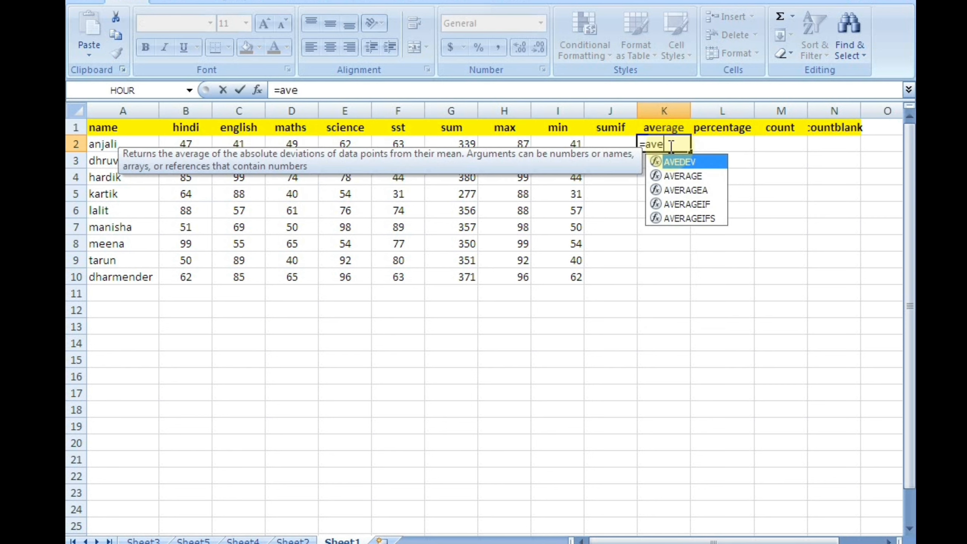
text(r)
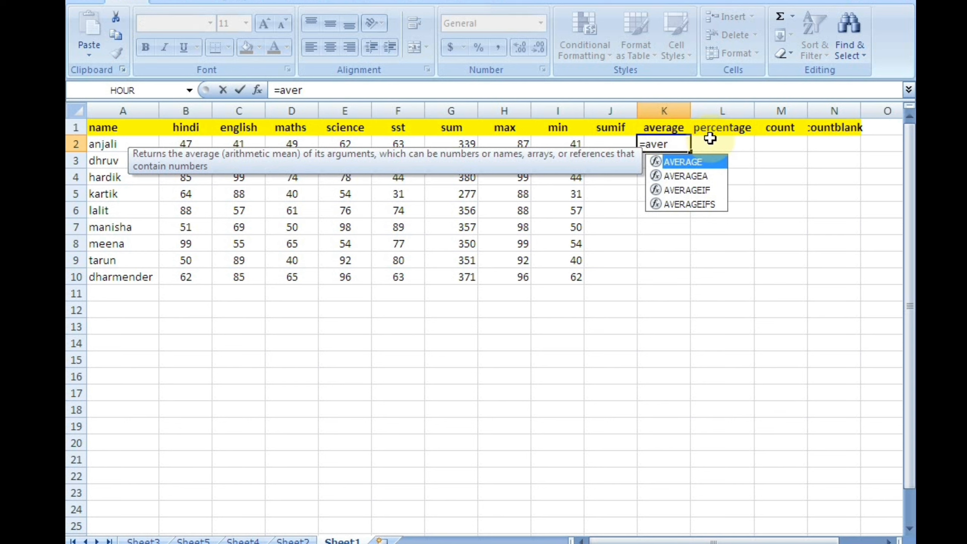
double_click(709, 162)
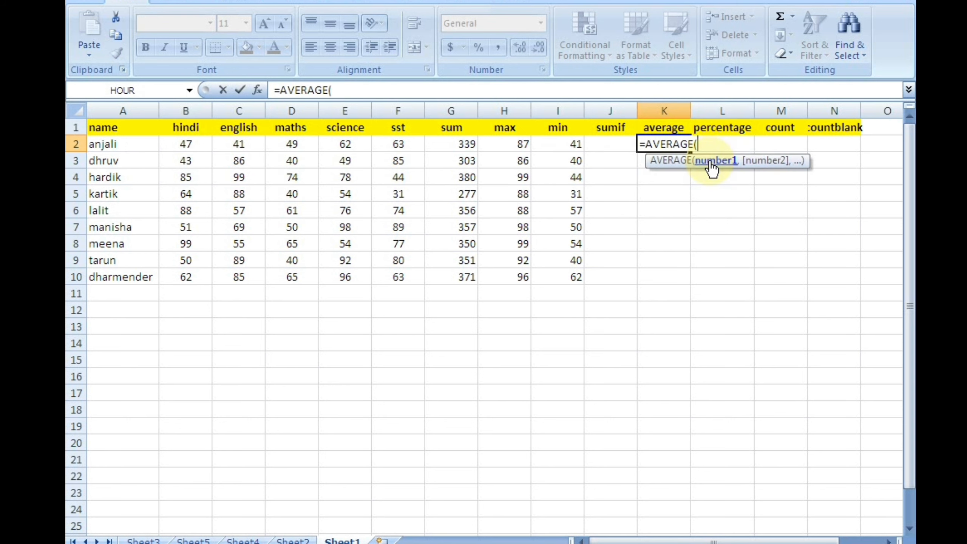
click(194, 144)
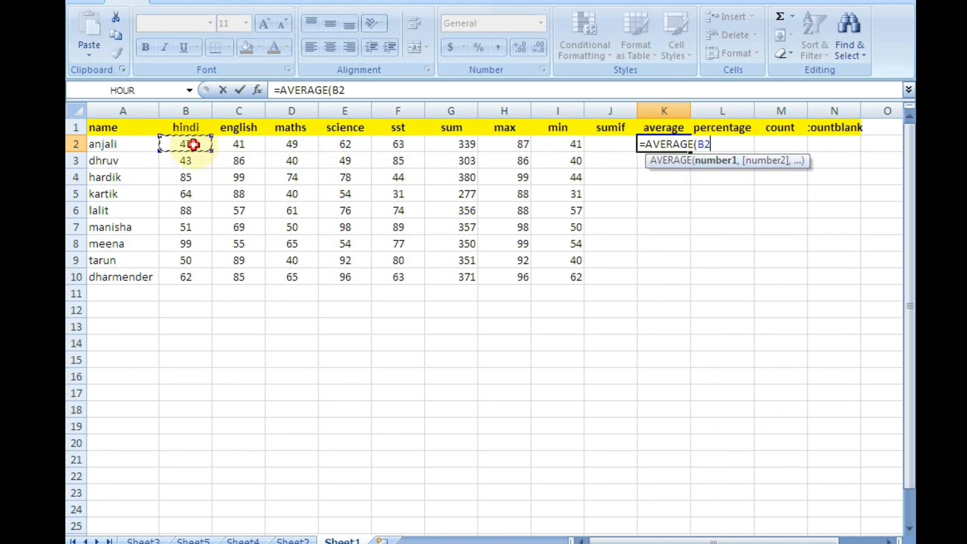
drag(194, 145, 399, 143)
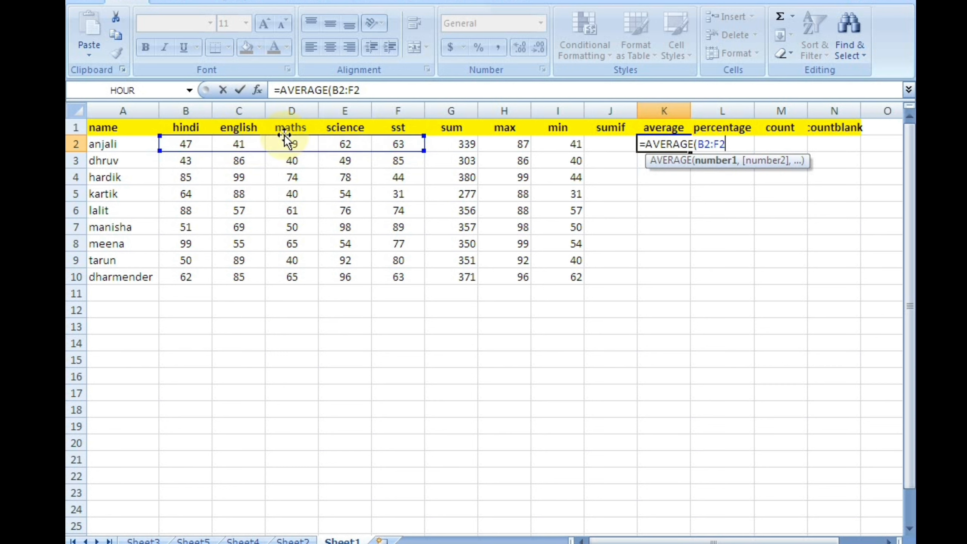
text())
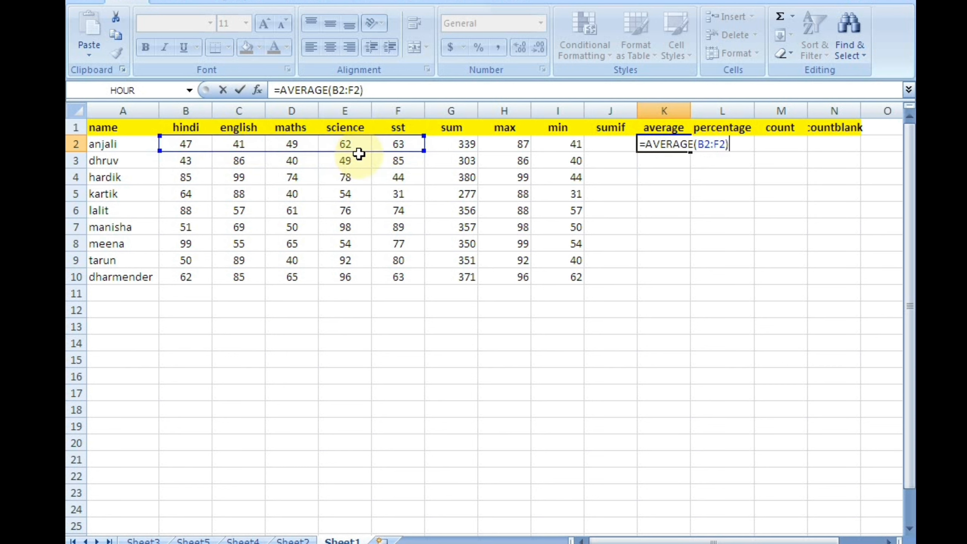
key(Return)
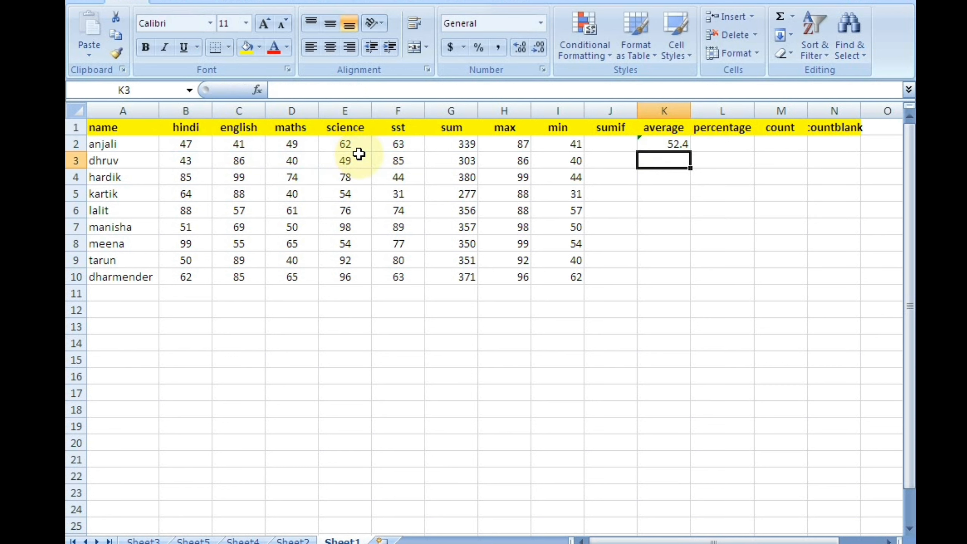
click(674, 146)
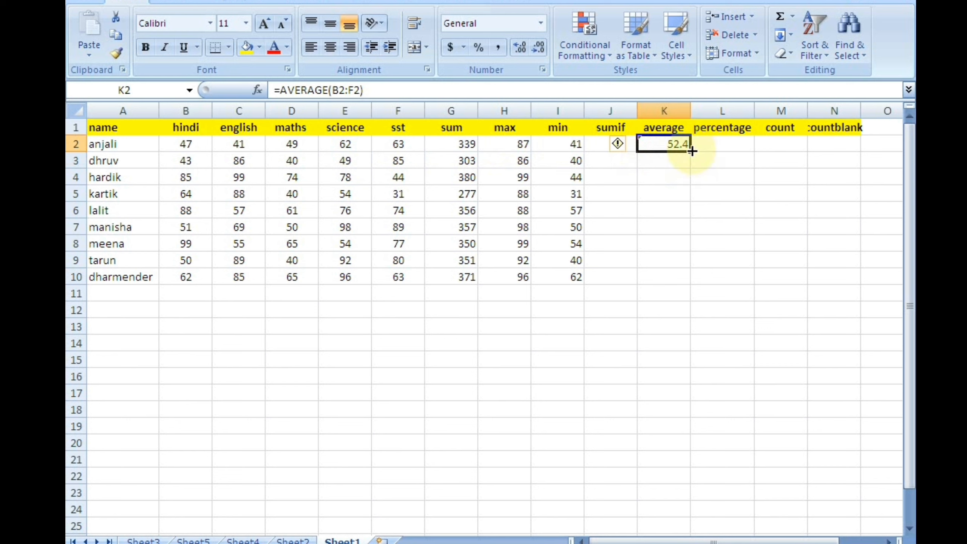
drag(691, 151, 691, 279)
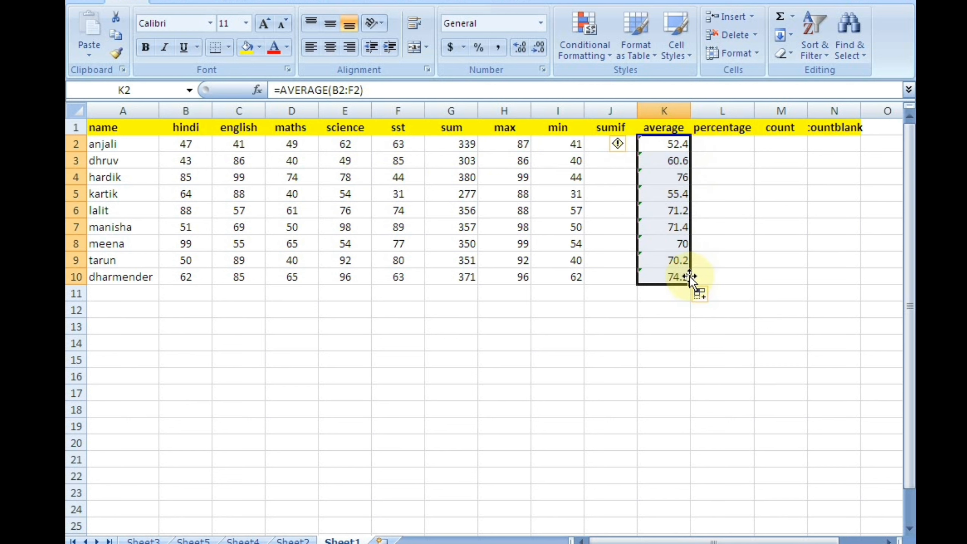
Step: Calculate the first student's percentage in L2 with =G2/500*100
click(705, 143)
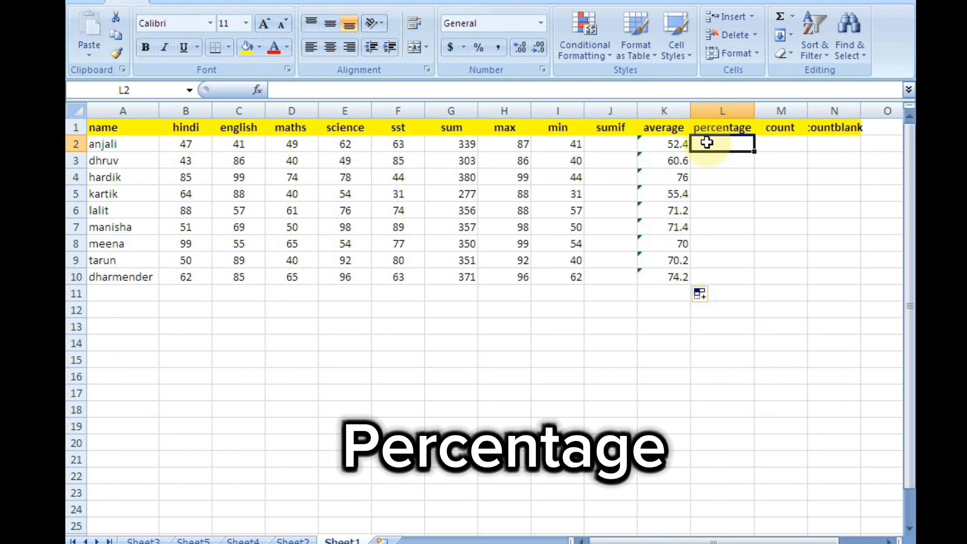
drag(453, 142, 461, 250)
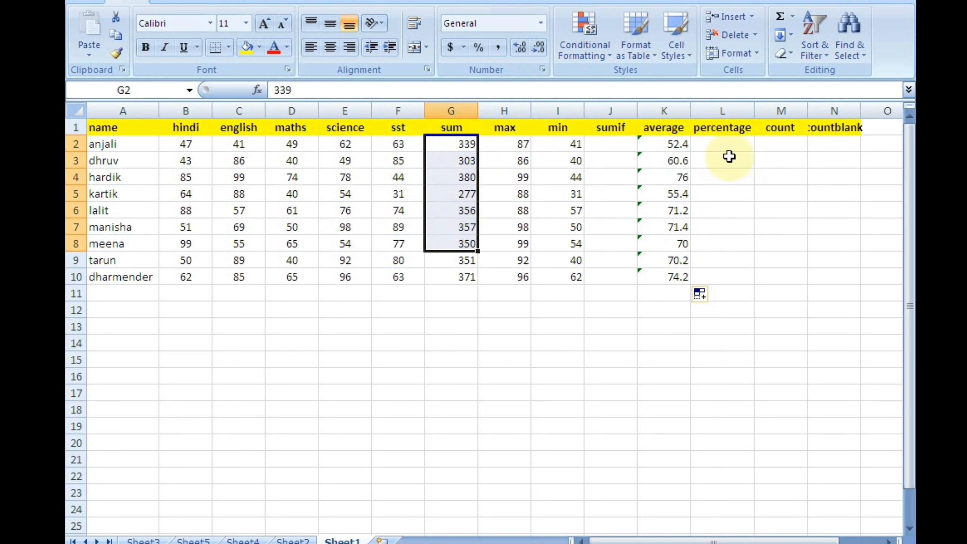
click(723, 144)
text(=)
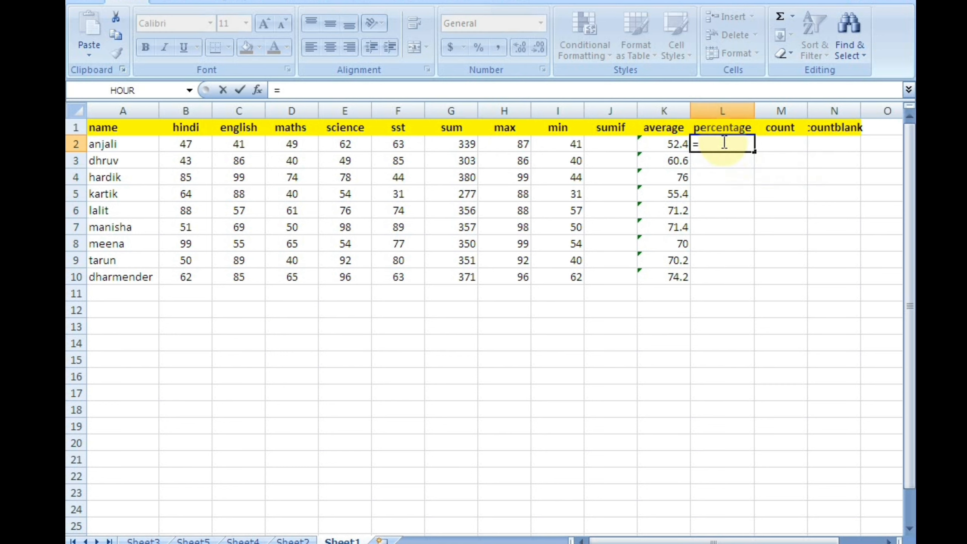
click(444, 142)
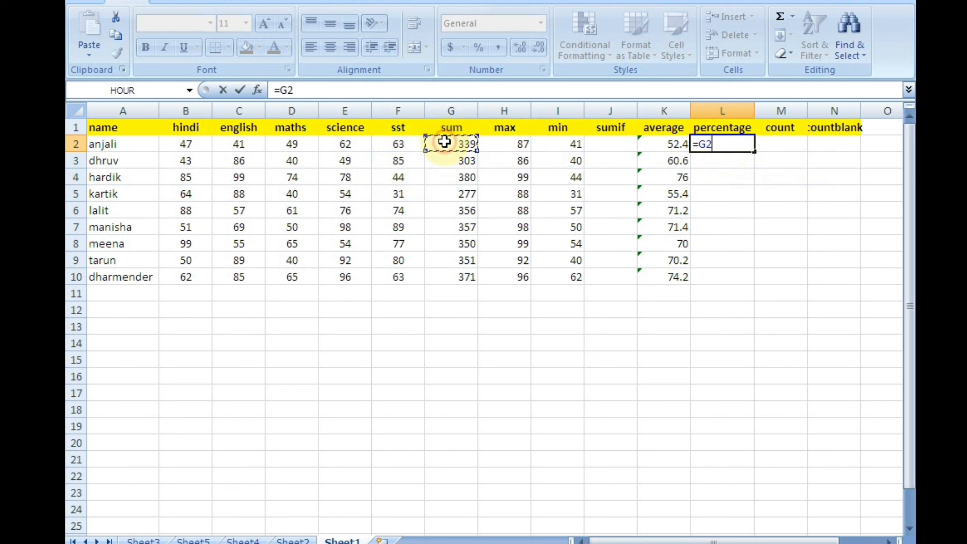
text(/)
text(500)
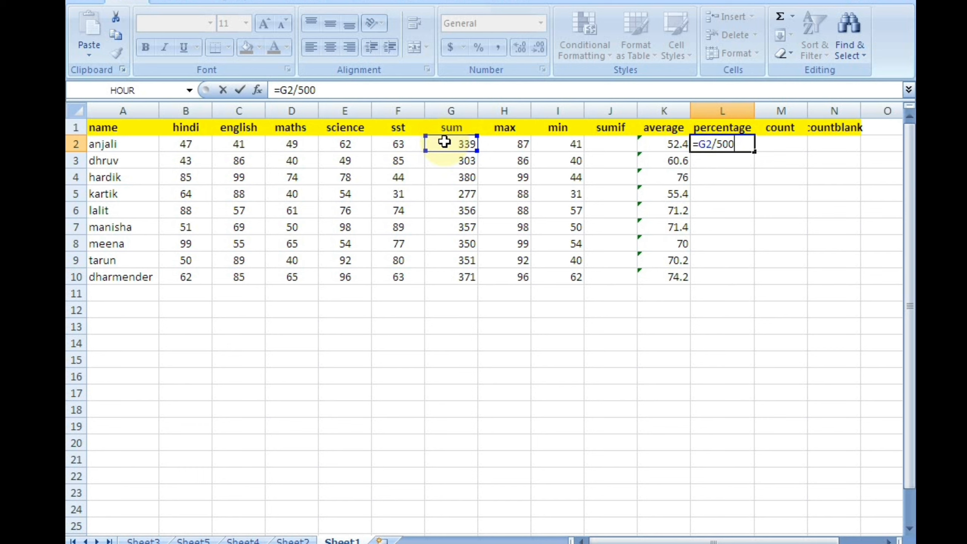
text(*100)
key(Return)
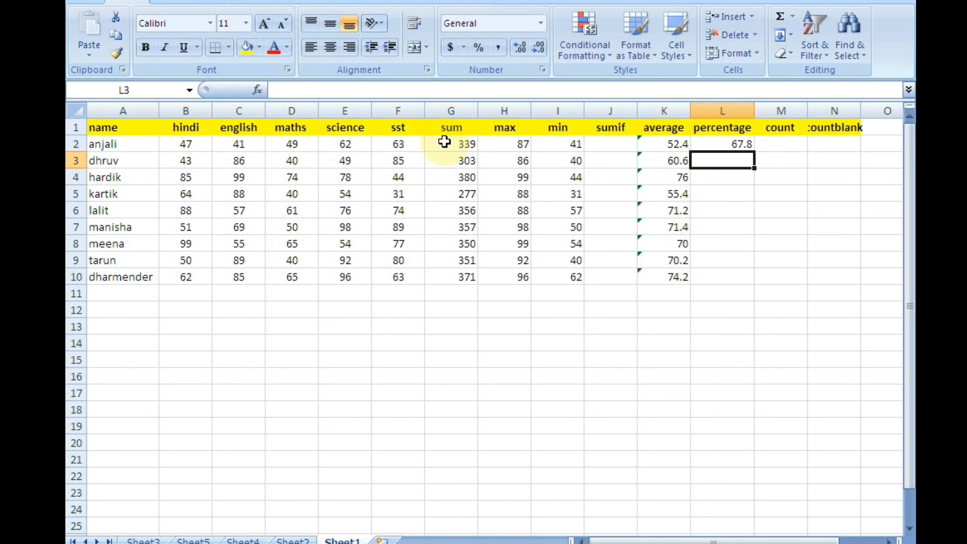
Step: Try the shorter percentage formula =G2/5 in L3
text(=)
click(467, 144)
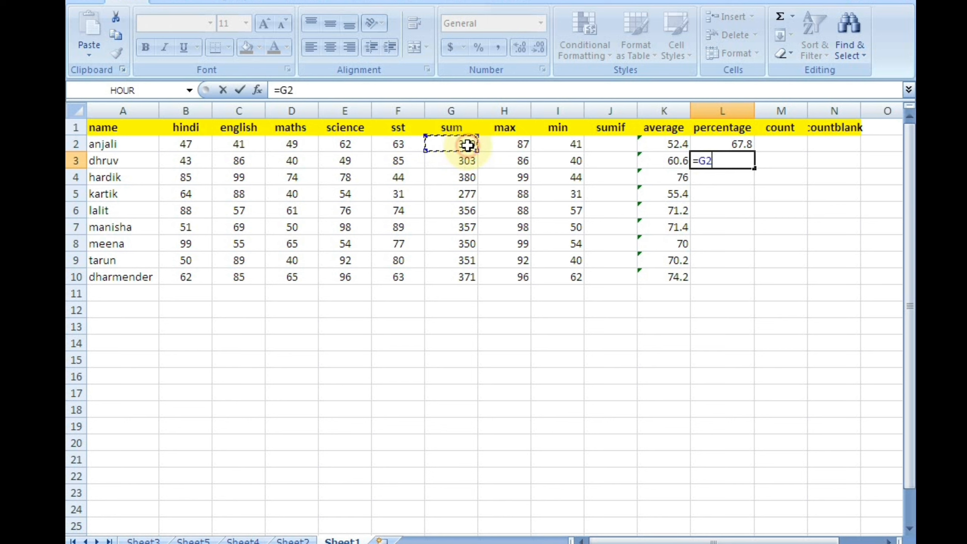
text(/)
text(5)
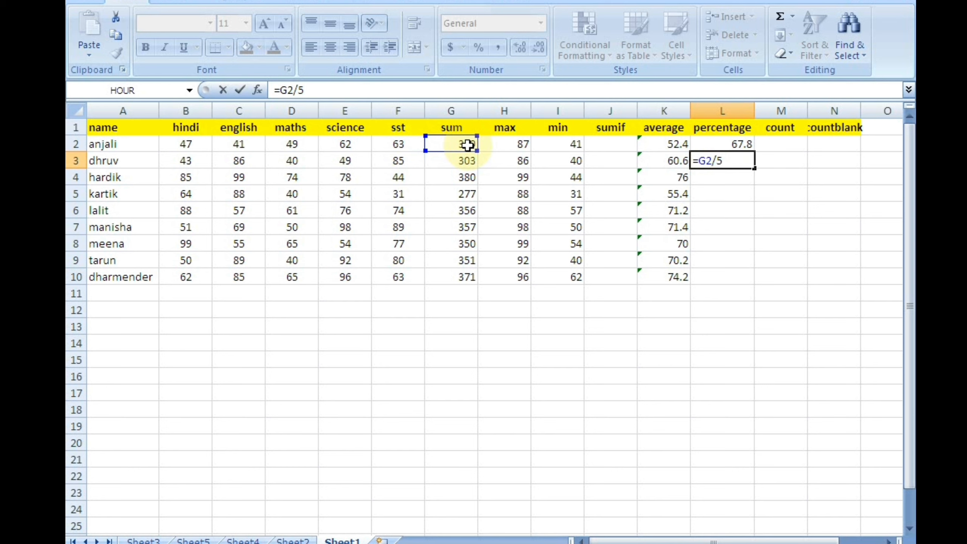
key(Return)
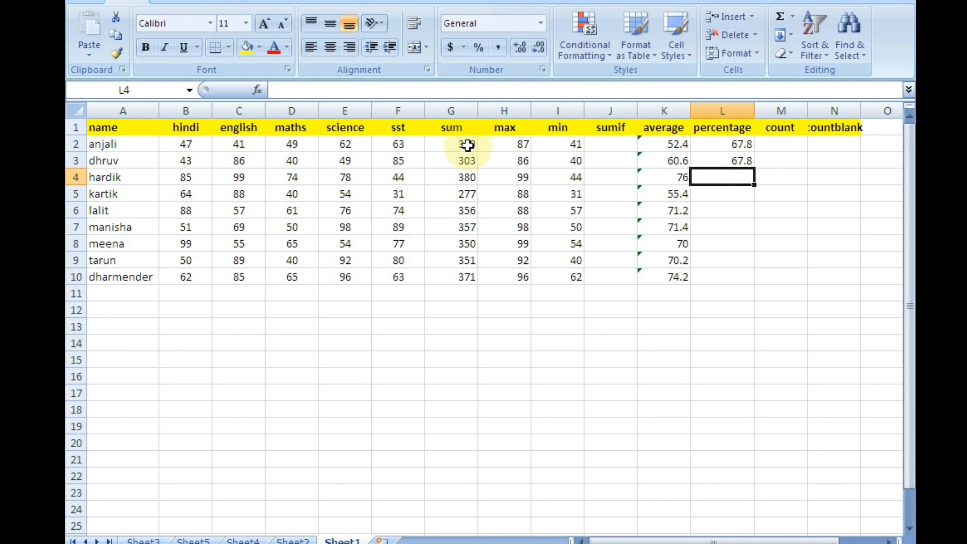
Step: Replace the fixed total in G2 with =SUM(B2:F2) and fill the formula down to G10
key(Up)
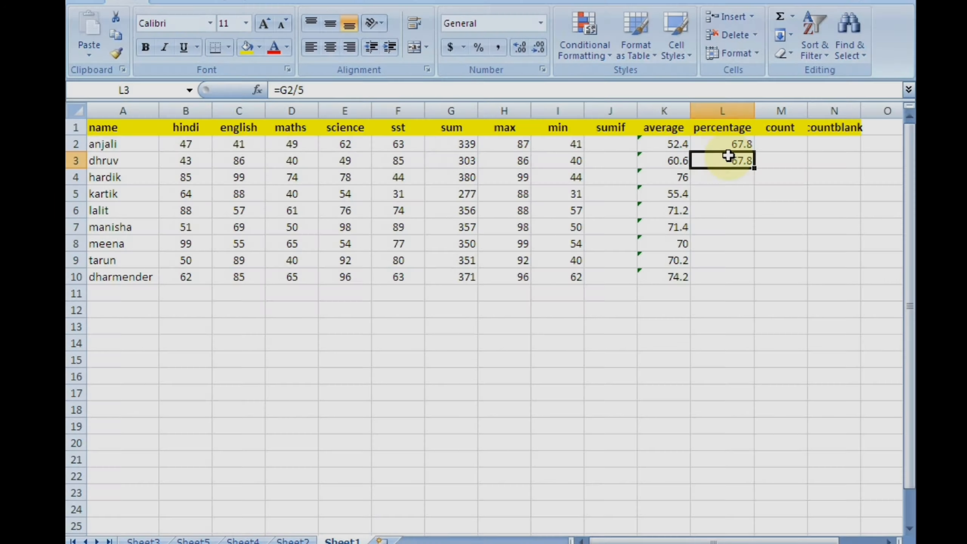
key(Up)
key(Left)
key(Left)
key(Left)
key(Left)
key(Left)
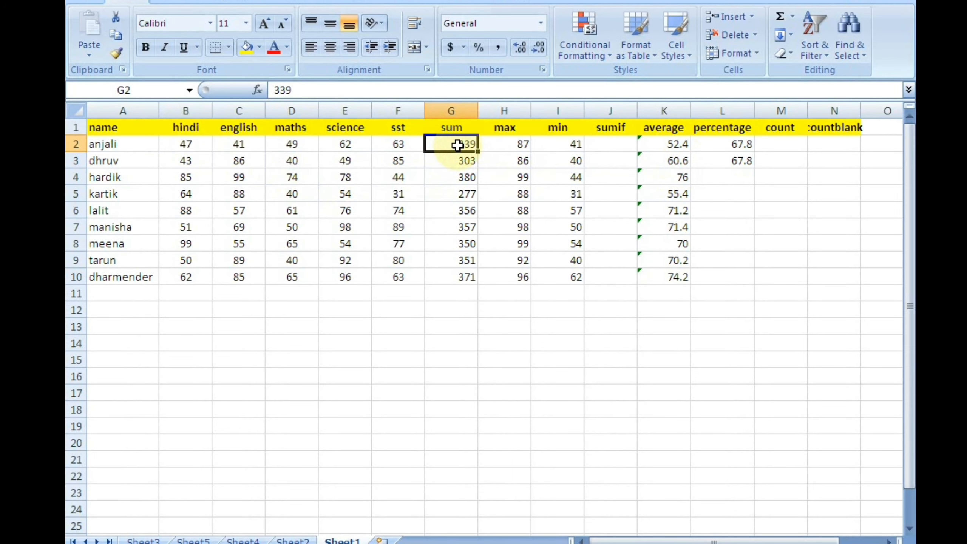
key(Delete)
key(alt+equal)
key(Return)
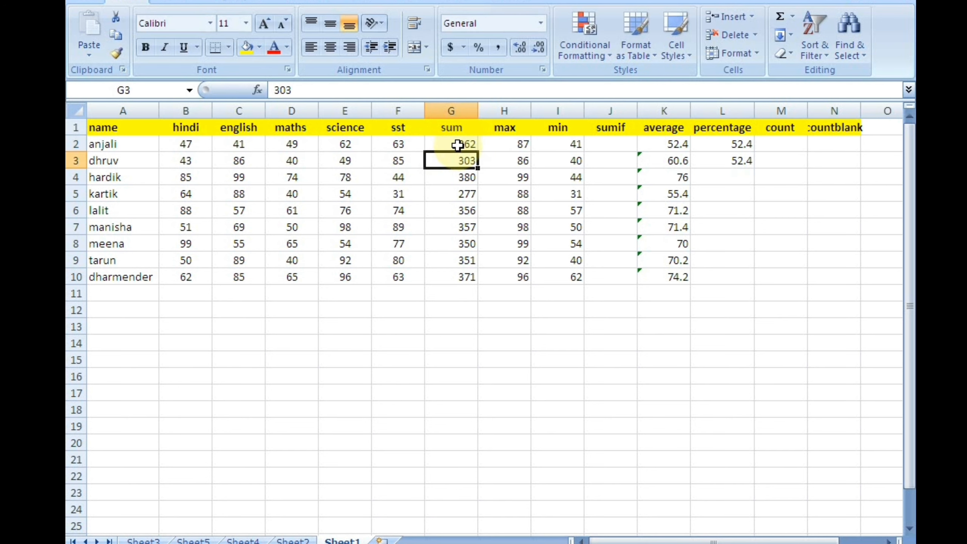
click(457, 145)
drag(478, 168, 478, 284)
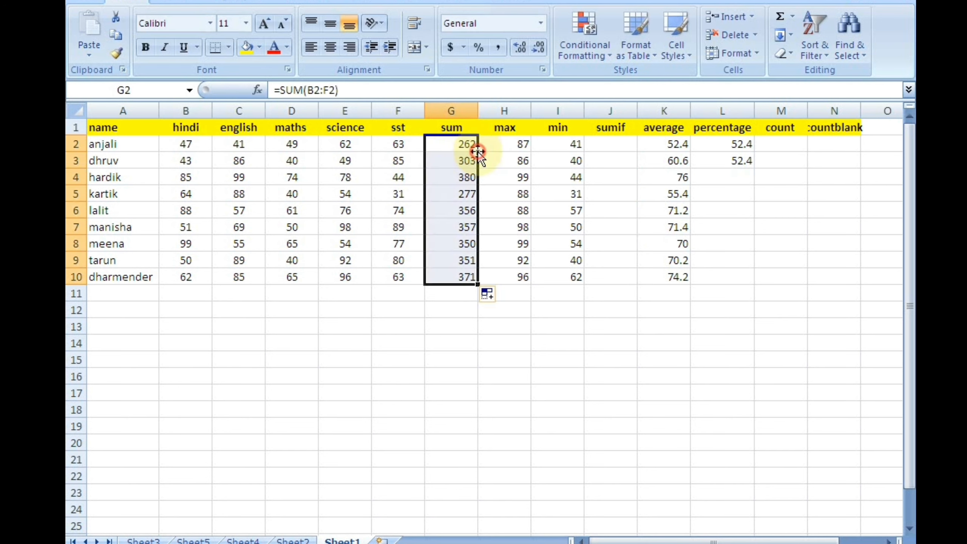
Step: Check the formulas in the sum column and compare the row 2 average with the row 2 percentage
click(497, 169)
click(449, 194)
click(452, 243)
click(449, 159)
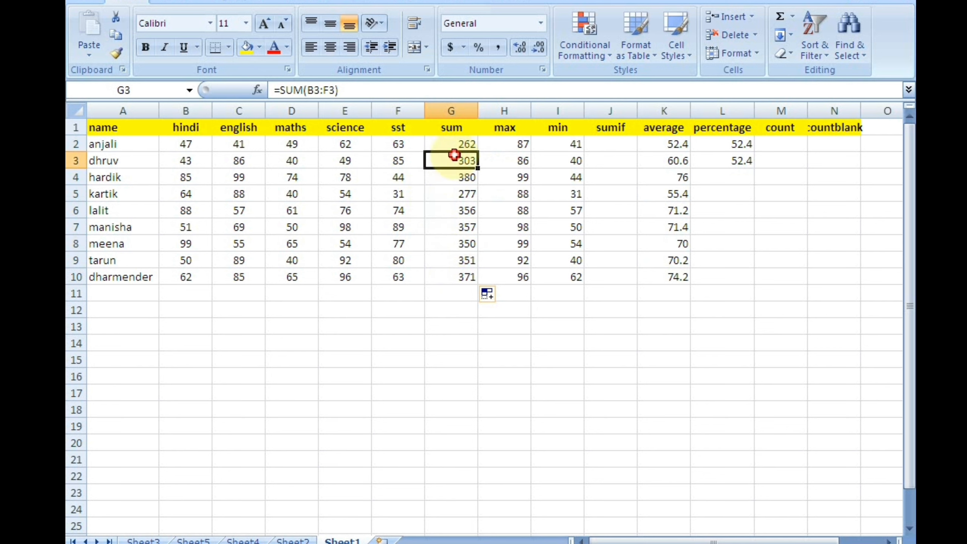
click(453, 142)
click(671, 144)
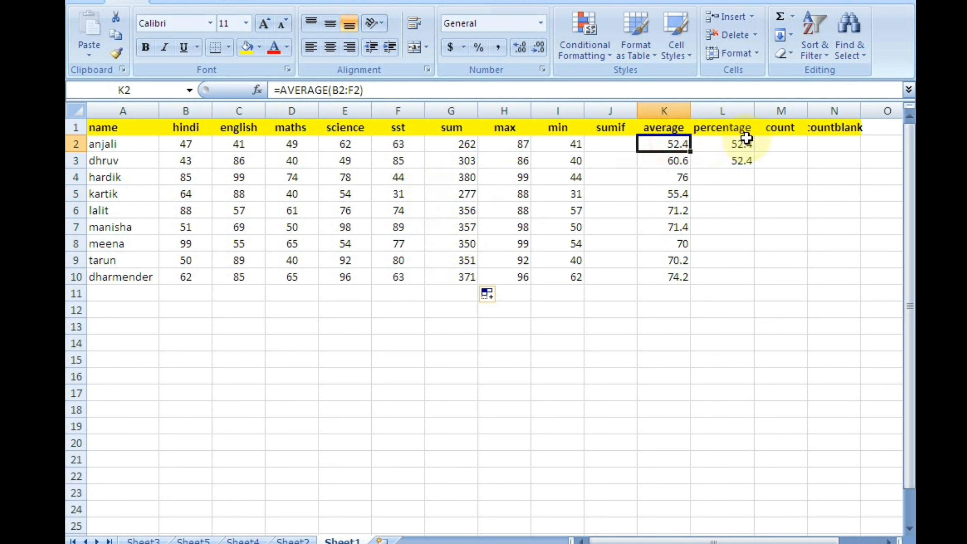
click(742, 144)
Step: Replace the percentage formula in L3 with =G3/5 and check the L2 percentage formula for comparison
click(742, 161)
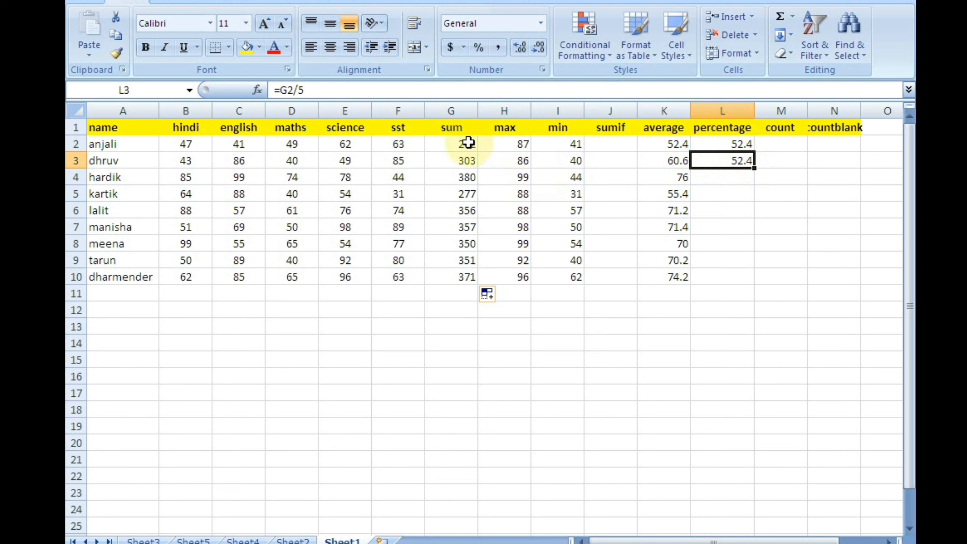
key(Delete)
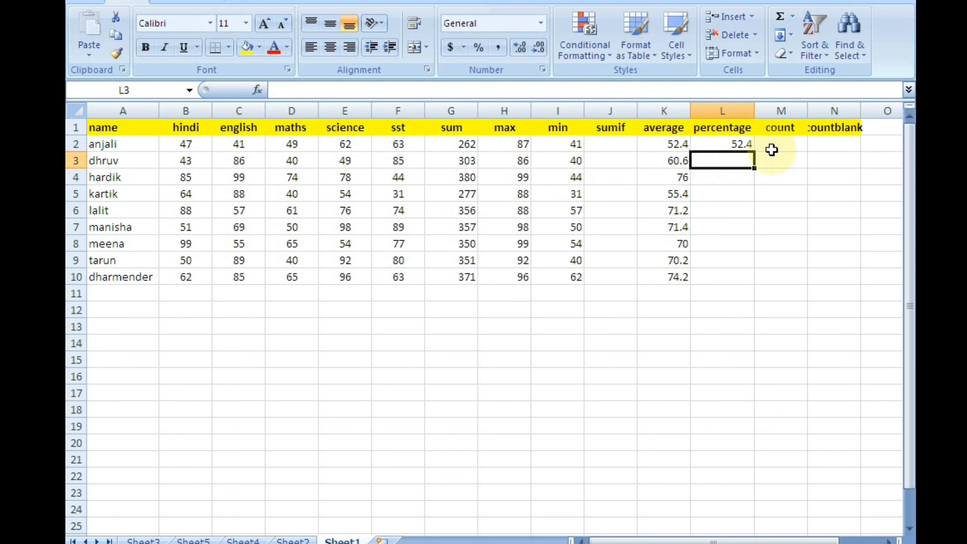
text(=)
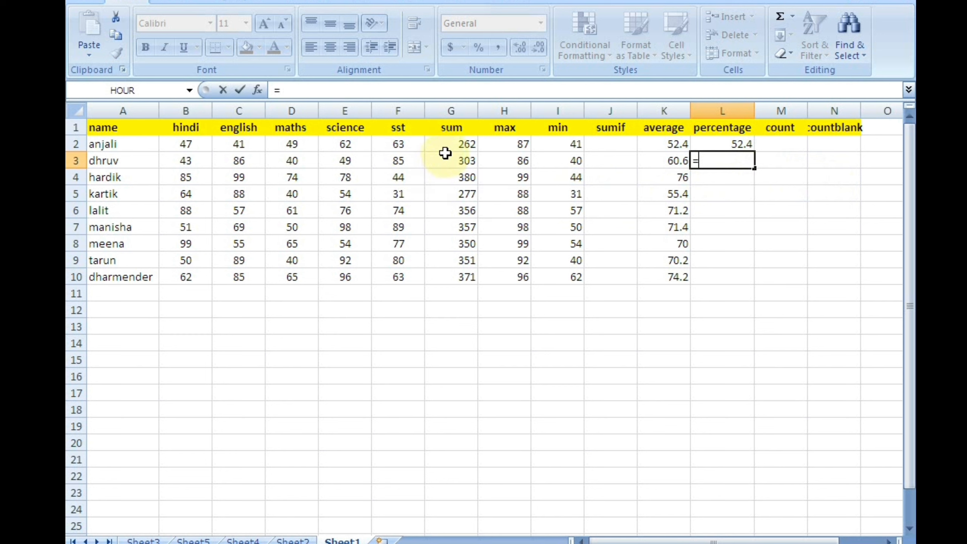
click(465, 163)
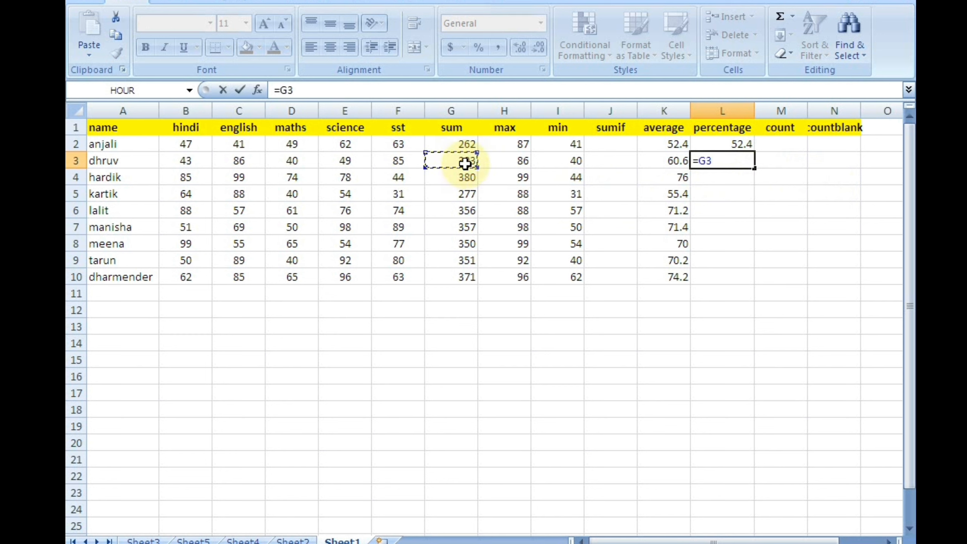
text(/5)
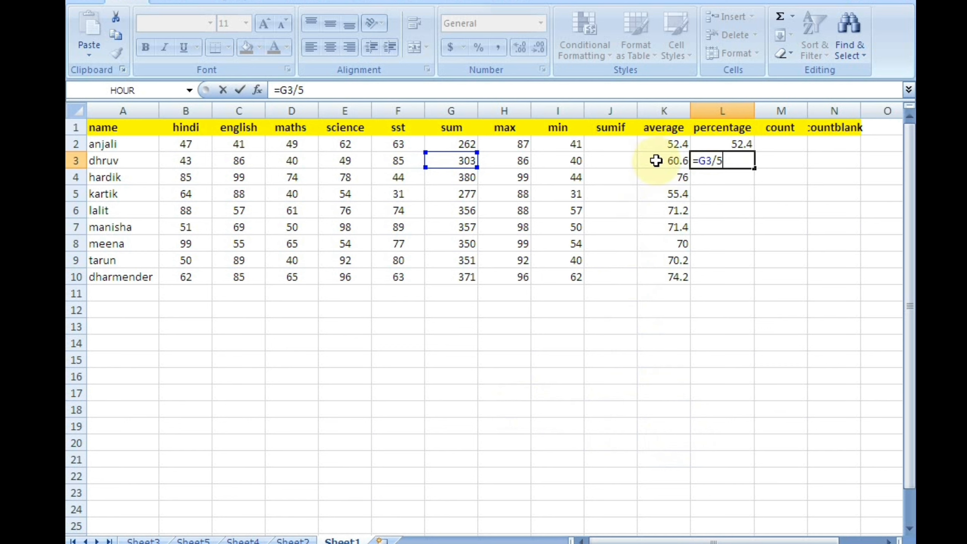
key(Return)
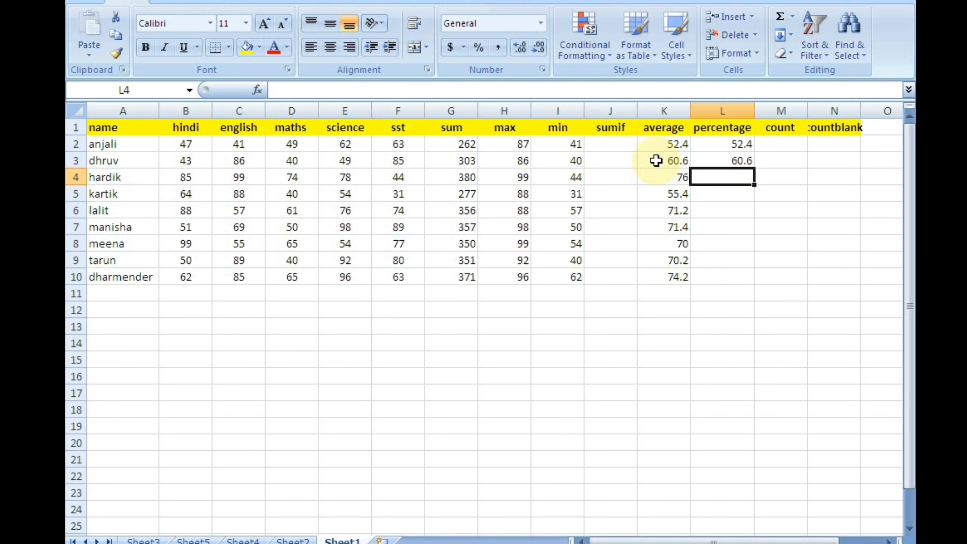
click(740, 145)
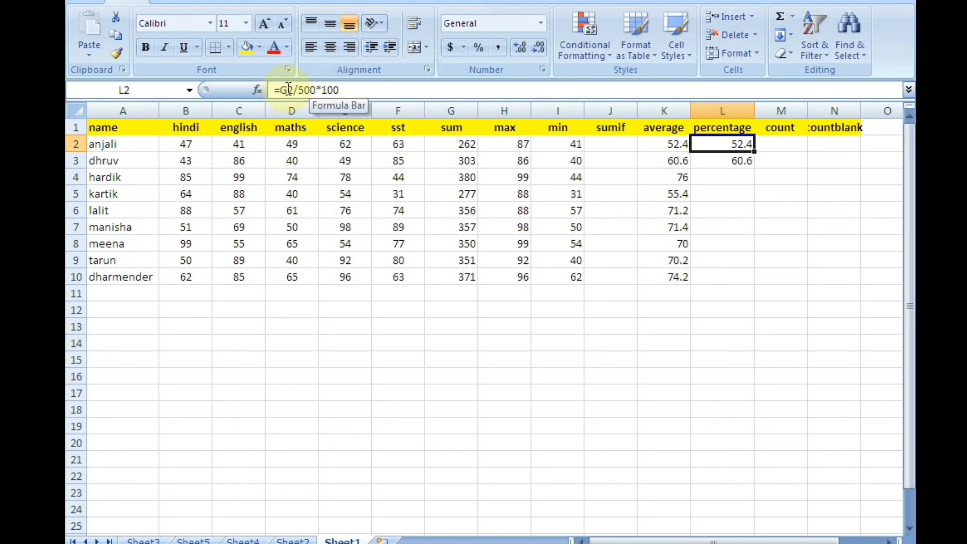
Step: Count the numeric marks in the table with =COUNT(B2:F9) in M2
click(791, 143)
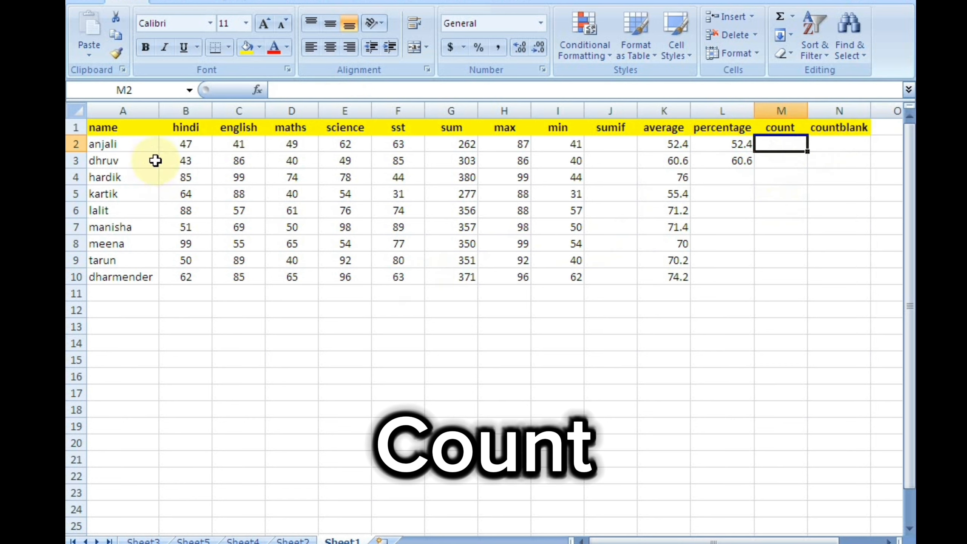
drag(183, 144, 375, 266)
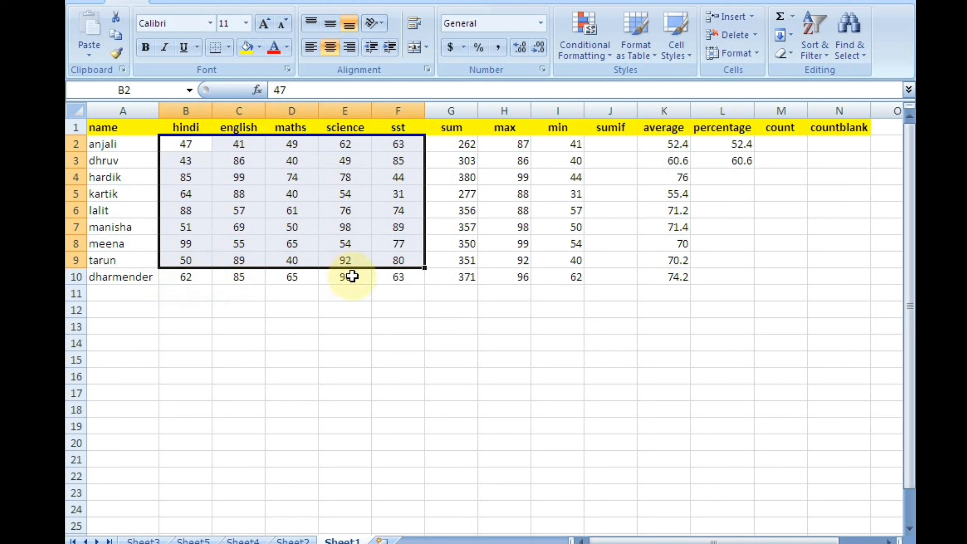
click(779, 140)
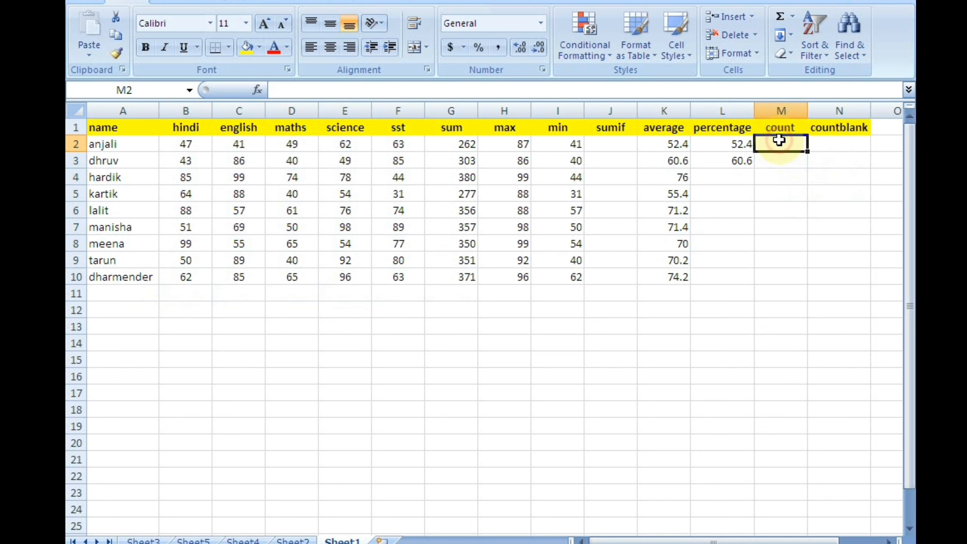
text(=)
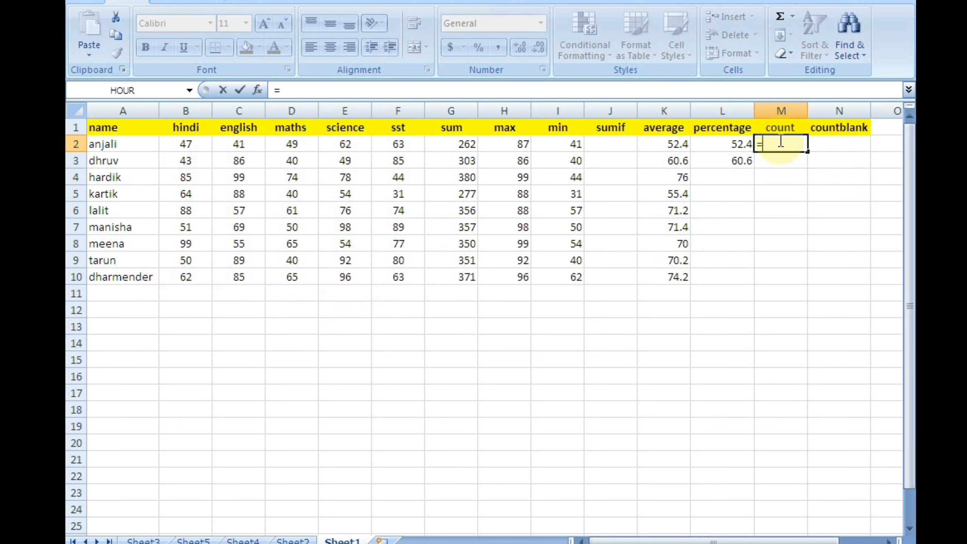
text(count)
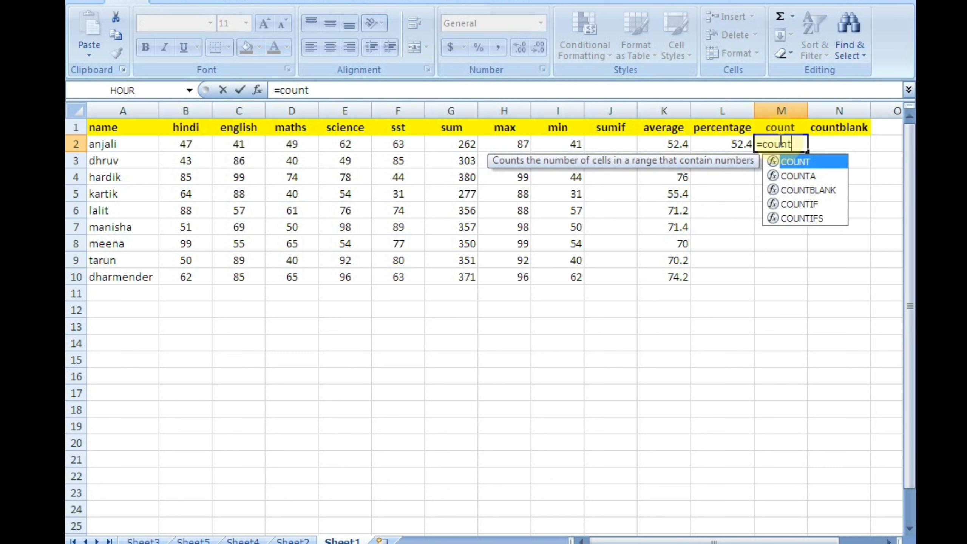
key(Tab)
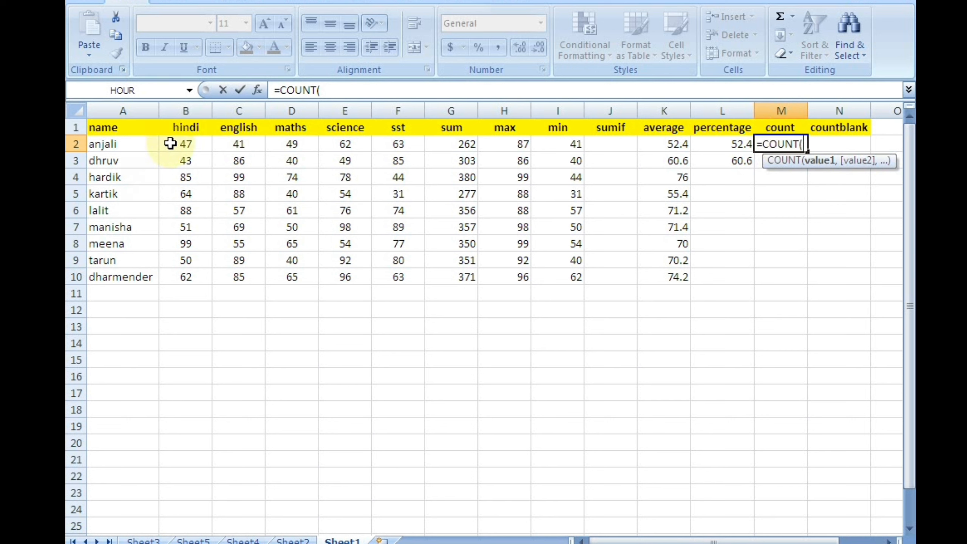
drag(187, 140, 384, 261)
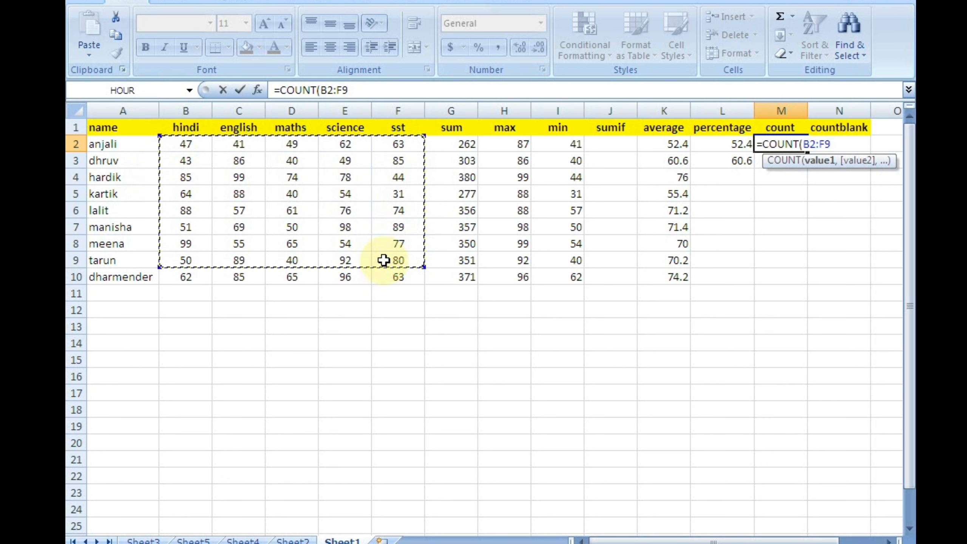
key(Return)
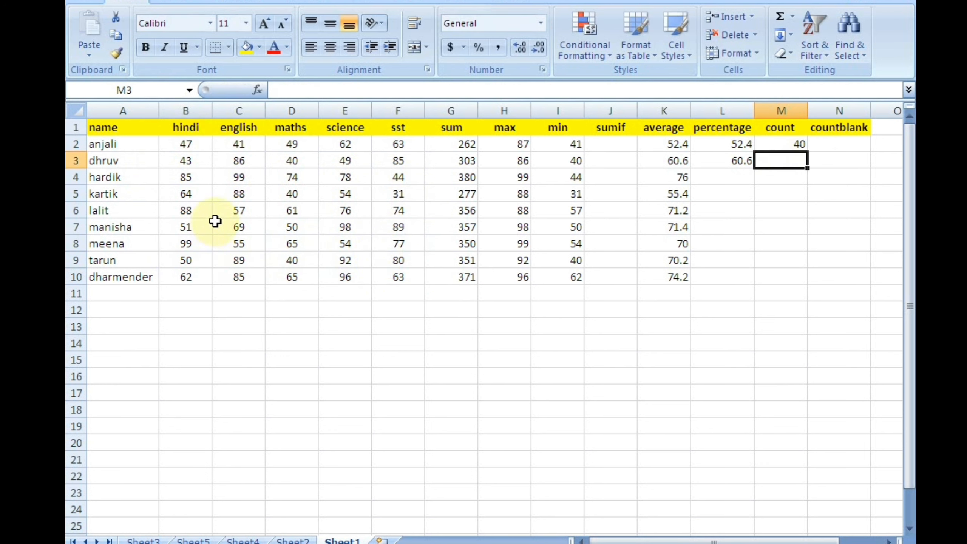
Step: Clear the English mark in C7, and test a 0 as the maths mark in D6 before clearing that cell
click(232, 223)
key(Delete)
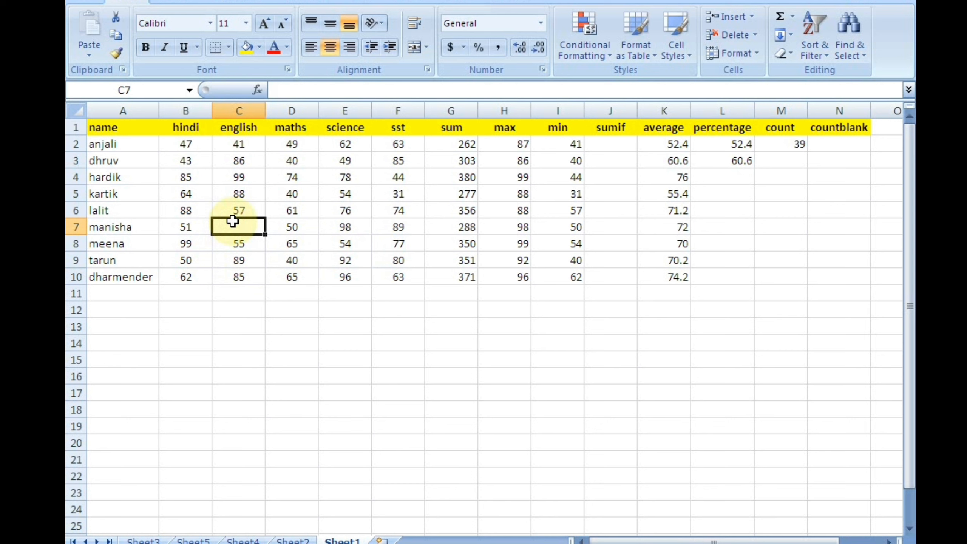
click(308, 209)
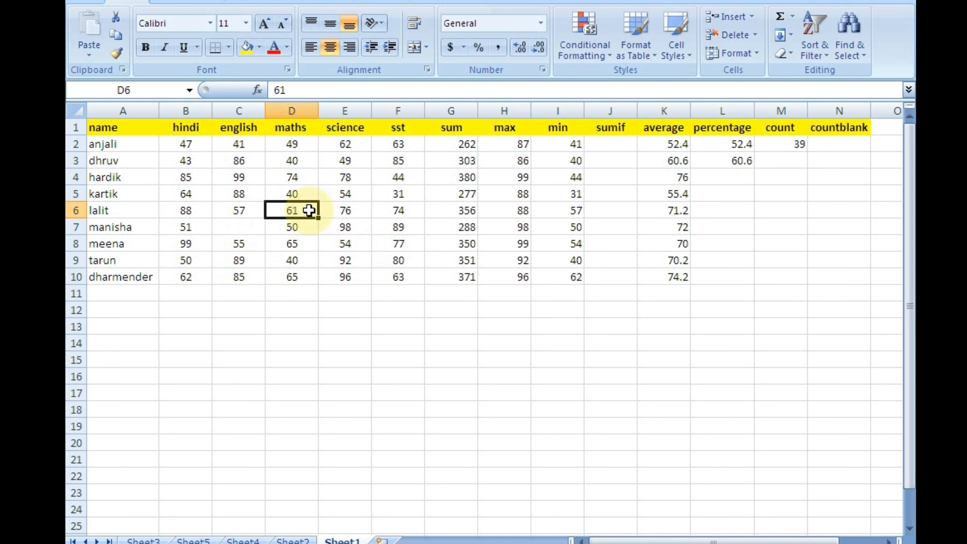
text(0)
key(Return)
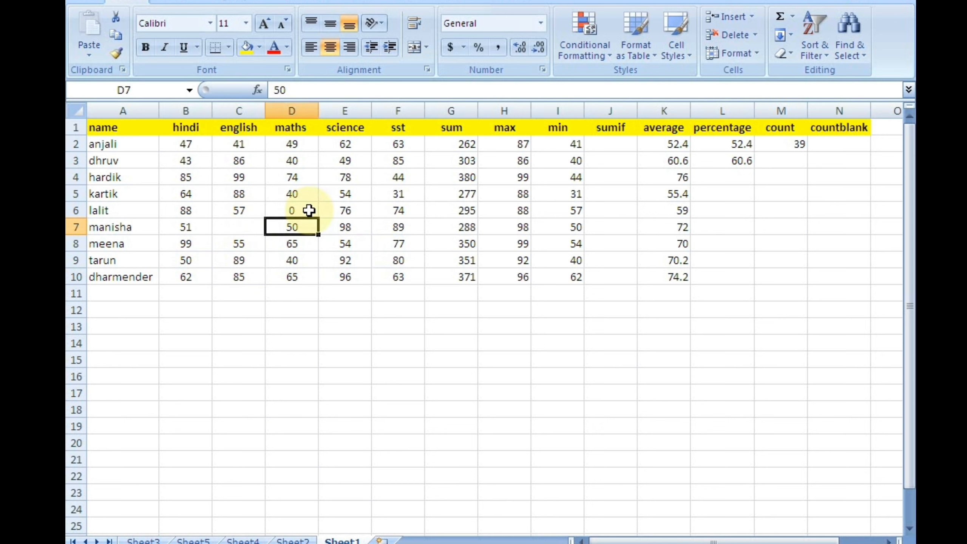
click(308, 210)
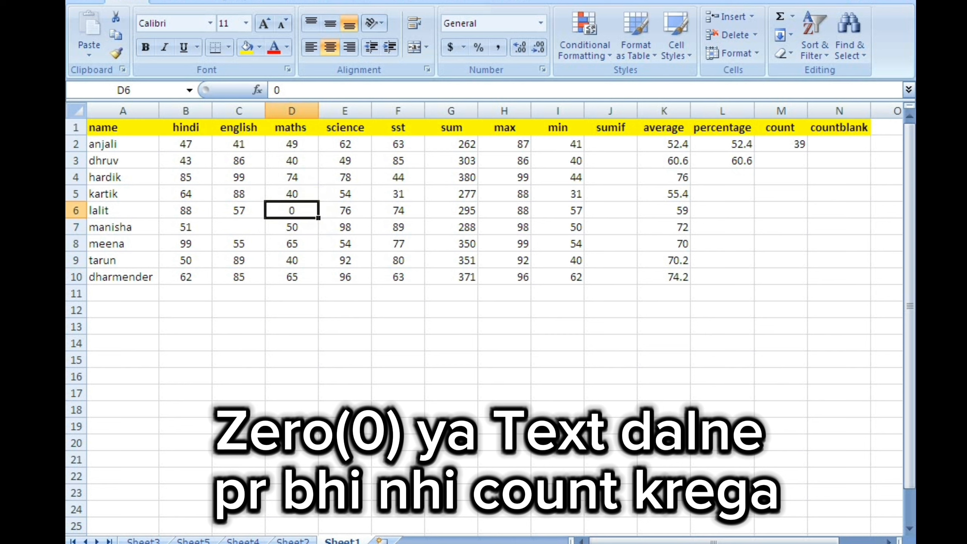
key(Delete)
double_click(292, 210)
Step: Test the text ujhujh in place of the maths mark in D5 and clear the cell
click(291, 194)
text(uj)
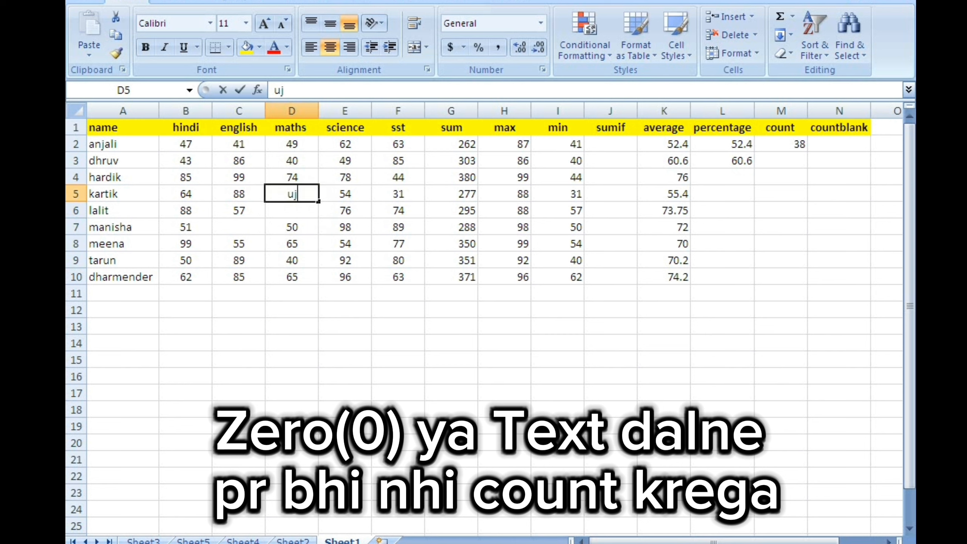
text(hujh)
key(Return)
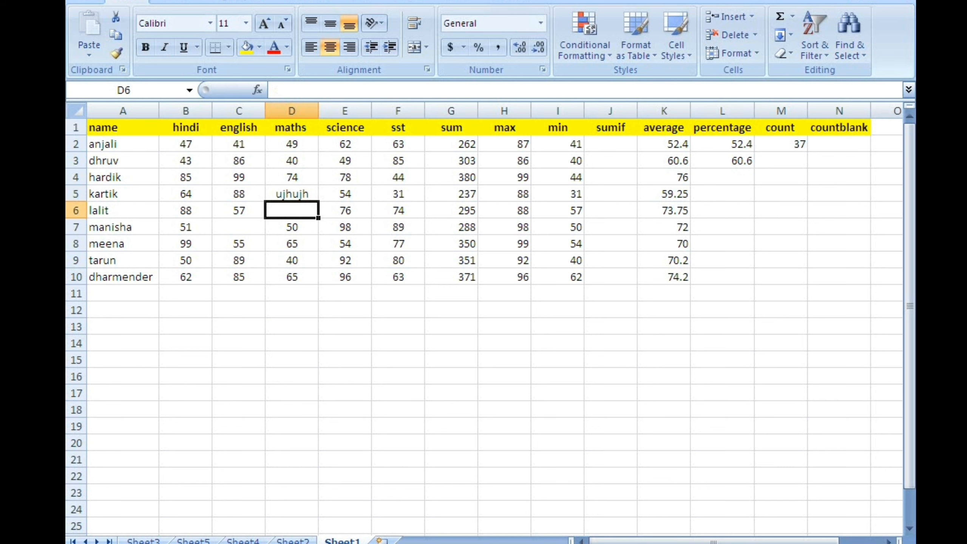
click(291, 193)
key(Delete)
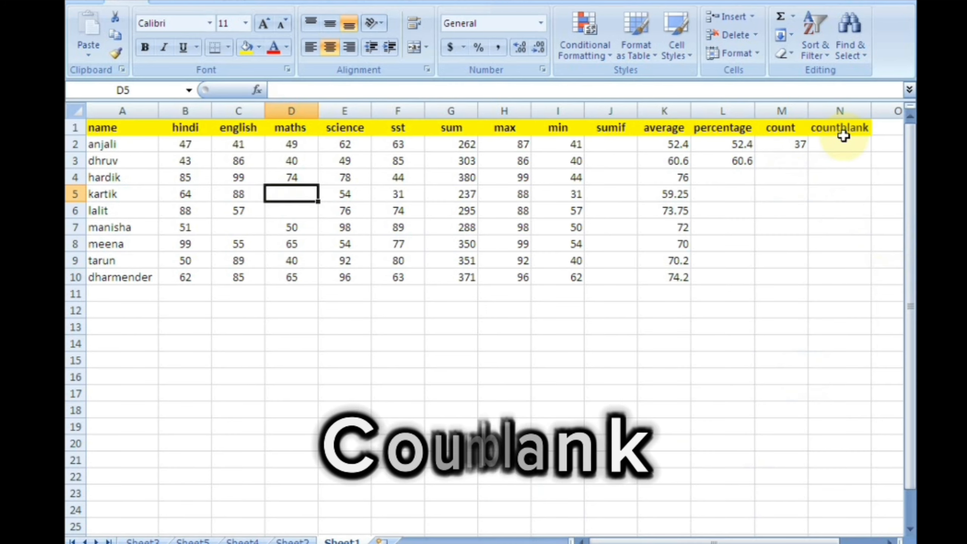
Step: Clear the marks in cells F8, B3, F3 and D9 to leave them blank
click(392, 240)
key(Delete)
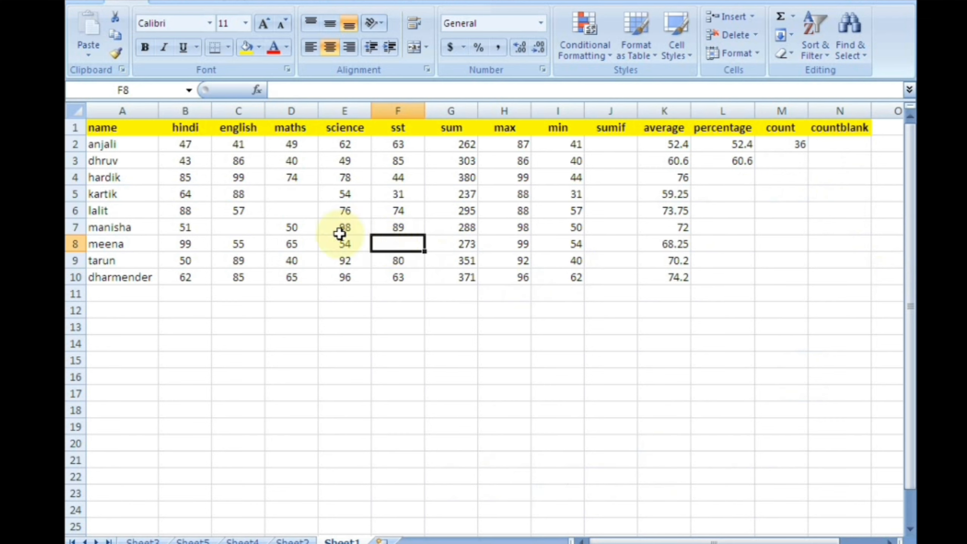
click(184, 161)
key(Delete)
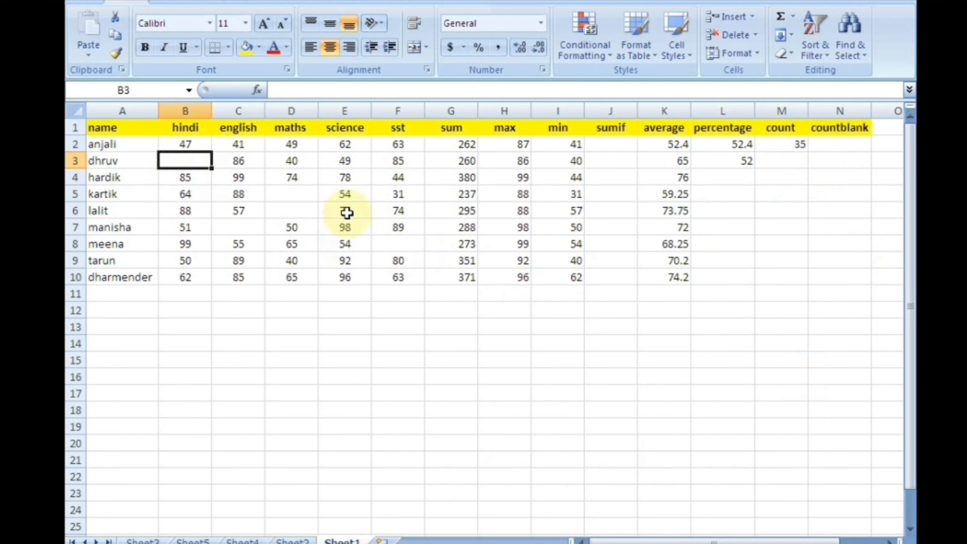
click(400, 159)
key(Delete)
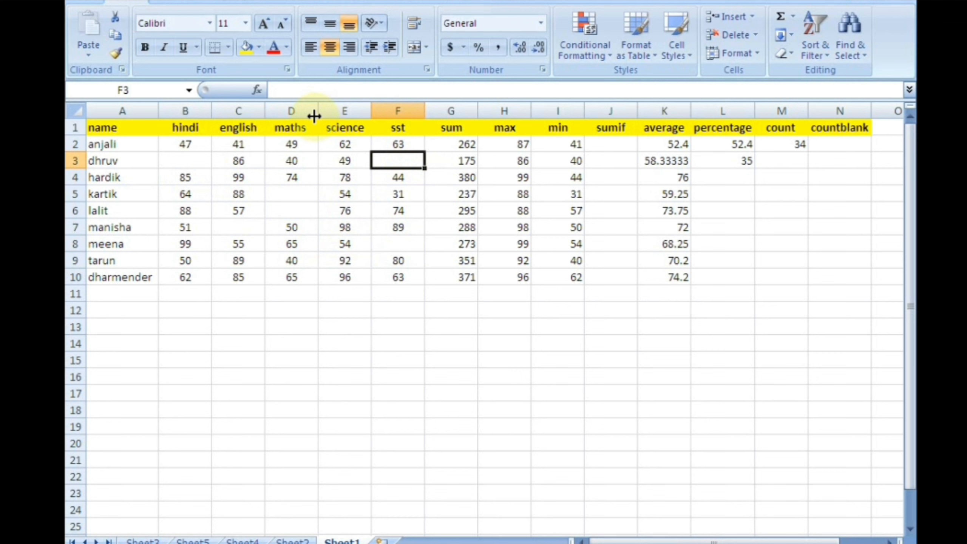
click(307, 262)
key(Delete)
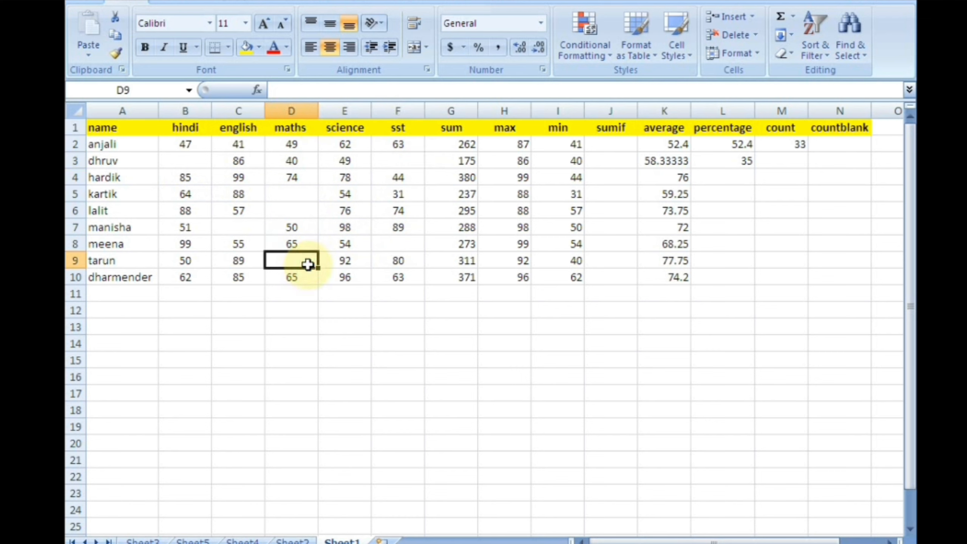
click(406, 373)
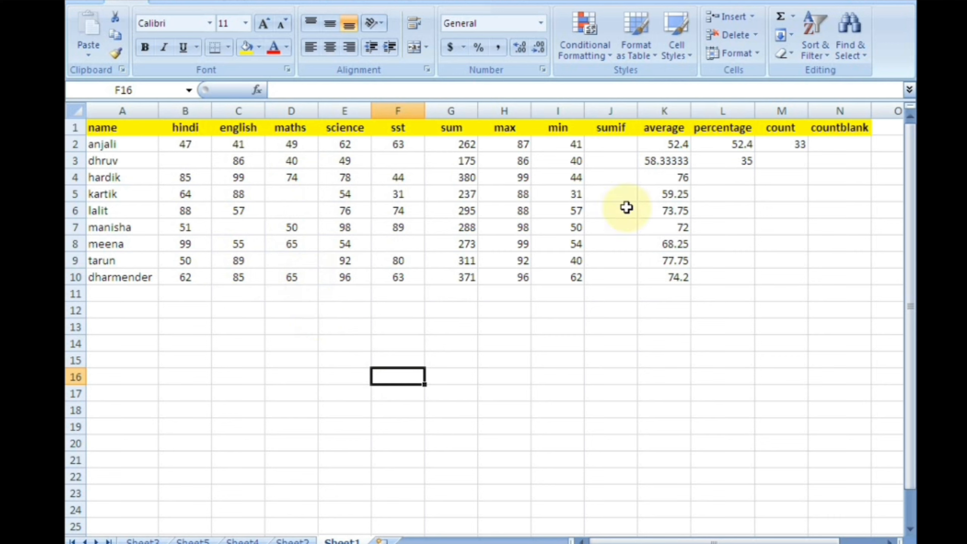
Step: Count the empty cells in B2:F10 with a COUNTBLANK formula in cell C13
click(775, 170)
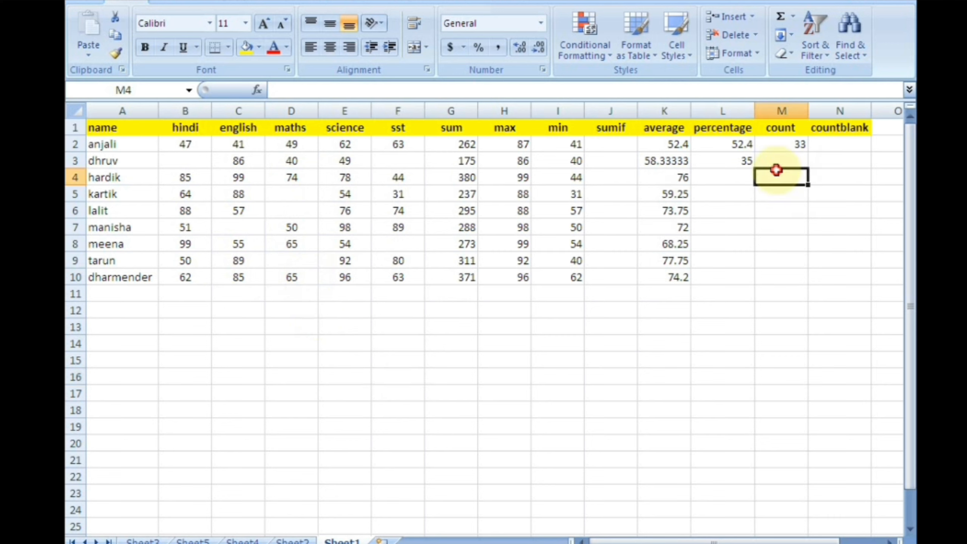
click(848, 144)
click(216, 327)
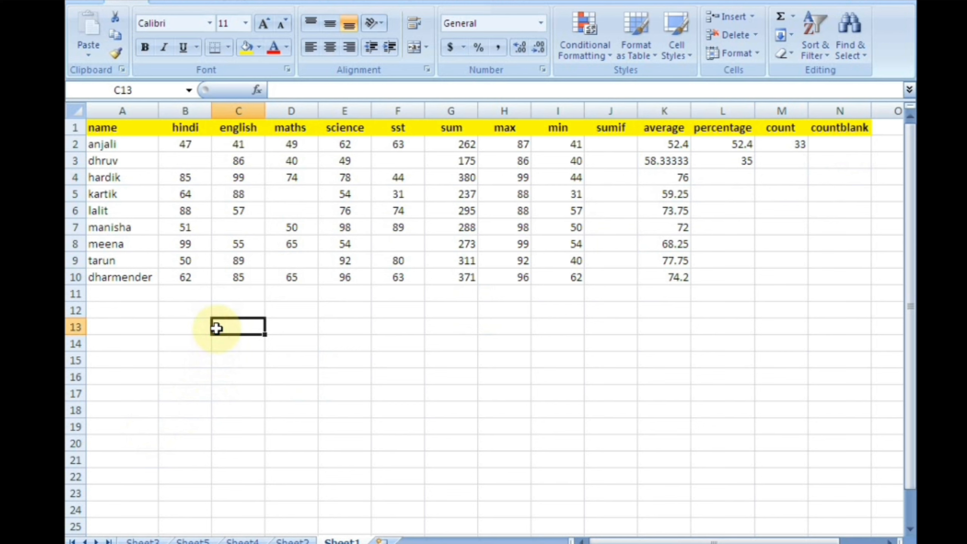
text(=coun)
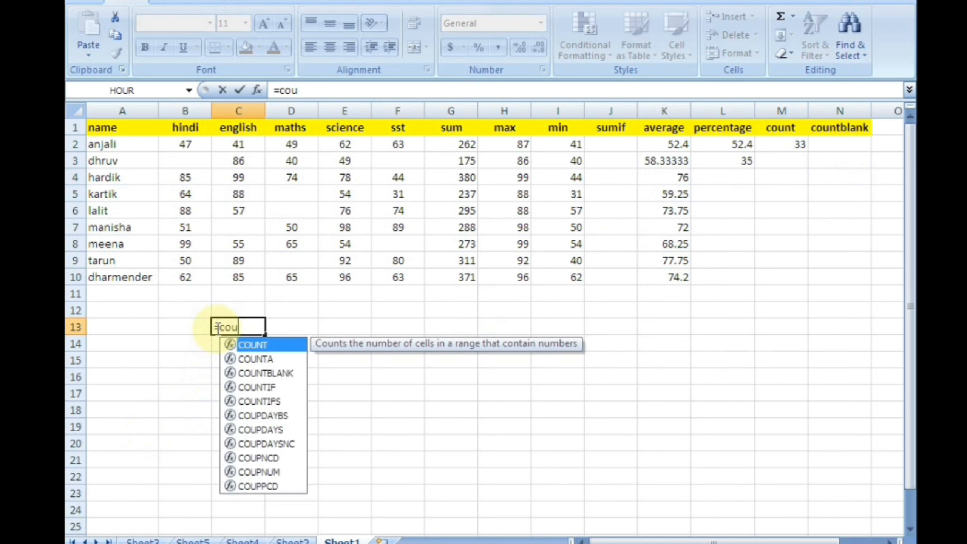
key(Down)
key(Down)
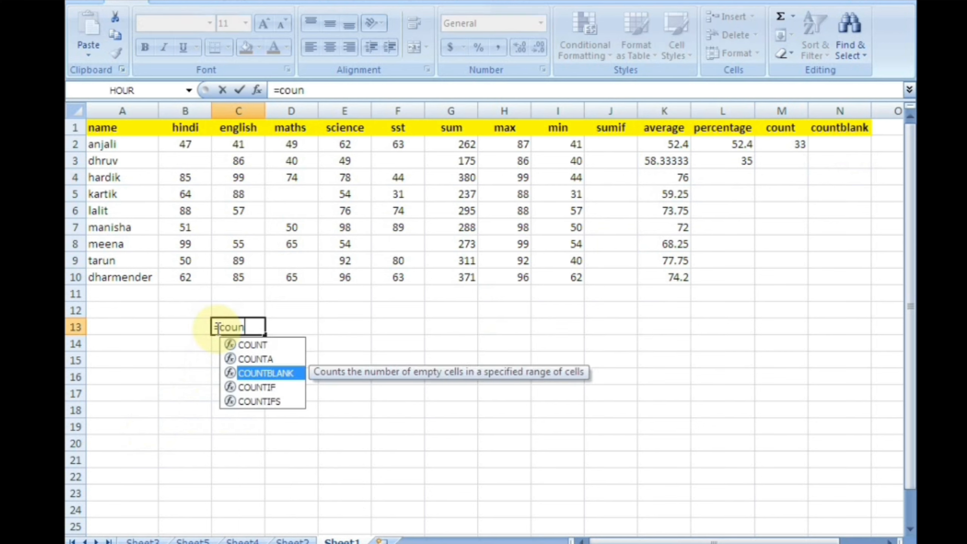
key(Tab)
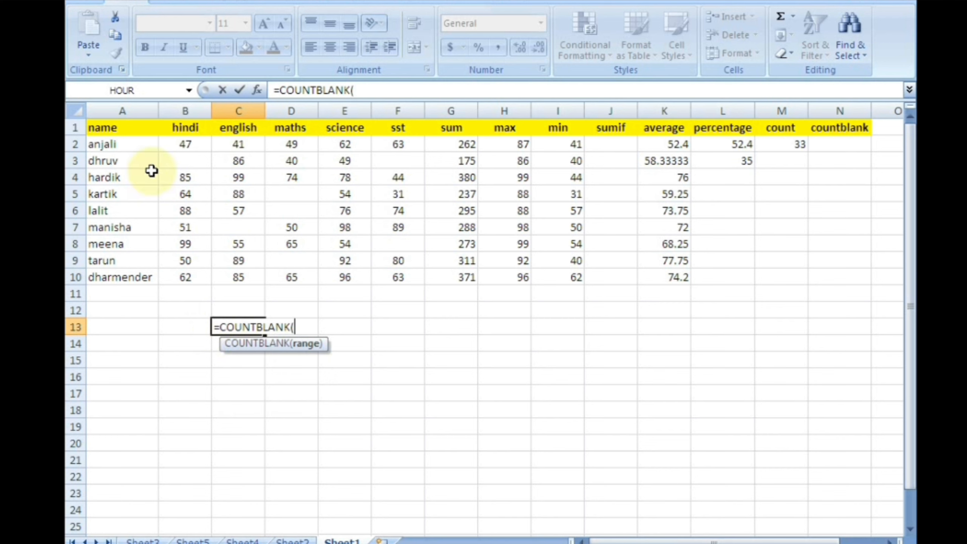
drag(186, 141, 402, 277)
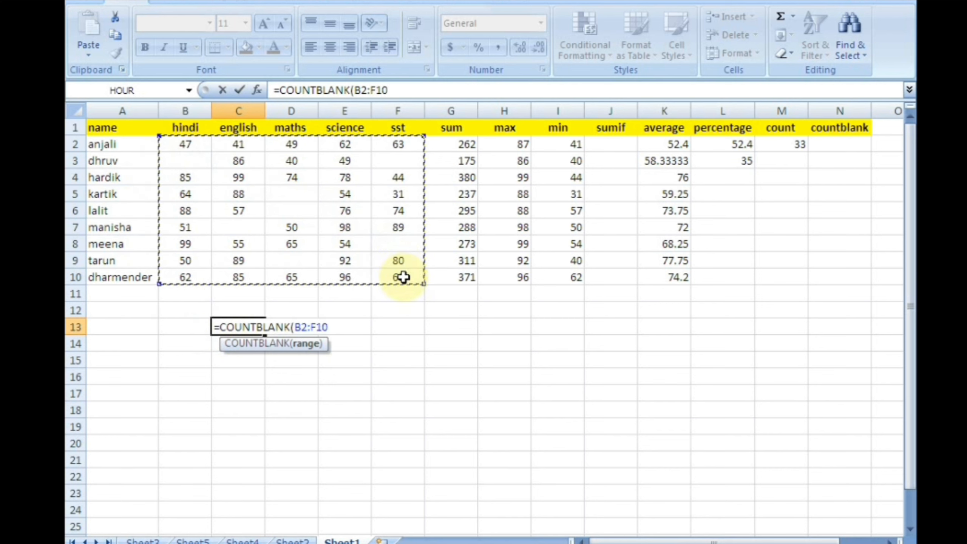
text())
key(Return)
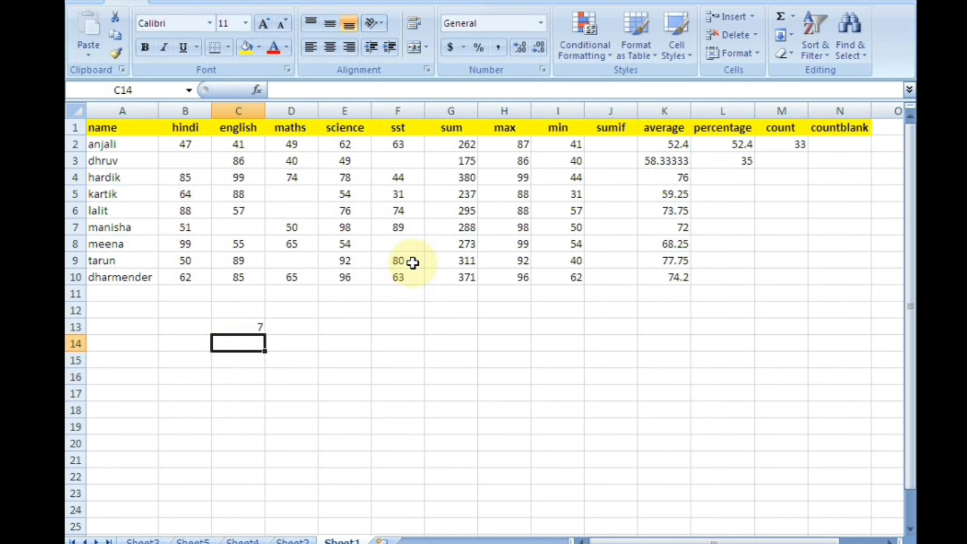
Step: Clear the Hindi mark in cell B8 and delete the COUNTBLANK formula from C13
click(187, 246)
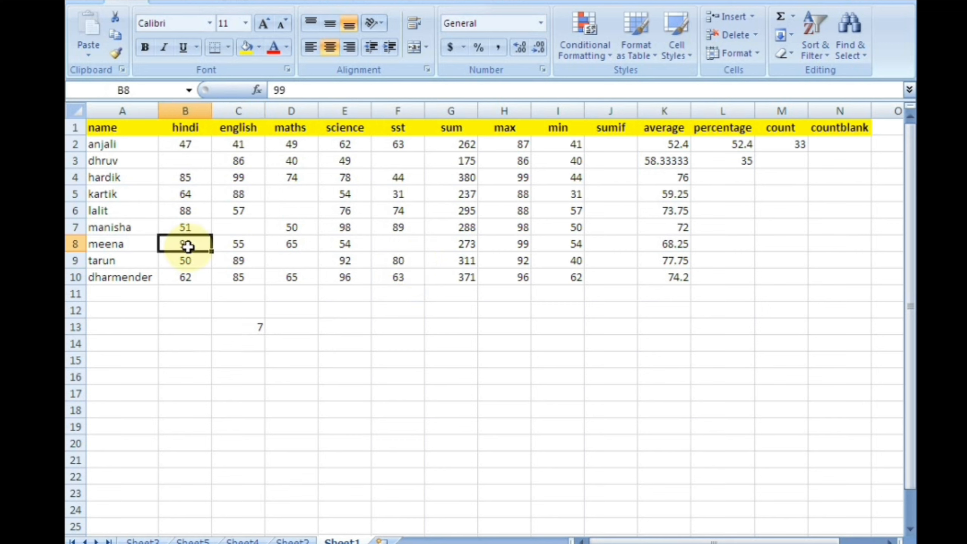
key(Delete)
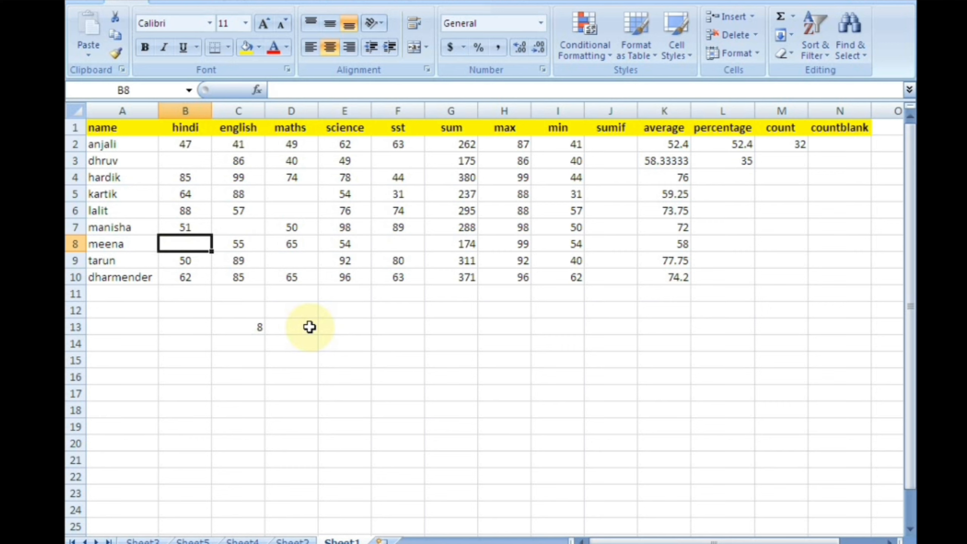
click(254, 326)
key(Delete)
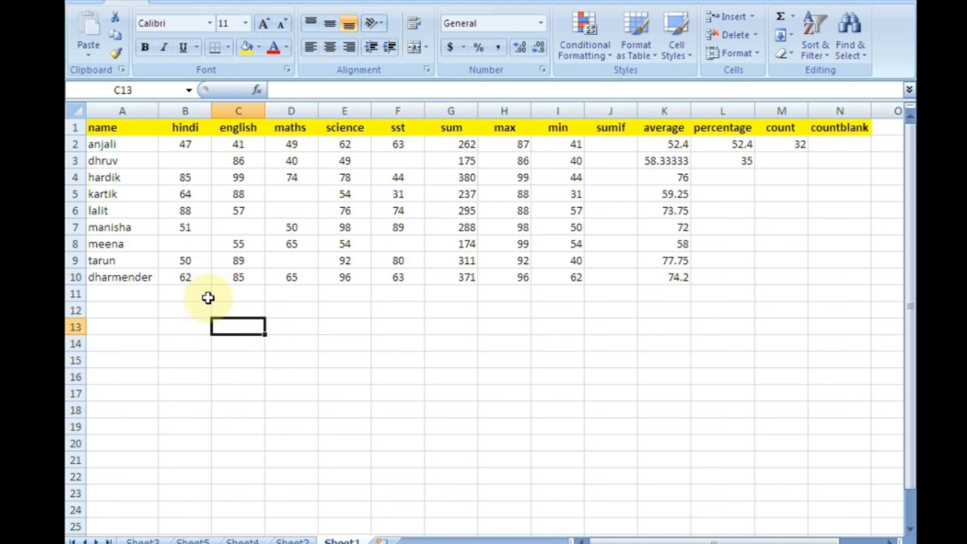
Step: Label cell A12 "roman" and enter the formula =ROMAN(5) in A13
click(145, 309)
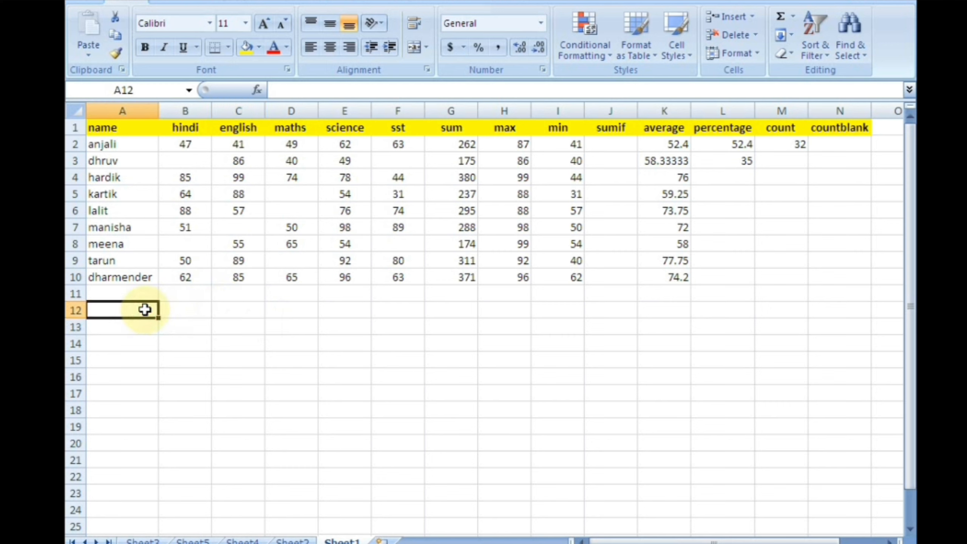
text(roman)
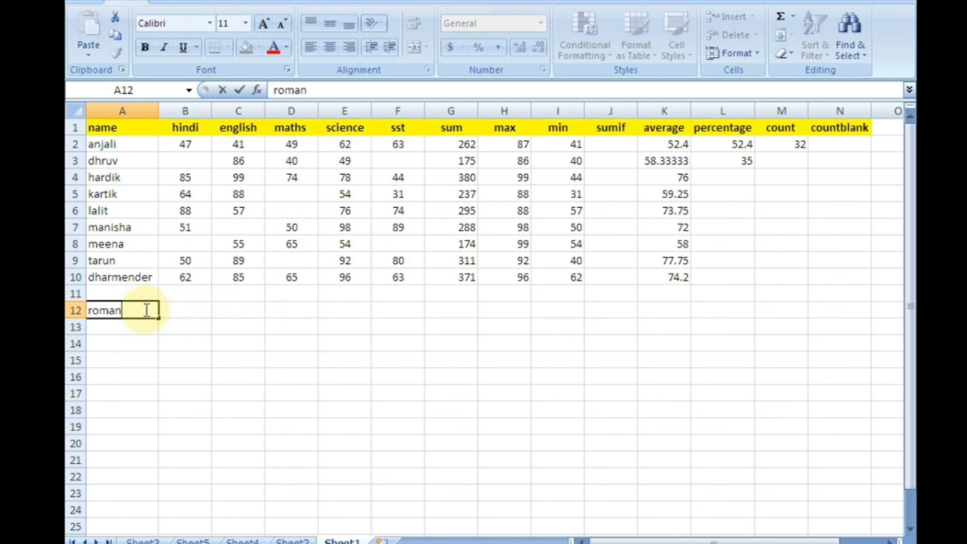
key(Return)
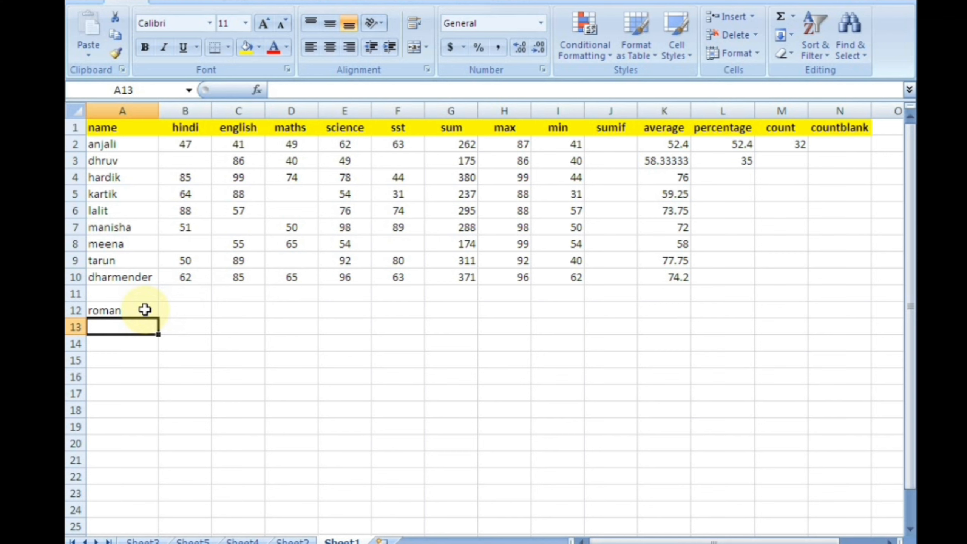
text(=rom)
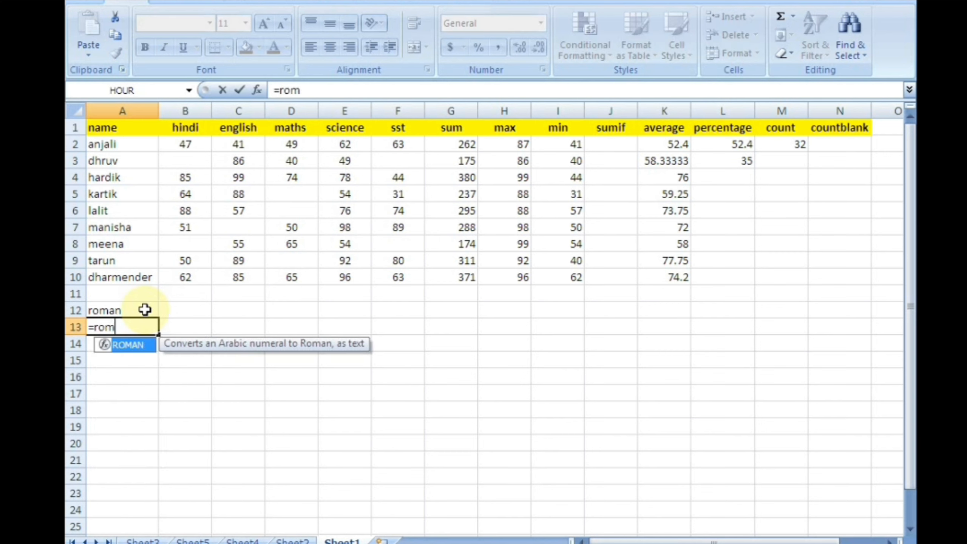
key(Tab)
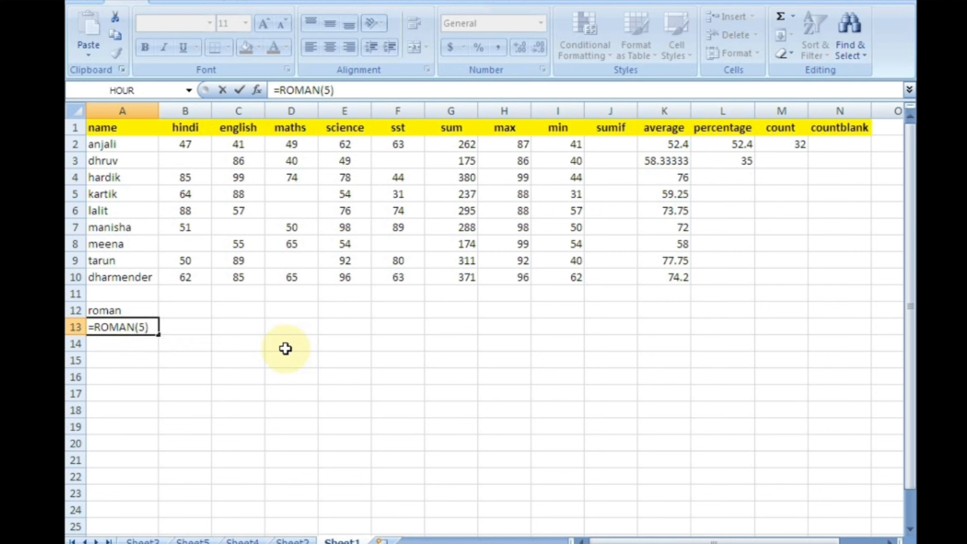
key(Return)
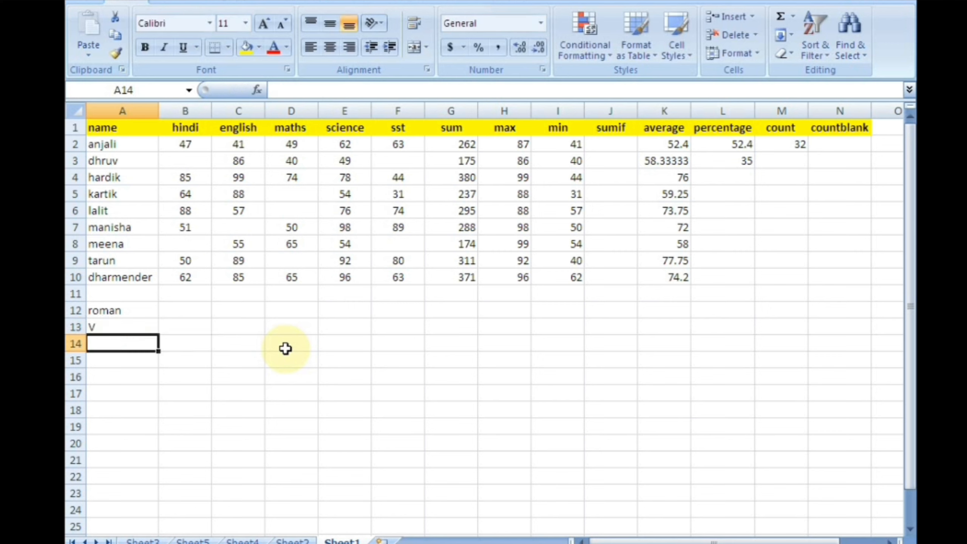
Step: Edit the formula in A13 to =ROMAN(15)
key(Up)
key(F2)
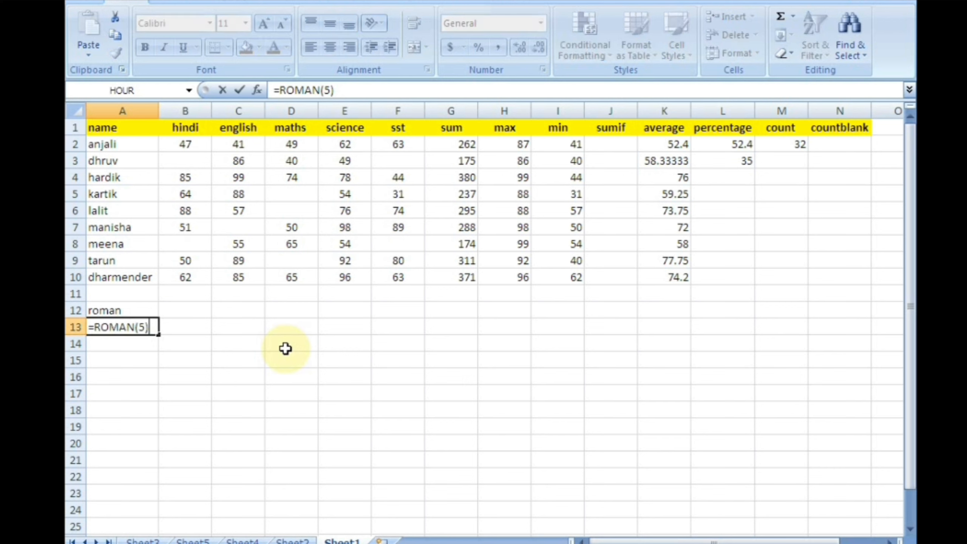
click(328, 90)
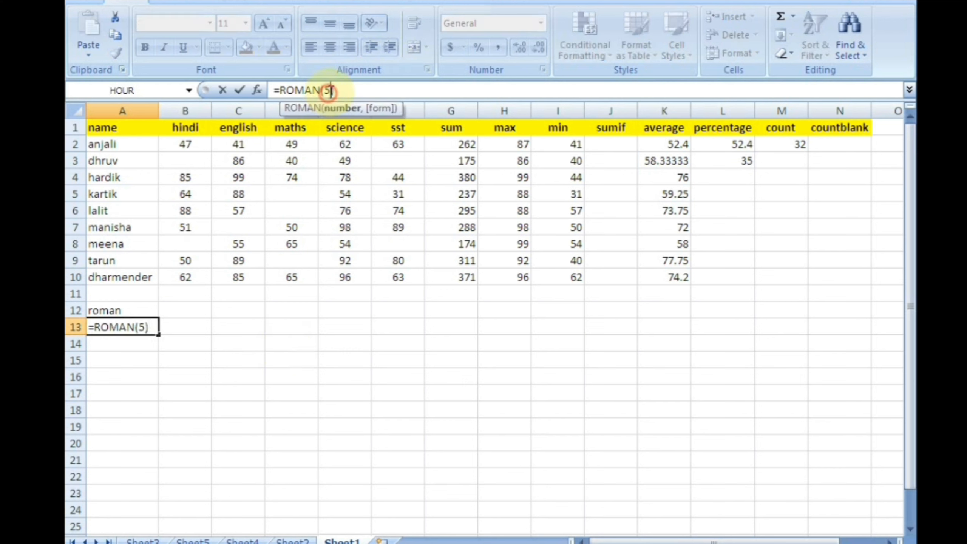
text(1)
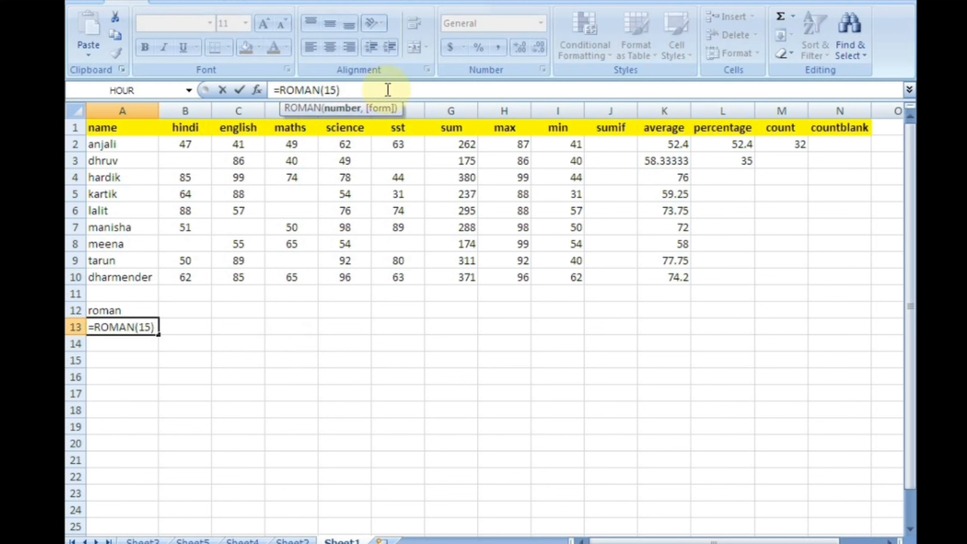
key(Return)
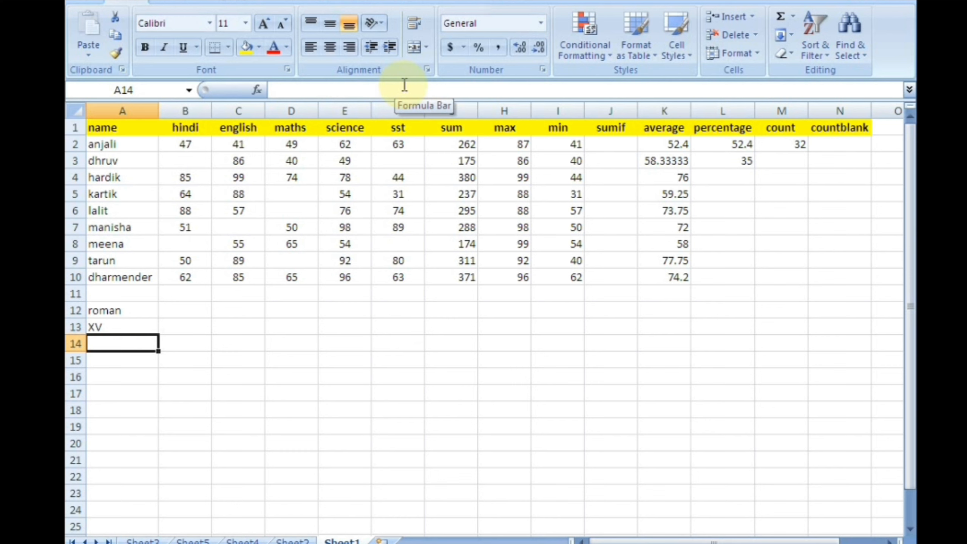
Step: Convert the max value in H2 to a Roman numeral in A14 with ROMAN and fill the formula down to A21
text(=rom)
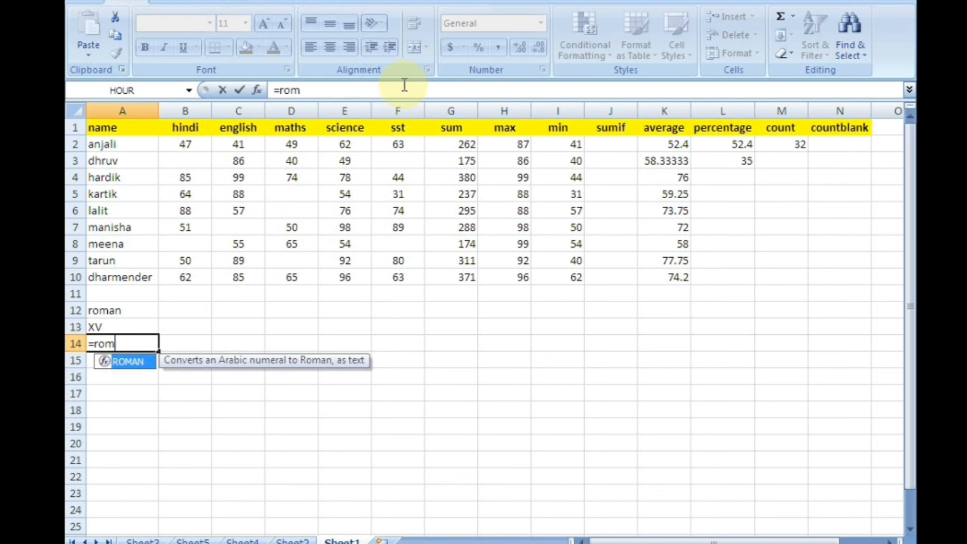
key(Tab)
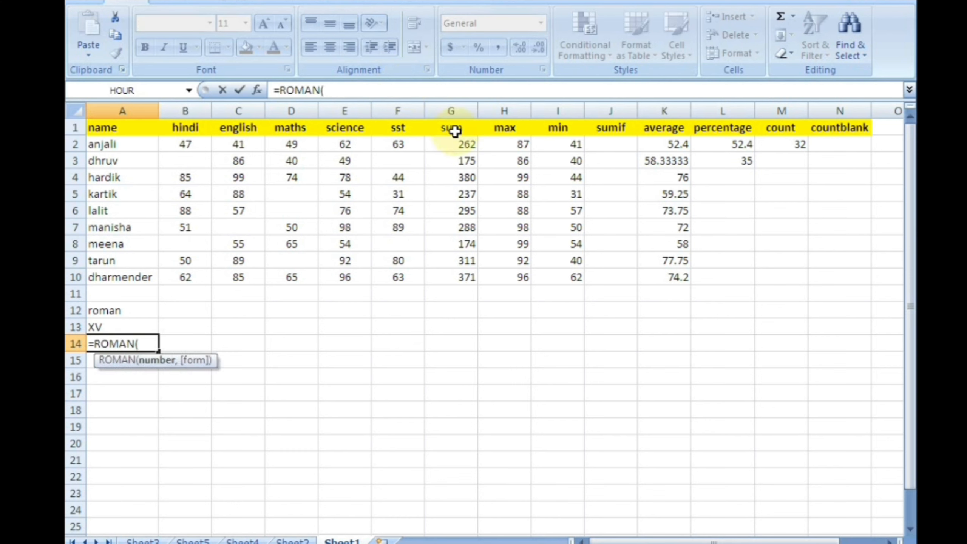
click(518, 142)
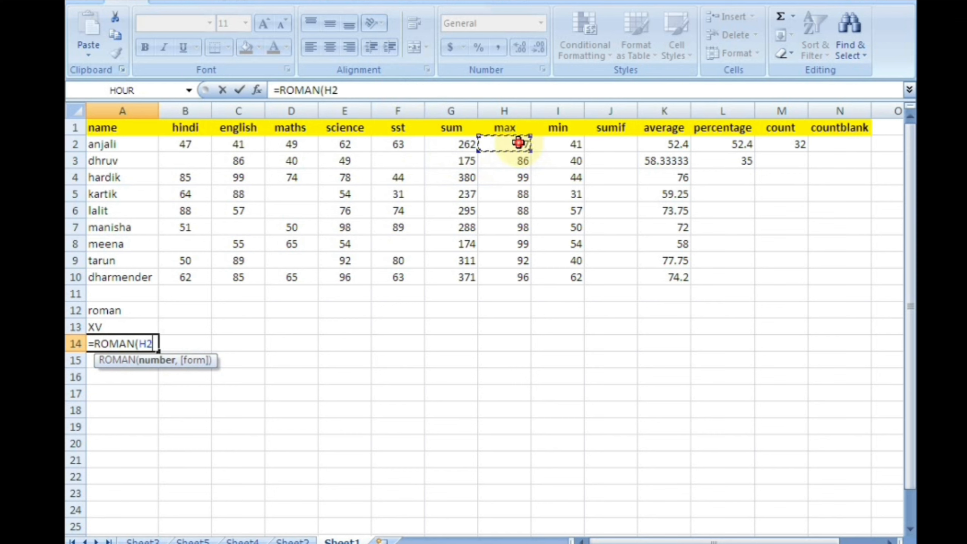
key(Return)
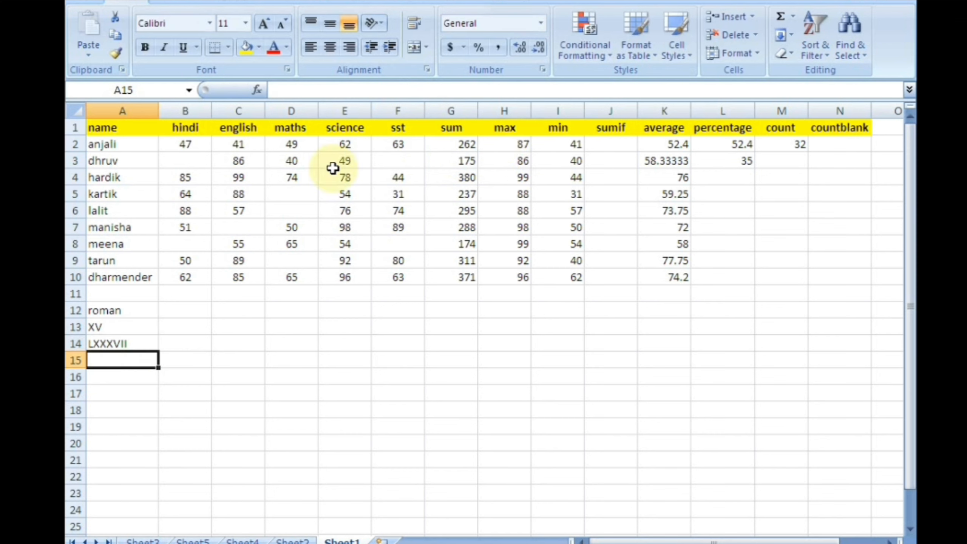
click(148, 345)
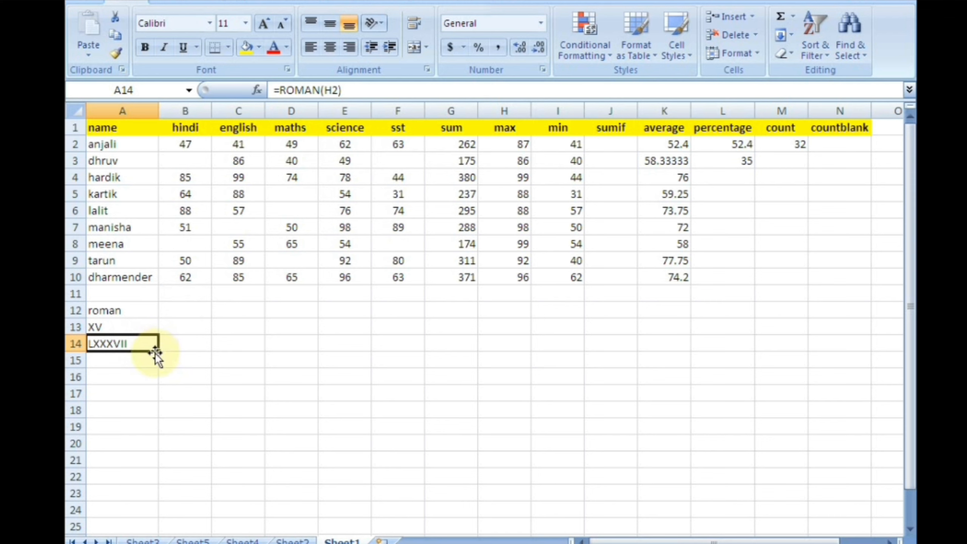
drag(153, 349, 146, 463)
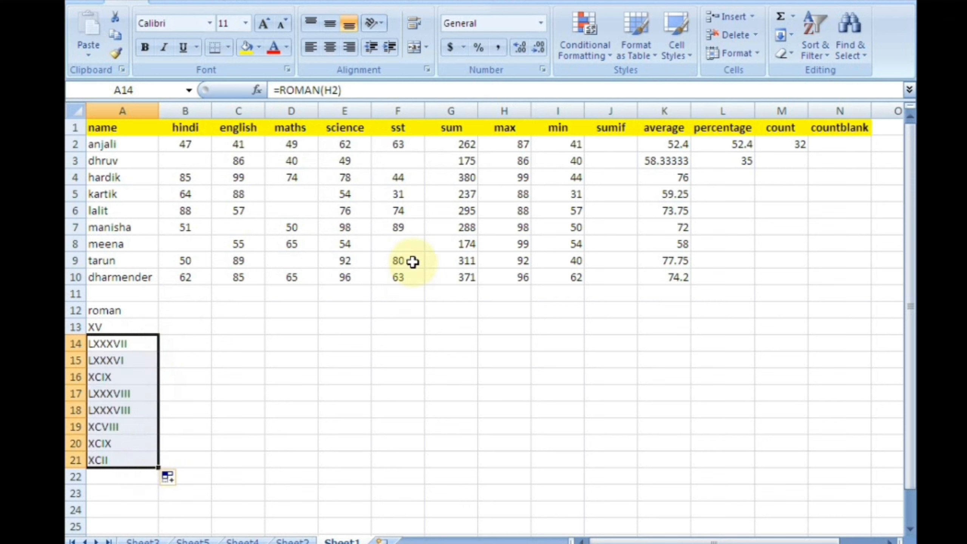
click(523, 162)
click(521, 178)
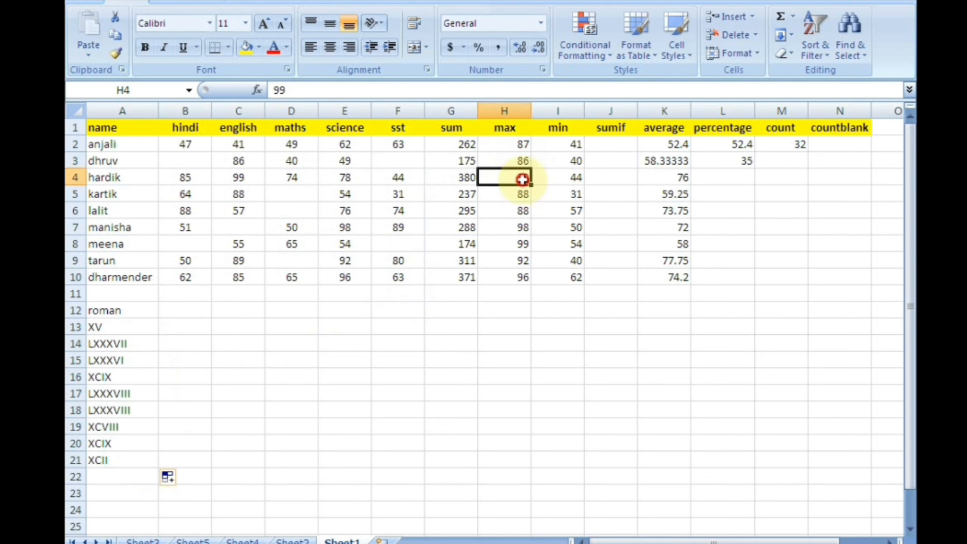
Step: Change the number in the A13 ROMAN formula to 100
click(149, 342)
click(144, 326)
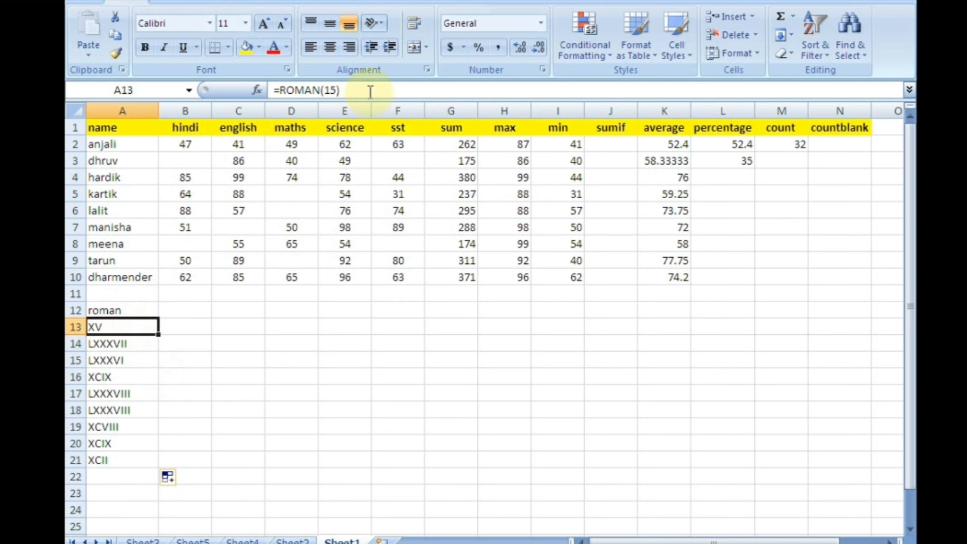
click(336, 91)
key(BackSpace)
key(BackSpace)
text(100)
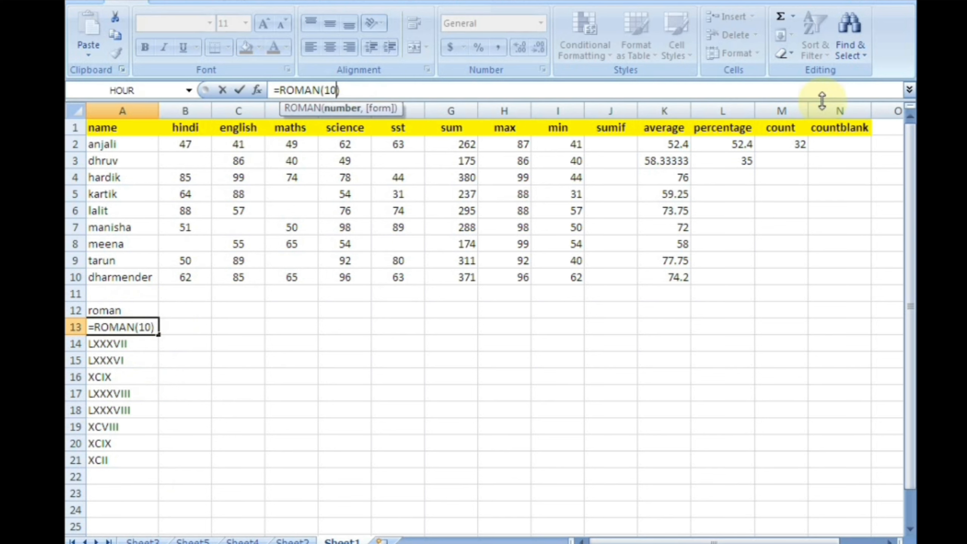
key(Return)
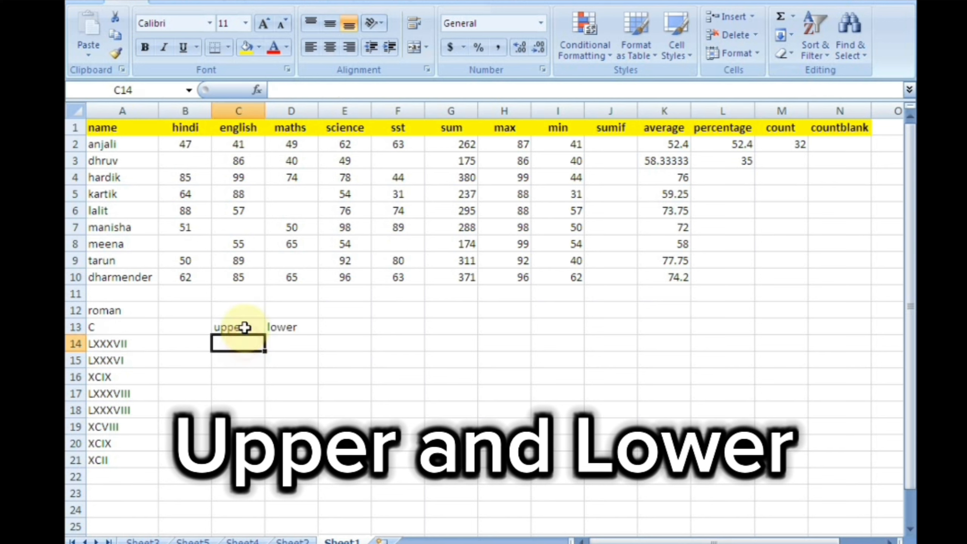
Step: Convert the name in A2 to uppercase in C14 with UPPER and fill the formula down to C21
drag(120, 143, 123, 269)
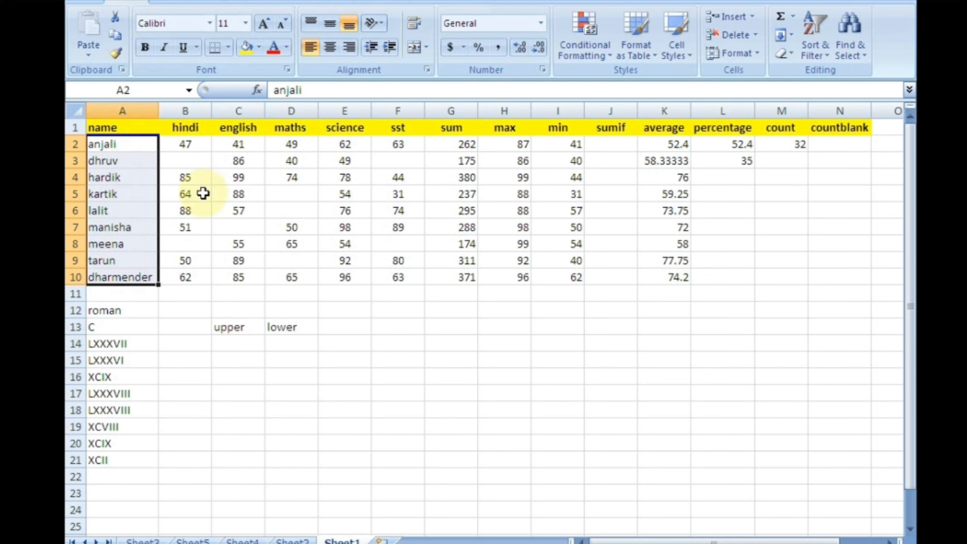
click(237, 339)
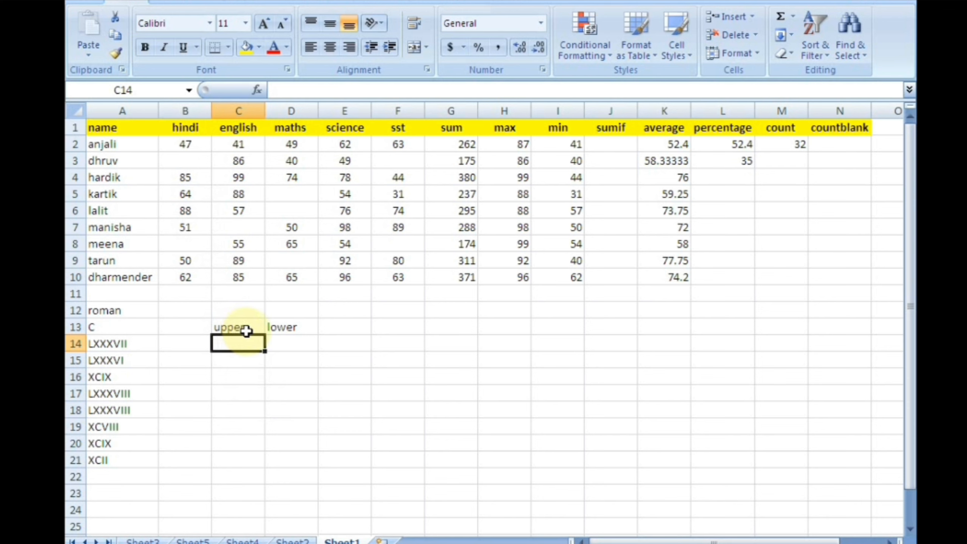
click(273, 339)
click(254, 340)
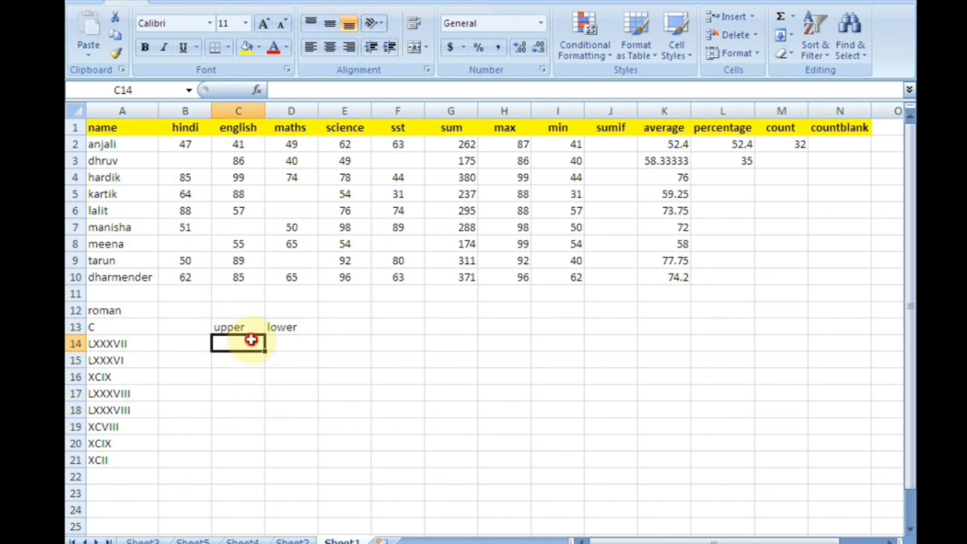
text(=)
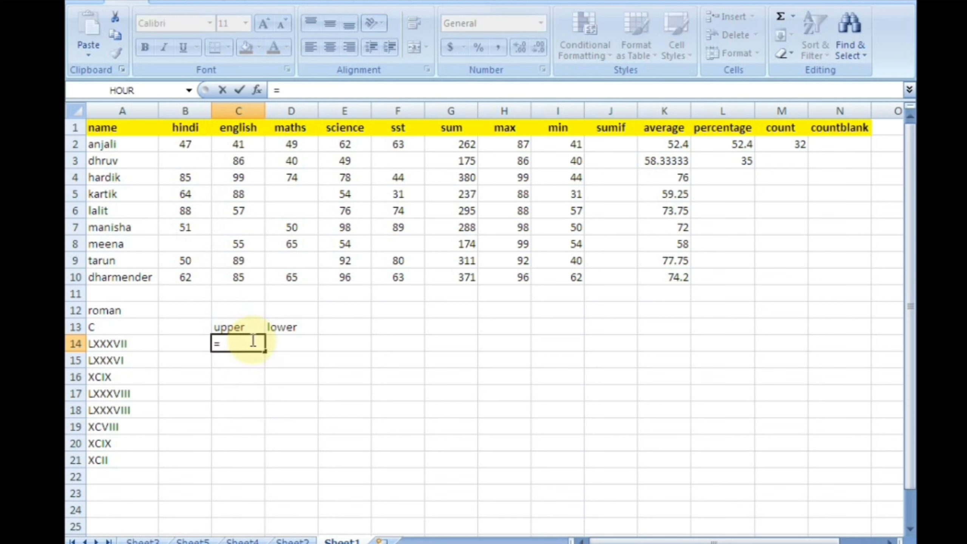
text(upp)
key(Tab)
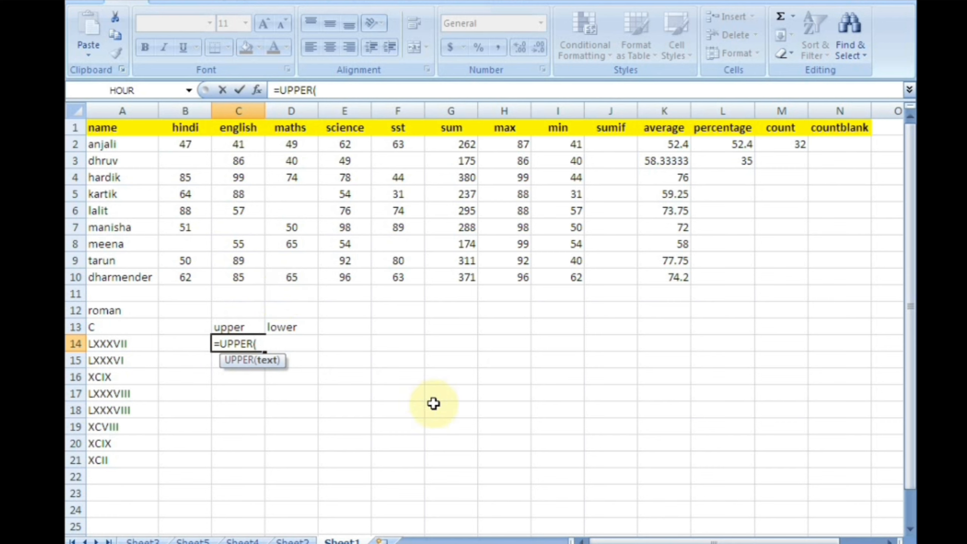
click(115, 144)
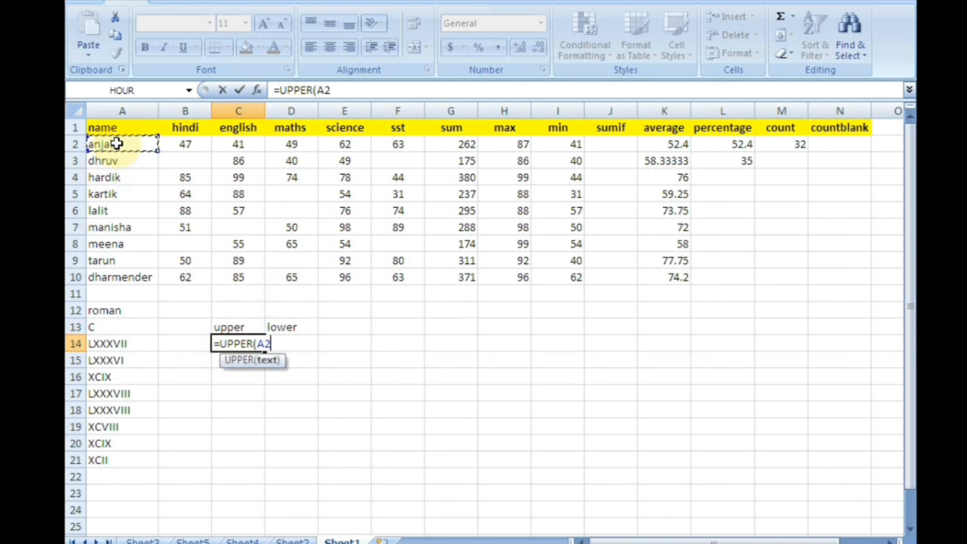
text())
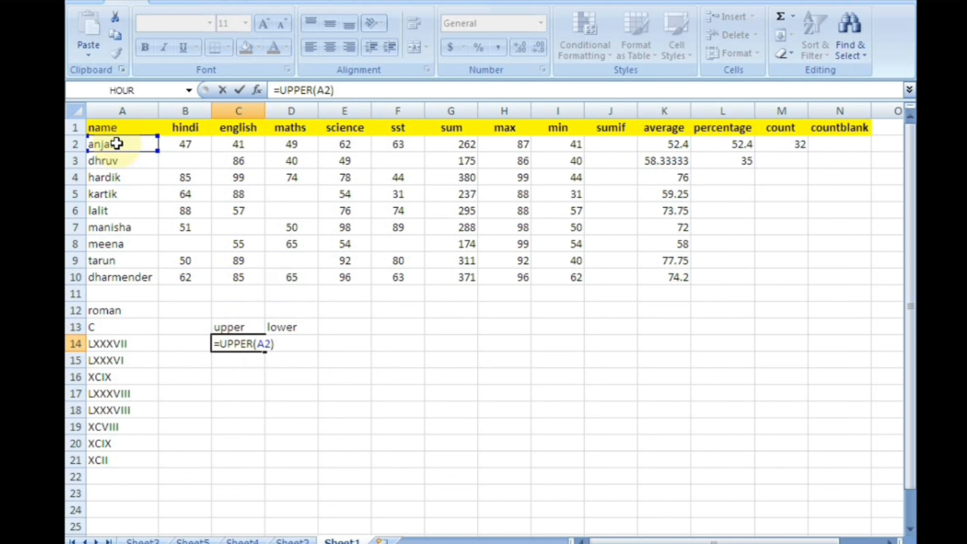
key(Return)
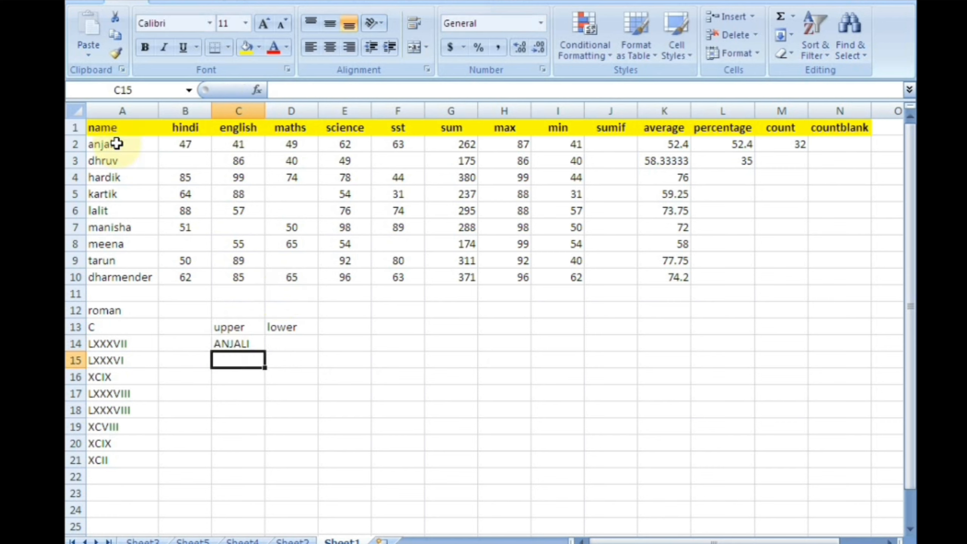
click(246, 337)
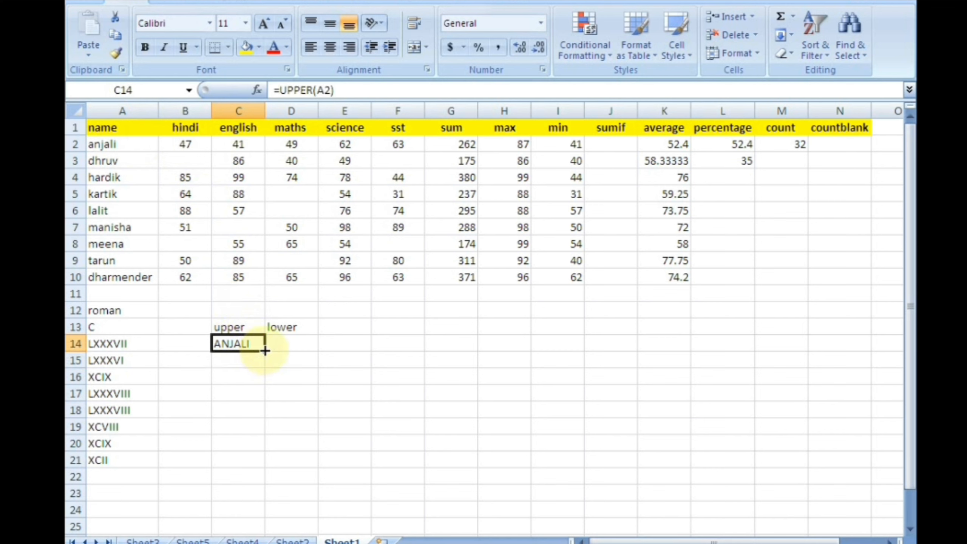
drag(265, 350, 265, 466)
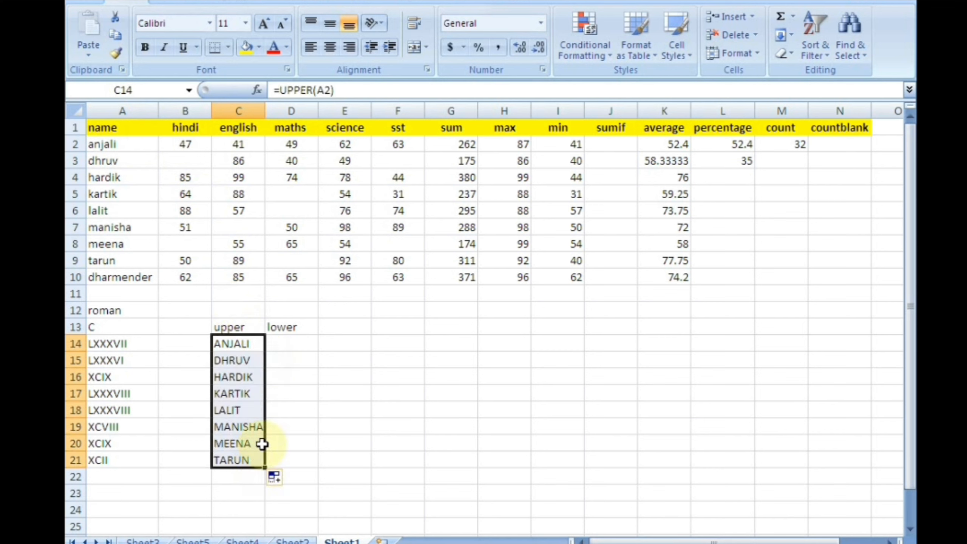
Step: Convert the uppercase name in C14 to lowercase in D14 with LOWER and fill the formula down to D21
click(281, 340)
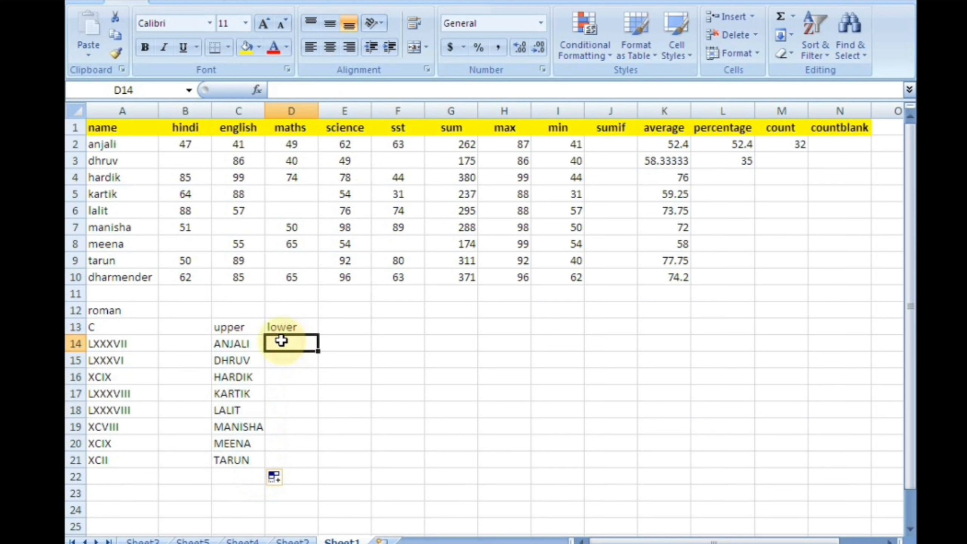
text(=low)
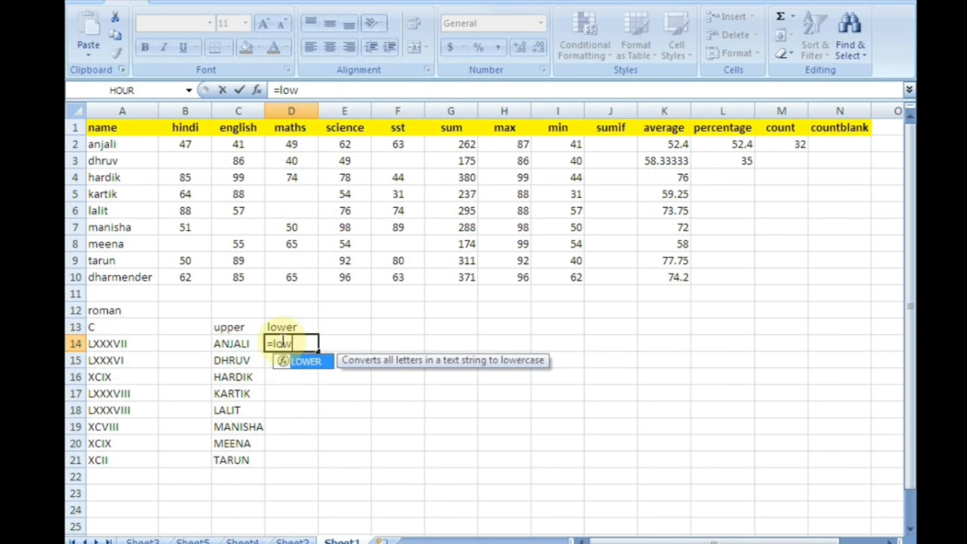
key(Tab)
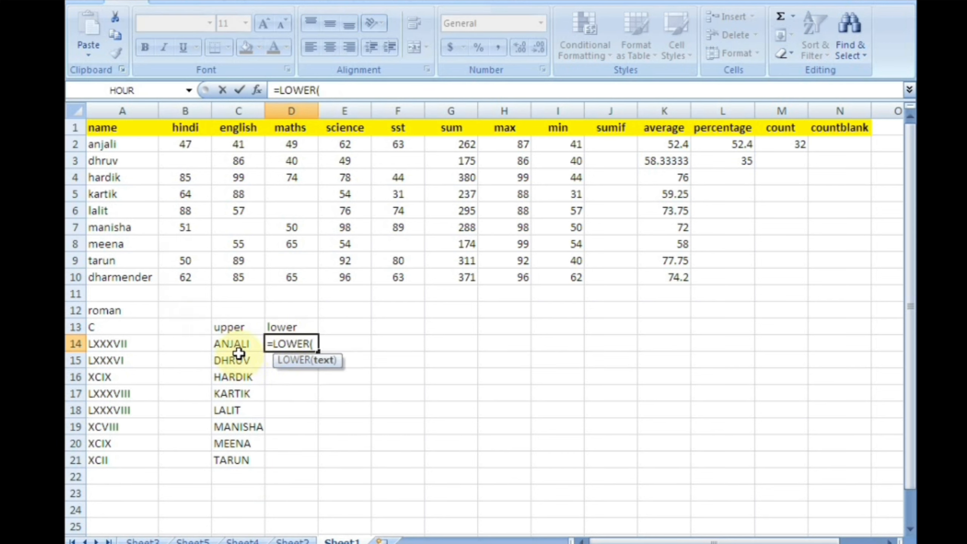
click(247, 345)
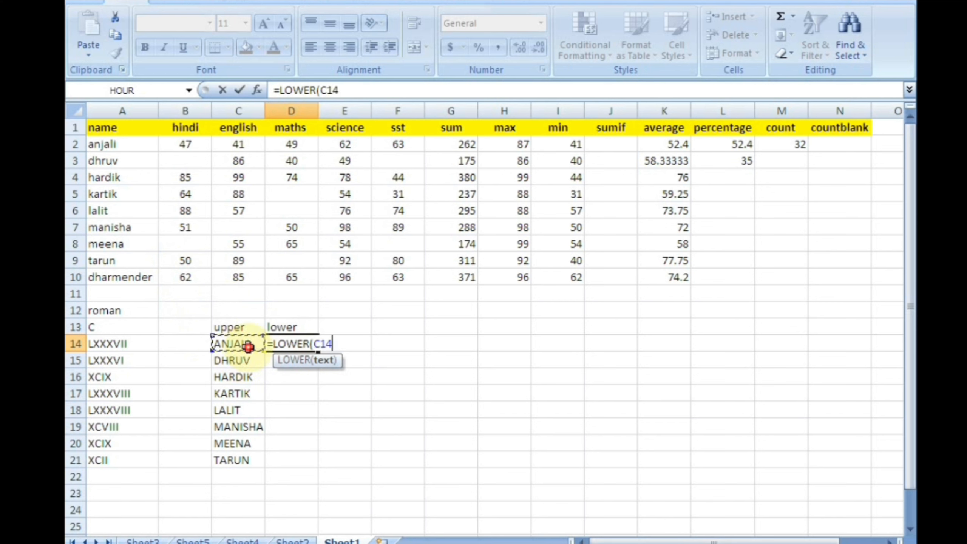
key(Return)
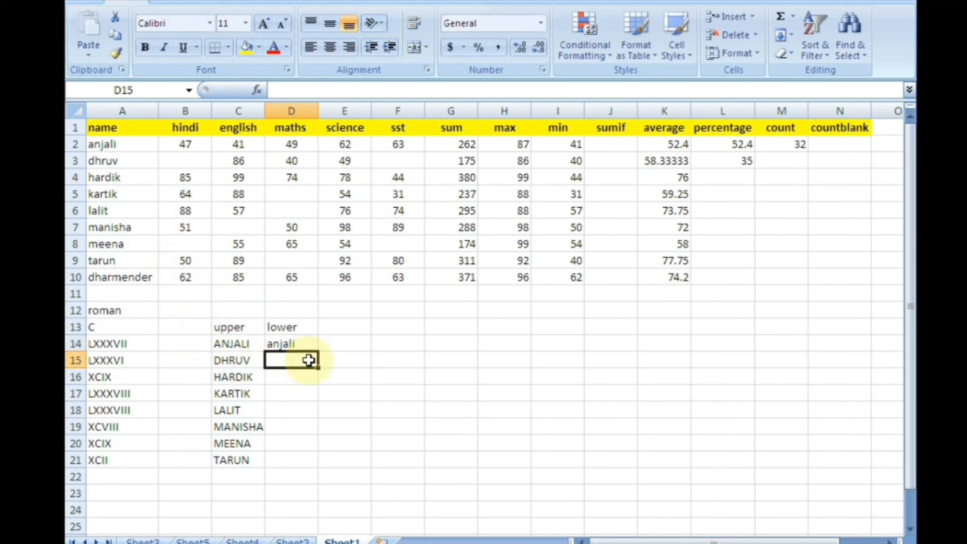
click(301, 343)
double_click(319, 351)
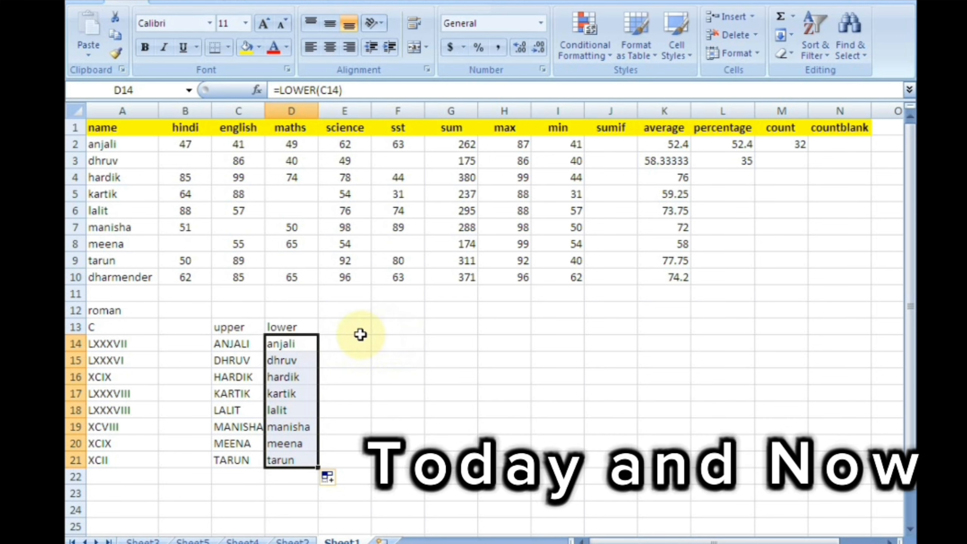
Step: Enter the current date in E13 with the TODAY function
click(343, 325)
text(=to)
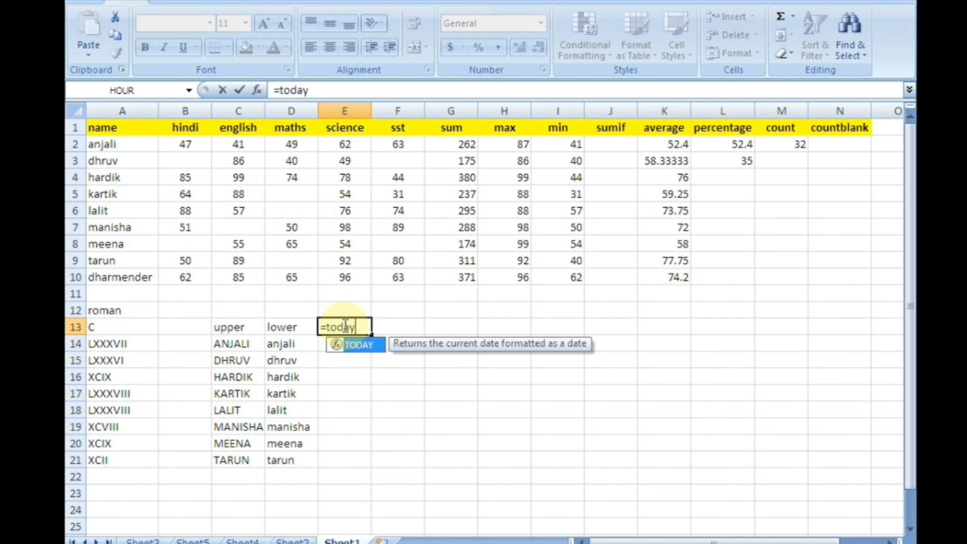
text(day)
key(Tab)
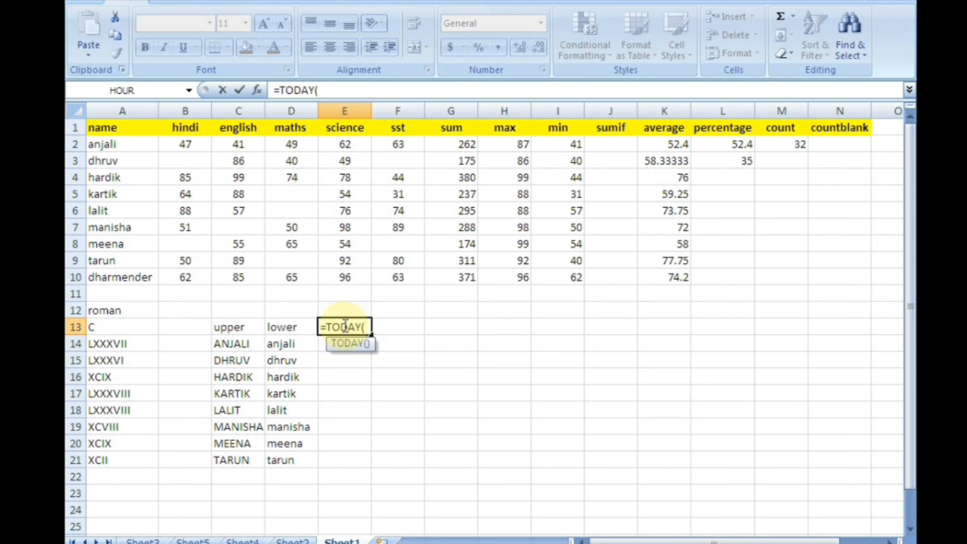
key(Return)
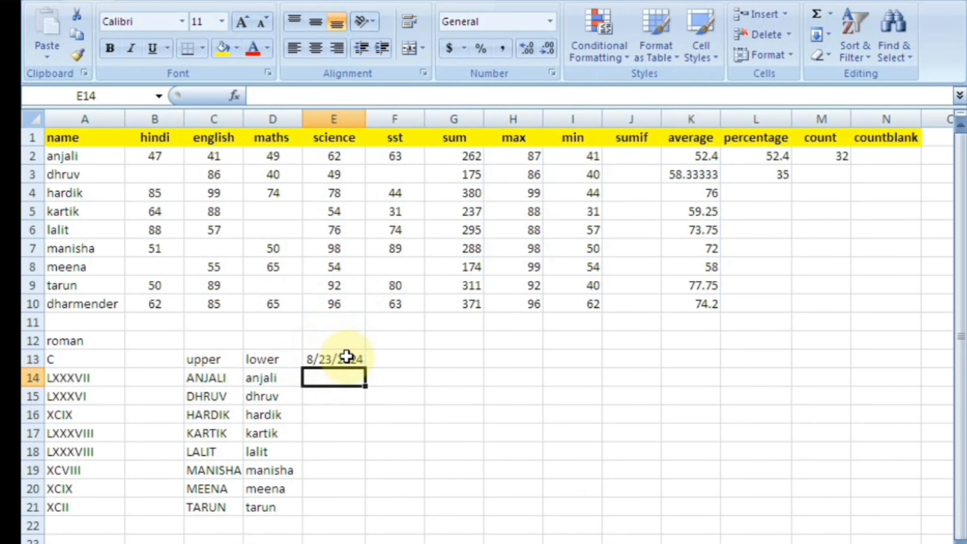
Step: Enter the current date and time in F13 with the formula =NOW()
click(396, 326)
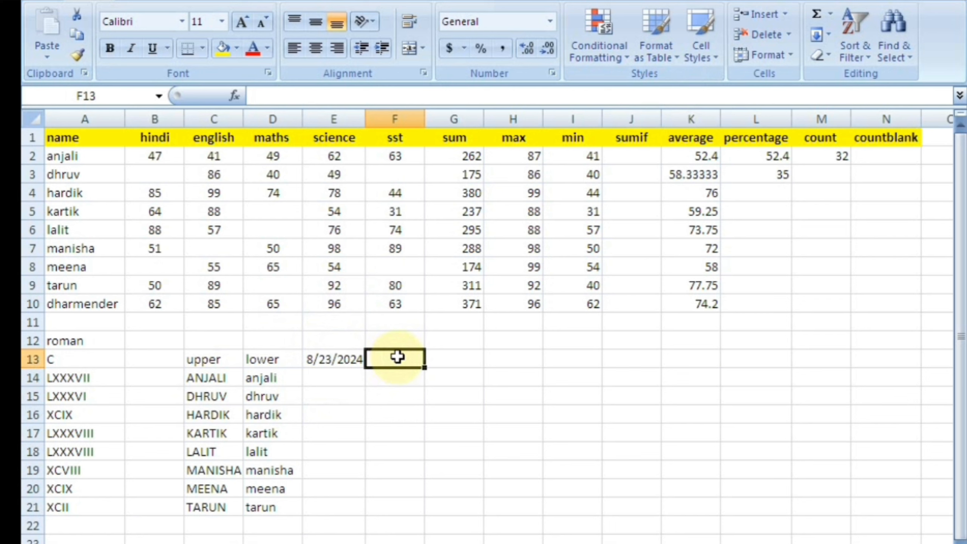
text(=no)
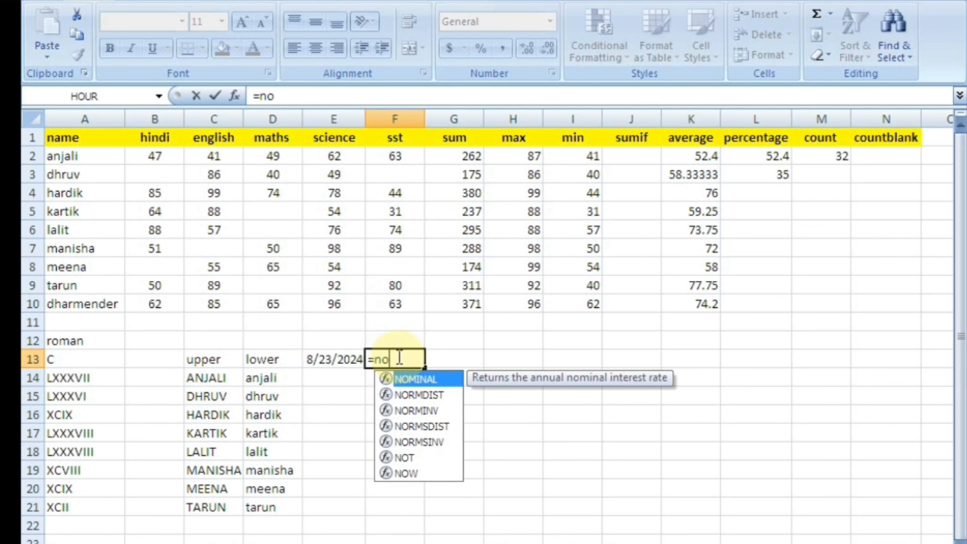
text(w)
key(Tab)
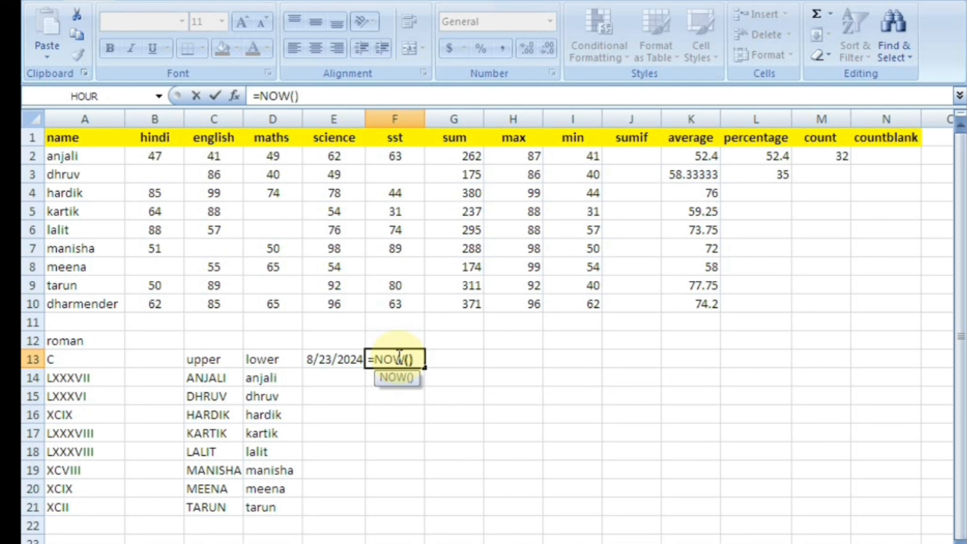
key(Return)
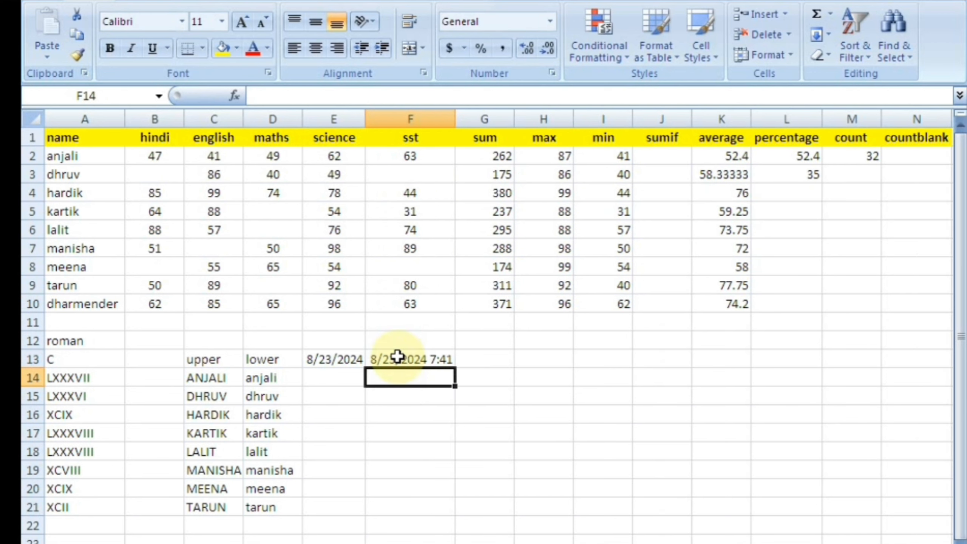
click(397, 356)
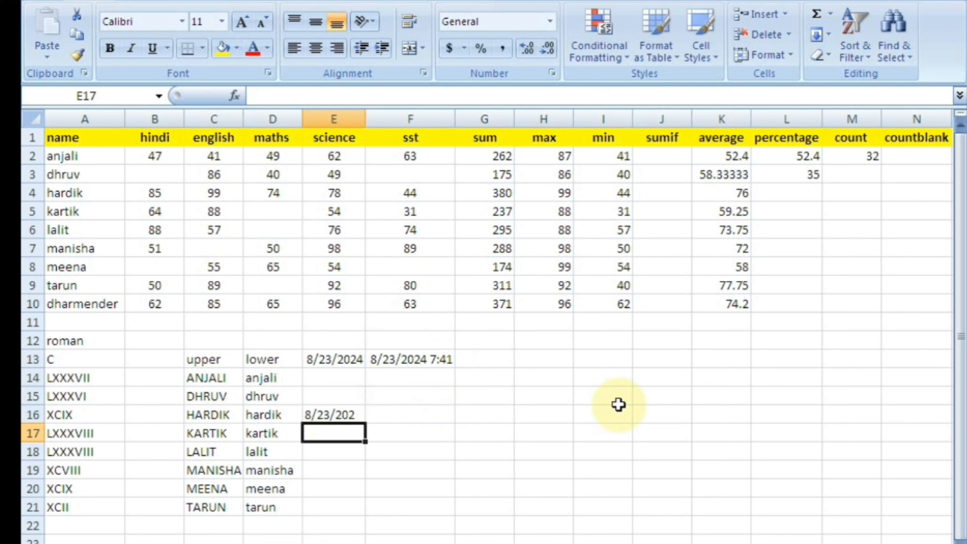
Step: Replace the mistyped entry in E16 with the current date as a static value and insert the current time in E17
key(ctrl+z)
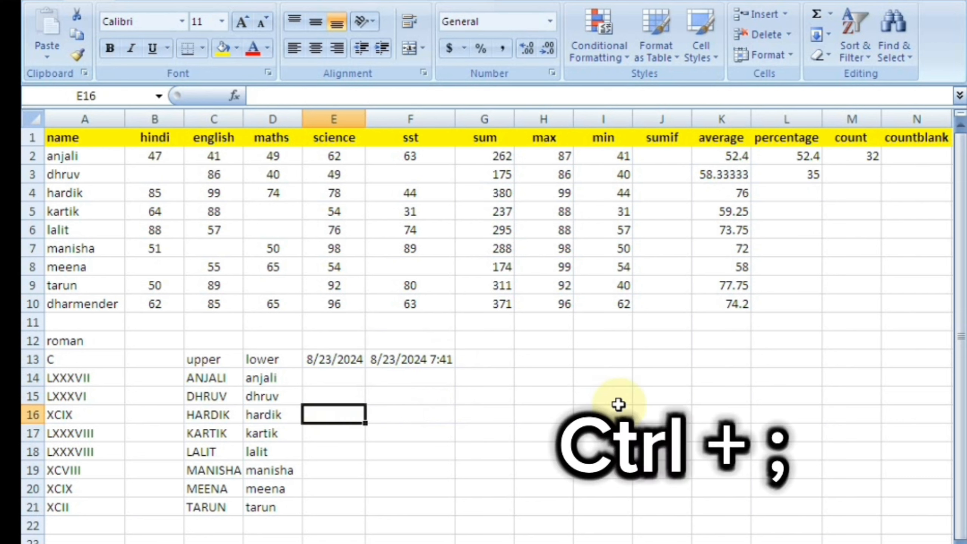
key(ctrl+semicolon)
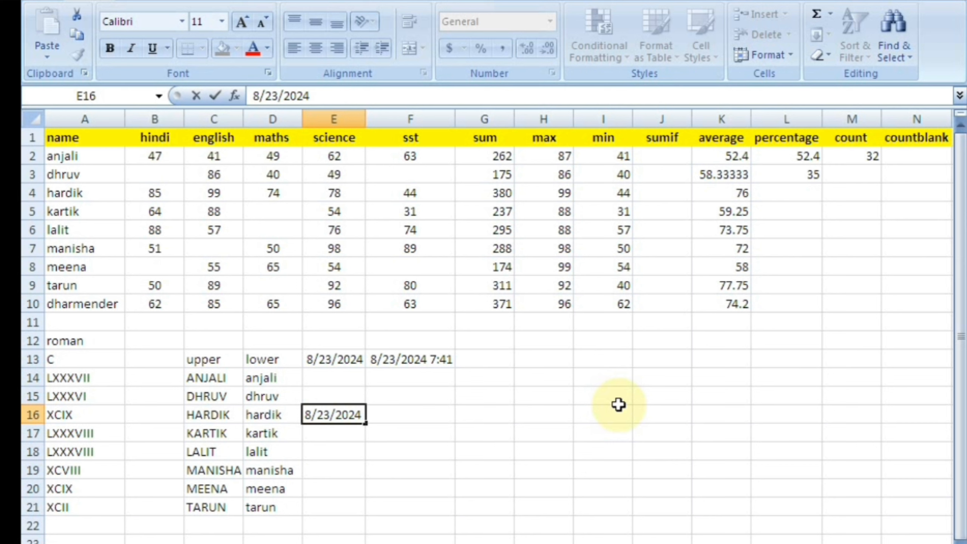
key(Return)
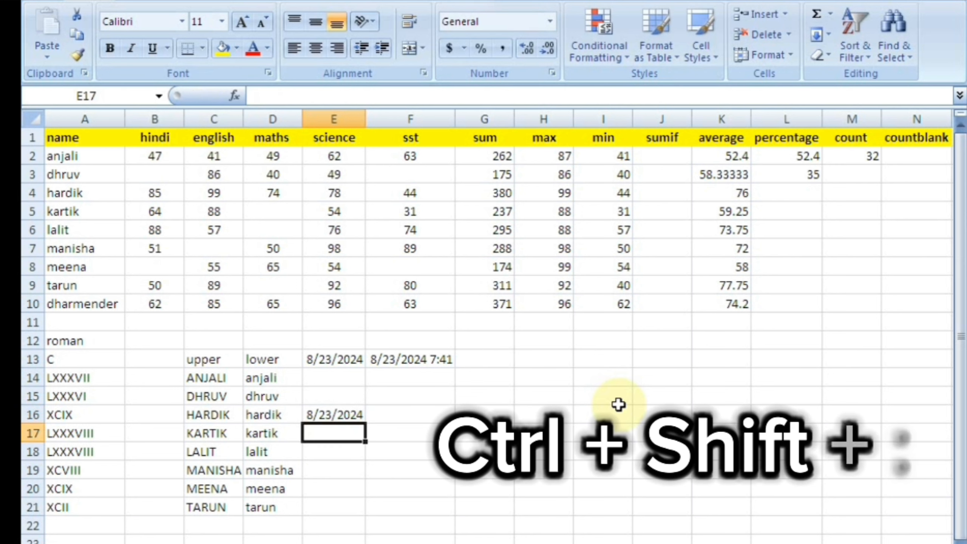
key(ctrl+shift+colon)
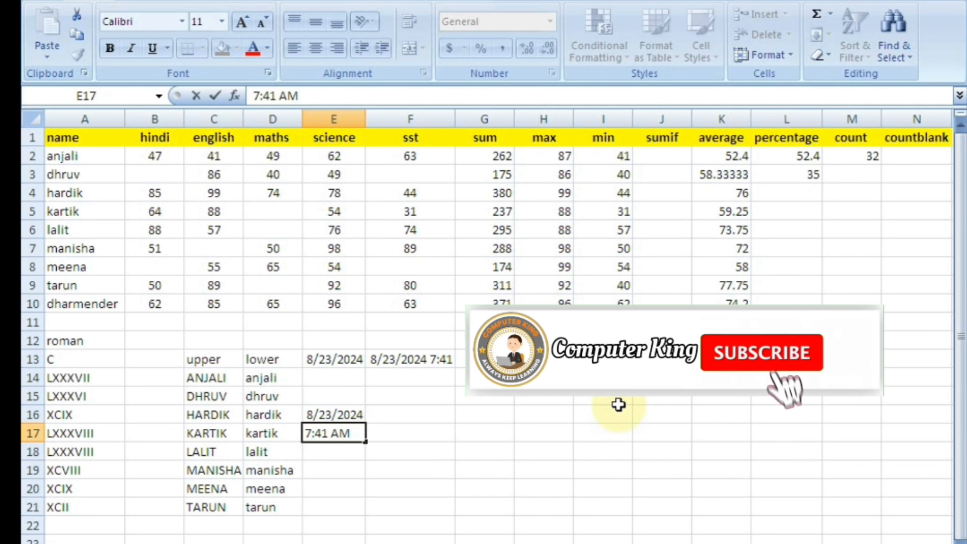
key(Return)
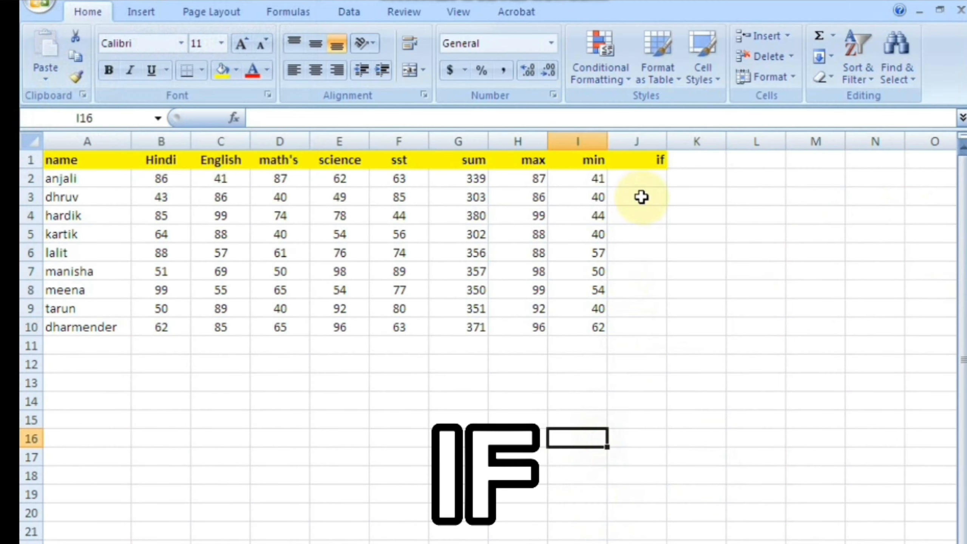
Step: Delete the max and min columns, H and I, from the marks sheet with the if column
click(647, 182)
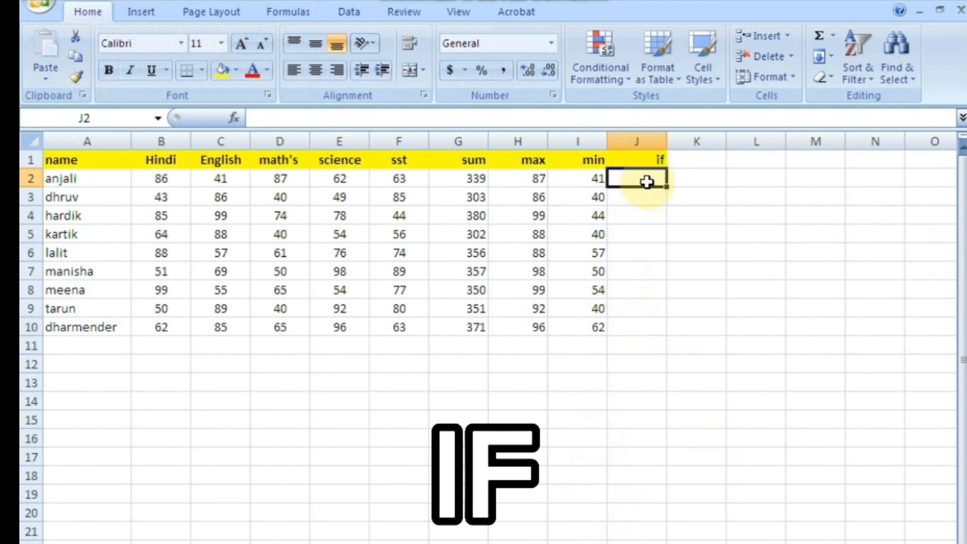
click(661, 203)
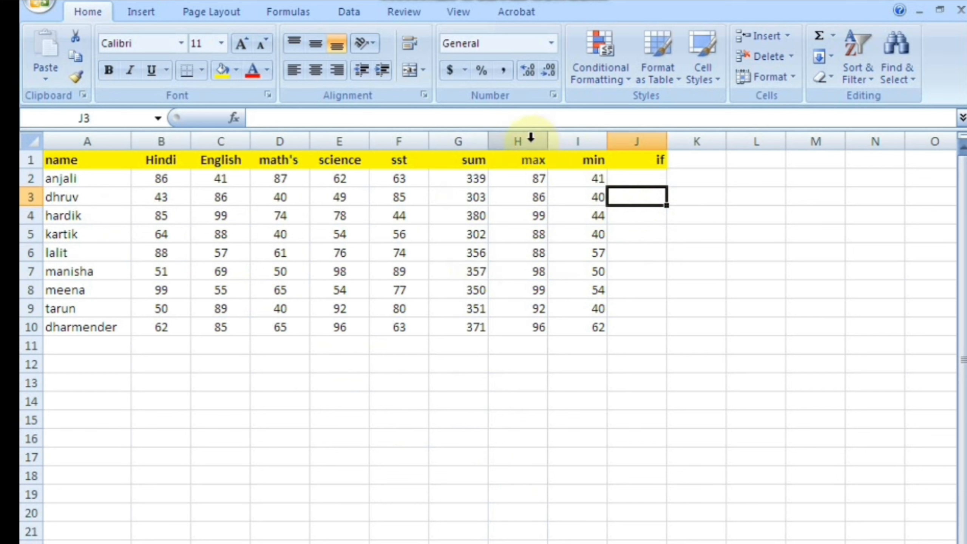
drag(530, 140, 562, 143)
key(ctrl+minus)
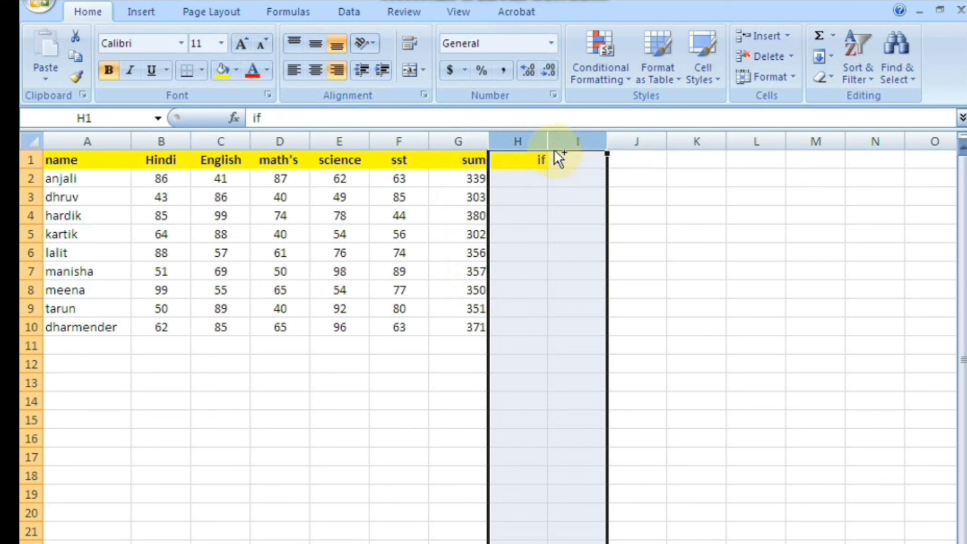
click(561, 229)
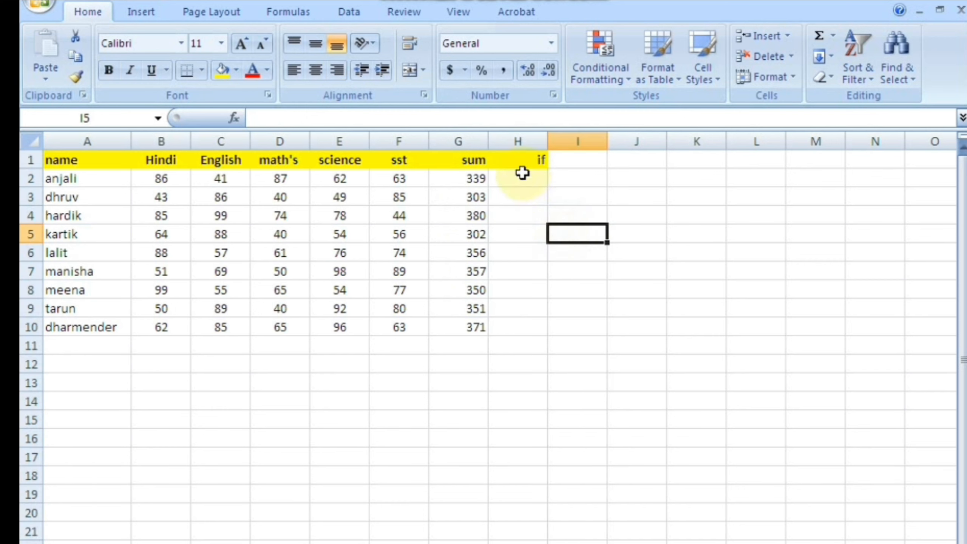
Step: Change the header in H1 to "result"
click(523, 178)
click(523, 160)
text(res)
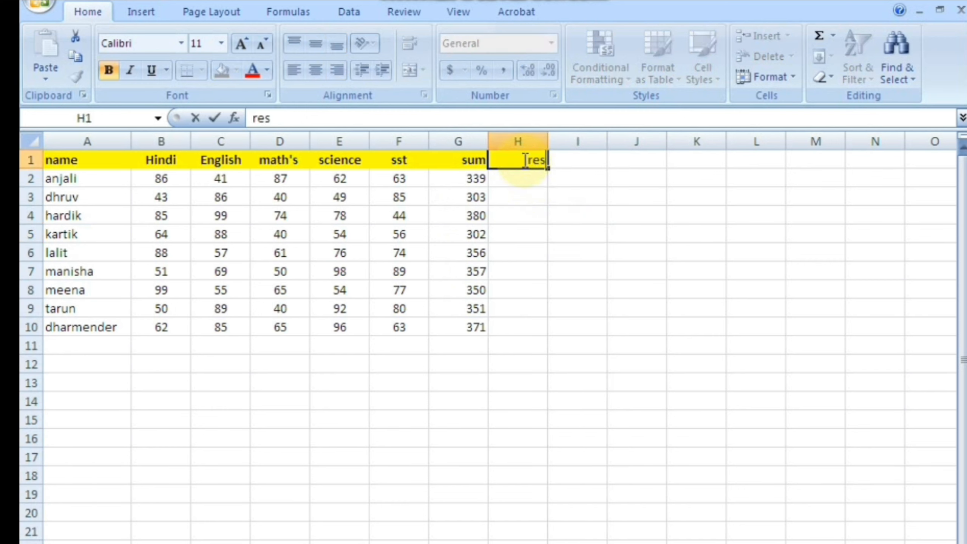
text(ult)
key(Return)
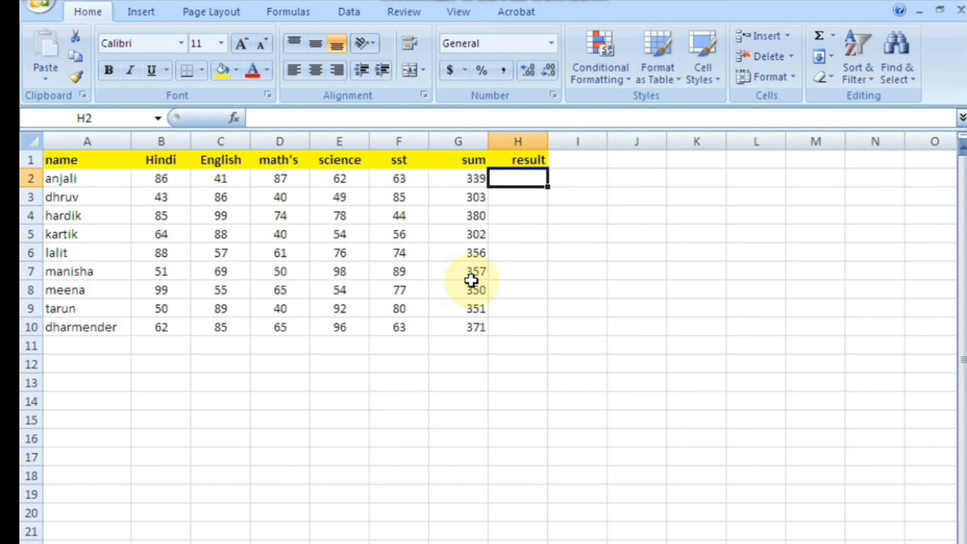
Step: Enter the formula =IF(G2>250,"pass","fail") in H2 to grade the first student's sum
text(=if)
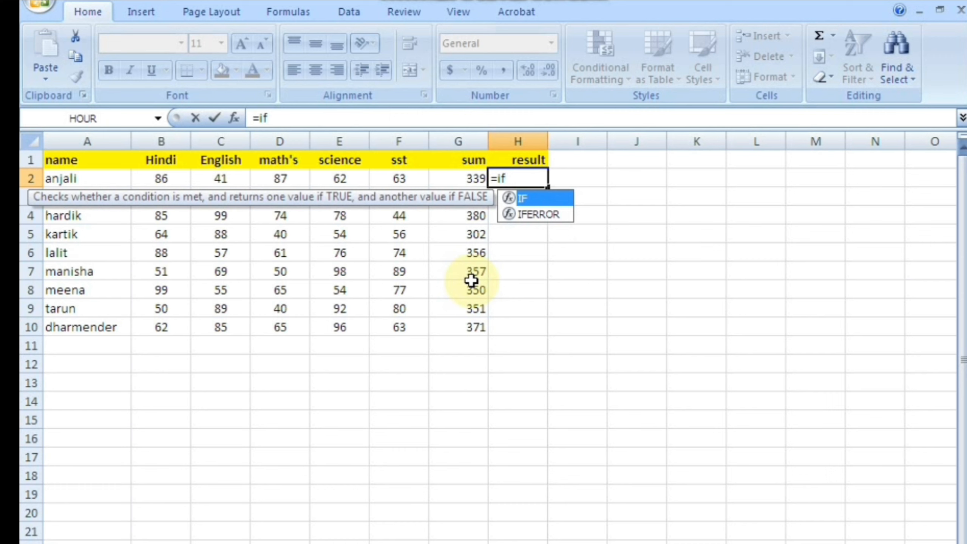
key(Tab)
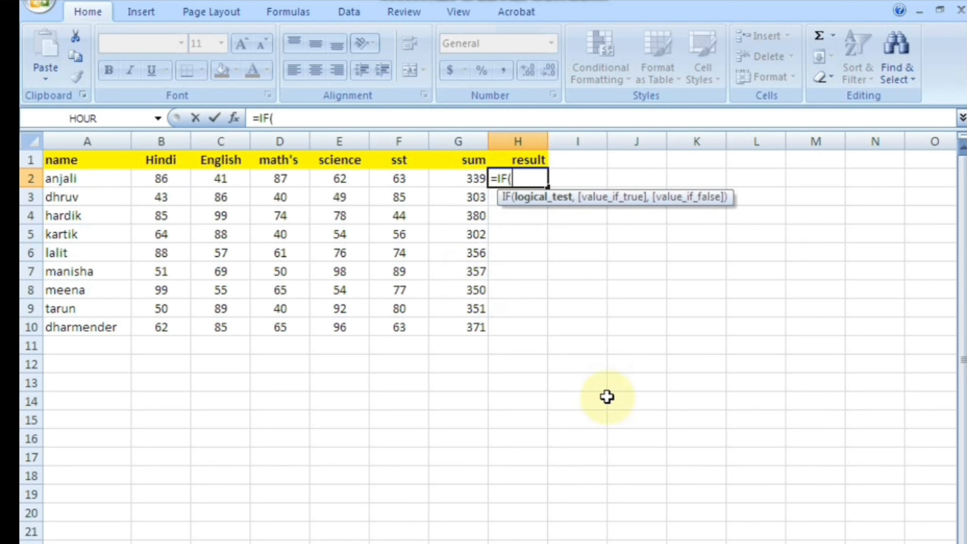
click(455, 176)
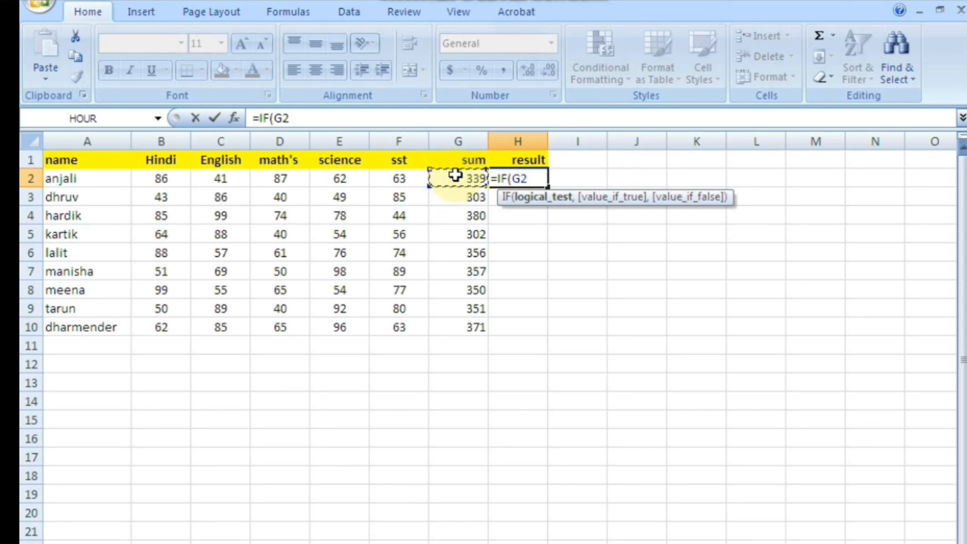
text(>250,)
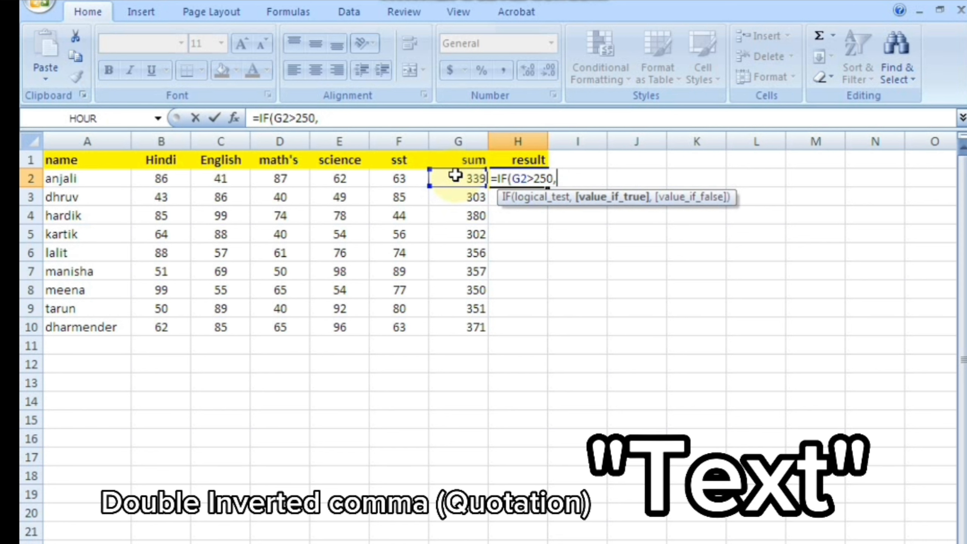
text("pass)
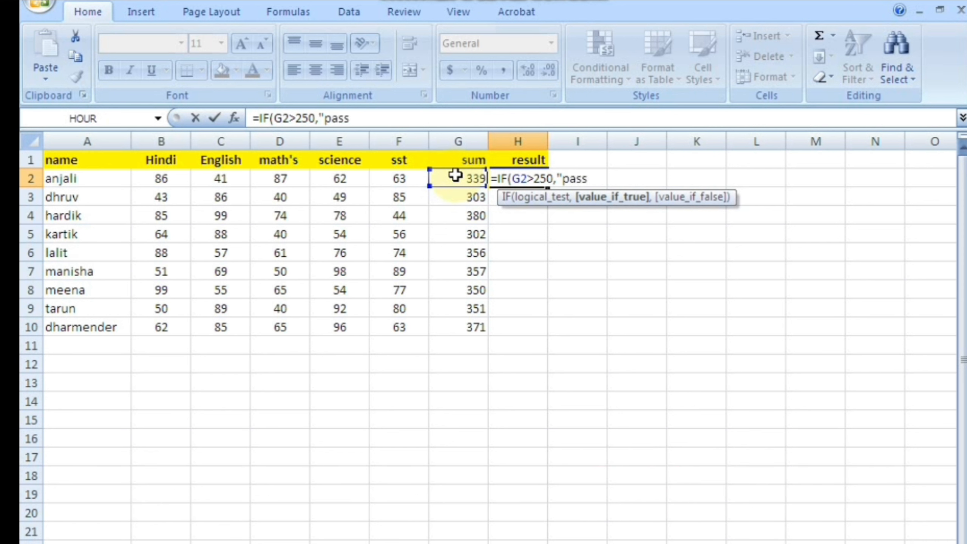
text(")
text(,)
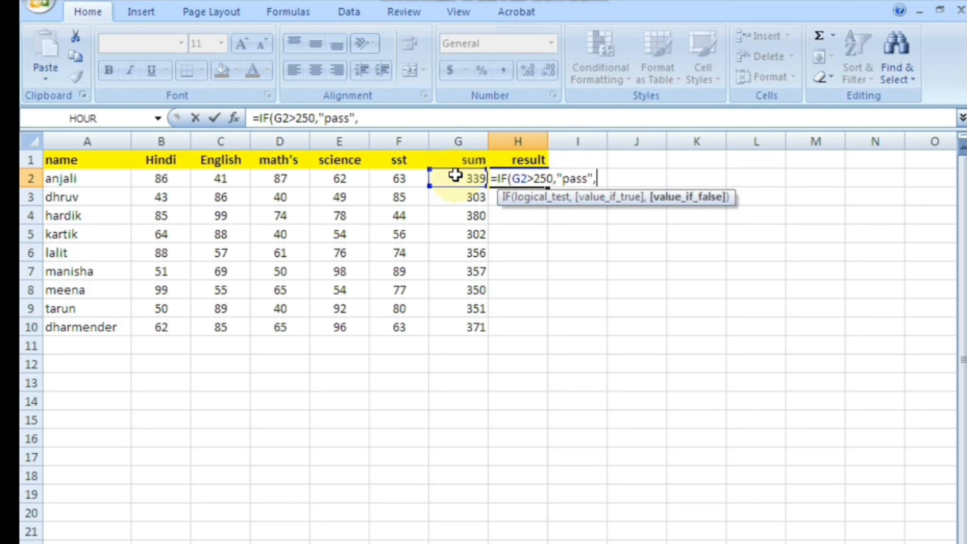
text("fail"))
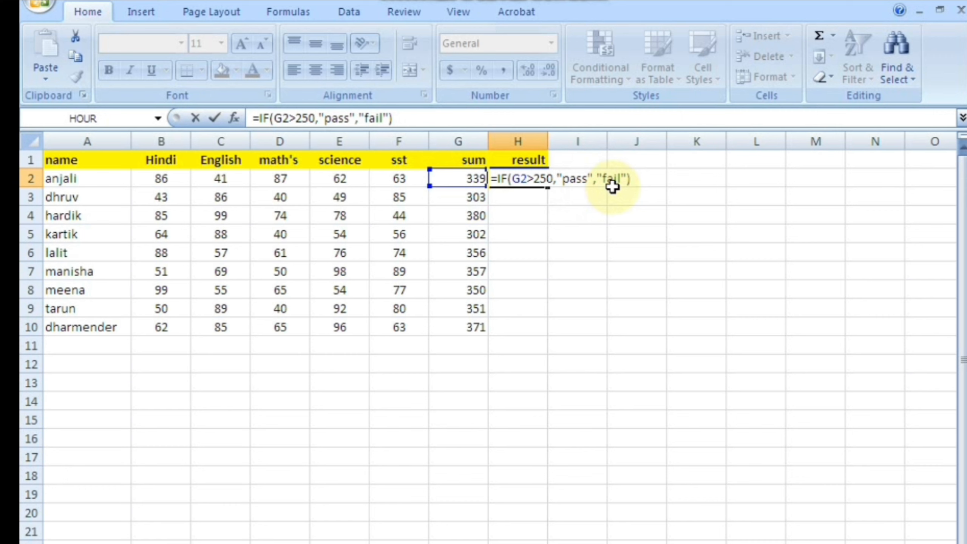
key(Return)
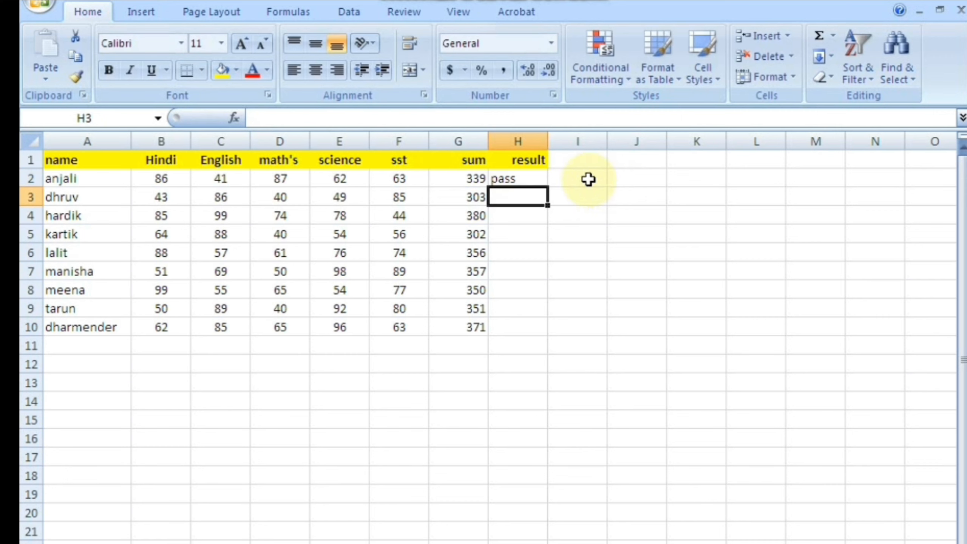
Step: Change the pass threshold in the H2 IF formula to 350
click(503, 179)
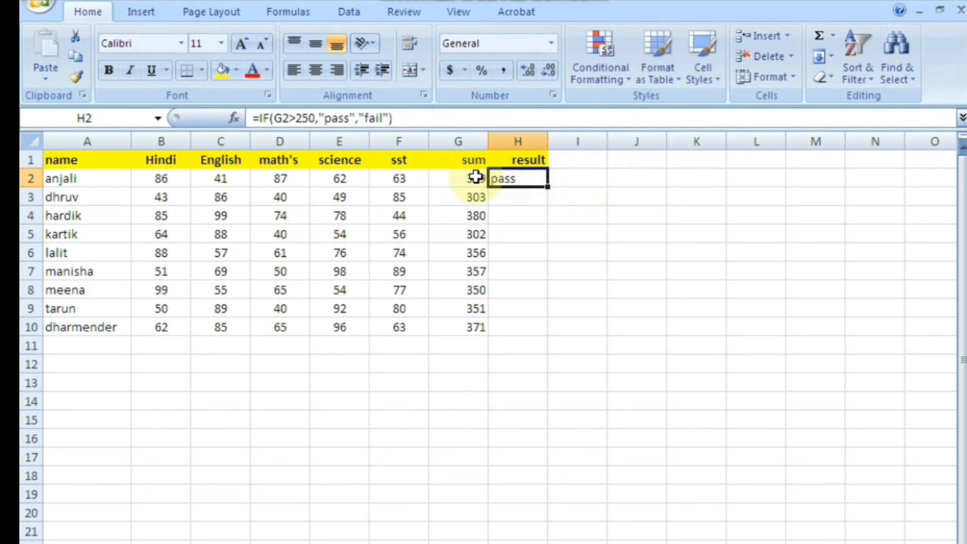
drag(477, 176, 477, 323)
click(524, 176)
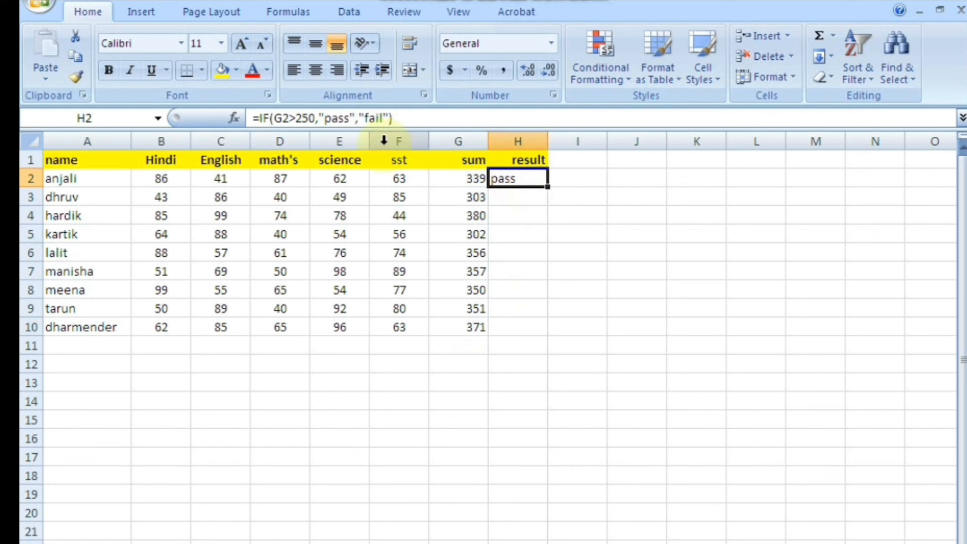
click(302, 118)
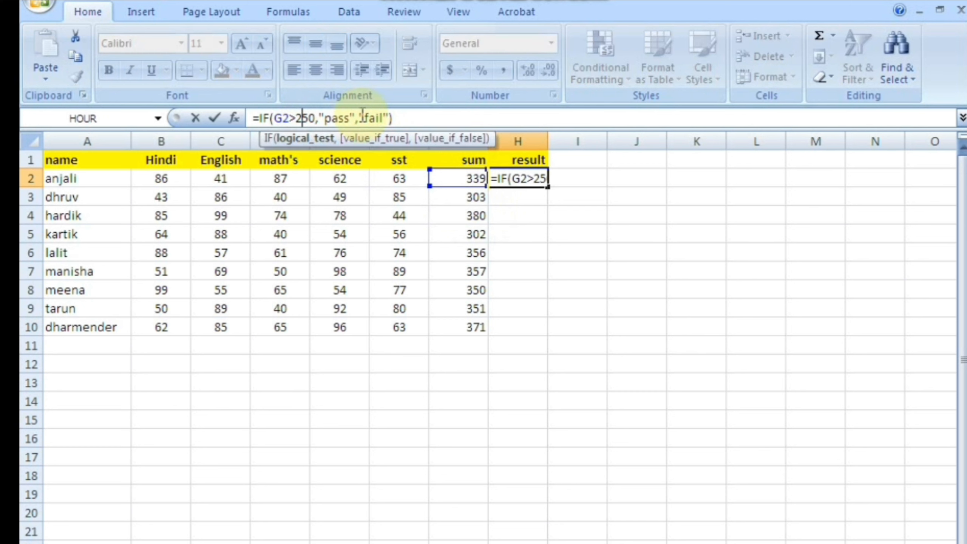
key(BackSpace)
text(3)
key(Return)
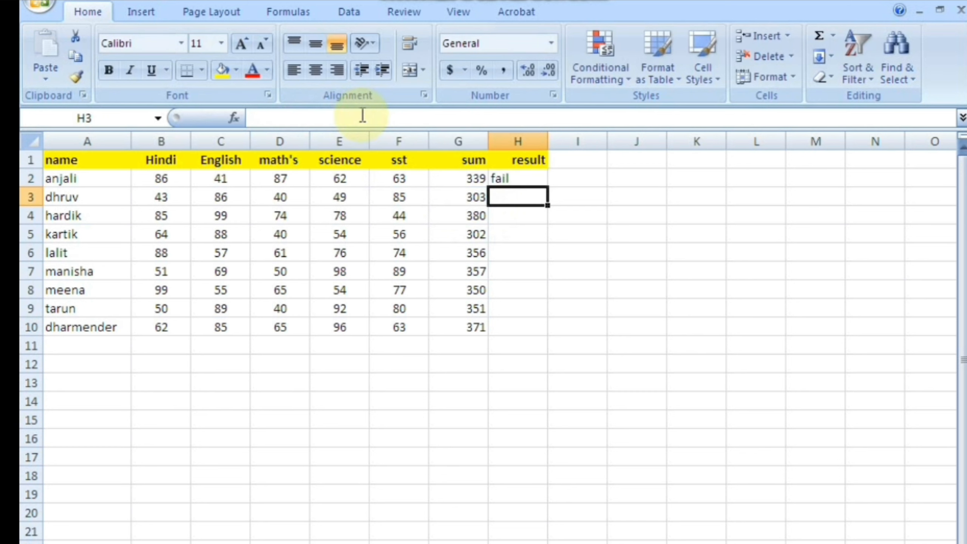
Step: Fill the H2 result formula down to H10 and check individual results against their sums
click(502, 176)
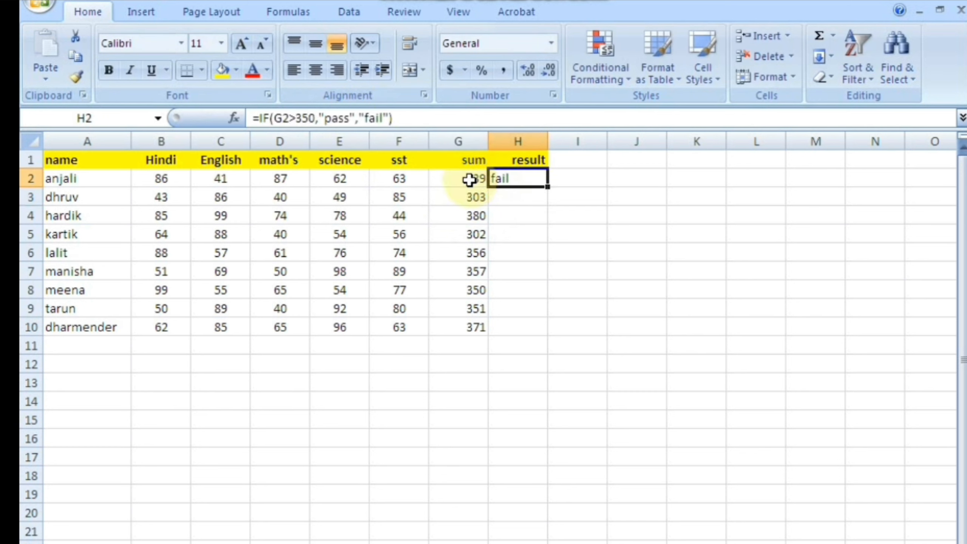
double_click(548, 189)
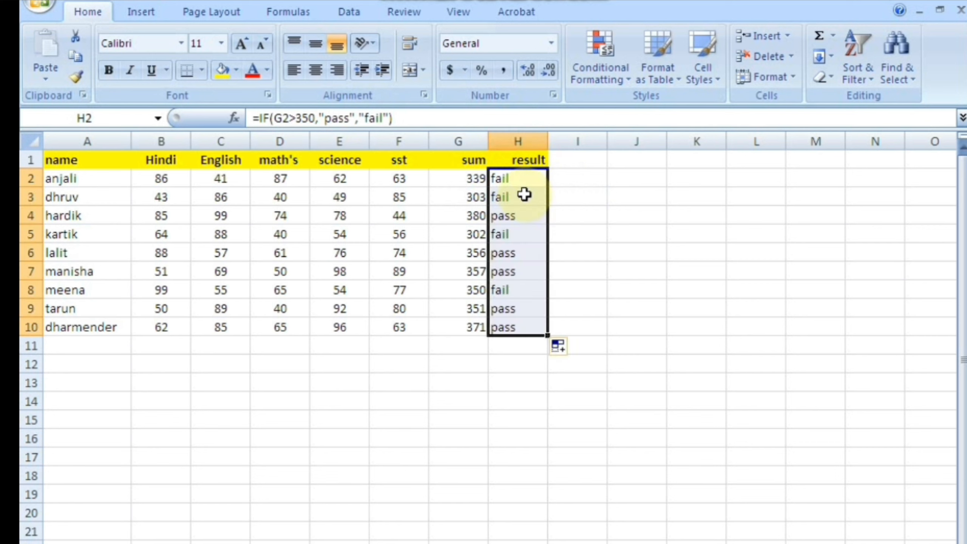
click(511, 181)
click(514, 195)
click(518, 214)
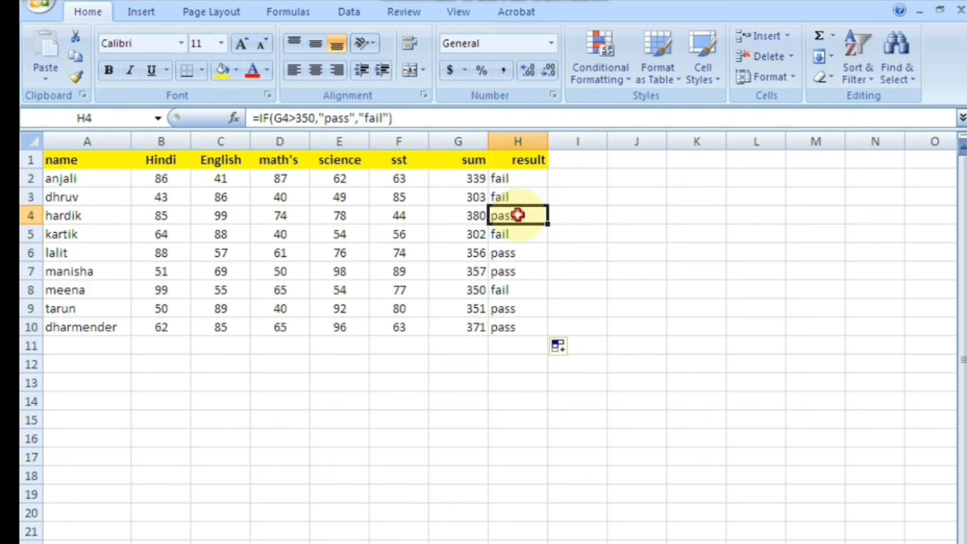
click(477, 219)
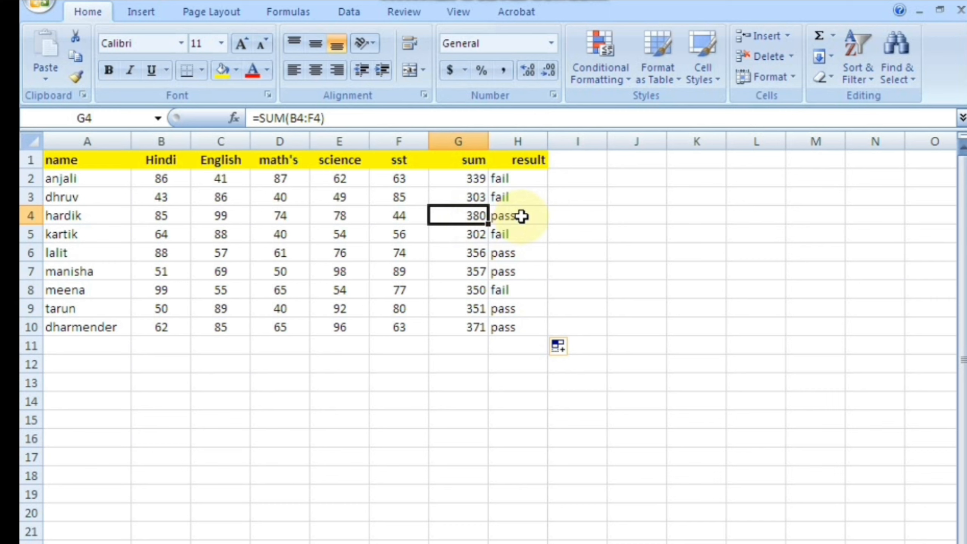
click(578, 161)
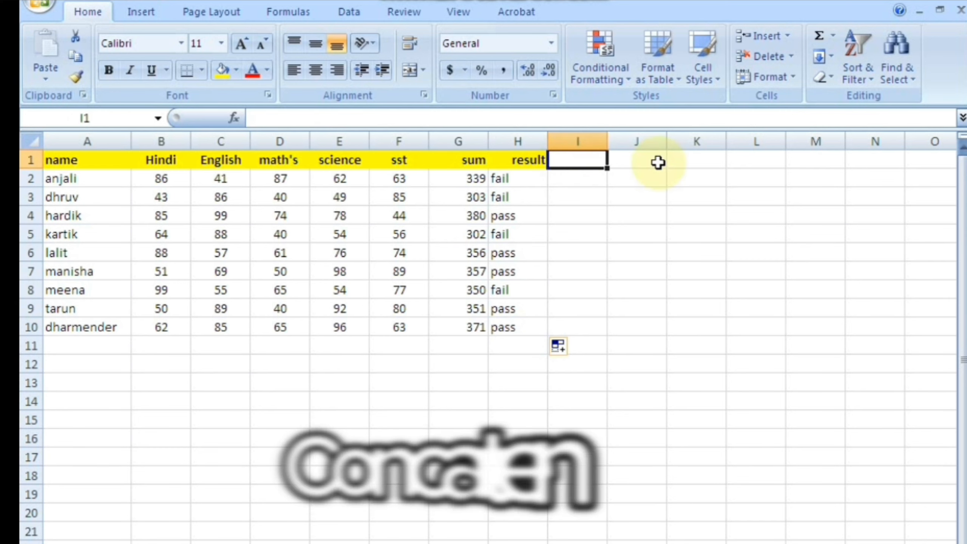
Step: Copy the student names in A2:A10 to the range starting at A13
click(82, 363)
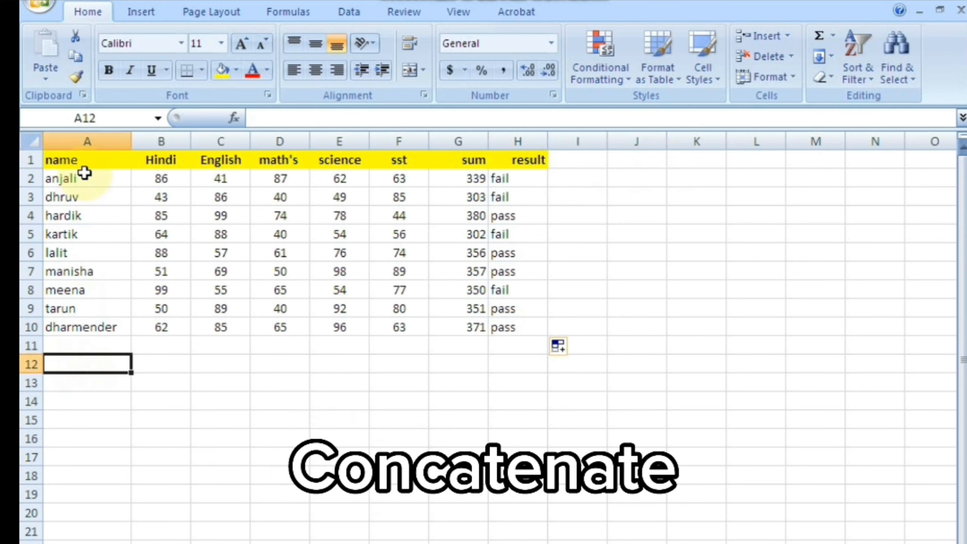
drag(80, 177, 84, 327)
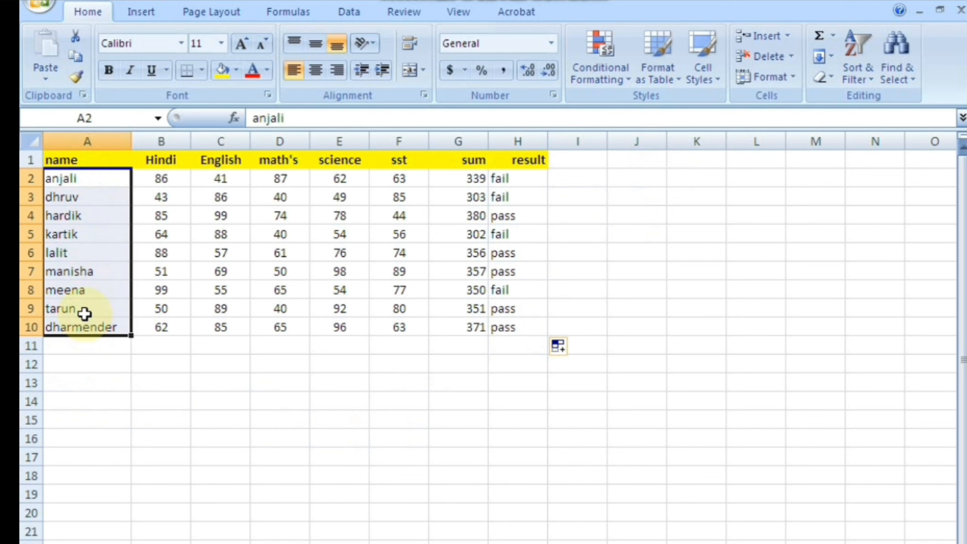
key(ctrl+c)
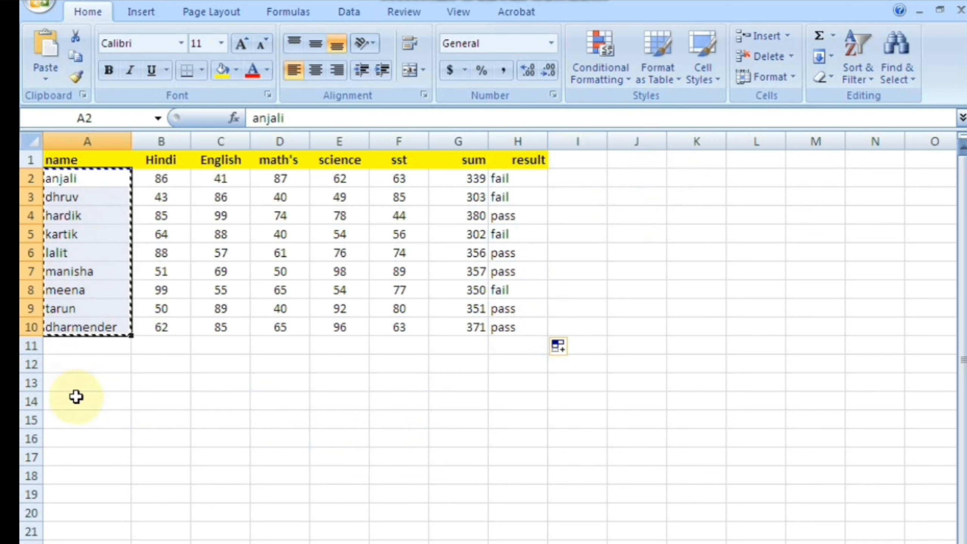
click(78, 382)
key(ctrl+v)
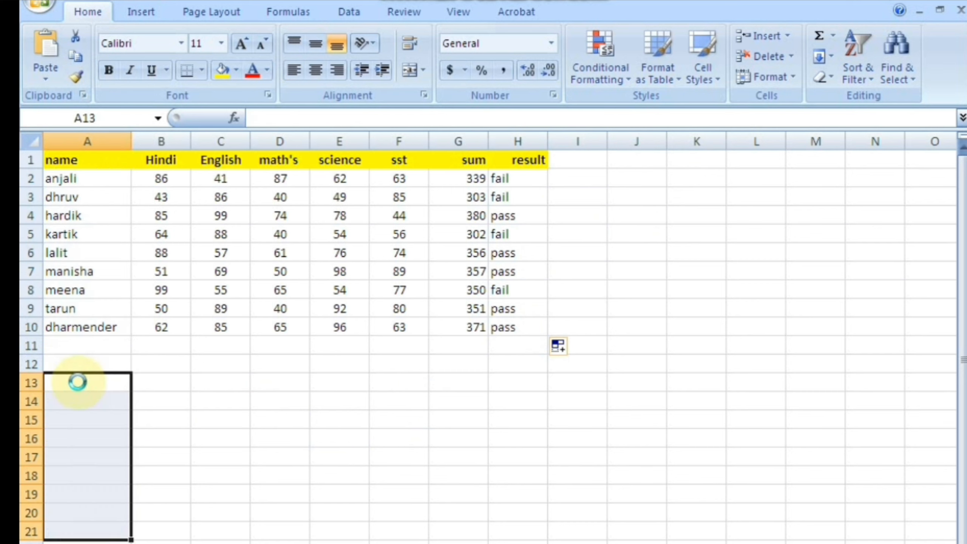
Step: Enter a surname in B13 beside the first copied name and fill it down to B21
click(154, 382)
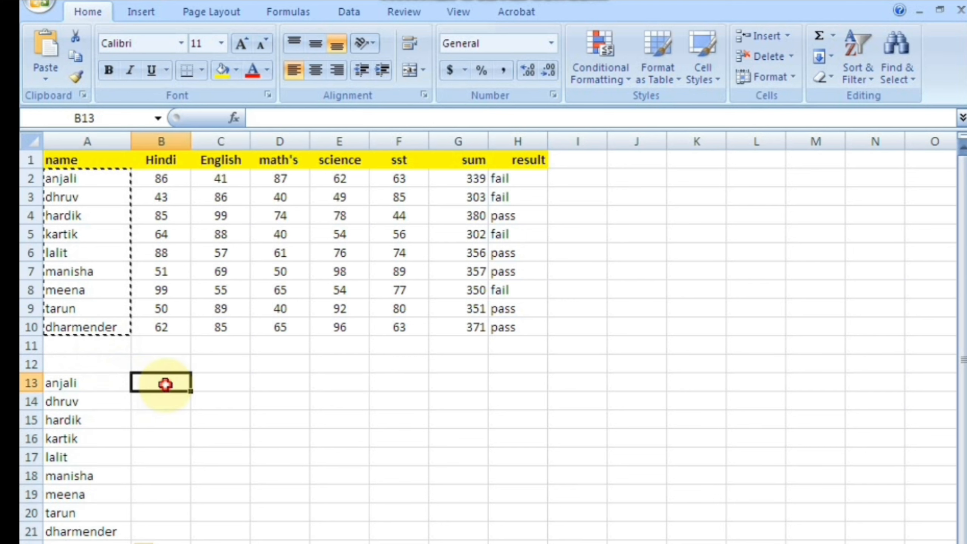
text(kumar)
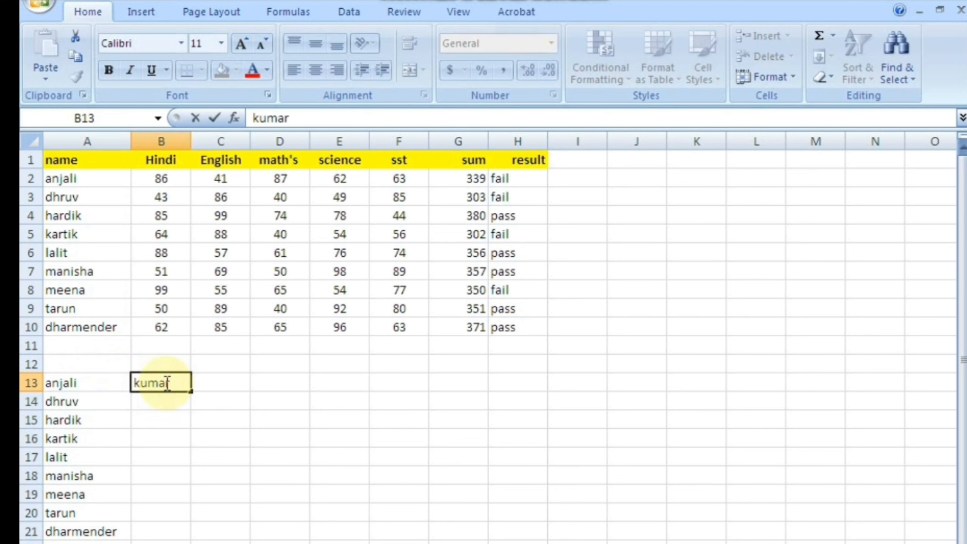
key(Return)
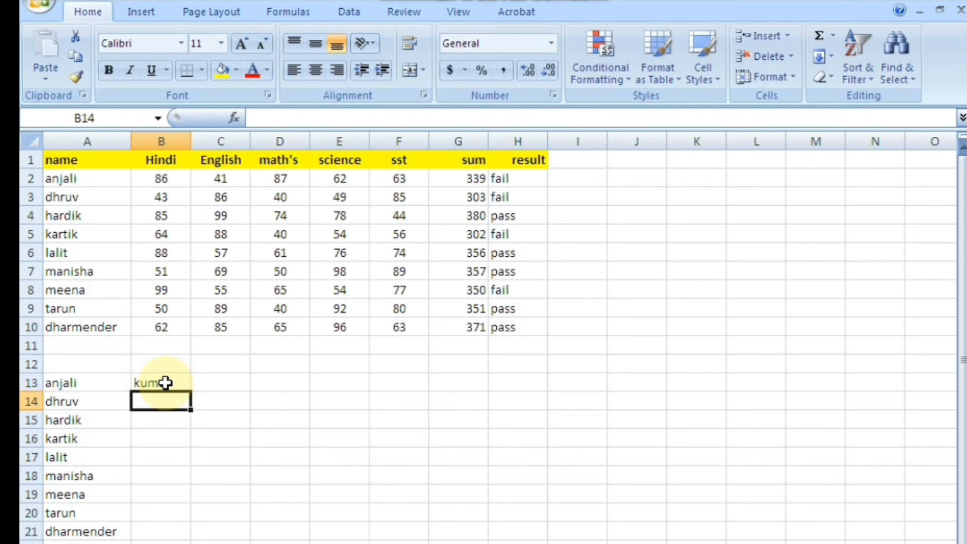
click(91, 402)
click(148, 402)
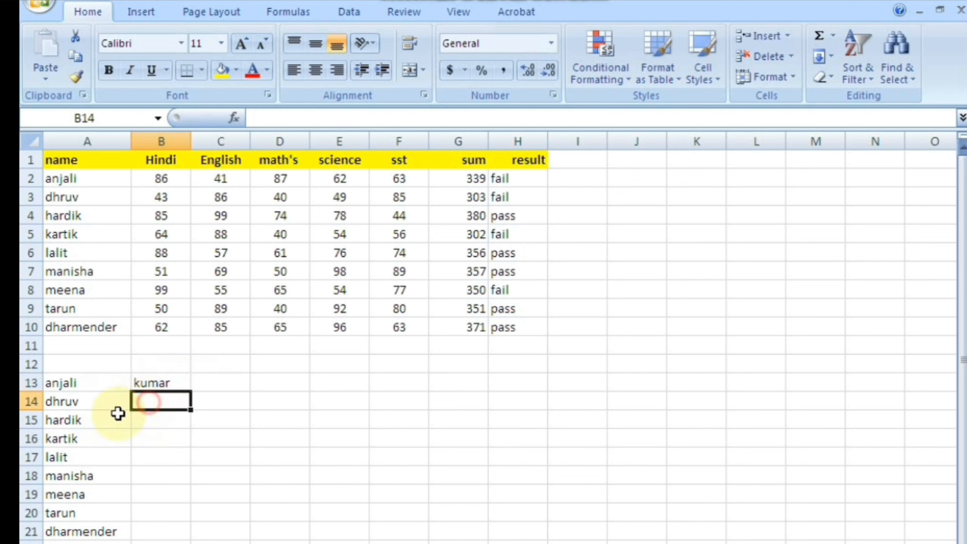
click(103, 420)
click(142, 422)
click(179, 377)
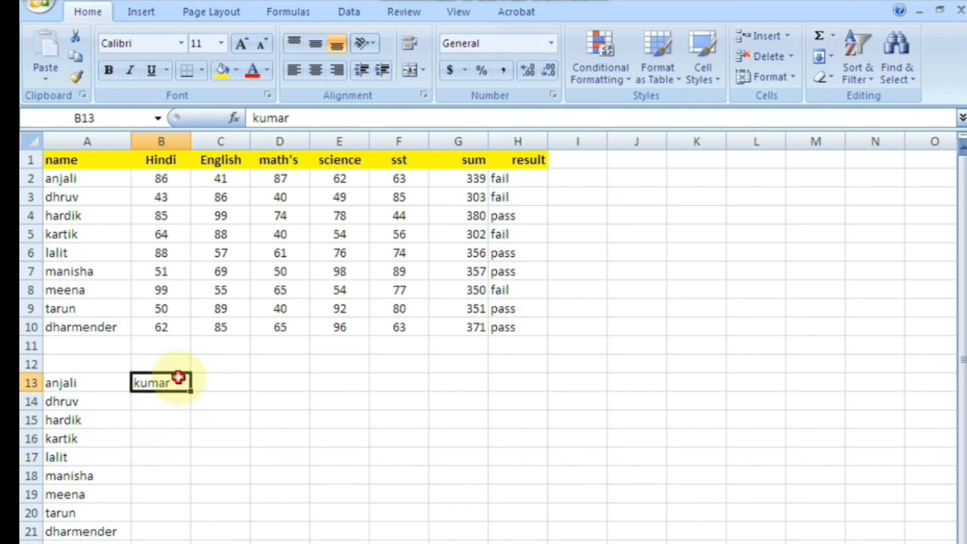
drag(190, 390, 192, 540)
click(178, 457)
click(223, 400)
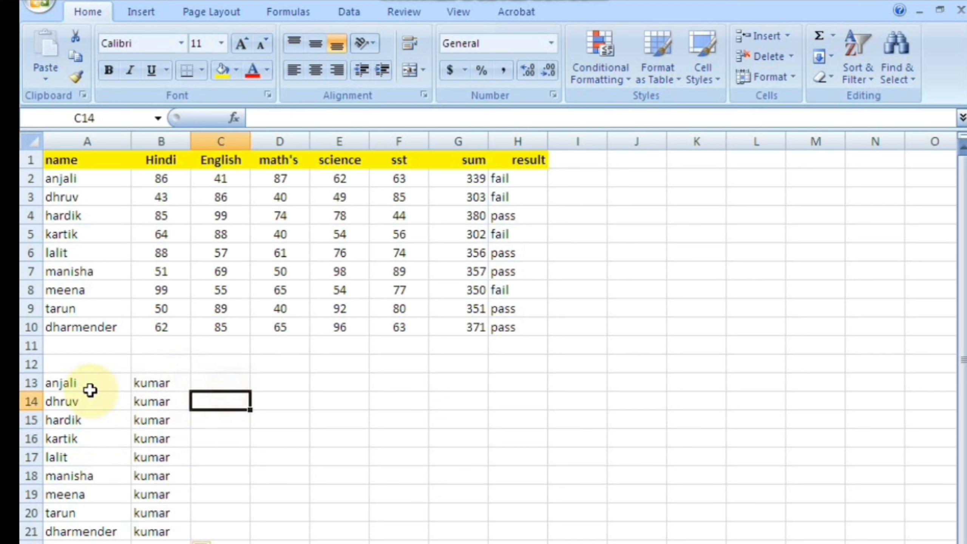
Step: Join the first name and surname of row 14 in C14 with the formula =CONCATENATE(A14,B14)
drag(90, 390, 100, 529)
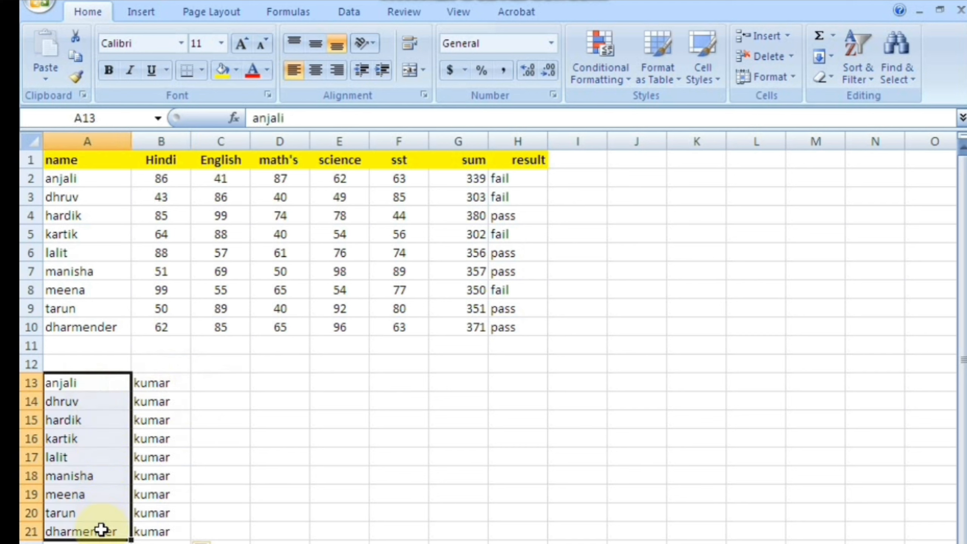
drag(164, 379, 167, 533)
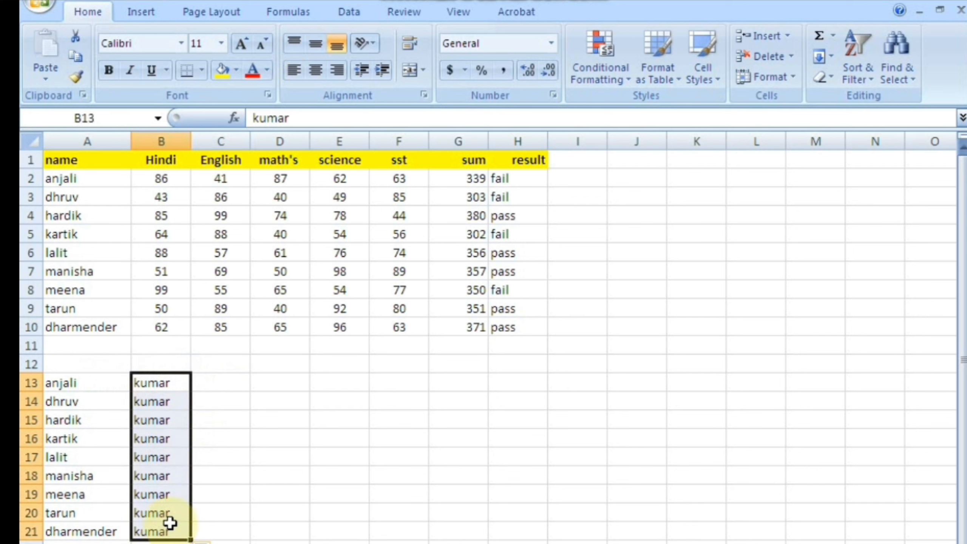
click(241, 378)
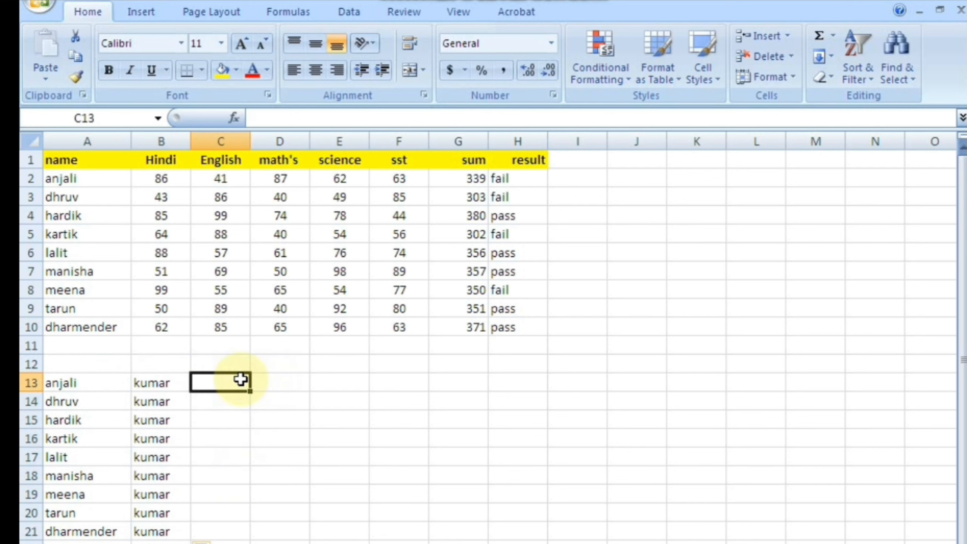
click(231, 400)
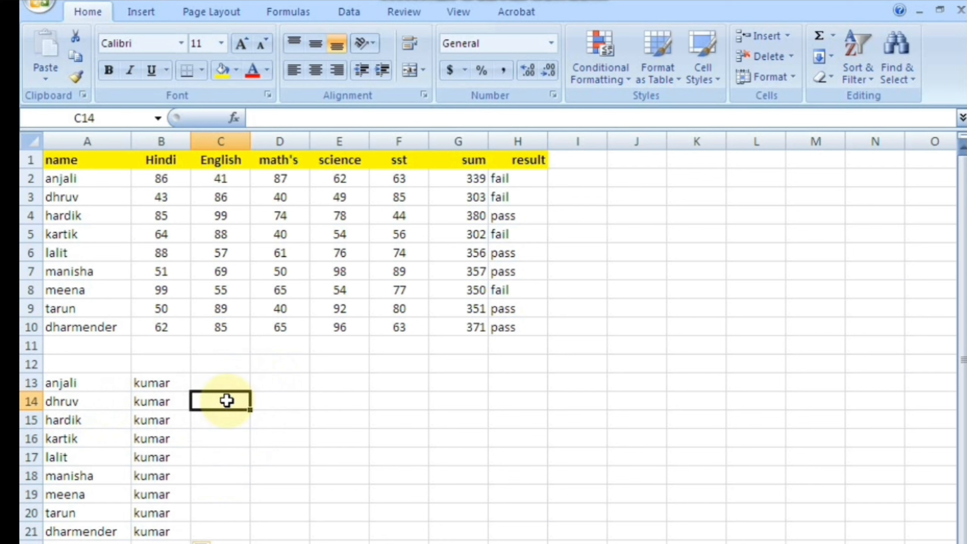
text(=)
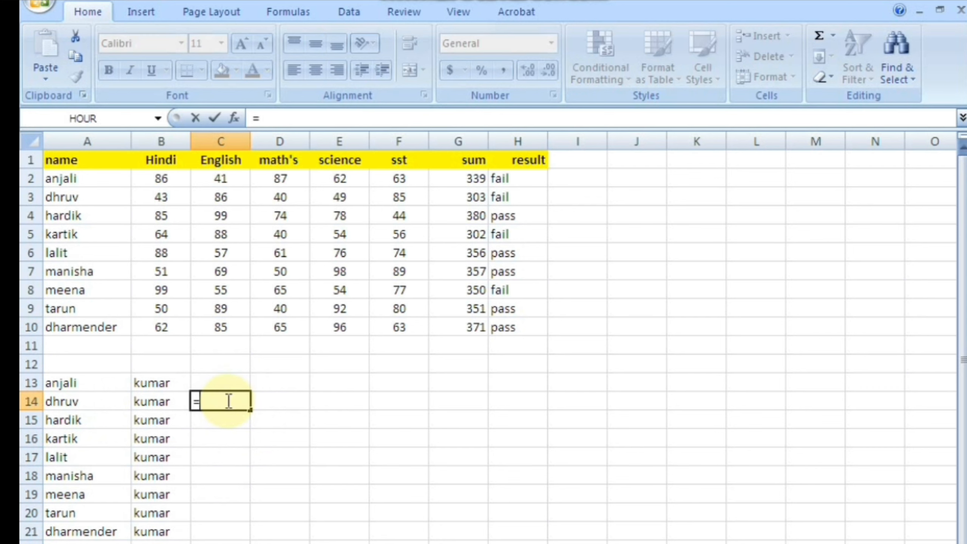
text(conc)
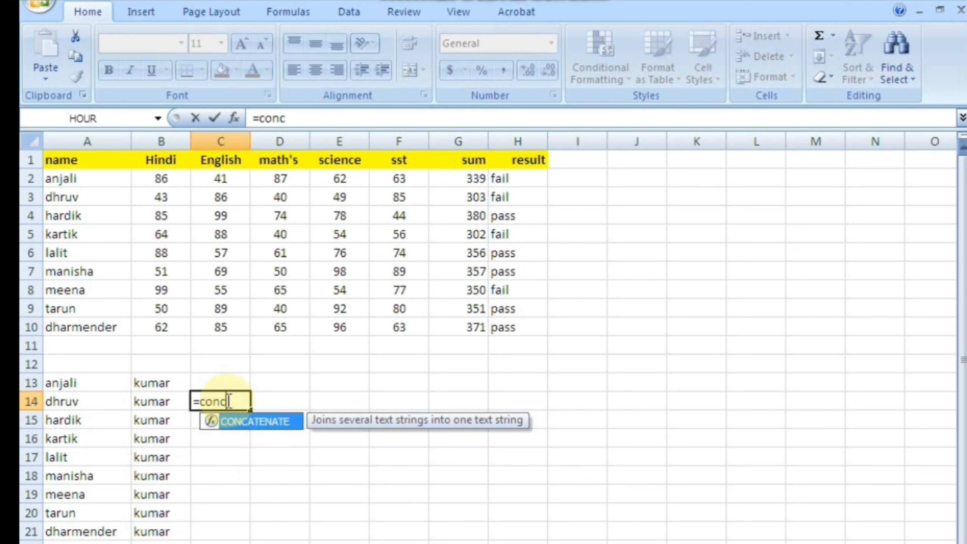
key(Tab)
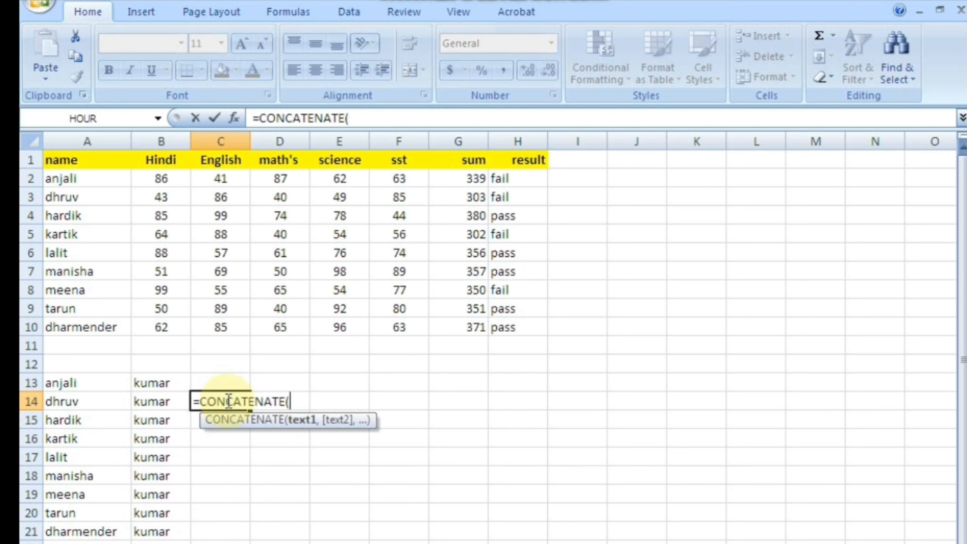
click(71, 401)
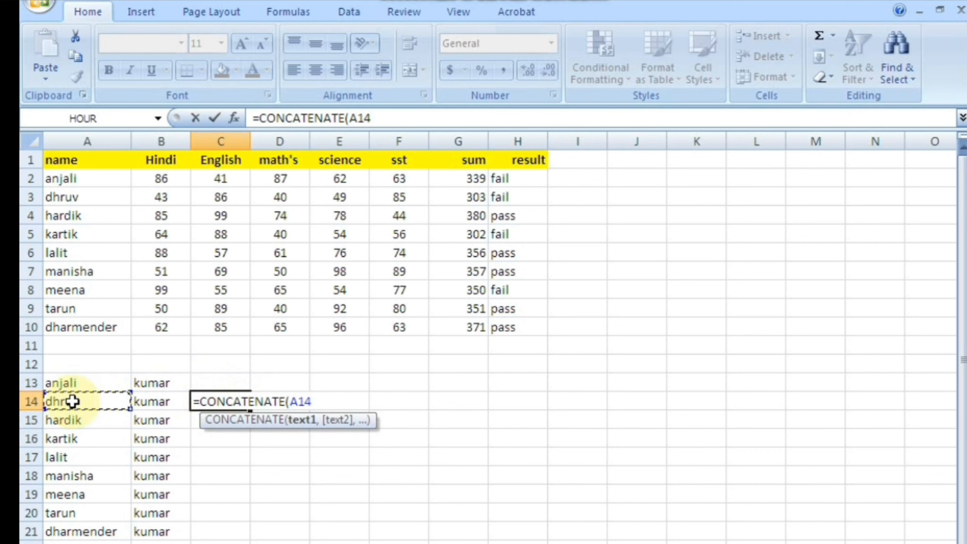
text(,)
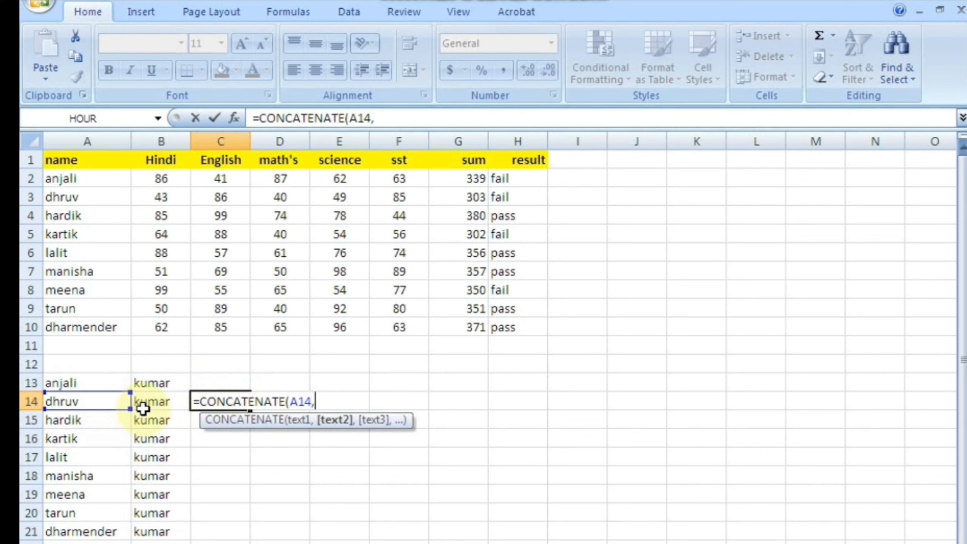
click(158, 403)
text())
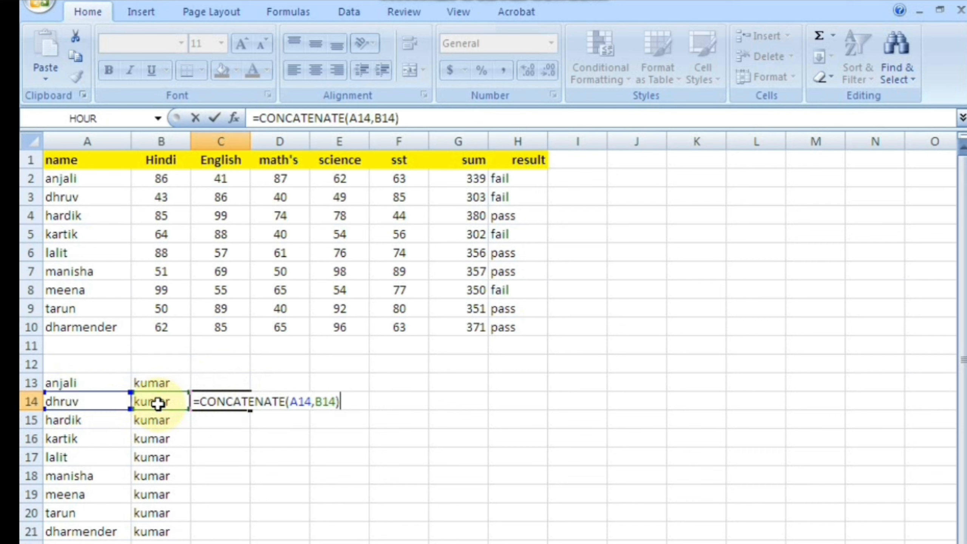
key(Return)
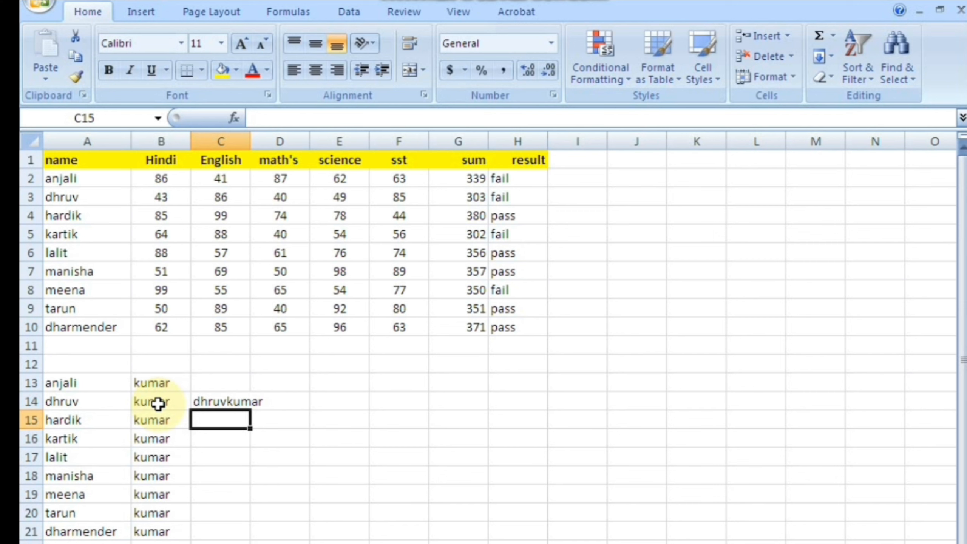
Step: Add a quoted space between the two names in the C14 formula, making it =CONCATENATE(A14," ",B14)
double_click(213, 401)
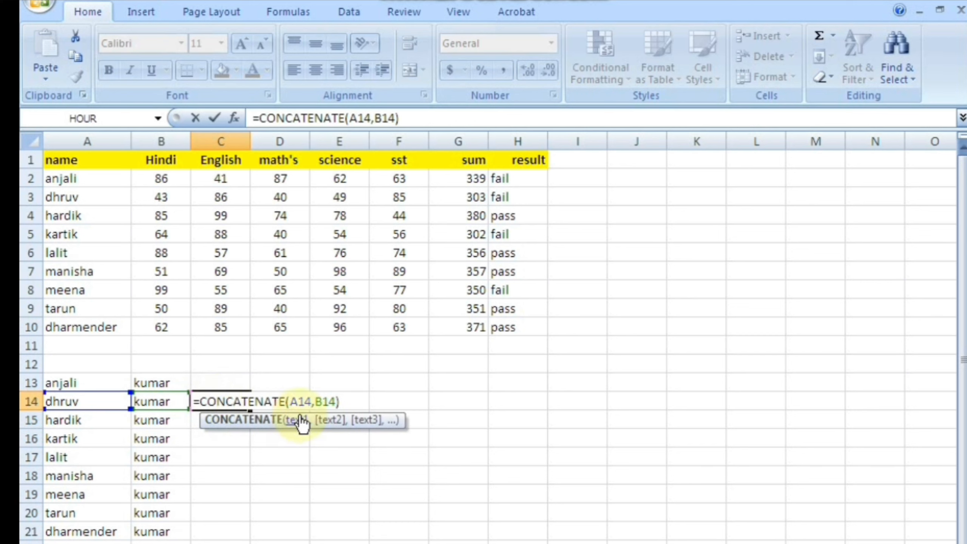
click(314, 401)
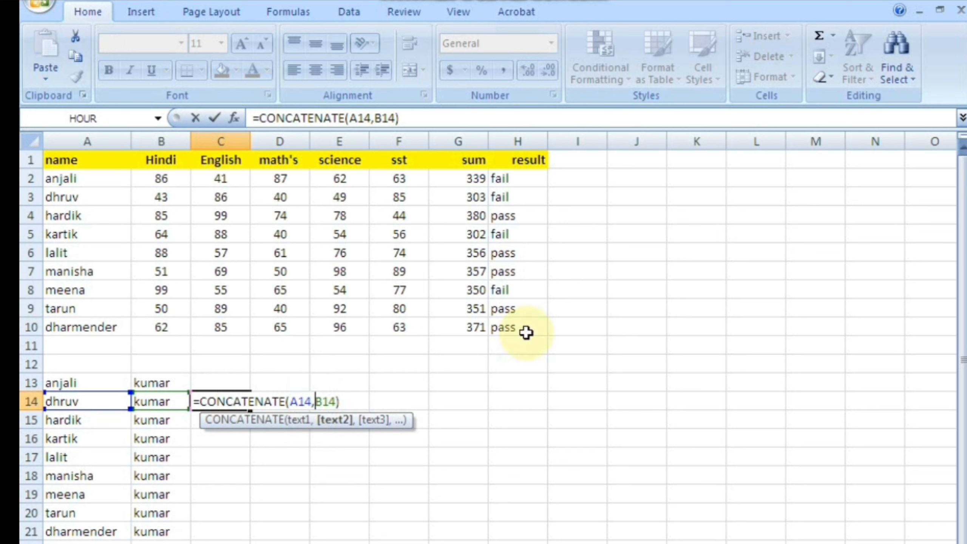
text(" ")
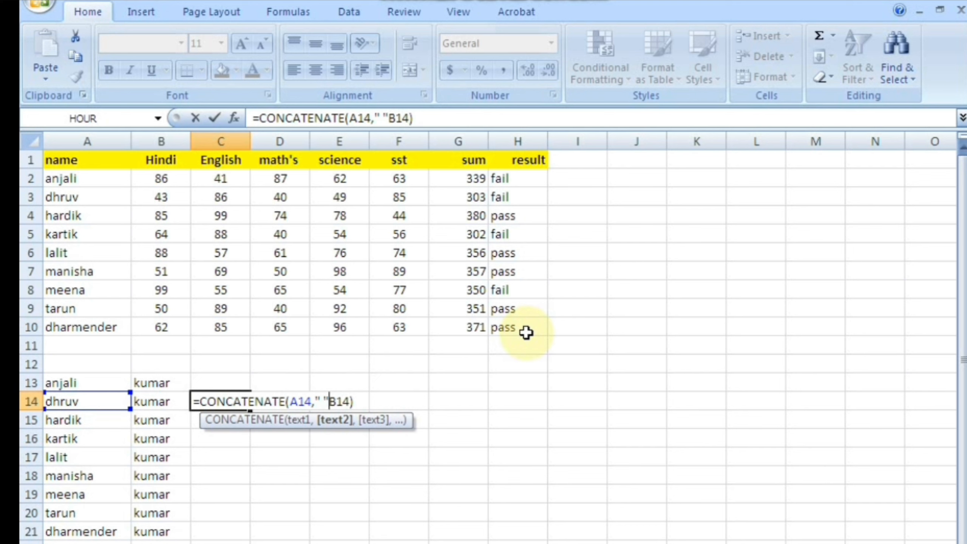
text(,)
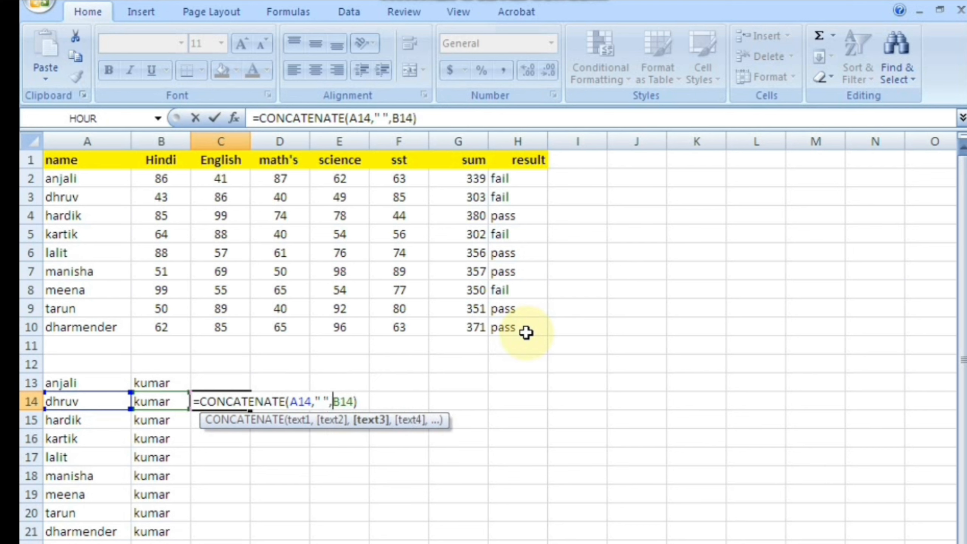
key(Return)
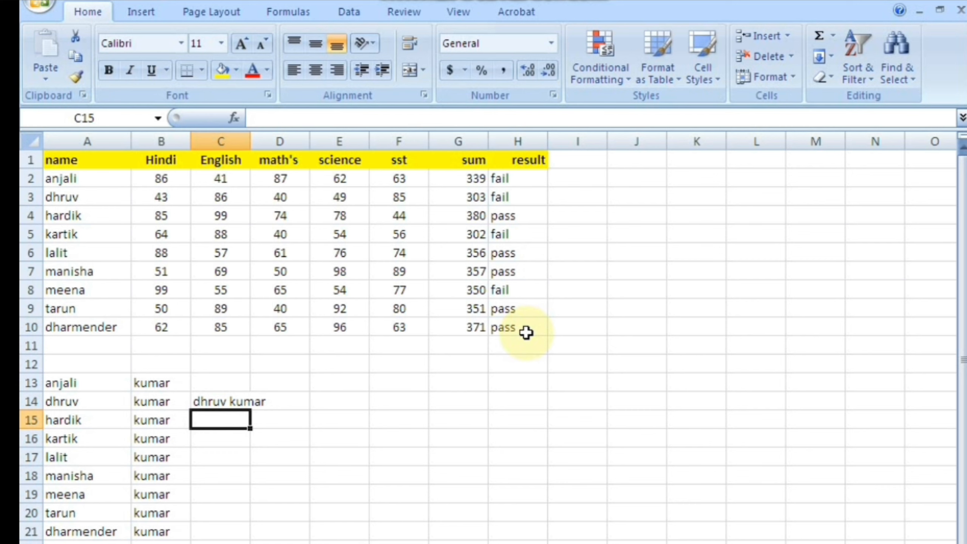
Step: Fill the C14 full-name formula down to C21 and check the copied formulas
click(222, 398)
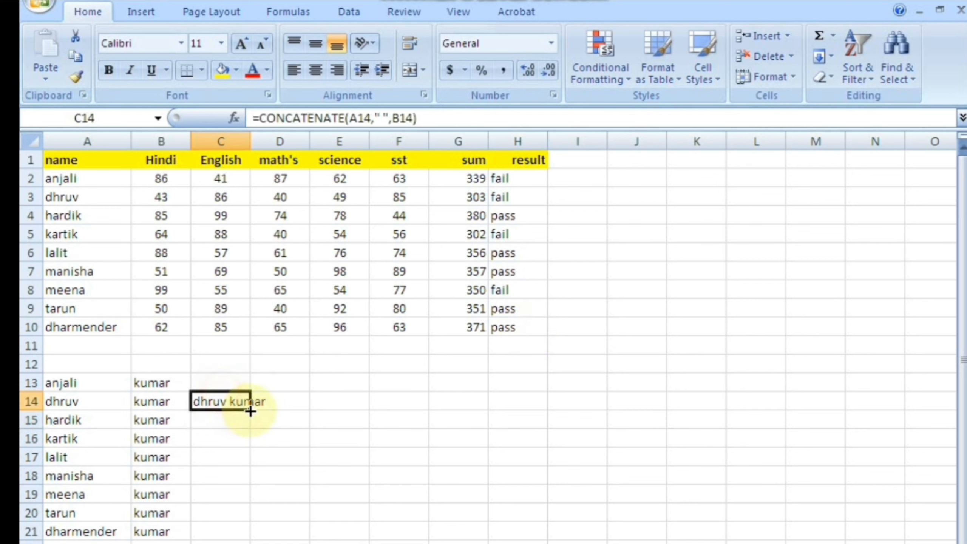
drag(250, 410, 250, 535)
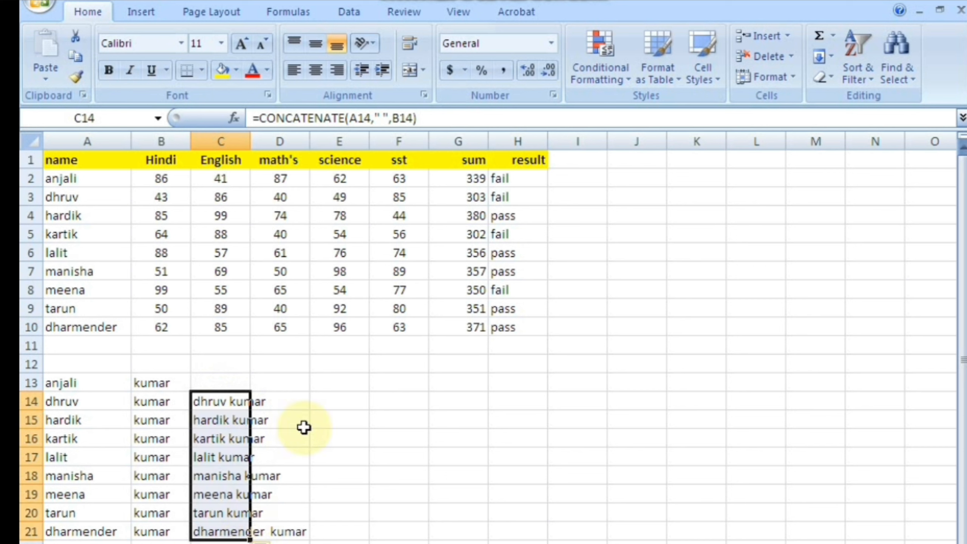
click(320, 396)
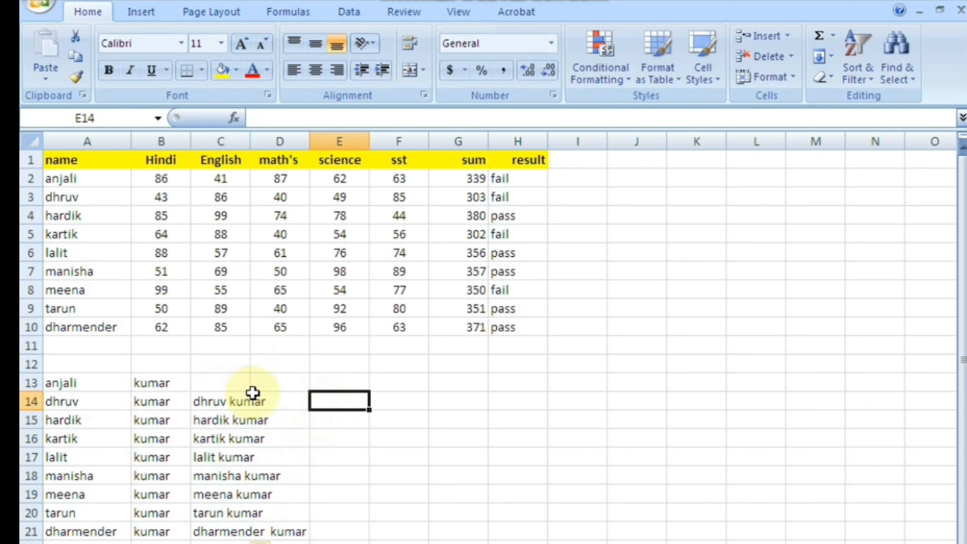
click(223, 400)
click(228, 417)
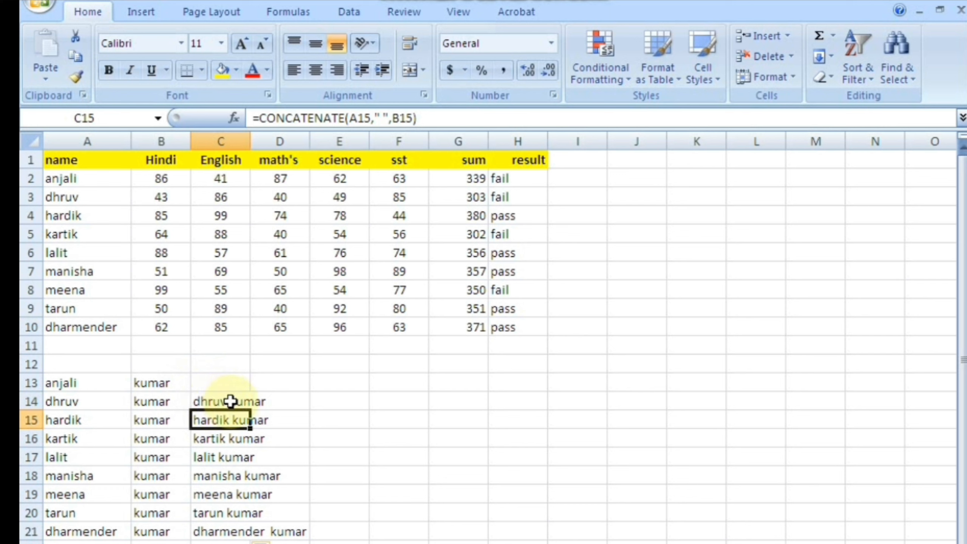
click(274, 398)
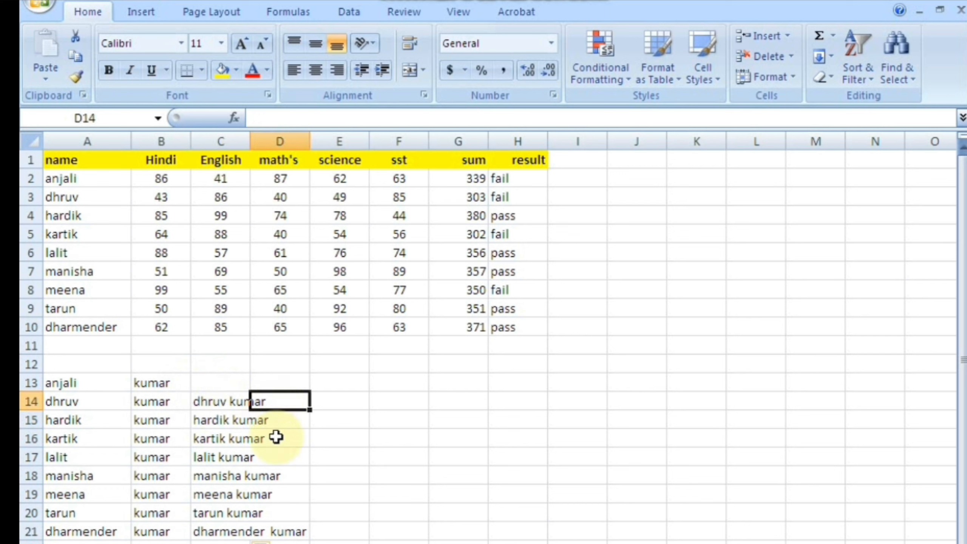
click(301, 530)
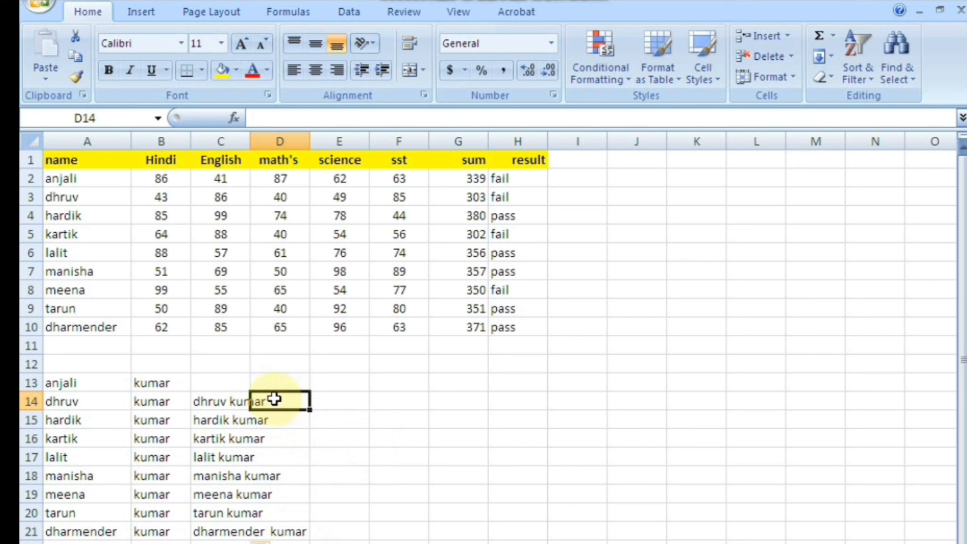
Step: Enter the test text fff in D14 and ggg in D15, beside the joined names
click(219, 398)
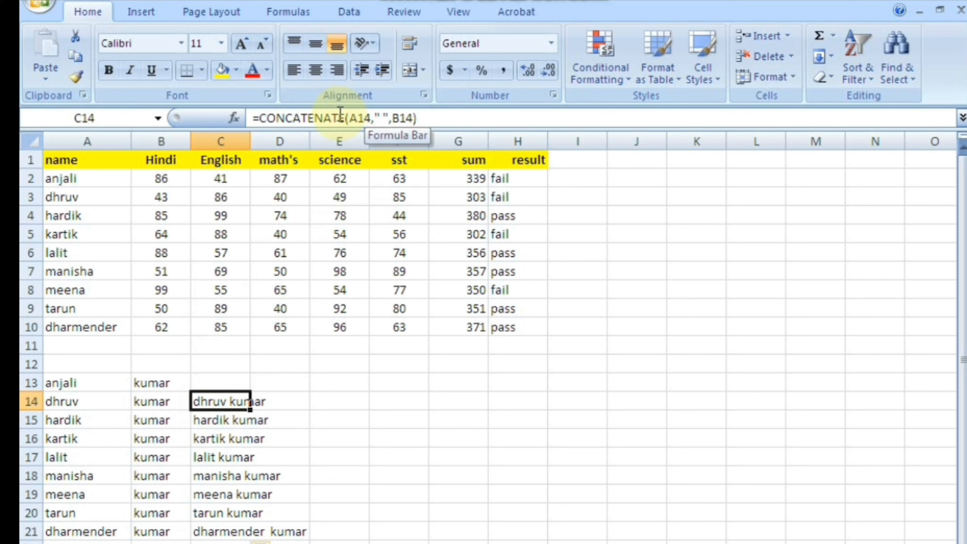
click(282, 401)
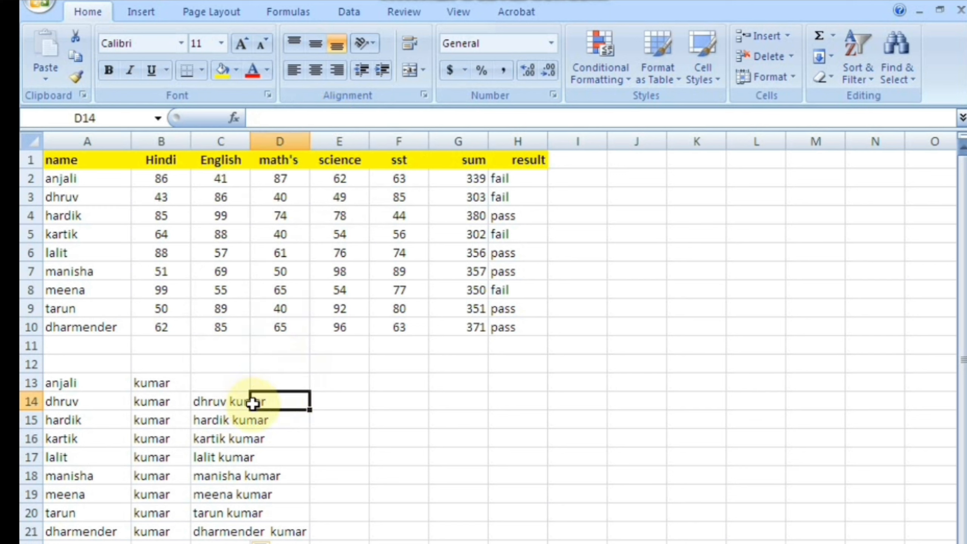
text(fff)
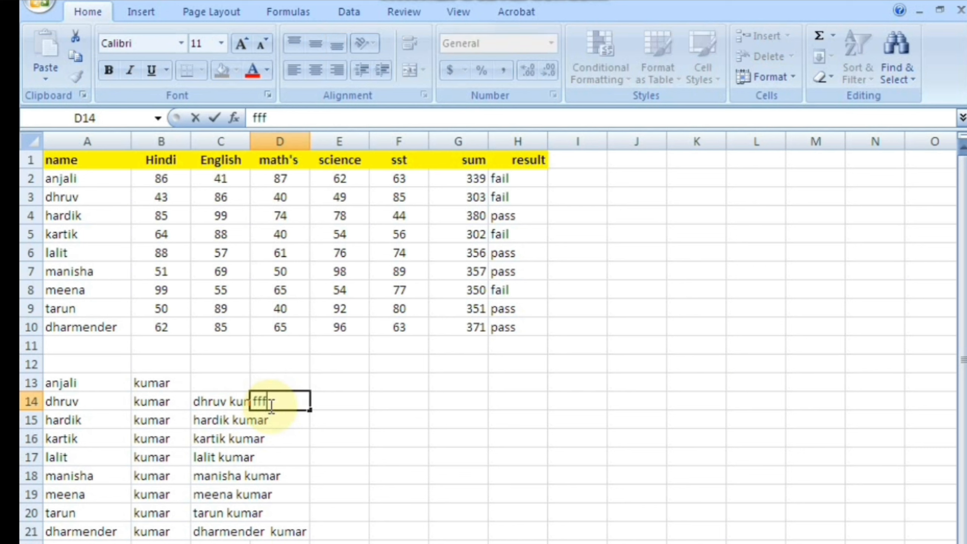
key(Return)
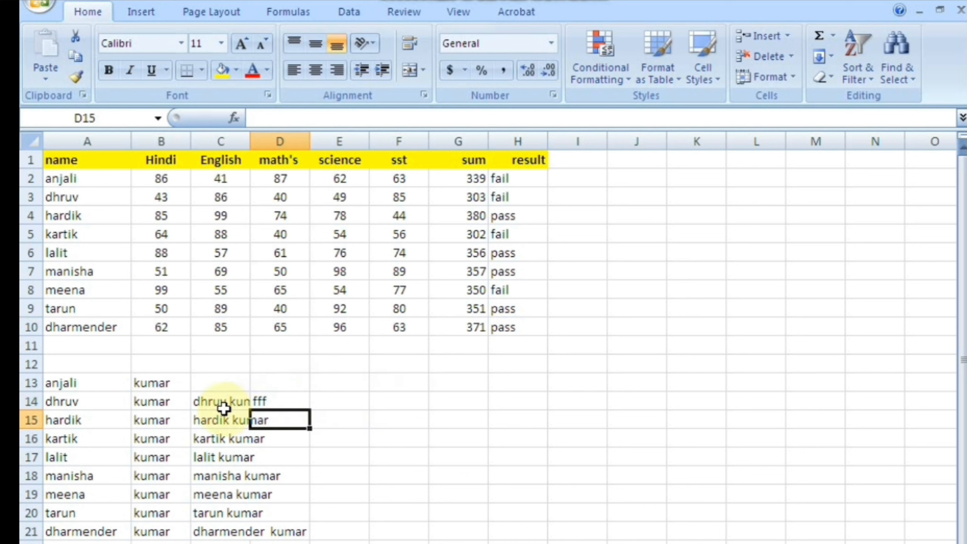
click(229, 401)
click(281, 419)
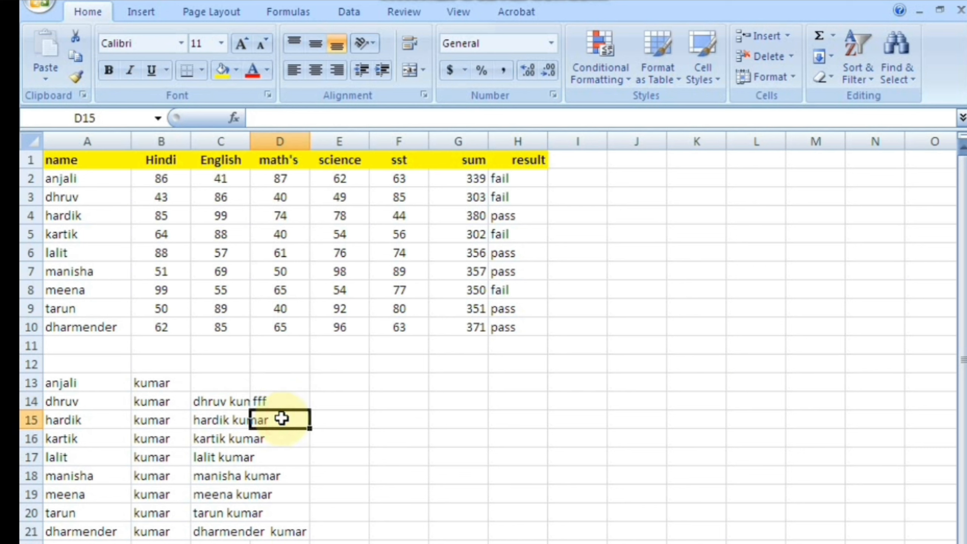
text(ggg)
key(Return)
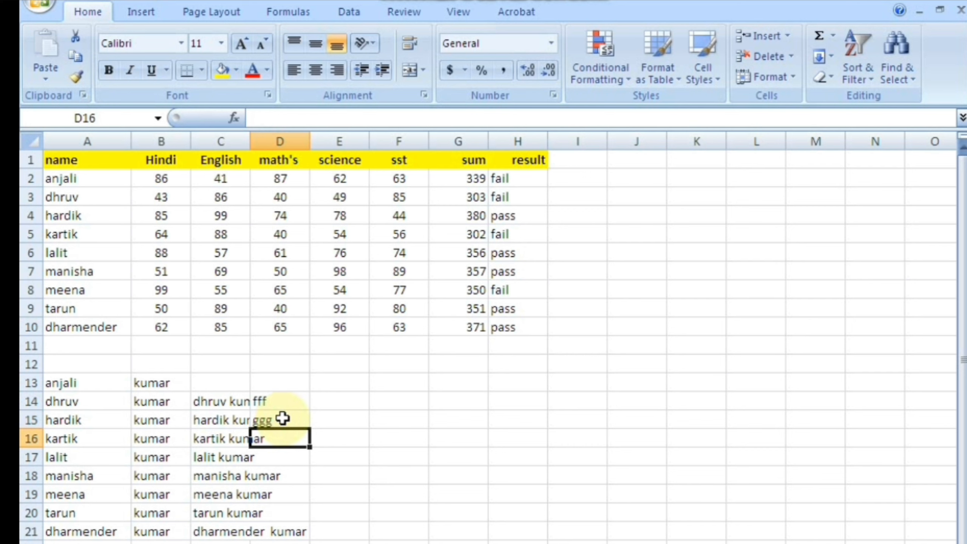
Step: Autofit the width of column C, and undo back to the single CONCATENATE formula in C14
click(228, 418)
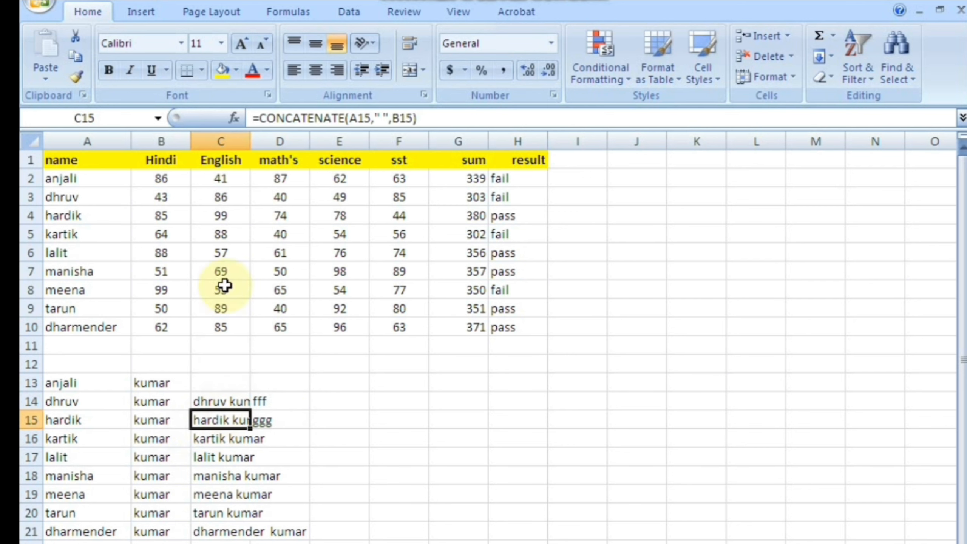
double_click(251, 140)
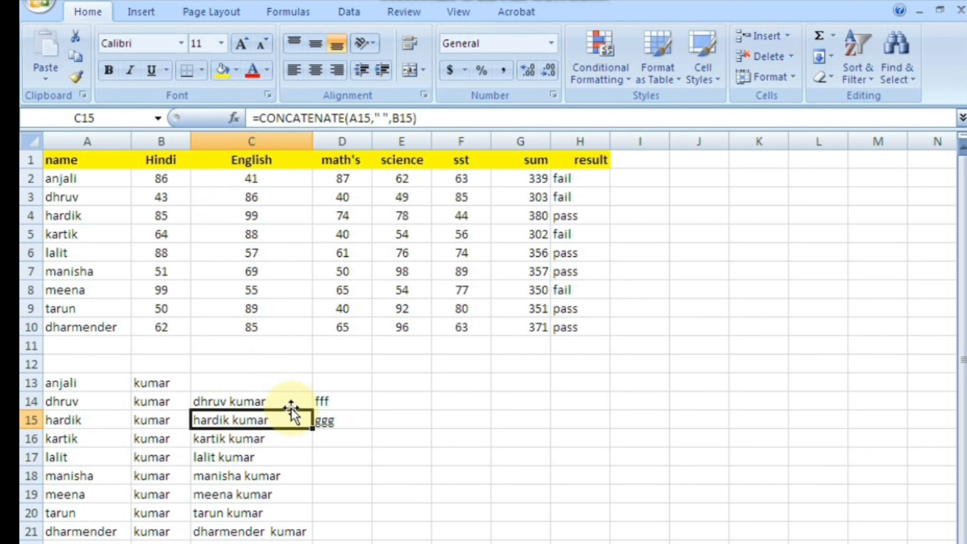
key(ctrl+z)
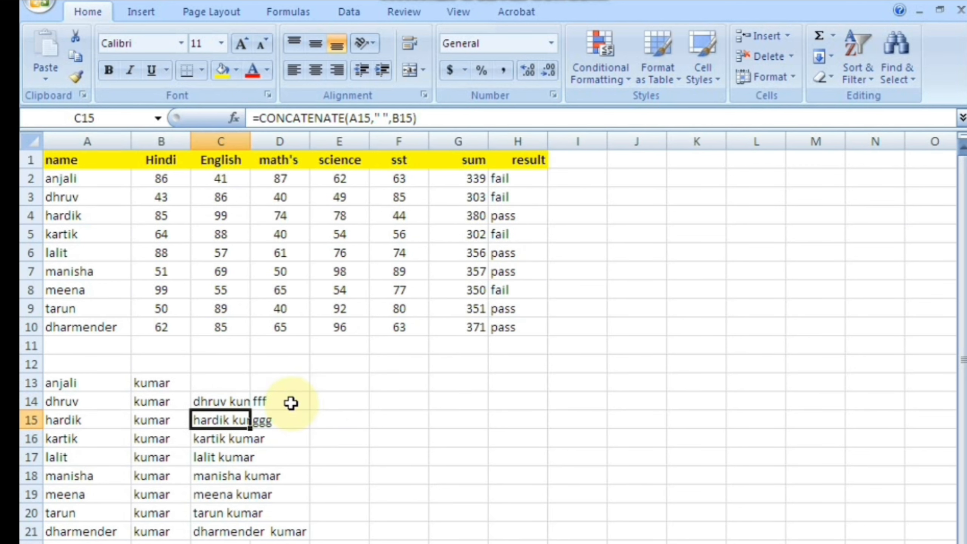
click(235, 406)
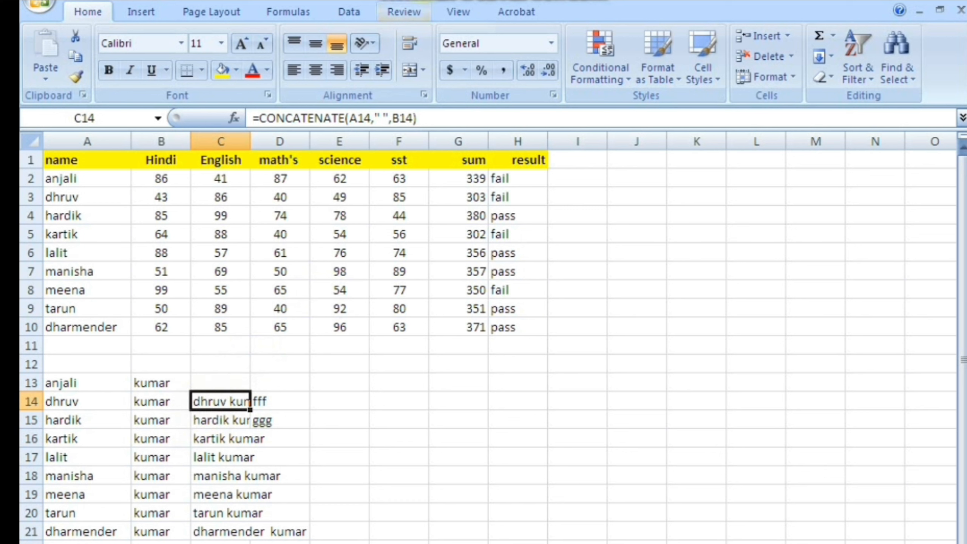
click(415, 49)
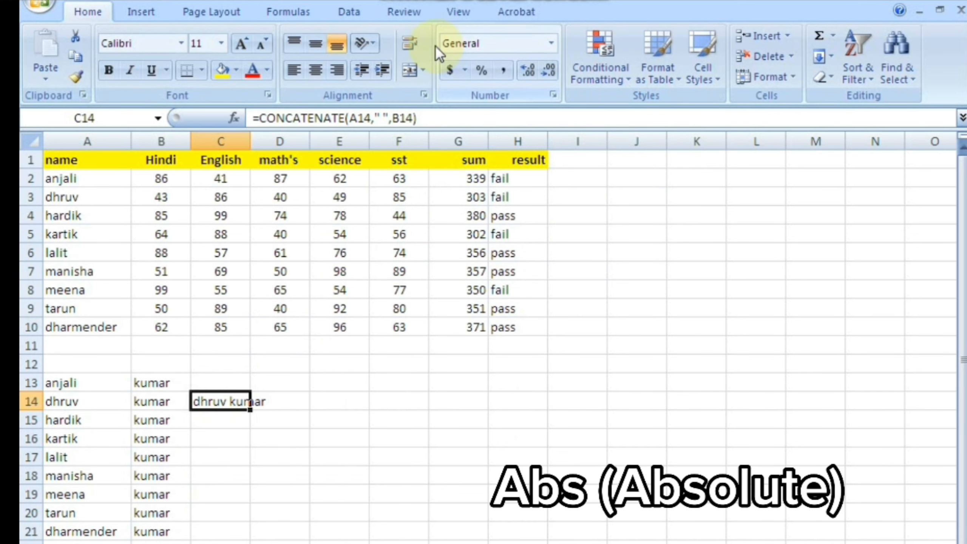
Step: Label E14 as absolute and enter the formula =ABS(-25) in E15 below it
click(350, 394)
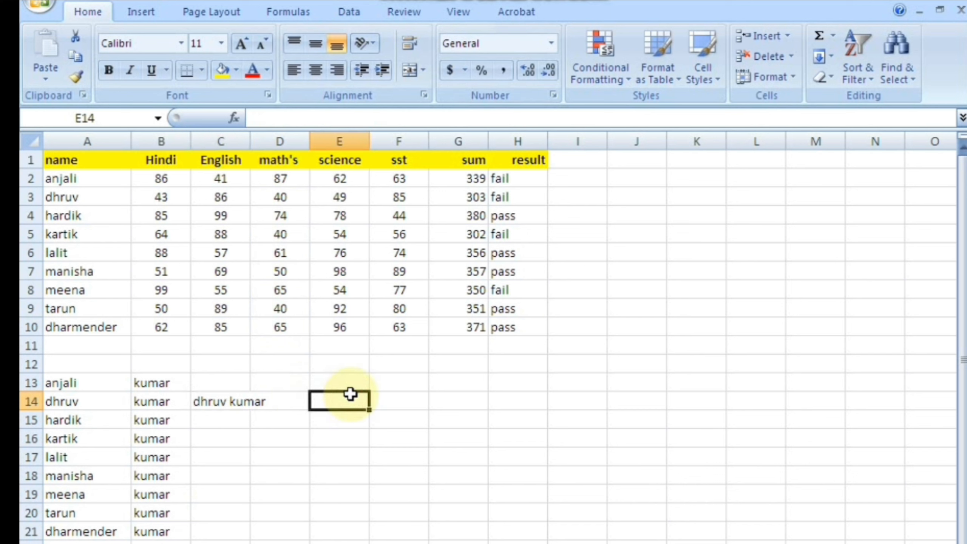
text(absolute)
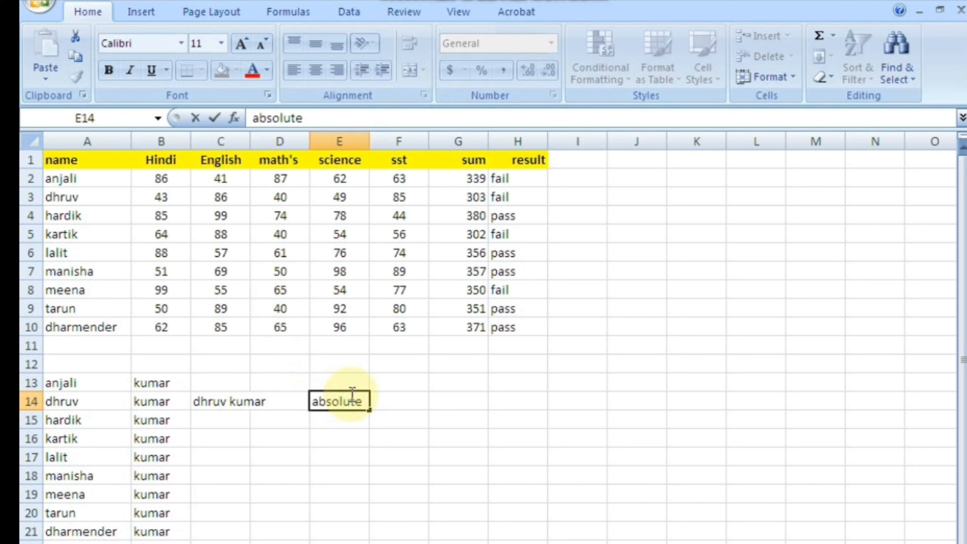
key(Return)
text(=)
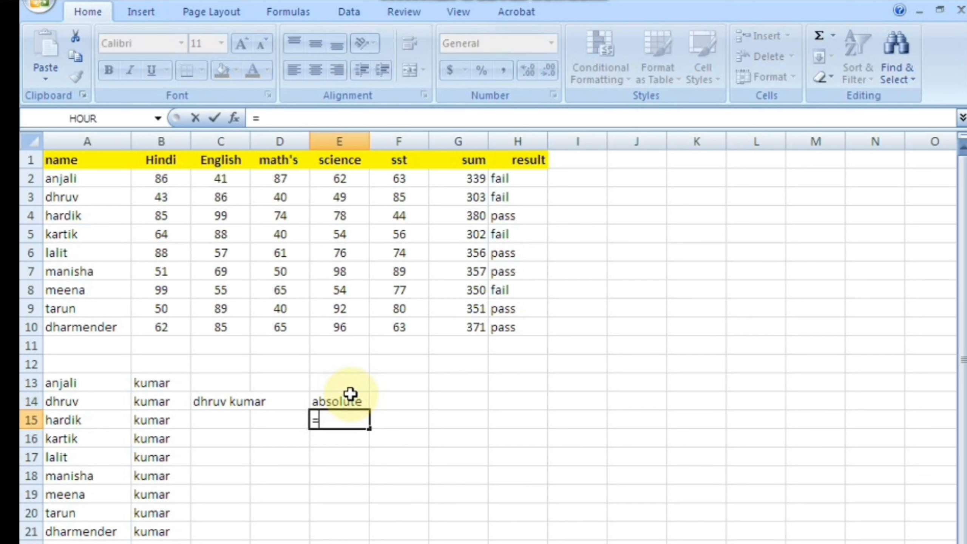
text(abs)
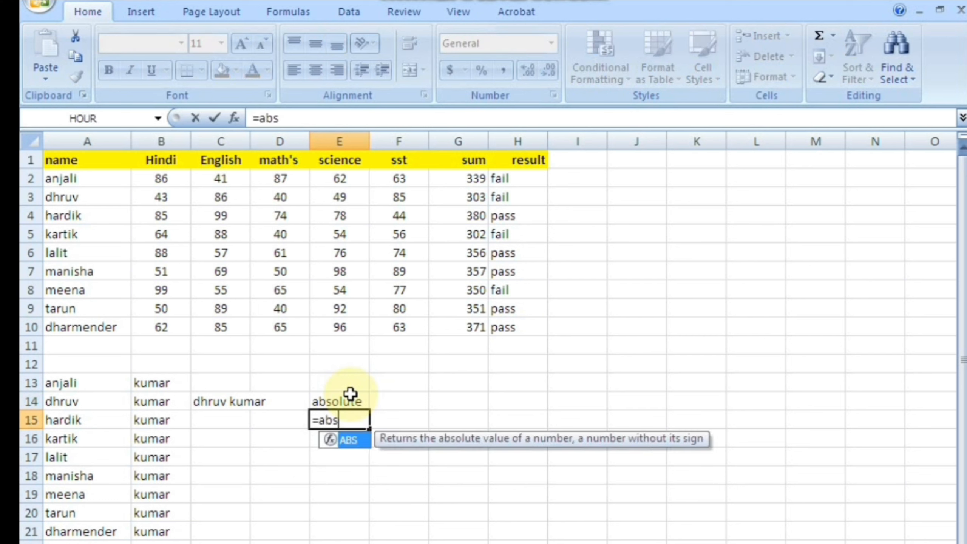
key(Tab)
text(-25)
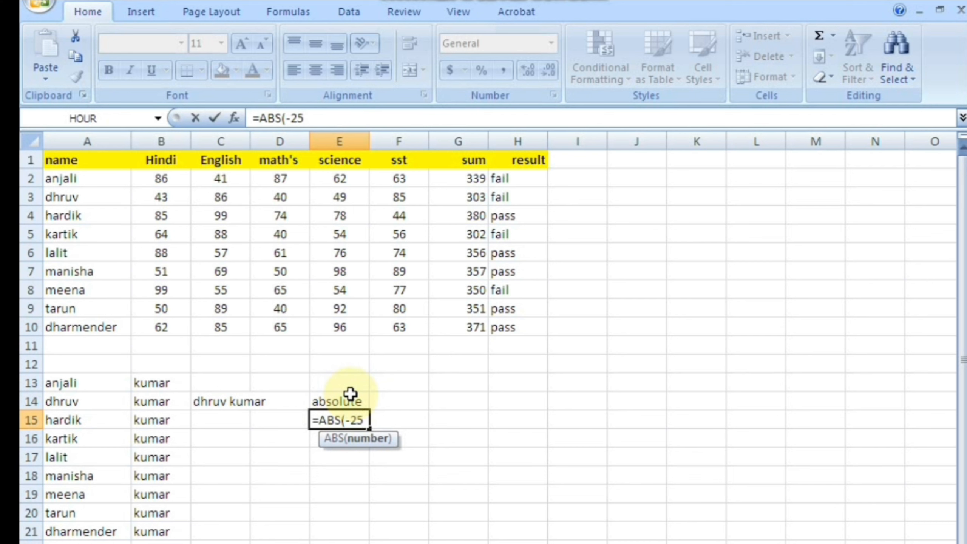
text())
key(Return)
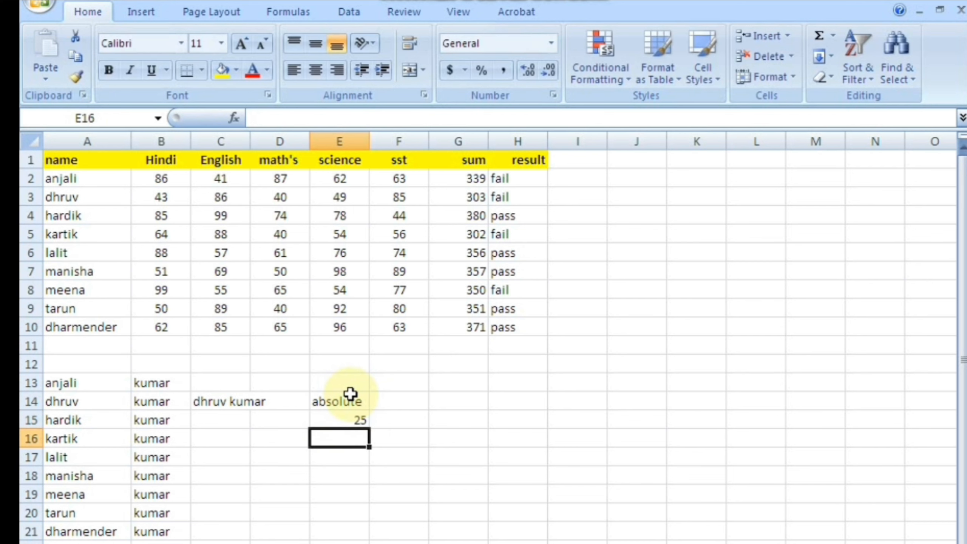
drag(577, 194, 578, 541)
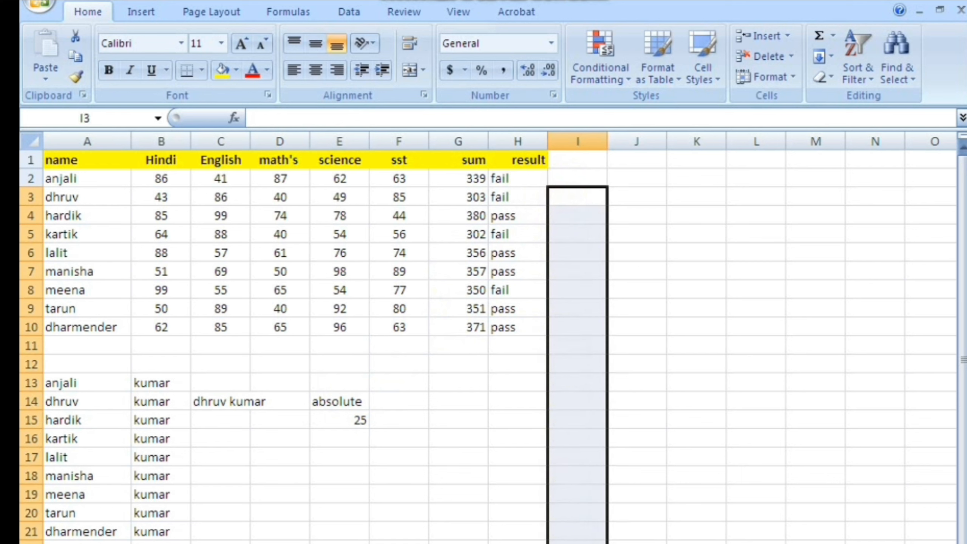
click(669, 195)
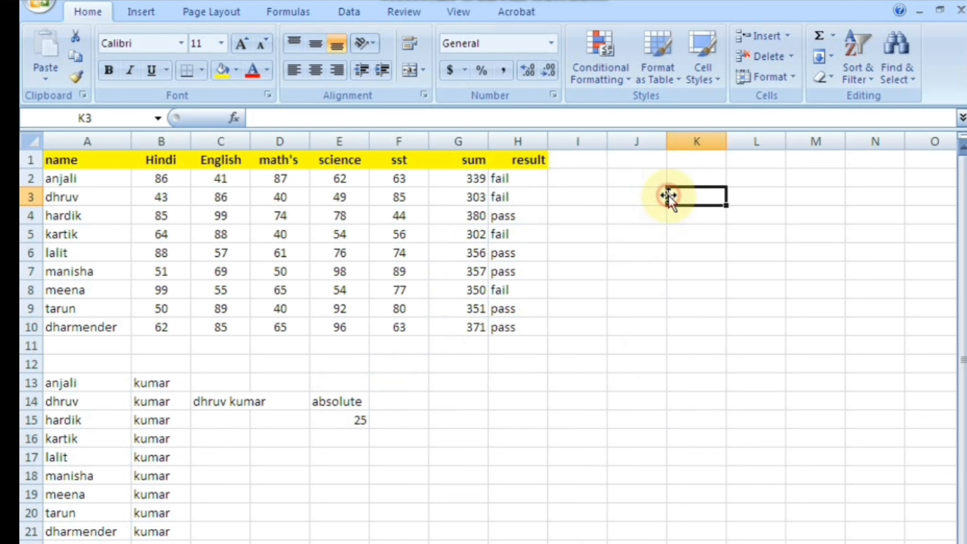
click(654, 194)
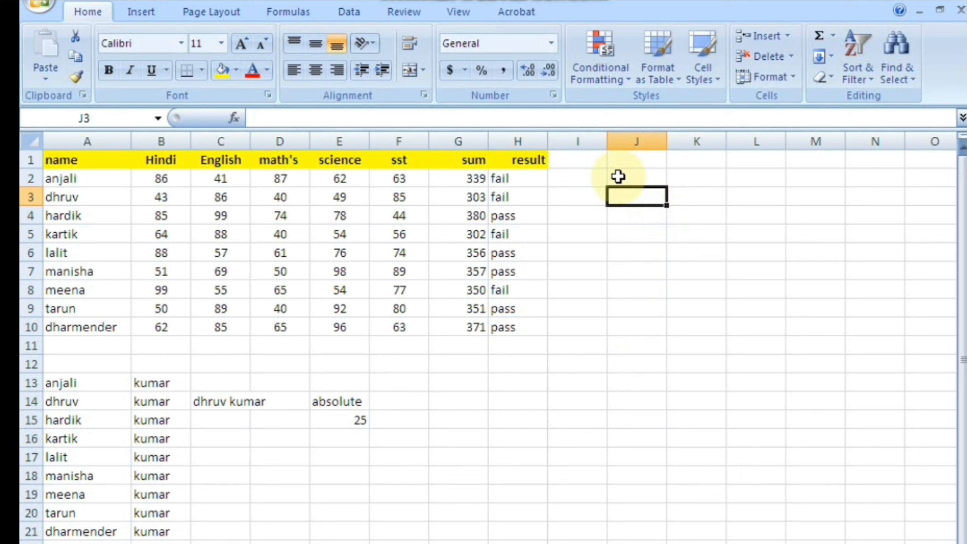
click(339, 420)
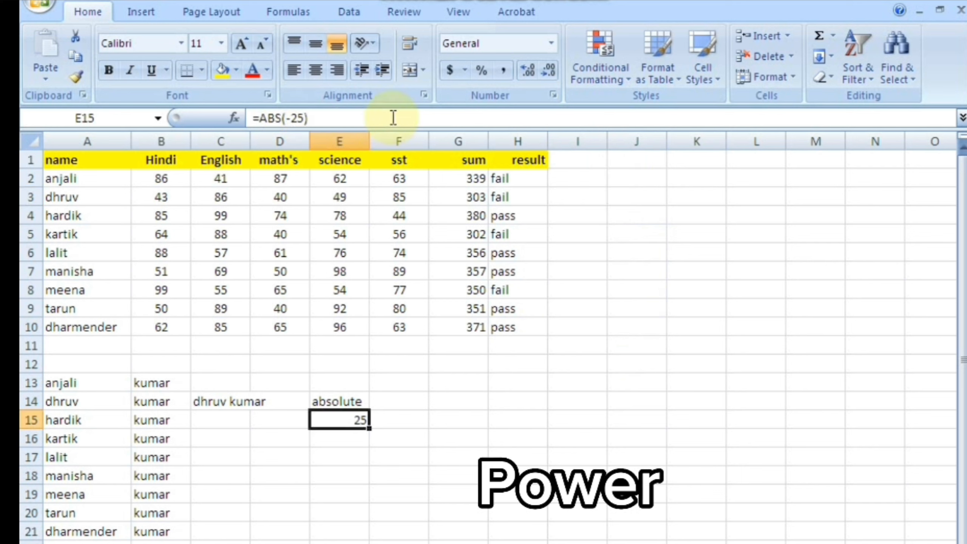
Step: Enter the labels power in F14 and sqrt in G14, beside the absolute label
click(417, 401)
text(power)
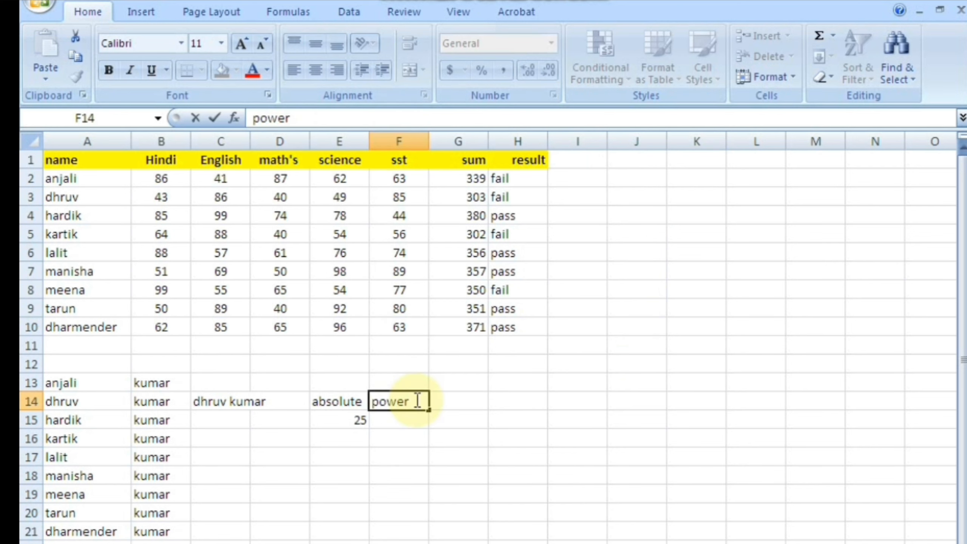
key(Tab)
text(sqrt)
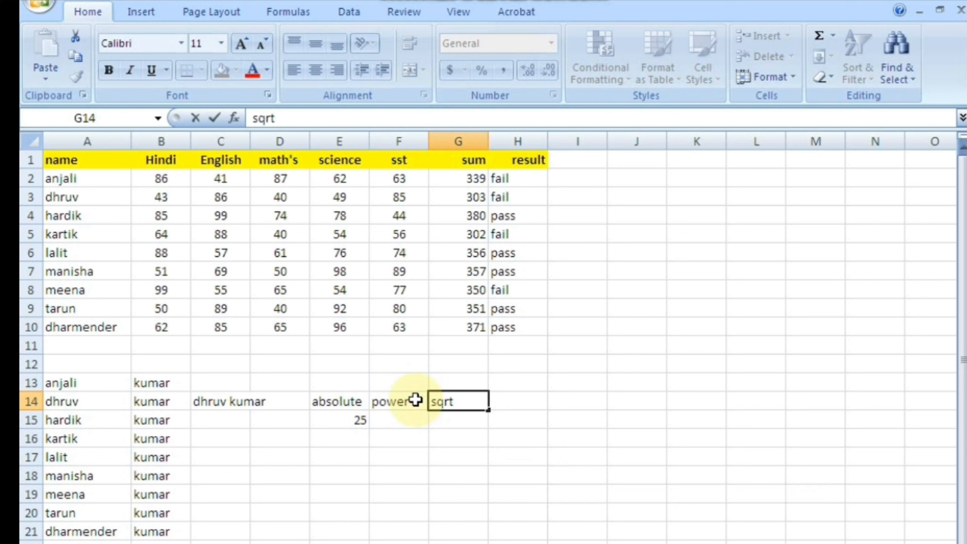
key(Return)
Step: Calculate 2 raised to the power 3 in F15 with the formula =POWER(2,3)
key(Left)
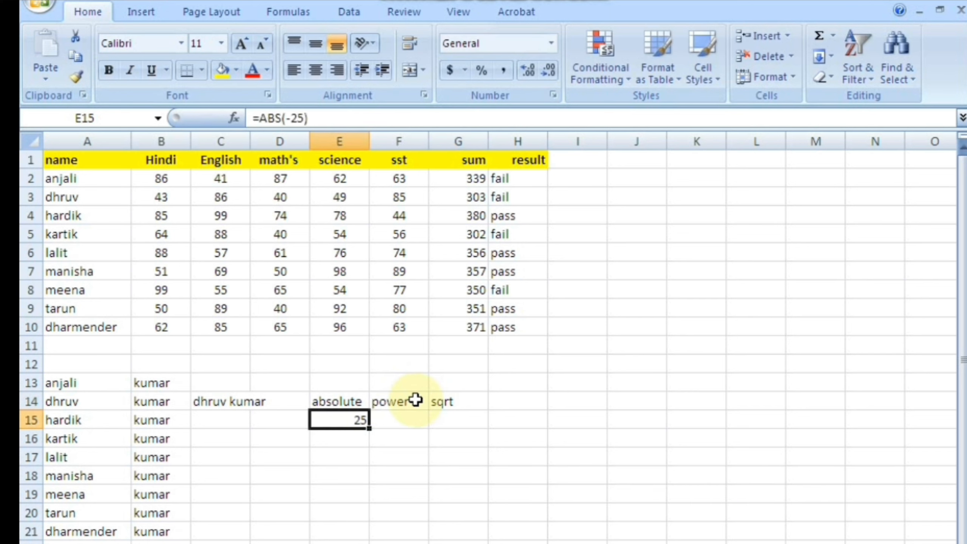
key(Right)
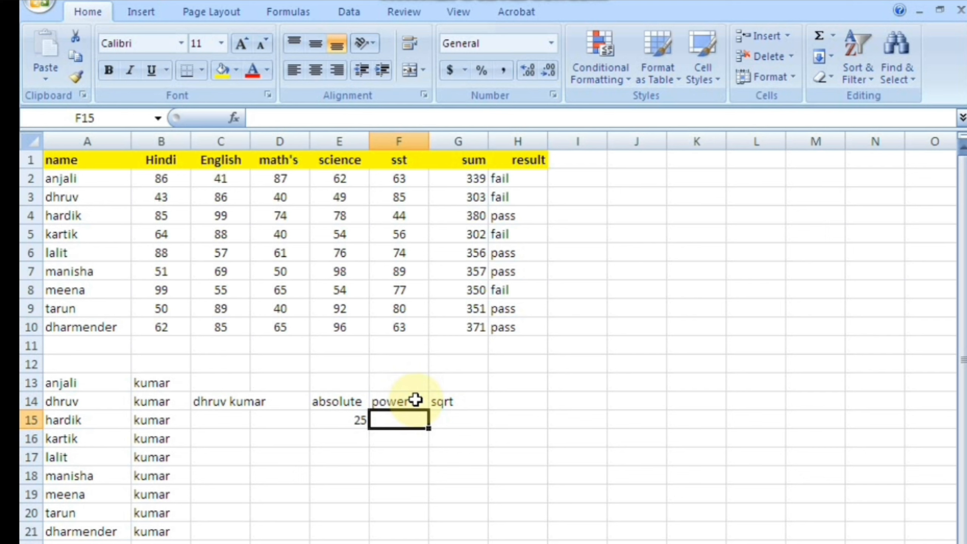
text(=po)
key(Down)
key(Tab)
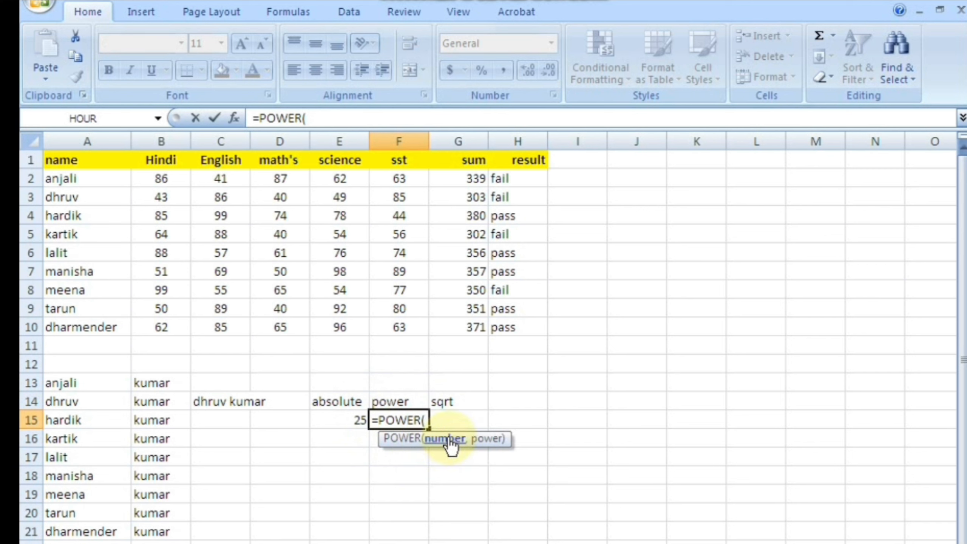
text(2,)
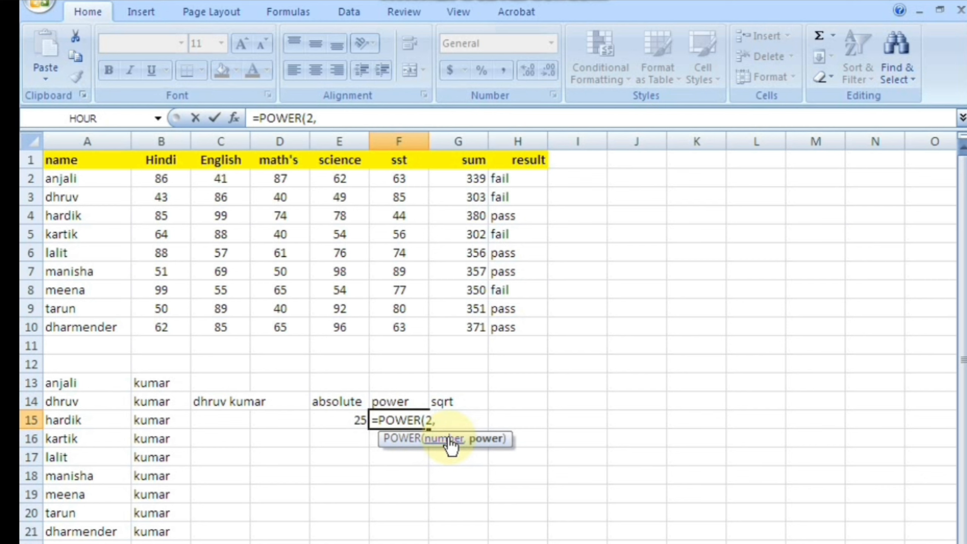
text(3)
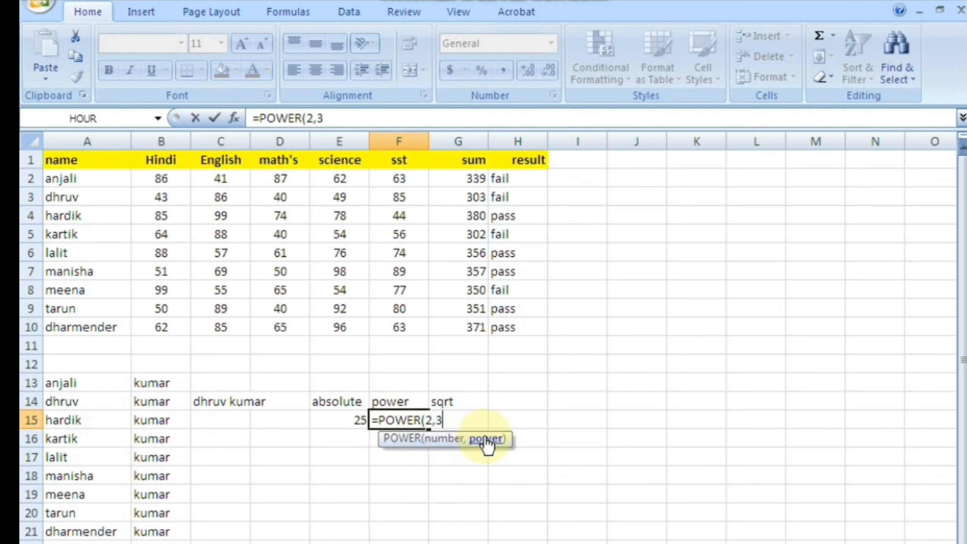
text())
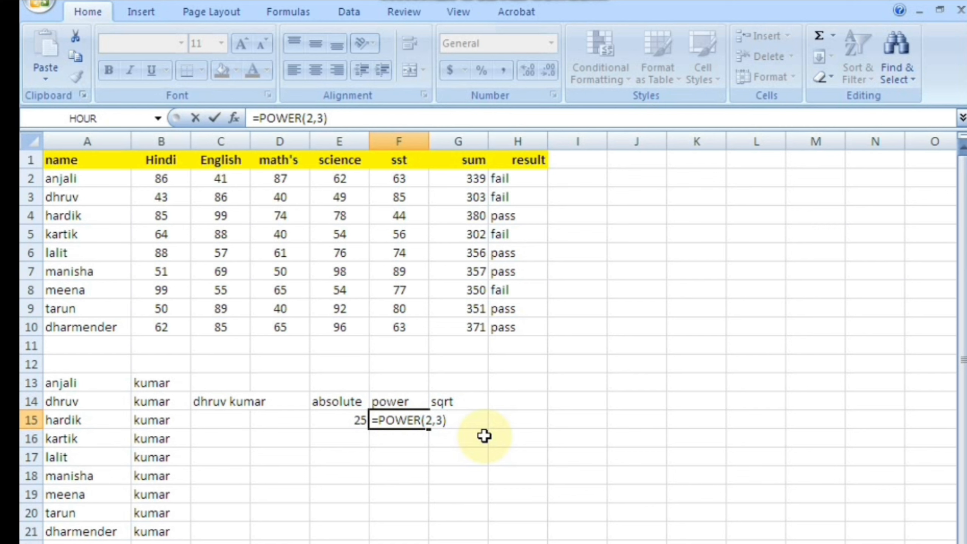
key(Return)
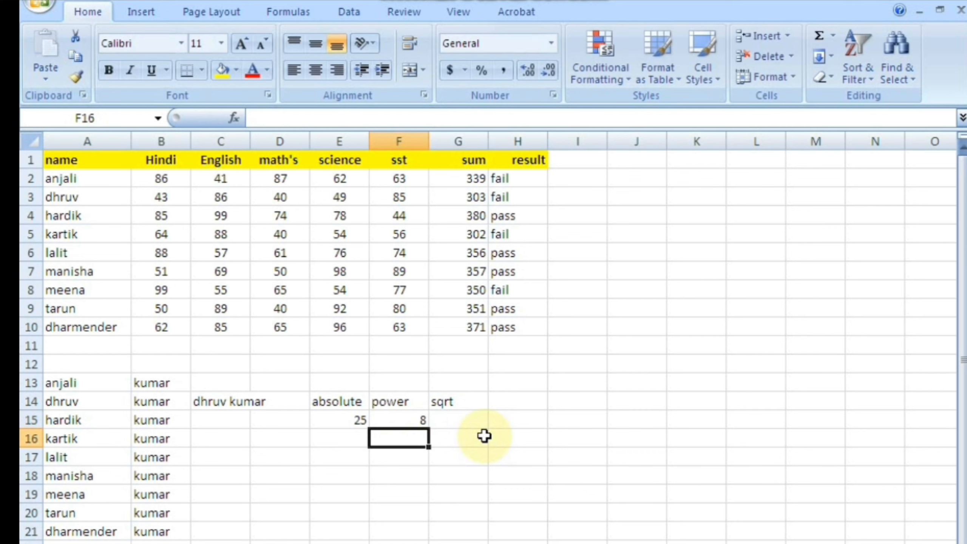
Step: Enter a second power formula, =POWER(3,3), in F16
text(=pow)
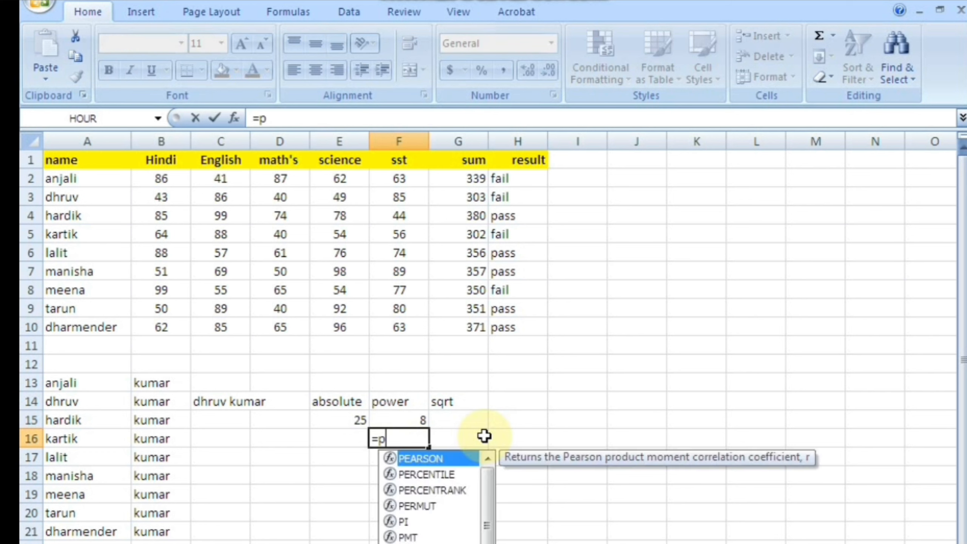
key(Tab)
text(3,3))
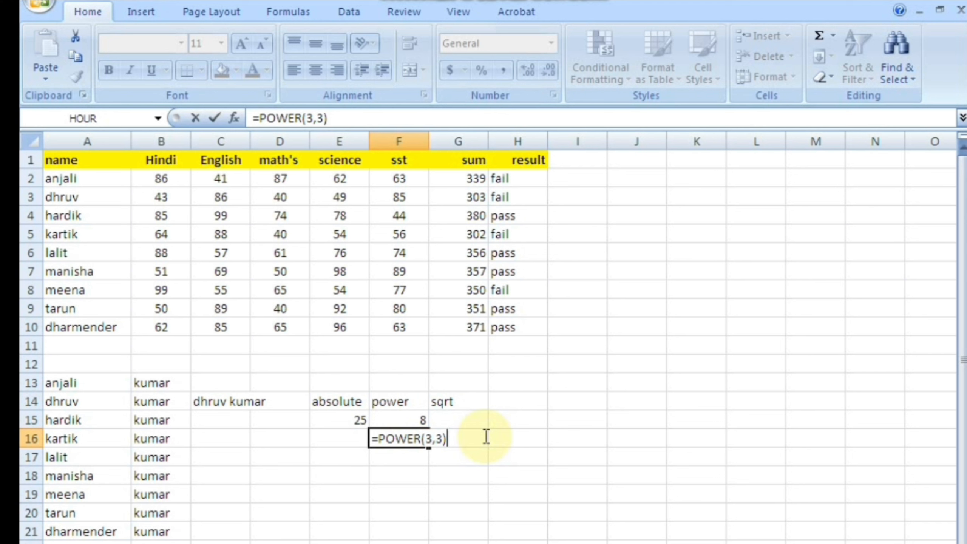
key(Return)
Step: Change the exponent in the F16 formula to 4, making it =POWER(3,4)
key(Up)
key(F2)
key(Left)
key(BackSpace)
text(4)
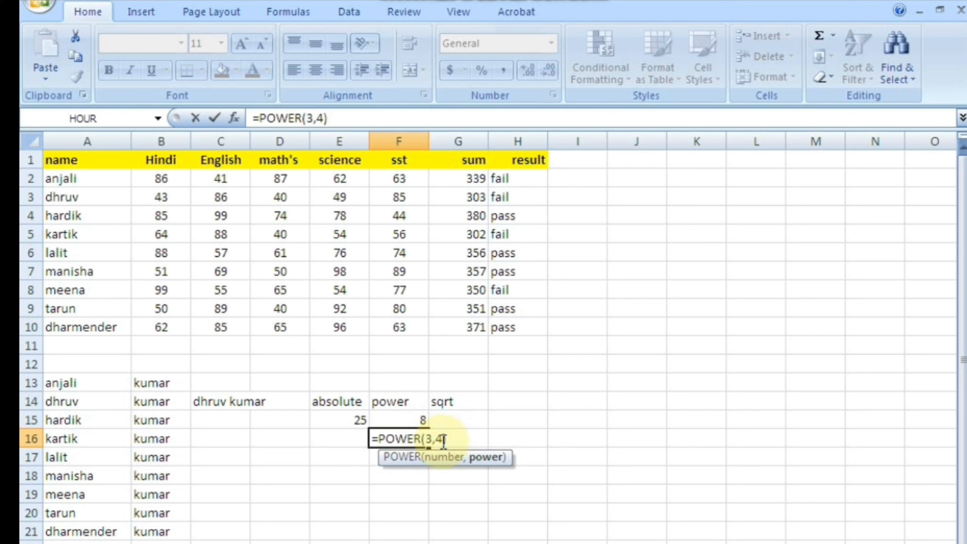
key(Return)
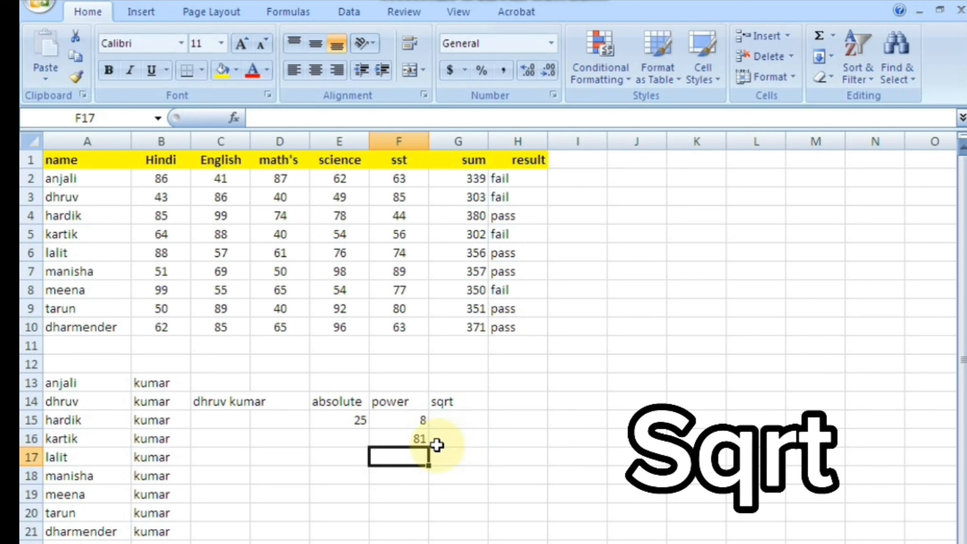
Step: Calculate the square root of 36 in G15 with the formula =SQRT(36)
click(453, 419)
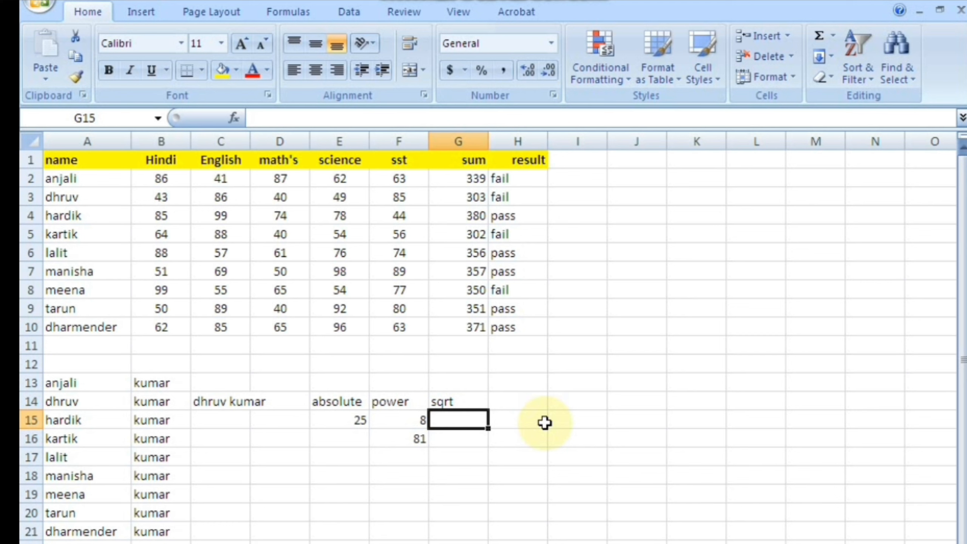
text(=)
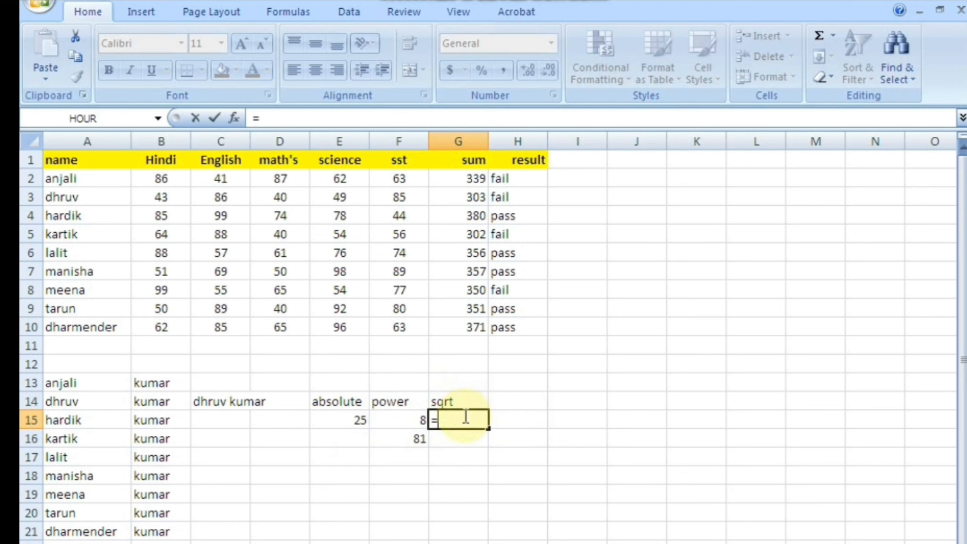
text(sqrt)
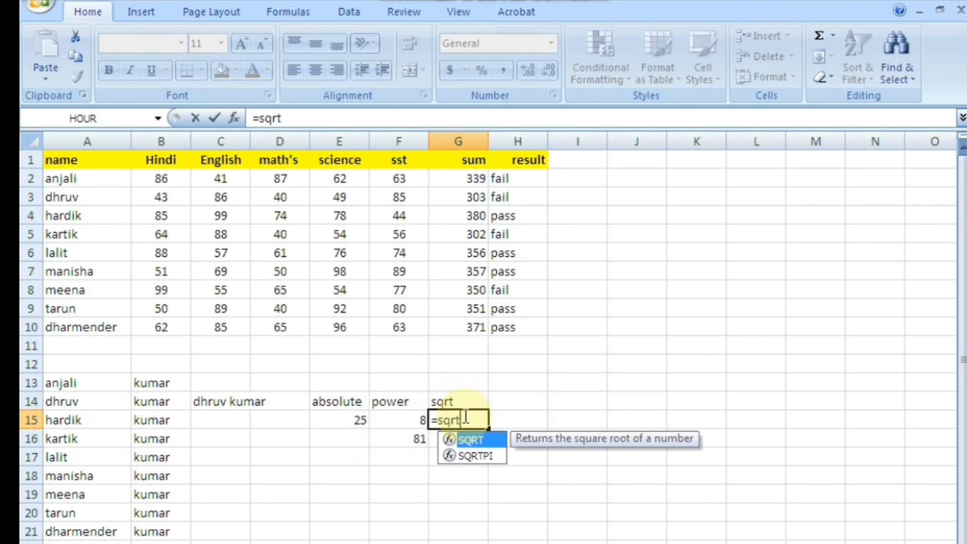
key(Tab)
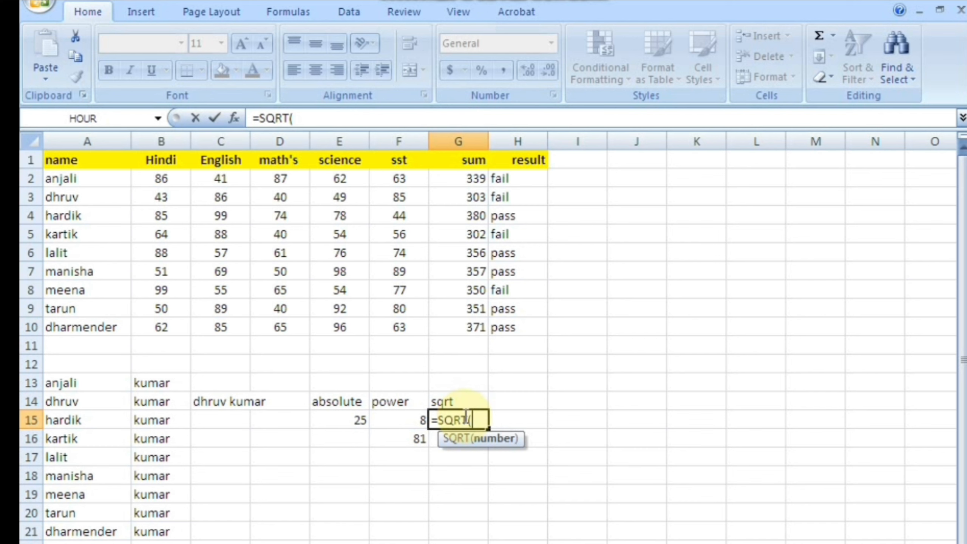
text(36))
key(Return)
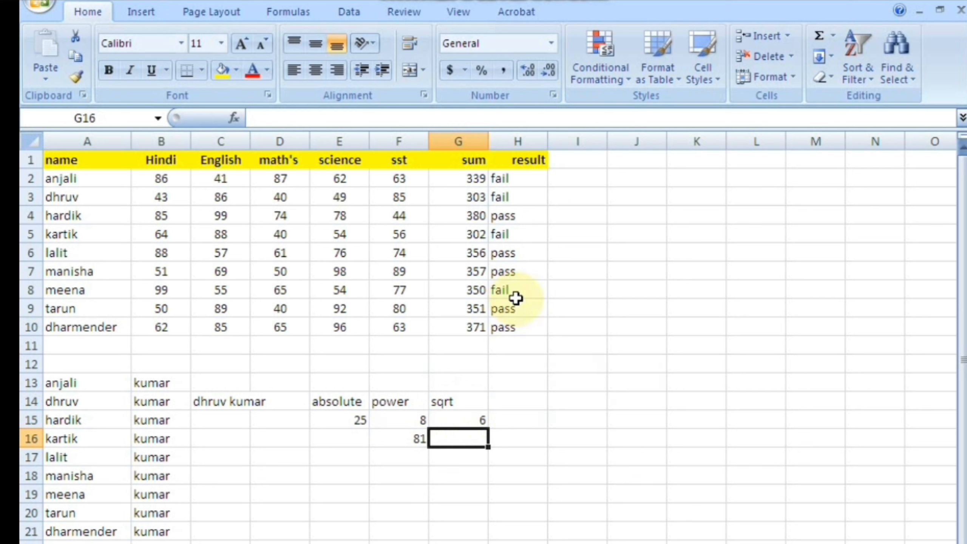
Step: Enter the numbers 11, 12 and 13 in cells J12 to J14
click(611, 363)
text(1)
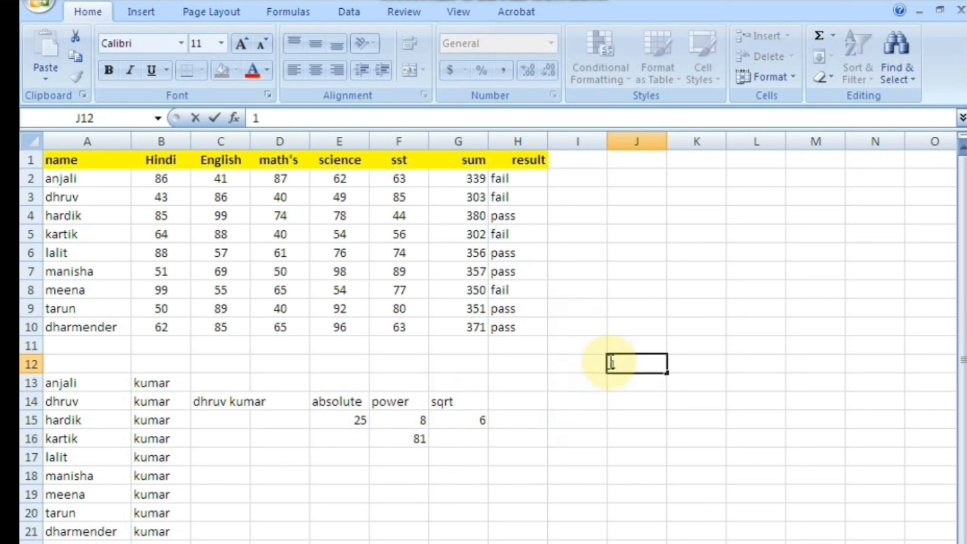
text(1)
key(Return)
text(12)
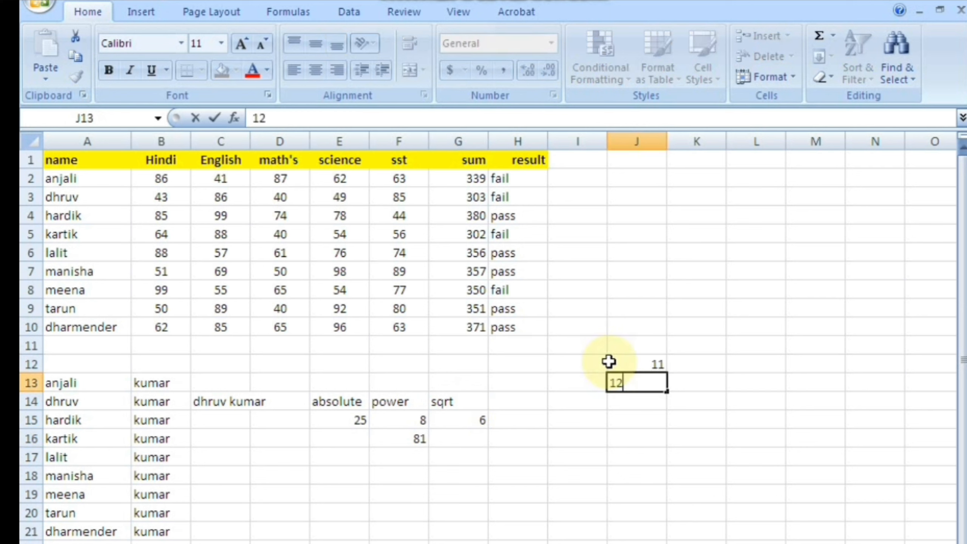
key(Return)
text(13)
Step: Extend the number series in J12:J14 down to J18 by filling
key(Up)
key(Up)
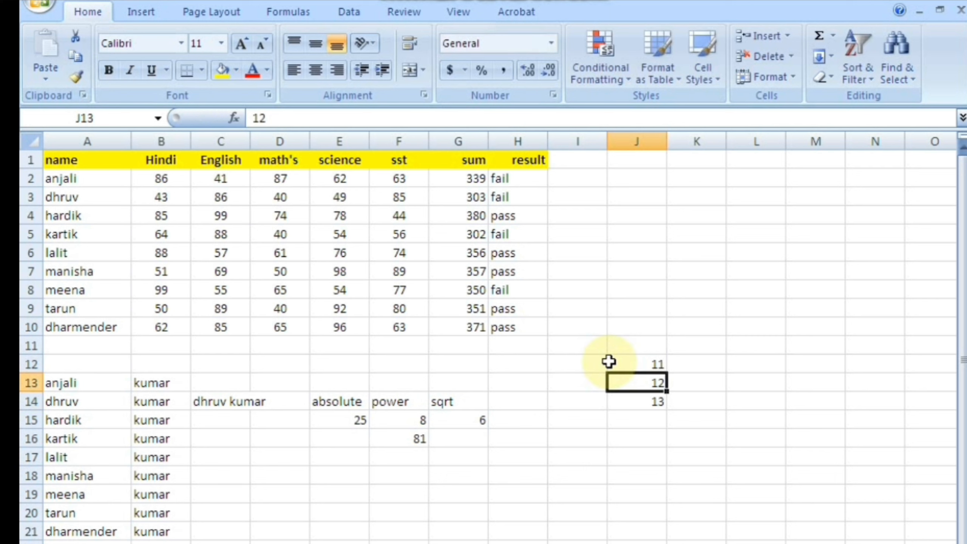
key(shift+Down)
key(shift+Down)
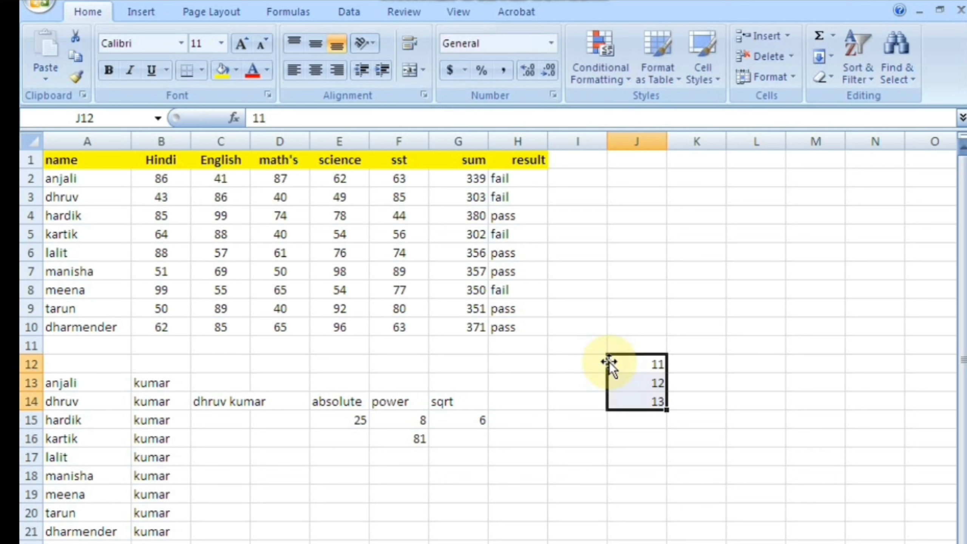
drag(667, 410, 666, 476)
Step: Square the number in J12 with the formula =POWER(J12,2) in cell K12
click(693, 363)
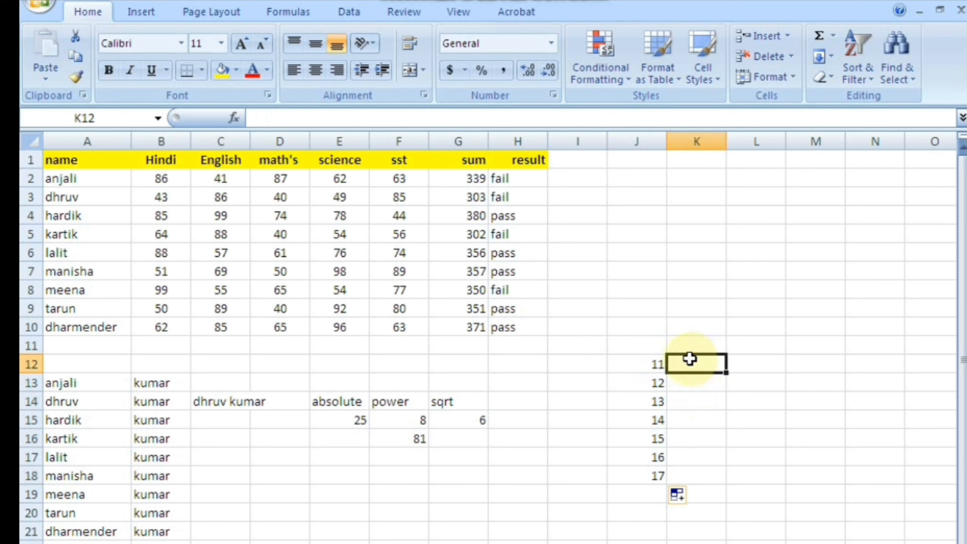
text(=pow)
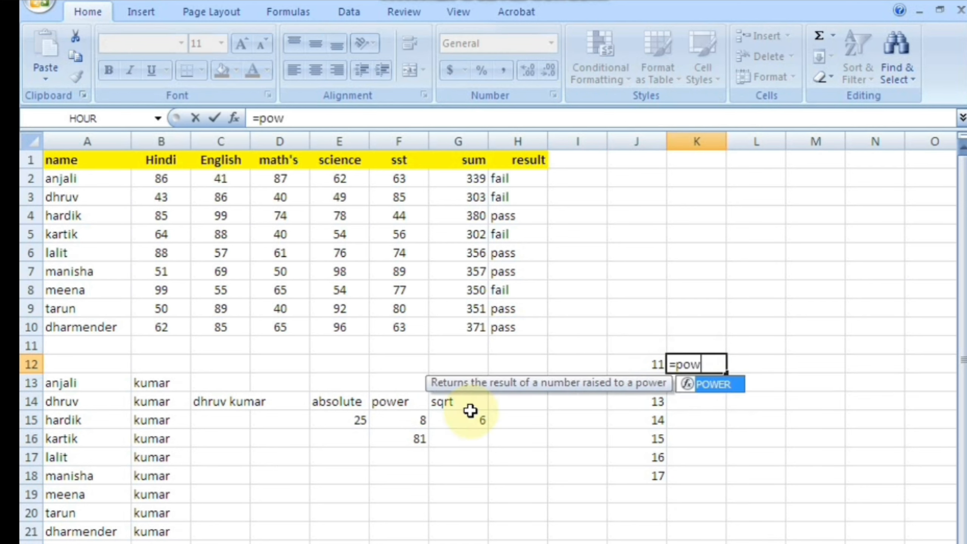
key(Tab)
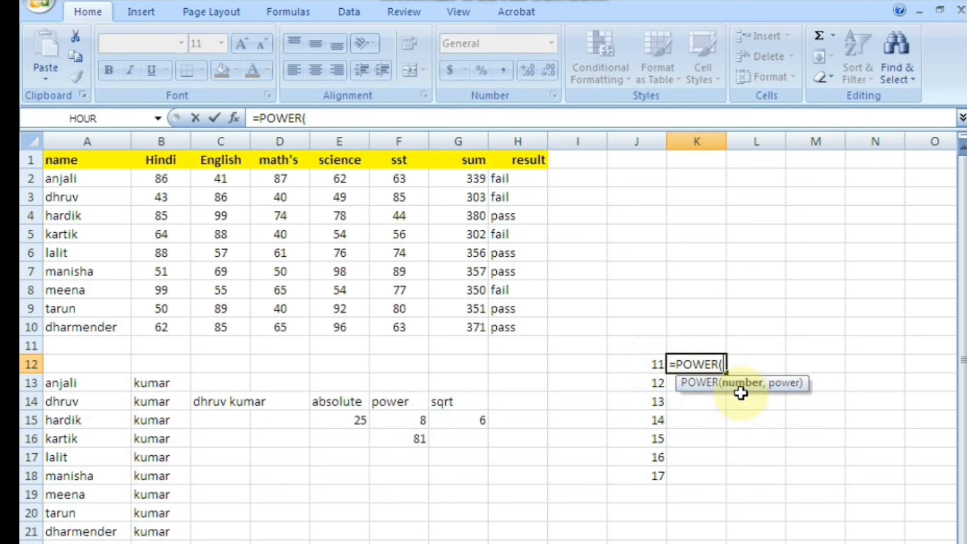
click(656, 361)
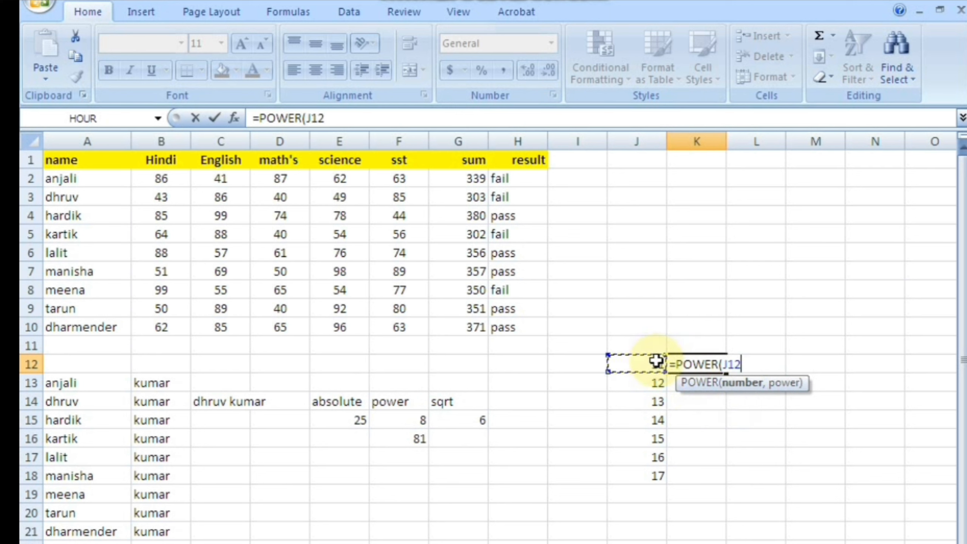
text(,)
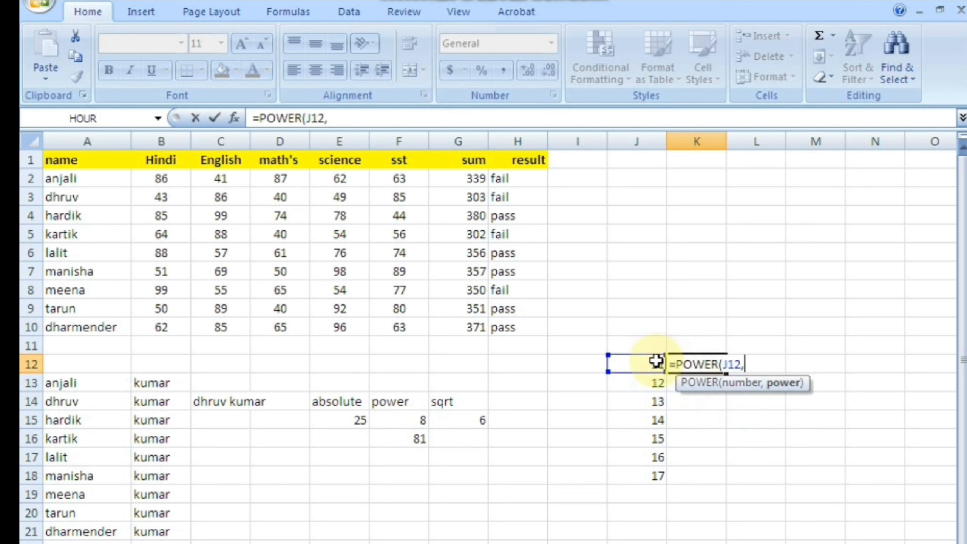
text(2)
key(Return)
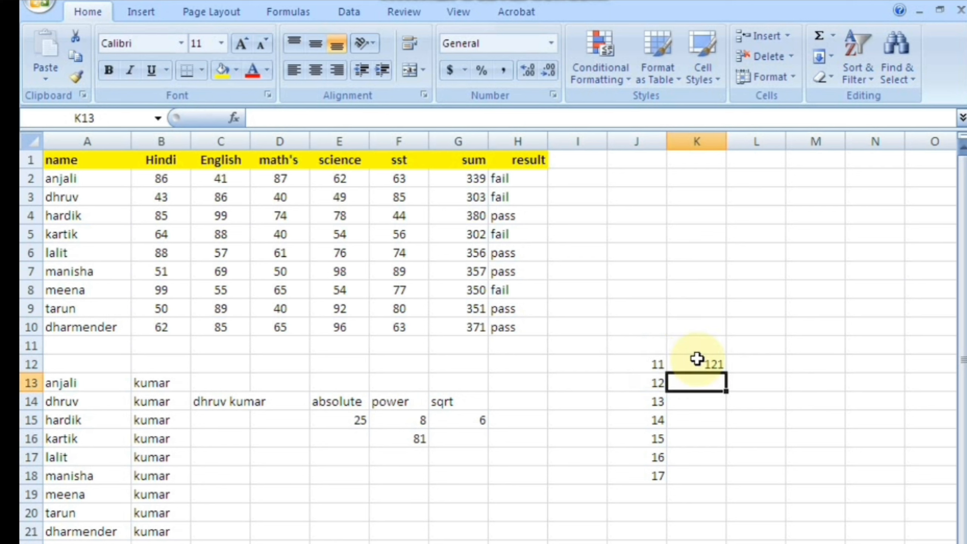
Step: Copy the POWER formula from K12 down through K18 alongside the number series
click(711, 365)
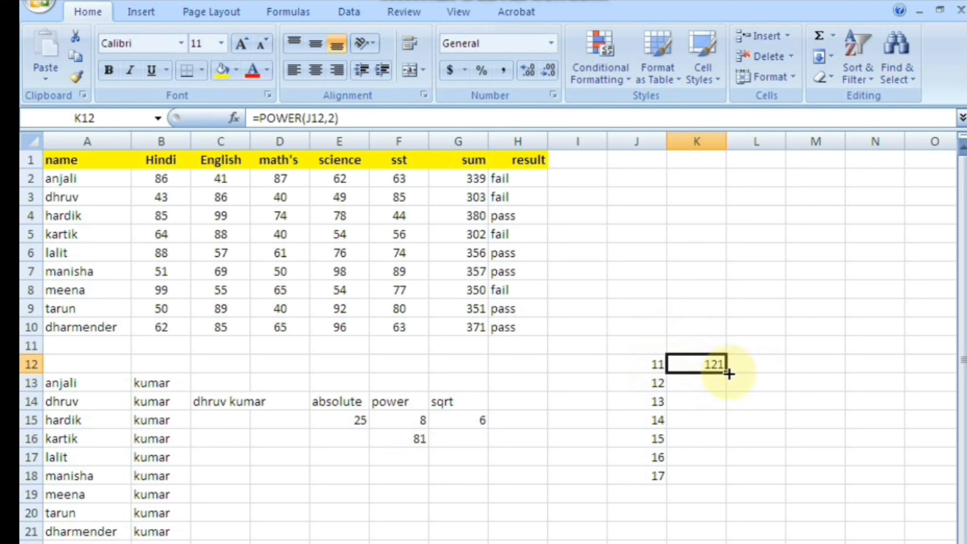
double_click(723, 370)
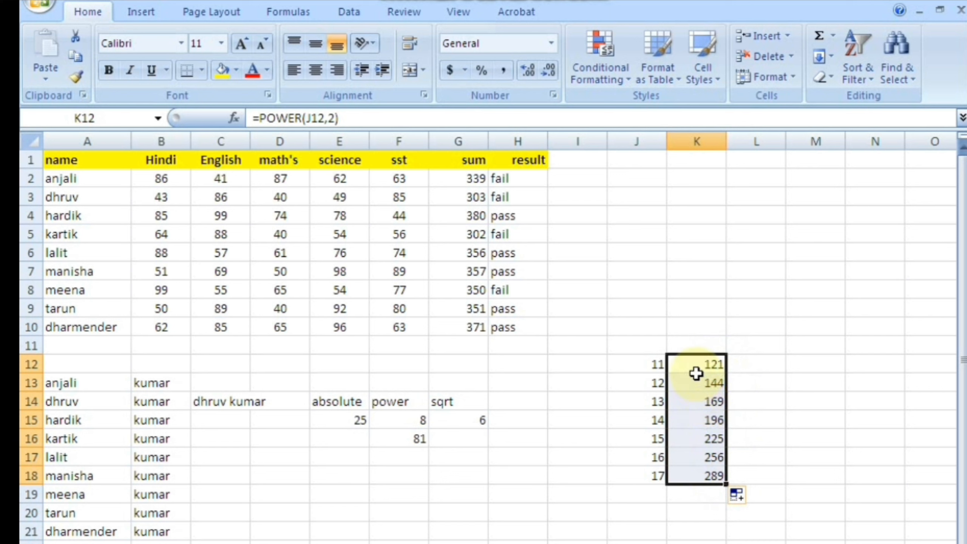
click(716, 419)
Step: Calculate the square root of K16 in cell M12 with the formula =SQRT(K16)
click(817, 355)
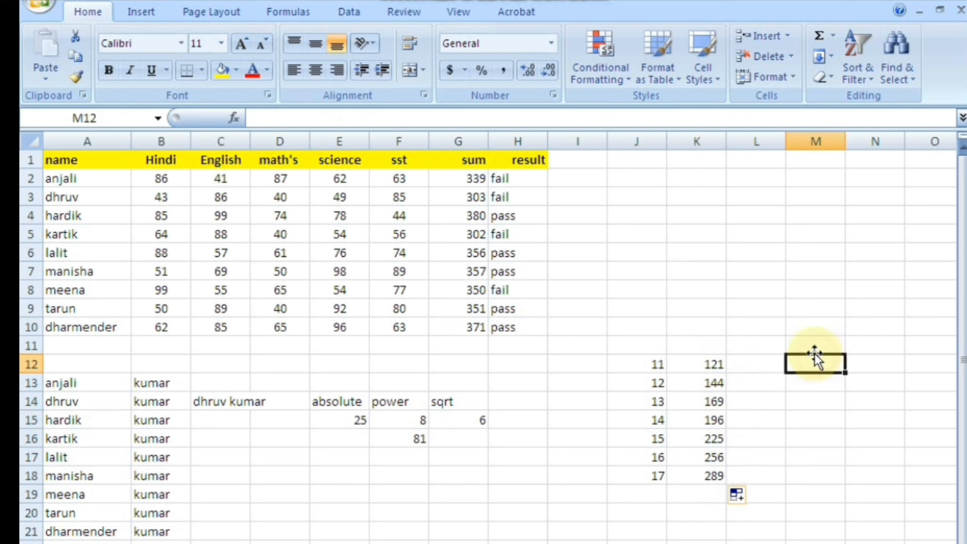
text(=sqrt)
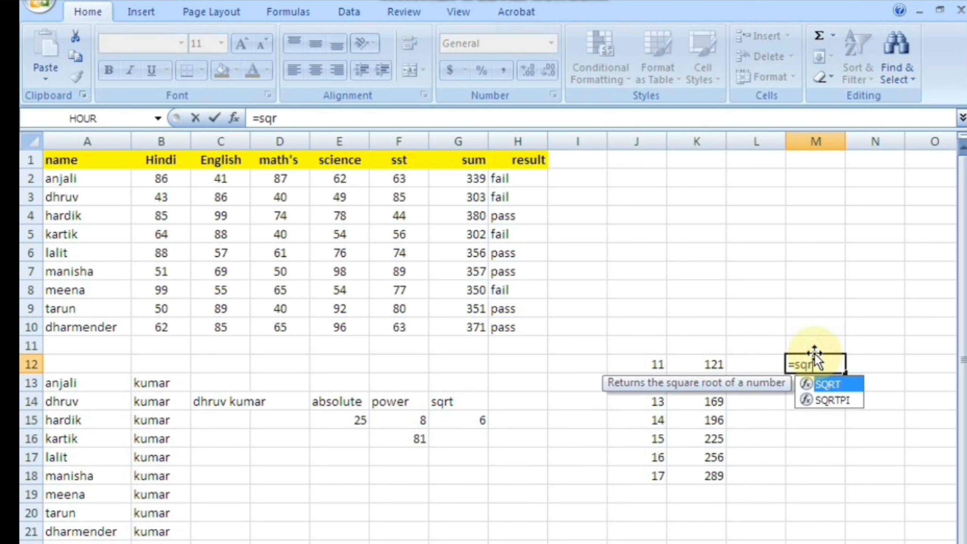
key(Tab)
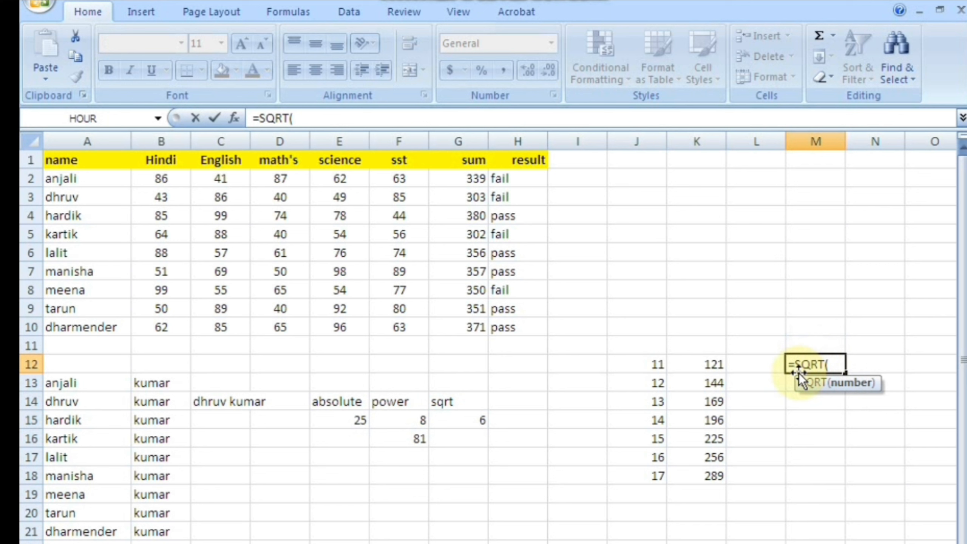
click(705, 438)
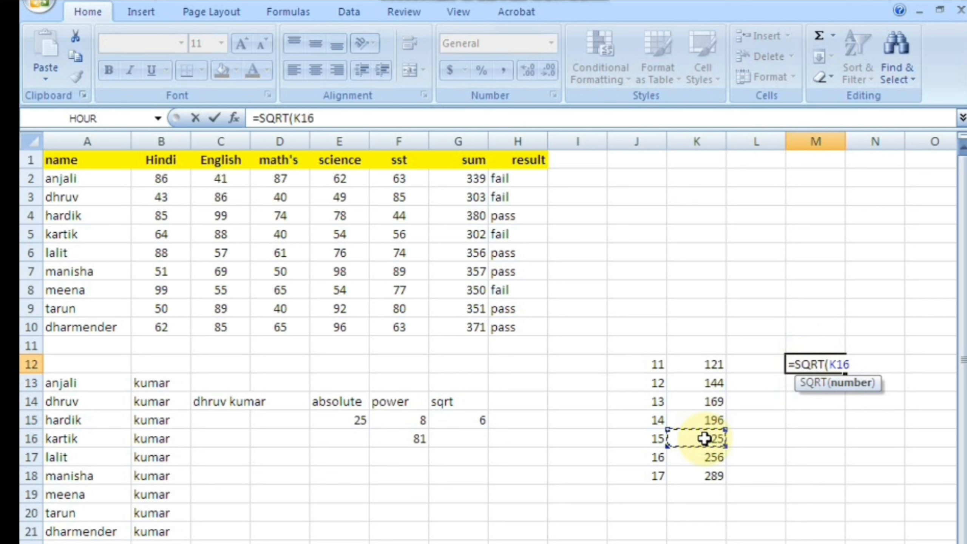
key(Return)
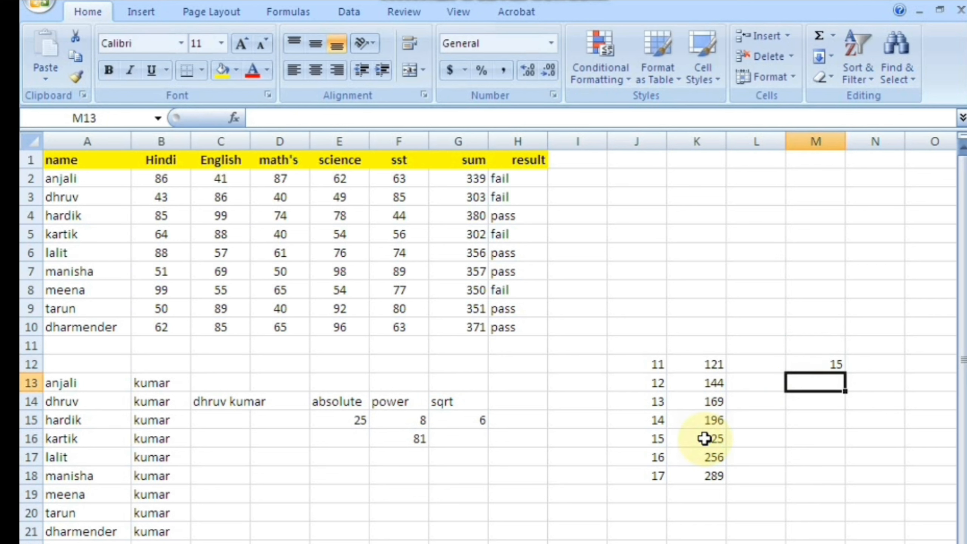
Step: Clear the number series, squares and square root from the range J12:M18
click(658, 439)
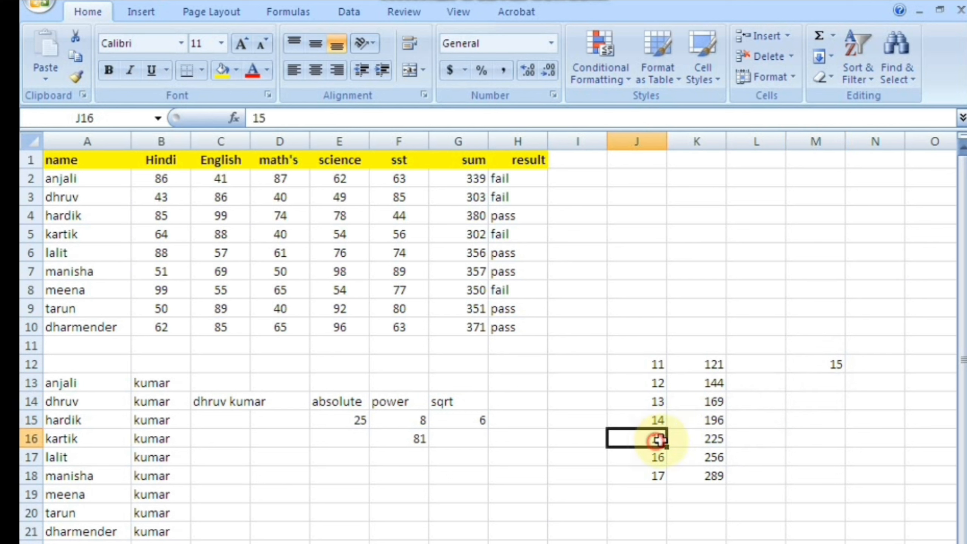
click(710, 413)
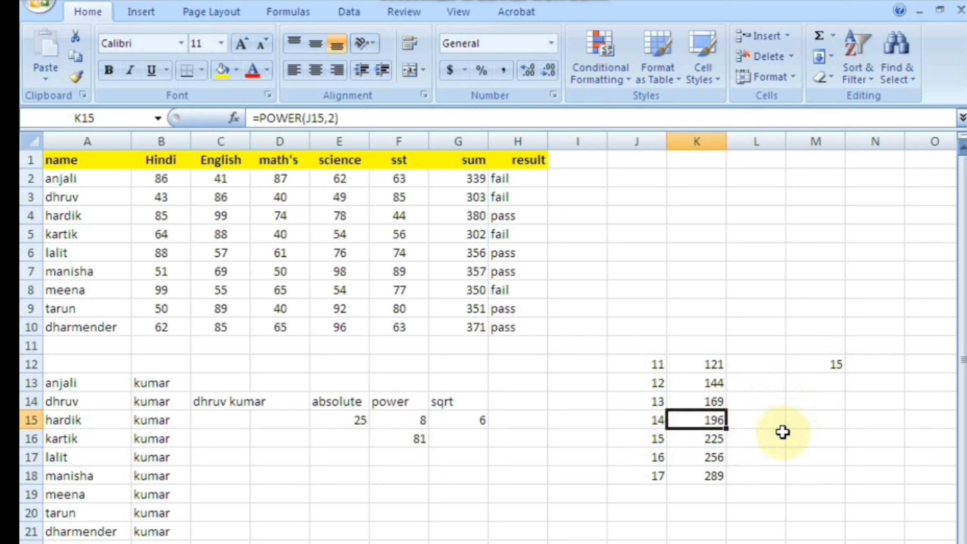
drag(659, 362, 818, 474)
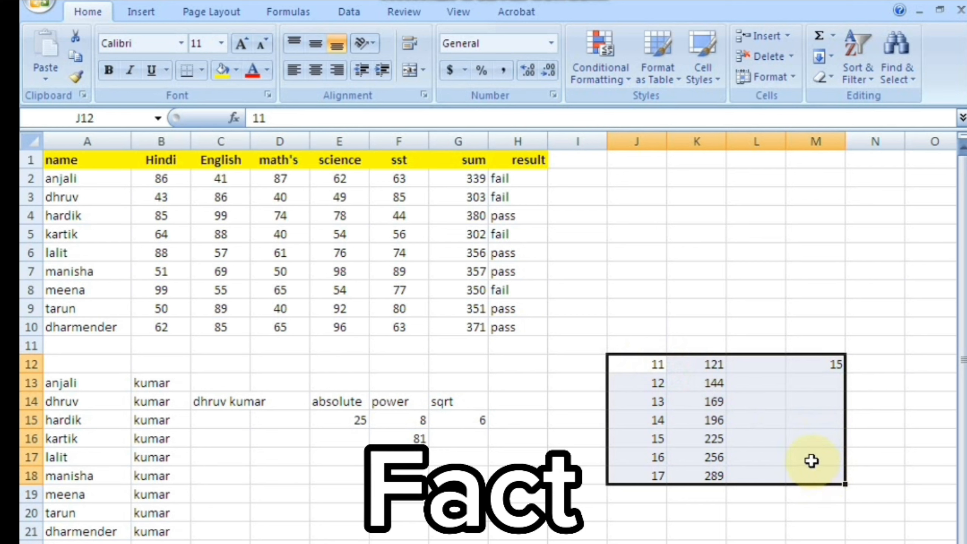
key(Delete)
Step: Multiply out the factorial of 4 in cell G17 with the formula =4*3*2*1
click(457, 460)
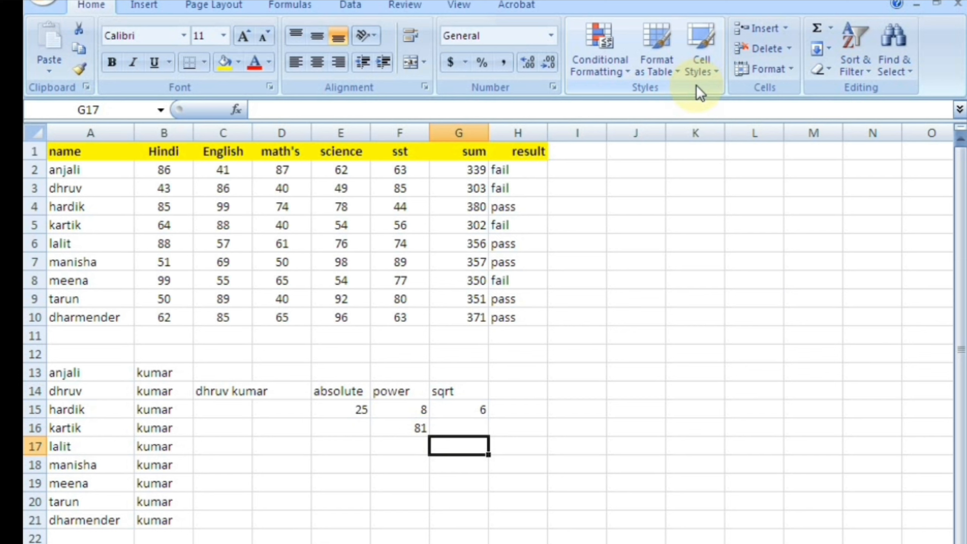
text(=)
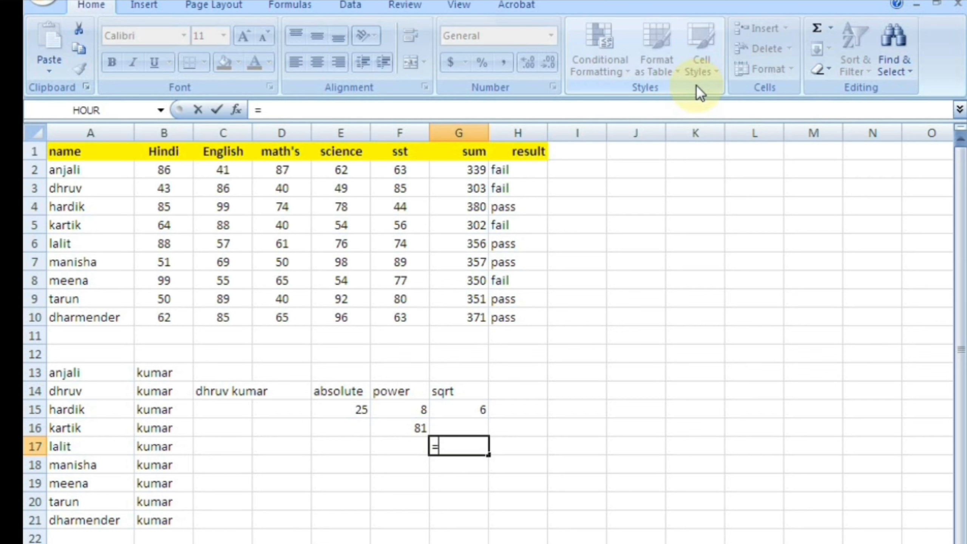
text(4*3*)
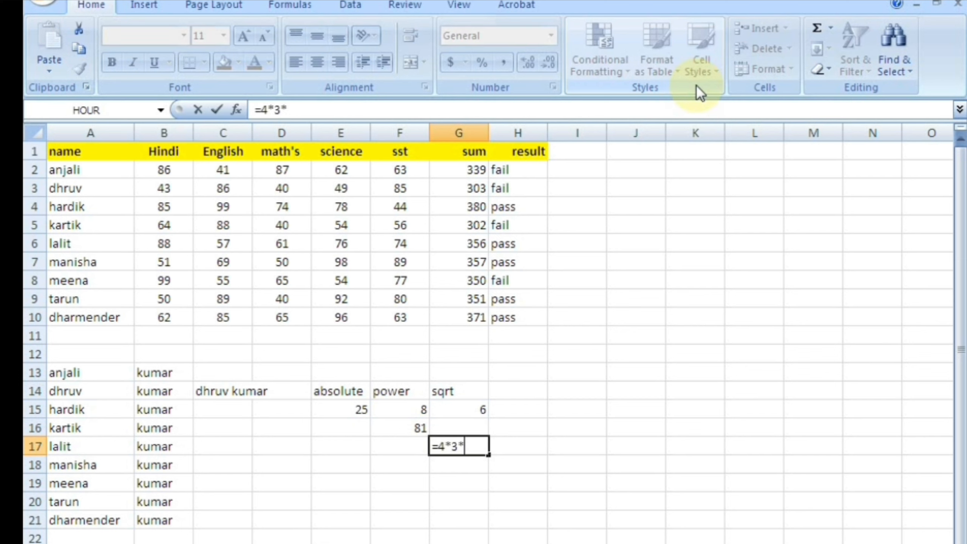
text(2*1)
key(Return)
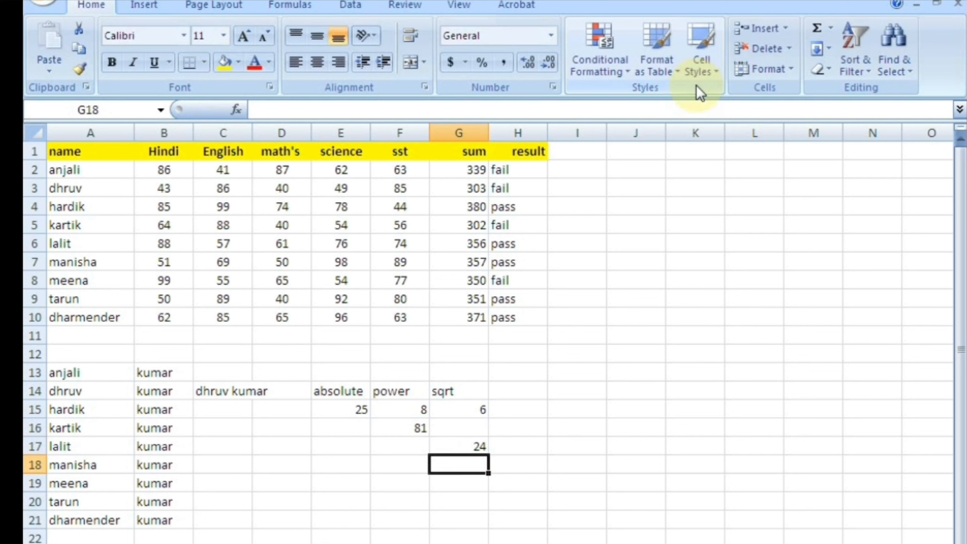
Step: Add the factor 5 at the start of the G17 formula, making it =5*4*3*2*1
key(Up)
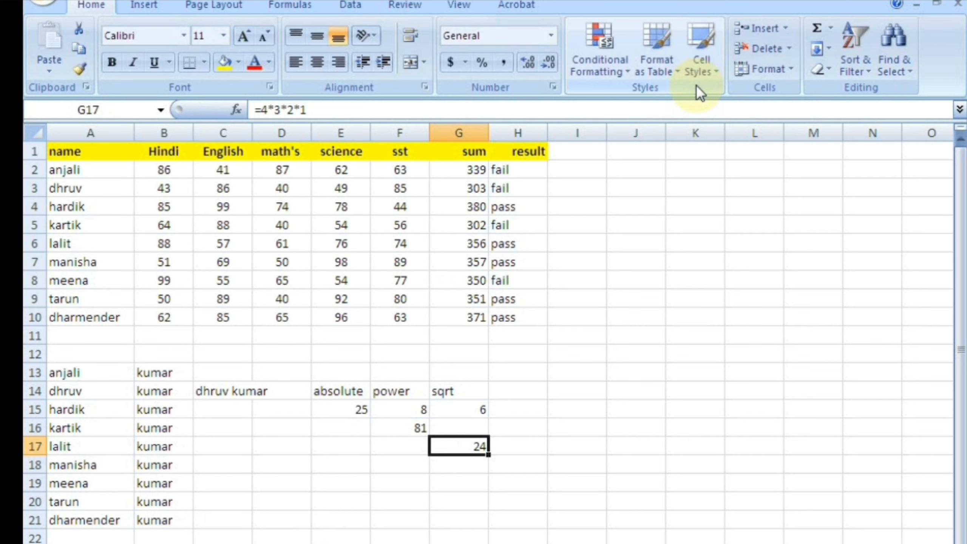
key(F2)
key(Left)
key(Left)
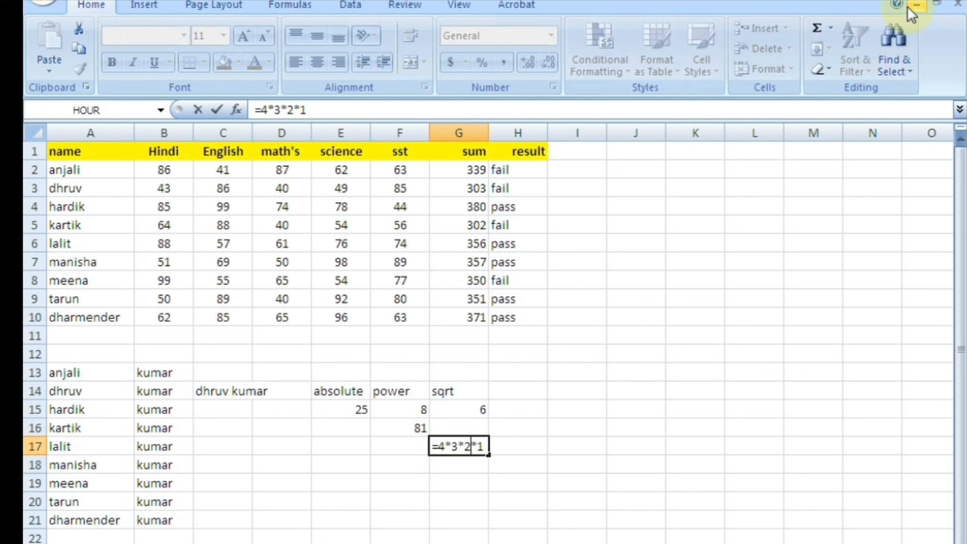
key(Left)
key(Left)
key(Left)
key(Left)
key(Left)
text(5*)
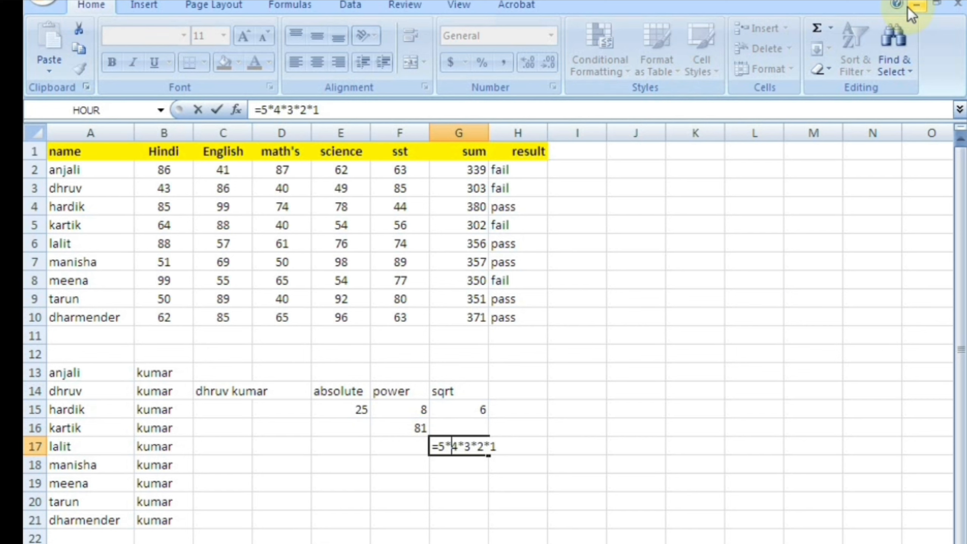
key(Return)
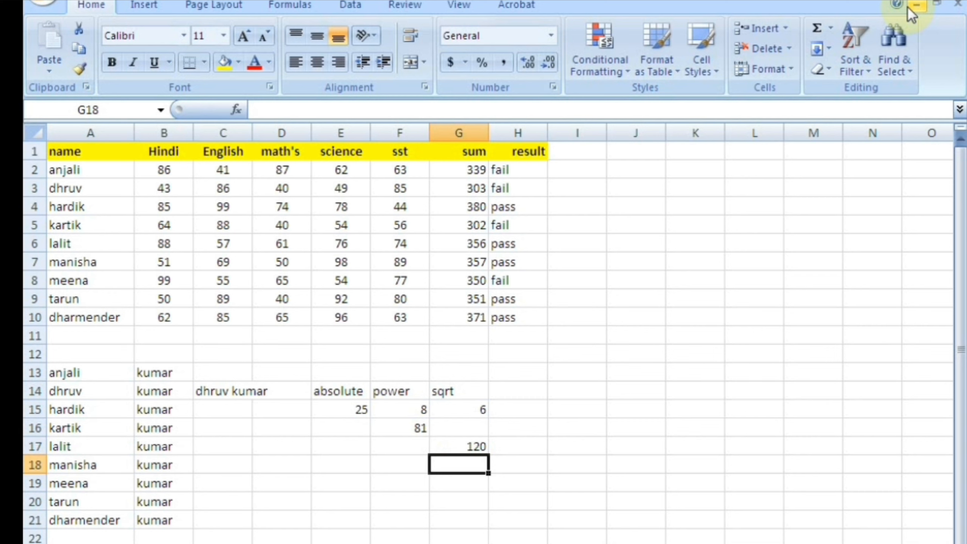
Step: Calculate the factorial of 5 in cell G18 using the FACT function
text(=fact)
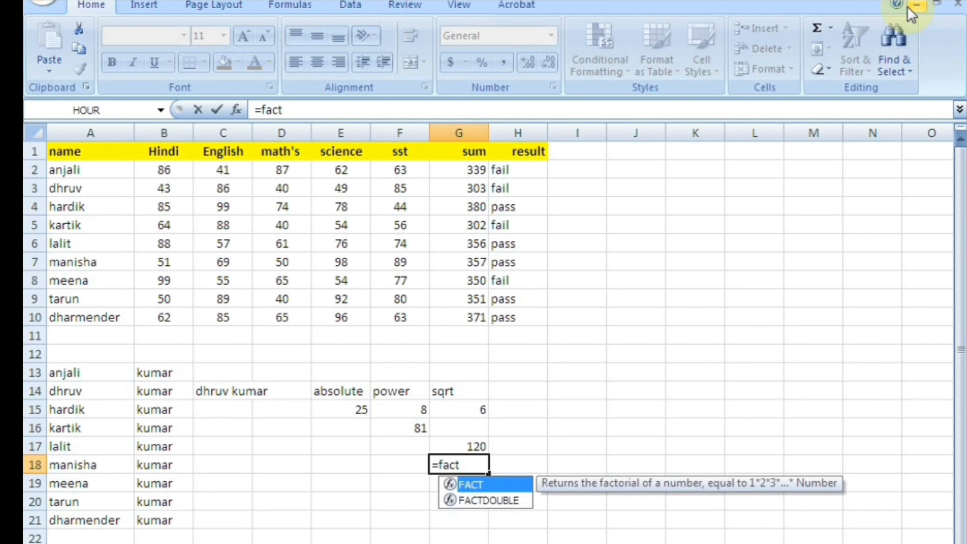
key(Tab)
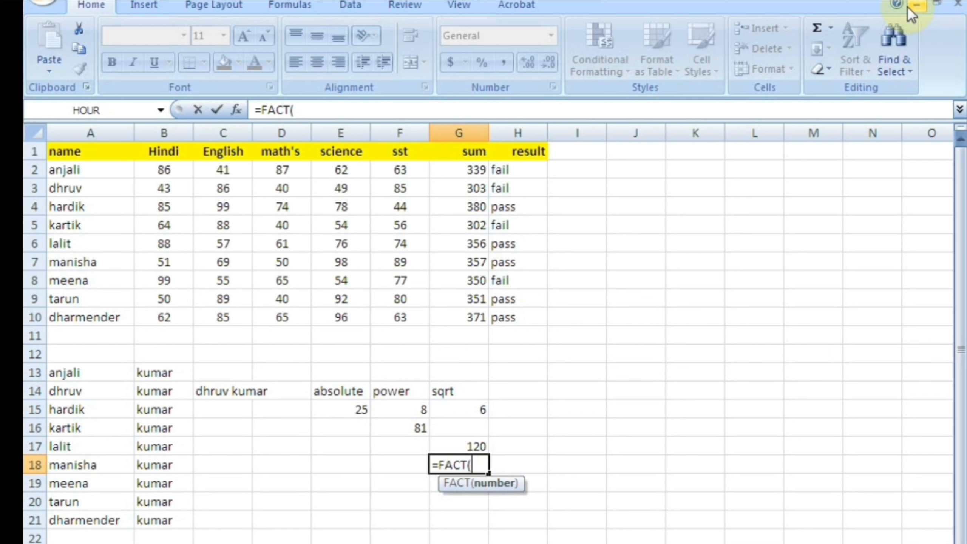
text(5)
key(Return)
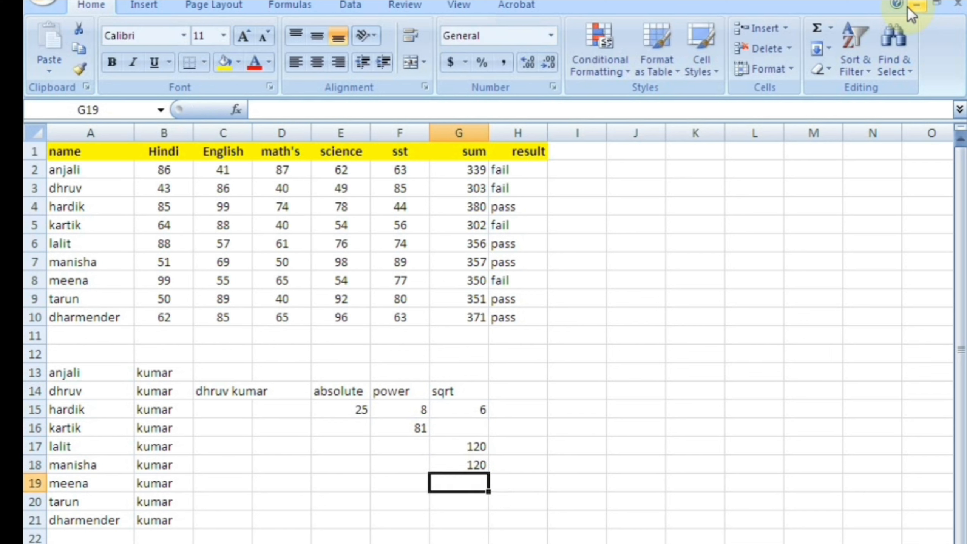
Step: Calculate the factorial of 6 in cell G19 using the FACT function
text(=fac)
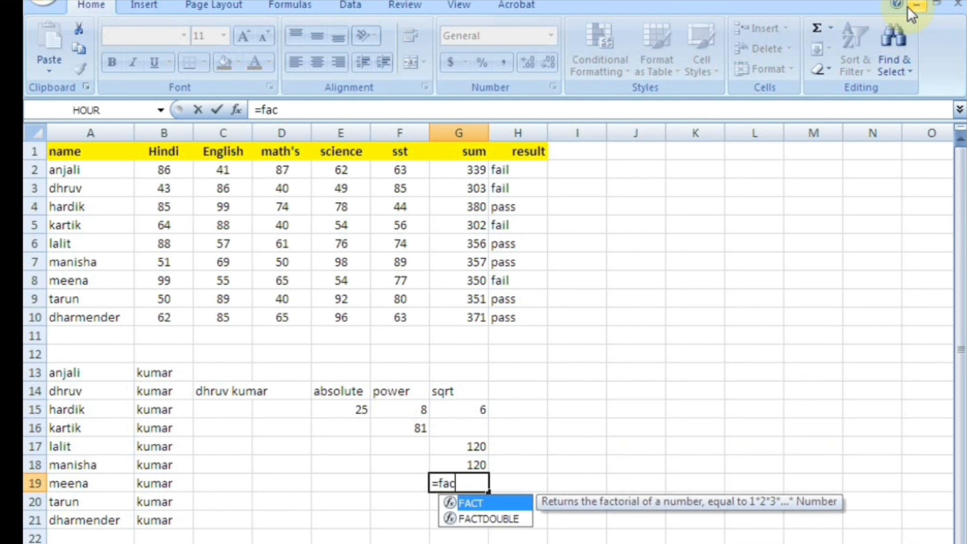
key(Tab)
text(6)
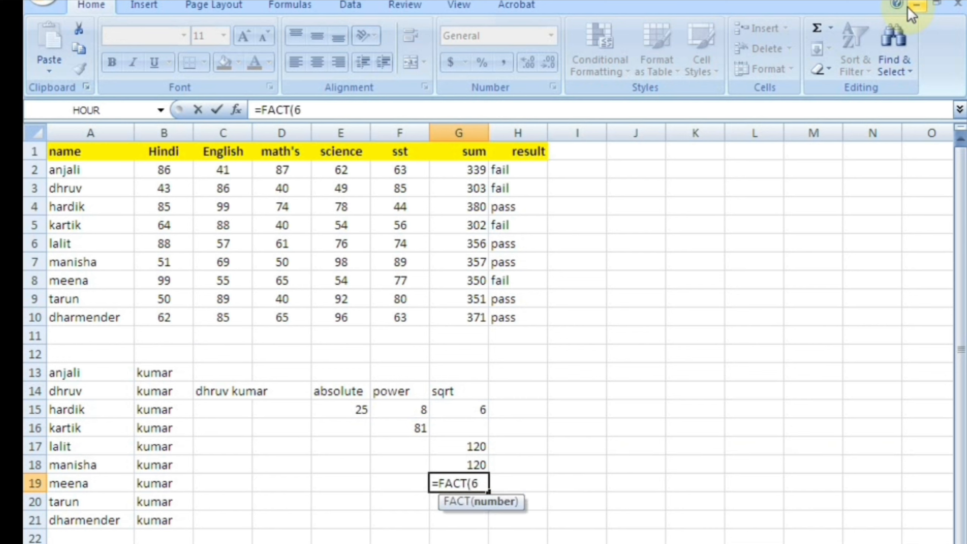
key(Return)
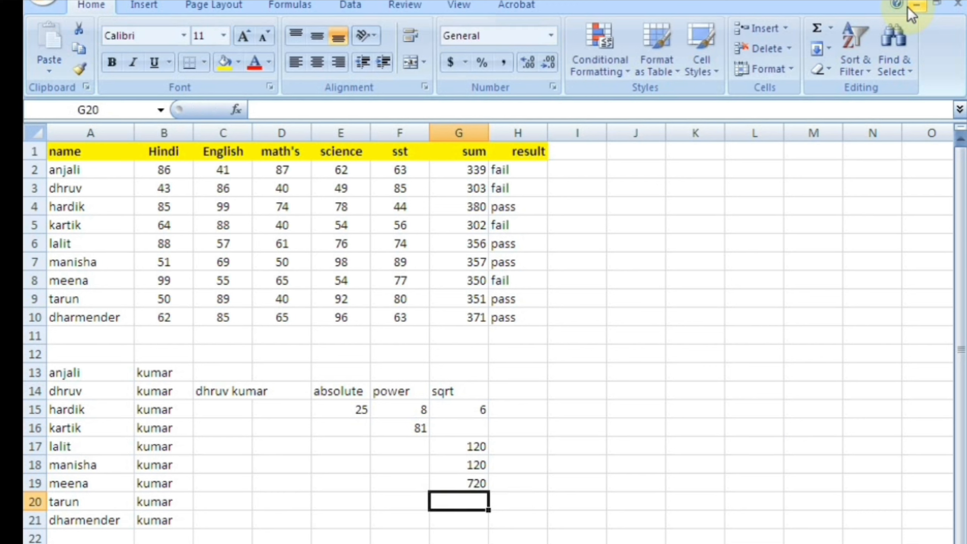
Step: Calculate the factorial of 10 in cell G20 using the FACT function
text(=)
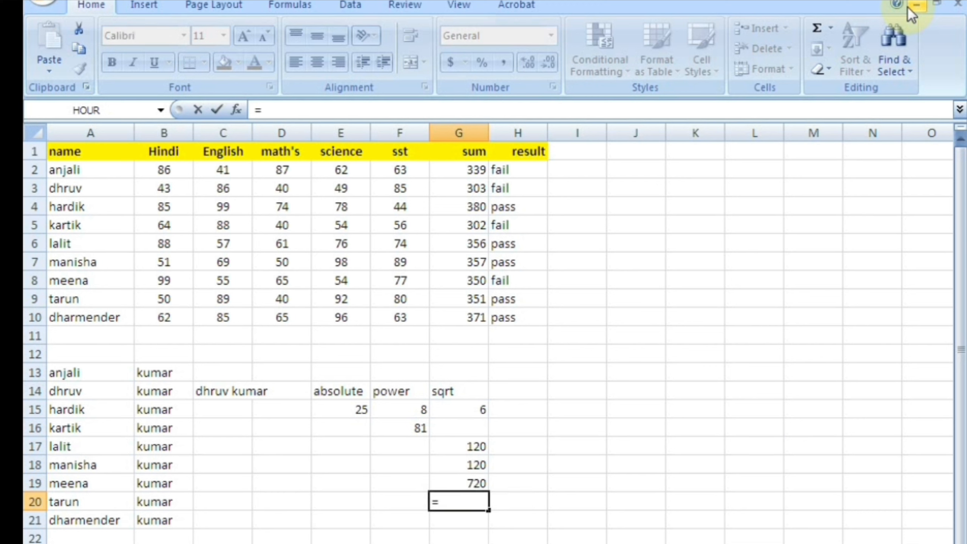
text(fact)
key(Tab)
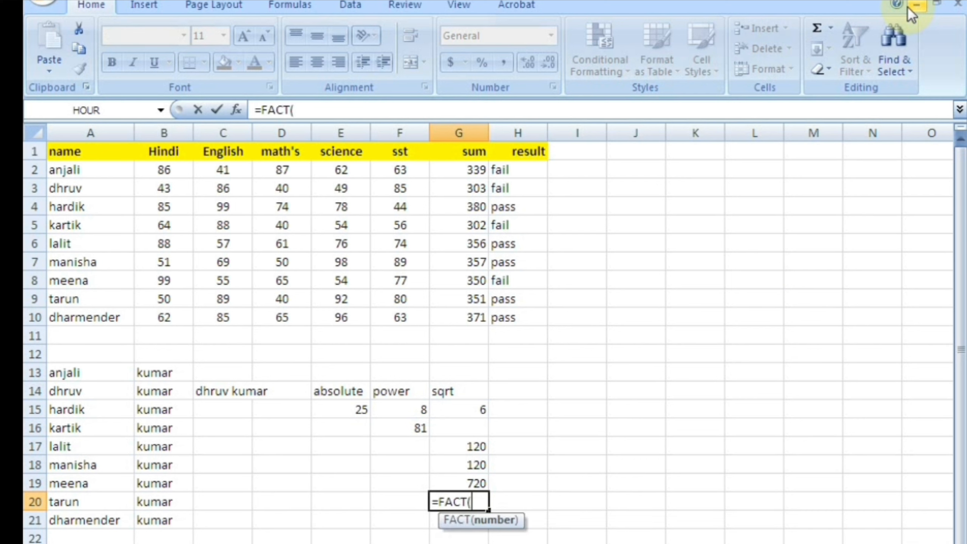
text(10)
key(Return)
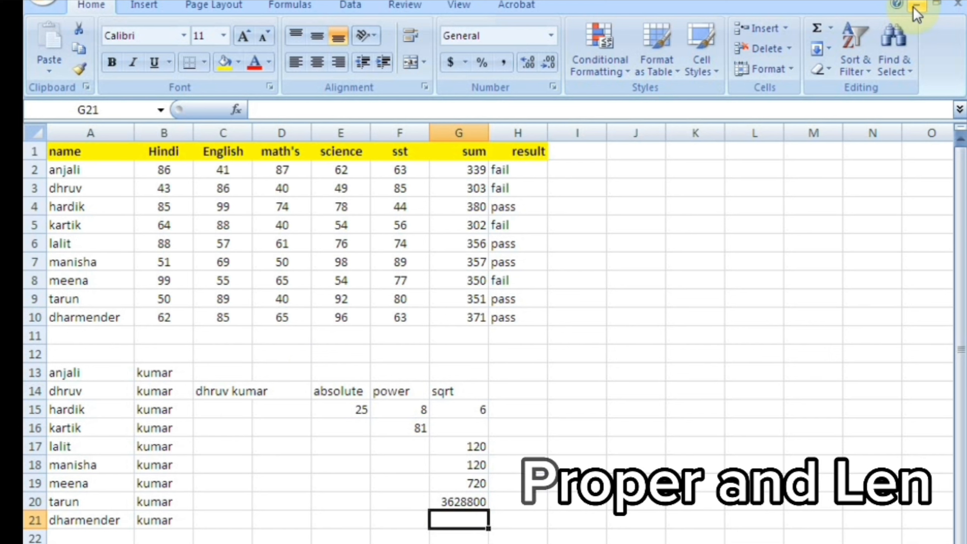
Step: Clear the absolute, power, square root and factorial examples in columns E to I from row 13 down, and select E13
drag(319, 371, 552, 536)
key(Delete)
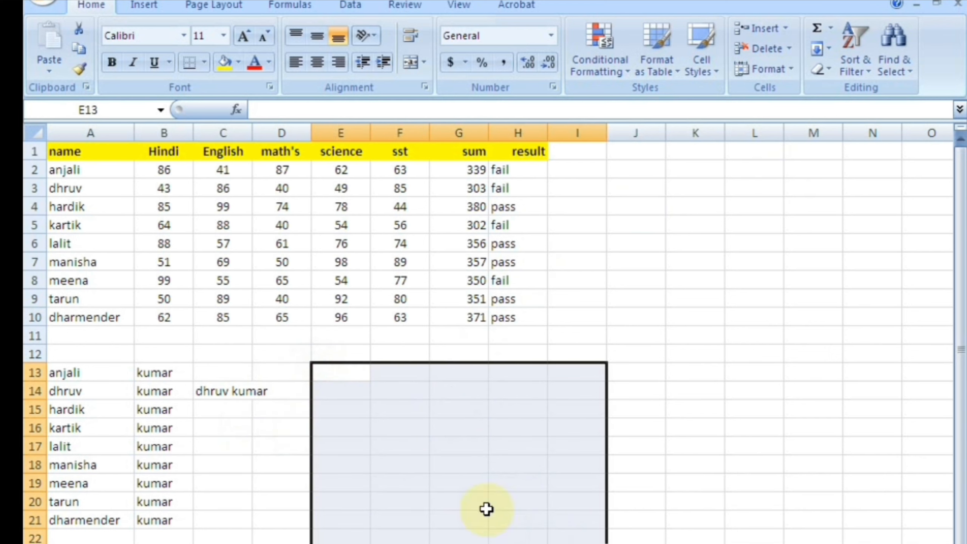
click(314, 368)
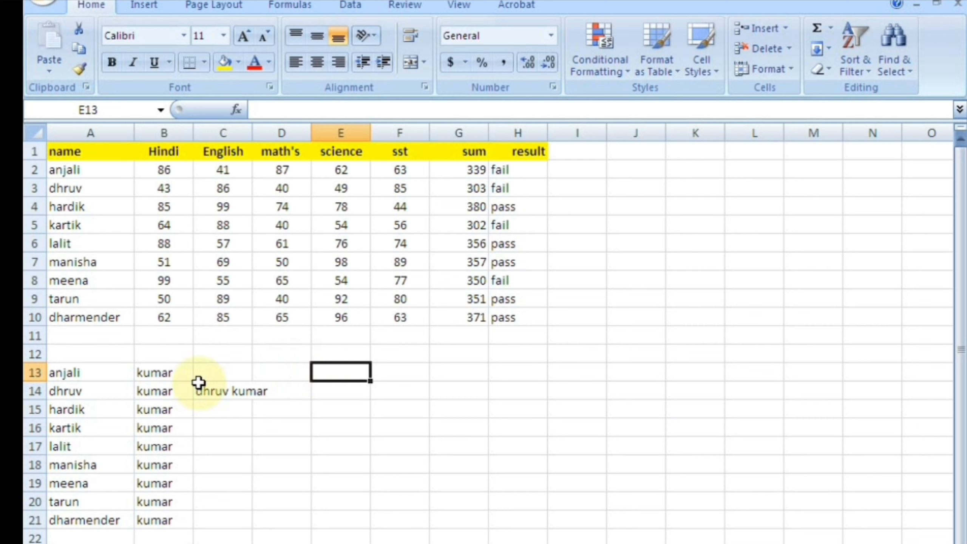
Step: Enter the label "proper" in cell E13 for the proper-case example
click(81, 371)
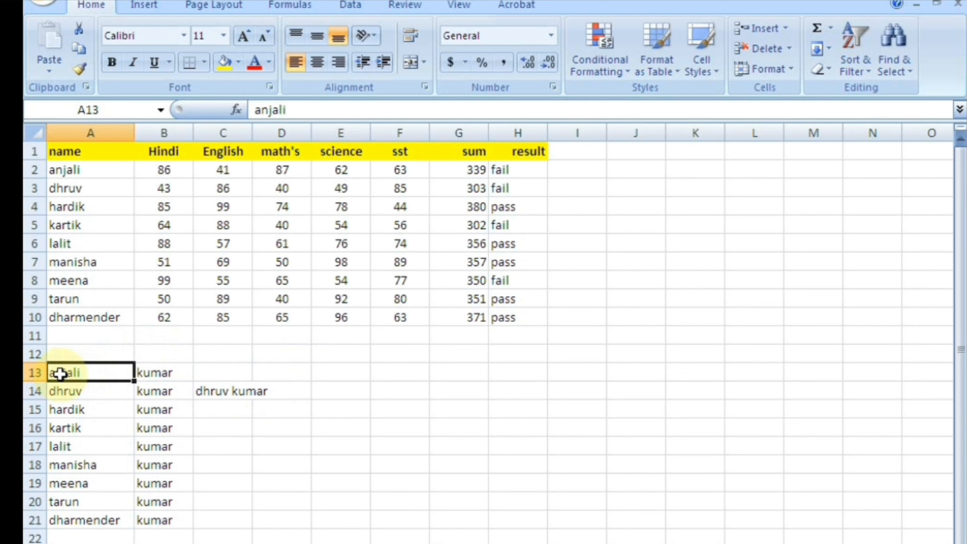
click(71, 393)
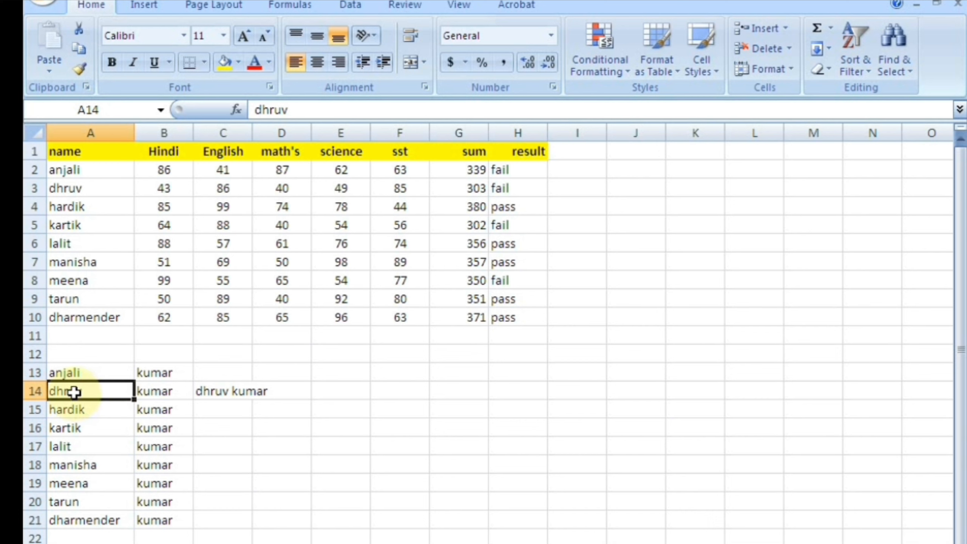
click(336, 365)
text(proper)
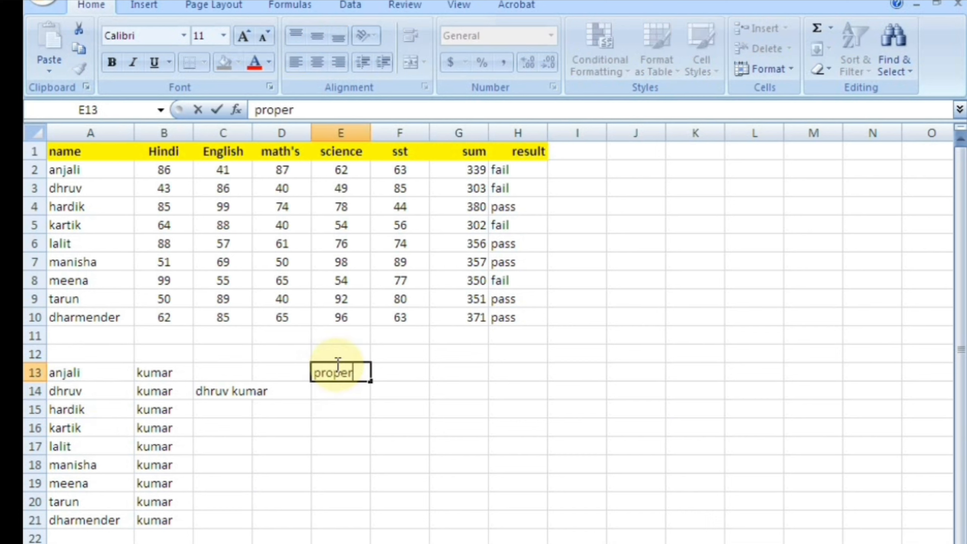
key(Return)
Step: Convert the name in A14 to proper case in E14 with the PROPER function and fill the formula down to E19
text(=pro)
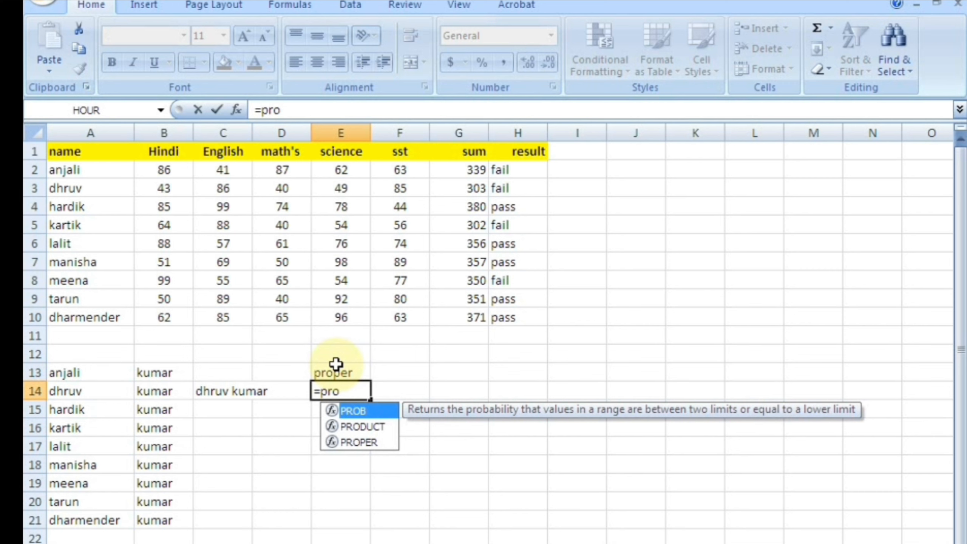
key(Down)
key(Down)
key(Tab)
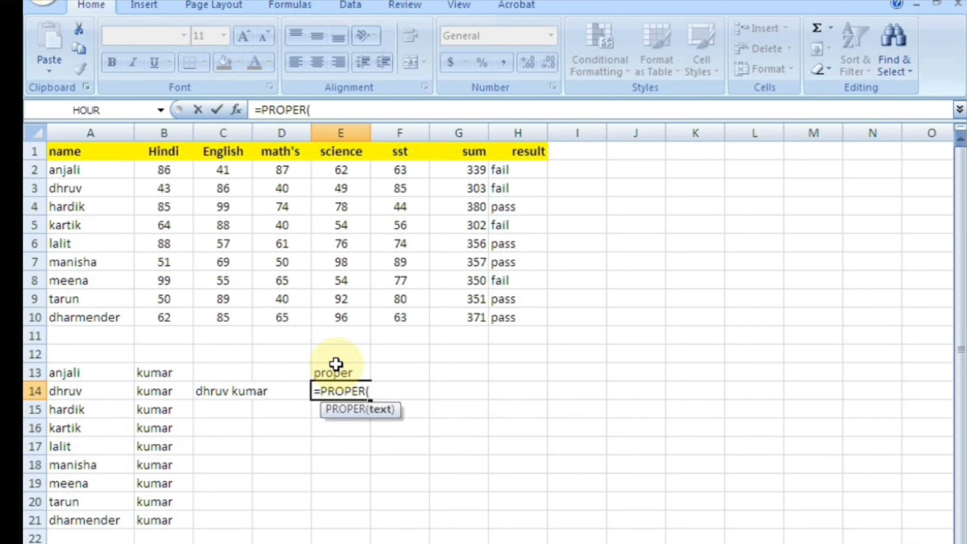
click(78, 390)
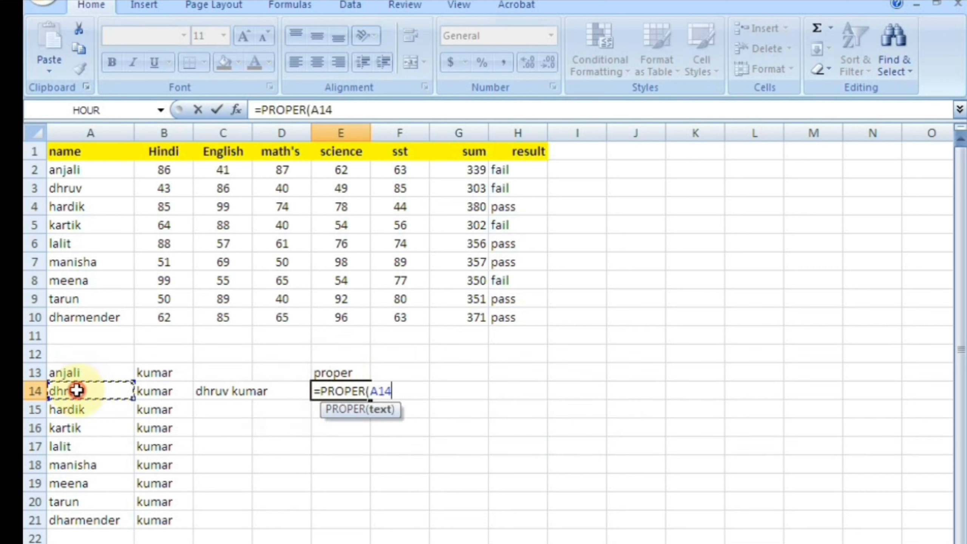
text())
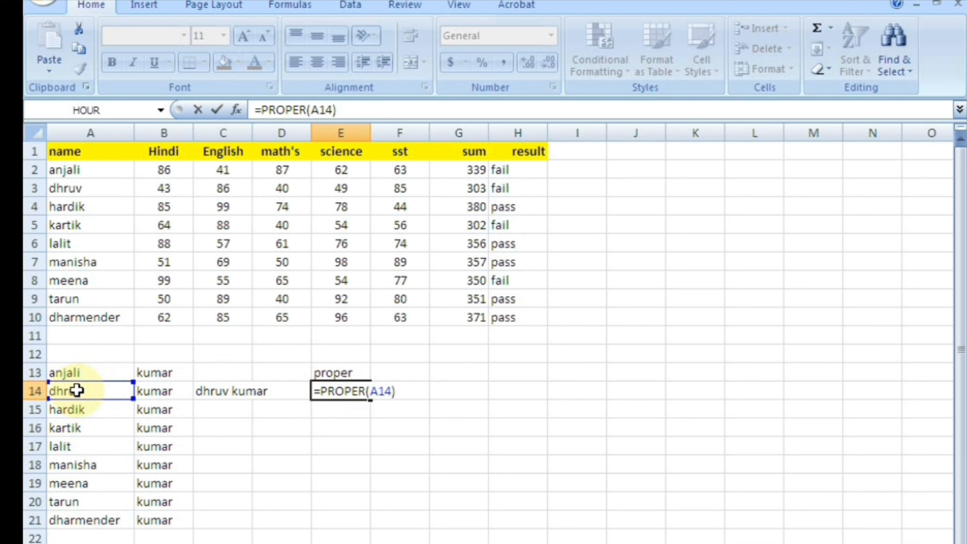
key(Return)
click(342, 391)
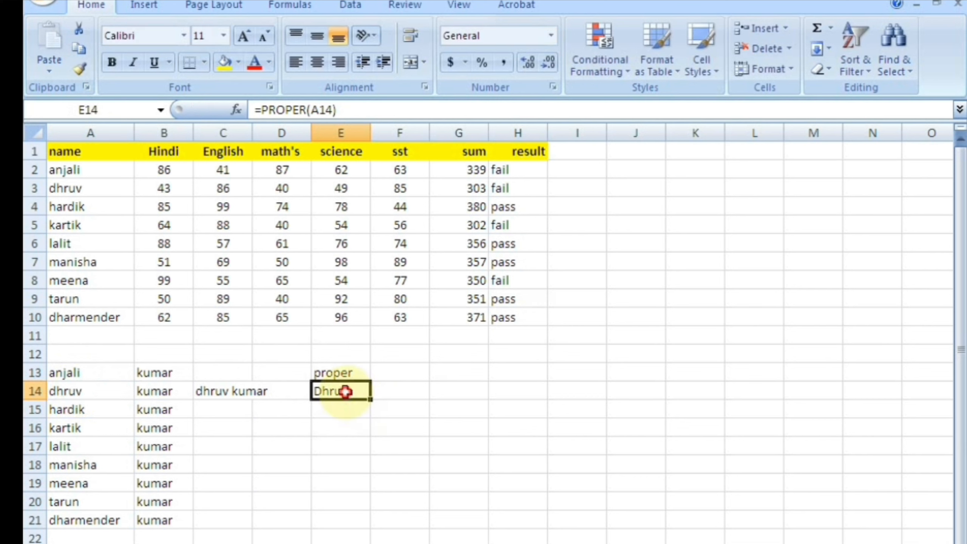
drag(372, 402, 381, 489)
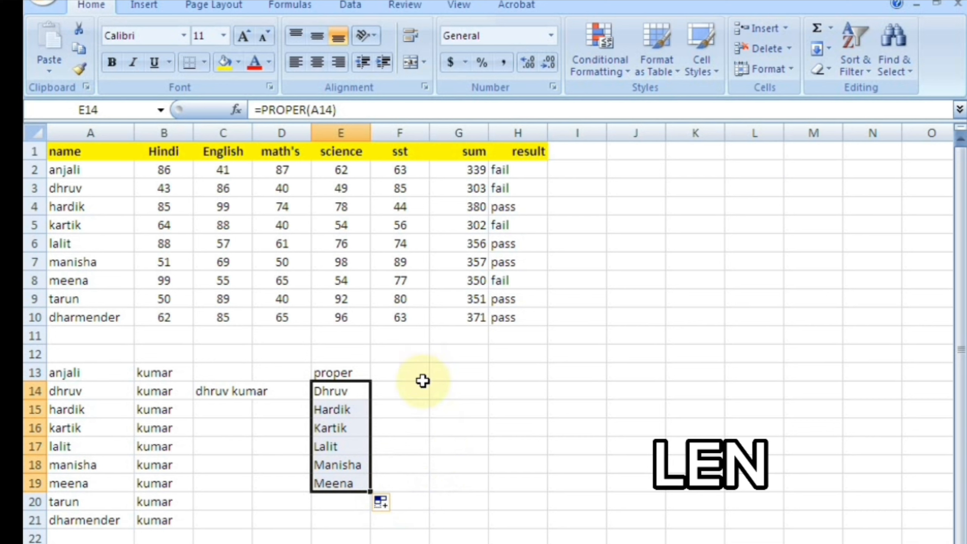
Step: Enter the label "len" in cell F13 for the text length example
double_click(378, 375)
text(len)
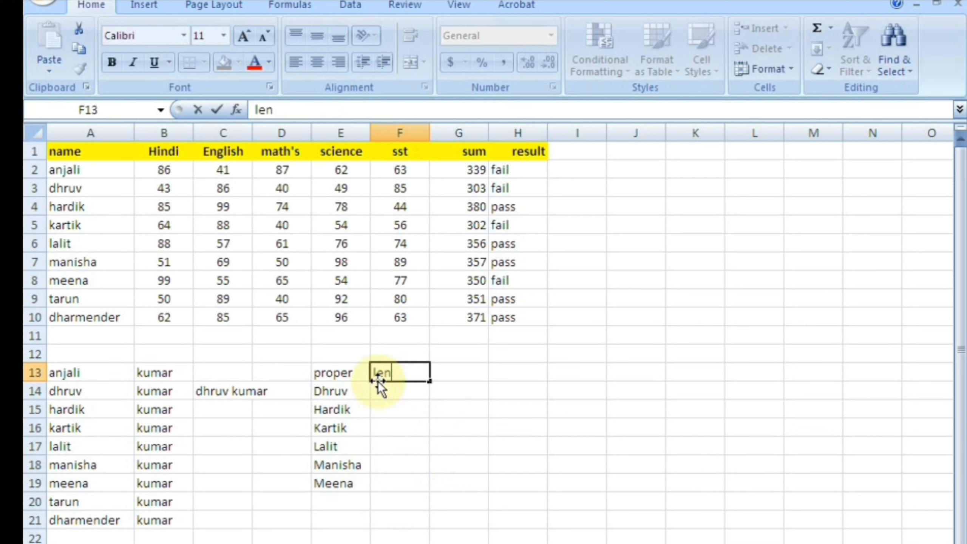
key(Return)
Step: Count the characters of E14 in F14 with the LEN function and fill the formula down to F19
text(=len)
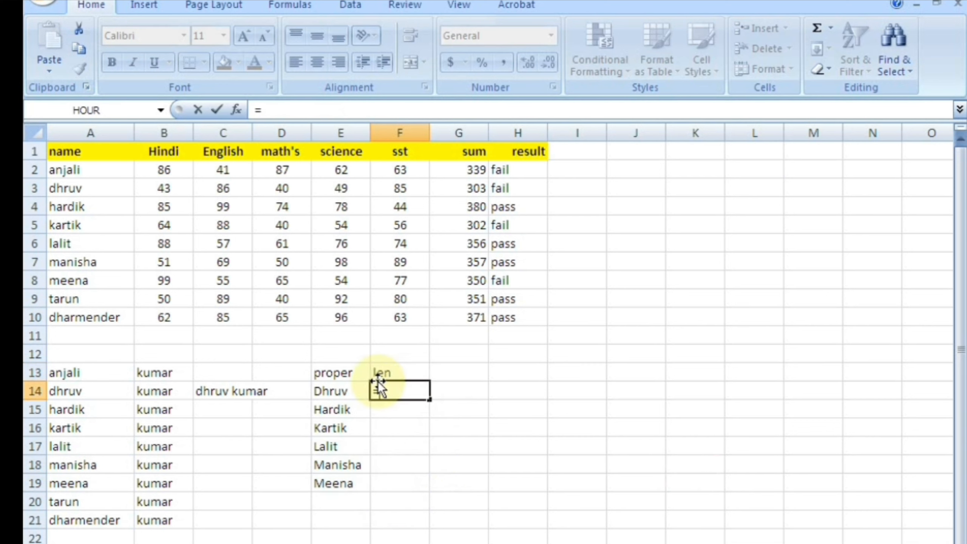
key(Tab)
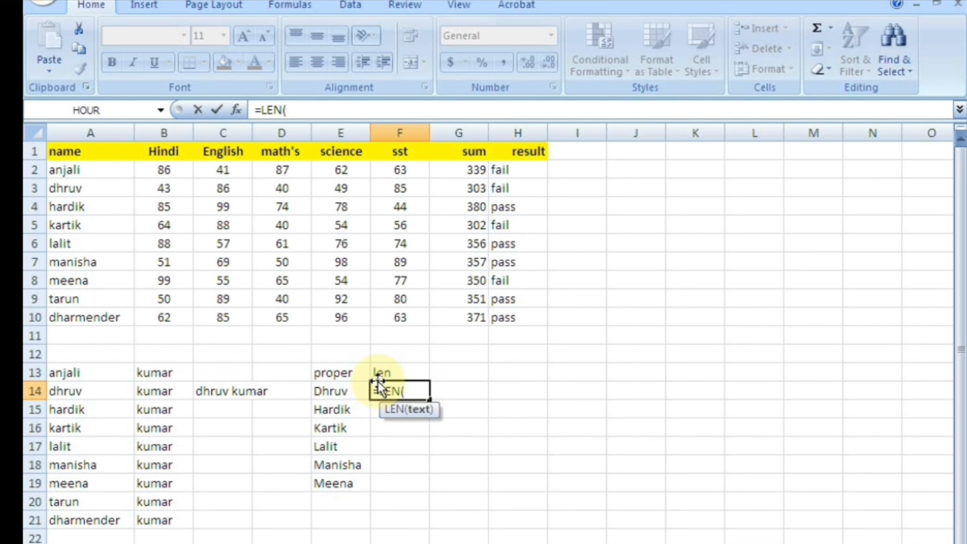
click(337, 392)
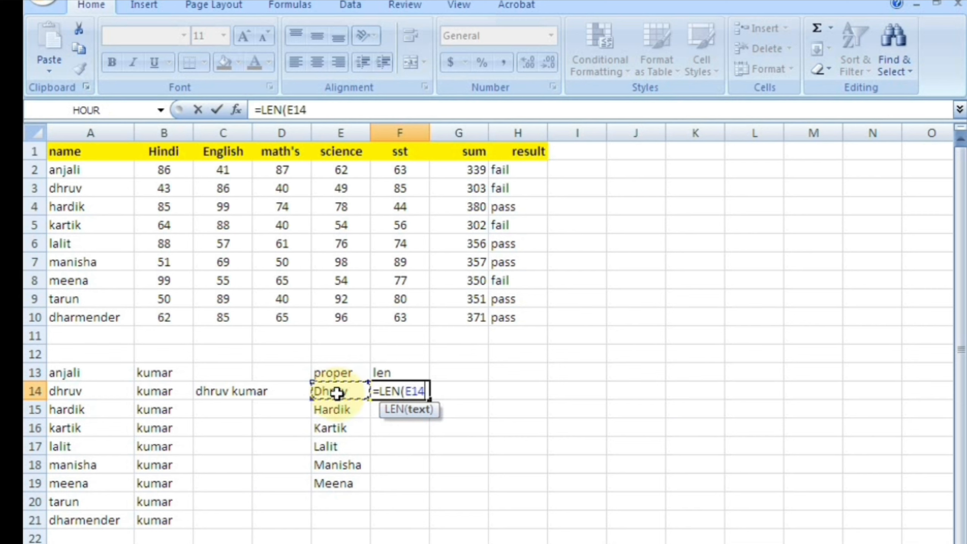
key(Return)
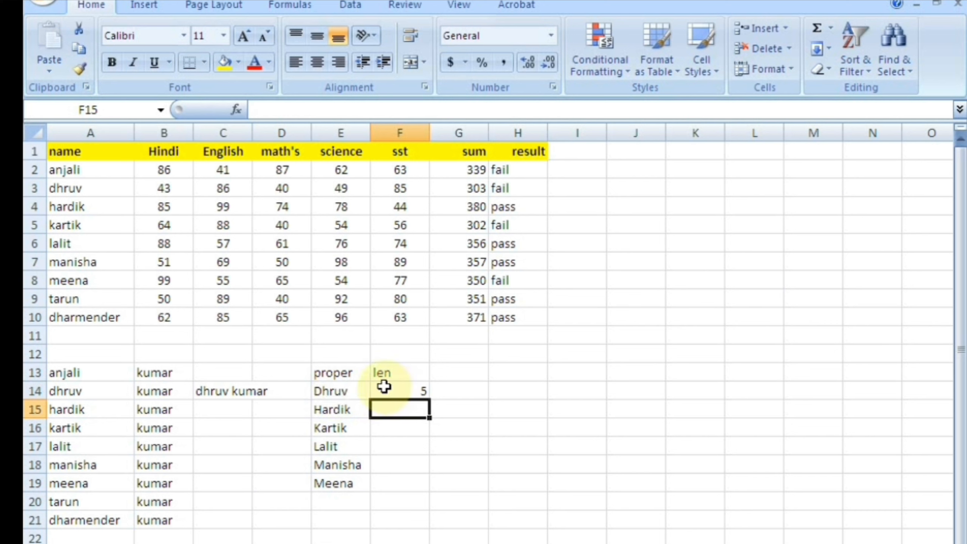
click(423, 391)
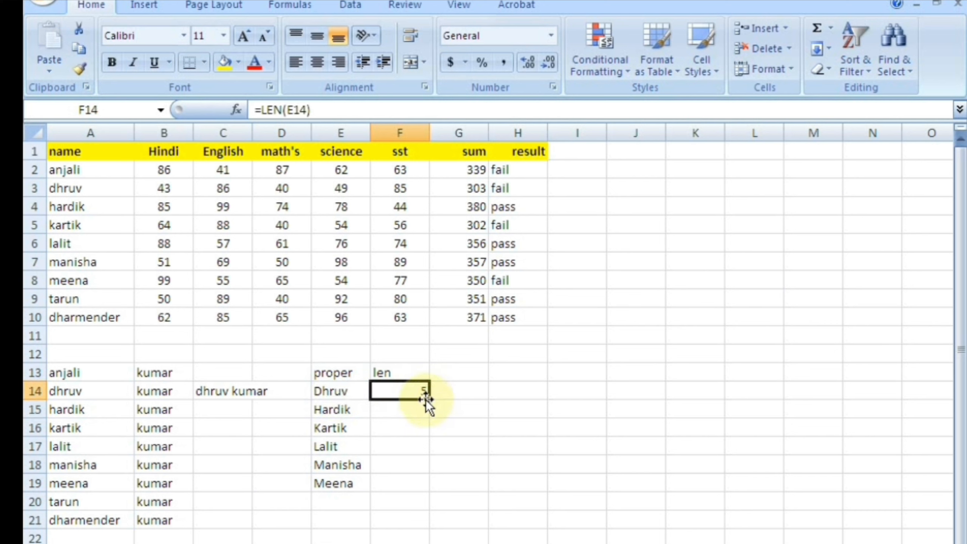
double_click(431, 399)
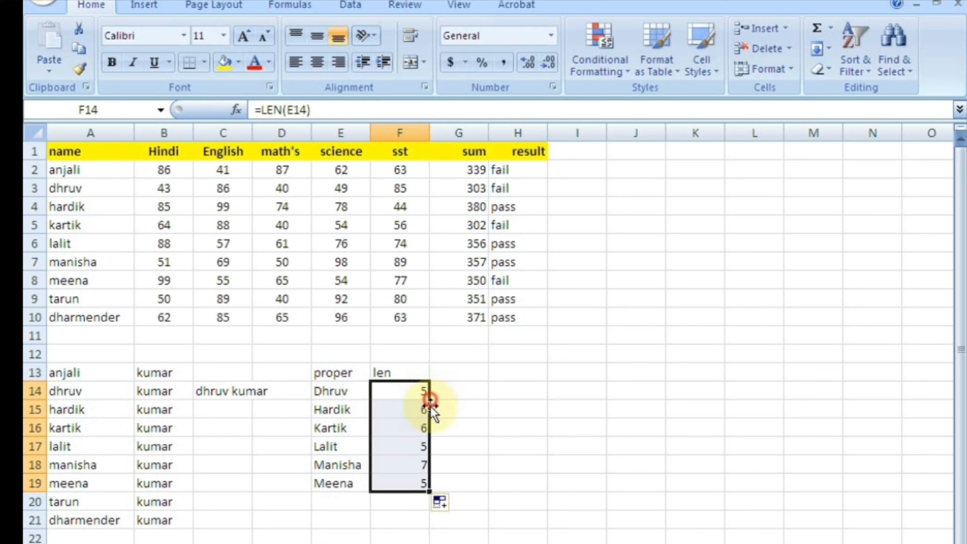
click(443, 404)
click(413, 460)
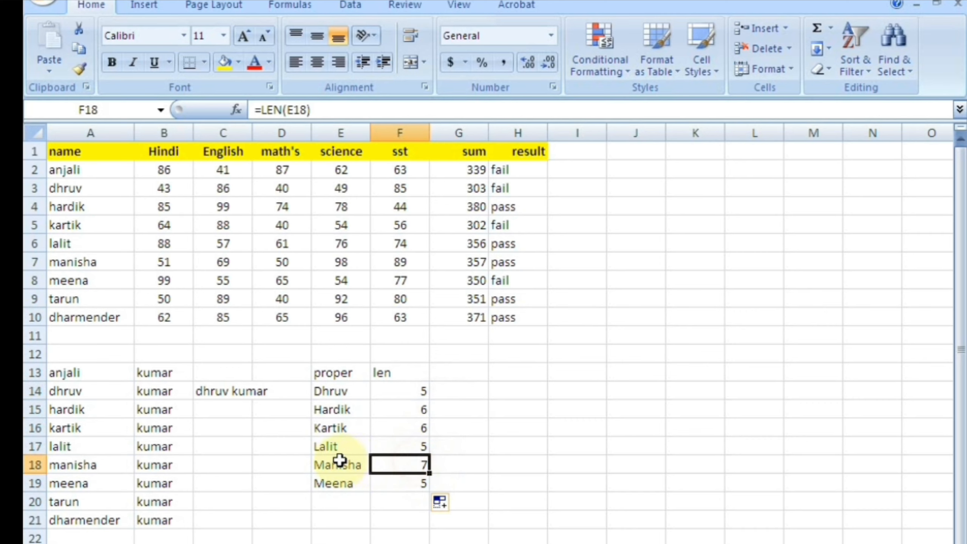
click(391, 483)
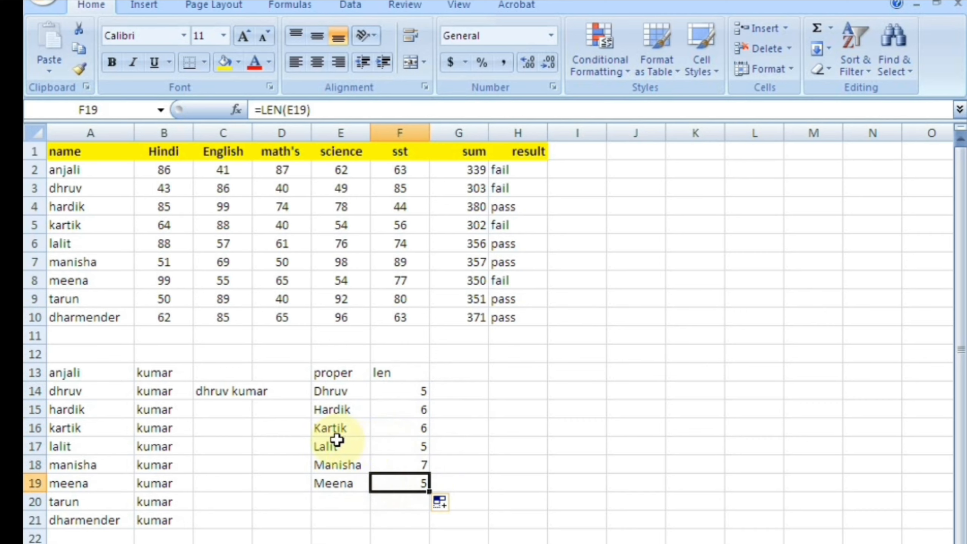
click(384, 428)
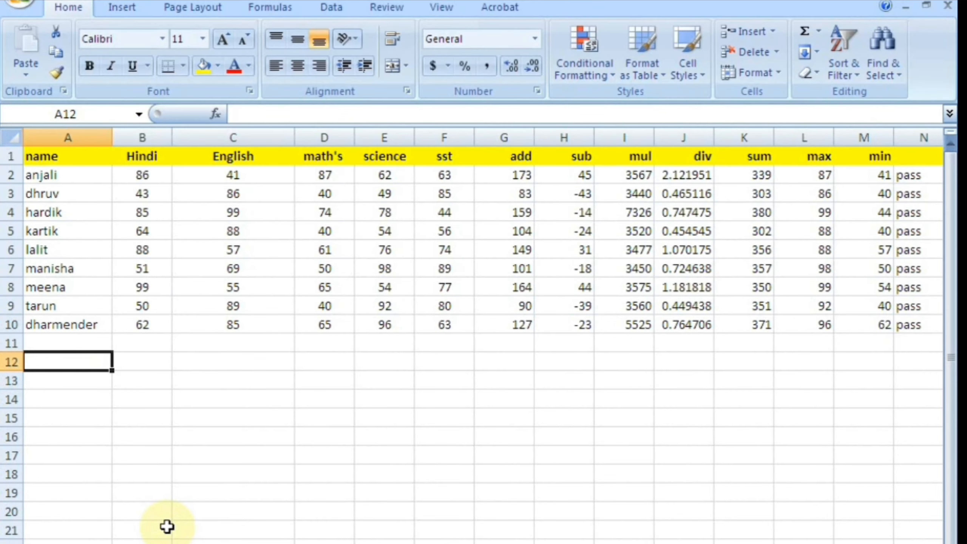
Step: Enter the label "datedif" in cell A12 below the marks table
text(datedif)
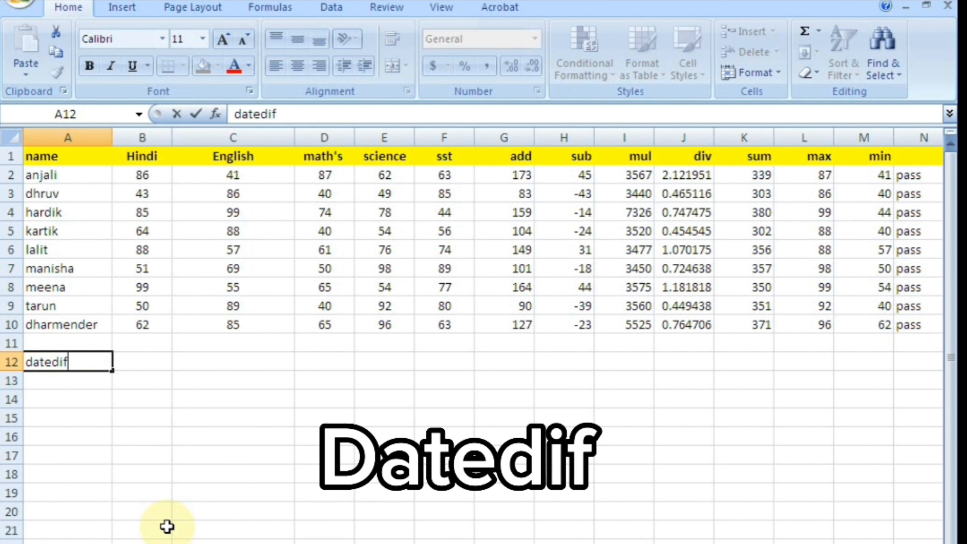
key(Return)
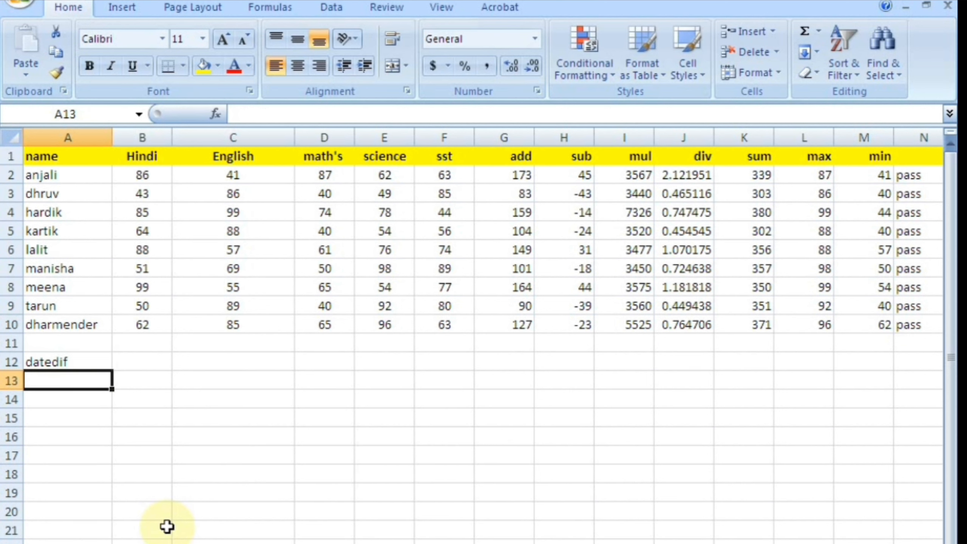
key(Up)
key(Down)
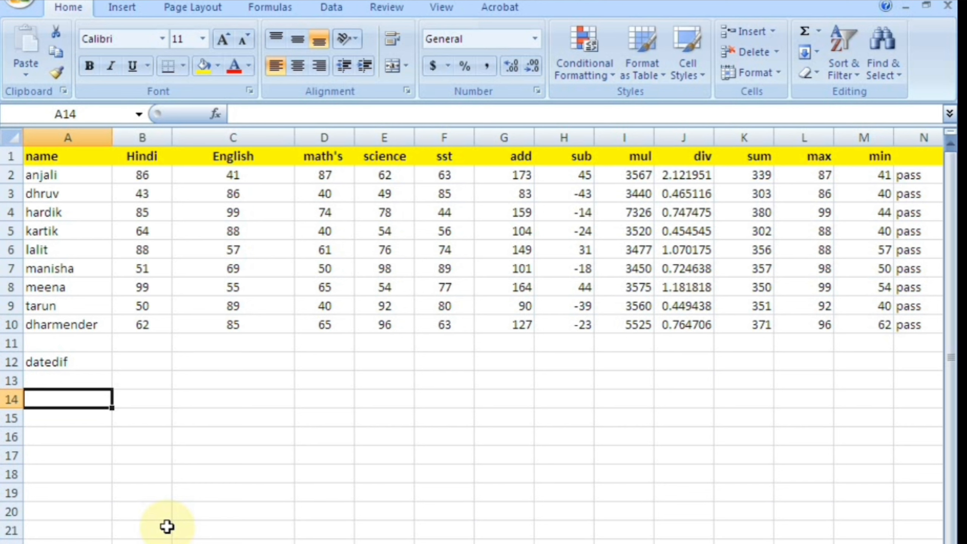
Step: Enter the labels "year", "month" and "day" in cells A14 to A16
text(year)
key(Return)
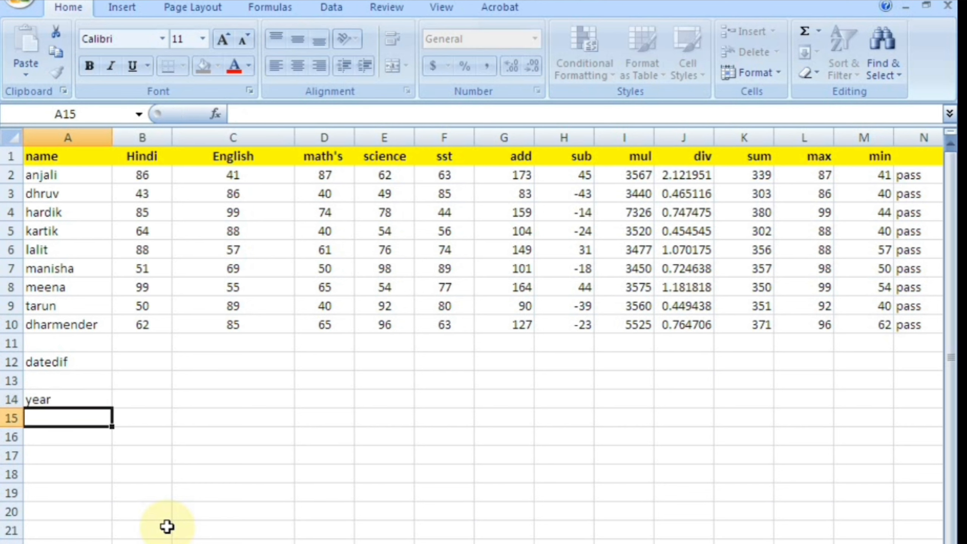
text(month)
key(Return)
text(day)
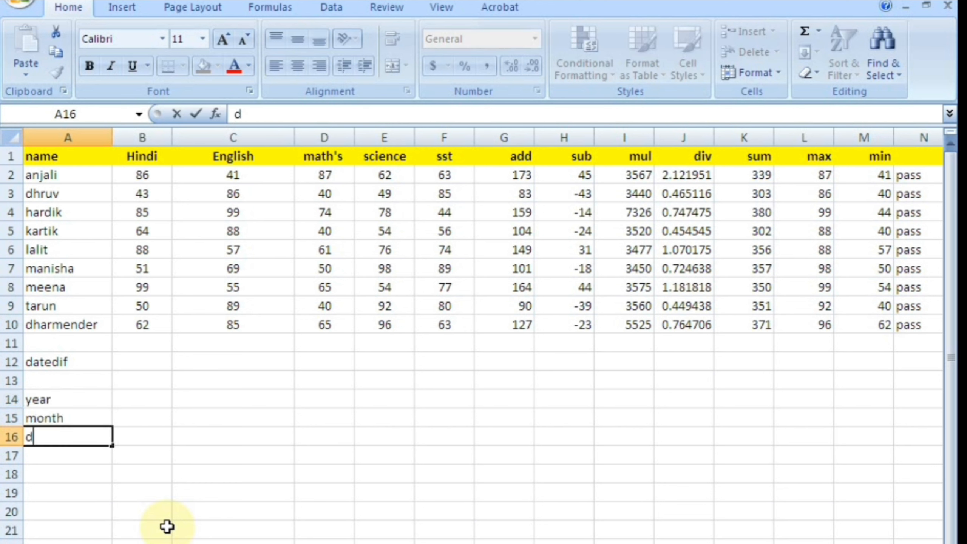
key(Up)
Step: Enter the start date for the date difference example in cell B12, beside the datedif label
key(Up)
key(Up)
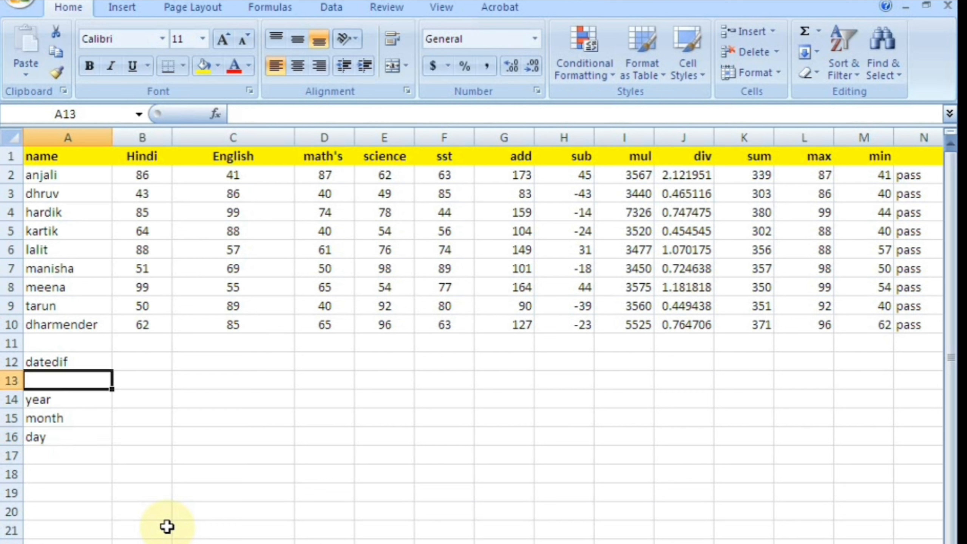
key(Right)
key(Up)
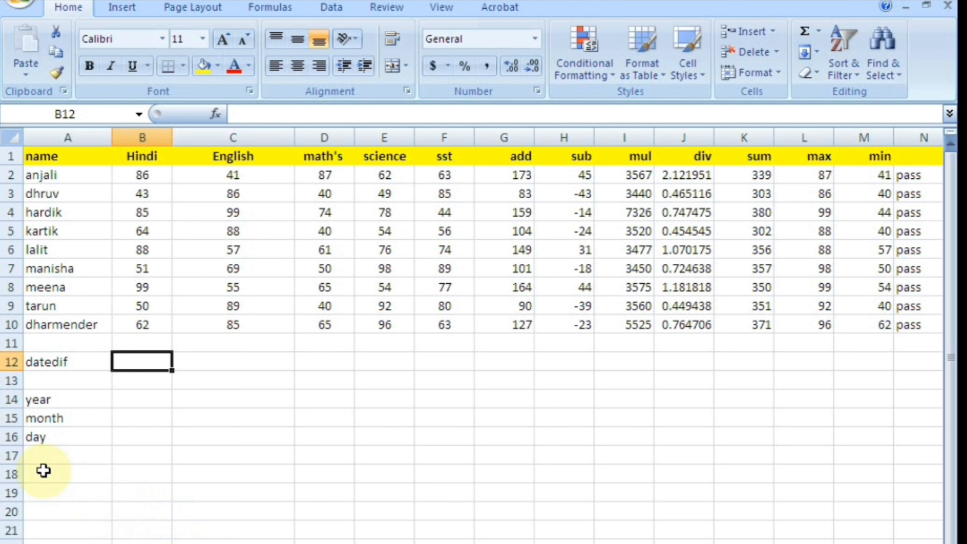
text(05)
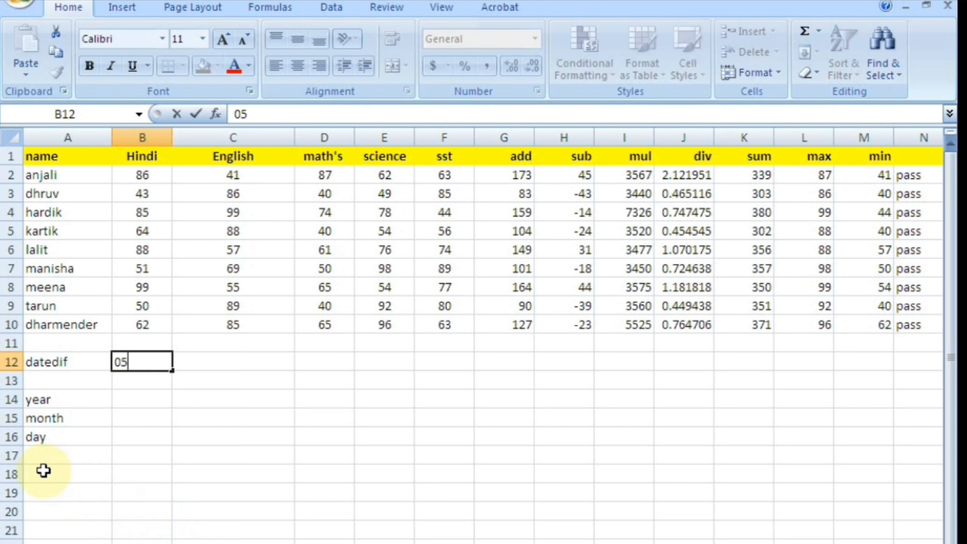
key(BackSpace)
key(BackSpace)
text(03/05/)
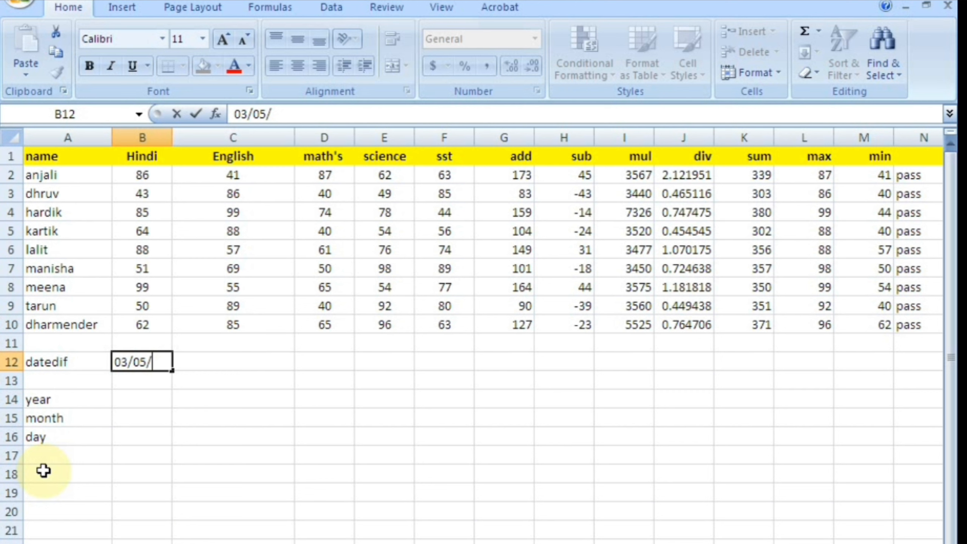
text(1982)
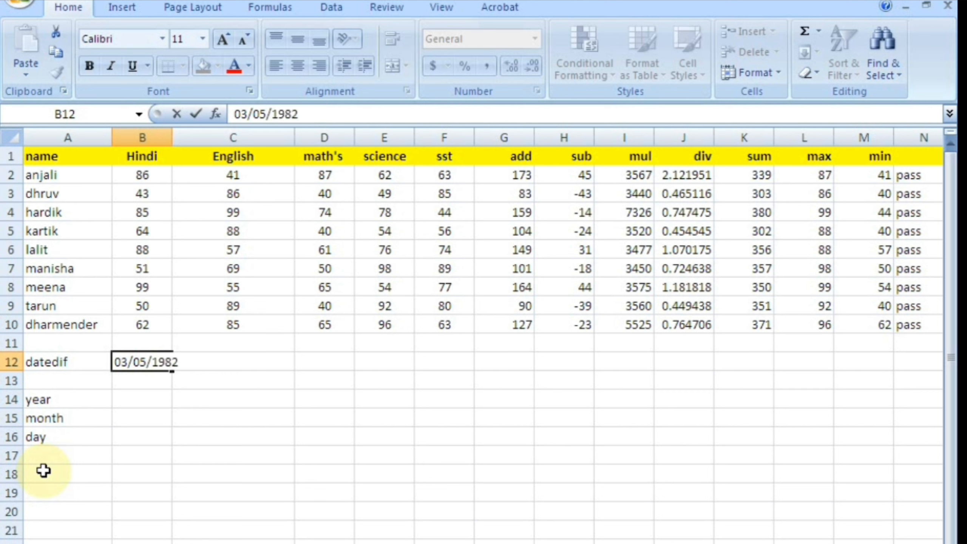
key(Return)
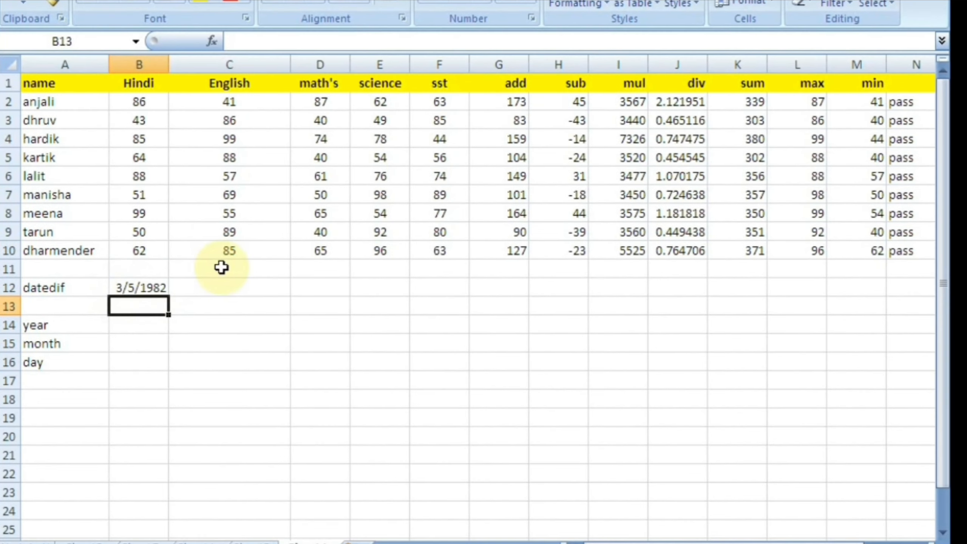
Step: Calculate the full years from the date in B12 to today in B14 with =DATEDIF(B12,TODAY(),"y")
click(141, 340)
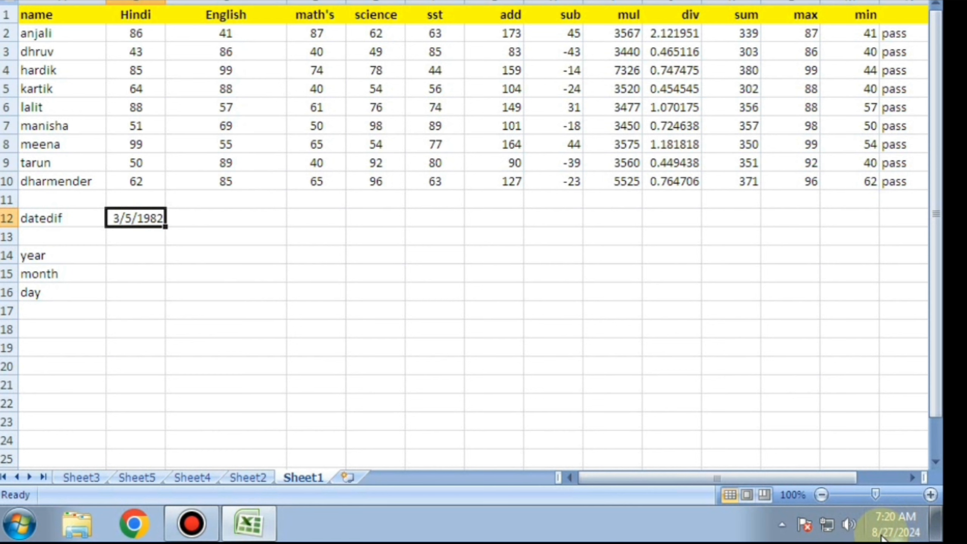
mouse_move(881, 538)
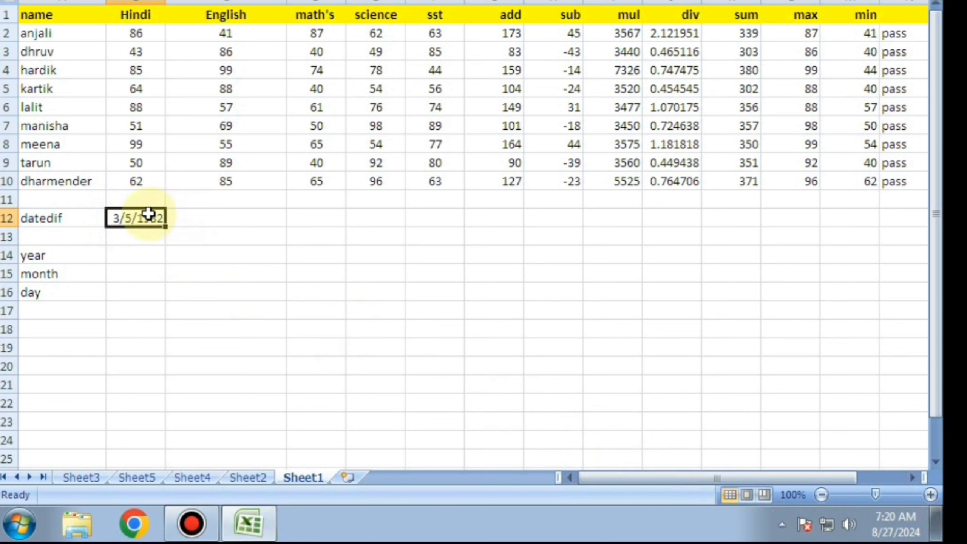
click(124, 253)
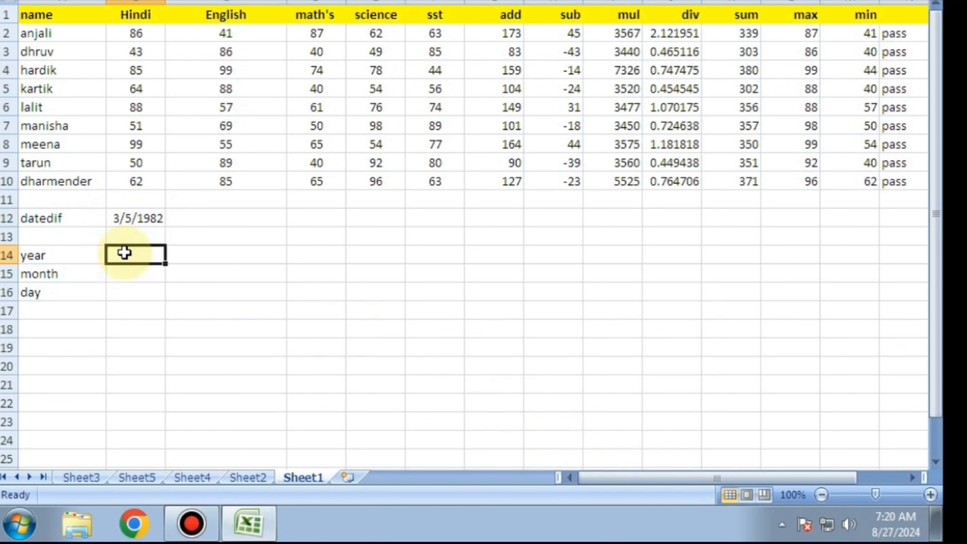
text(=dated)
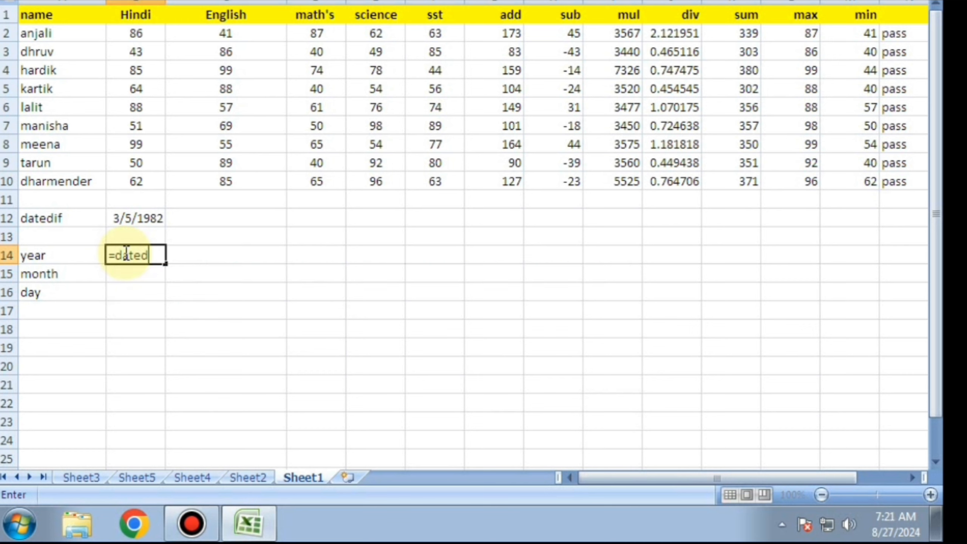
text(if)
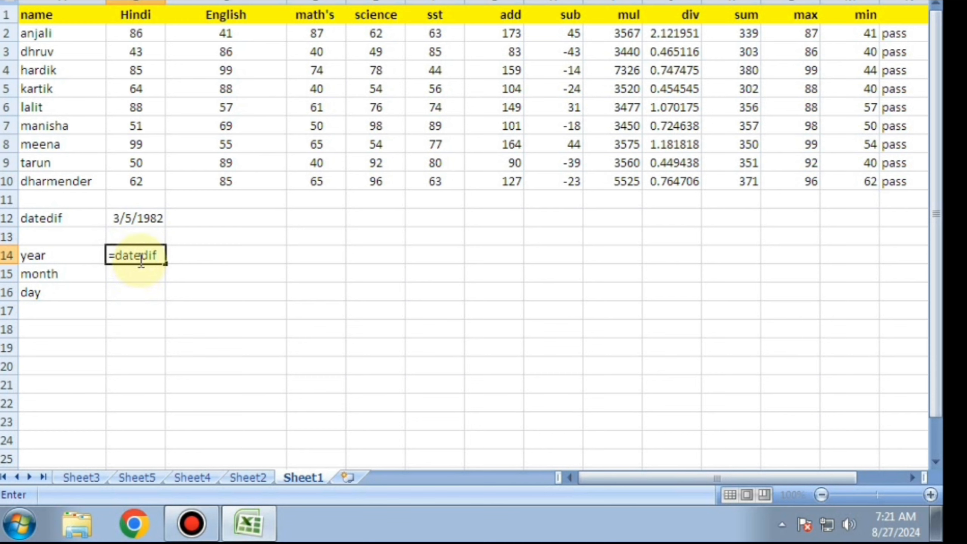
text(()
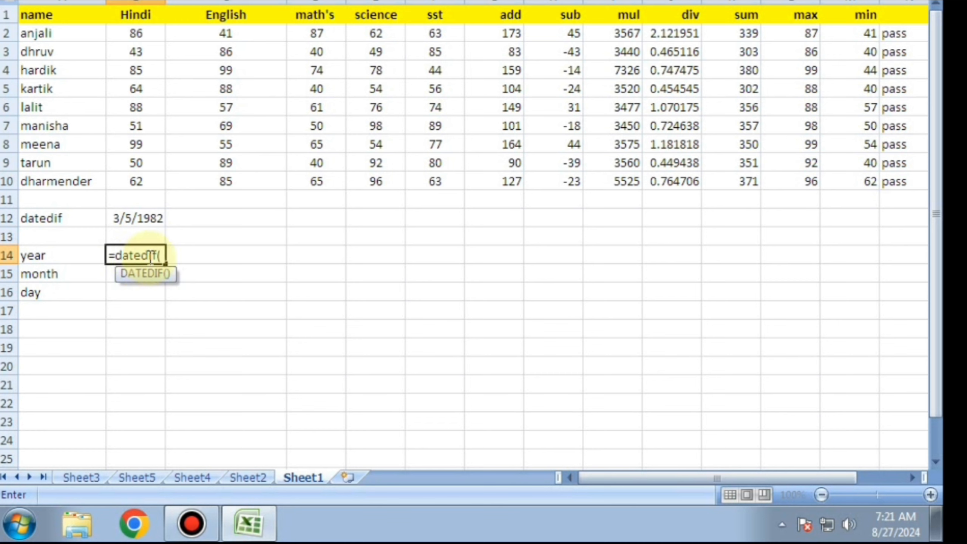
click(142, 219)
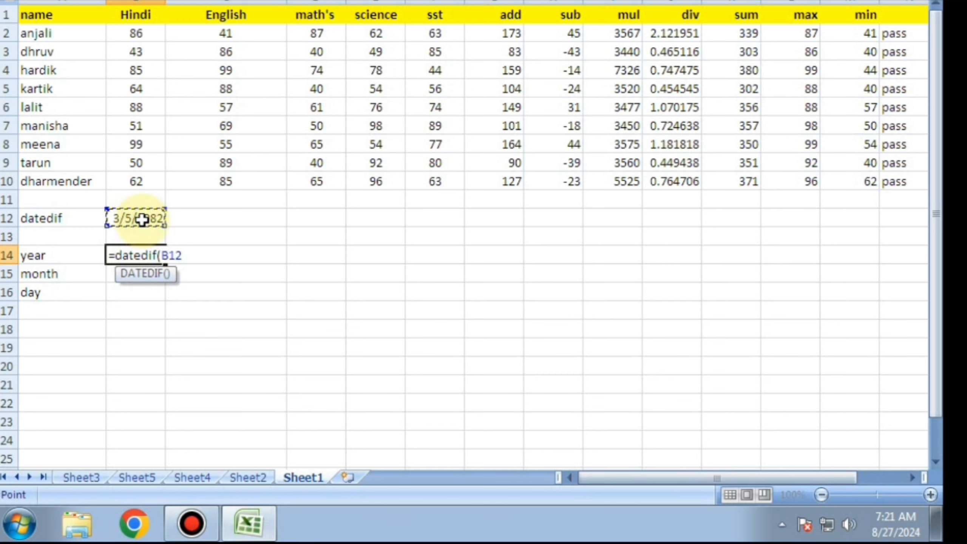
text(,tod)
key(Tab)
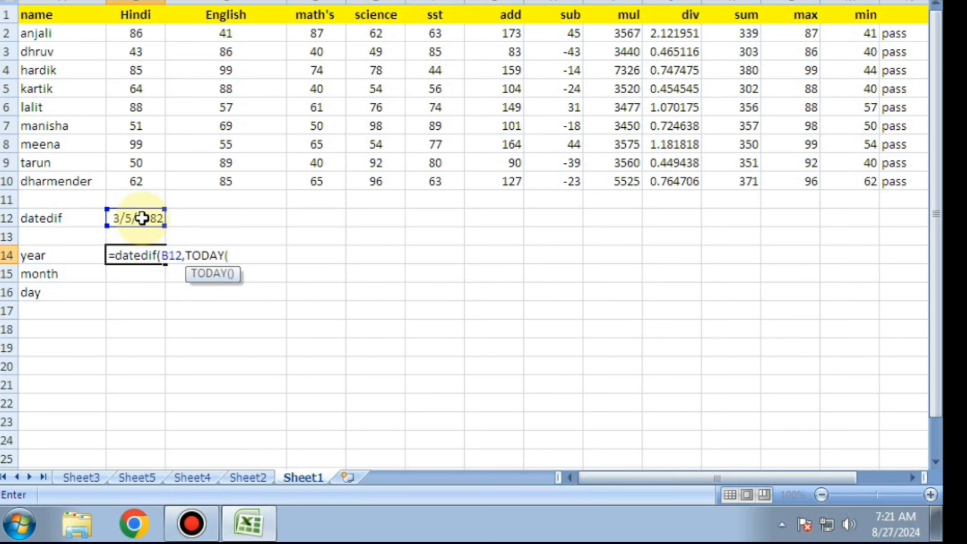
text(),")
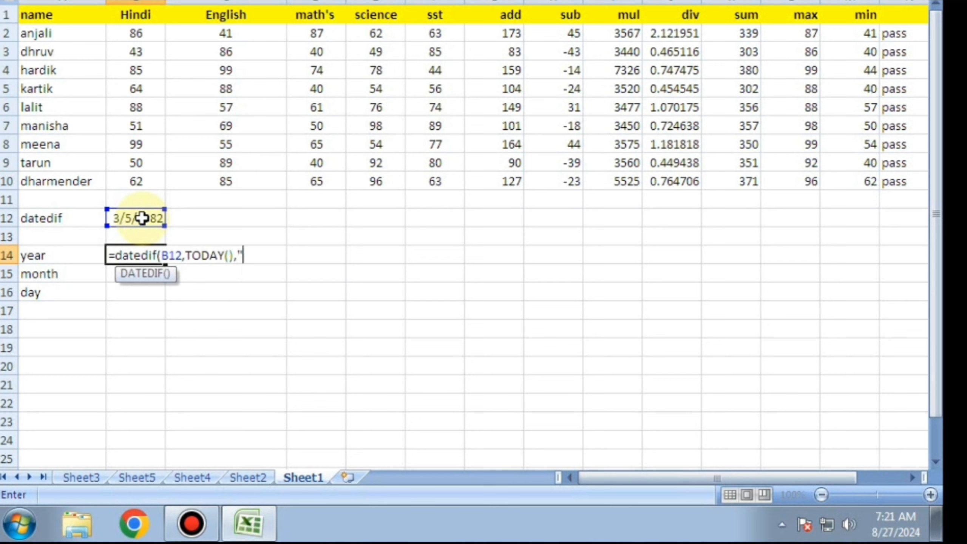
text(y"))
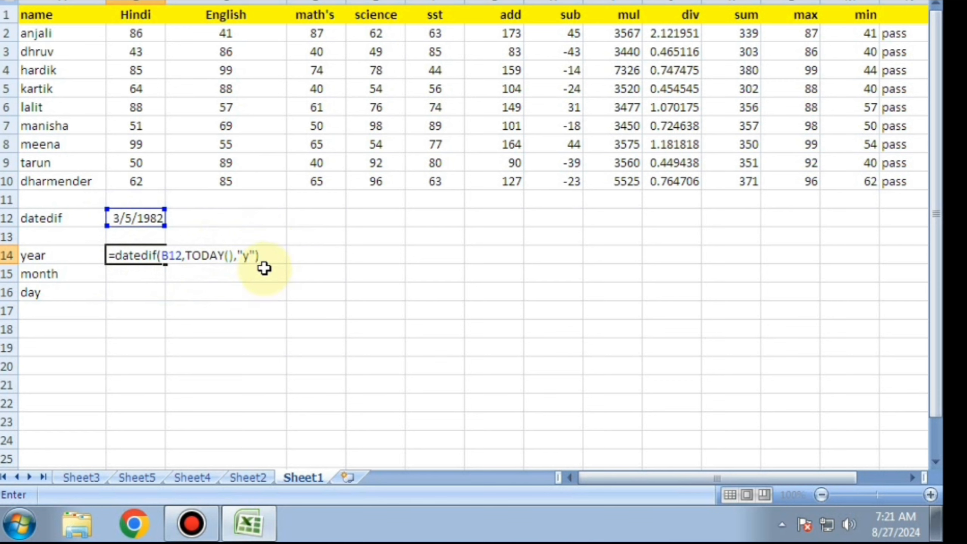
key(Return)
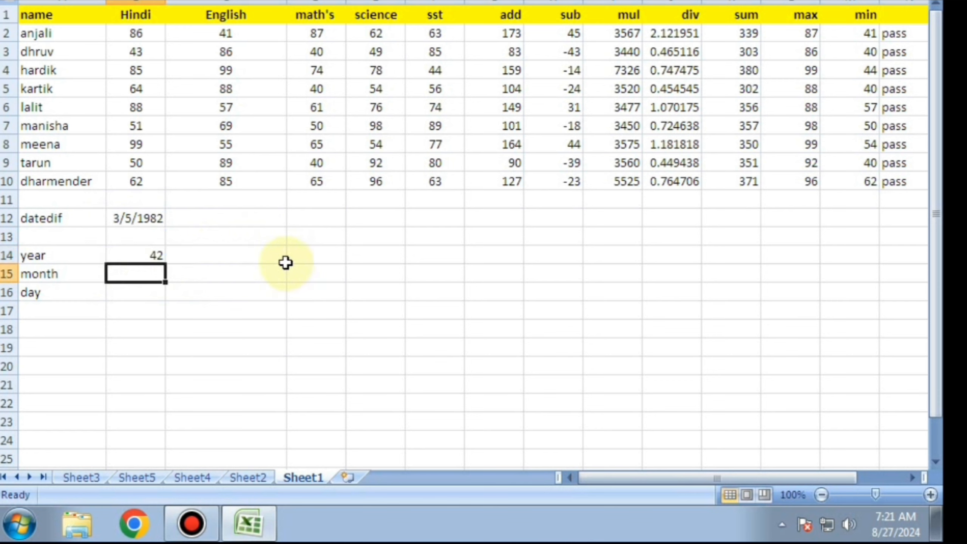
drag(284, 259, 155, 249)
click(147, 248)
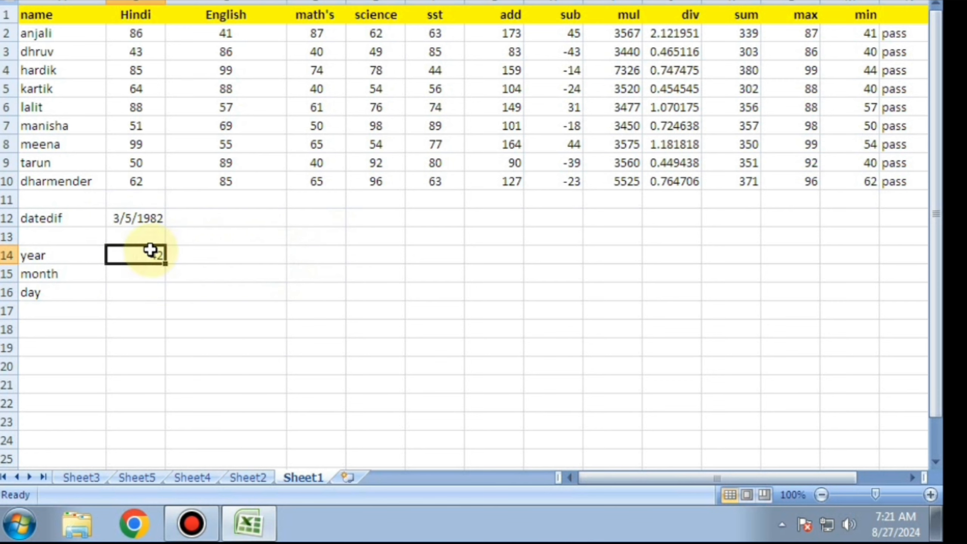
Step: Calculate the remaining months beyond full years in B15 with =DATEDIF(B12,TODAY(),"ym")
click(151, 270)
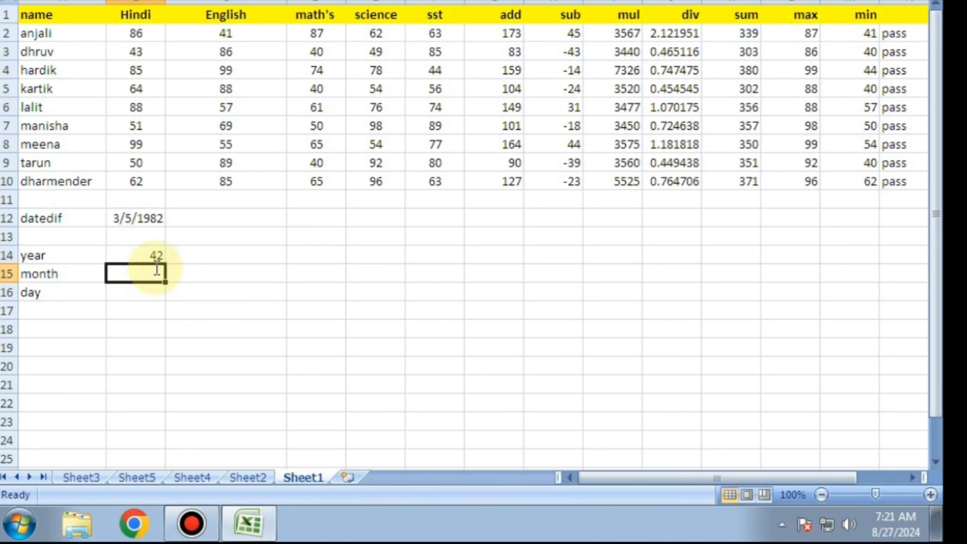
text(=dated)
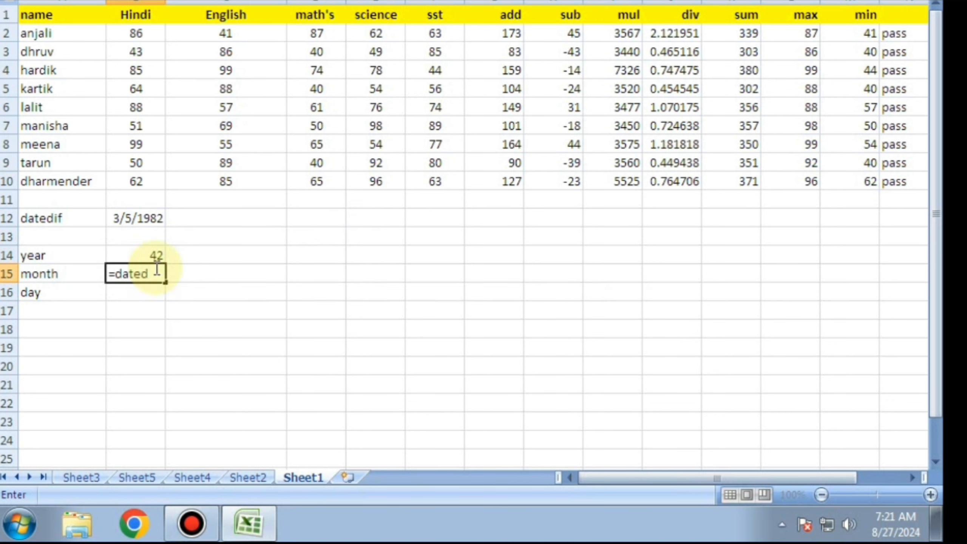
text(if()
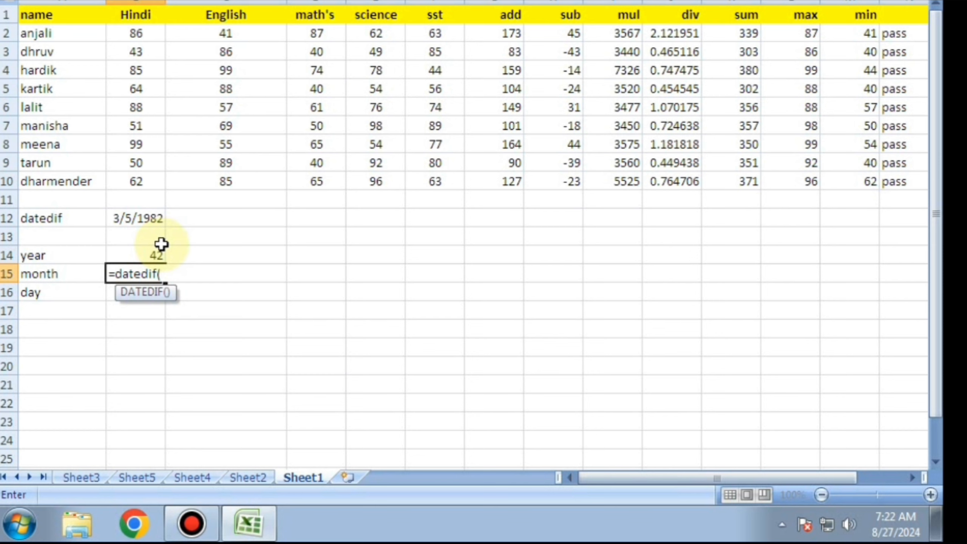
click(138, 217)
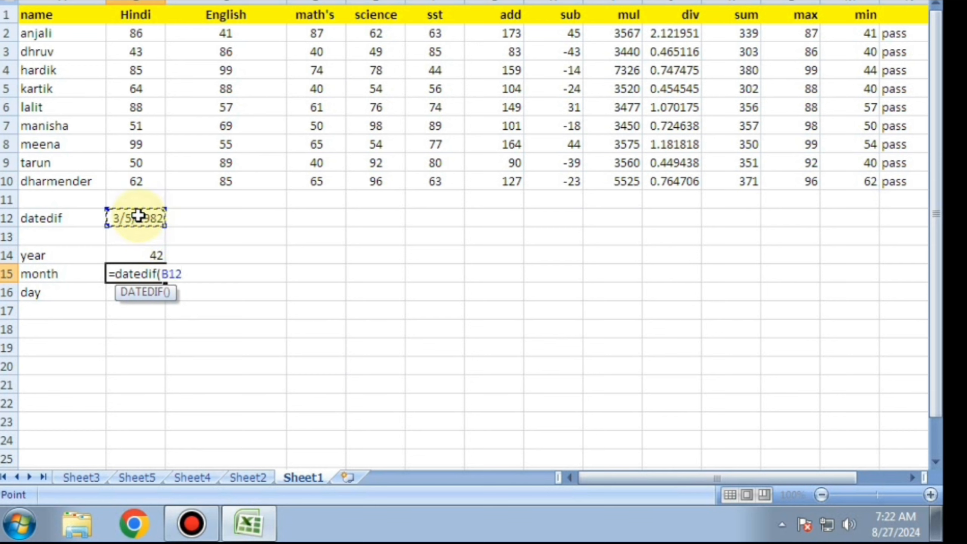
text(,toda)
key(Tab)
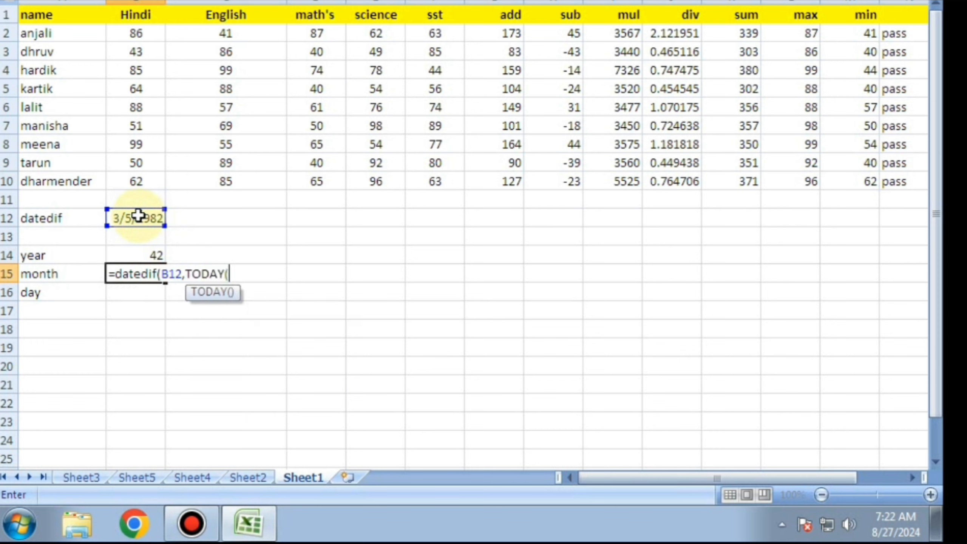
text(),)
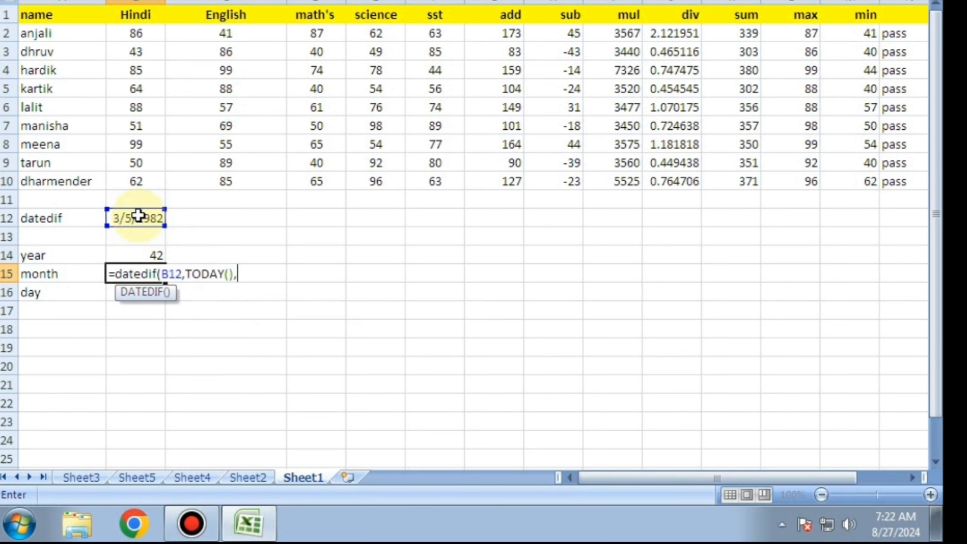
text("ym"))
key(Return)
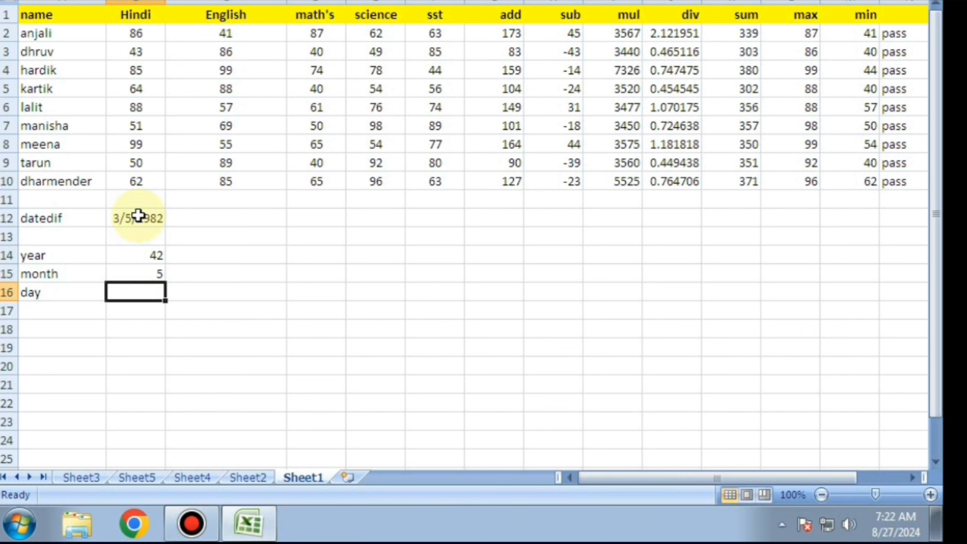
Step: Calculate the remaining days beyond full months in B16 with =DATEDIF(B12,TODAY(),"md")
text(=d)
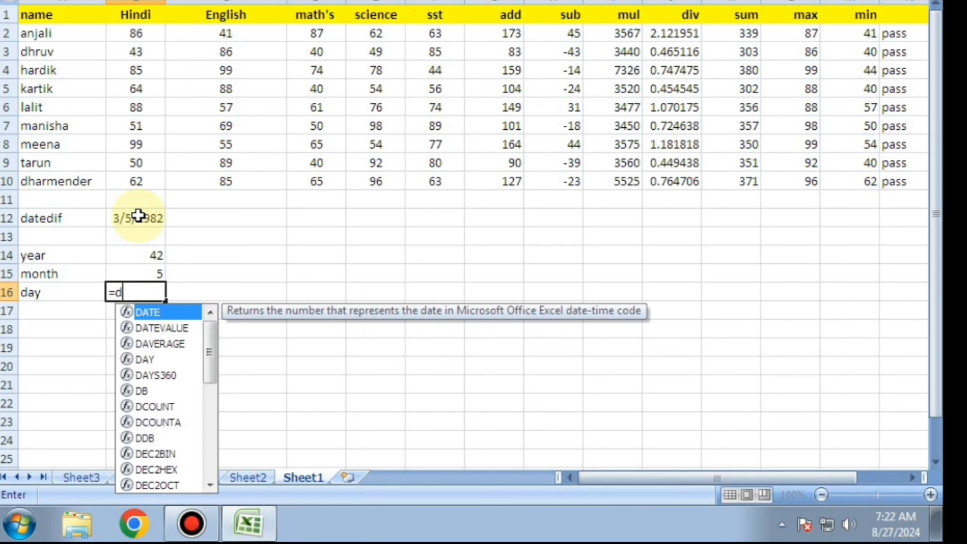
text(atedif)
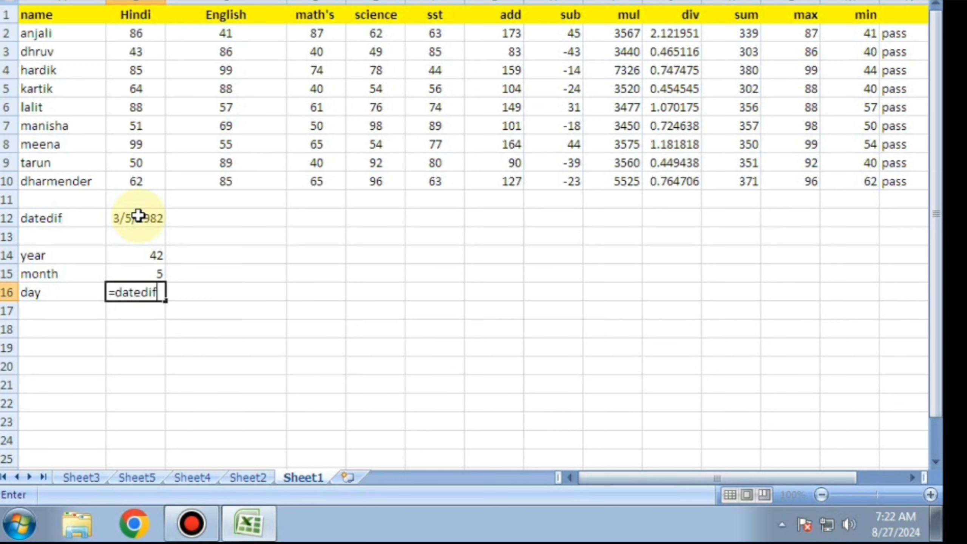
text(()
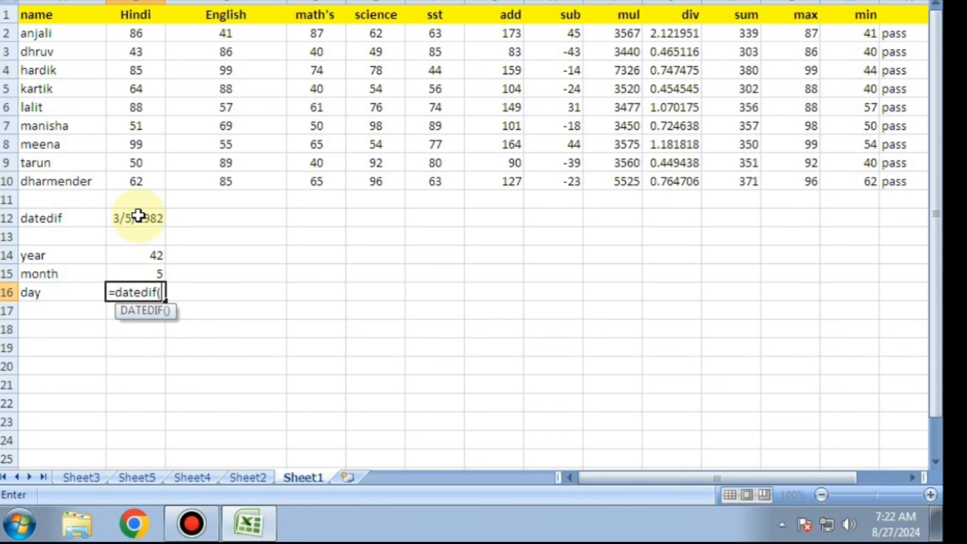
click(138, 216)
text(,t)
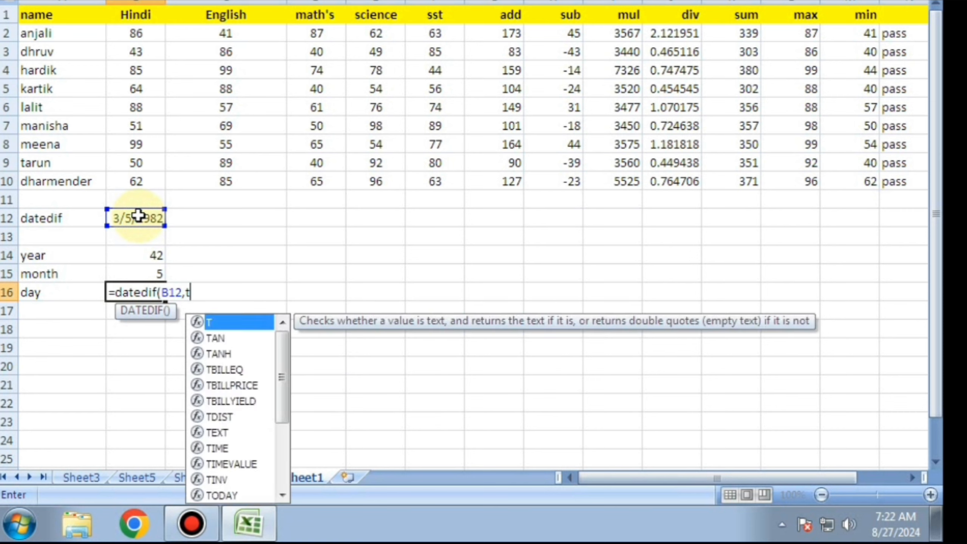
text(oda)
key(Tab)
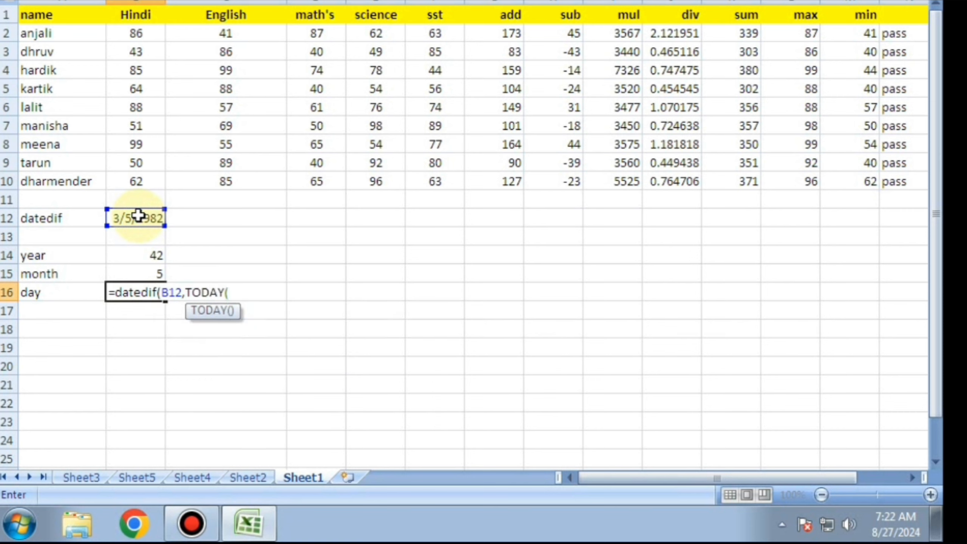
text(),)
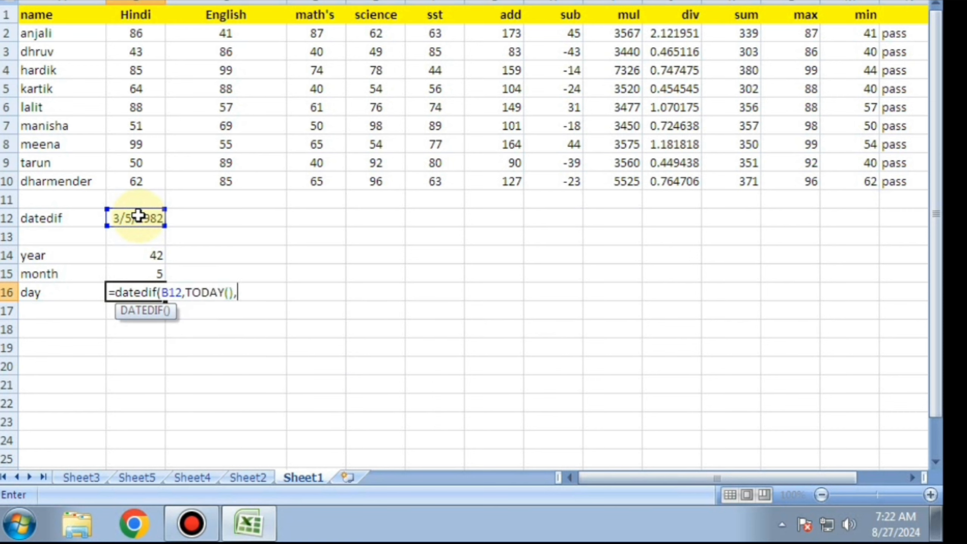
text("md"))
key(Return)
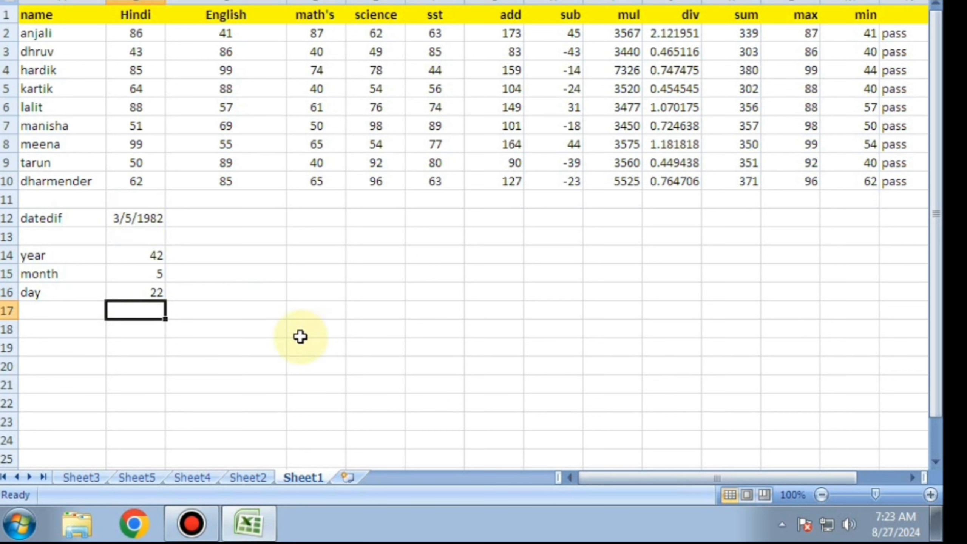
Step: Review the year, month and day results in B14 to B16, their DATEDIF formulas and the start date in B12
click(173, 257)
click(125, 257)
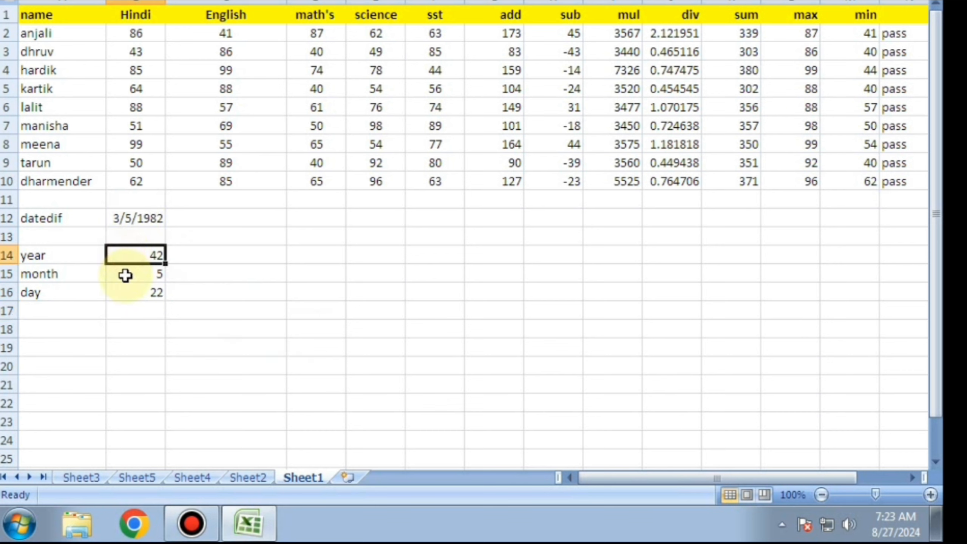
click(125, 274)
click(124, 294)
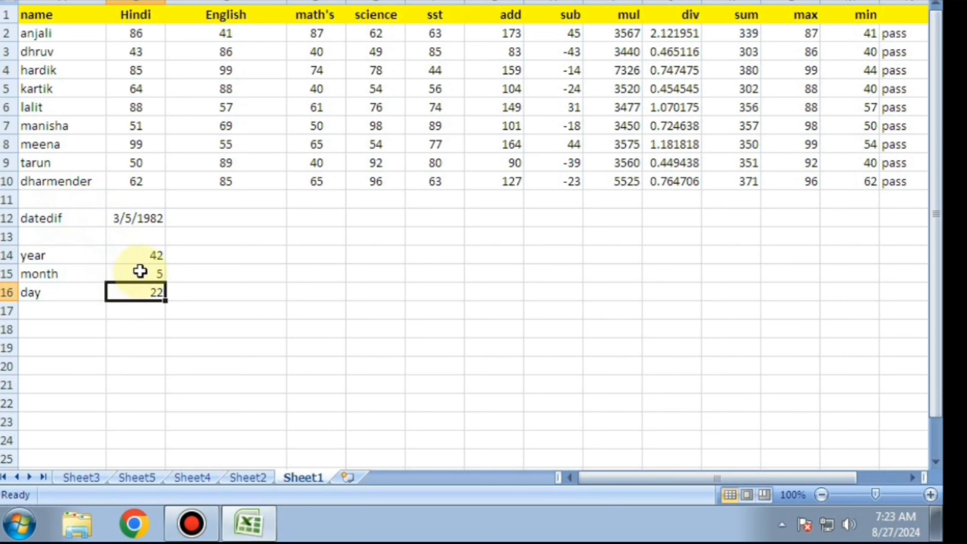
click(140, 253)
click(141, 273)
click(141, 292)
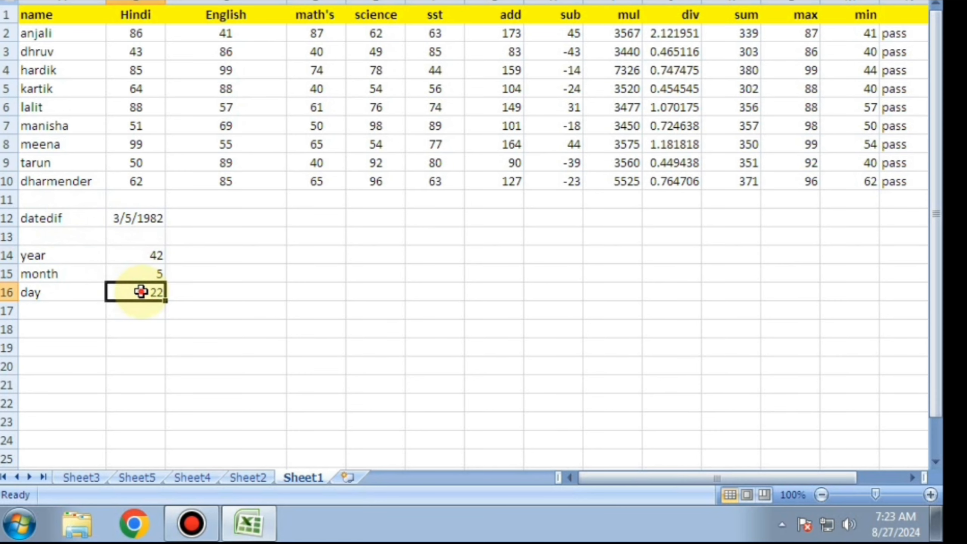
click(119, 250)
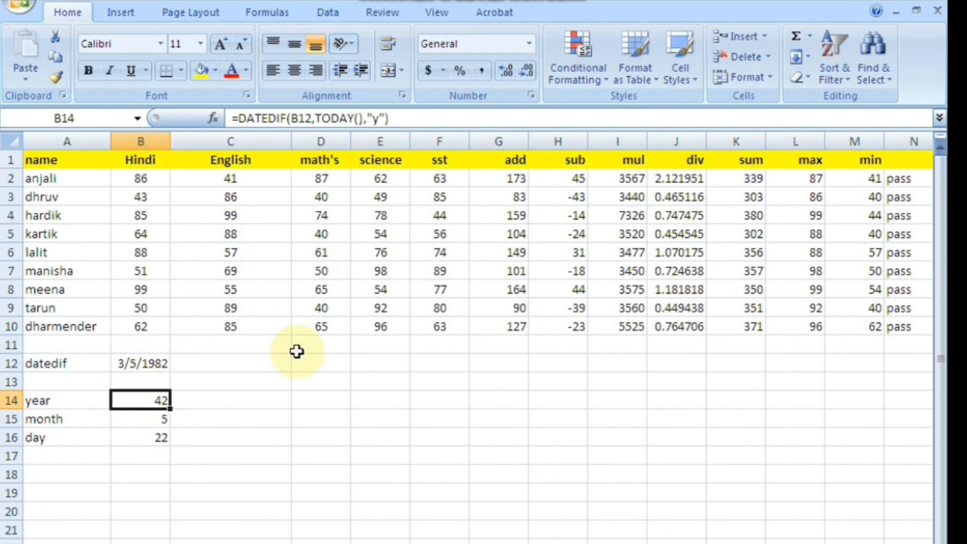
click(158, 419)
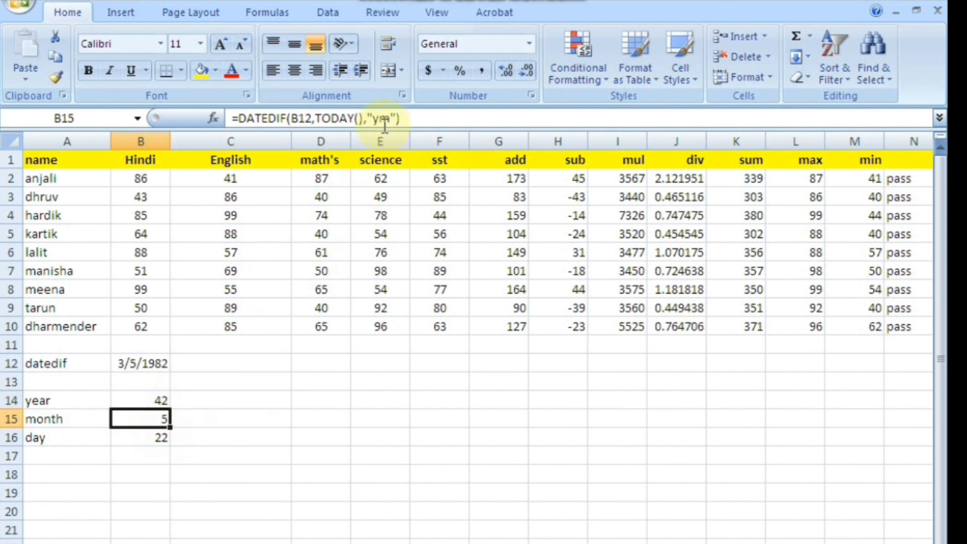
click(155, 433)
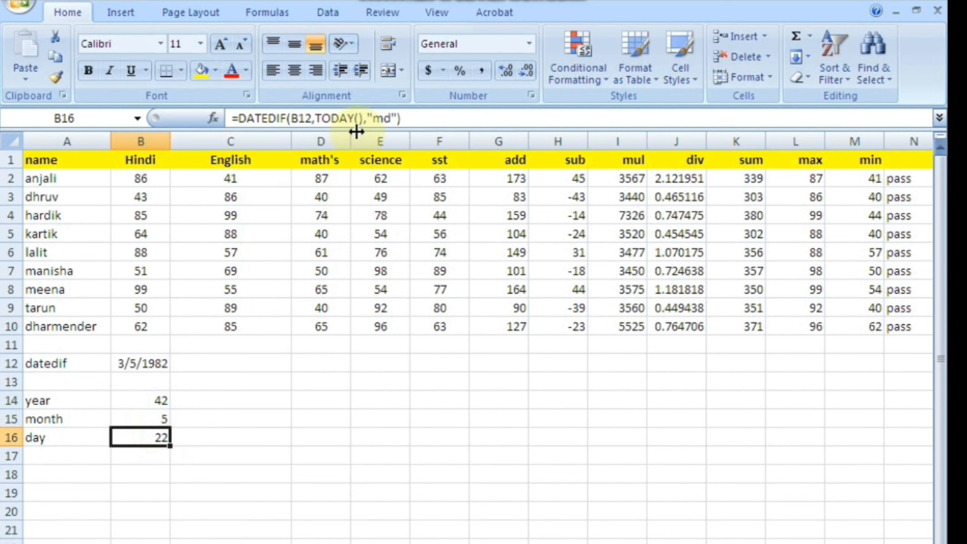
key(Up)
key(Up)
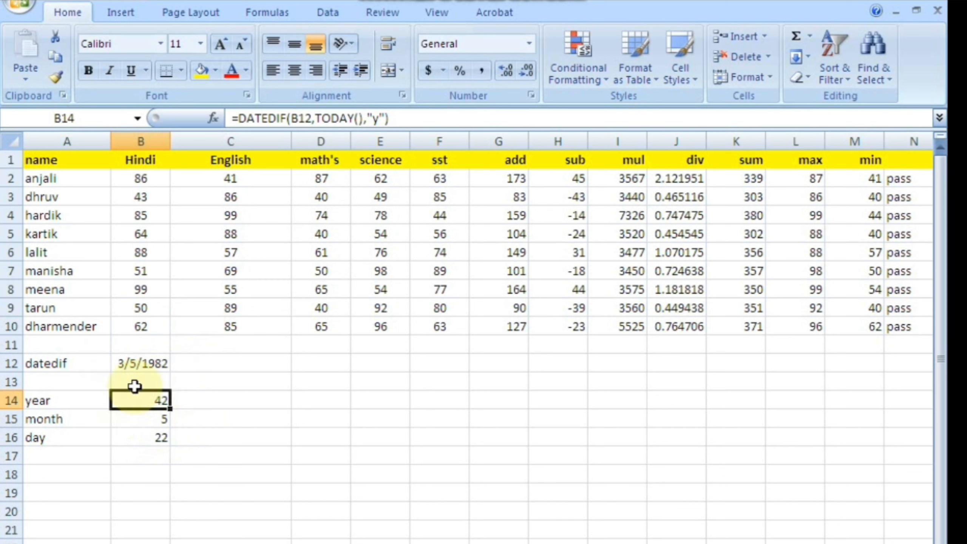
click(137, 361)
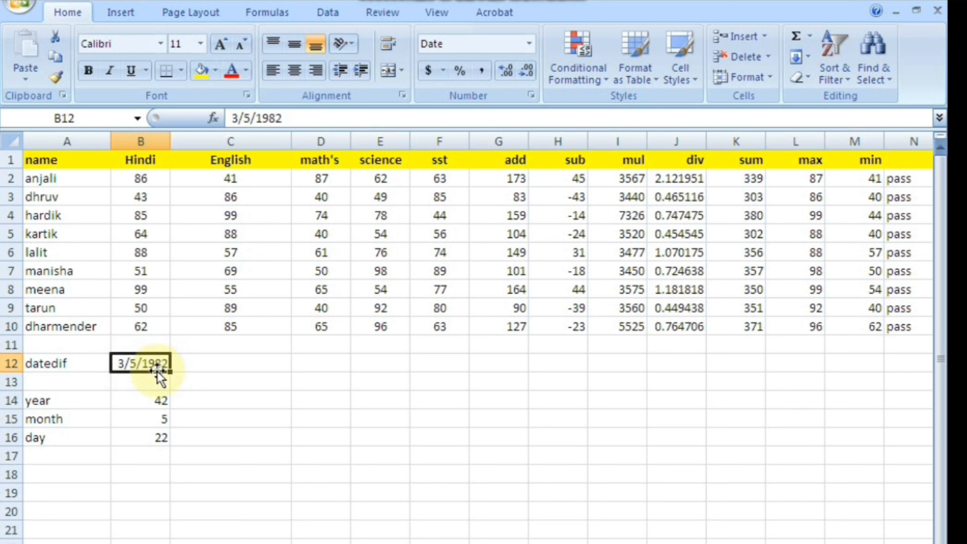
click(253, 360)
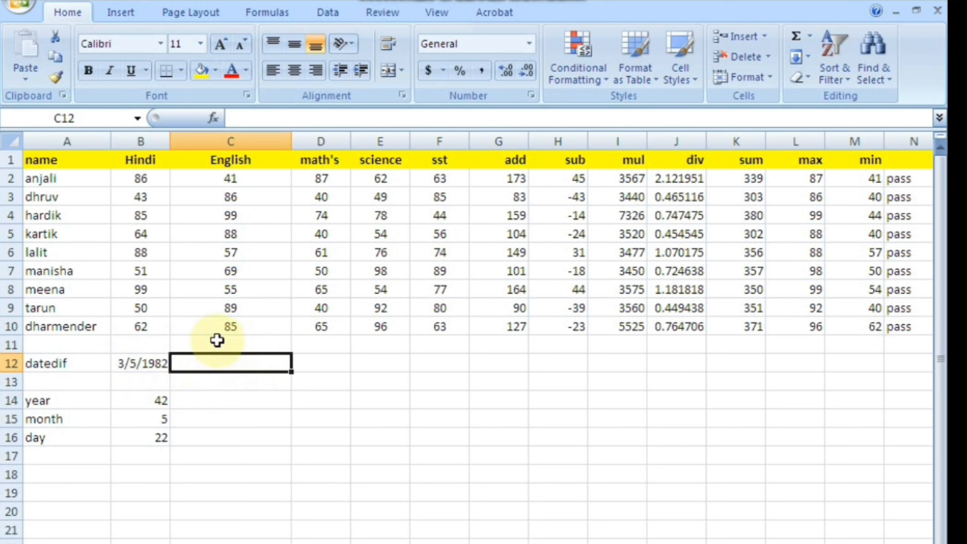
Step: Enter the end date 12/25/2015 in C12, beside the start date in B12
text(12/25/)
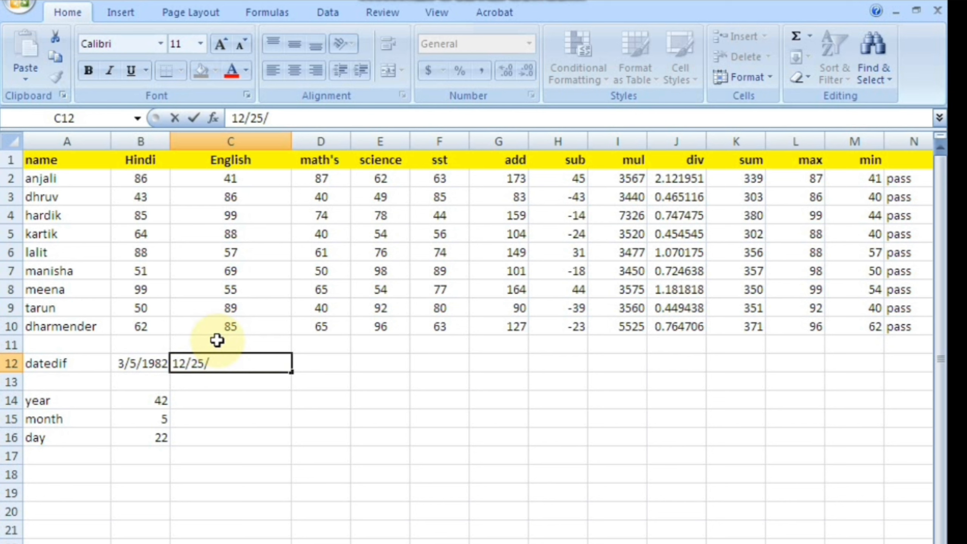
text(2015)
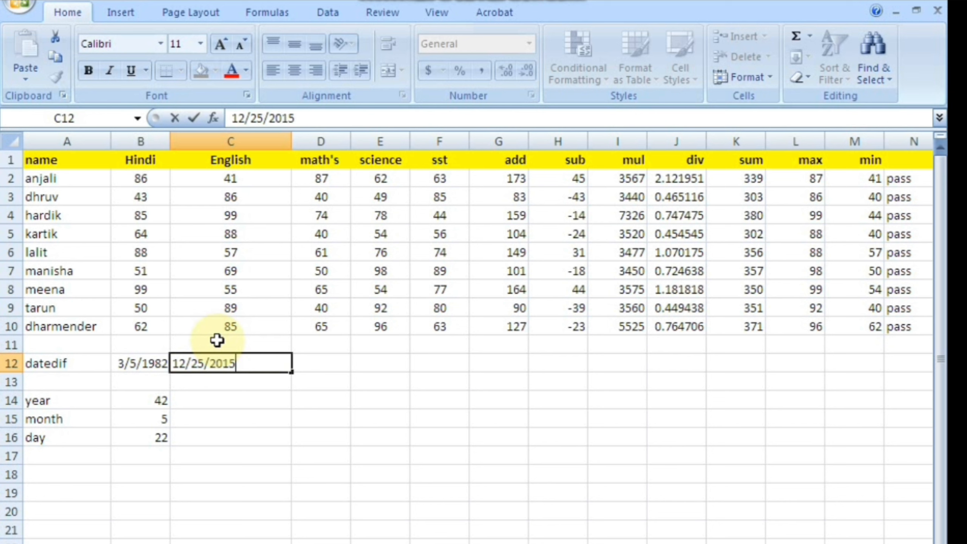
key(Return)
click(221, 364)
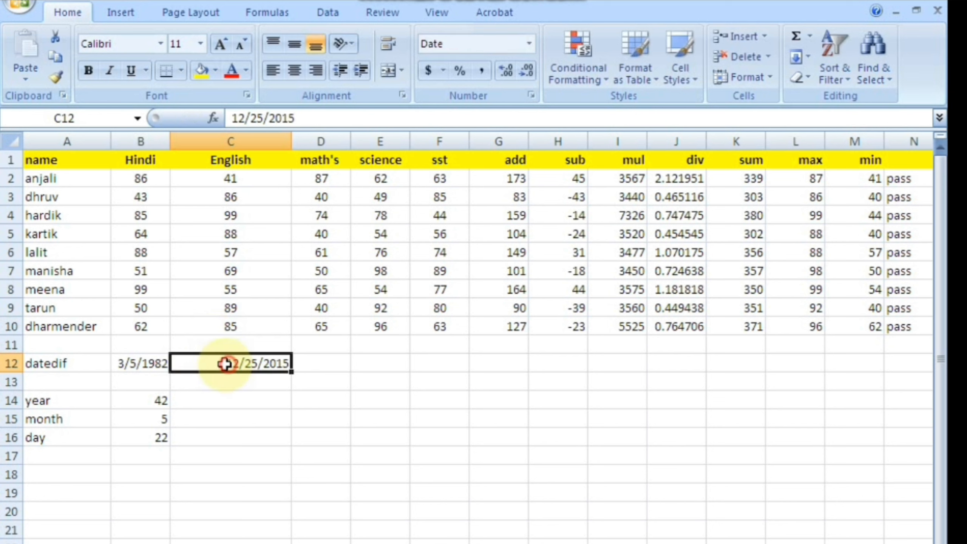
click(139, 363)
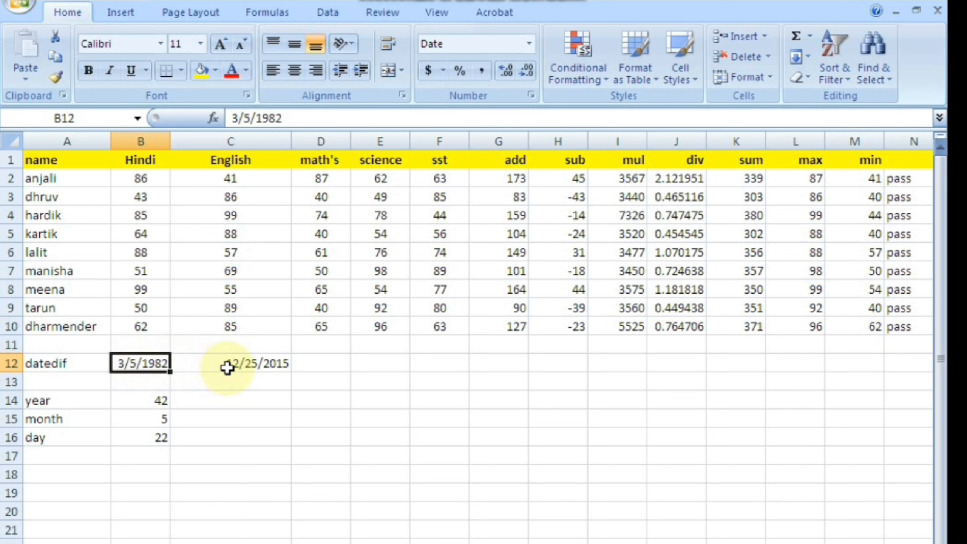
Step: Calculate the full years between the dates in B12 and C12 in C14 with =DATEDIF(B12,C12,"y")
click(225, 391)
text(=date)
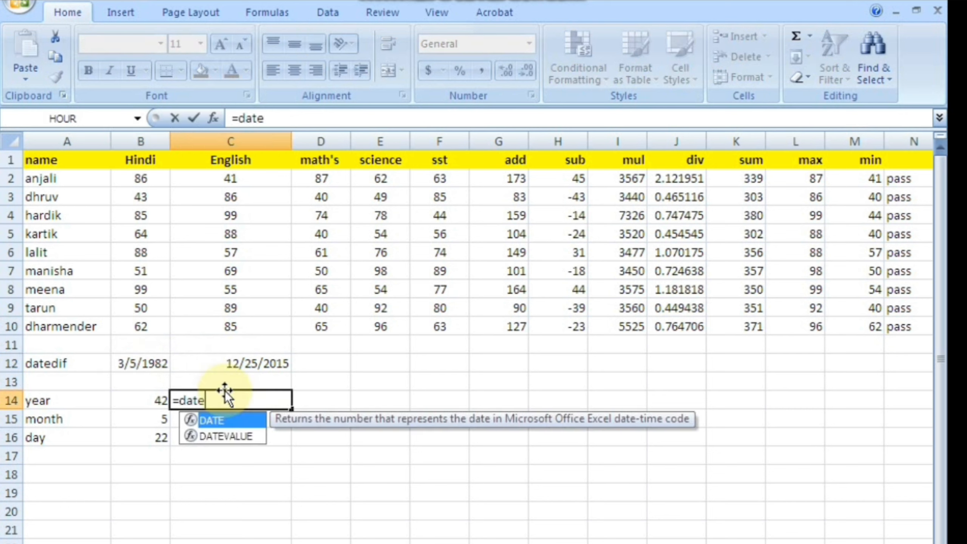
text(dif()
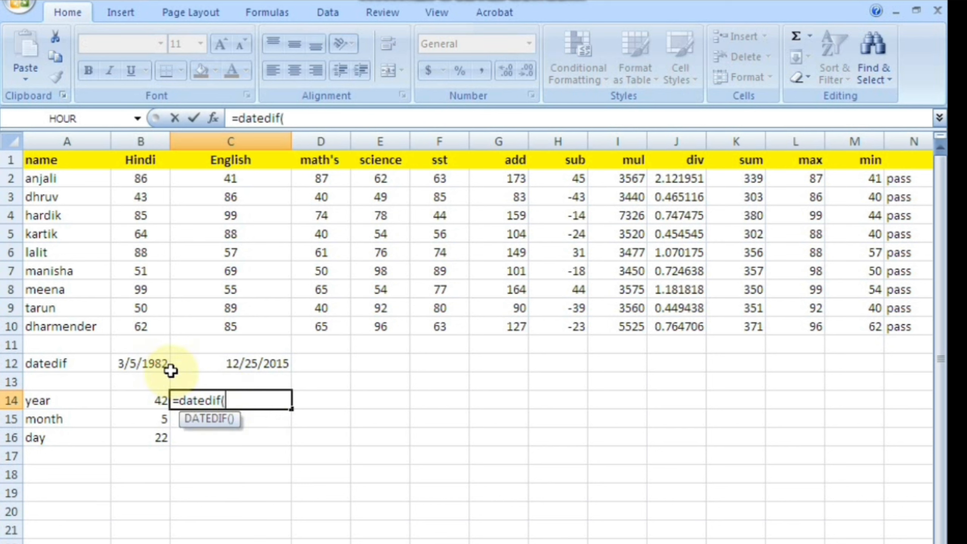
click(142, 363)
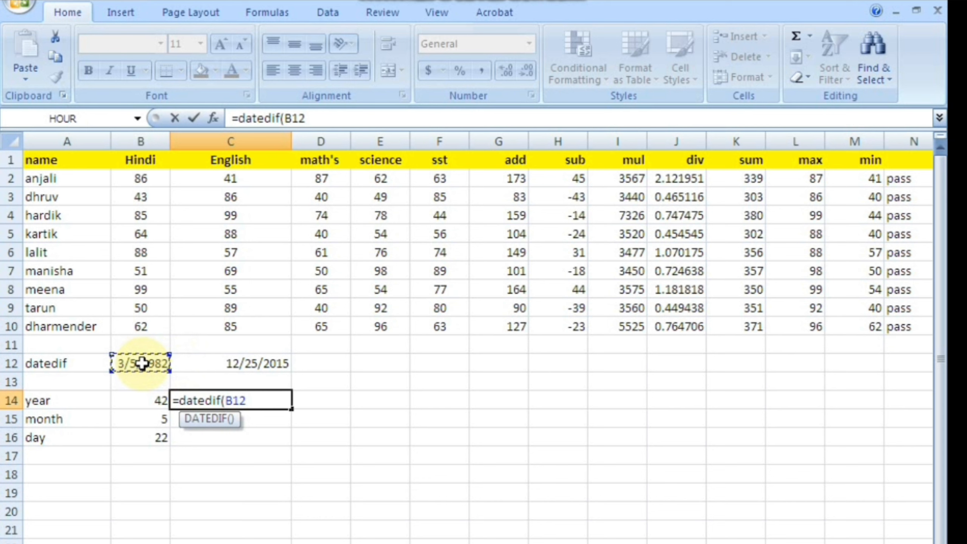
click(270, 363)
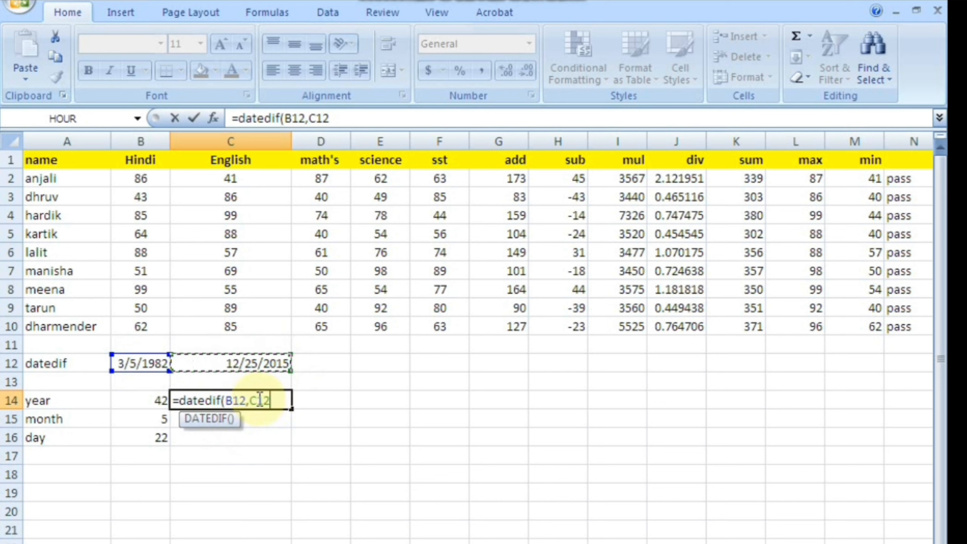
text(,"y)
key(Return)
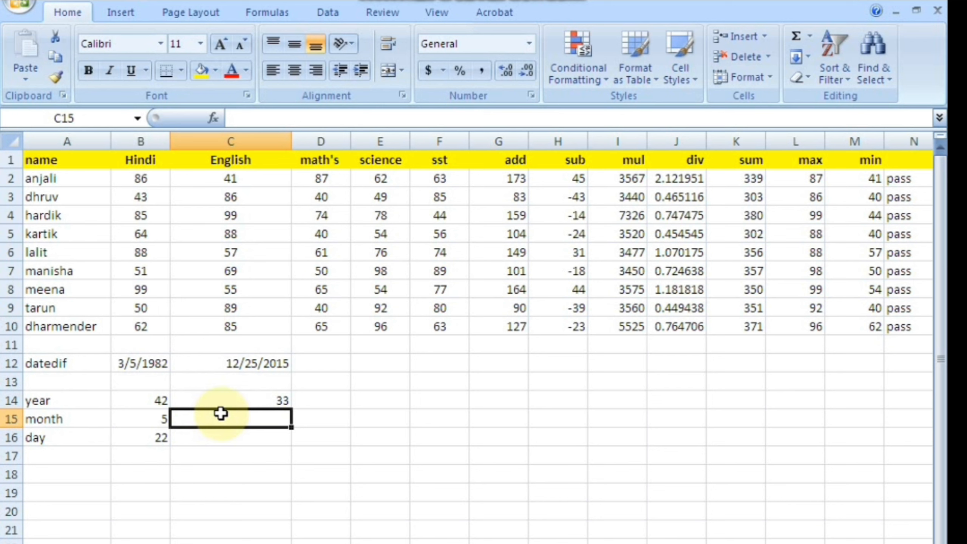
click(223, 397)
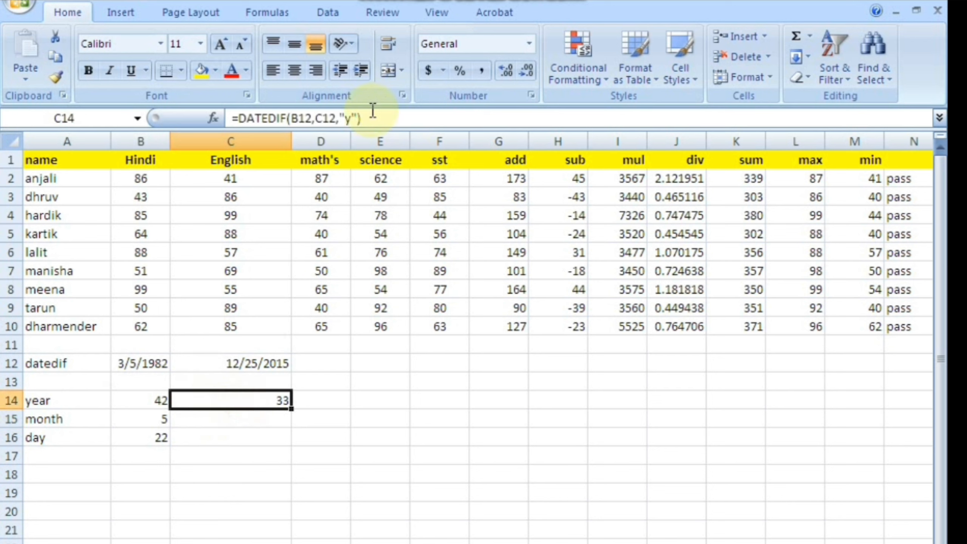
click(251, 433)
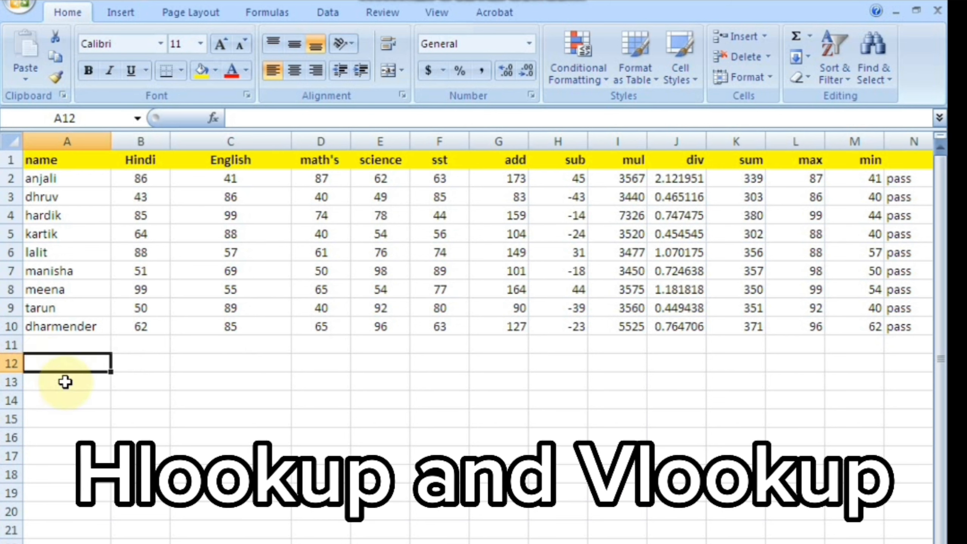
Step: Label cell A12 "vlookup" below the marks table
text(vlo)
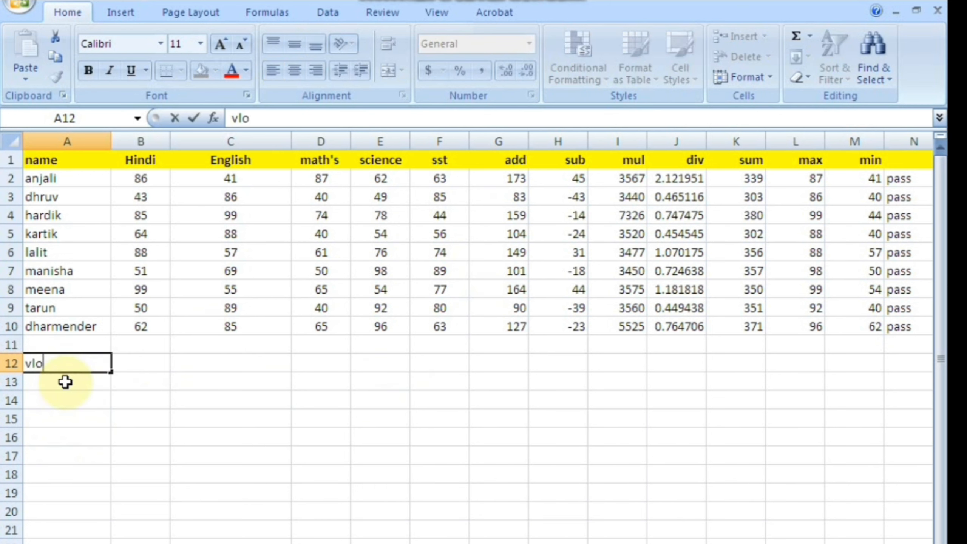
text(okup)
key(Return)
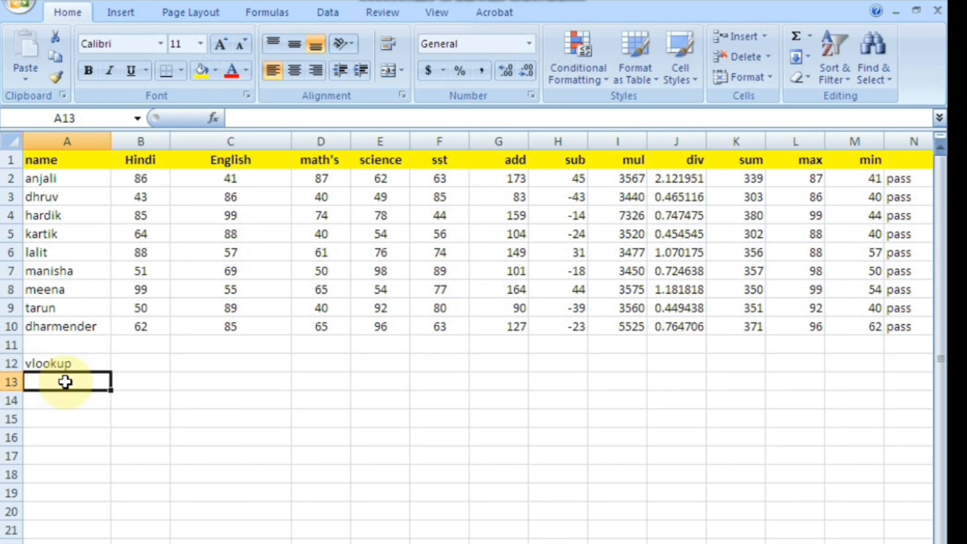
Step: Delete the calculation cells from the add column through the pass results, rows 1 to 12, shifting cells left
drag(510, 156, 924, 346)
key(ctrl+minus)
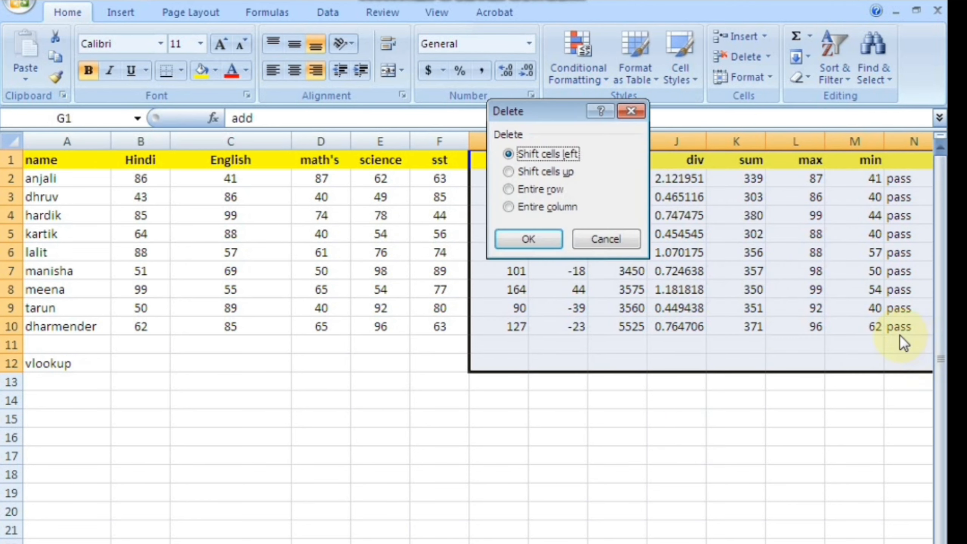
key(Return)
click(871, 380)
click(59, 366)
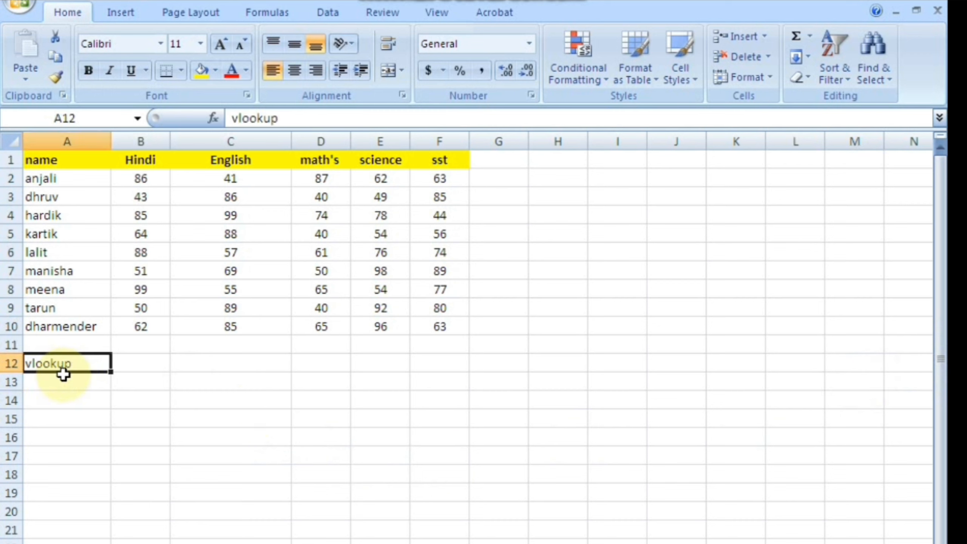
Step: Examine how the marks table extends across its subject columns and down its student rows
click(78, 387)
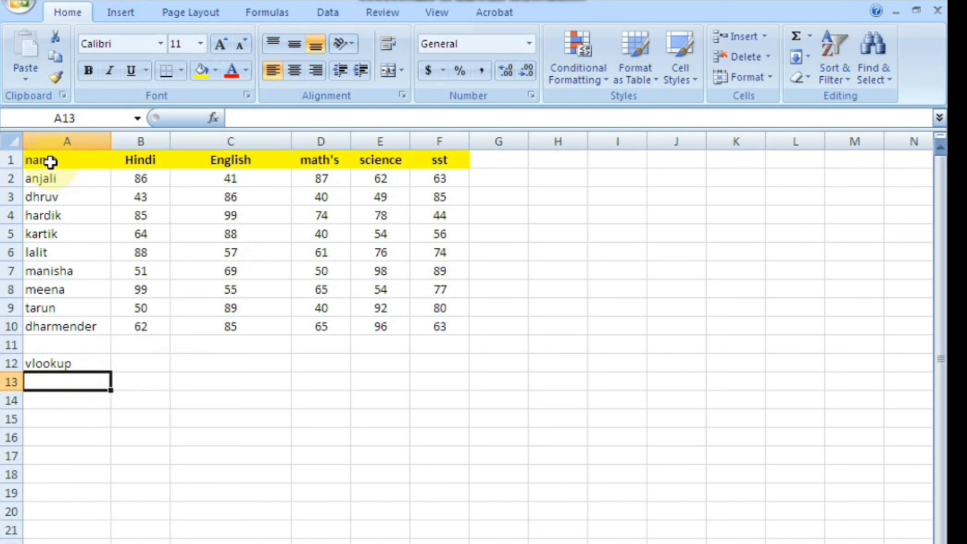
drag(48, 164, 776, 313)
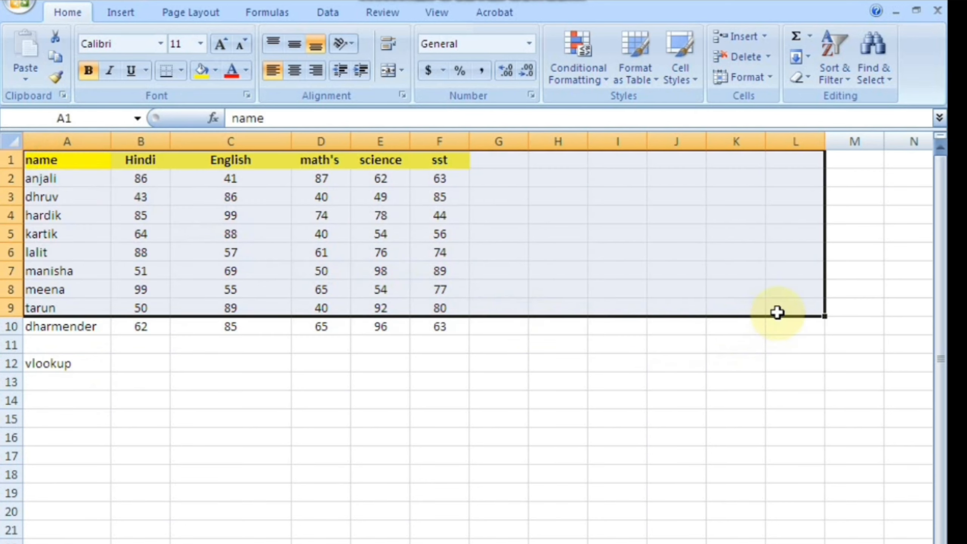
click(669, 360)
drag(82, 164, 213, 543)
click(335, 421)
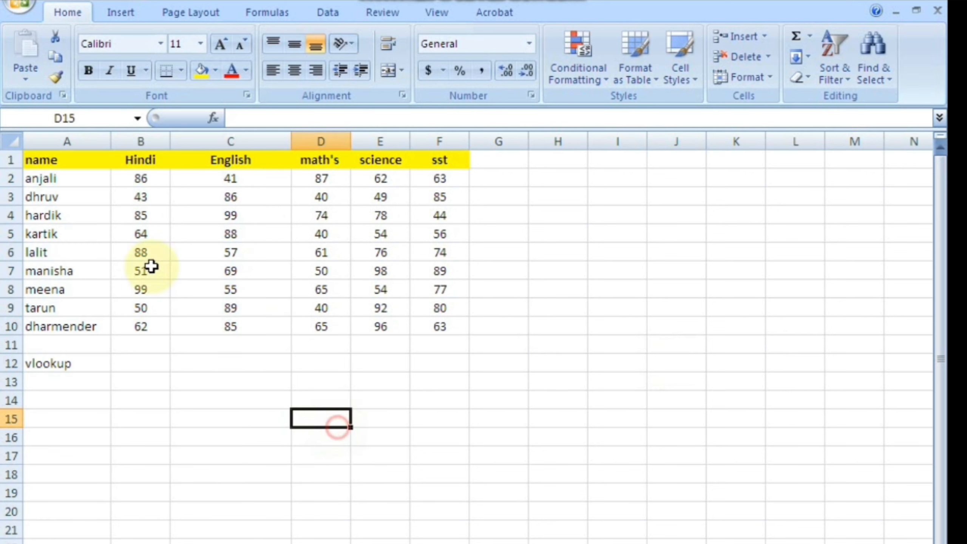
drag(68, 159, 299, 323)
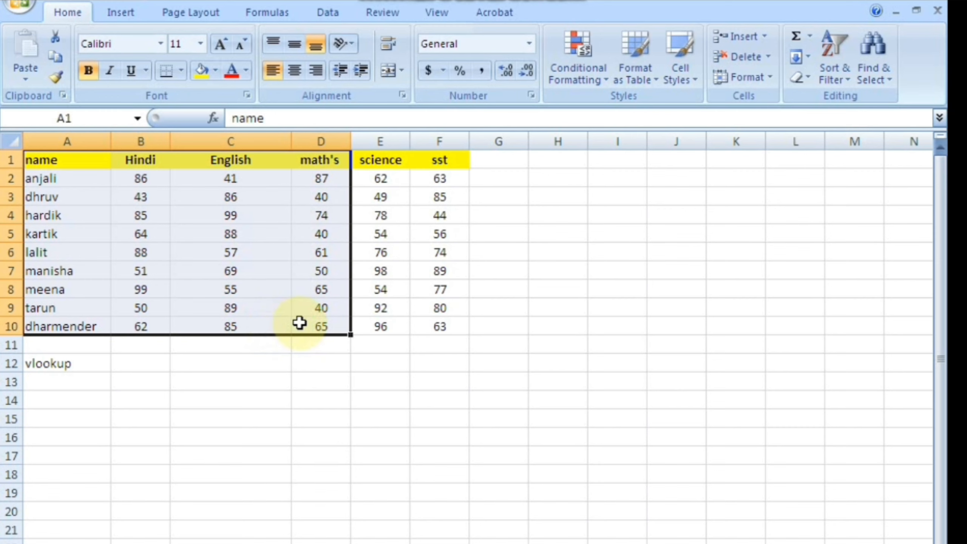
click(250, 405)
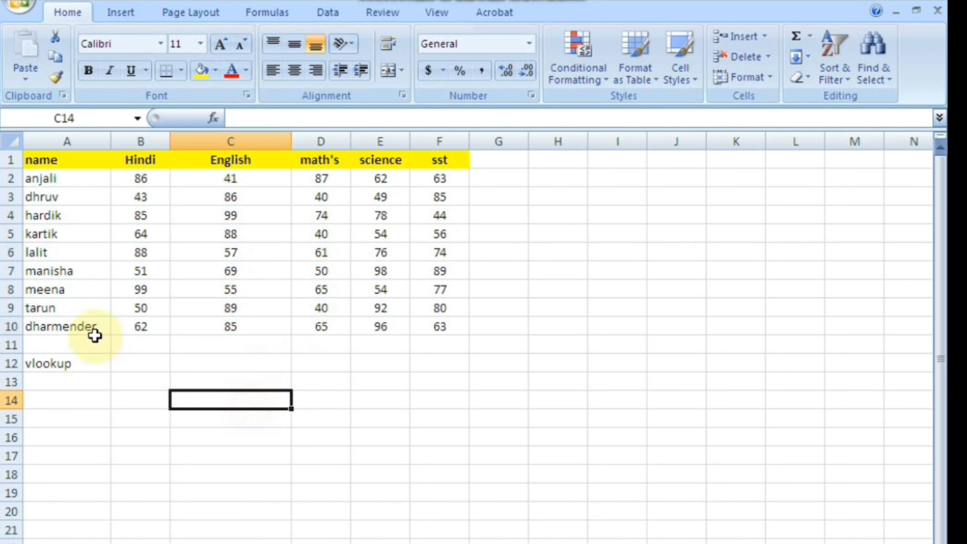
drag(61, 157, 778, 318)
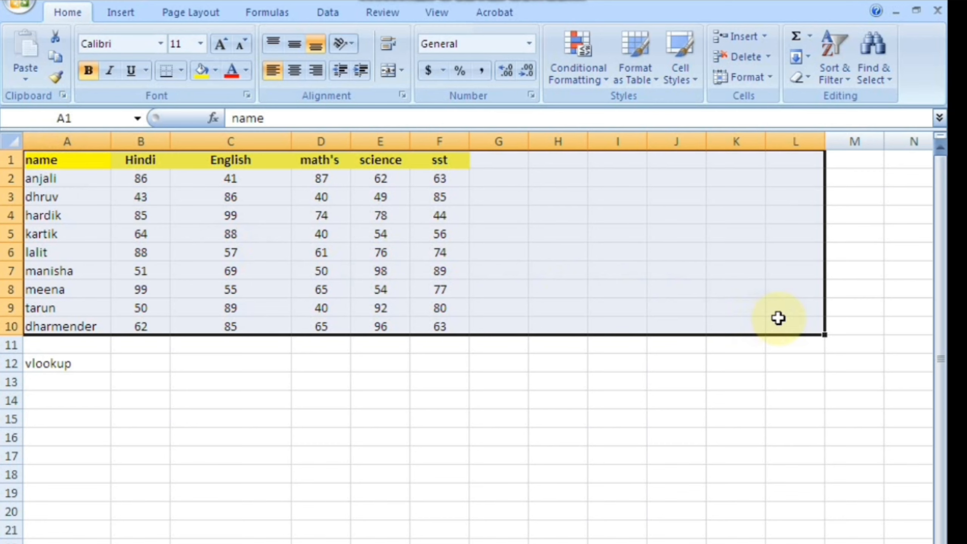
click(512, 307)
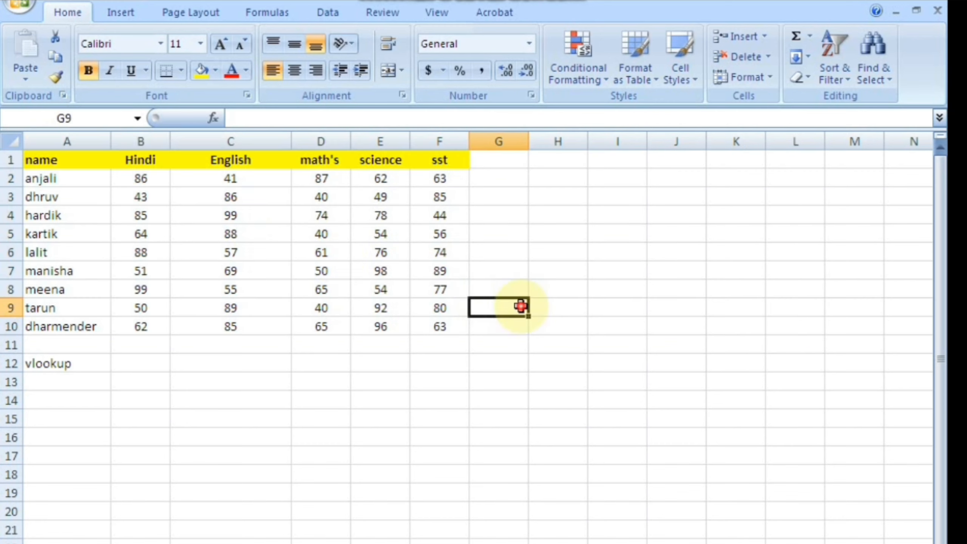
drag(59, 153, 205, 540)
click(415, 426)
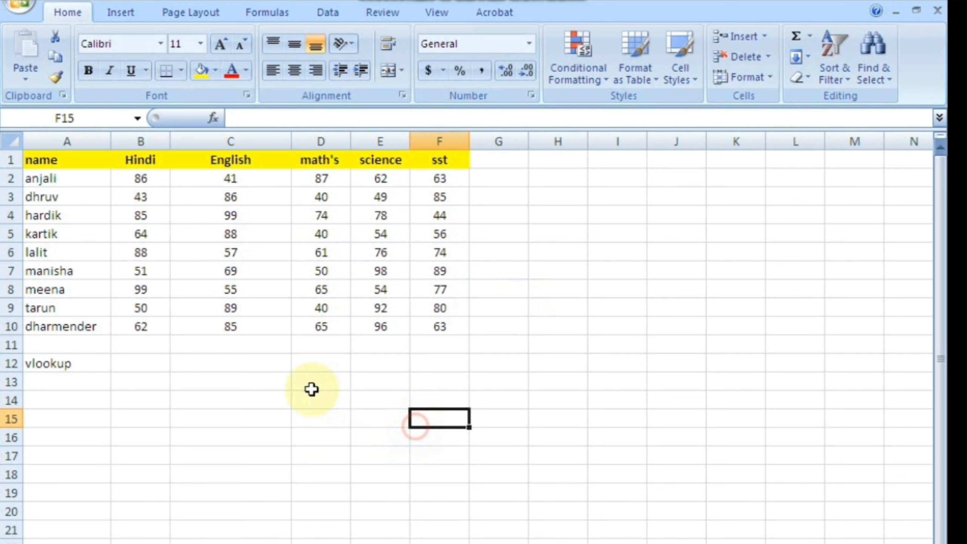
click(75, 363)
click(274, 327)
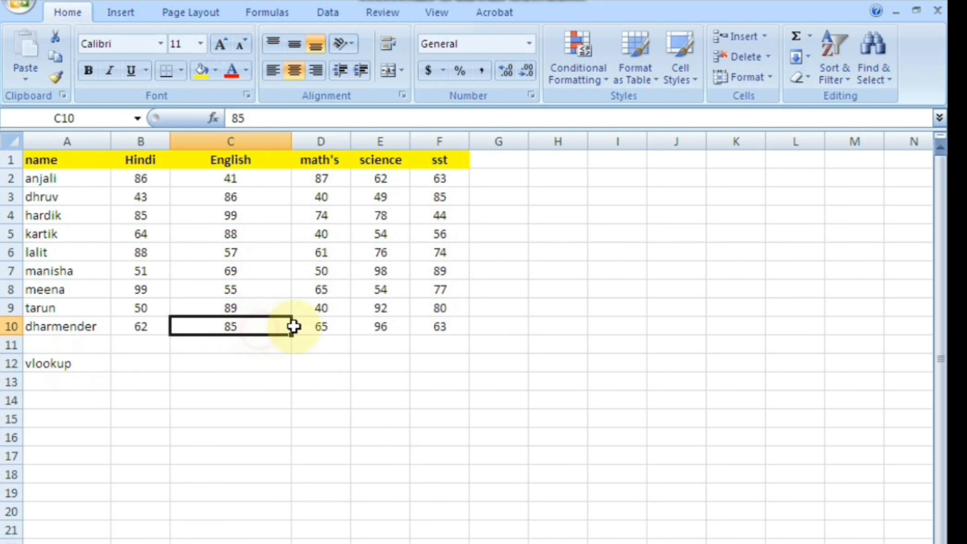
drag(296, 327, 3, 156)
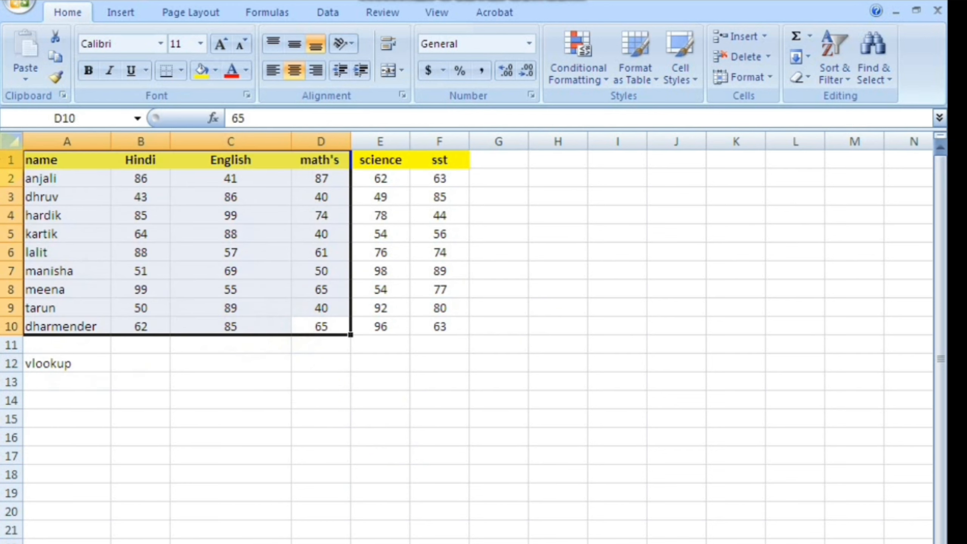
Step: Examine the English column and trace the Hindi mark of the student in row 9
click(61, 360)
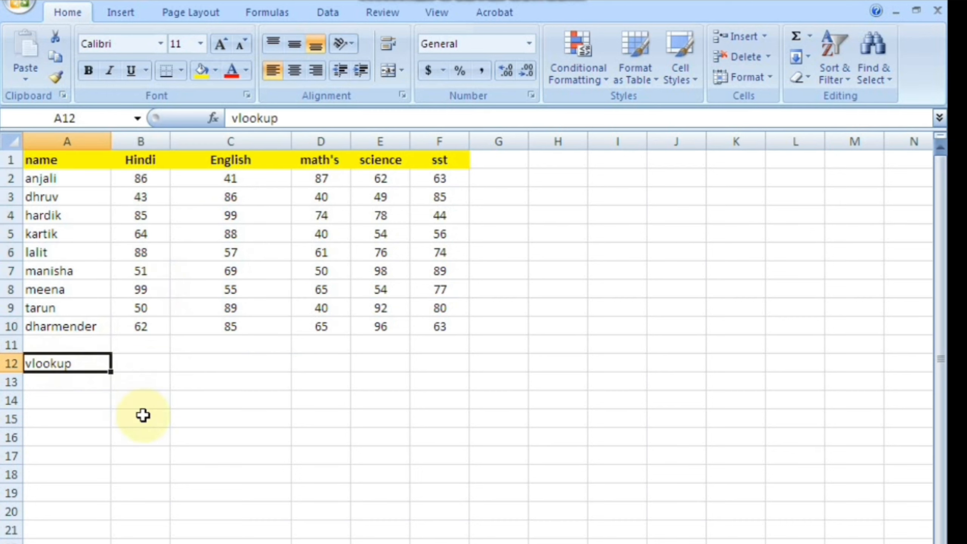
click(231, 160)
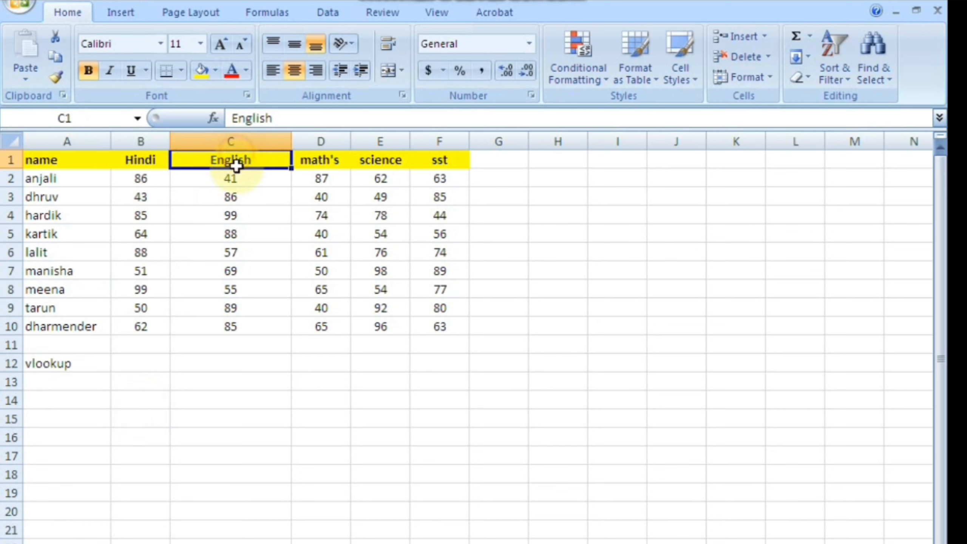
click(243, 248)
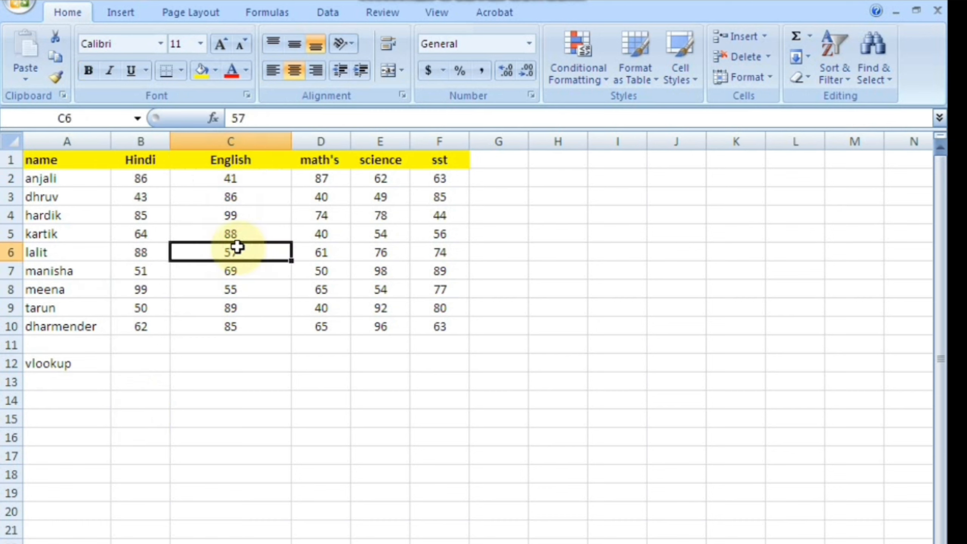
click(42, 309)
click(156, 312)
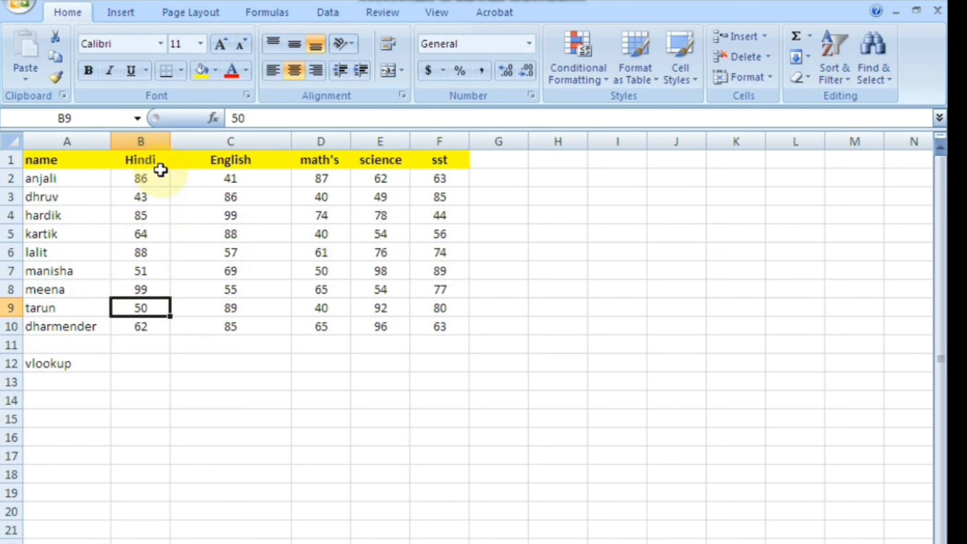
click(48, 364)
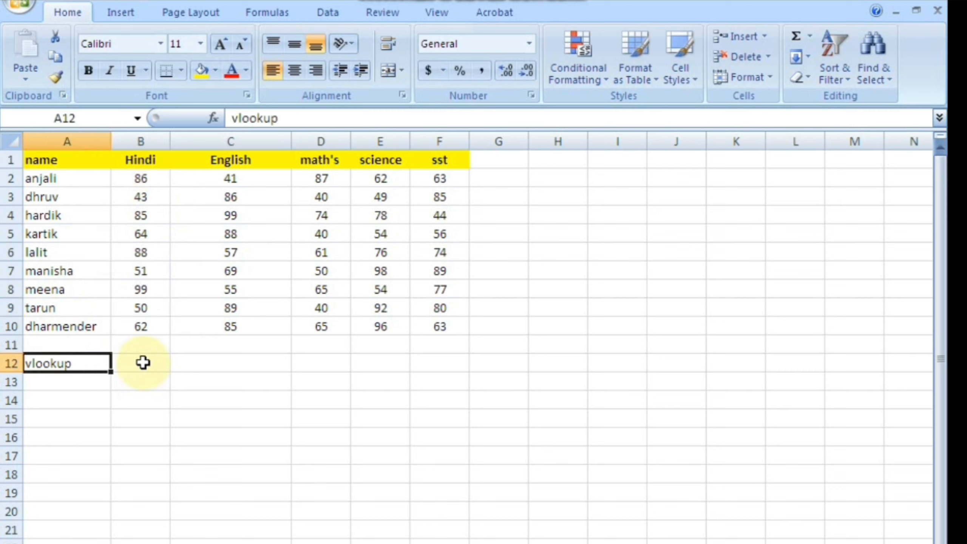
Step: Enter =VLOOKUP(A9,A1:F10,2,) in B12 to find the Hindi mark of the student in row 9
click(143, 361)
text(=vl)
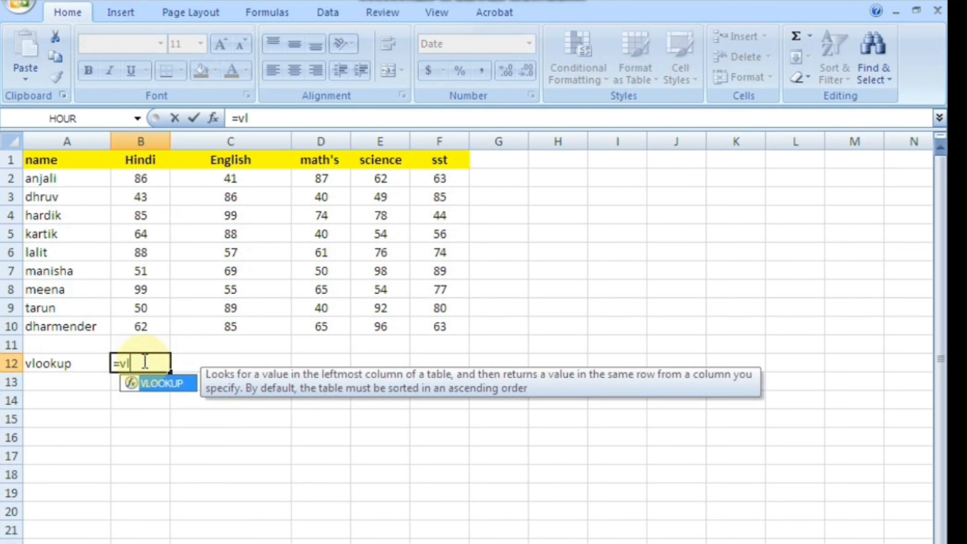
key(Tab)
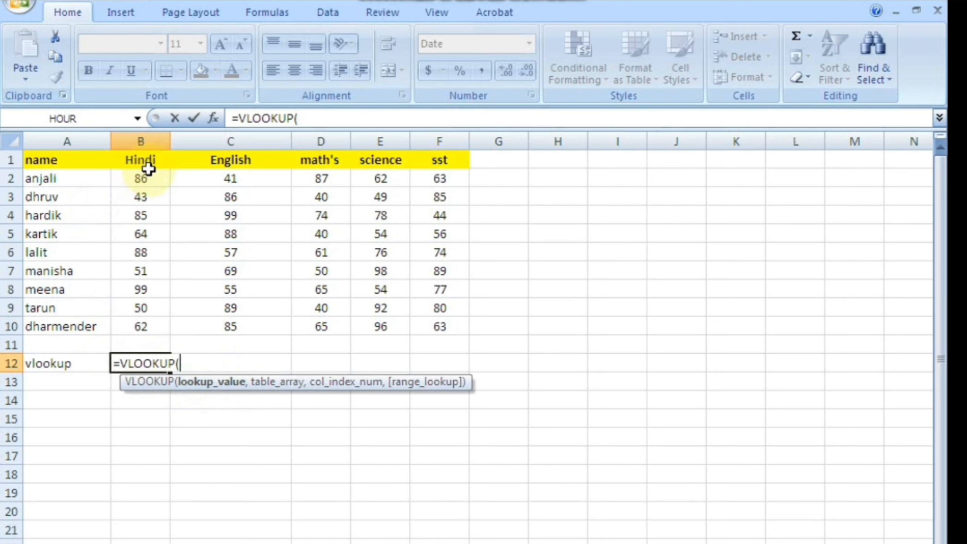
click(60, 308)
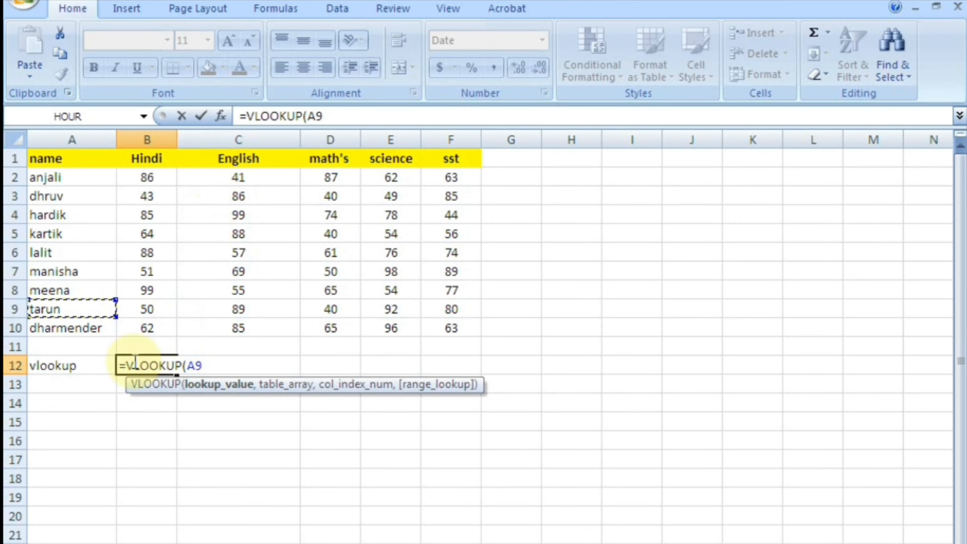
text(,)
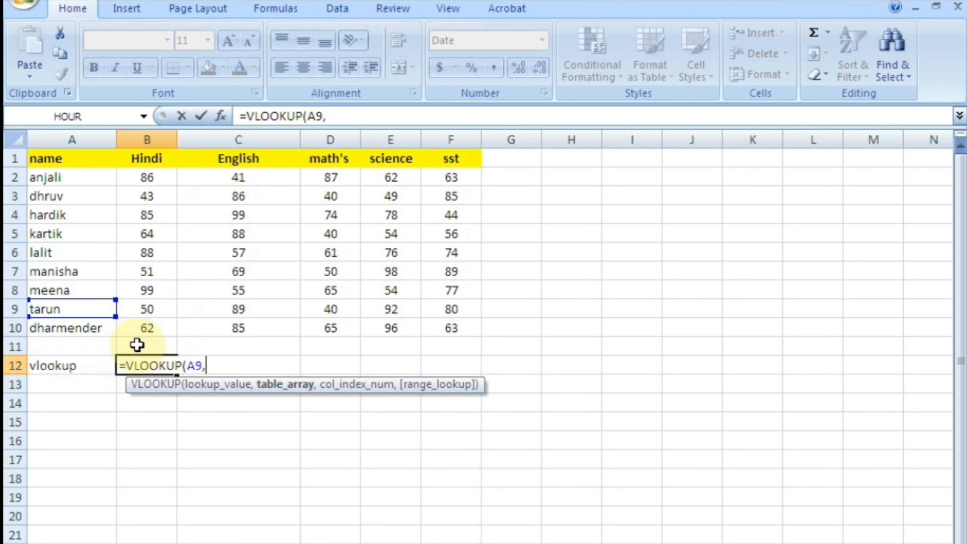
drag(71, 154, 436, 330)
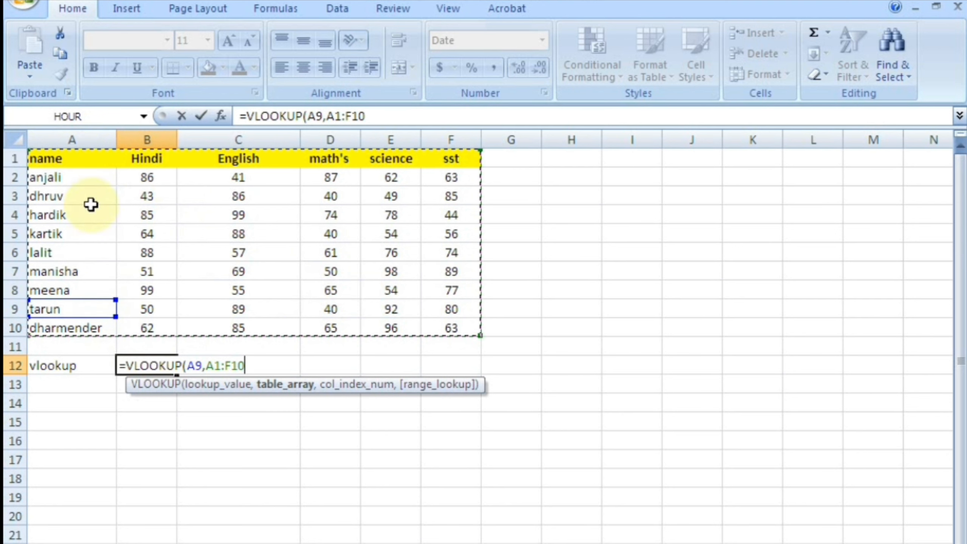
text(,2)
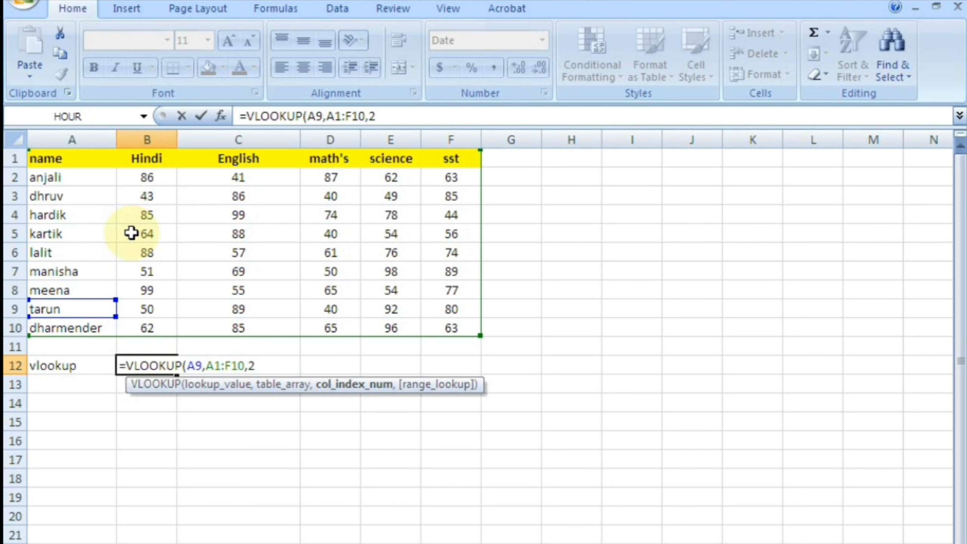
text(,)
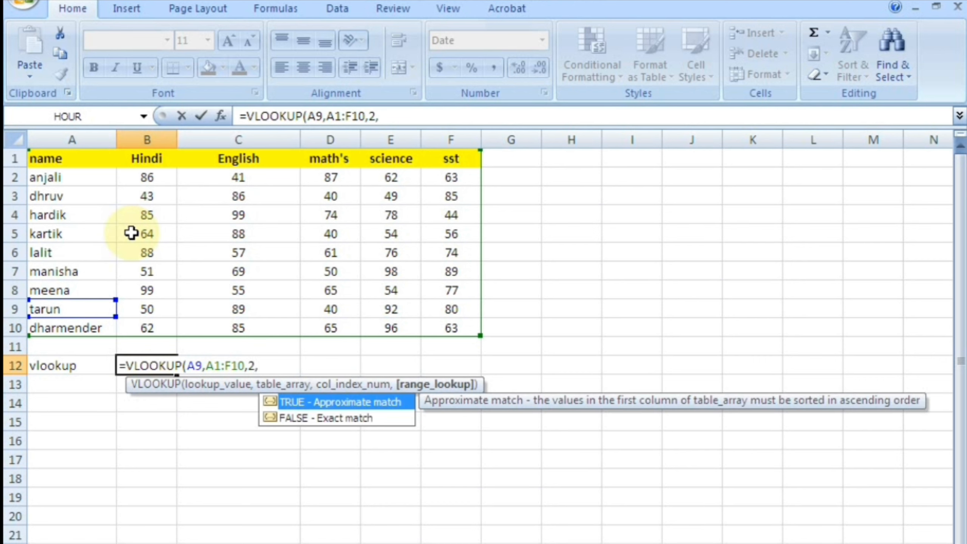
key(Down)
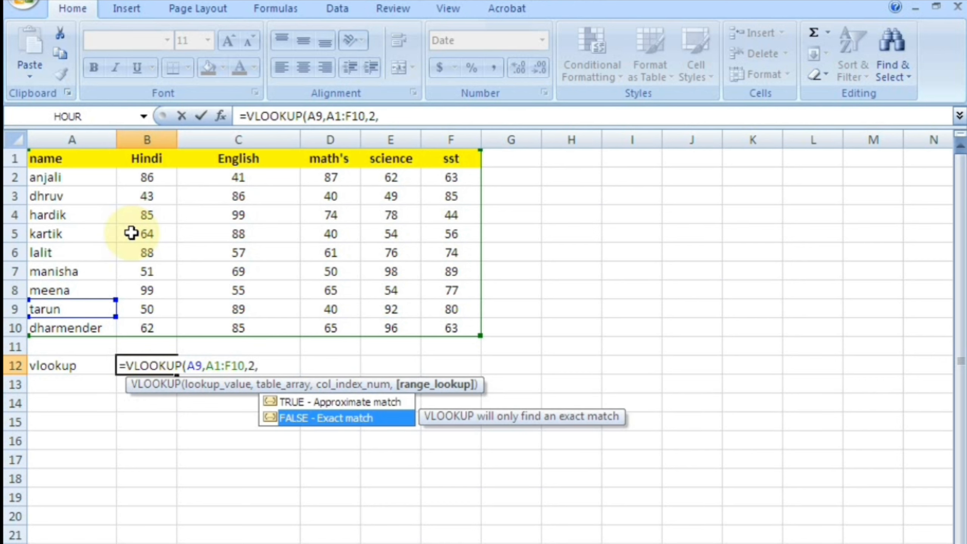
key(Up)
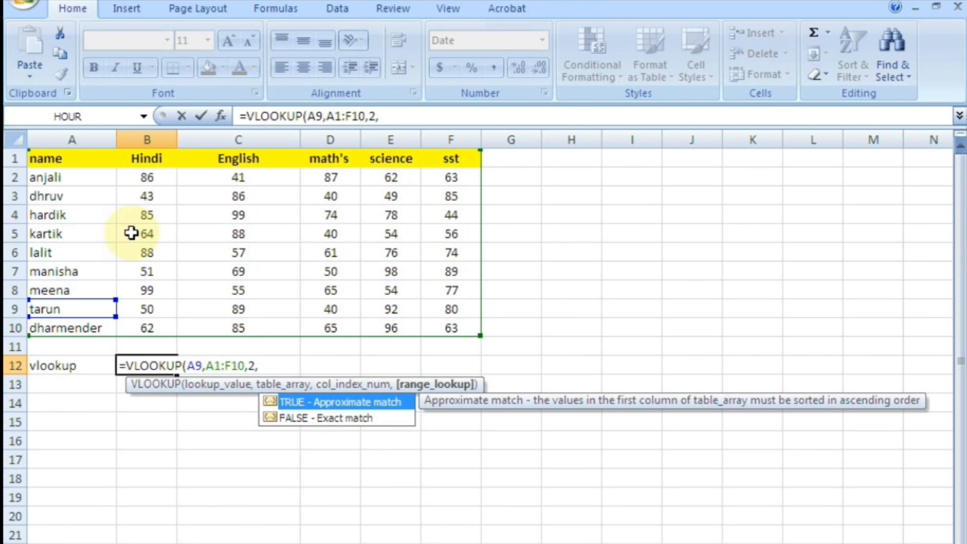
key(Down)
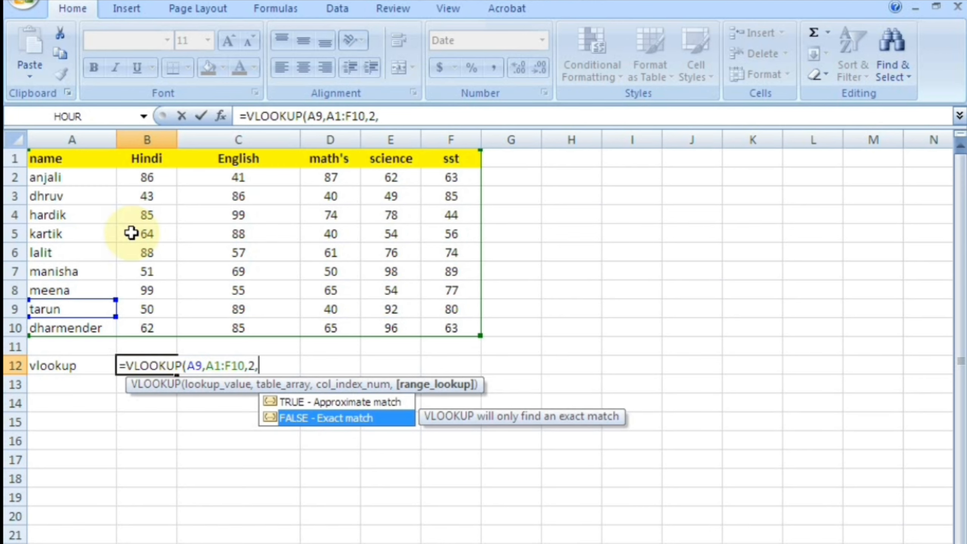
text())
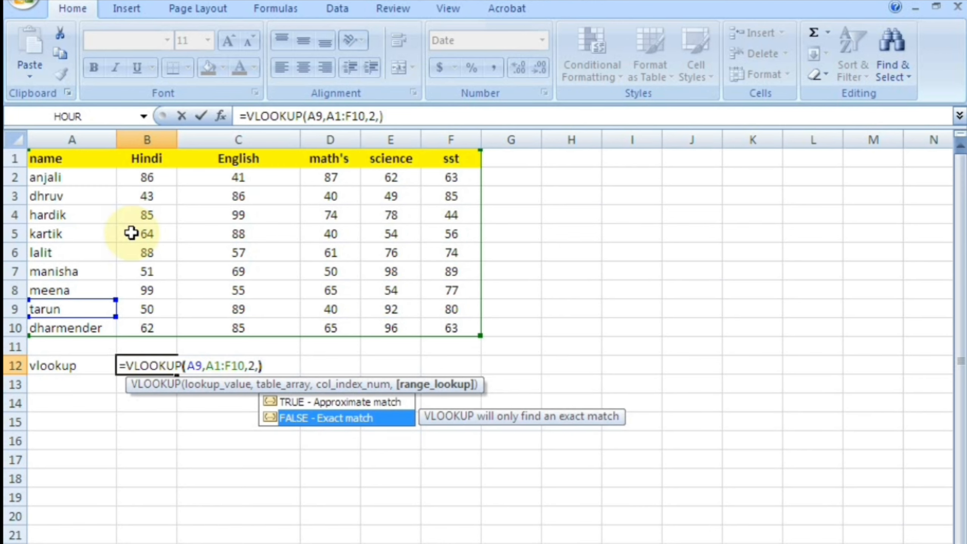
key(Return)
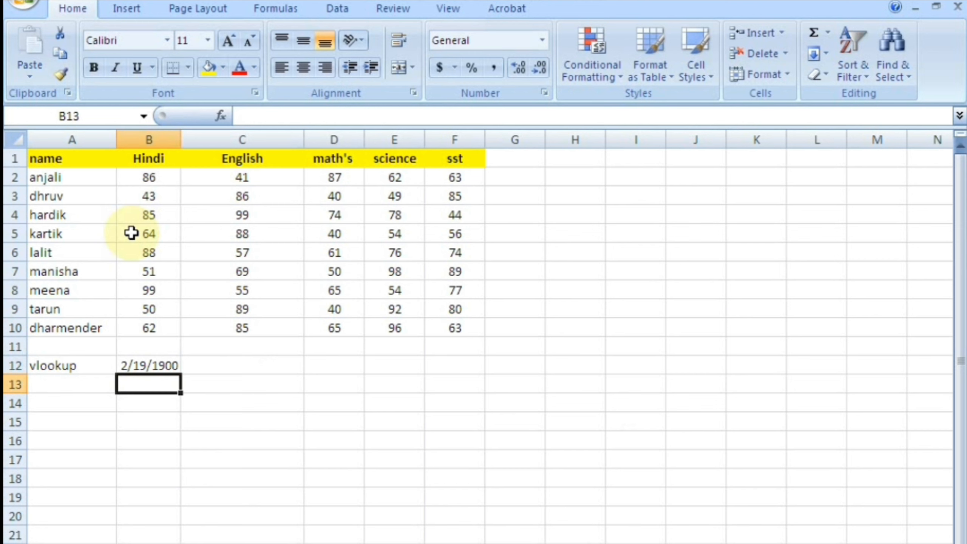
Step: Apply the General number format to the VLOOKUP result in B12 and compare it with the Hindi mark in B9
key(Up)
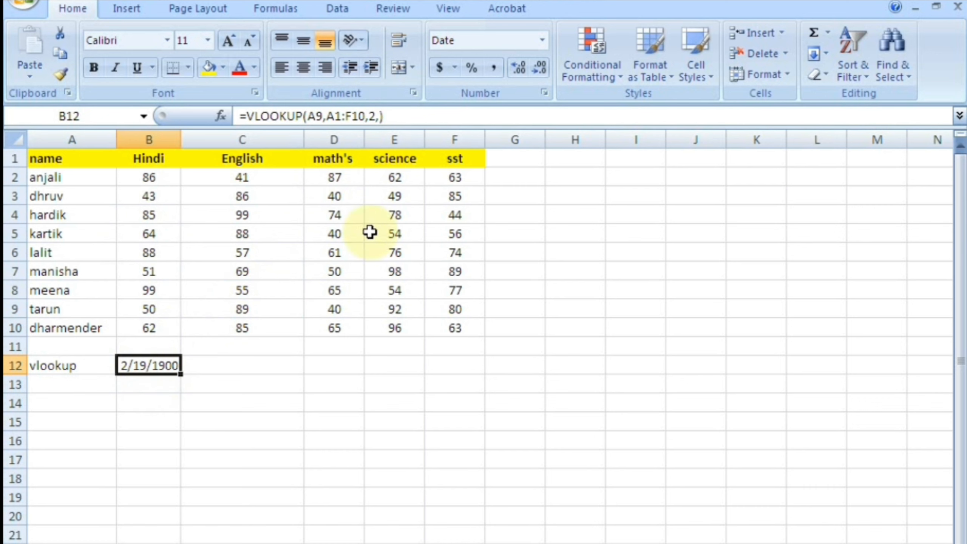
click(544, 40)
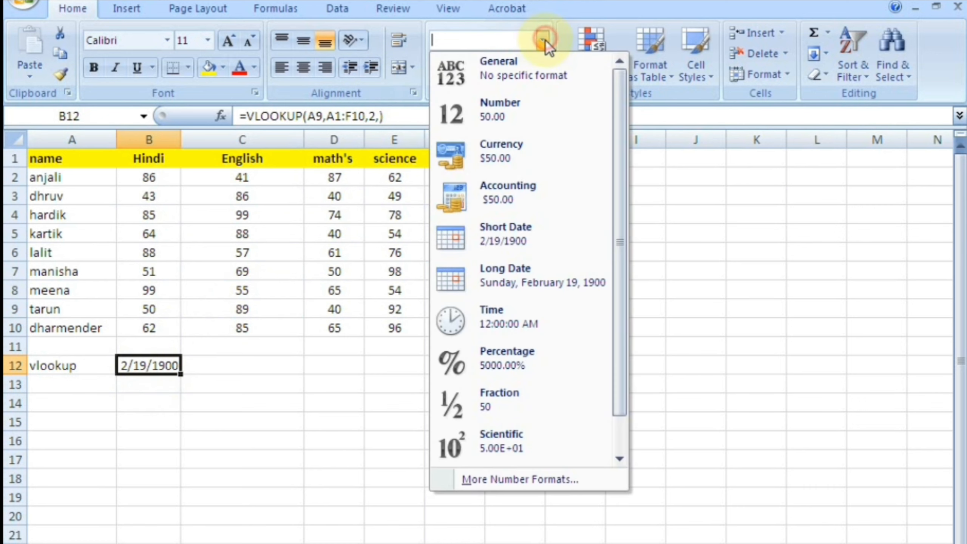
click(513, 72)
click(392, 311)
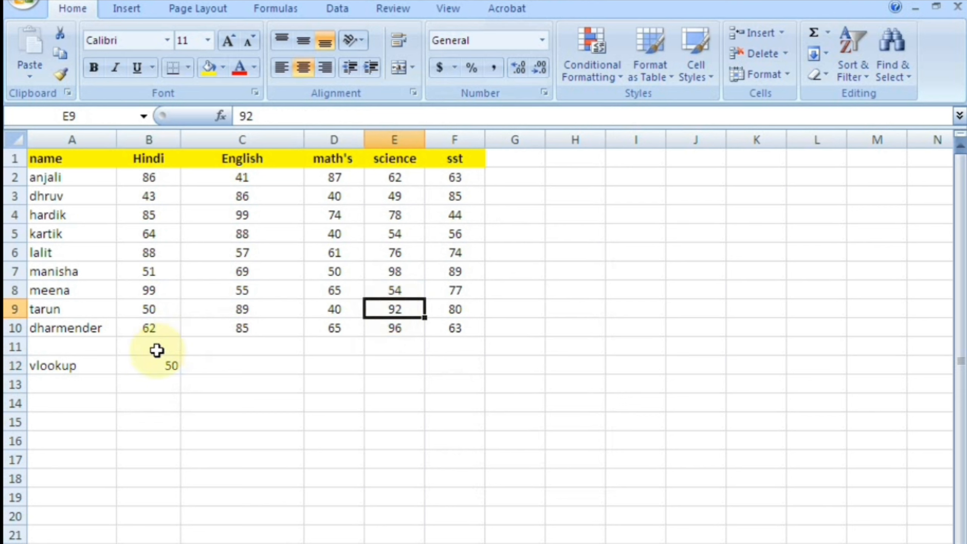
click(166, 364)
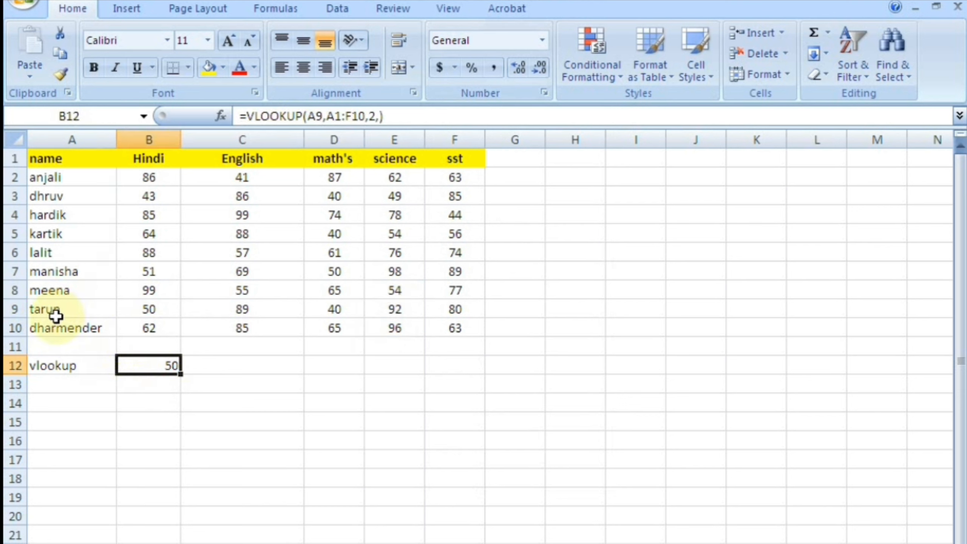
click(140, 307)
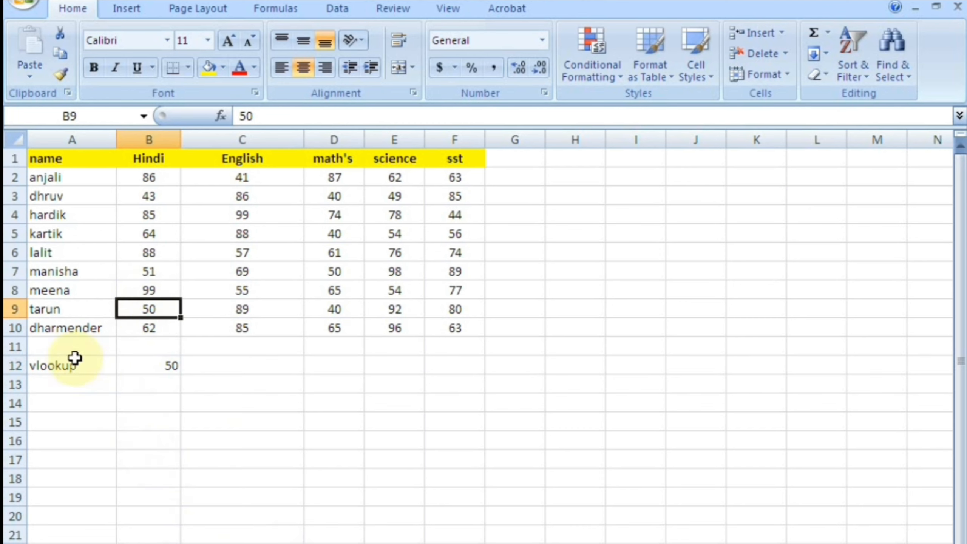
Step: Delete the cells in columns A to E from row 11 down, shifting cells left, and label A12 "vlookup" again
drag(66, 343, 394, 533)
key(ctrl+minus)
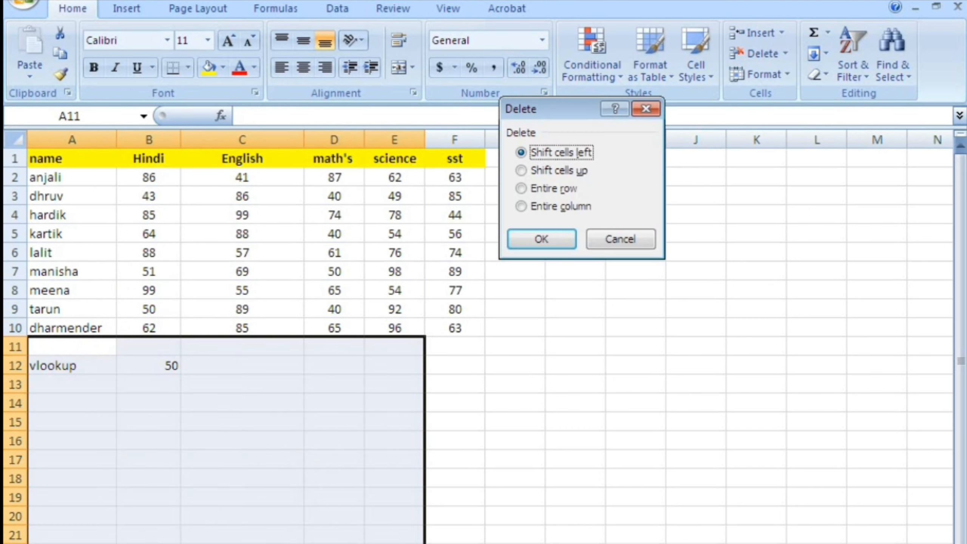
key(Return)
click(103, 365)
text(vlookup)
key(Tab)
Step: Rebuild the lookup in B12 as VLOOKUP with lookup value A9, table A1:F10, column index 2 and an empty range lookup argument
text(=vlo)
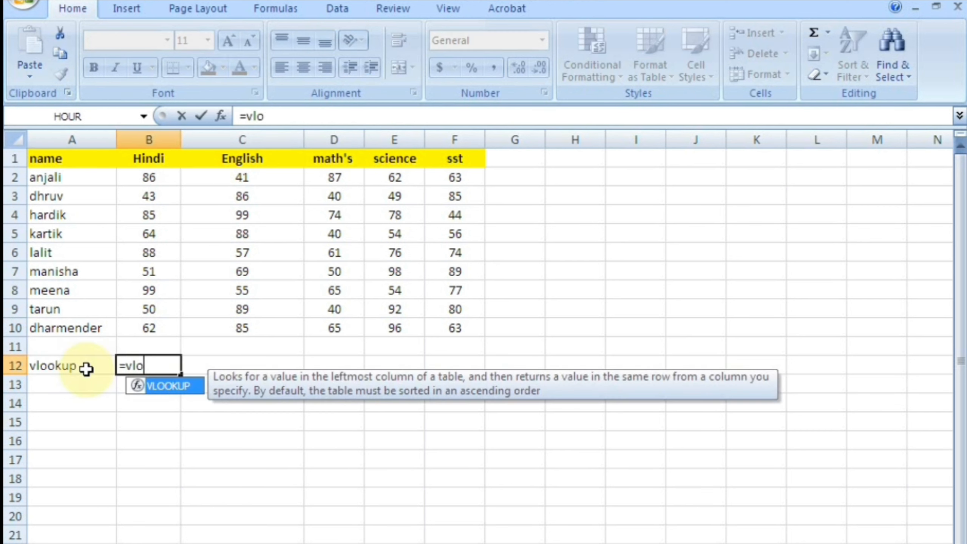
key(Tab)
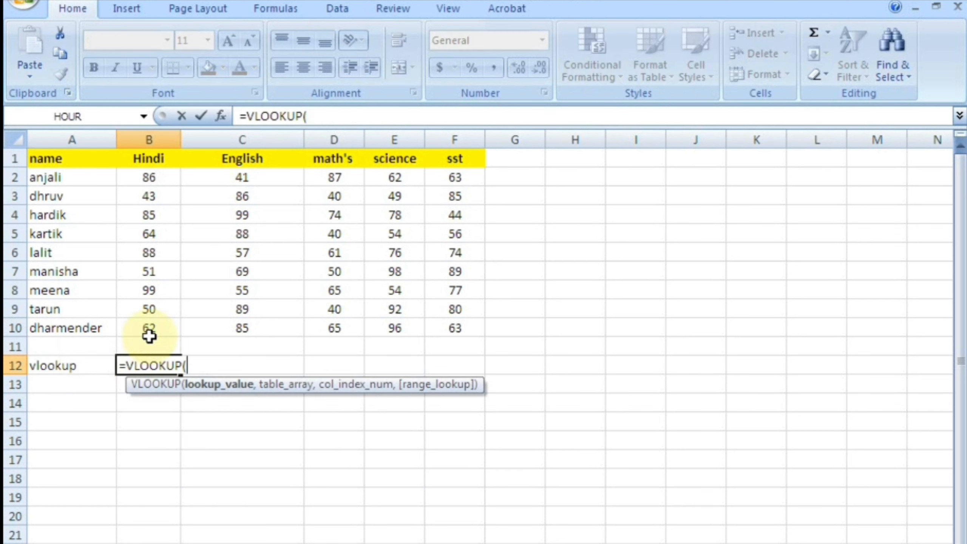
click(106, 308)
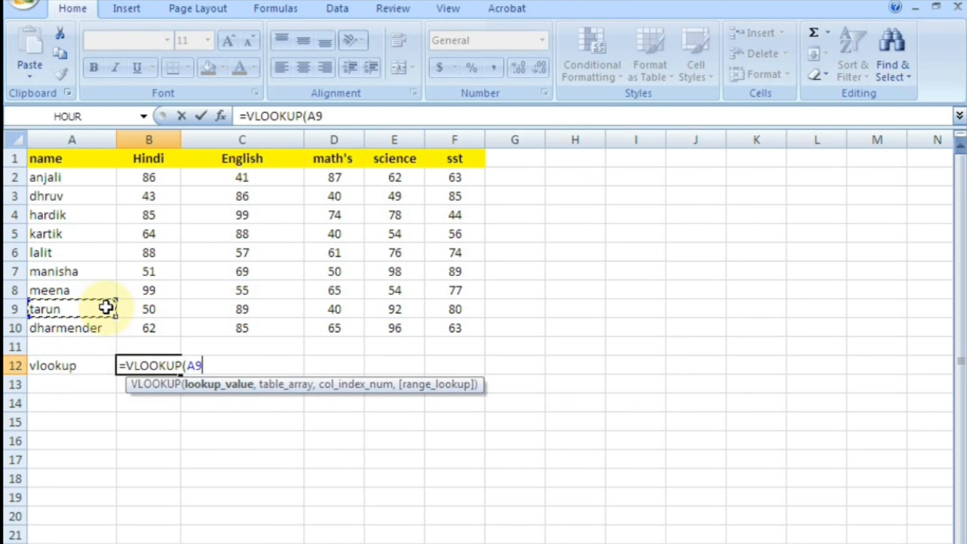
text(,)
drag(71, 158, 426, 325)
text(,)
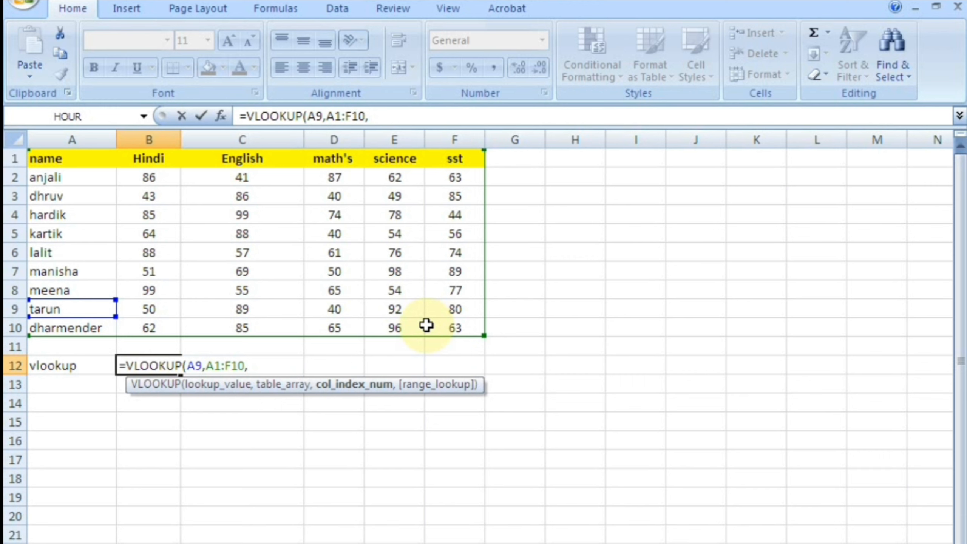
text(2)
text(,)
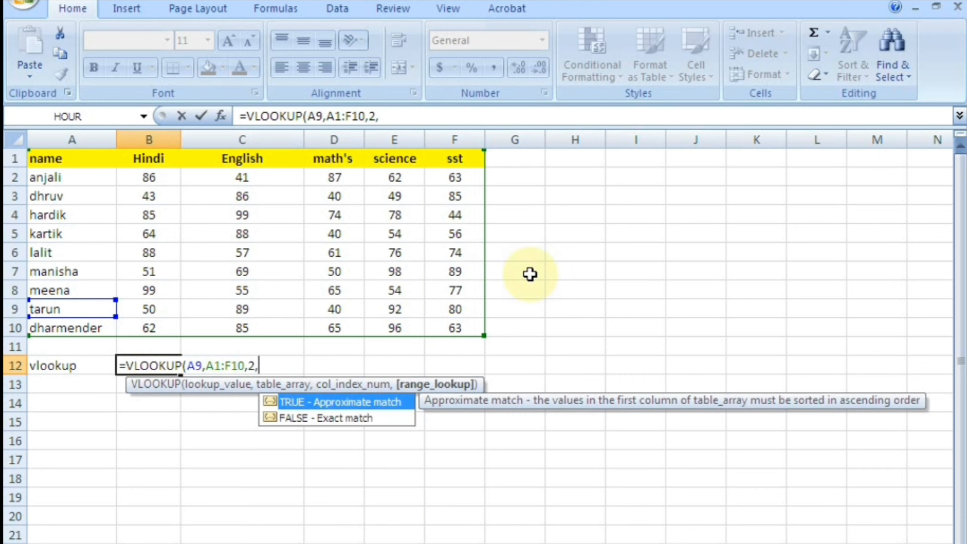
key(Down)
key(Return)
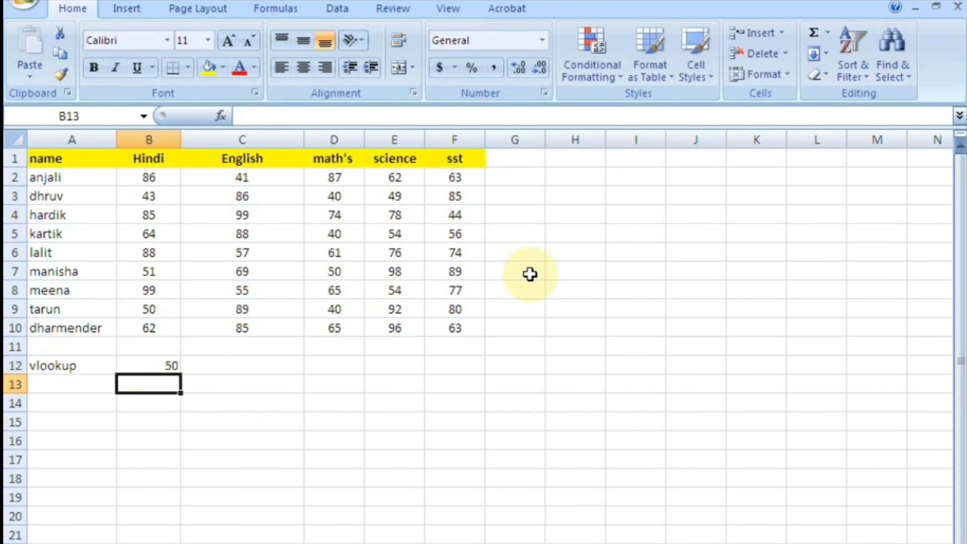
Step: Label cell A14 "hlookup" below the VLOOKUP row
click(53, 400)
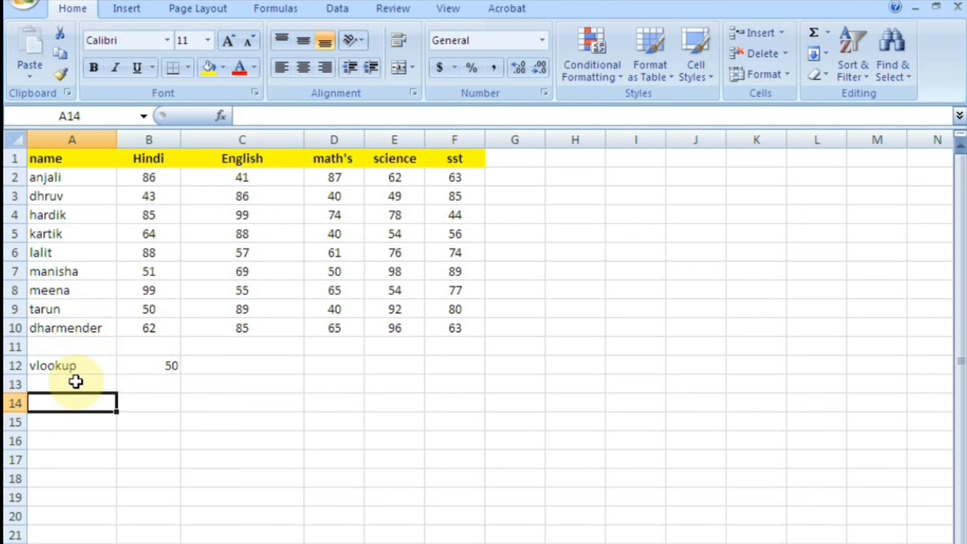
text(hlookup)
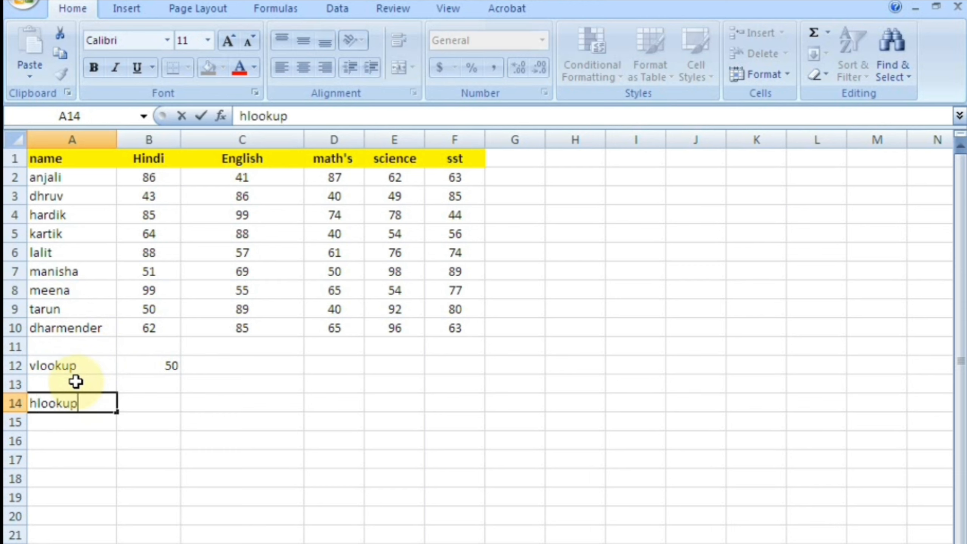
key(Return)
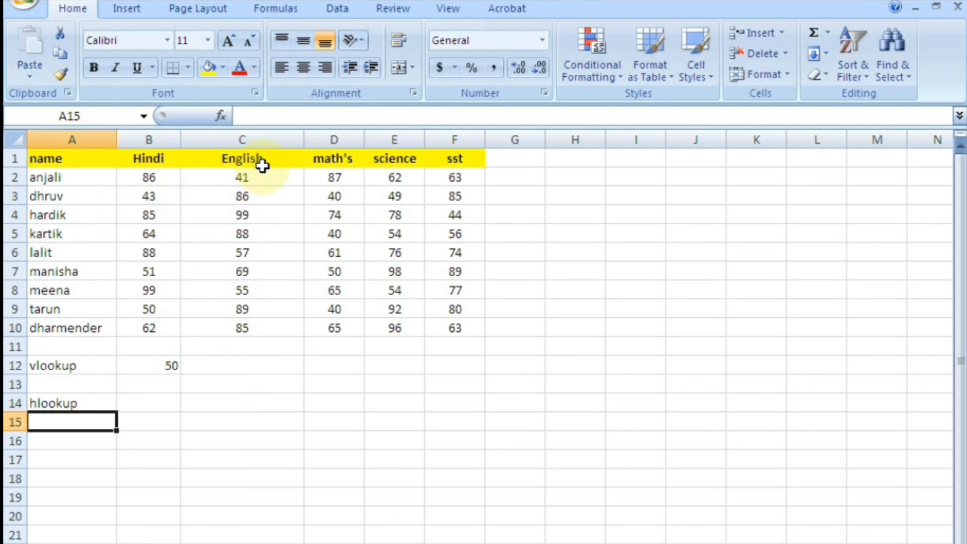
Step: Enter =HLOOKUP(C1,A1:F10,6,) in A15 to find the English mark in row 6, and check it against C6
text(=)
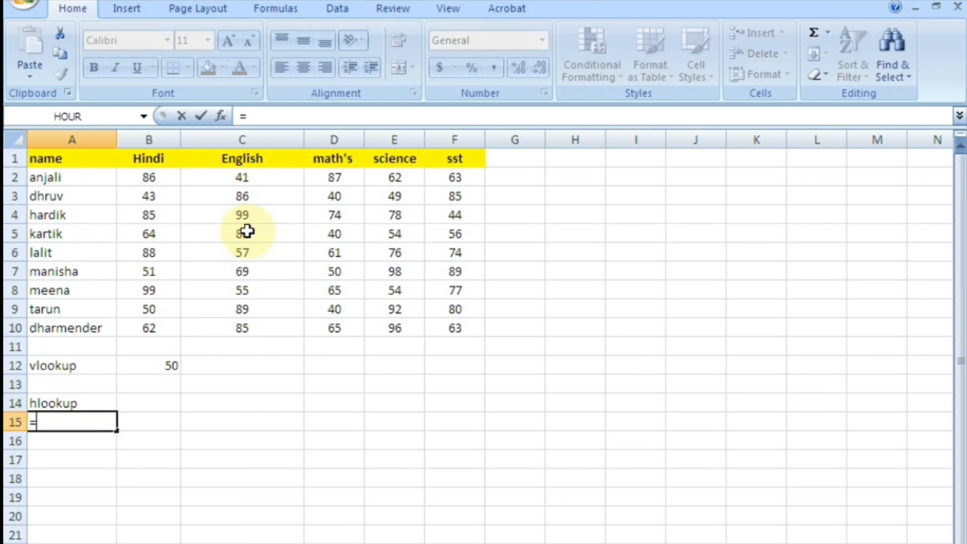
text(hlo)
key(Tab)
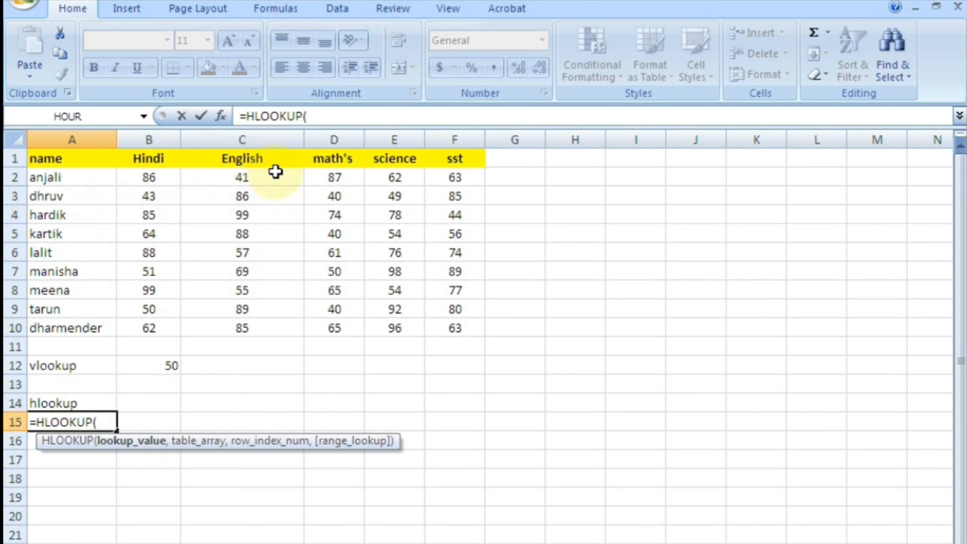
click(256, 160)
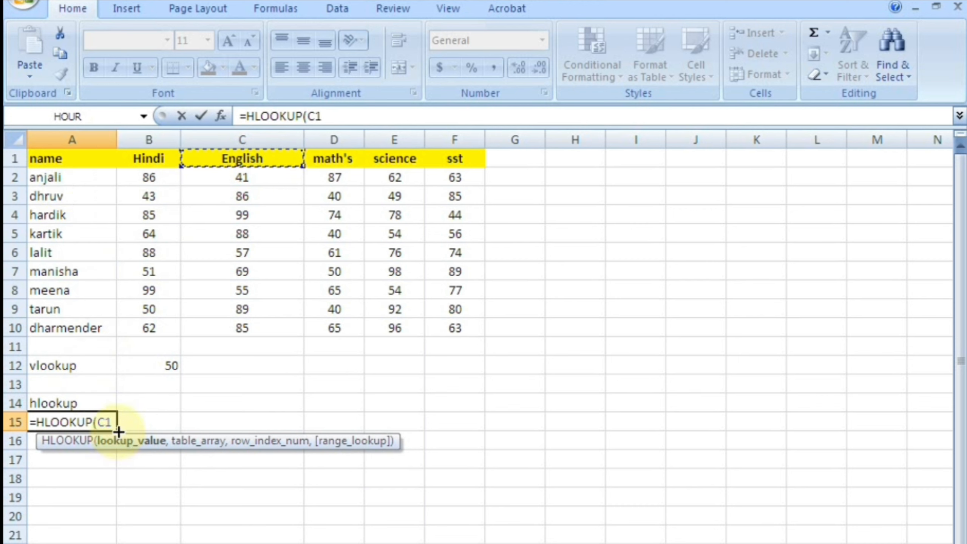
text(,)
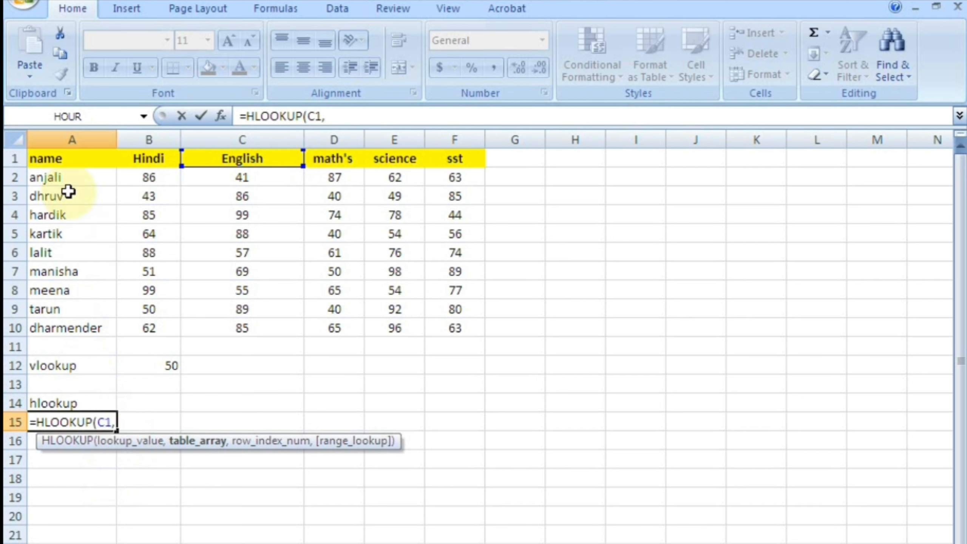
drag(64, 152, 434, 314)
text(,6)
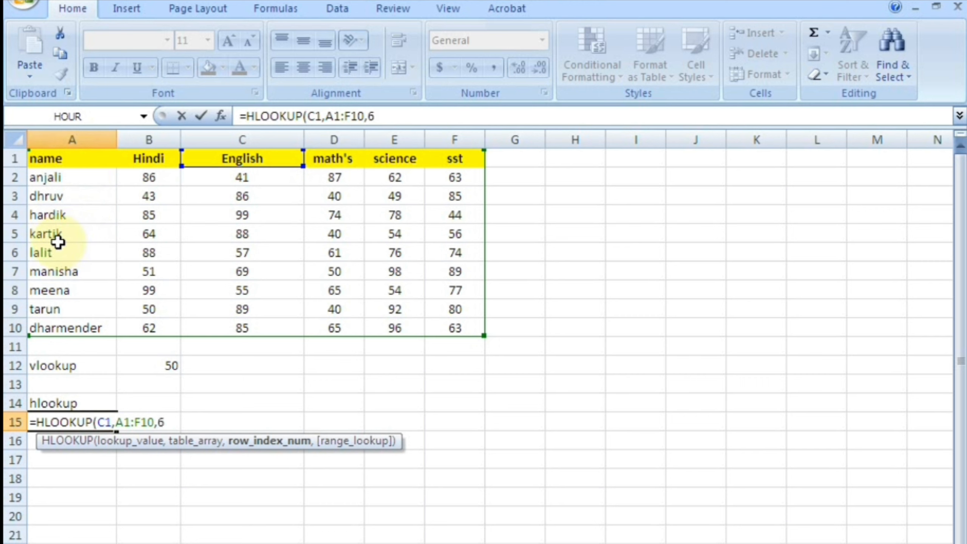
text(,)
key(Down)
text())
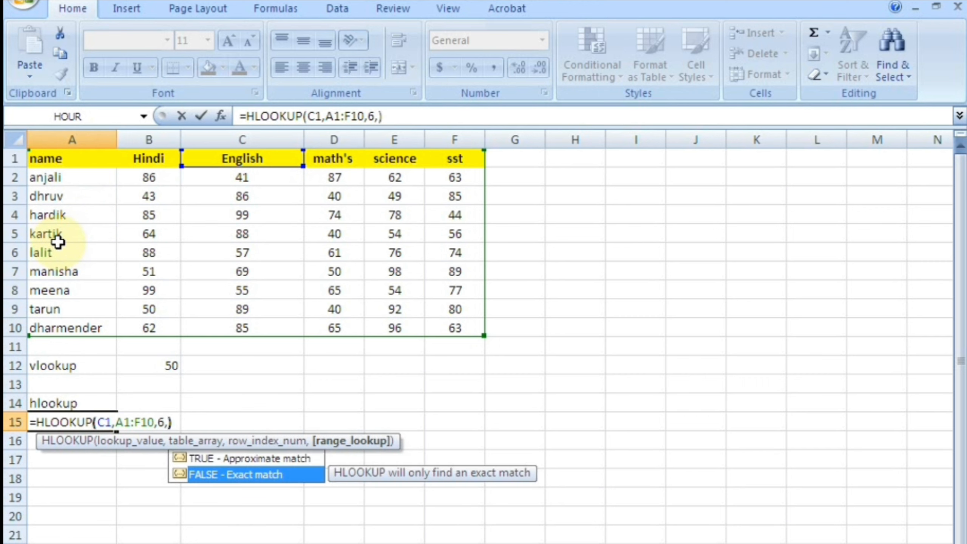
key(Return)
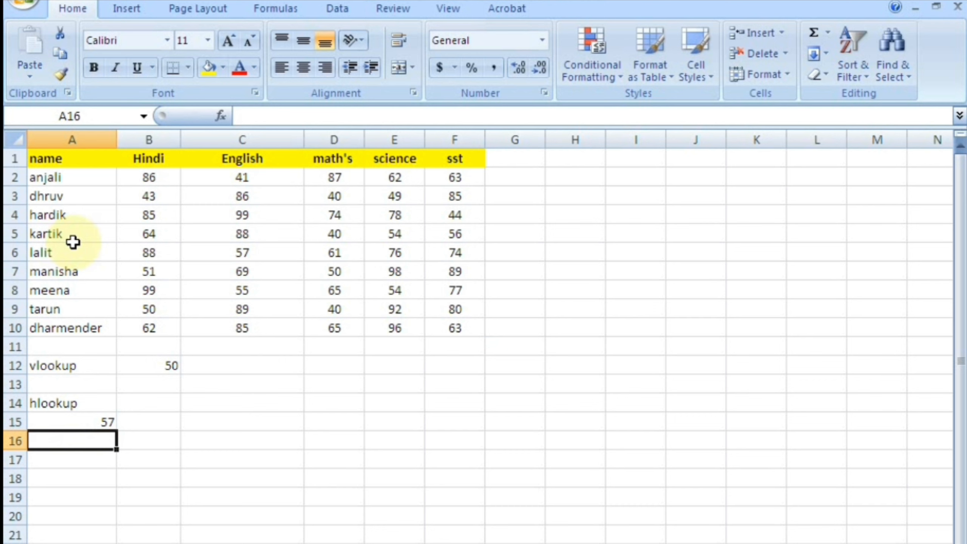
click(105, 250)
click(268, 250)
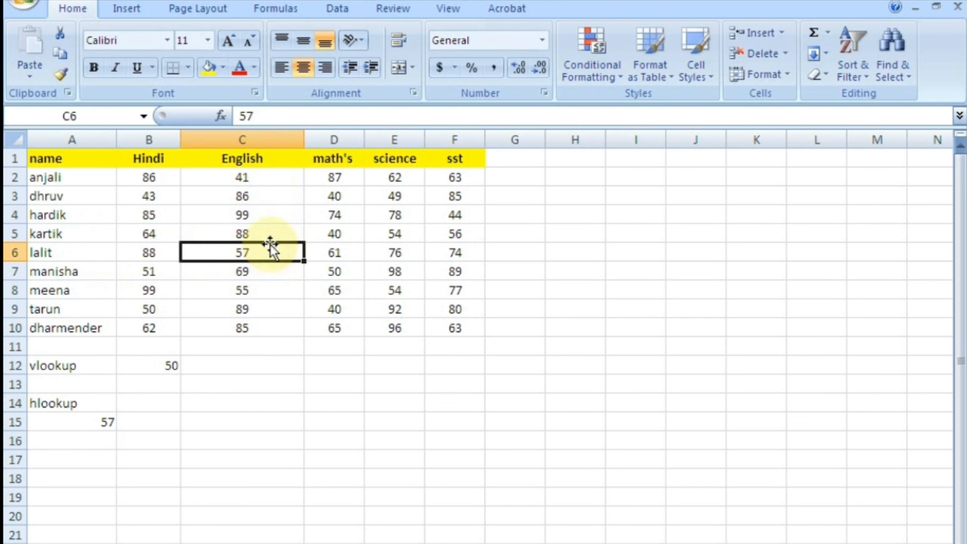
Step: Clear the old lookup labels and formulas from cells A11:B15
drag(63, 344, 178, 415)
key(Delete)
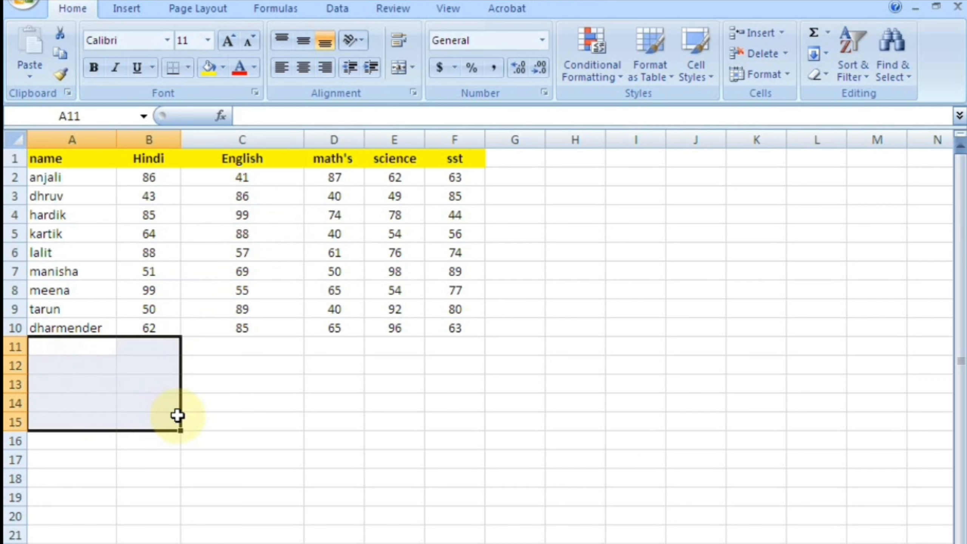
click(177, 415)
Step: Copy the student name from A6 into A15 as the lookup name
click(43, 420)
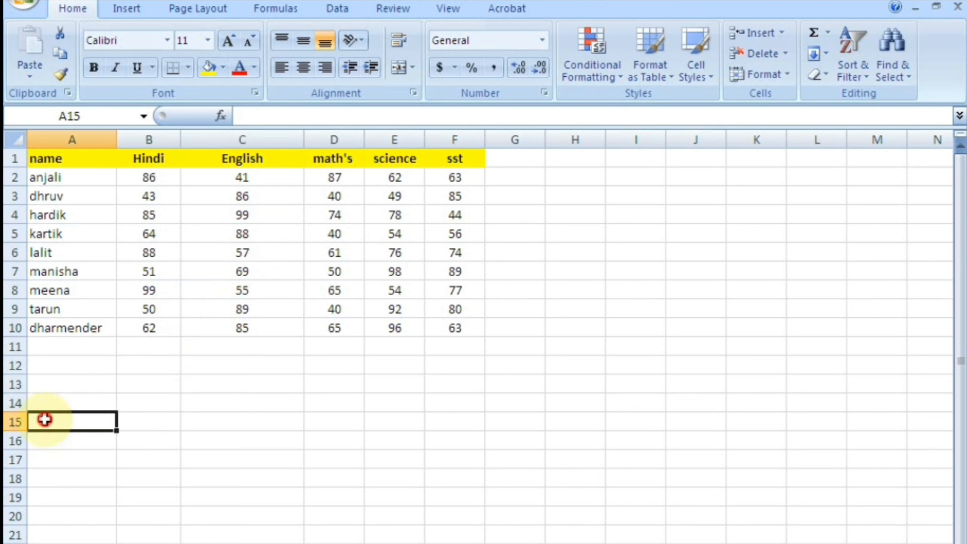
click(87, 237)
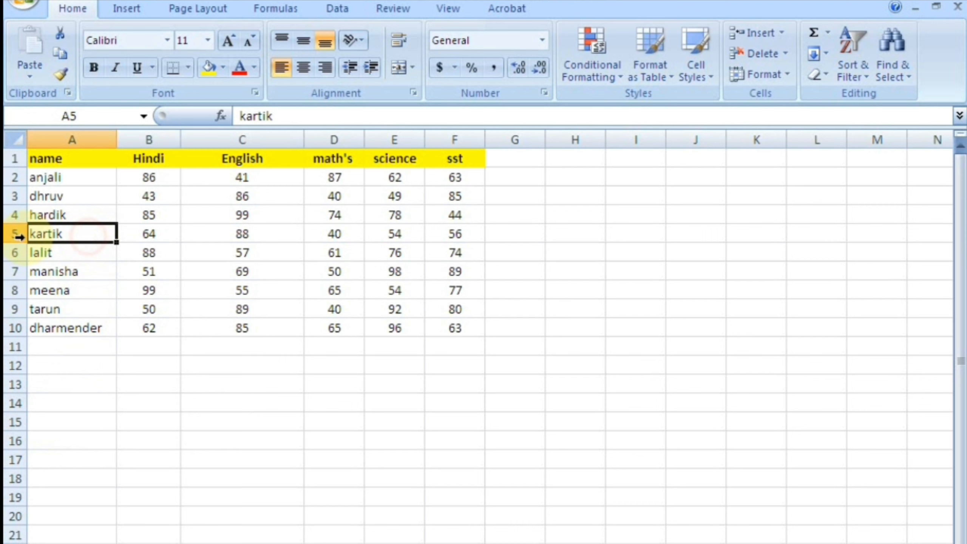
click(52, 255)
key(ctrl+c)
click(71, 421)
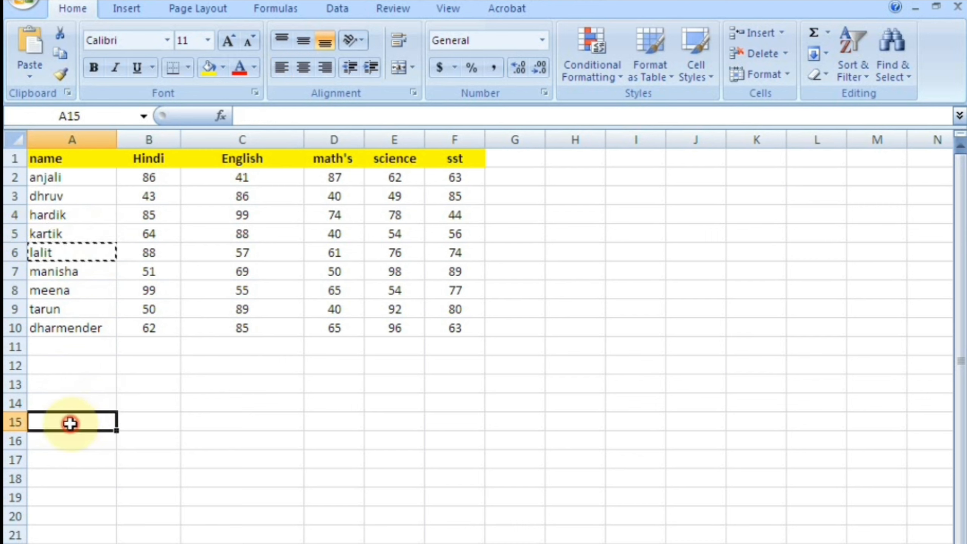
key(ctrl+v)
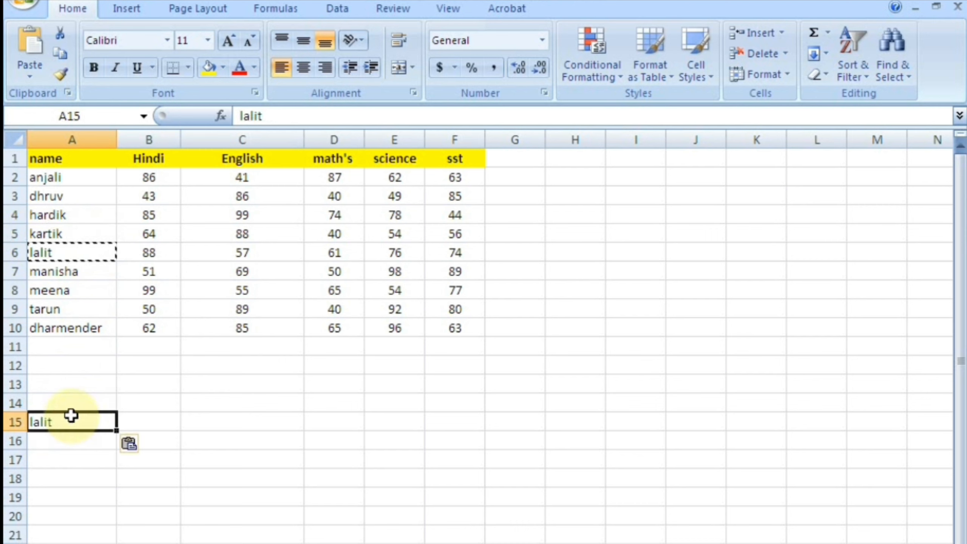
Step: Enter =VLOOKUP(A15,A1:F10,4,) in B15 to find the student's math's mark, and check it against D6
click(136, 425)
text(=vlo)
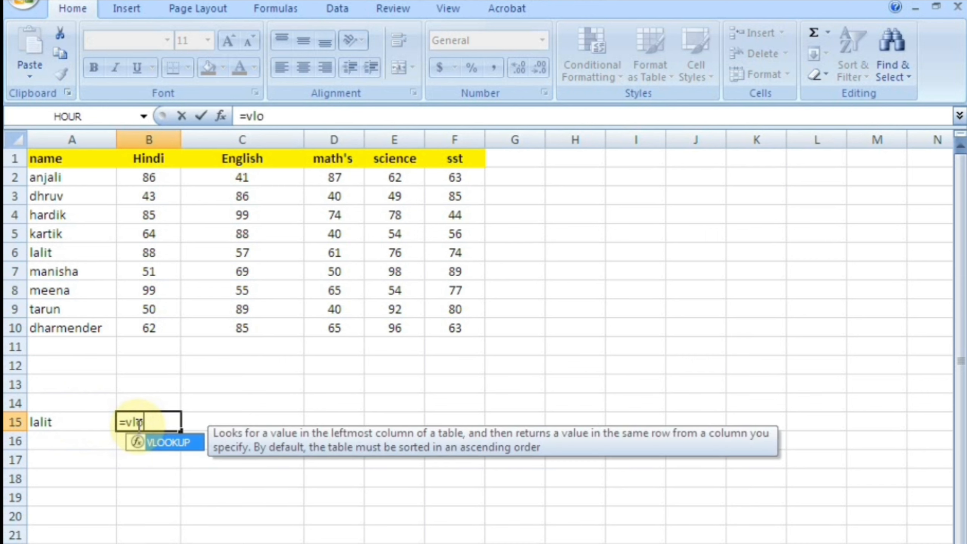
key(Tab)
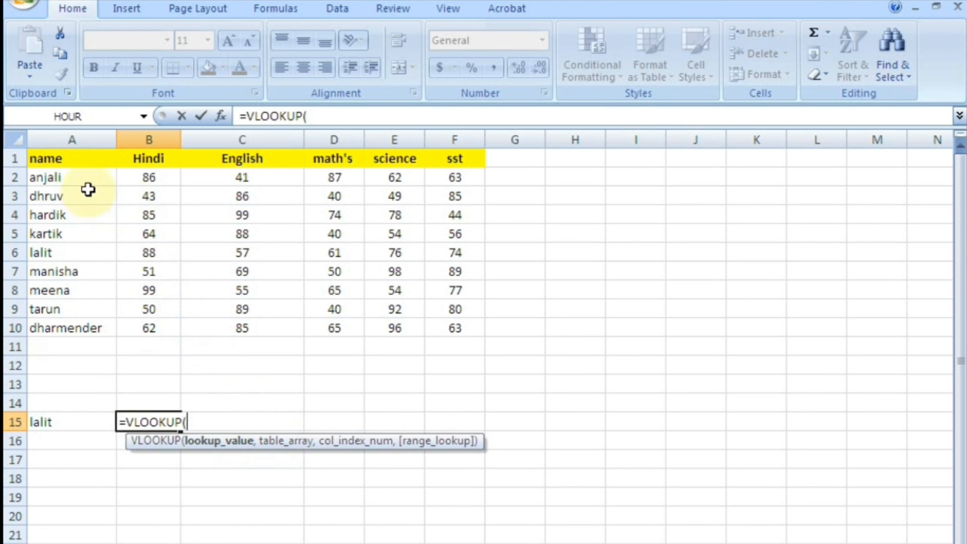
click(88, 428)
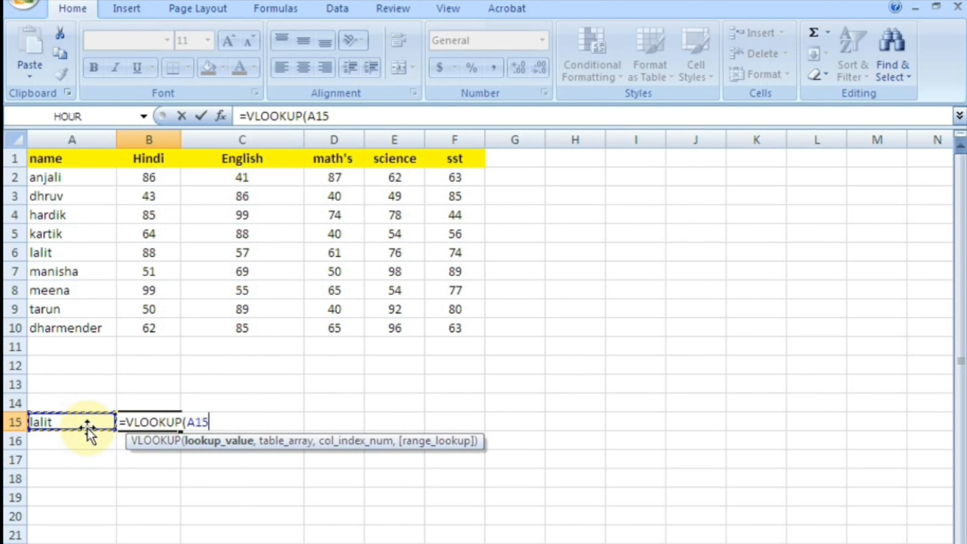
text(,)
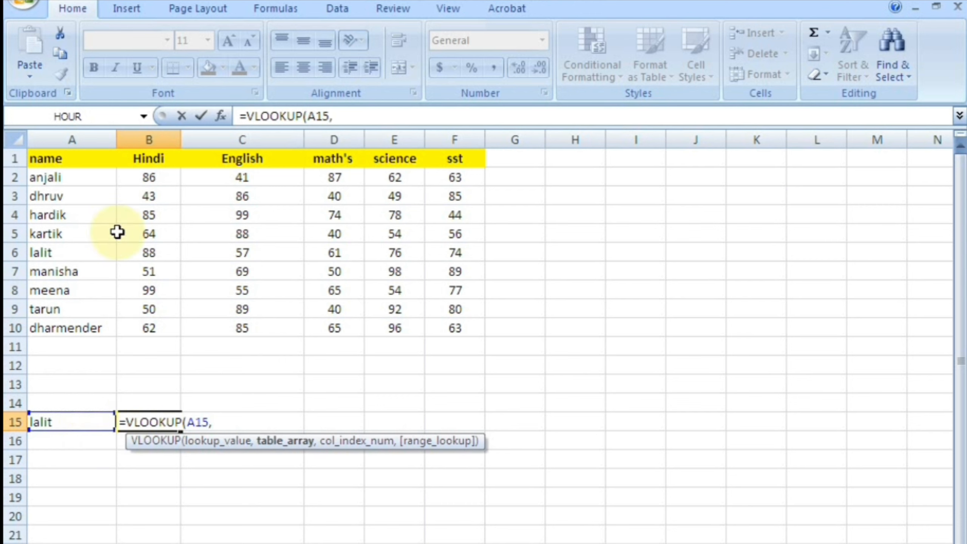
click(74, 154)
drag(73, 154, 429, 319)
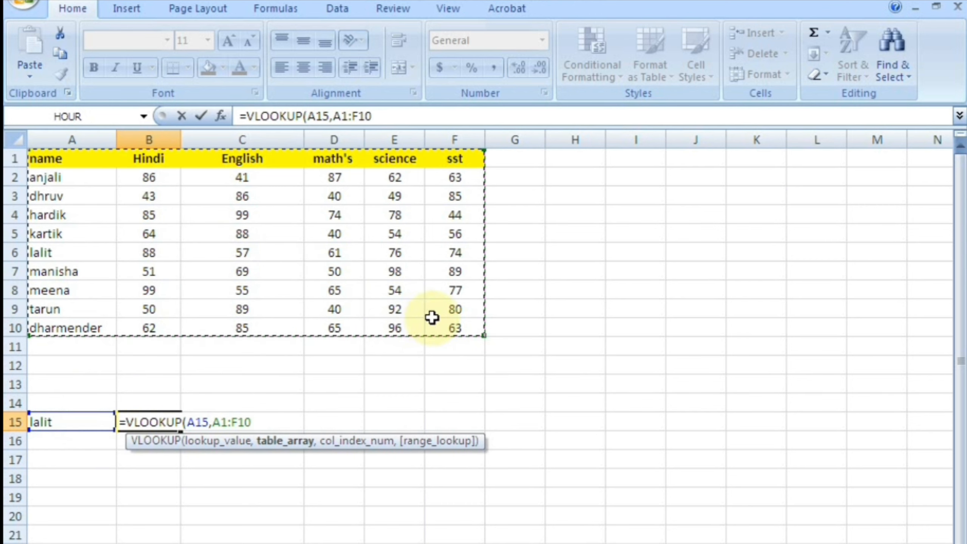
text(,)
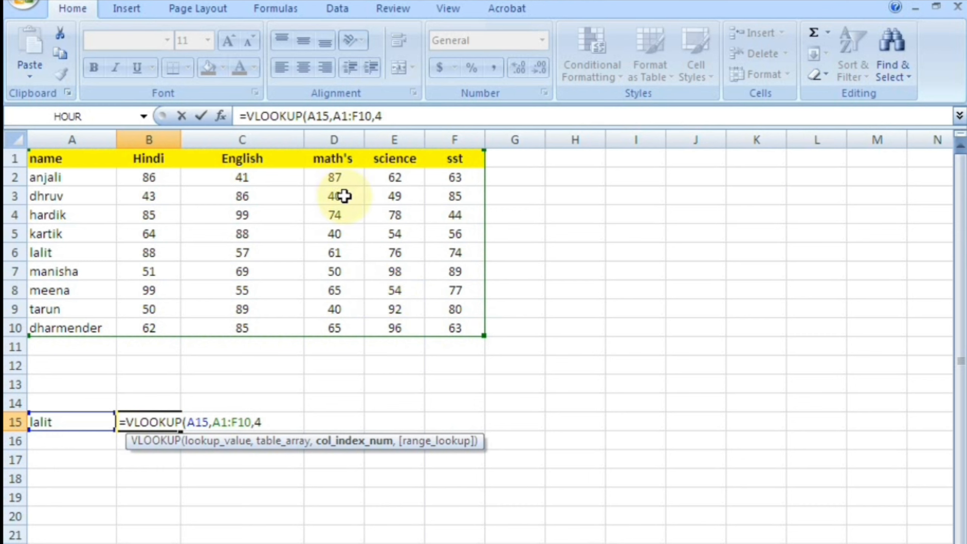
text(4,)
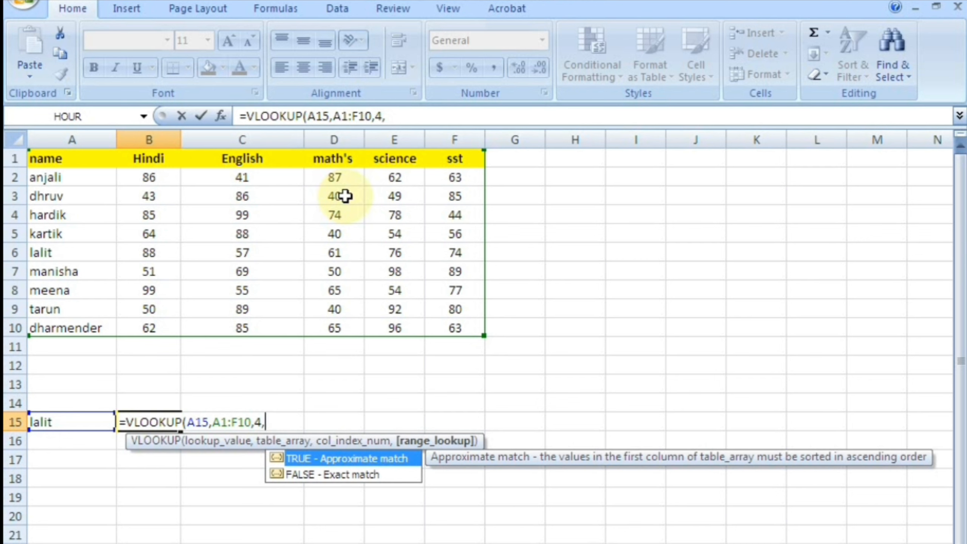
key(Down)
key(Return)
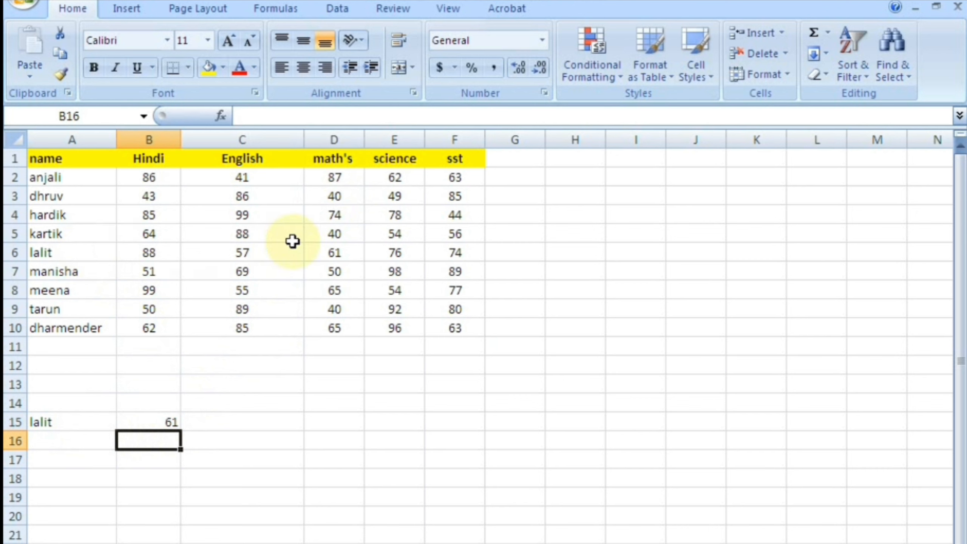
click(324, 251)
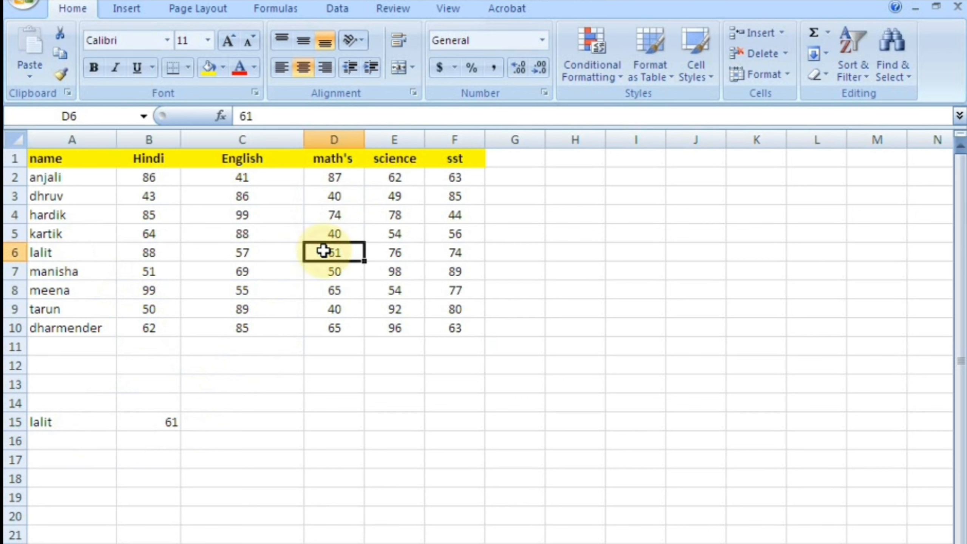
Step: Replace the lookup name in A15 with a copy of the name in A3, and compare B15 with D3
click(73, 423)
click(45, 192)
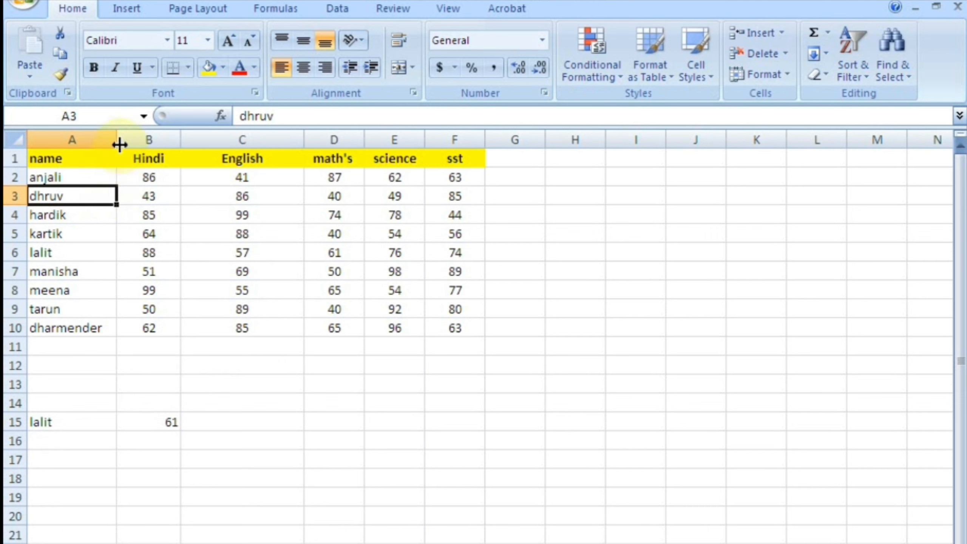
key(ctrl+c)
click(77, 415)
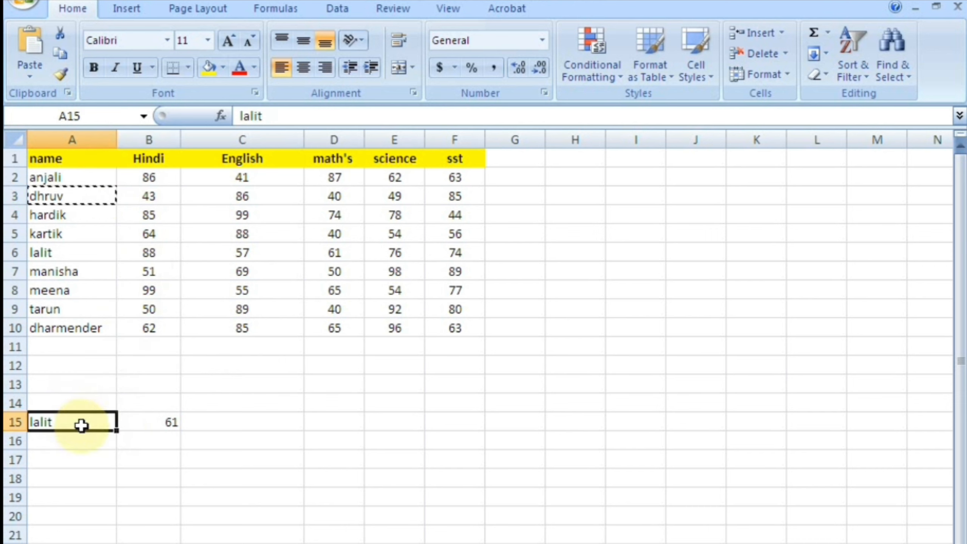
key(ctrl+v)
click(170, 419)
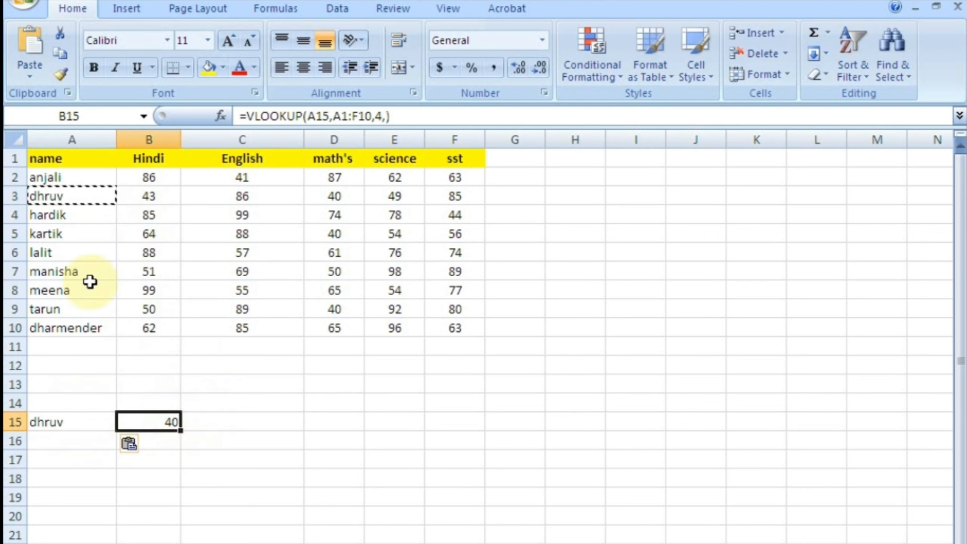
click(63, 421)
click(139, 422)
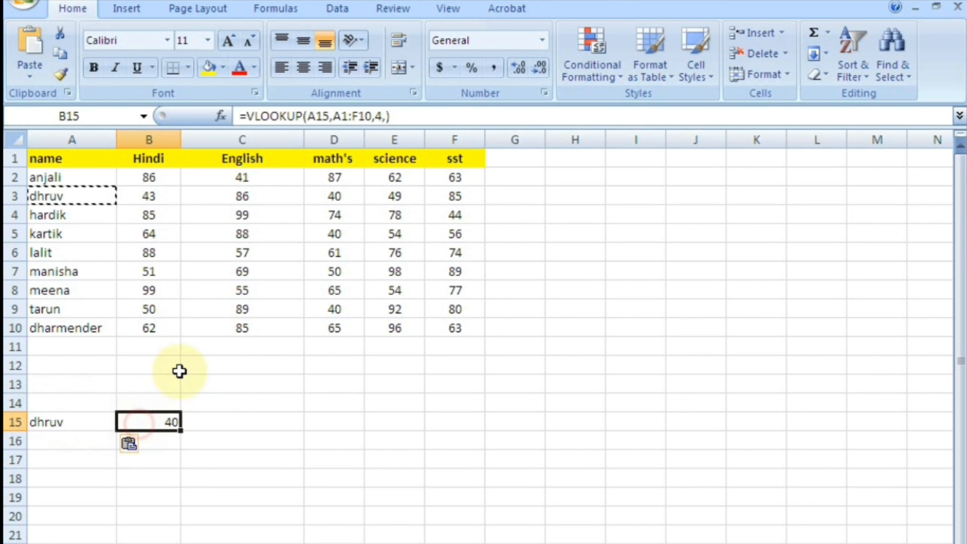
click(340, 199)
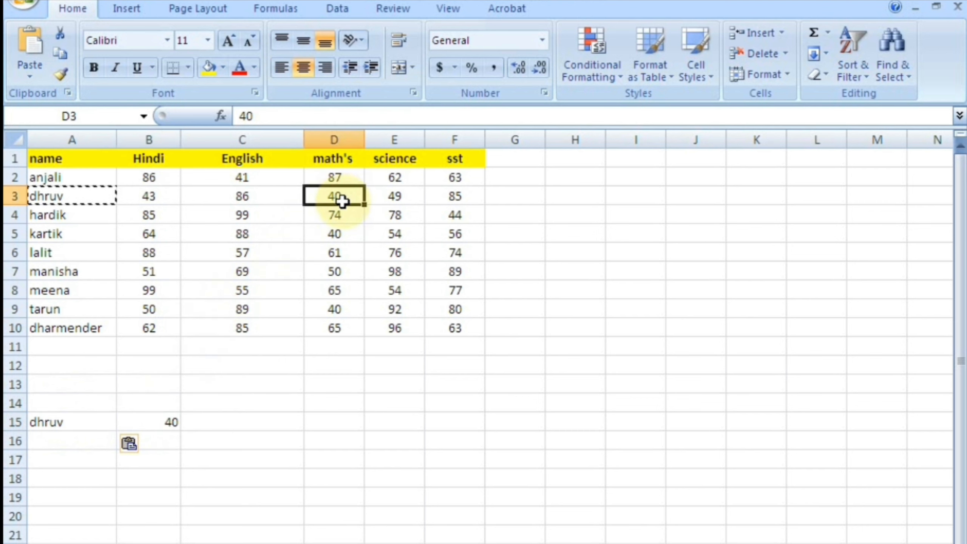
Step: Change the lookup name in A15 to the student name listed in A9
click(95, 419)
text(tarun)
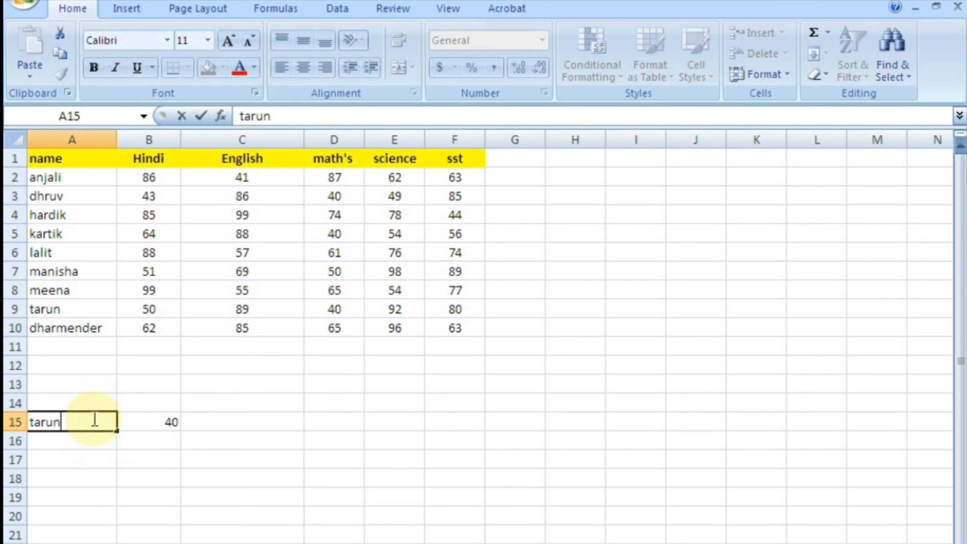
key(Return)
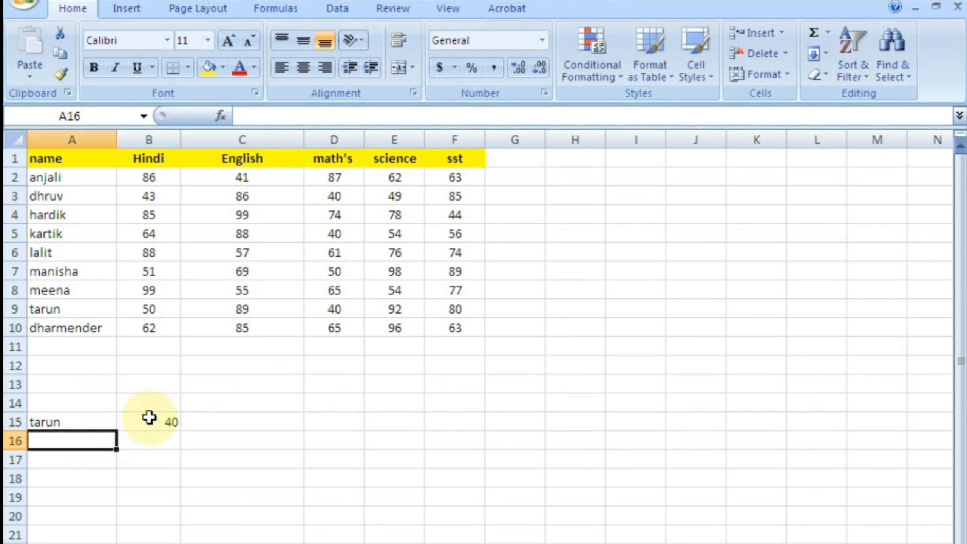
Step: Change the lookup name in A15 to the student listed in A8, and check B15's formula against the math's column
click(73, 421)
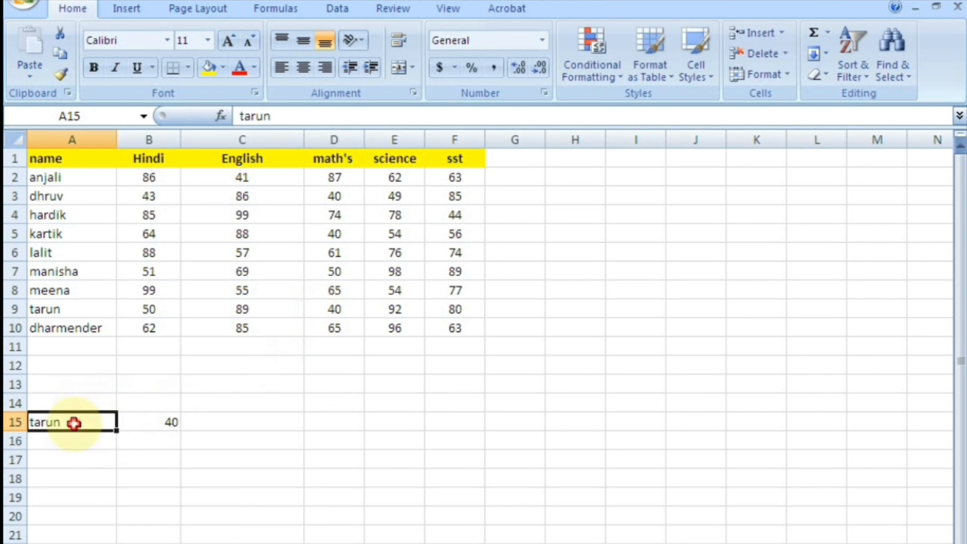
text(m)
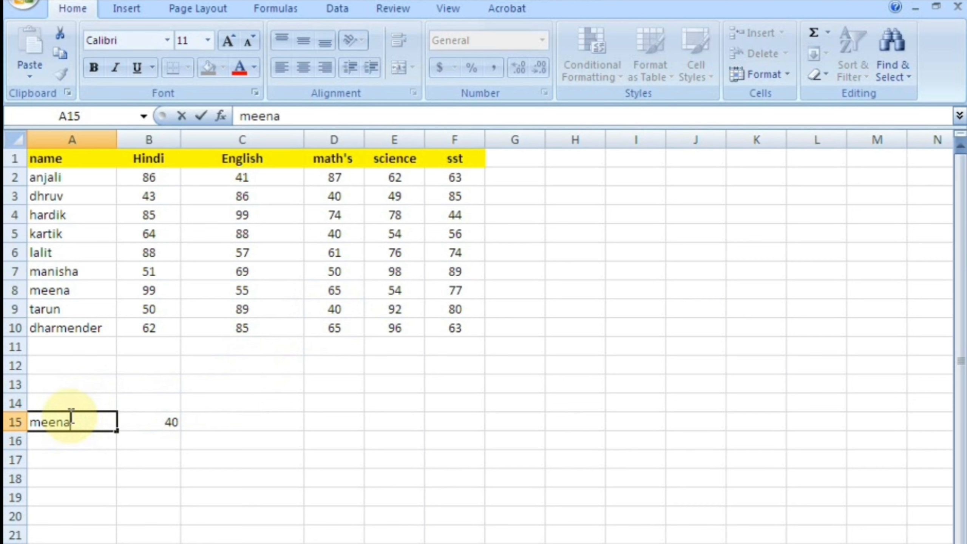
text(eena)
key(Return)
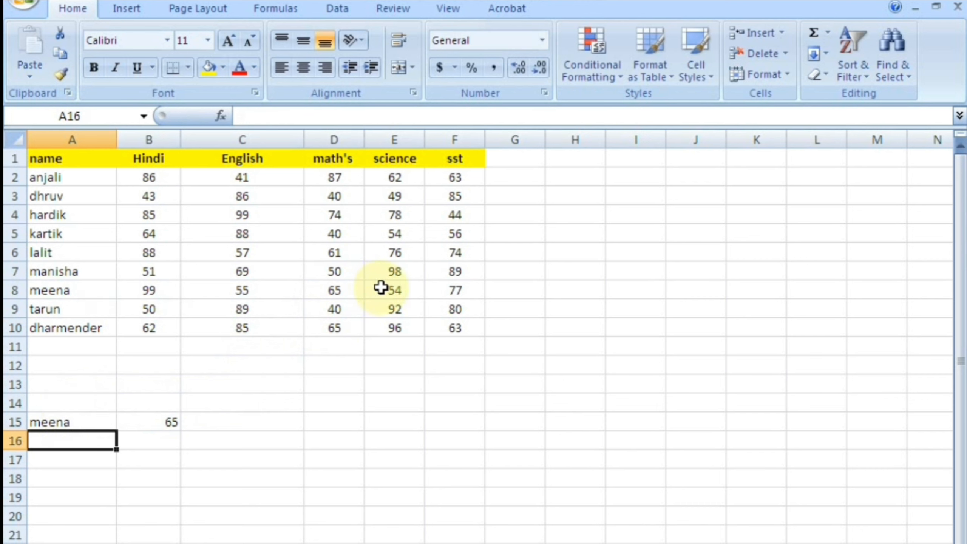
click(158, 418)
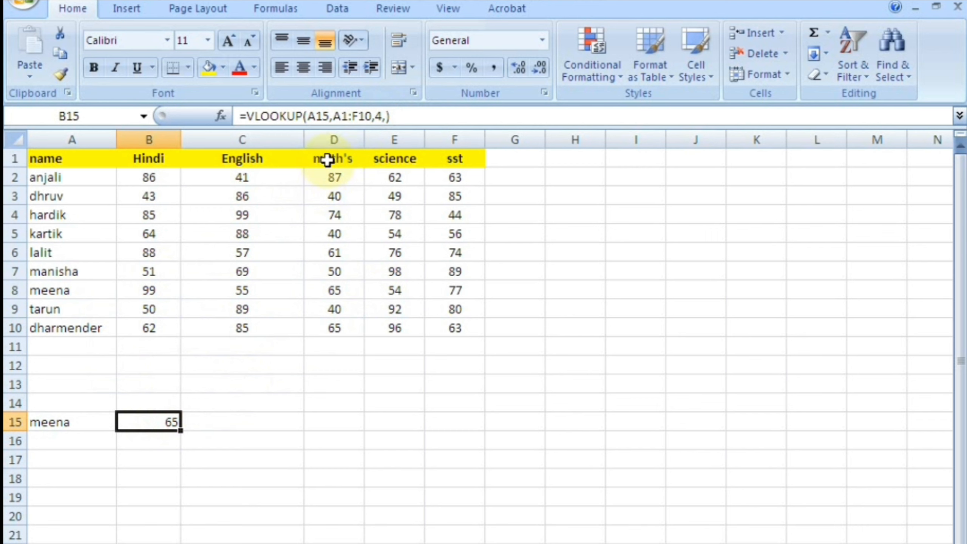
drag(324, 158, 334, 327)
click(190, 380)
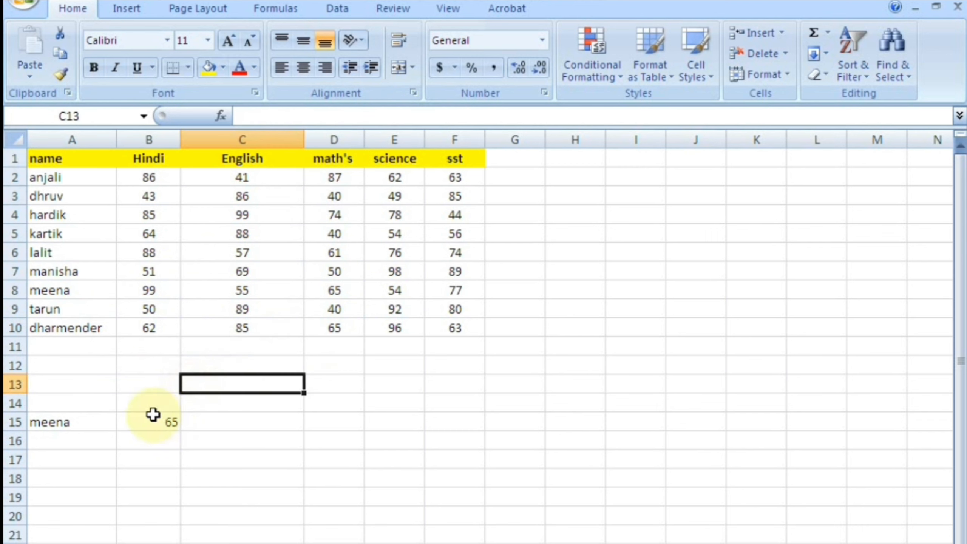
Step: Replace the formula in B15 with =VLOOKUP(A15,A1:F10,2,) to find the student's Hindi mark
click(154, 421)
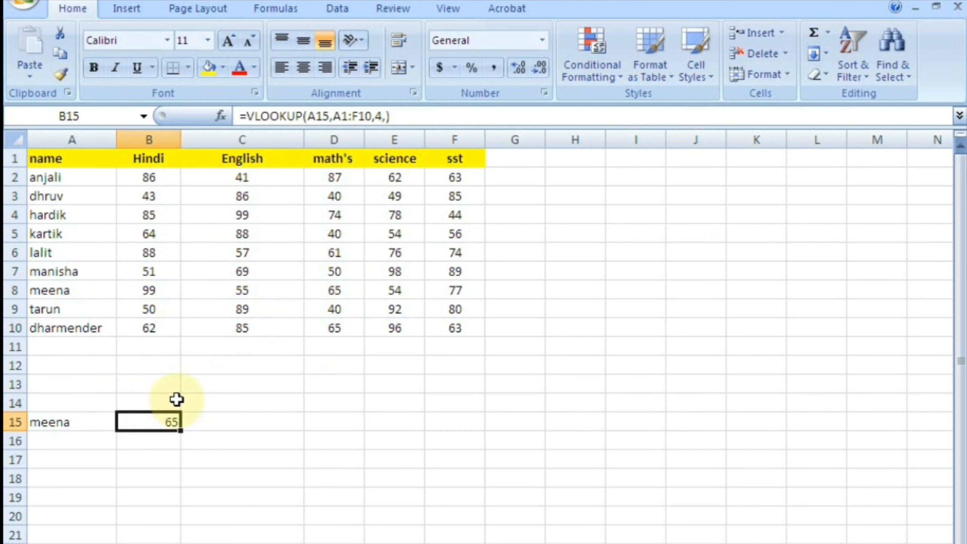
key(Delete)
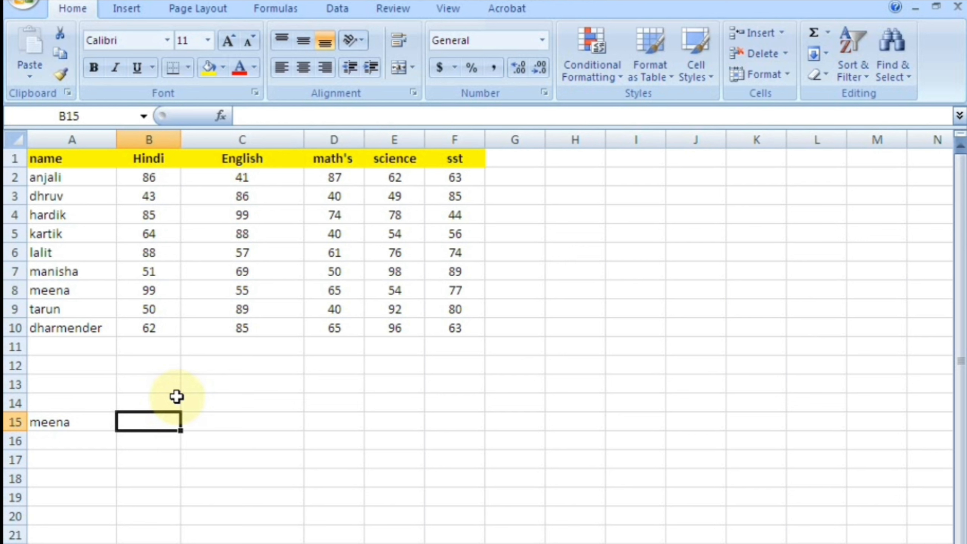
text(=vlo)
key(Tab)
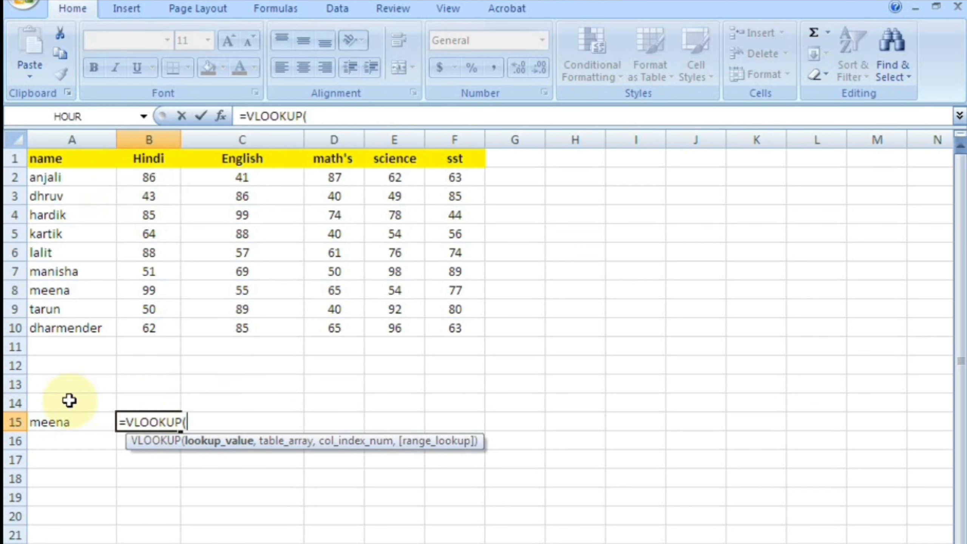
click(52, 416)
text(,)
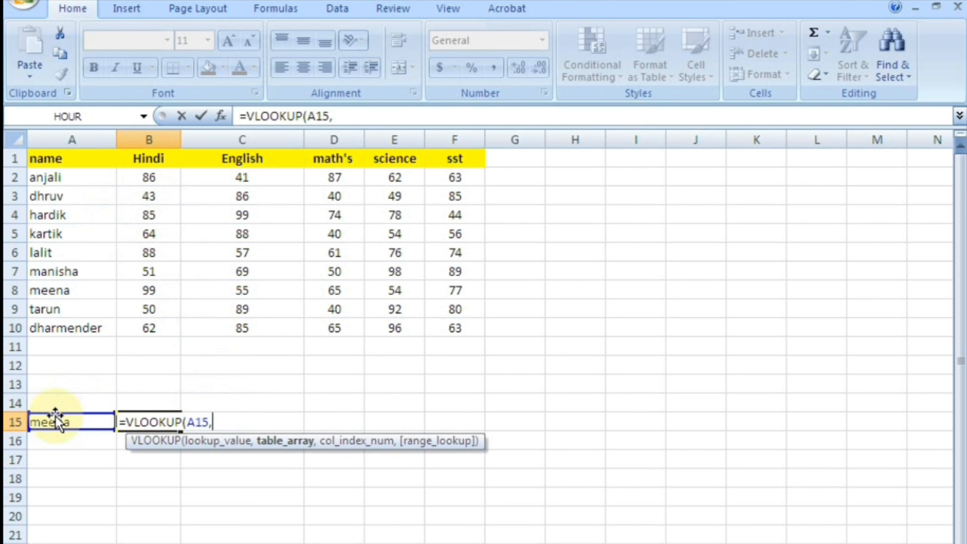
drag(68, 158, 438, 328)
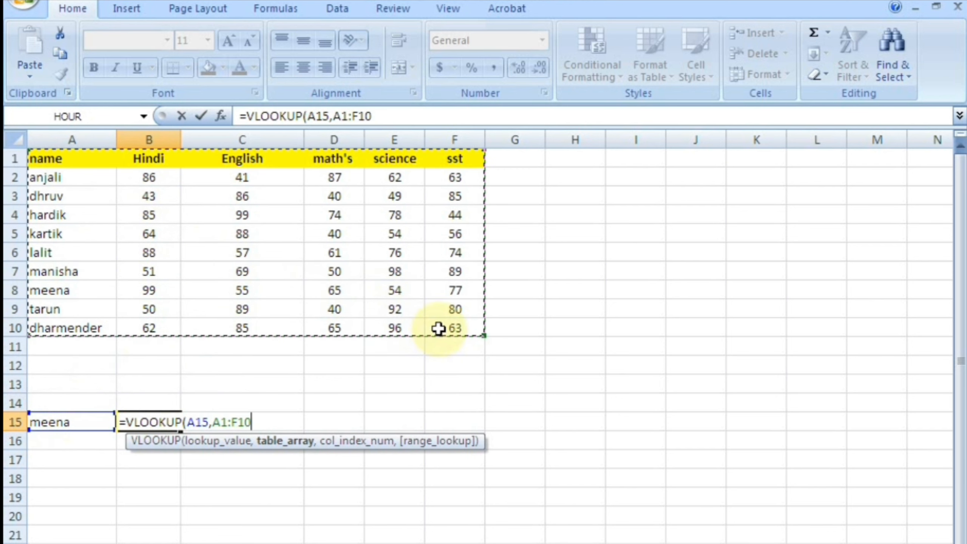
text(,)
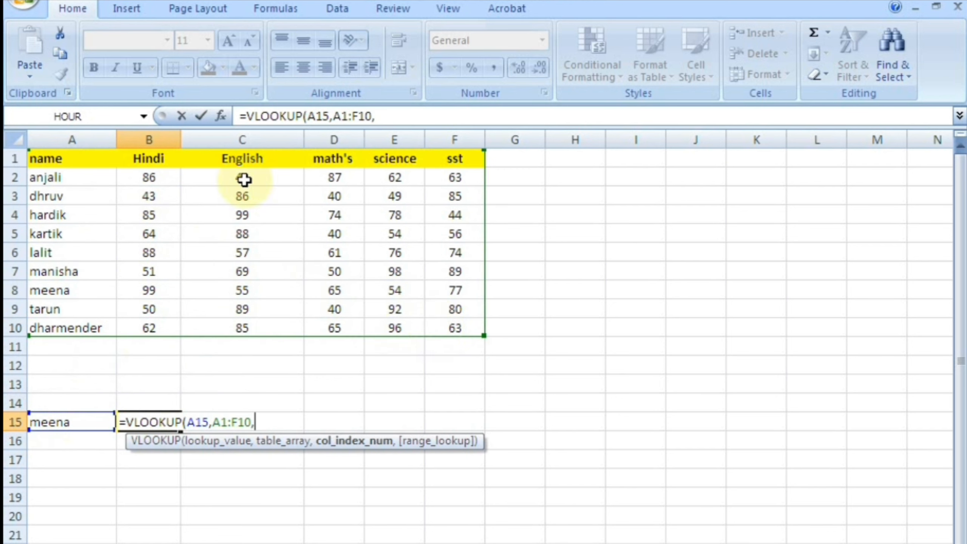
text(2)
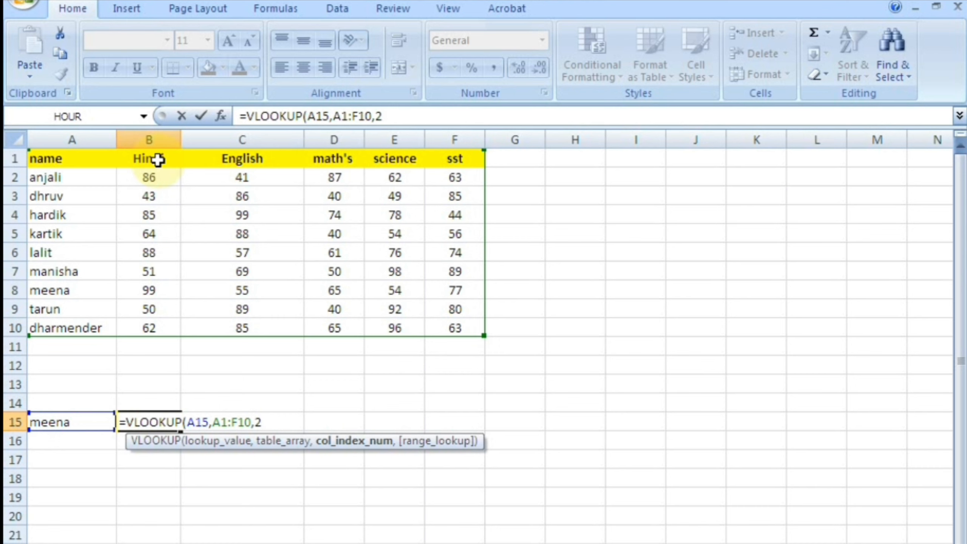
text(,)
key(Down)
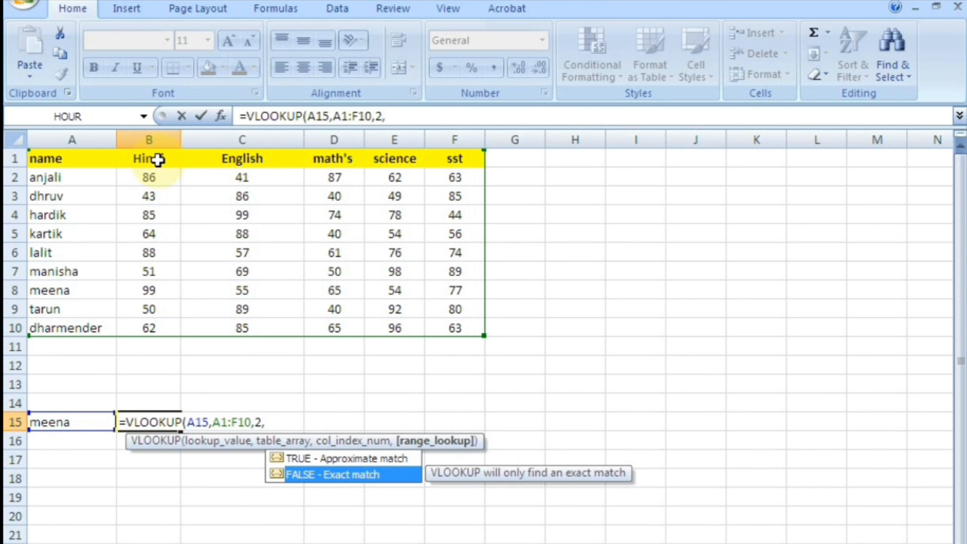
key(Return)
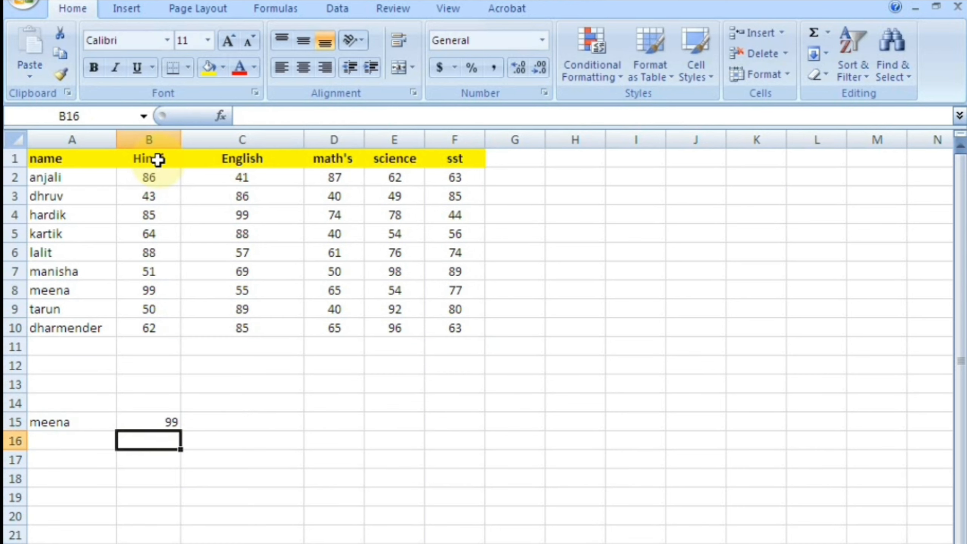
Step: Enter =VLOOKUP(A15,A1:F10,3,) in C15 to find the same student's English mark
click(165, 418)
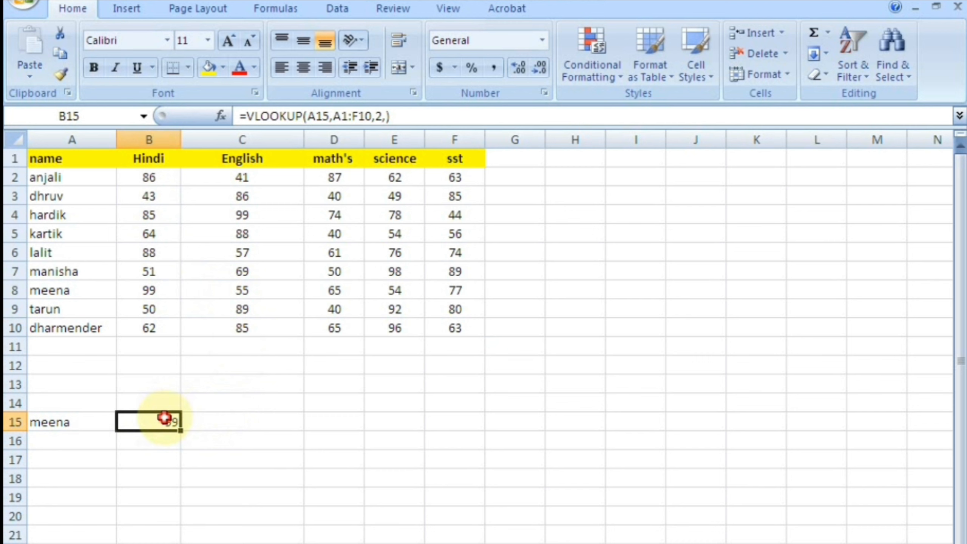
click(231, 415)
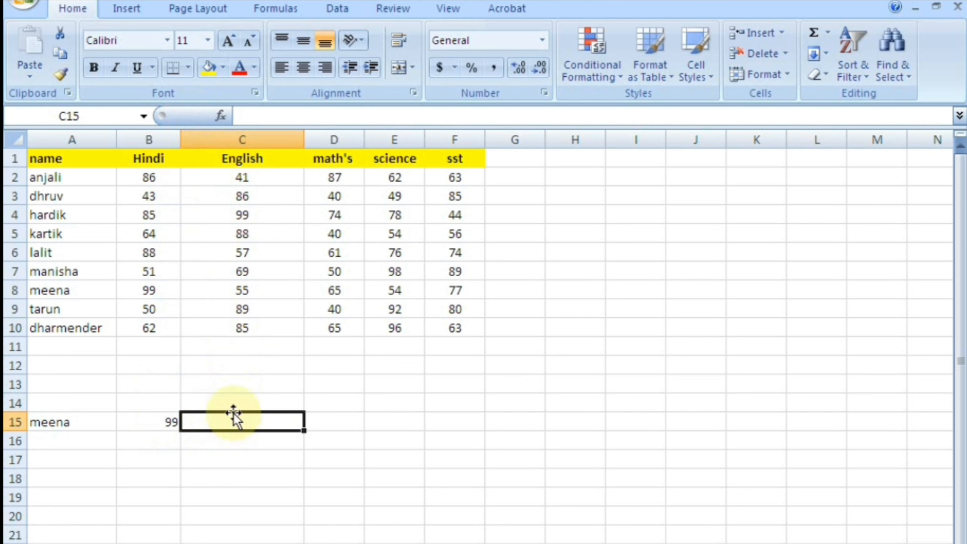
text(=VLOOKUP()
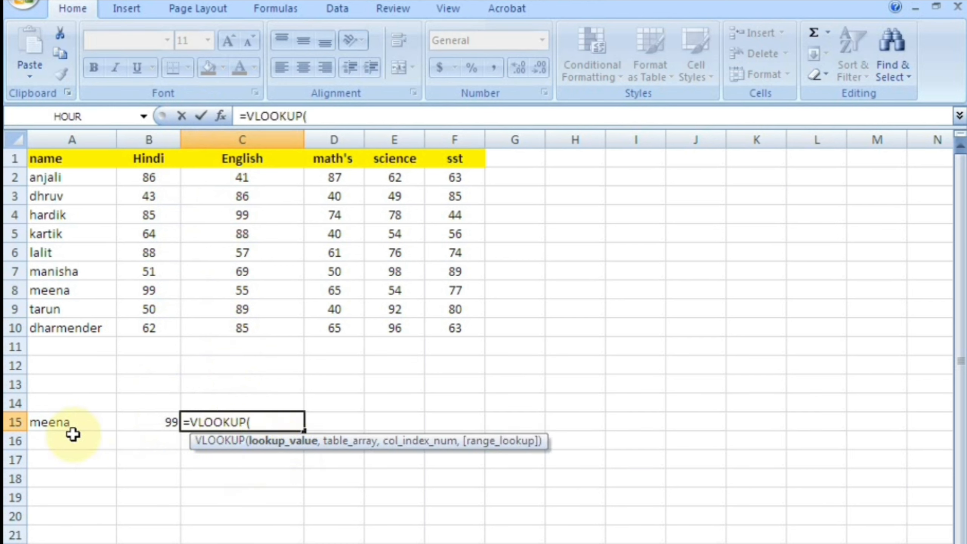
click(45, 420)
text(,)
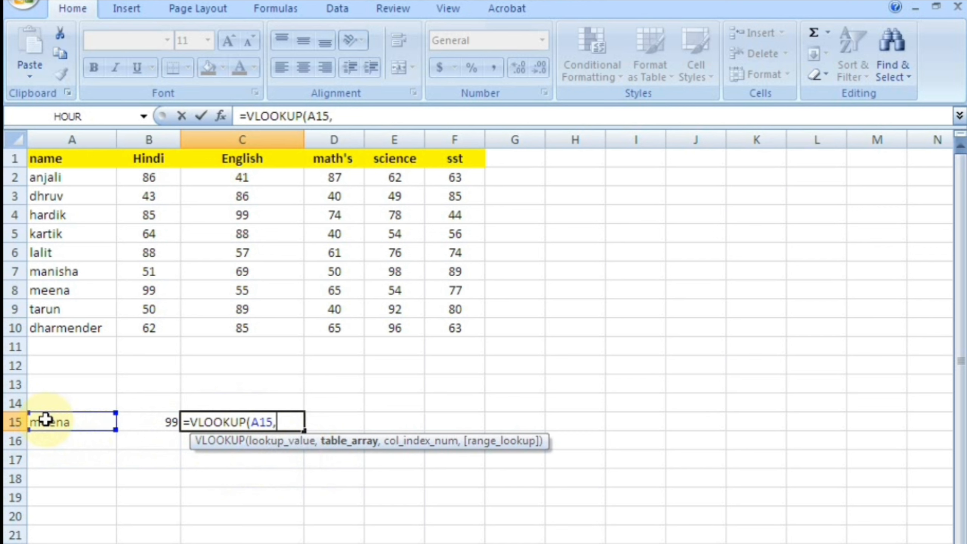
drag(65, 156, 445, 319)
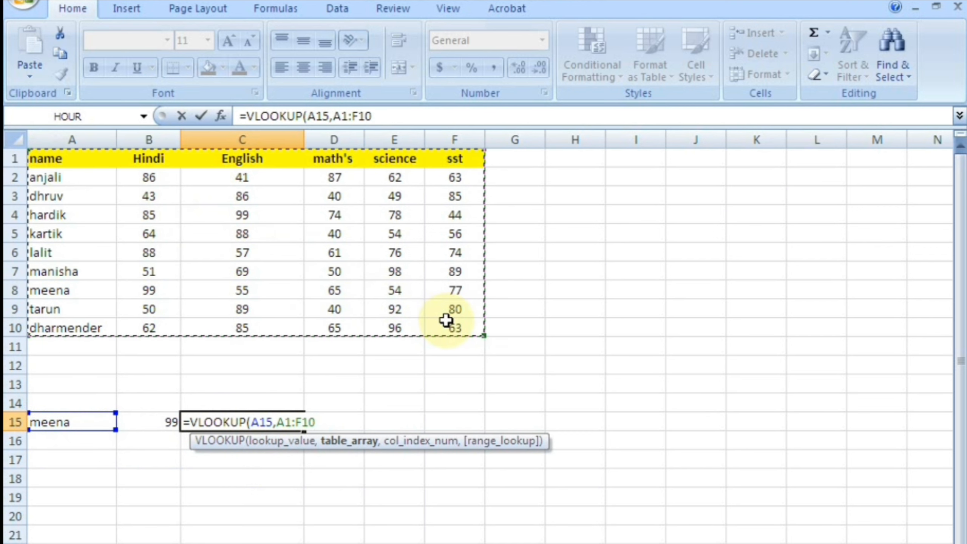
text(,)
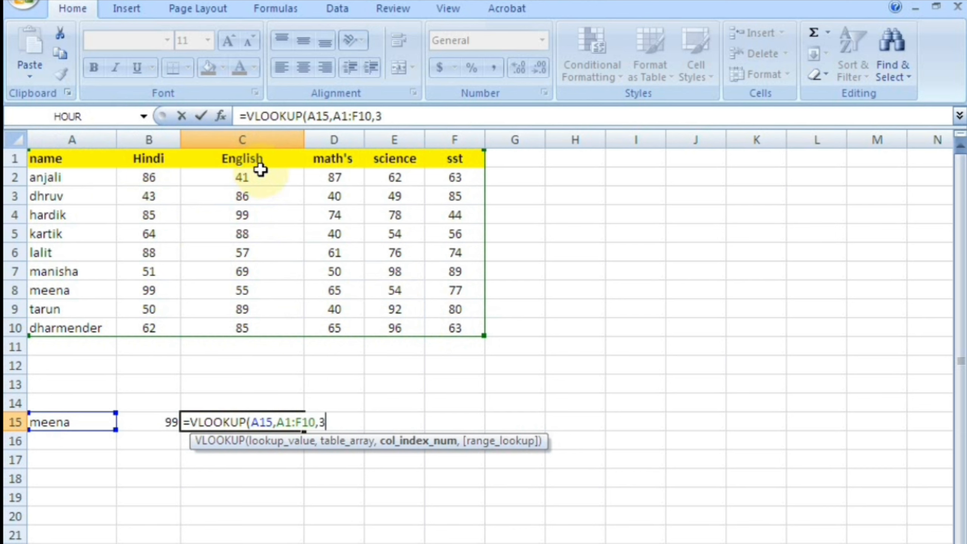
text(3,)
key(Down)
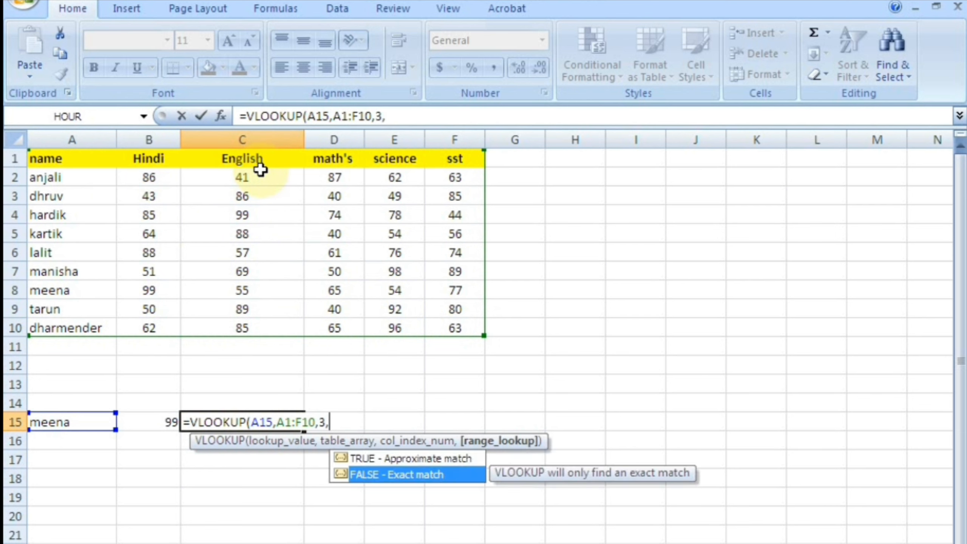
text())
key(Return)
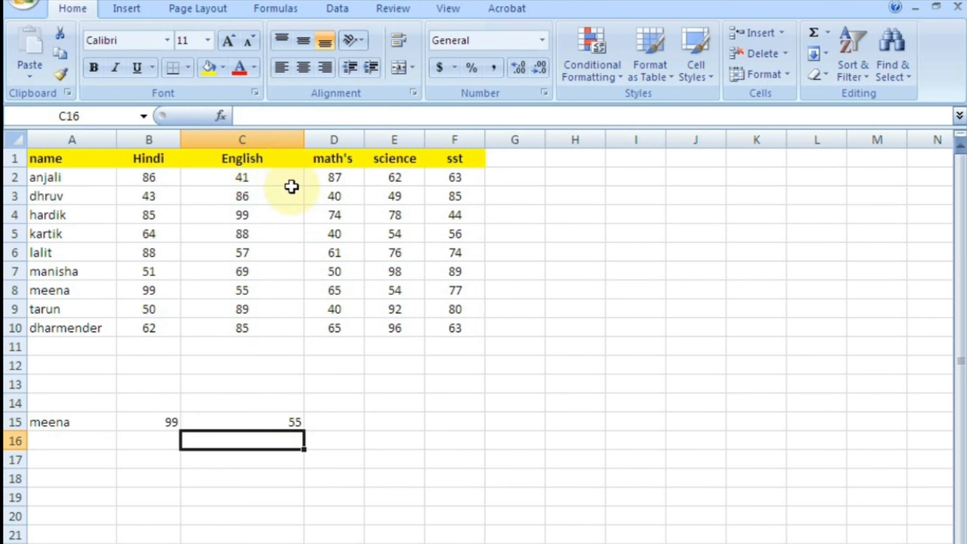
Step: Replace the lookup name in A15 with a copy of the name in A9, and compare B15 and C15 with B9 and C9
click(349, 421)
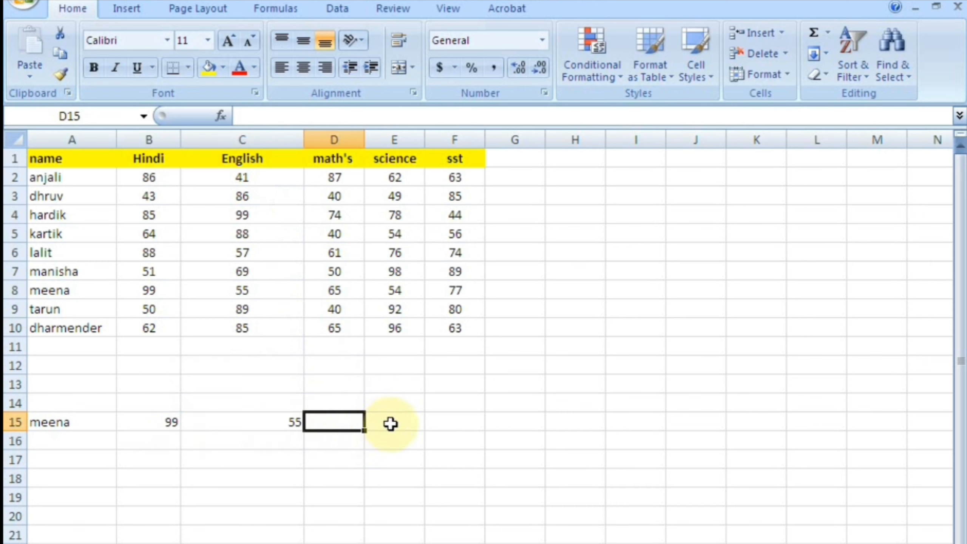
click(72, 417)
click(103, 307)
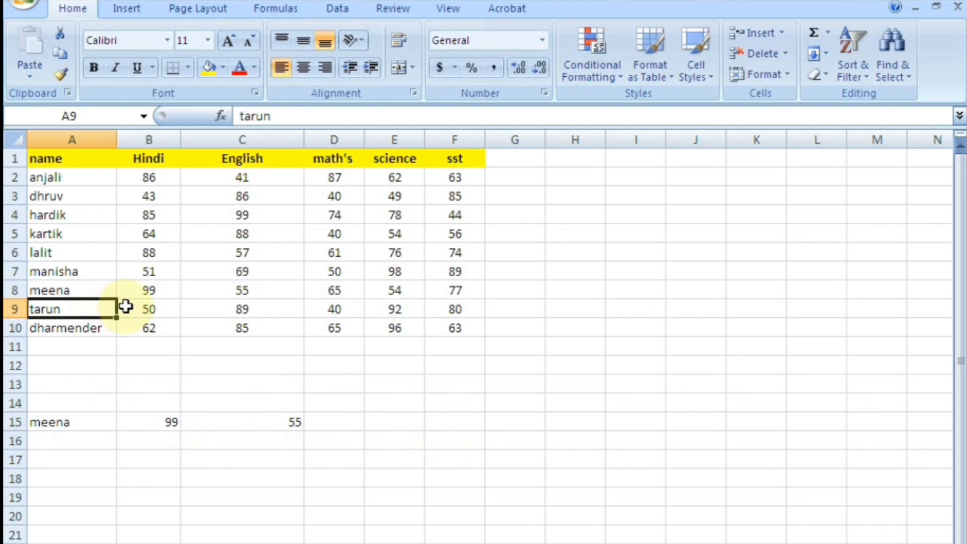
key(ctrl+c)
click(85, 422)
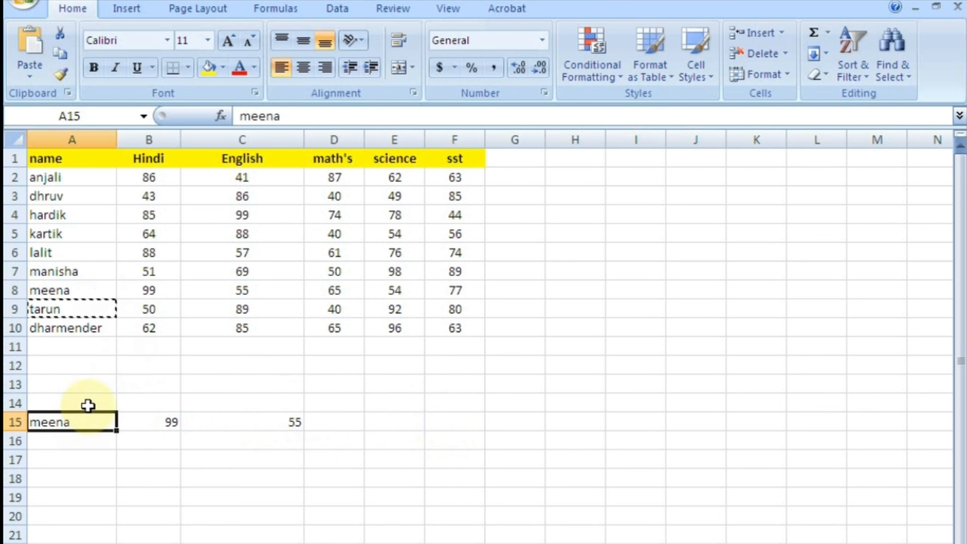
key(ctrl+v)
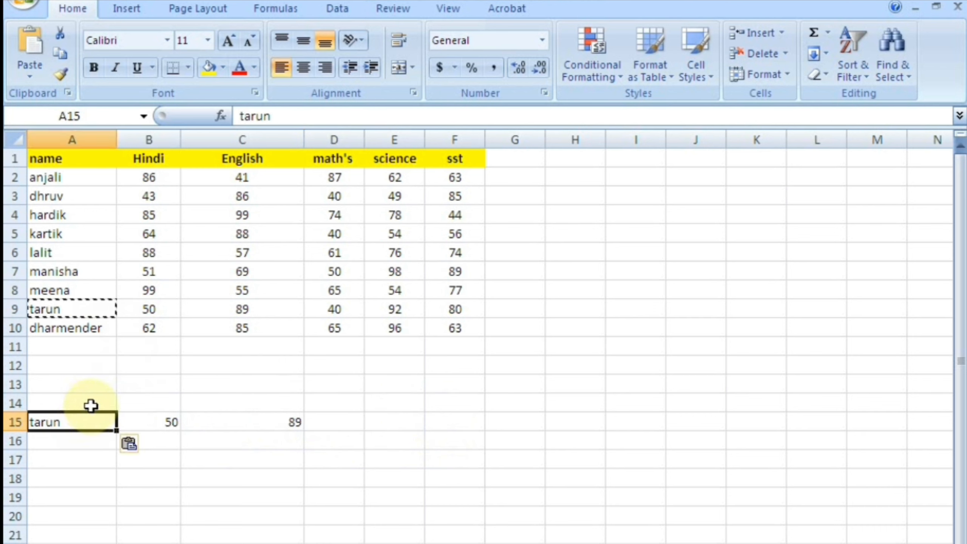
click(138, 305)
click(162, 422)
click(231, 309)
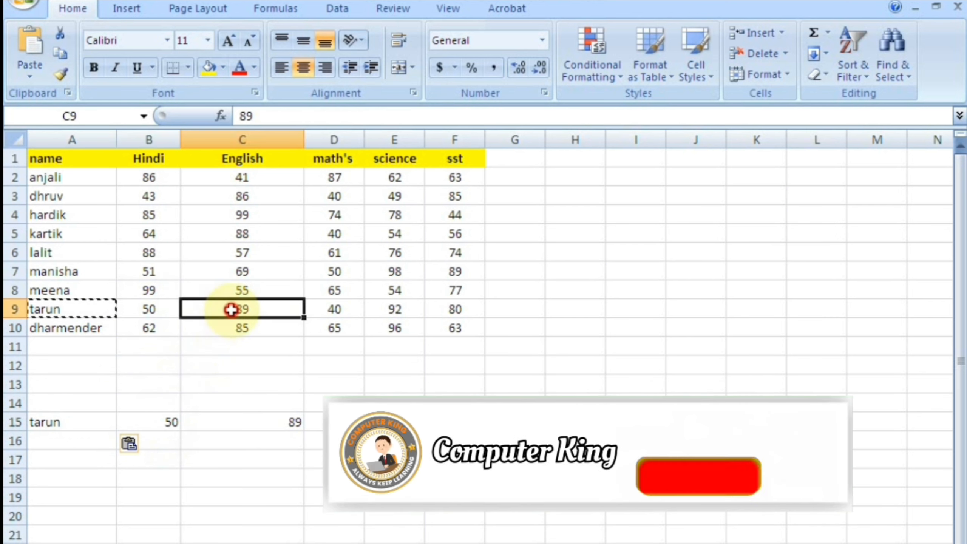
click(231, 420)
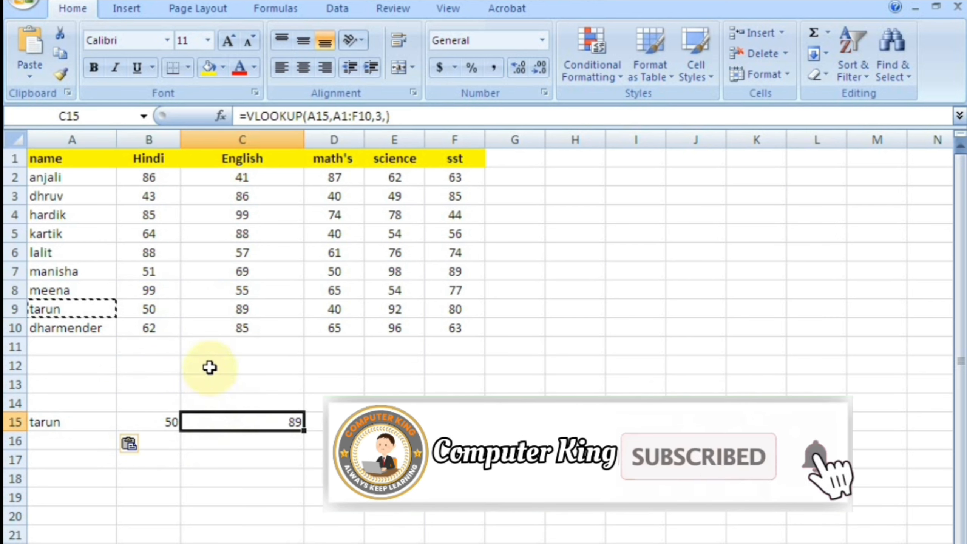